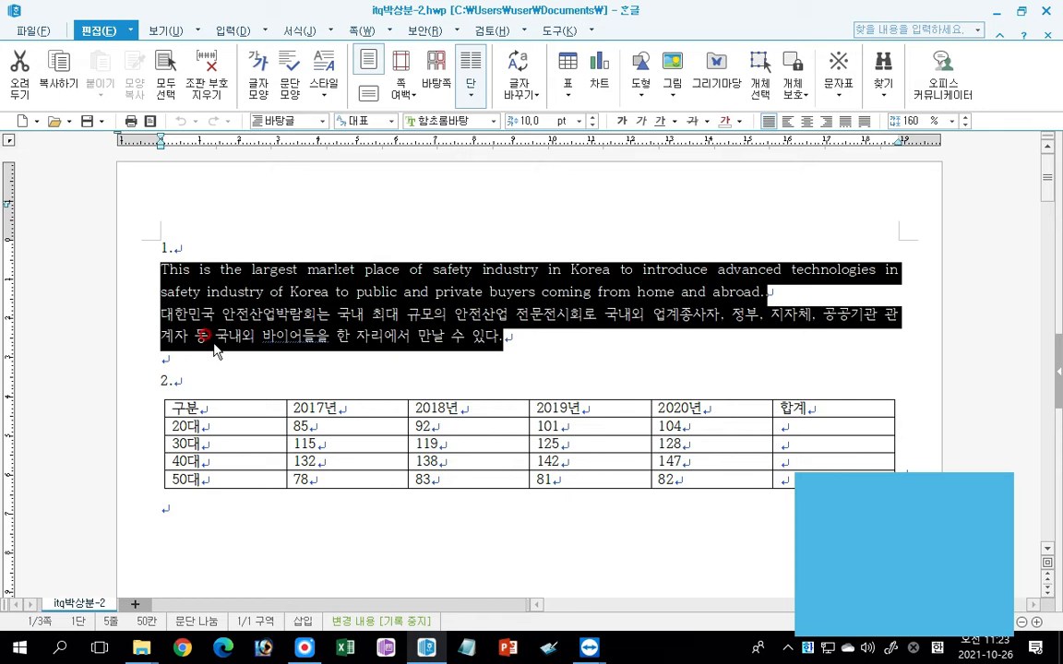
Start a new paragraph style named "expo" for the selected English and Korean paragraphs under item 1.
{"action": "key", "text": "F6"}
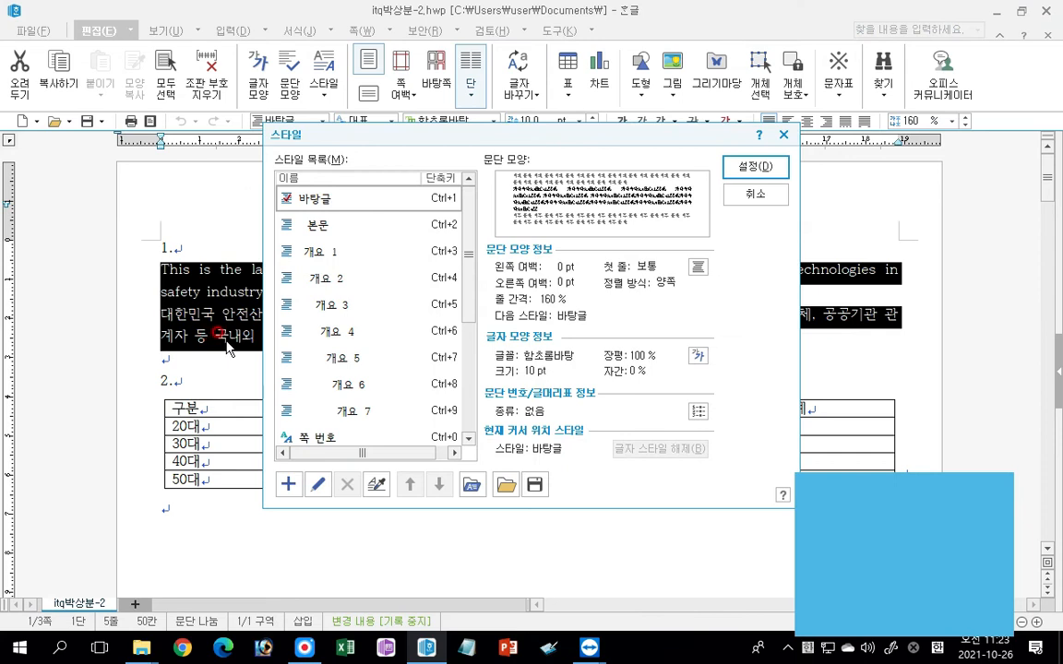
{"action": "left_click", "coordinate": [287, 485]}
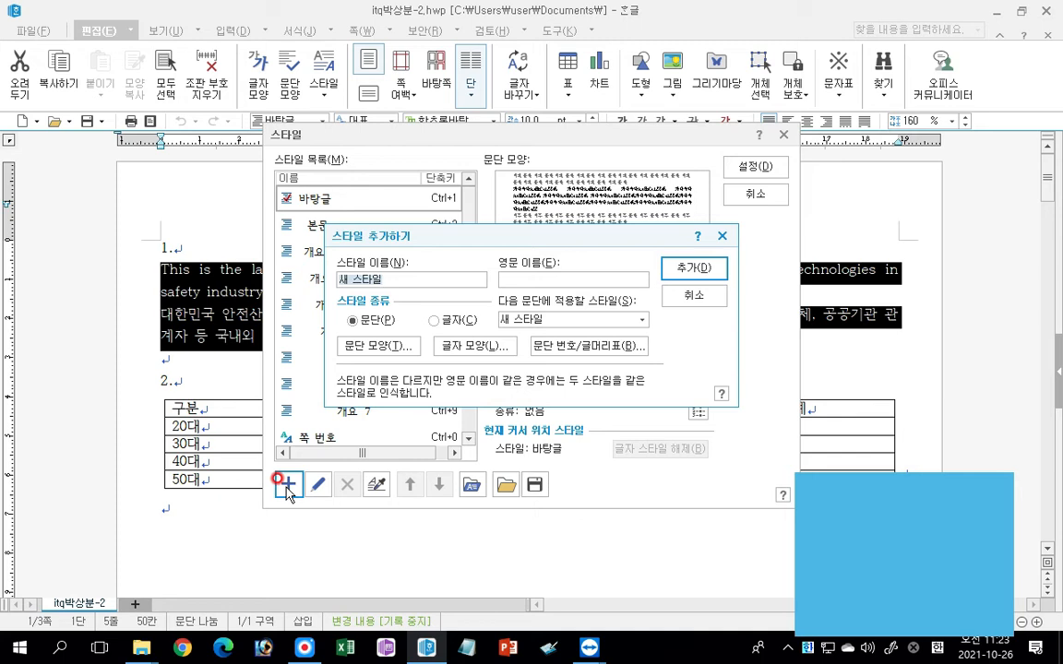
{"action": "type", "text": "expo"}
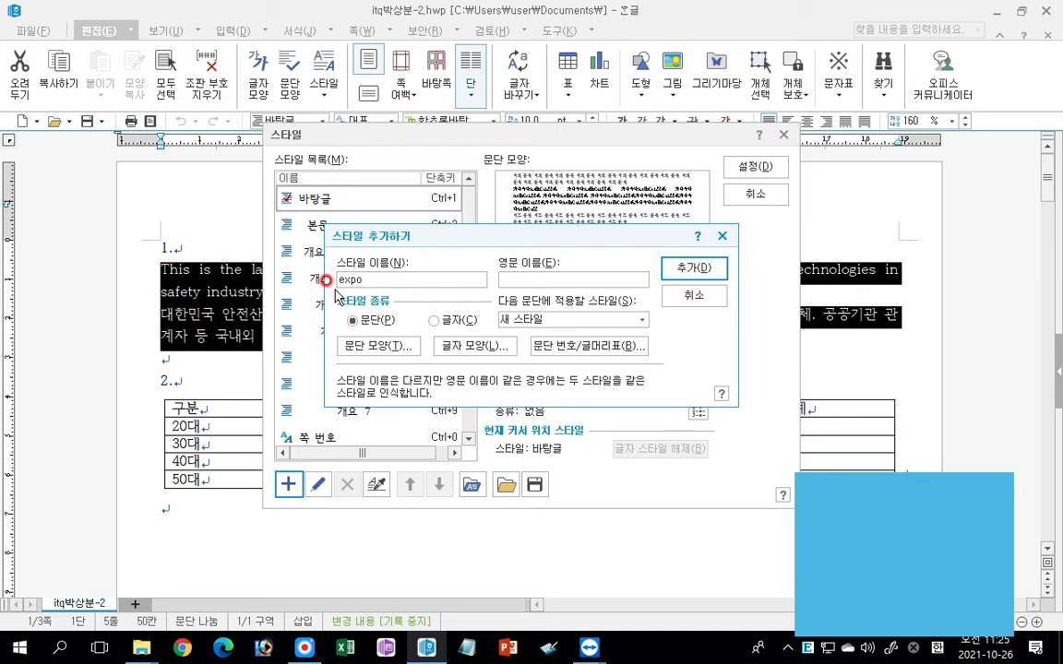
Set the expo style's paragraph shape to a 15 pt left margin and 10 pt spacing below the paragraph.
{"action": "left_click", "coordinate": [382, 349]}
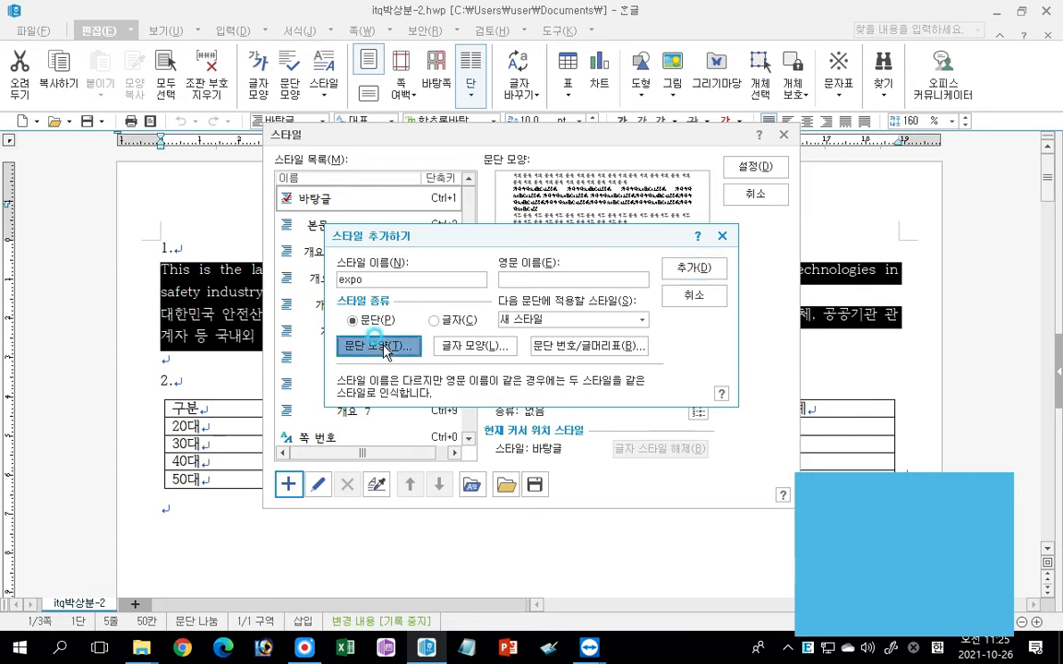
{"action": "left_click_drag", "start_coordinate": [415, 233], "coordinate": [344, 237]}
{"action": "type", "text": "15"}
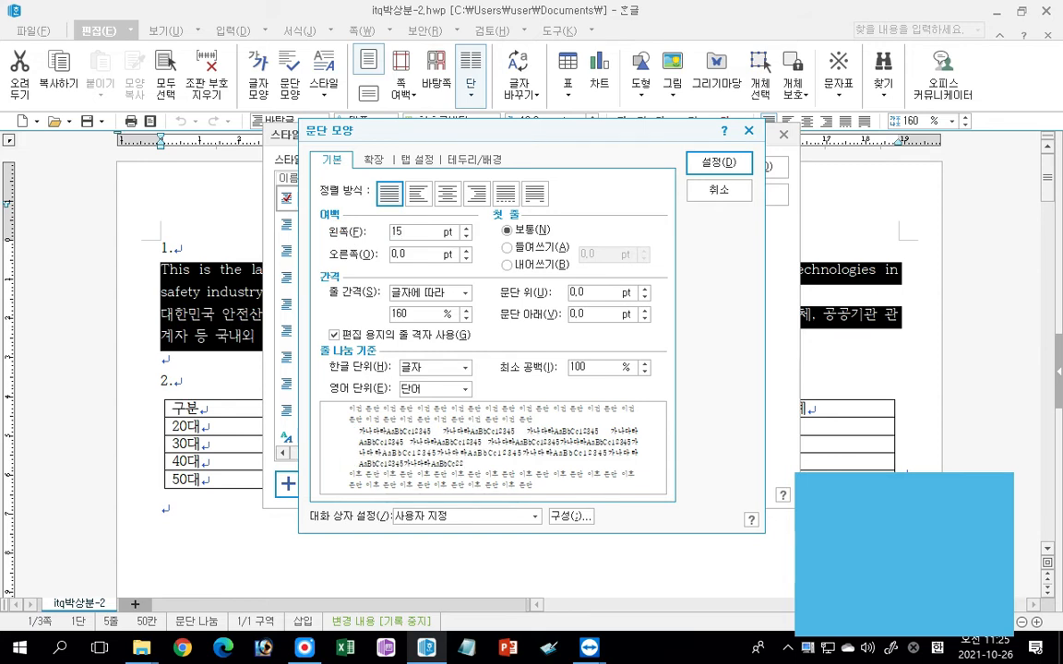
{"action": "left_click", "coordinate": [591, 312]}
{"action": "left_click_drag", "start_coordinate": [598, 316], "coordinate": [538, 308]}
{"action": "type", "text": "10"}
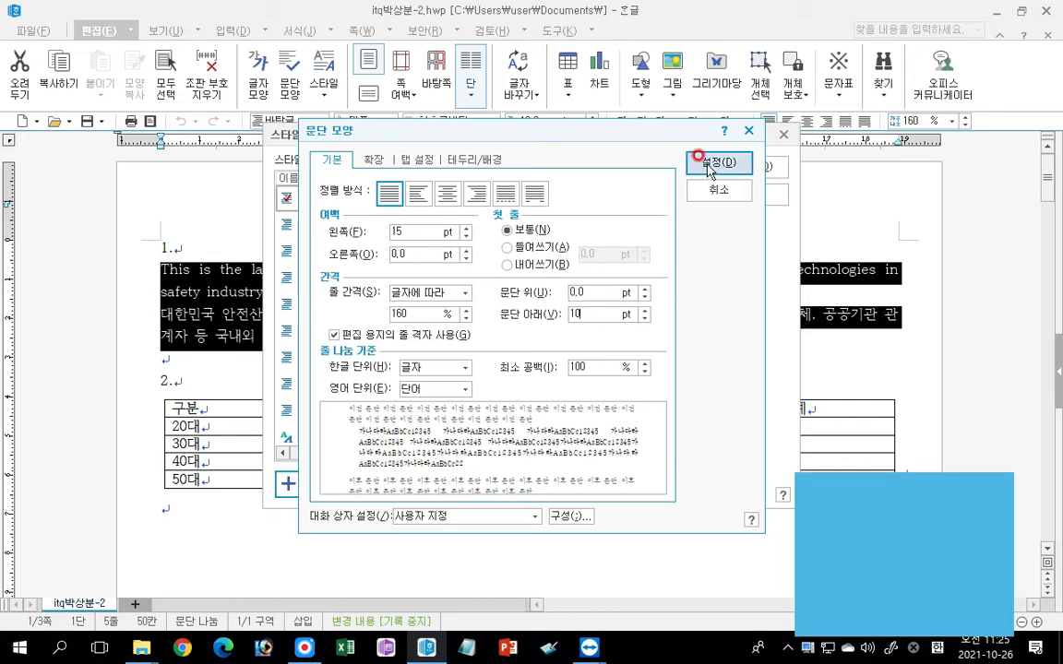
{"action": "key", "text": "ctrl"}
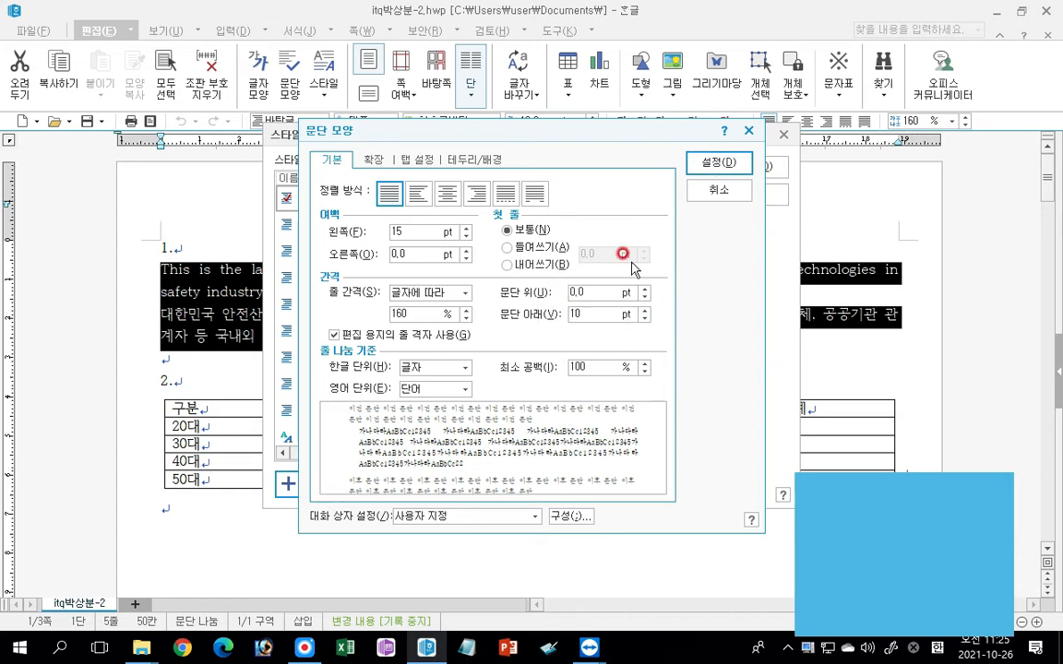
{"action": "left_click", "coordinate": [713, 163]}
Set the expo style's character width (장평) to 95% and its letter spacing (자간) to 5%.
{"action": "left_click", "coordinate": [477, 350]}
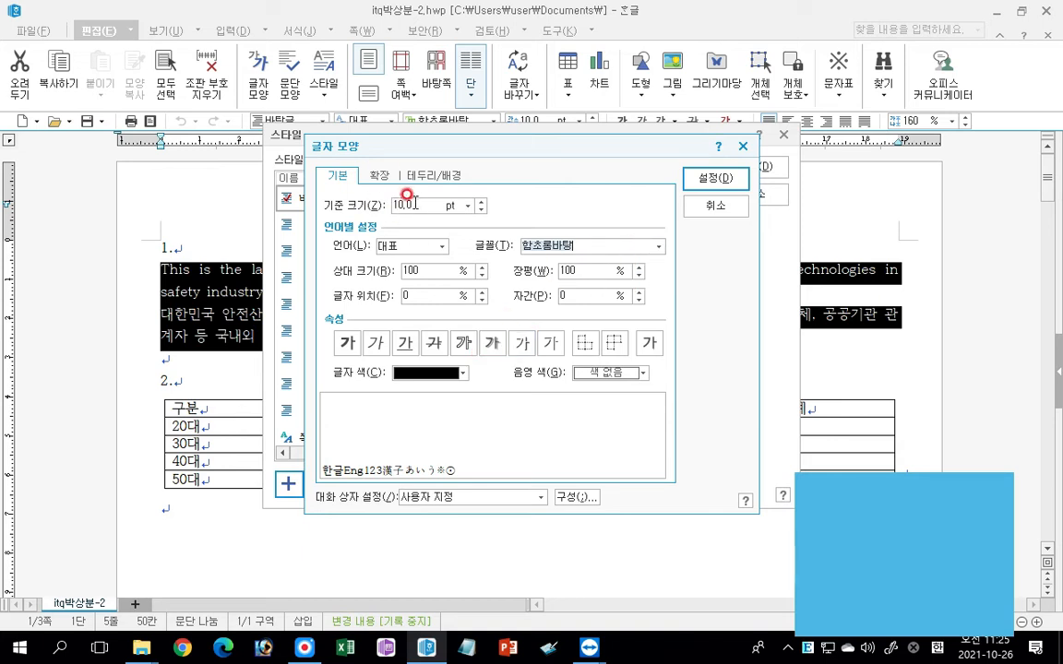
{"action": "left_click", "coordinate": [639, 275]}
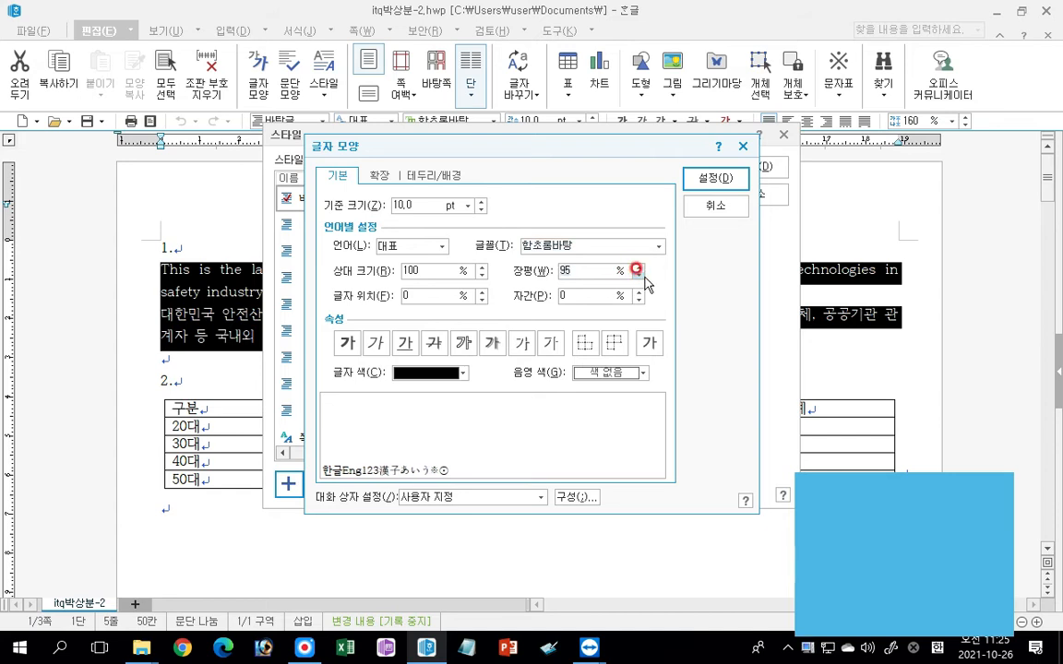
{"action": "left_click", "coordinate": [637, 291]}
{"action": "left_click", "coordinate": [637, 291]}
{"action": "left_click", "coordinate": [638, 292]}
{"action": "left_click", "coordinate": [637, 292]}
{"action": "left_click", "coordinate": [638, 292]}
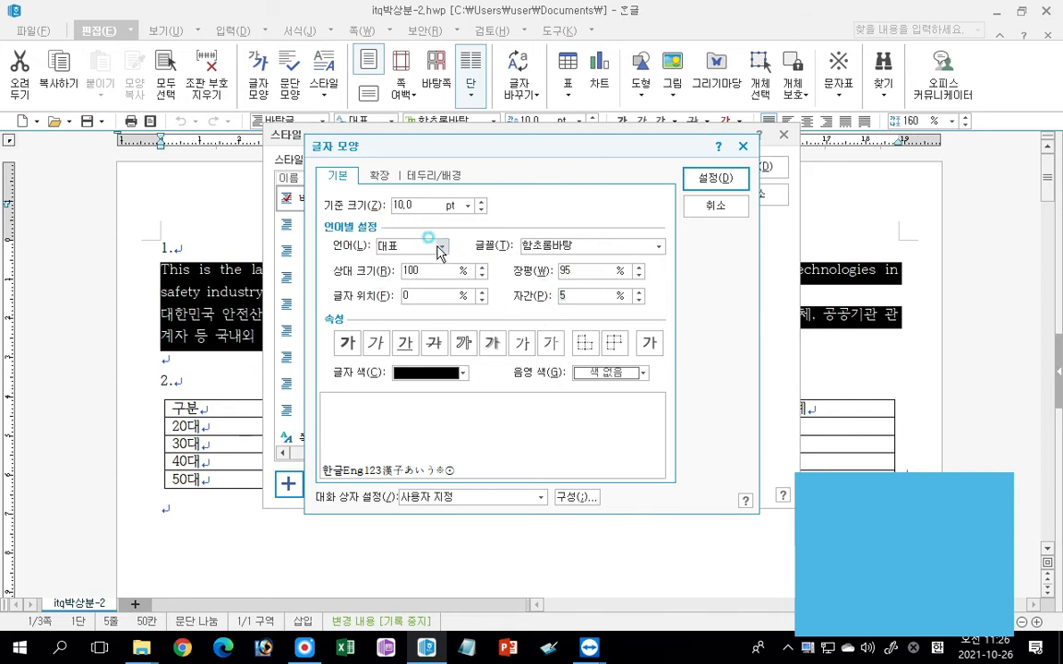
Assign the 굴림 font to Korean (한글) text in the expo style's character shape.
{"action": "left_click", "coordinate": [406, 246]}
{"action": "left_click", "coordinate": [396, 275]}
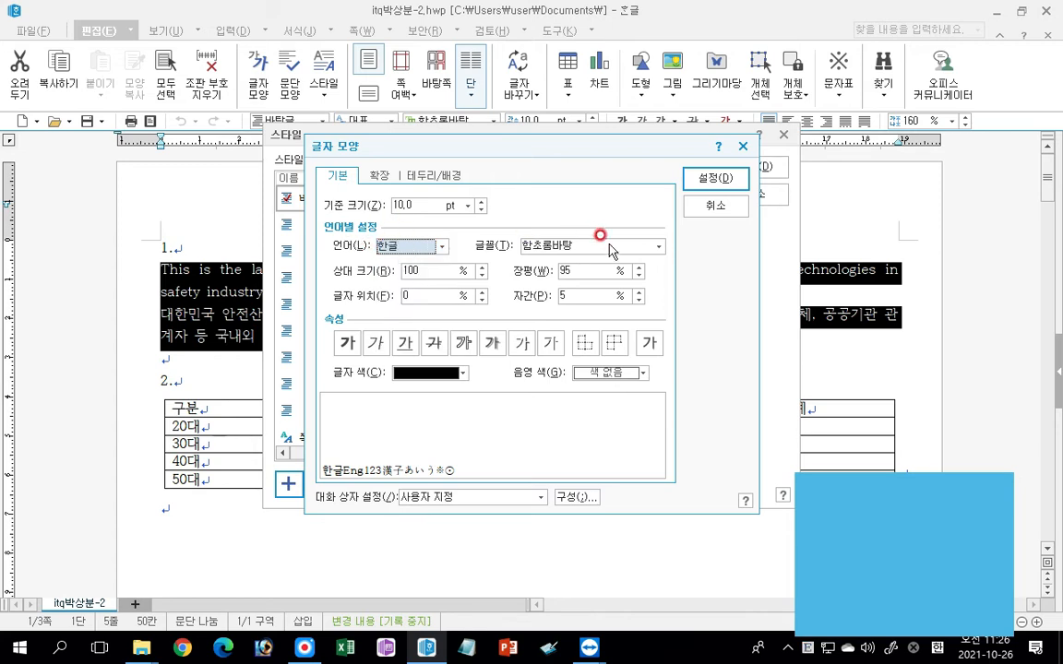
{"action": "left_click", "coordinate": [658, 245]}
{"action": "left_click", "coordinate": [657, 274]}
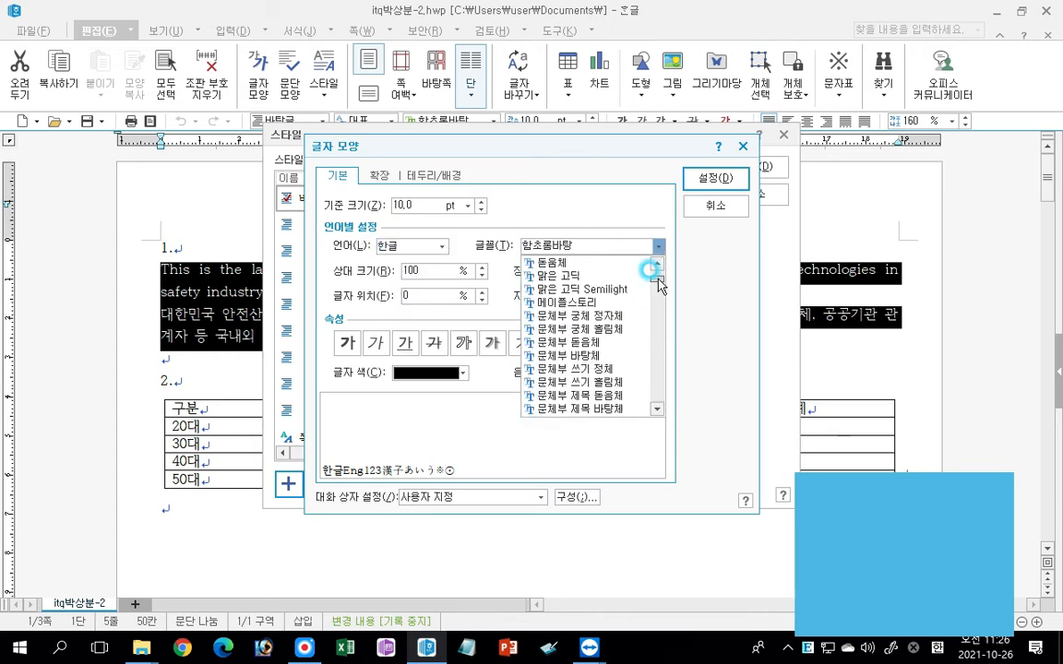
{"action": "left_click", "coordinate": [549, 301]}
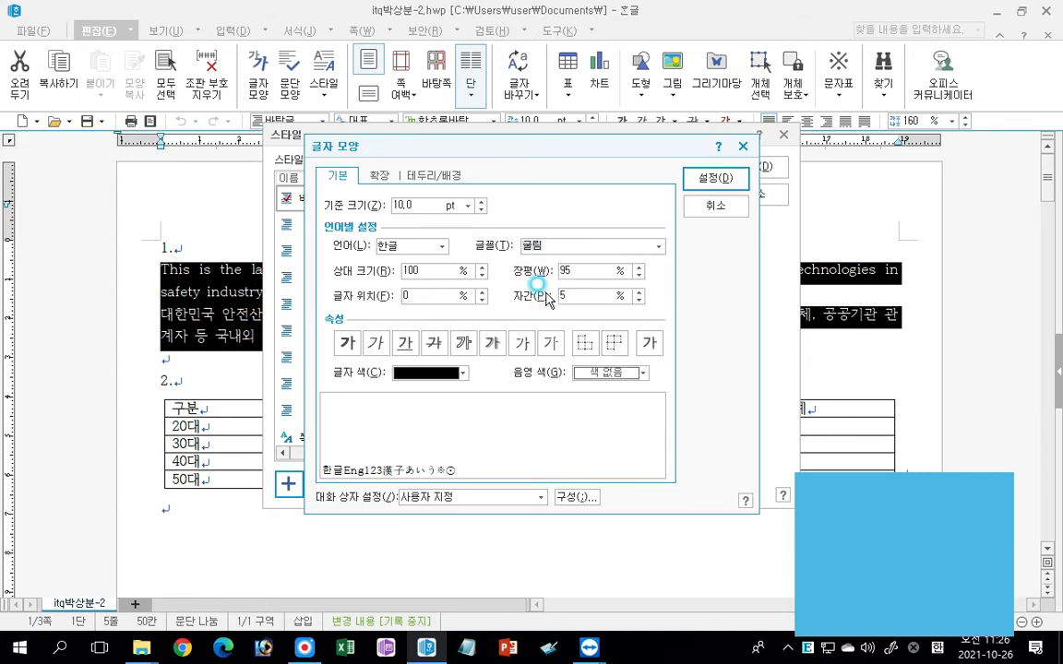
Assign the 돋움 font to English (영문) text and accept the expo style's character shape settings.
{"action": "left_click", "coordinate": [429, 244]}
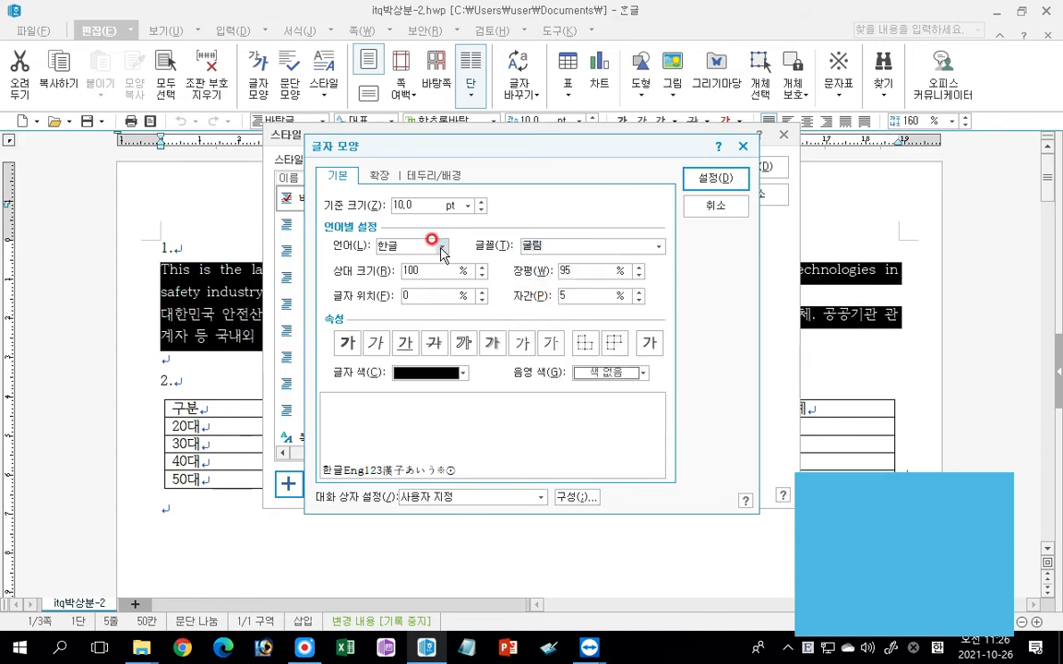
{"action": "left_click", "coordinate": [401, 285]}
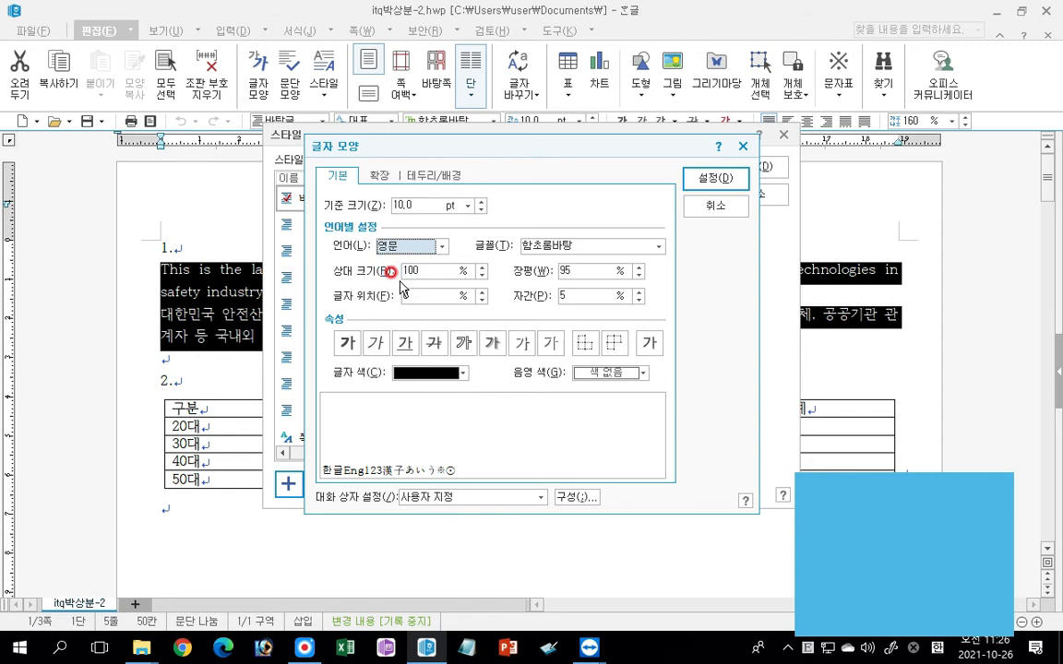
{"action": "left_click", "coordinate": [619, 246]}
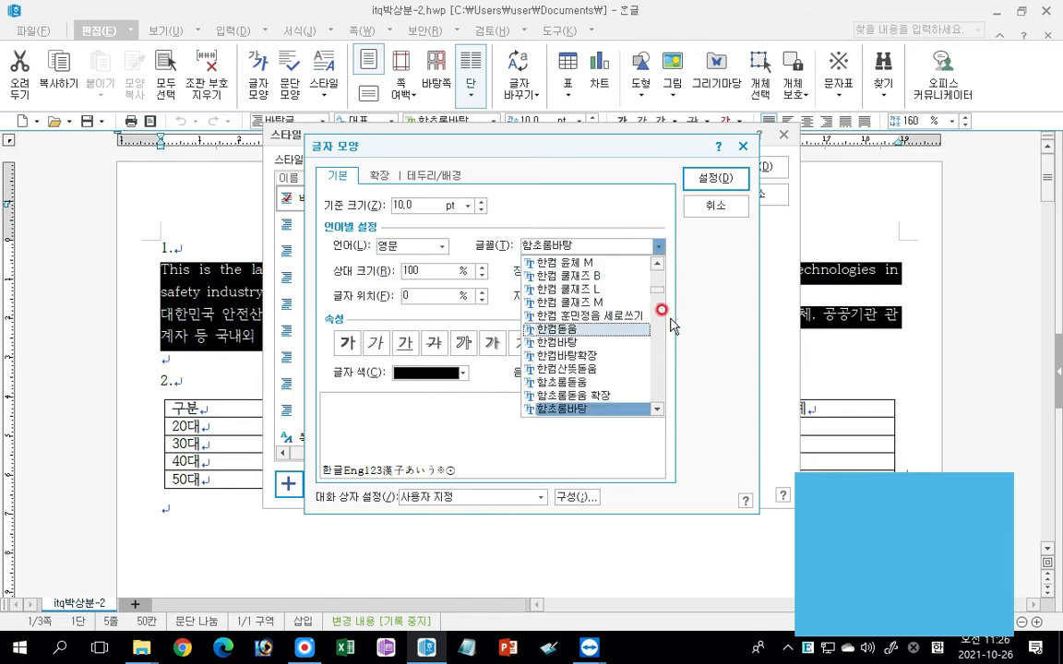
{"action": "left_click_drag", "start_coordinate": [660, 288], "coordinate": [658, 274]}
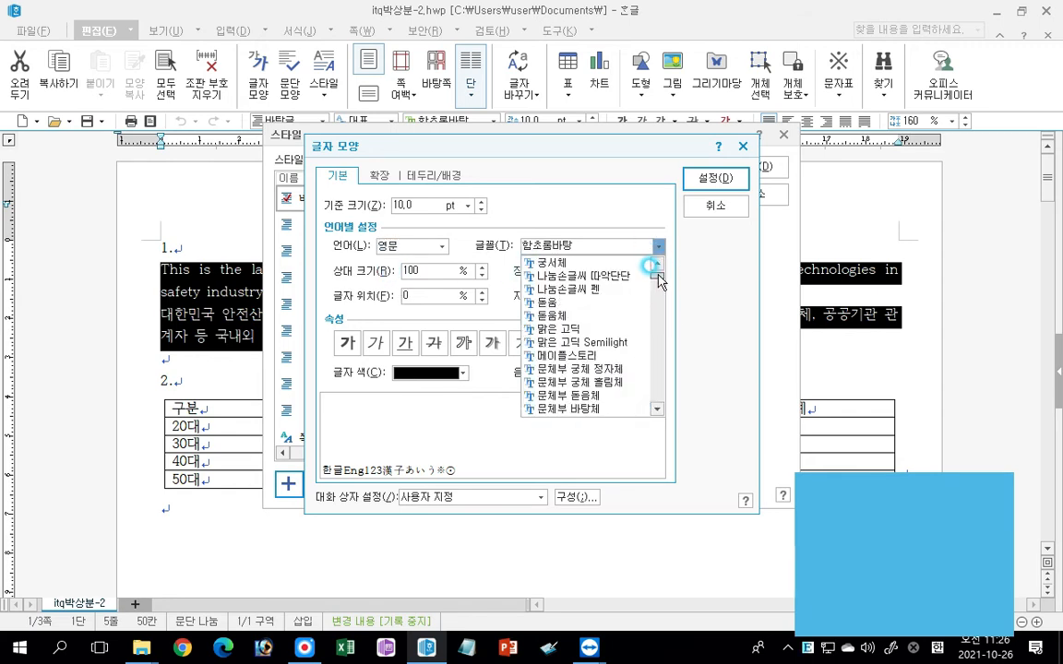
{"action": "left_click", "coordinate": [547, 303]}
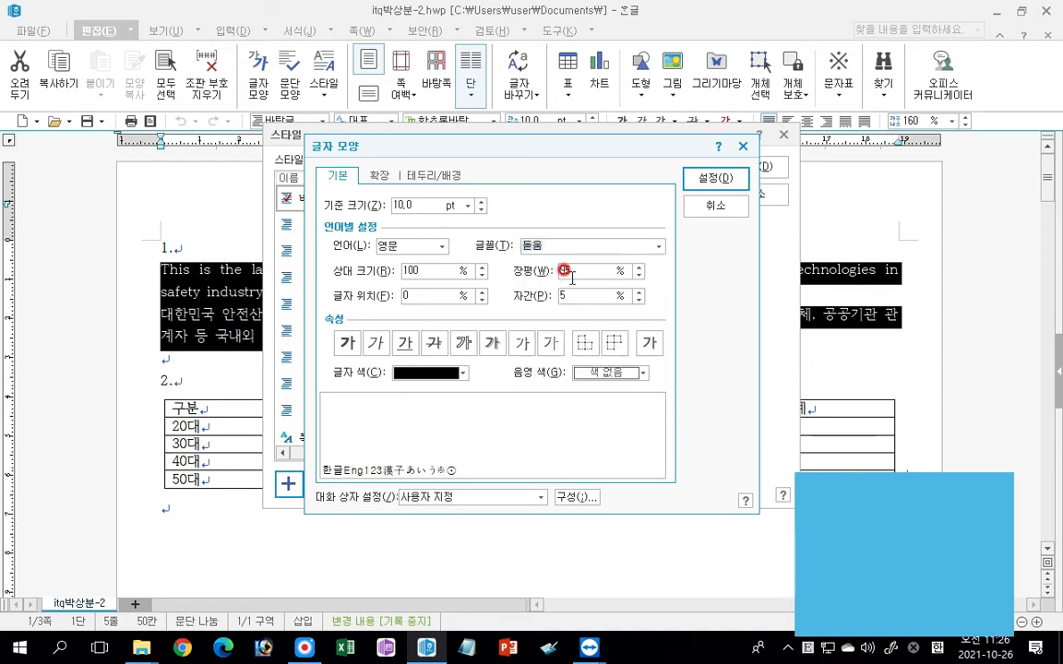
{"action": "left_click", "coordinate": [709, 177]}
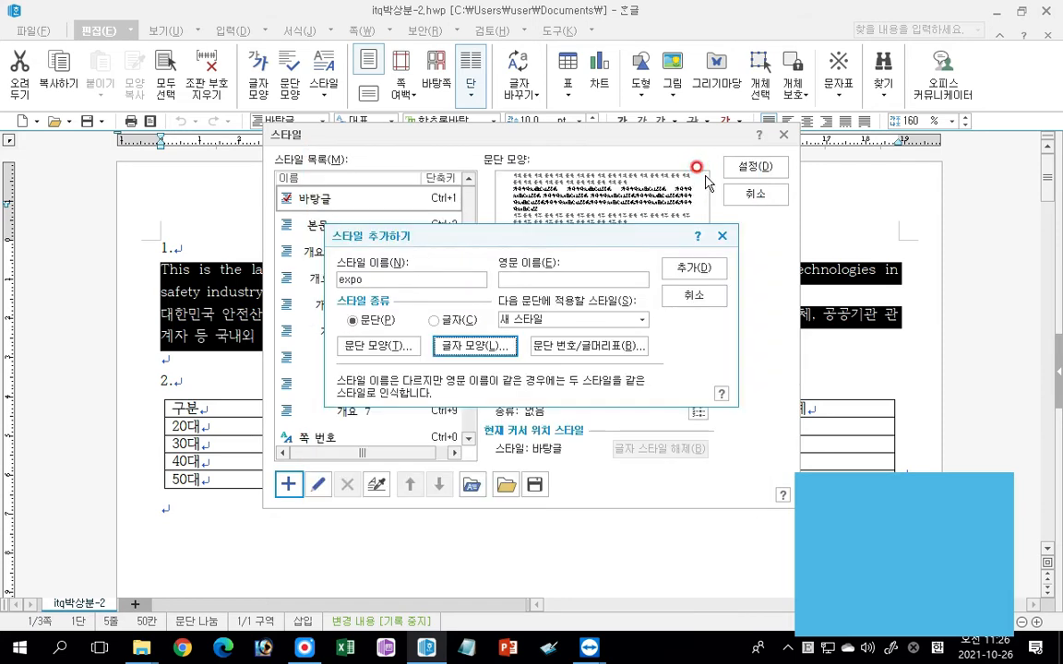
Add the expo style to the style list and apply it to both paragraphs under item 1.
{"action": "left_click", "coordinate": [692, 268]}
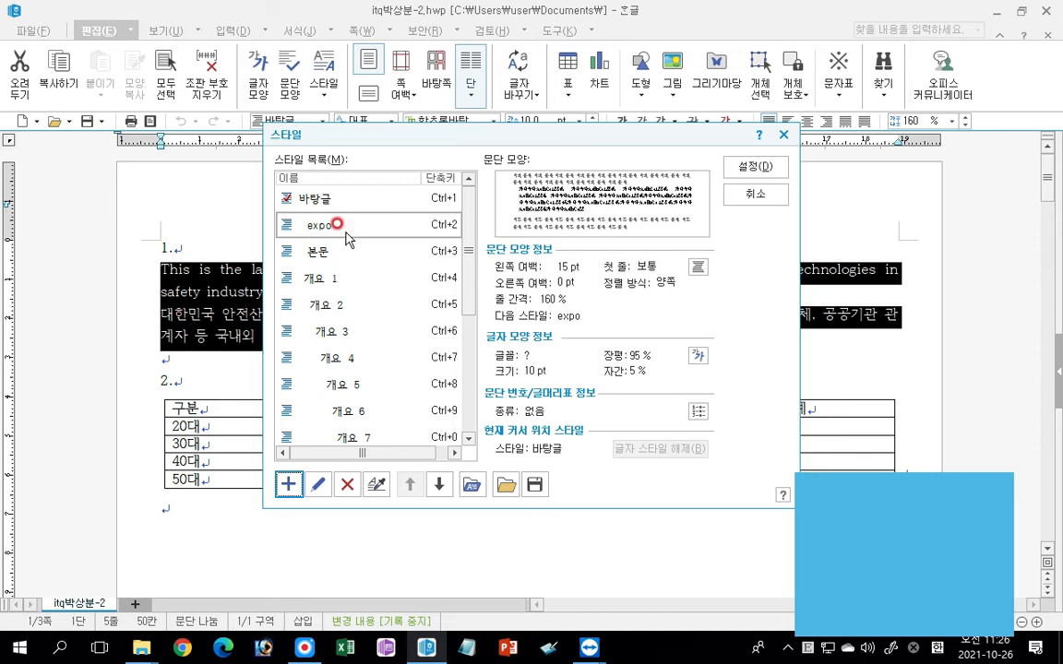
{"action": "left_click", "coordinate": [756, 164]}
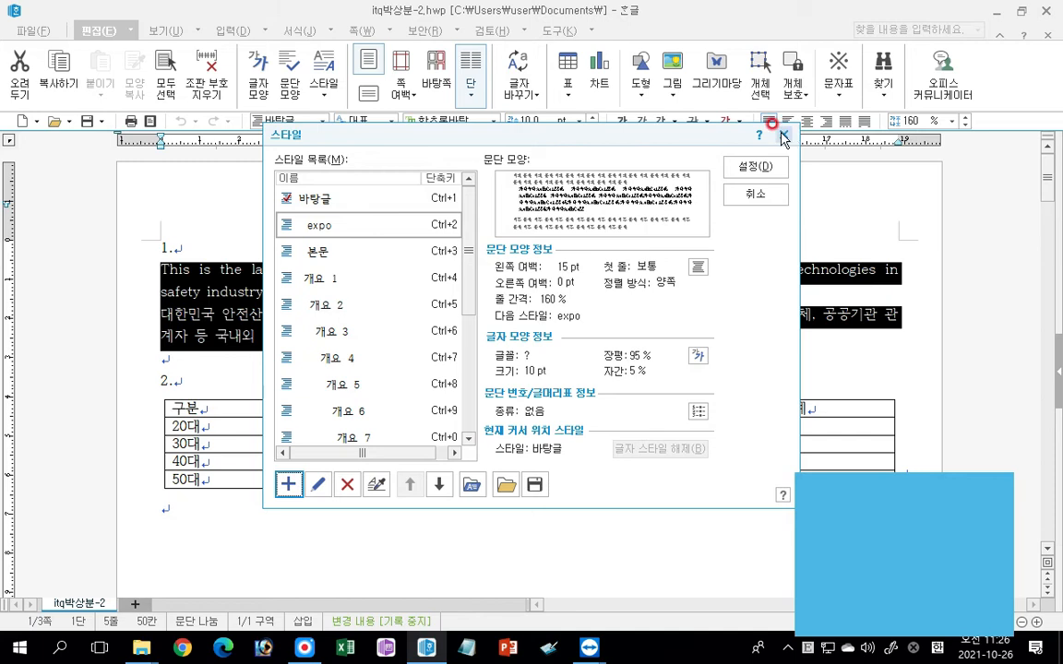
{"action": "left_click", "coordinate": [757, 166]}
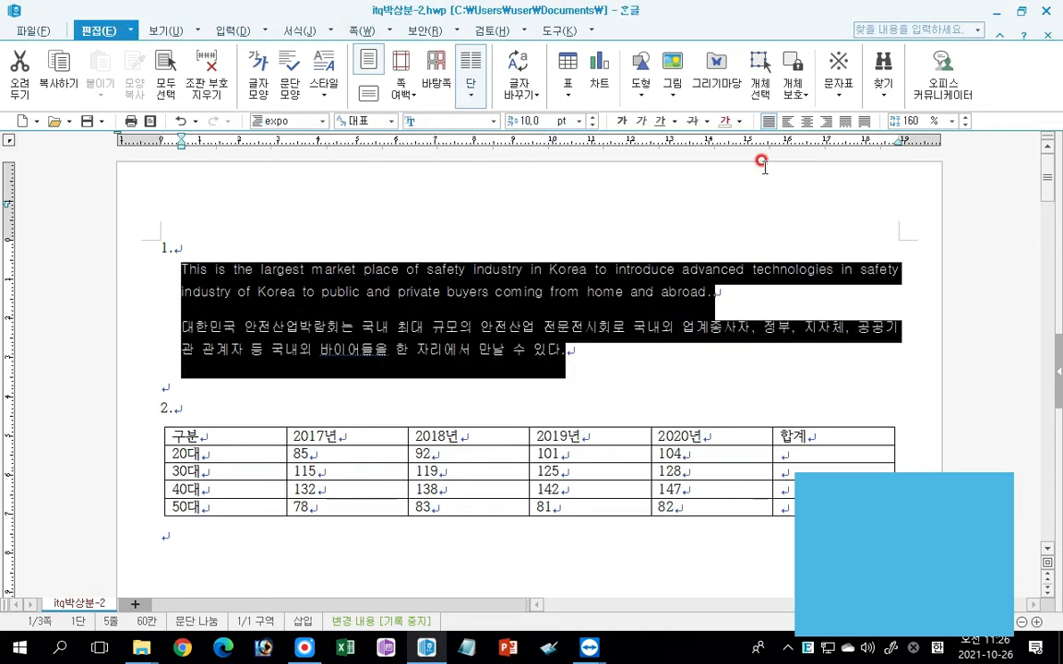
{"action": "left_click_drag", "start_coordinate": [143, 275], "coordinate": [119, 346]}
{"action": "left_click", "coordinate": [323, 121]}
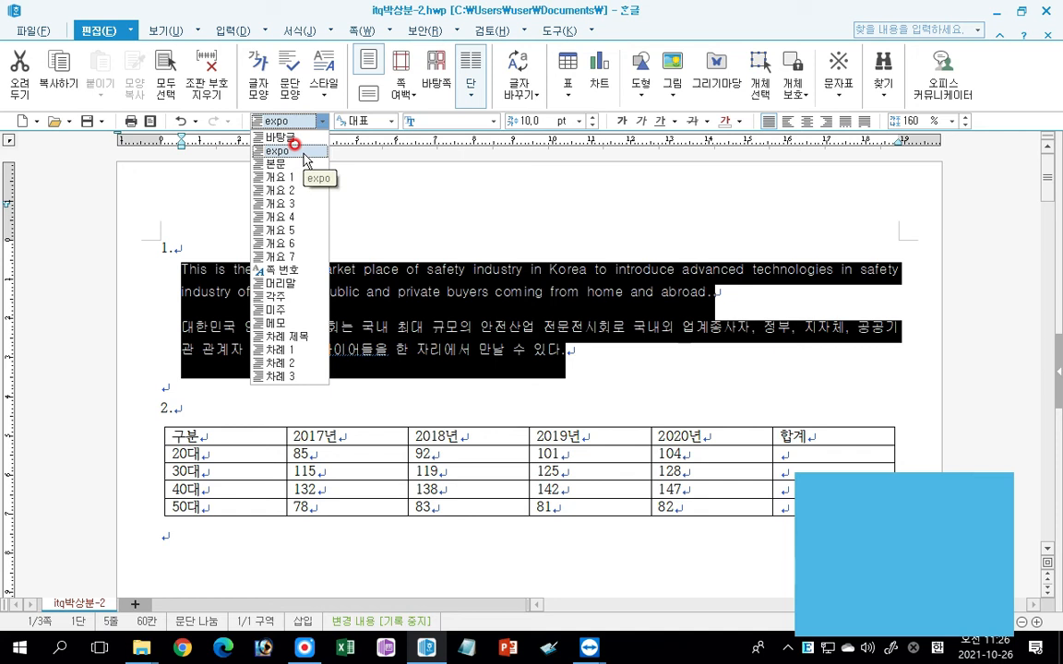
{"action": "left_click", "coordinate": [282, 151]}
{"action": "left_click", "coordinate": [328, 294]}
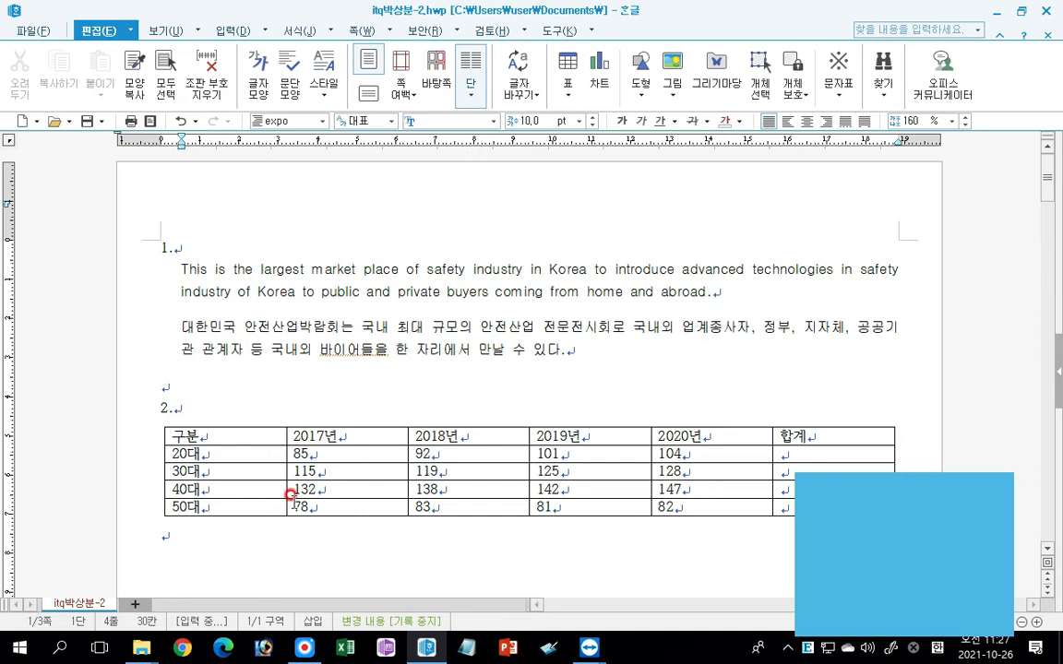
Add a caption above (위) the table under item 2.
{"action": "scroll", "coordinate": [305, 474], "scroll_direction": "down", "scroll_amount": 1}
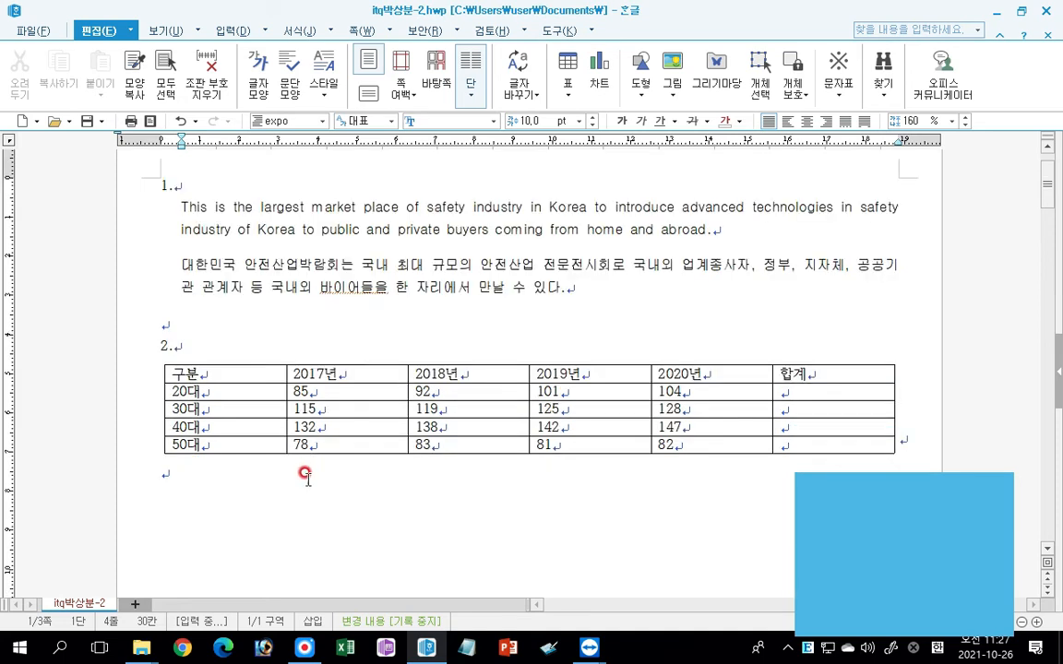
{"action": "scroll", "coordinate": [304, 474], "scroll_direction": "down", "scroll_amount": 1}
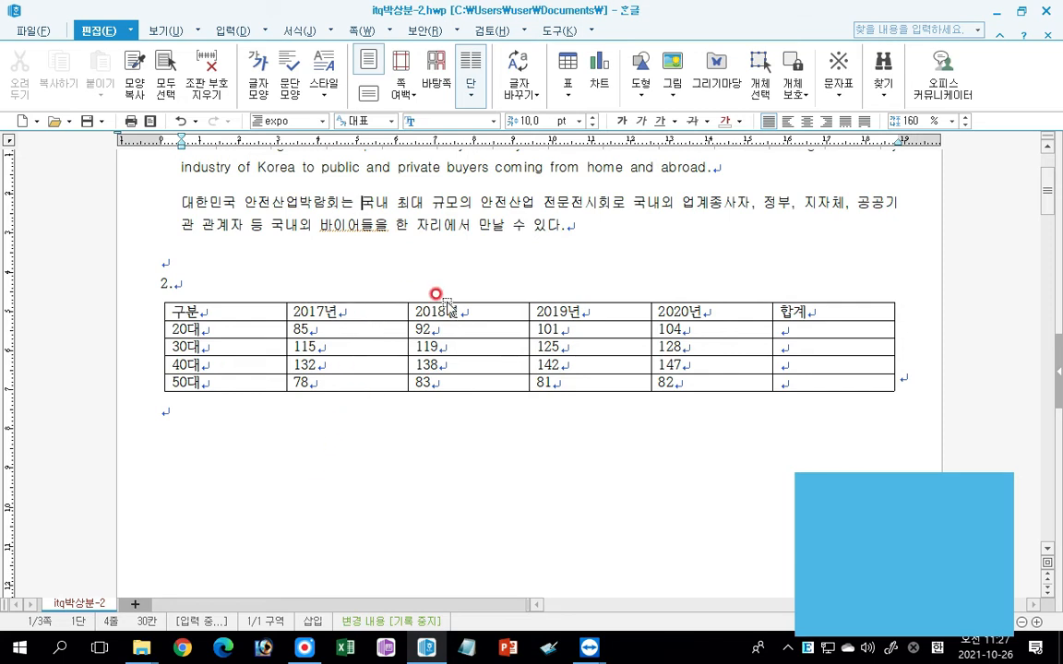
{"action": "left_click", "coordinate": [367, 311]}
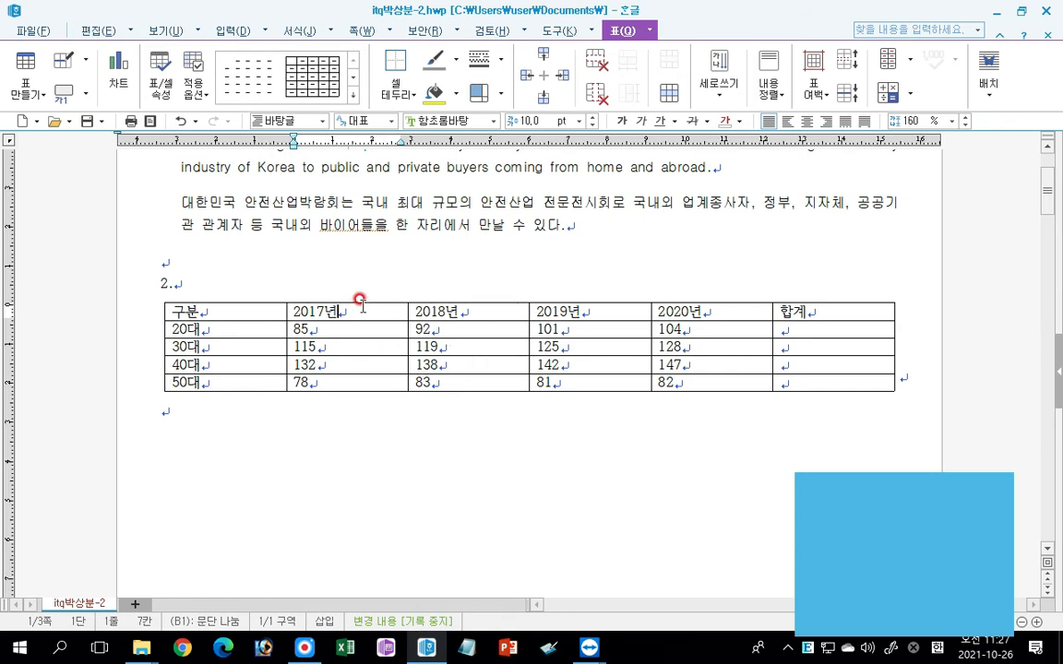
{"action": "left_click", "coordinate": [358, 302]}
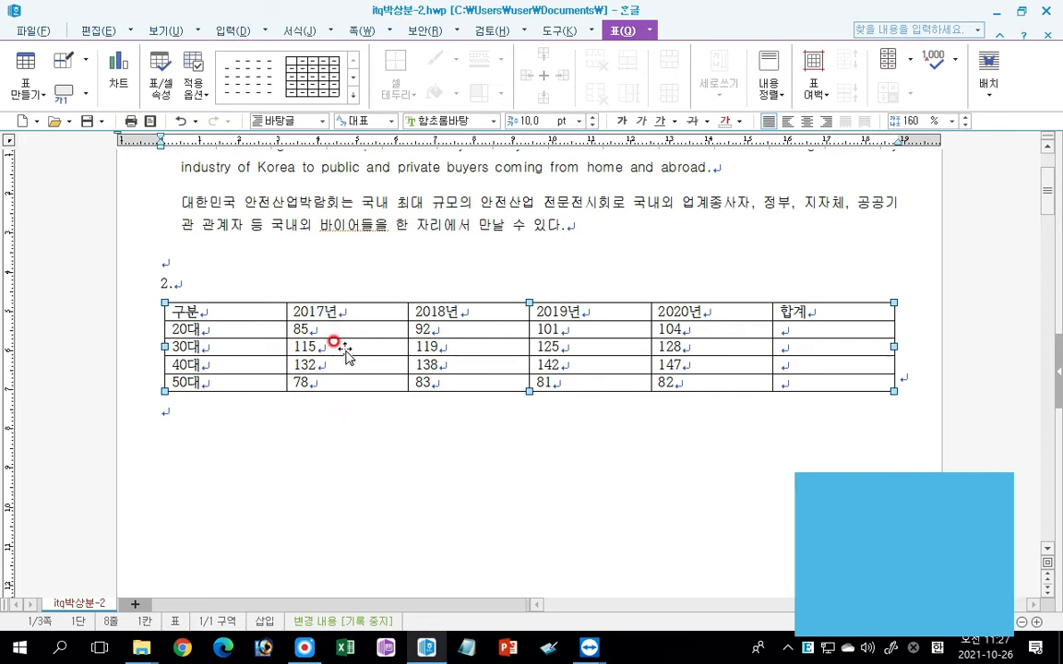
{"action": "left_click", "coordinate": [351, 280]}
{"action": "left_click", "coordinate": [350, 312]}
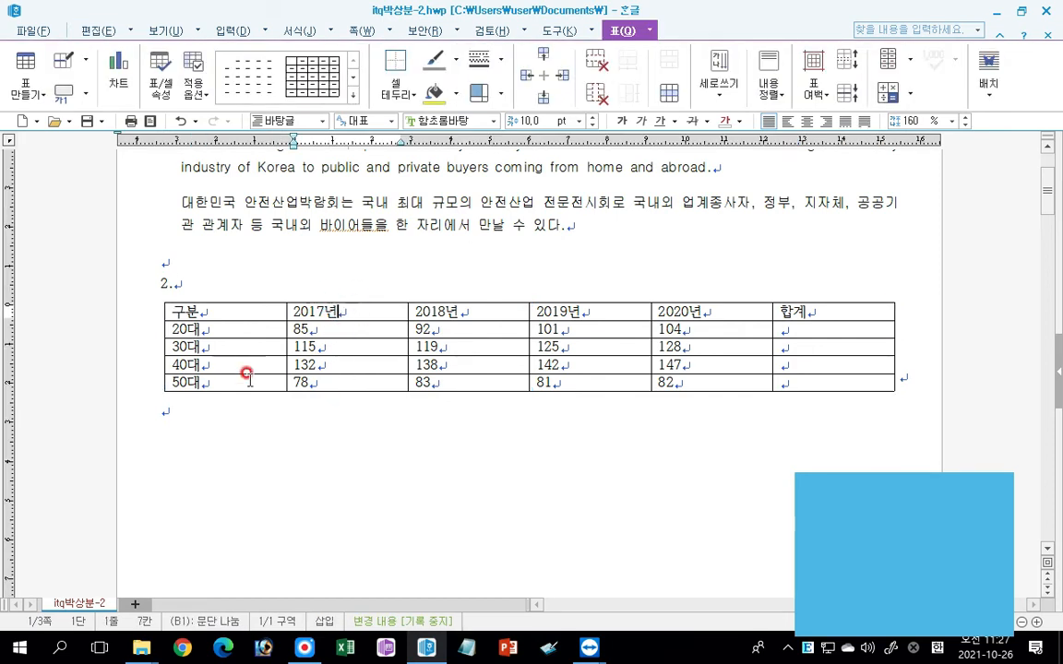
{"action": "left_click", "coordinate": [74, 91]}
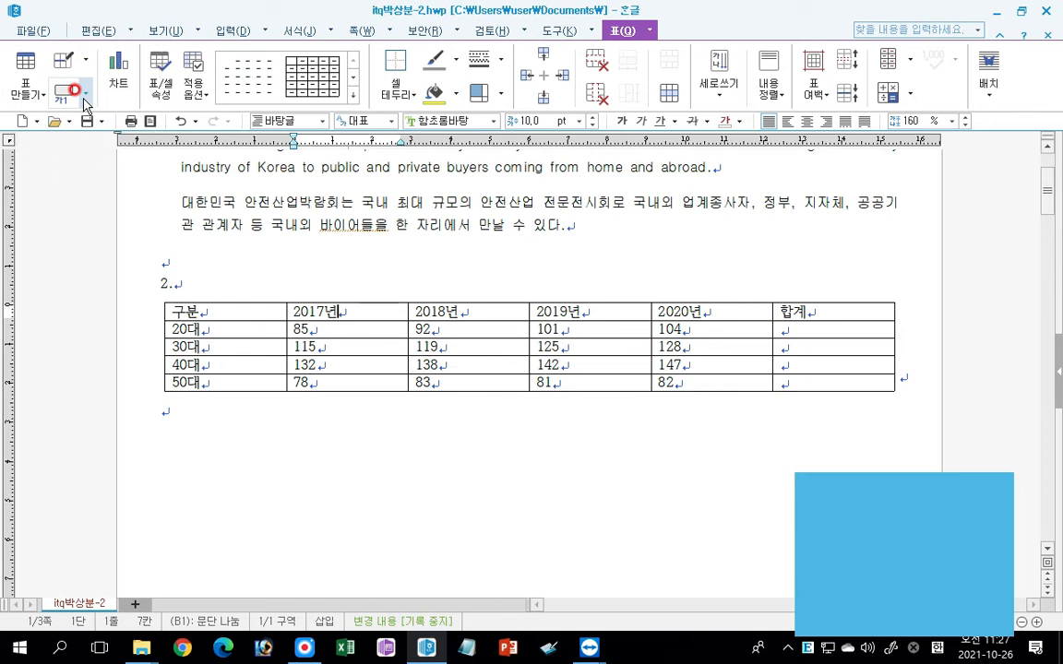
{"action": "left_click", "coordinate": [83, 96]}
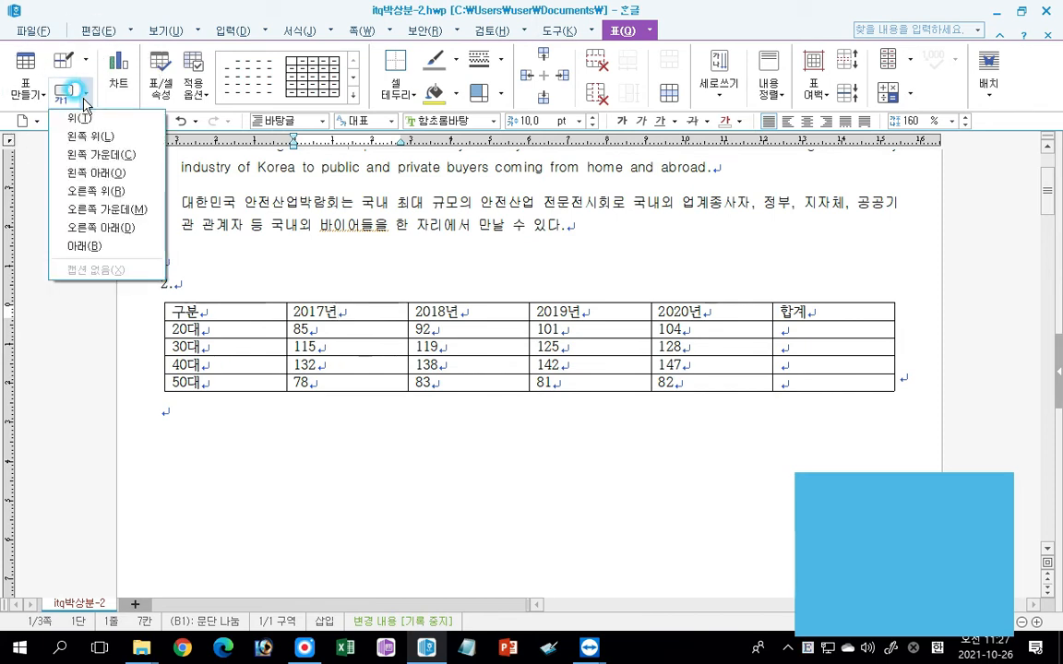
{"action": "left_click", "coordinate": [81, 116]}
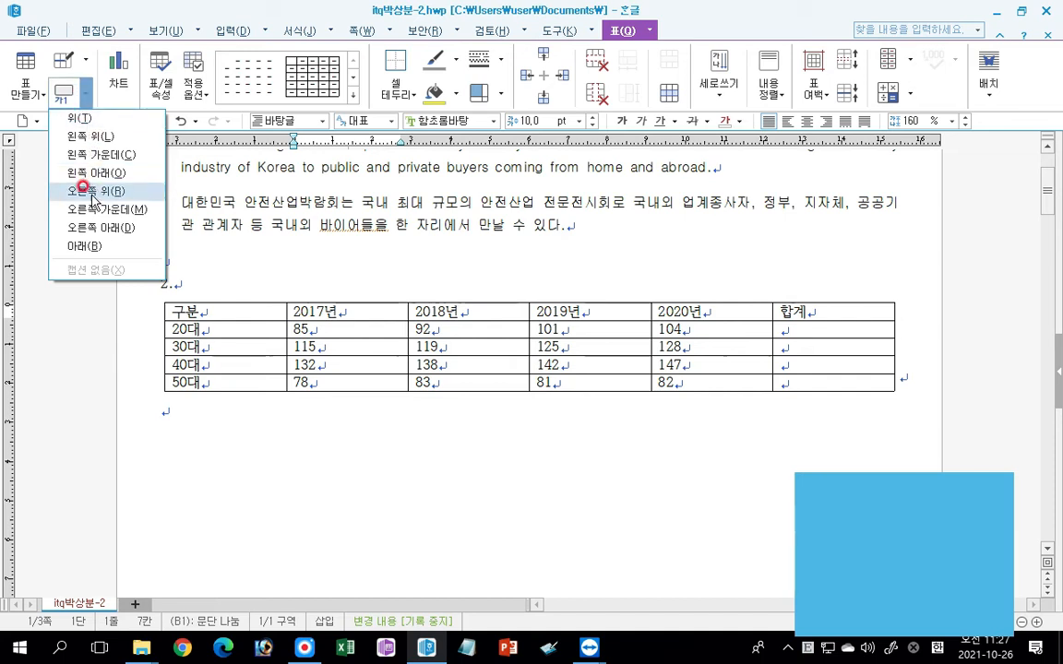
{"action": "left_click", "coordinate": [83, 118]}
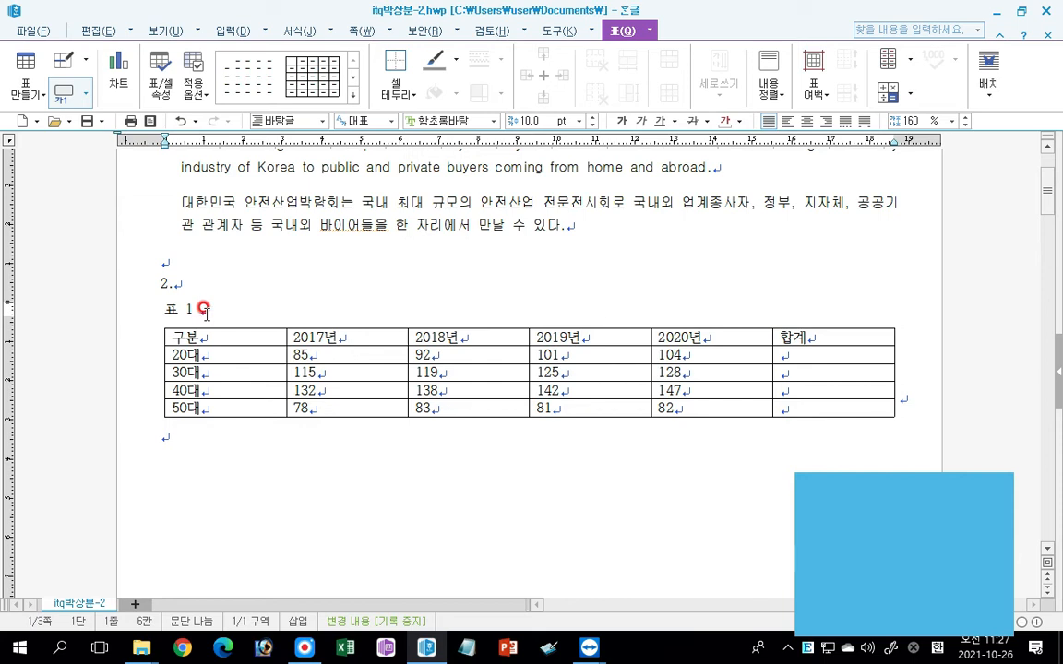
Replace the table's caption text with "연도별 대한민국 안전산업박람회 참관객 현황(단위 : 천 명)".
{"action": "left_click_drag", "start_coordinate": [203, 311], "coordinate": [155, 307]}
{"action": "key", "text": "Delete"}
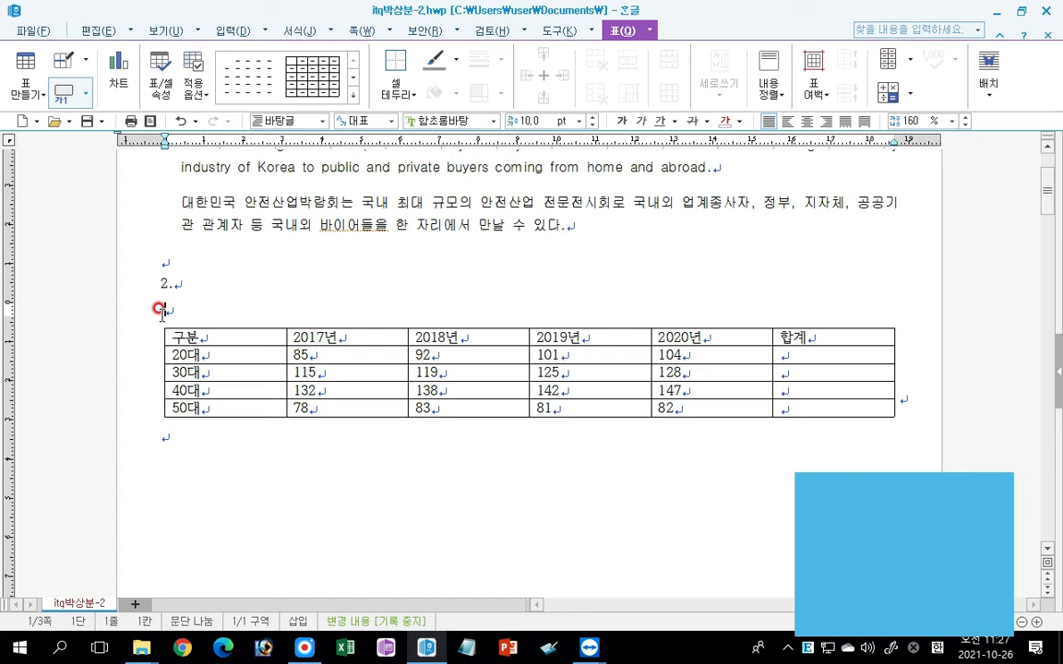
{"action": "type", "text": "dus"}
{"action": "key", "text": "BackSpace"}
{"action": "key", "text": "BackSpace"}
{"action": "key", "text": "BackSpace"}
{"action": "key", "text": "Hangul"}
{"action": "type", "text": "연도"}
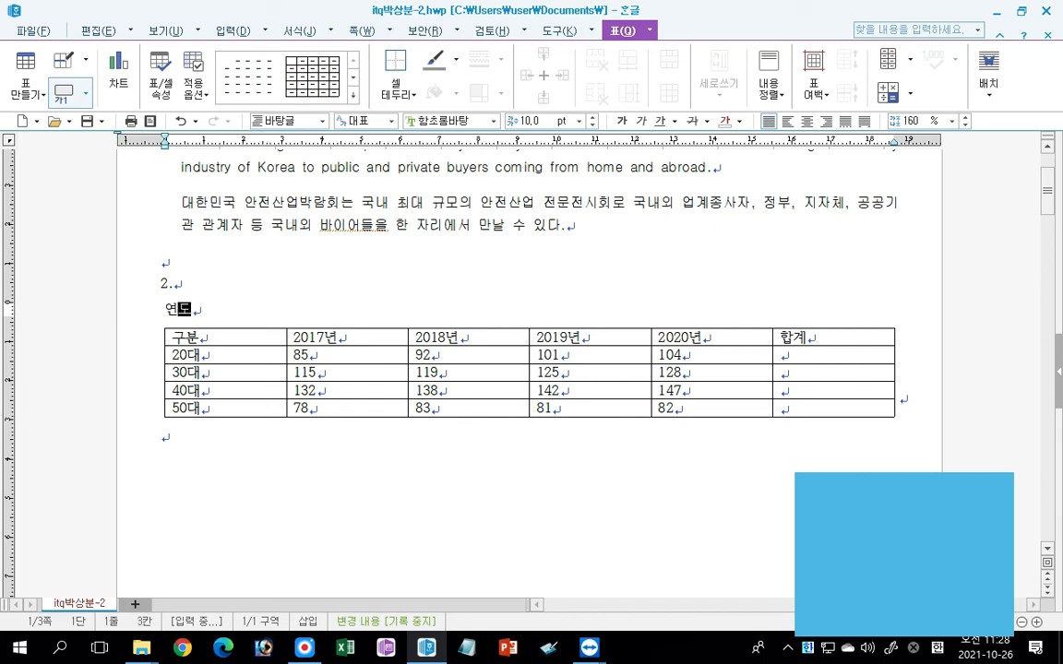
{"action": "type", "text": "별 대한민"}
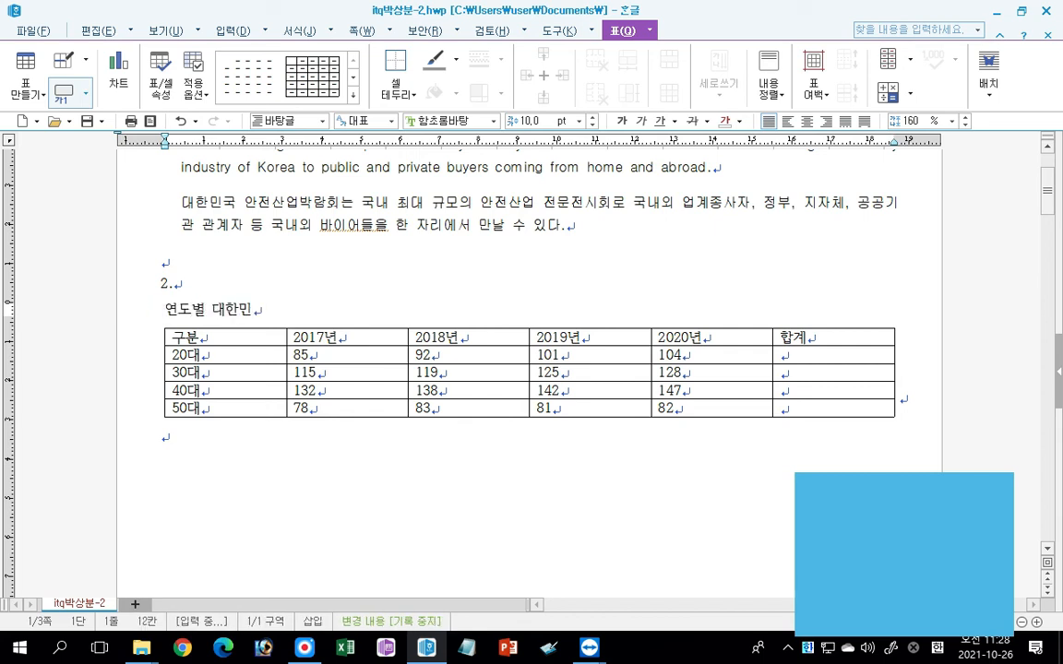
{"action": "type", "text": "국 안전산업박"}
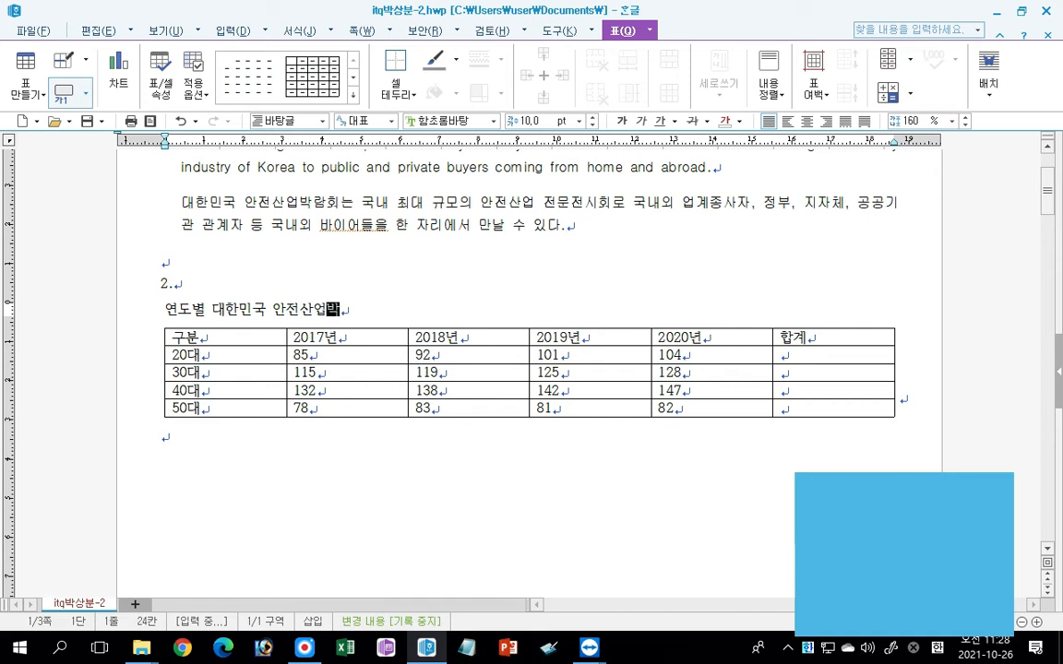
{"action": "type", "text": "람회 참관"}
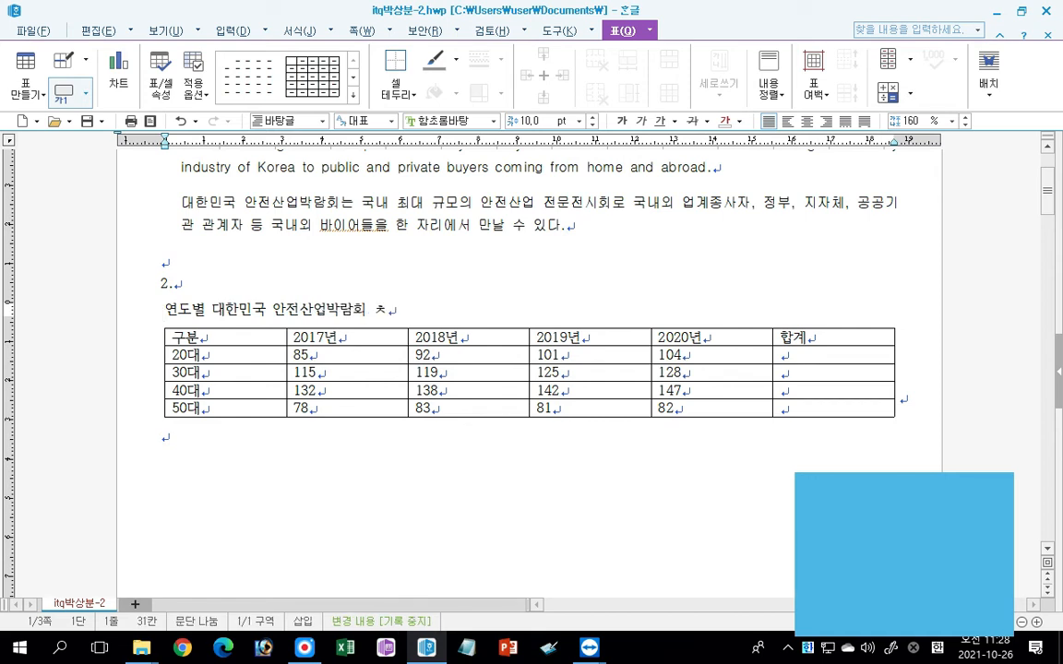
{"action": "type", "text": "객"}
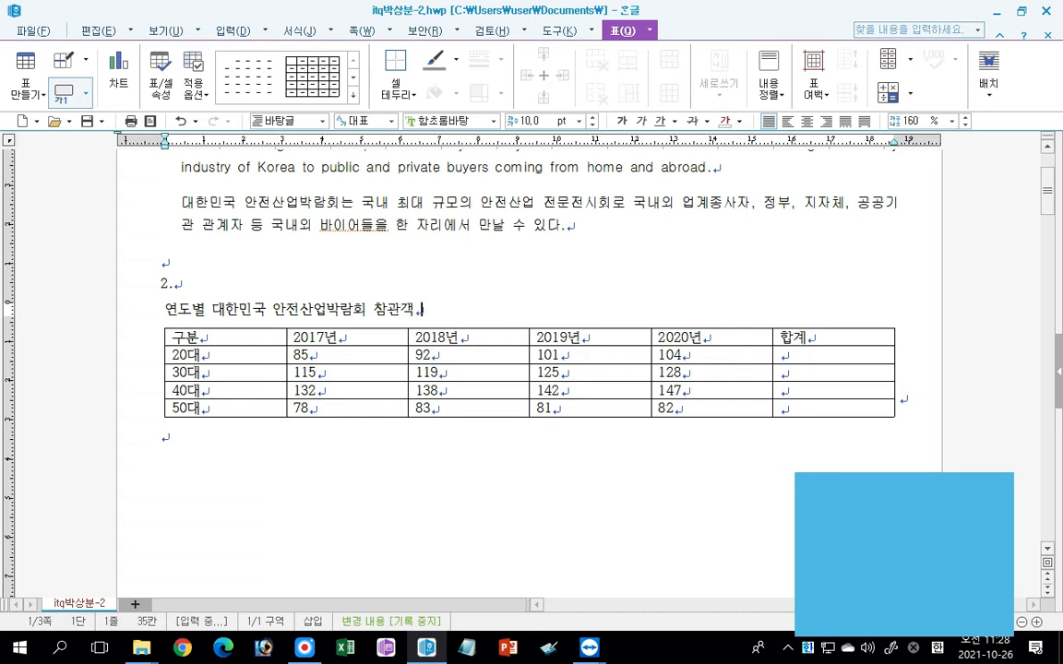
{"action": "type", "text": " 현황("}
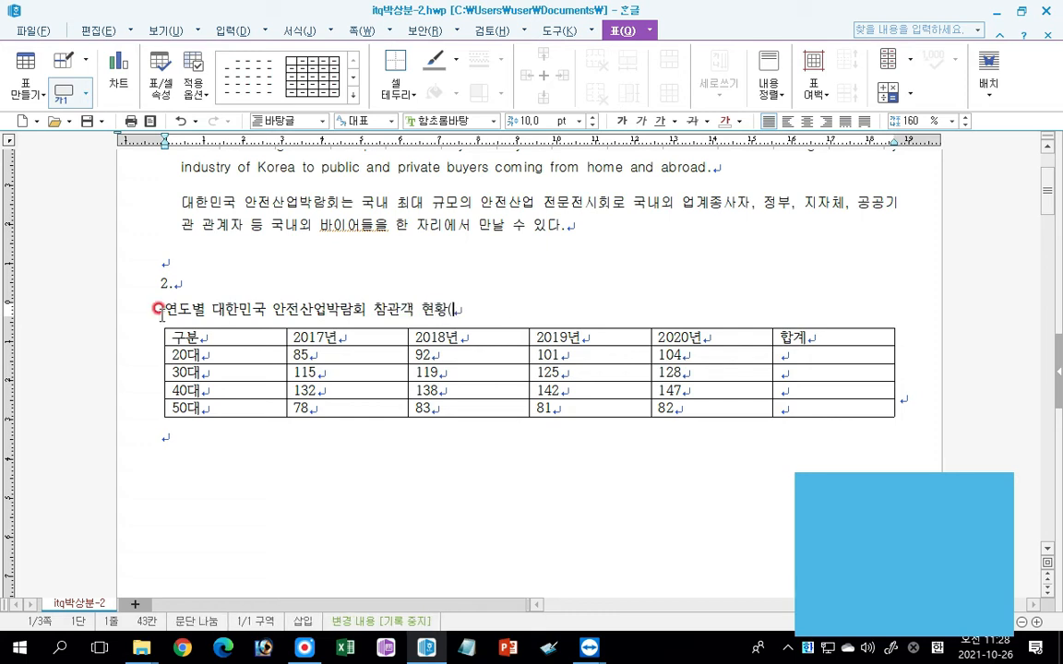
{"action": "type", "text": "단위 : 천 명"}
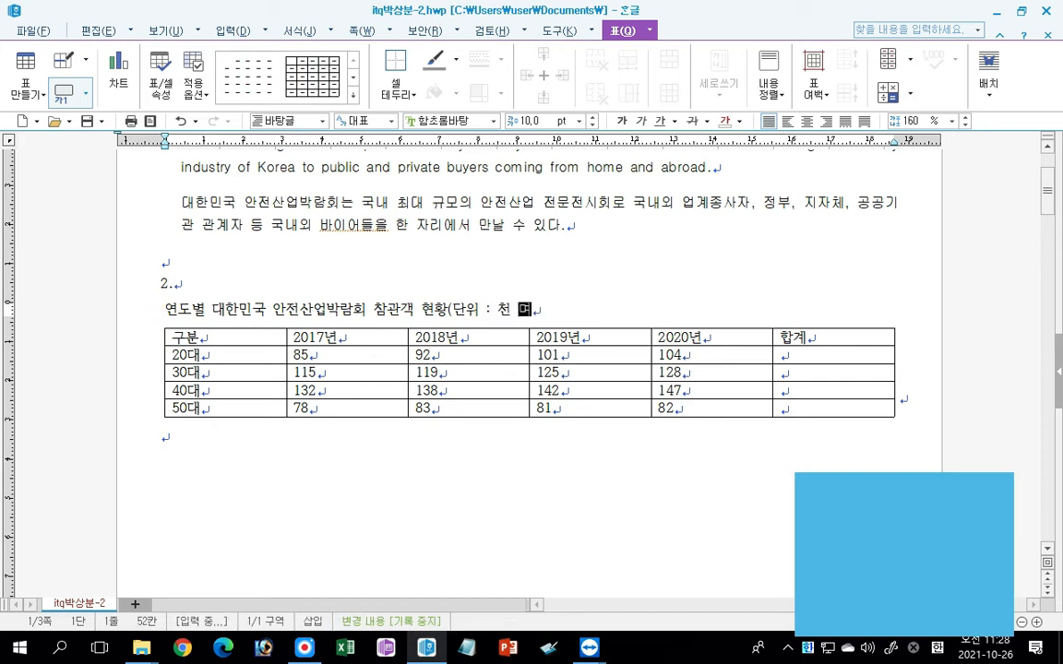
{"action": "type", "text": ")"}
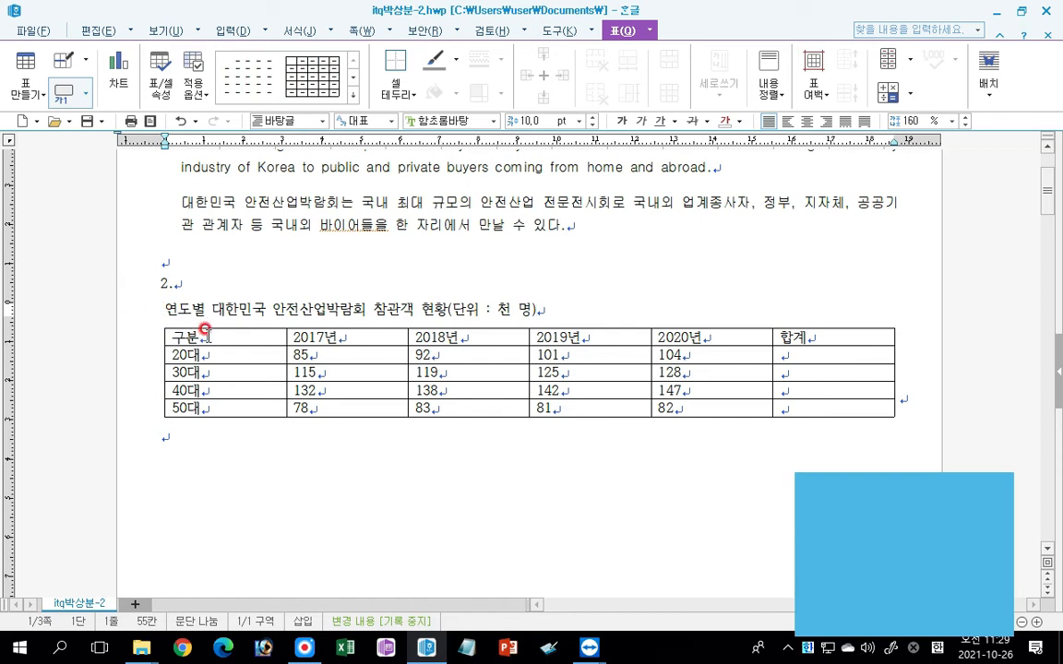
Set the font of the whole table and its caption to 굴림 and right-align both.
{"action": "left_click_drag", "start_coordinate": [206, 329], "coordinate": [833, 407]}
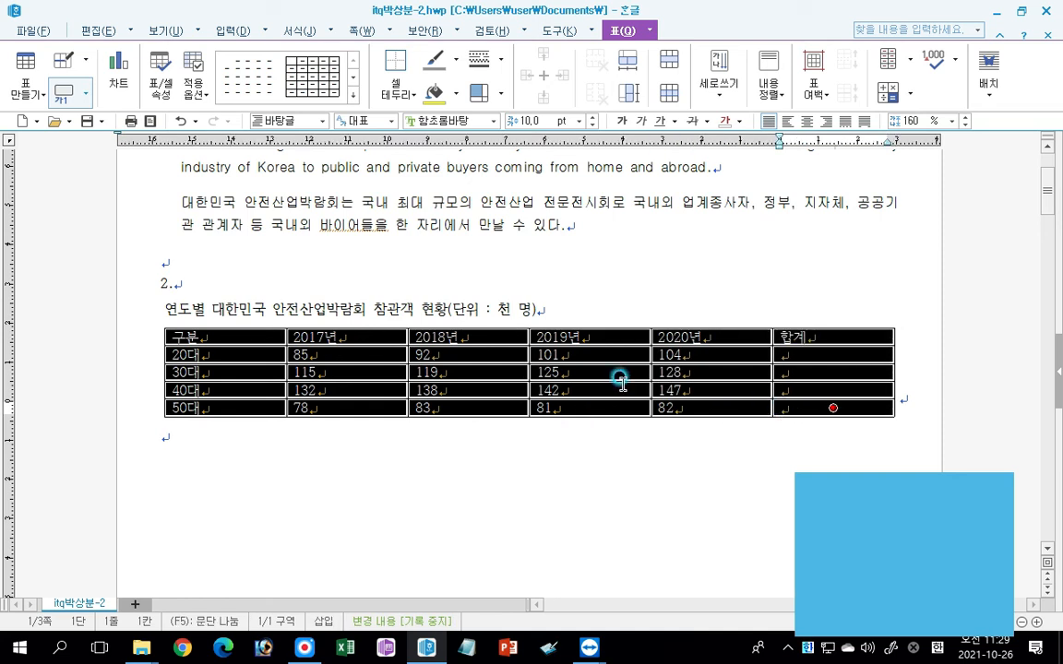
{"action": "left_click", "coordinate": [221, 304]}
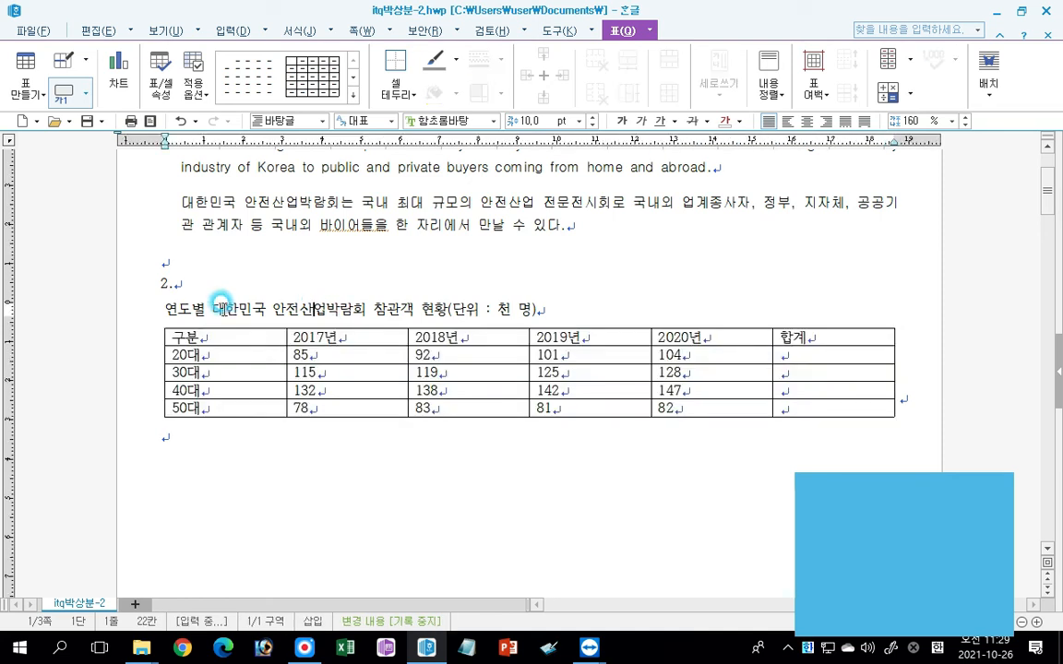
{"action": "left_click", "coordinate": [170, 307]}
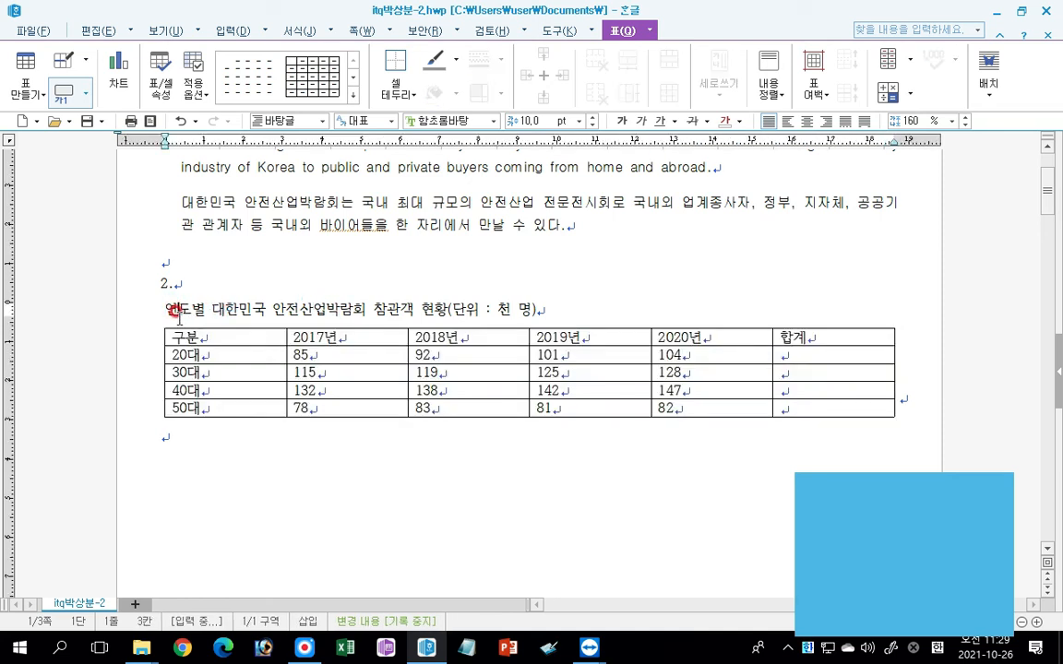
{"action": "left_click", "coordinate": [565, 329]}
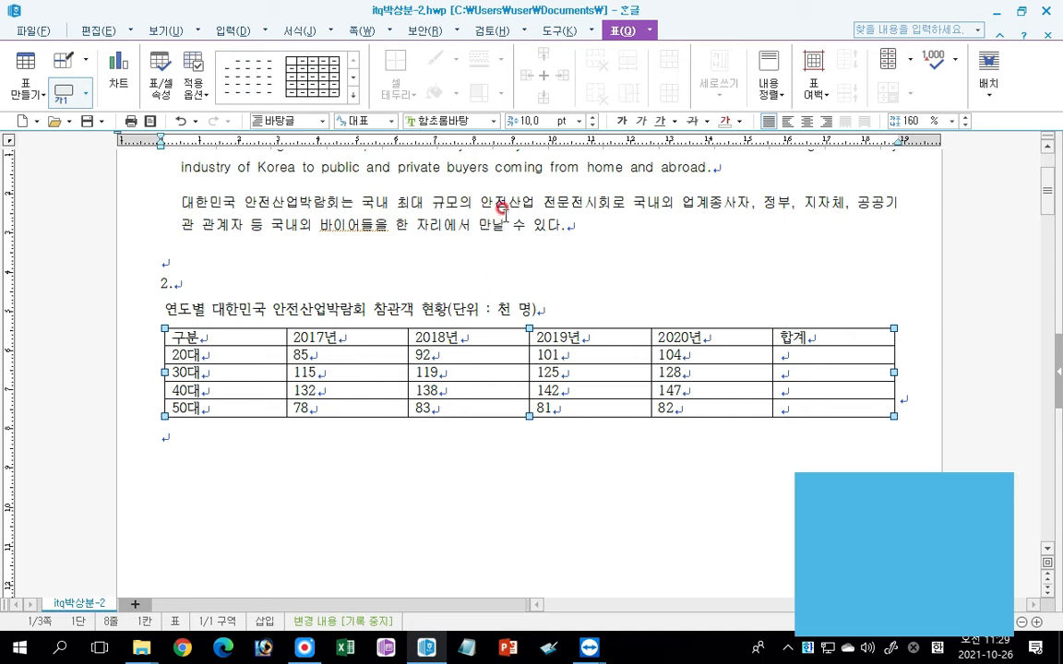
{"action": "left_click", "coordinate": [493, 120]}
{"action": "left_click_drag", "start_coordinate": [603, 255], "coordinate": [603, 136]}
{"action": "left_click", "coordinate": [439, 305]}
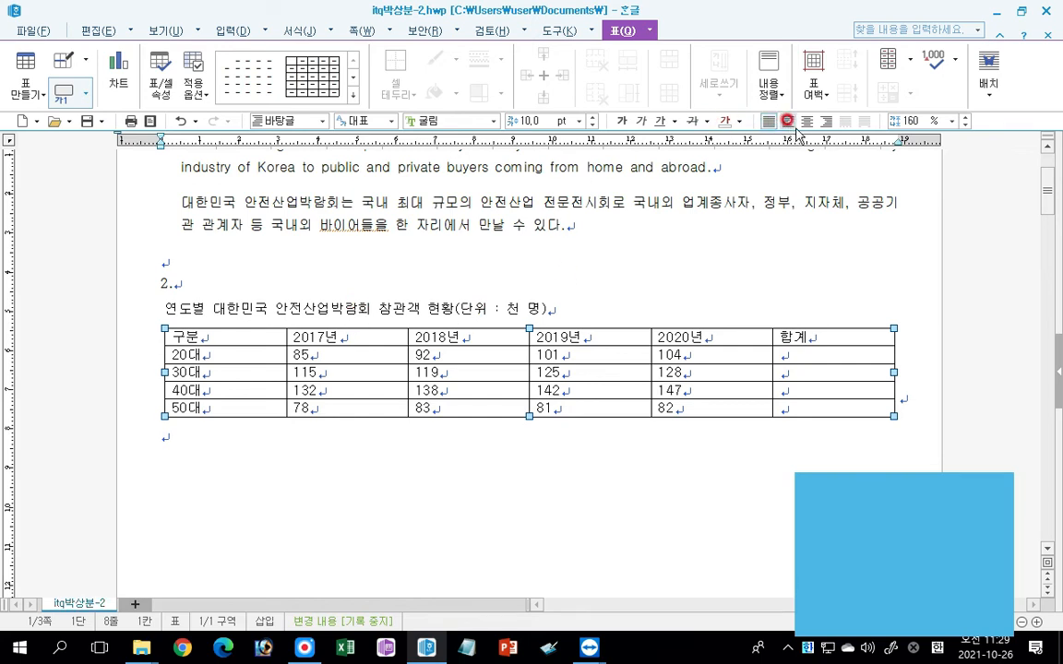
{"action": "left_click", "coordinate": [826, 121]}
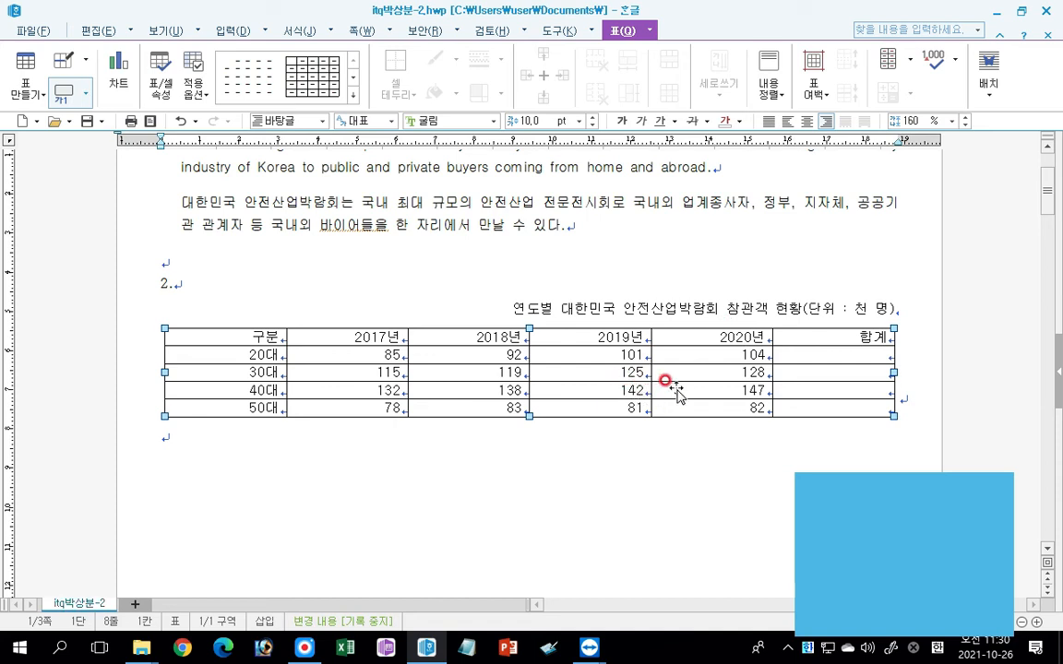
{"action": "left_click", "coordinate": [392, 439]}
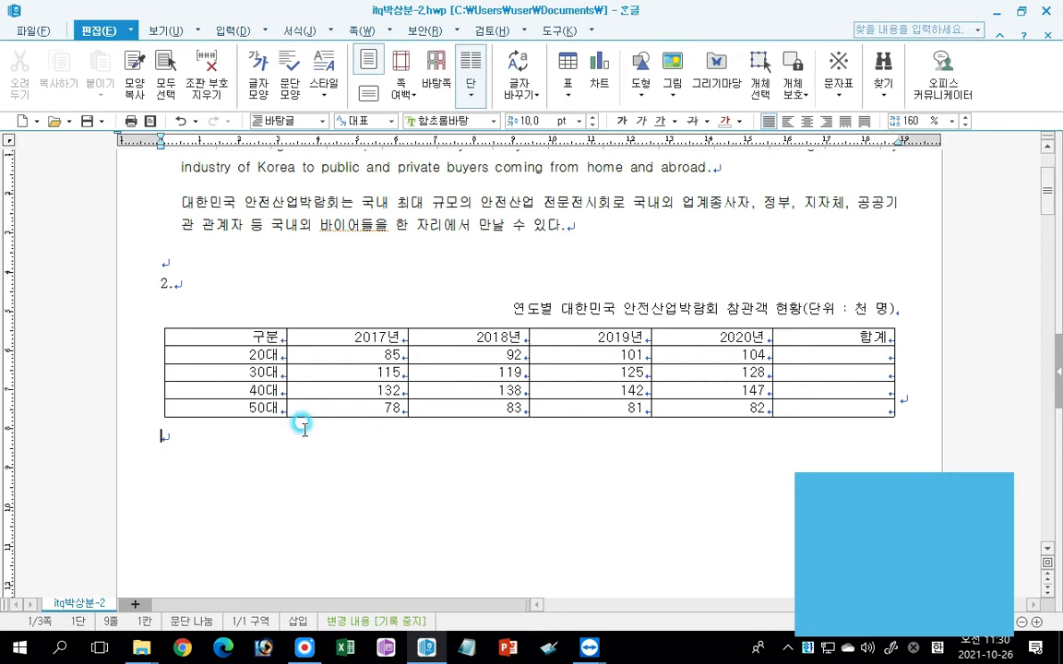
Center-align the table's header row and its first column of age groups.
{"action": "left_click_drag", "start_coordinate": [222, 336], "coordinate": [225, 407]}
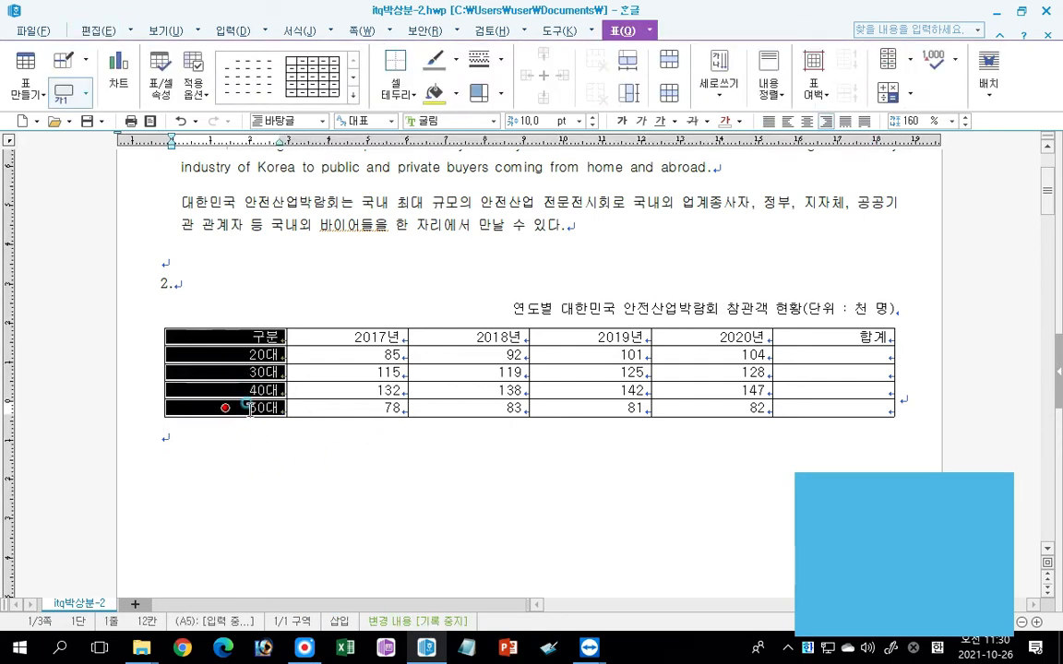
{"action": "left_click_drag", "start_coordinate": [378, 338], "coordinate": [834, 337]}
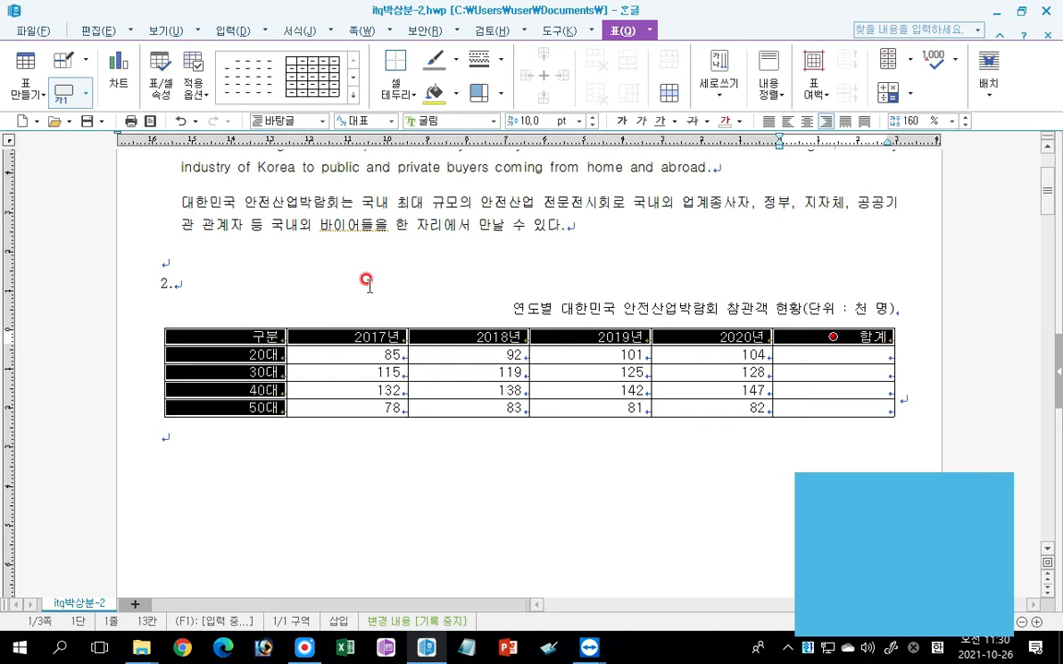
{"action": "left_click", "coordinate": [807, 121]}
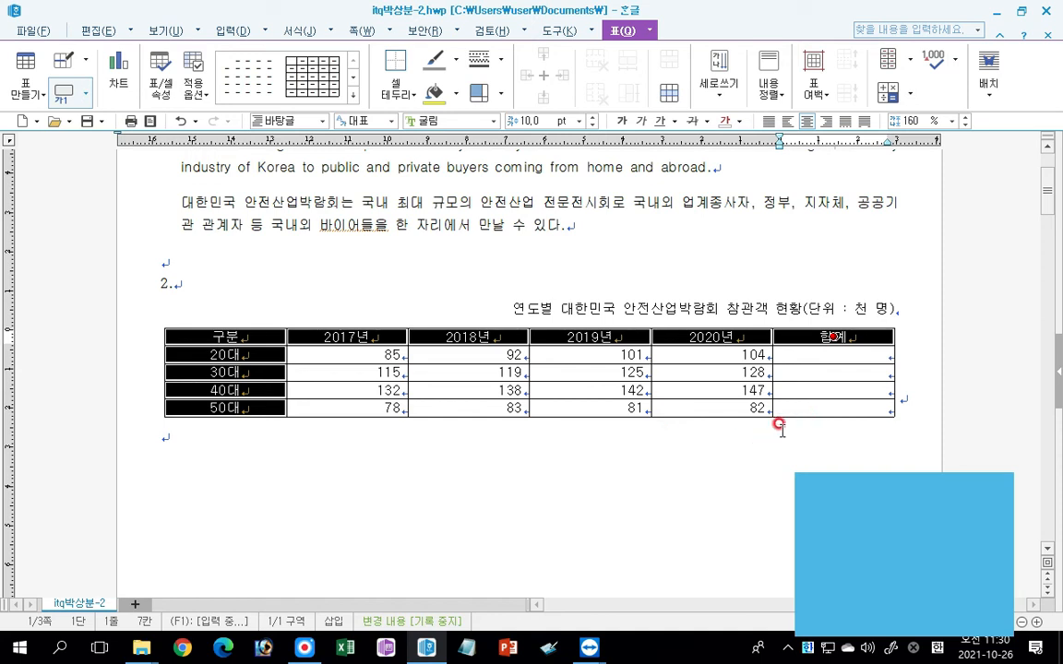
Fill the 합계 column for the 20대, 30대 and 40대 rows using the block sum (블록 합계).
{"action": "left_click_drag", "start_coordinate": [369, 355], "coordinate": [830, 389]}
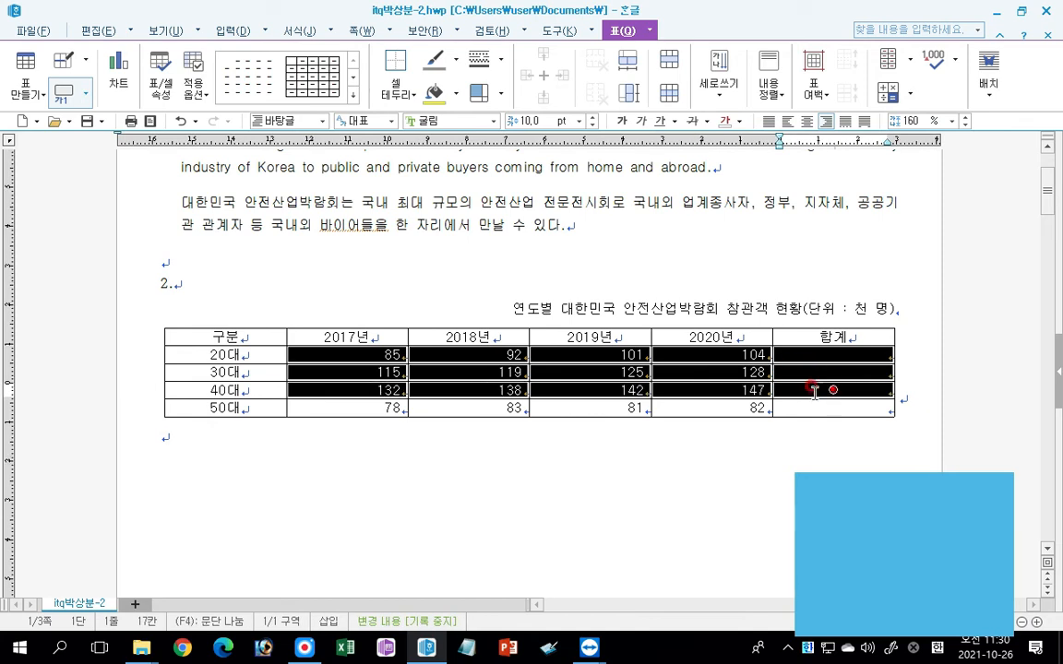
{"action": "left_click_drag", "start_coordinate": [349, 356], "coordinate": [812, 389]}
{"action": "left_click", "coordinate": [906, 96]}
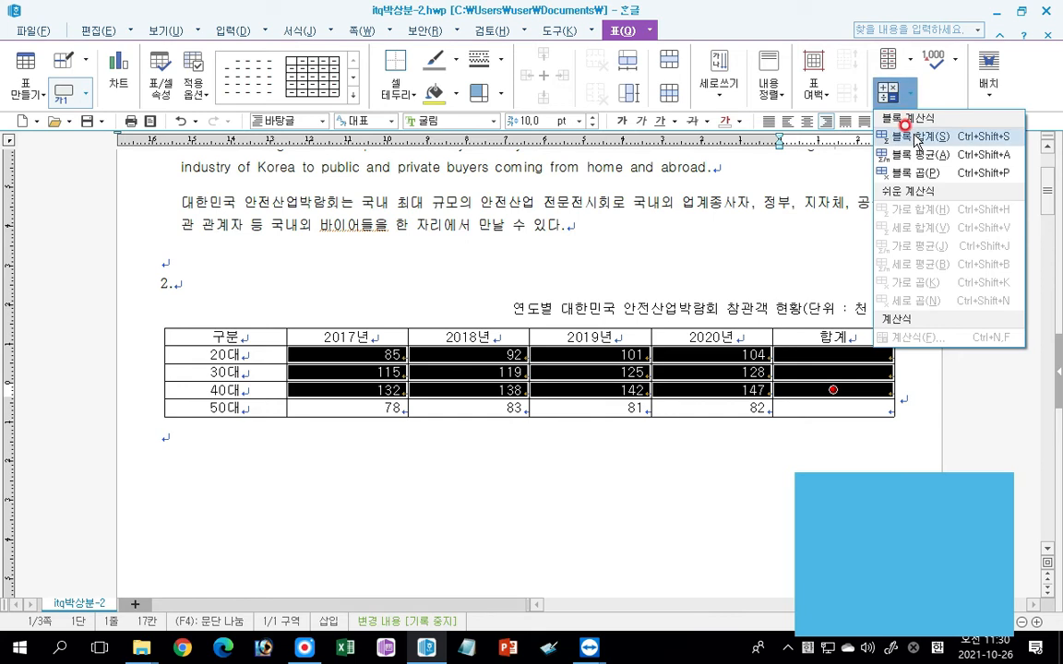
{"action": "left_click", "coordinate": [916, 136]}
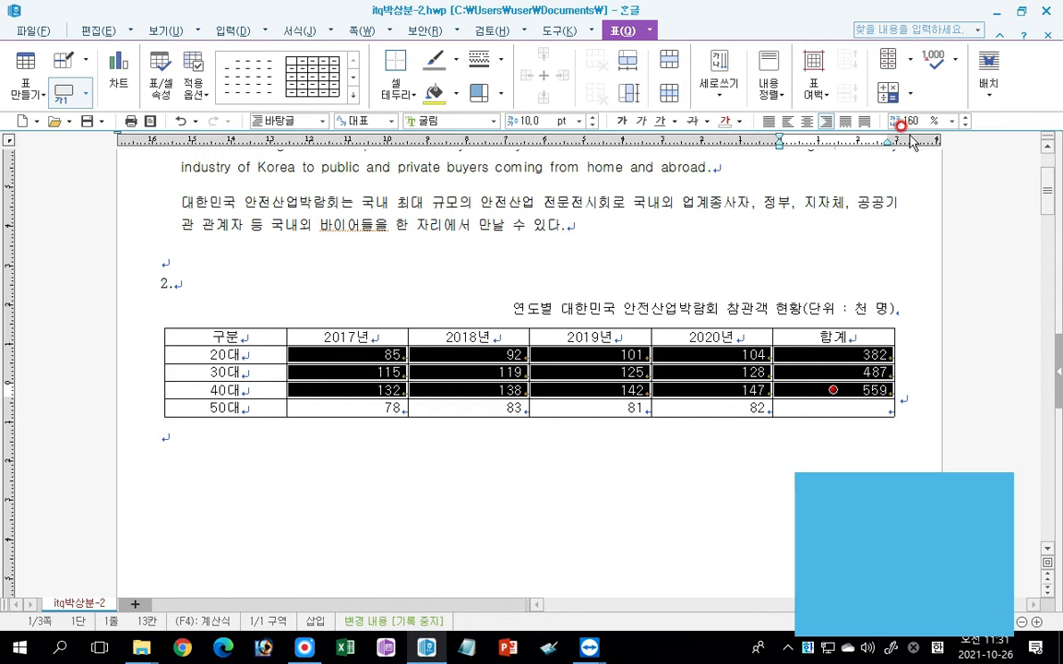
{"action": "left_click", "coordinate": [835, 422]}
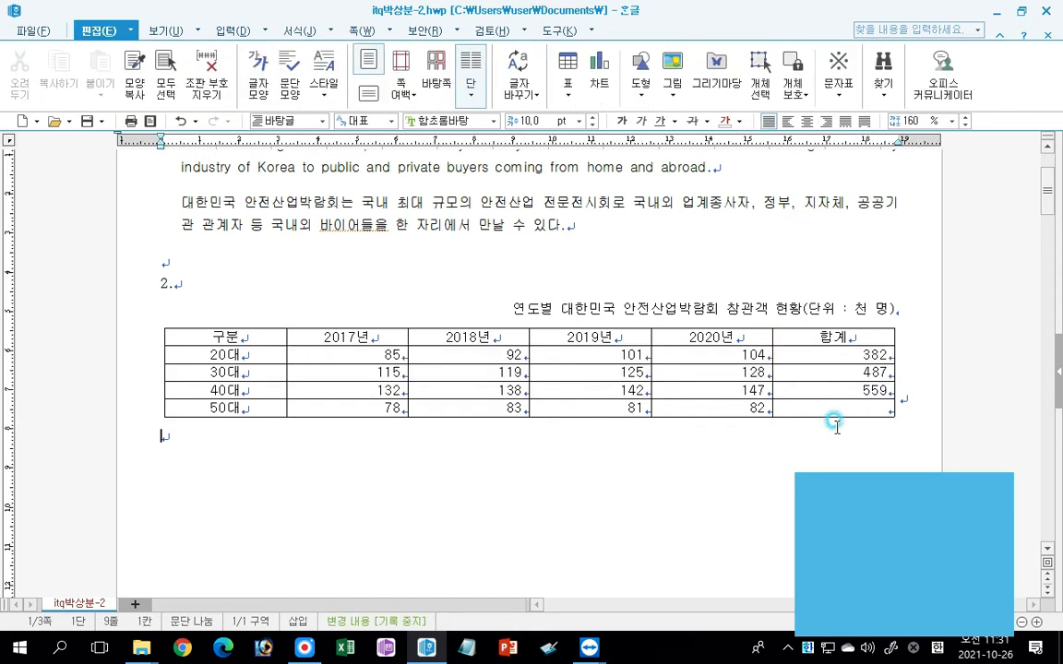
Cross out the empty 합계 cell in the 50대 row with both diagonal borders.
{"action": "left_click", "coordinate": [836, 405]}
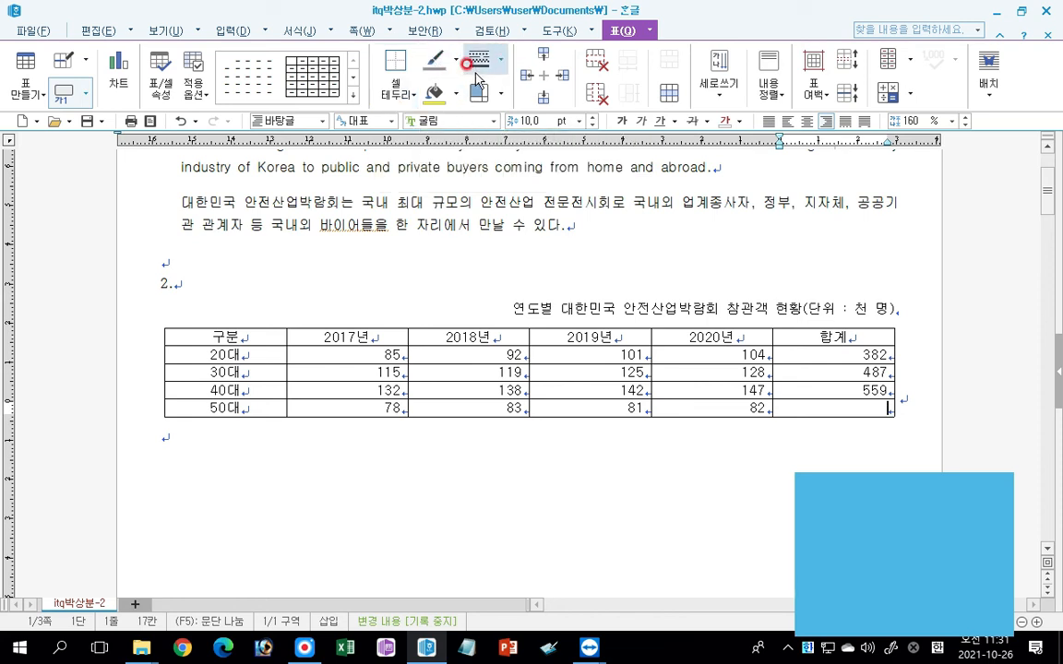
{"action": "left_click", "coordinate": [396, 96]}
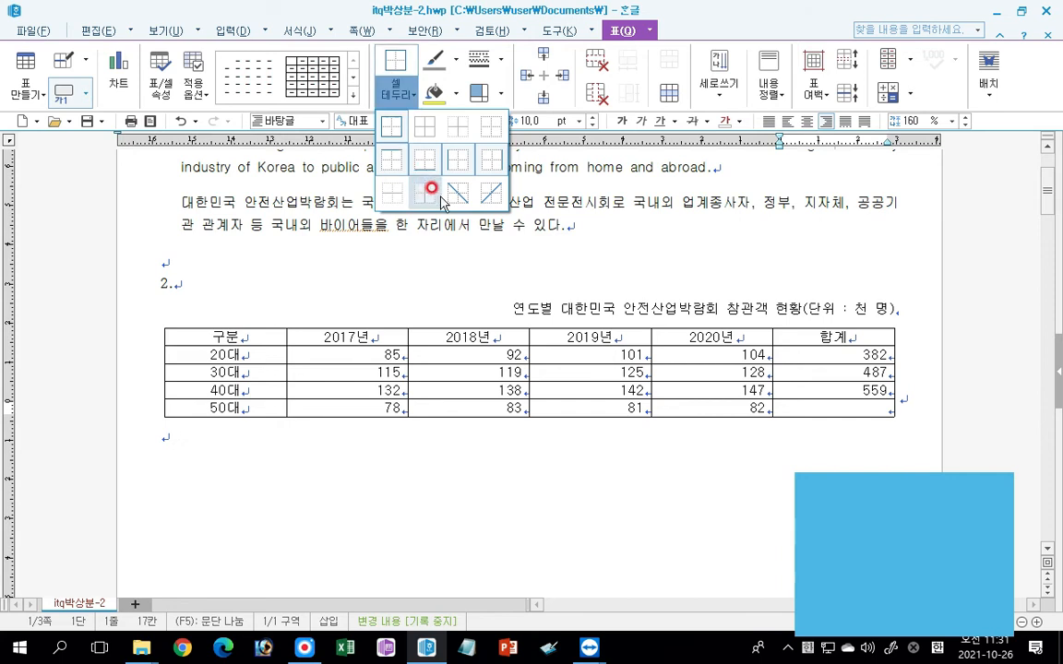
{"action": "left_click", "coordinate": [458, 195]}
{"action": "left_click", "coordinate": [396, 95]}
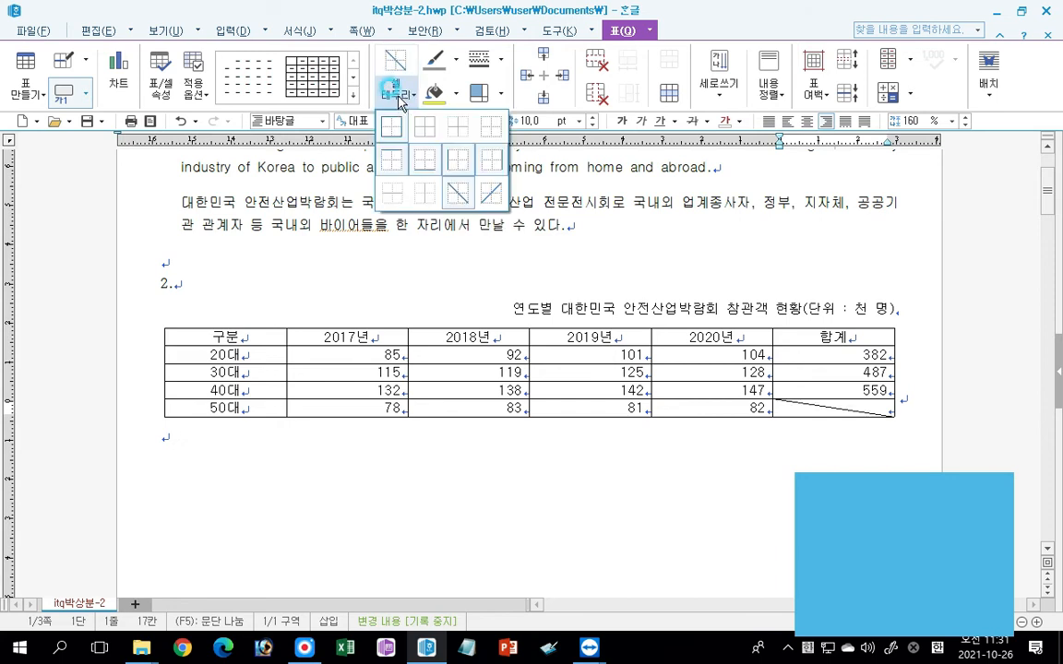
{"action": "left_click", "coordinate": [486, 189]}
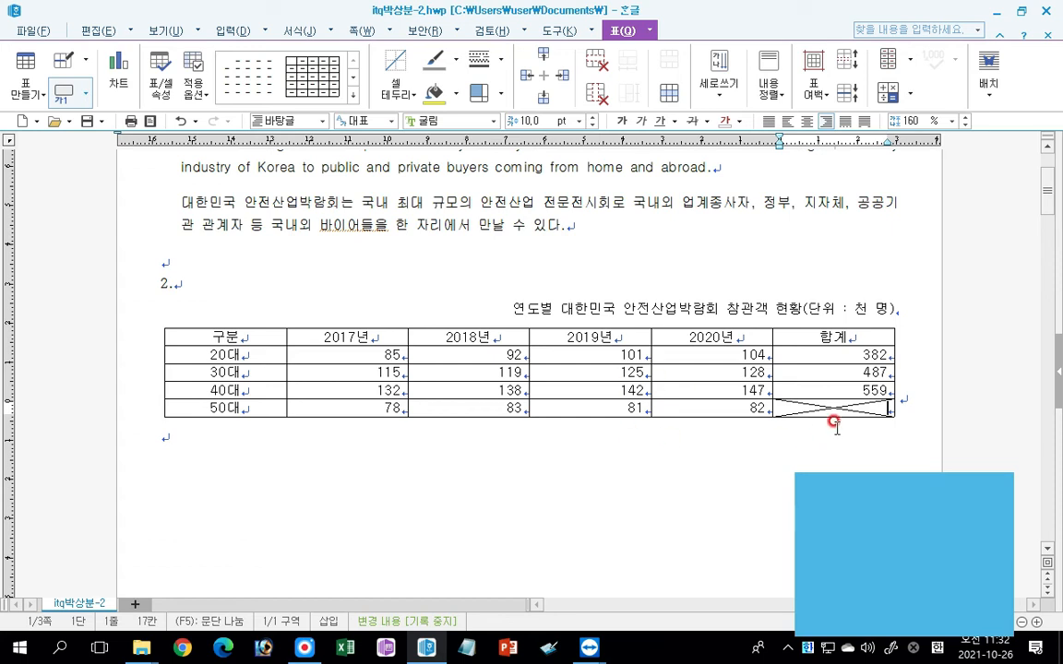
Set the cell border style to a double line and apply it to the outer border of the whole table.
{"action": "left_click", "coordinate": [479, 58]}
{"action": "mouse_move", "coordinate": [512, 84]}
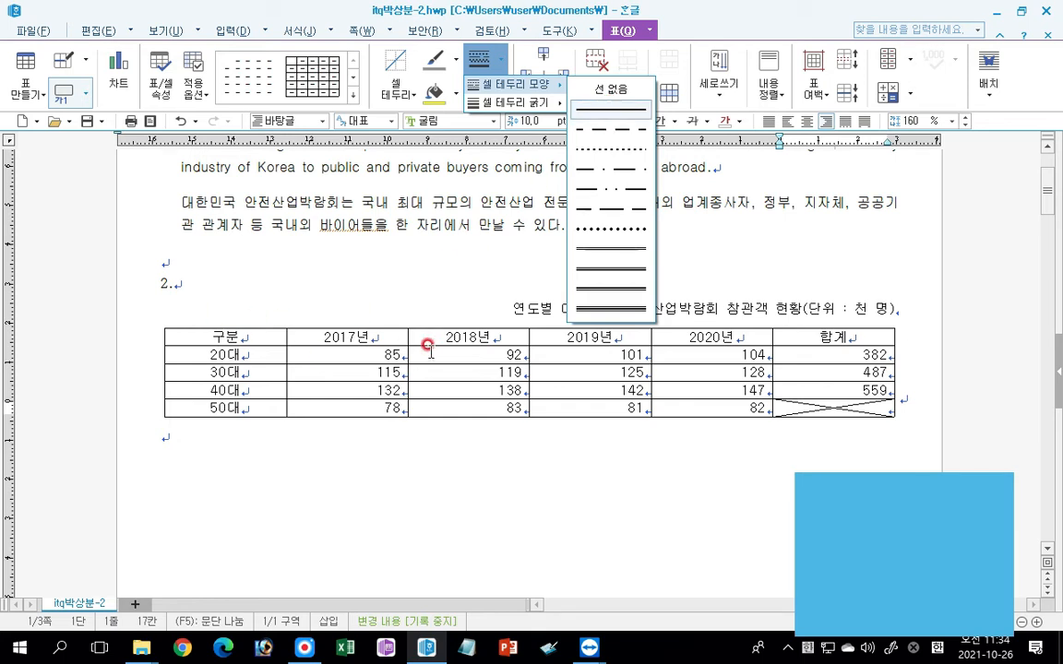
{"action": "left_click", "coordinate": [367, 354]}
{"action": "left_click", "coordinate": [481, 58]}
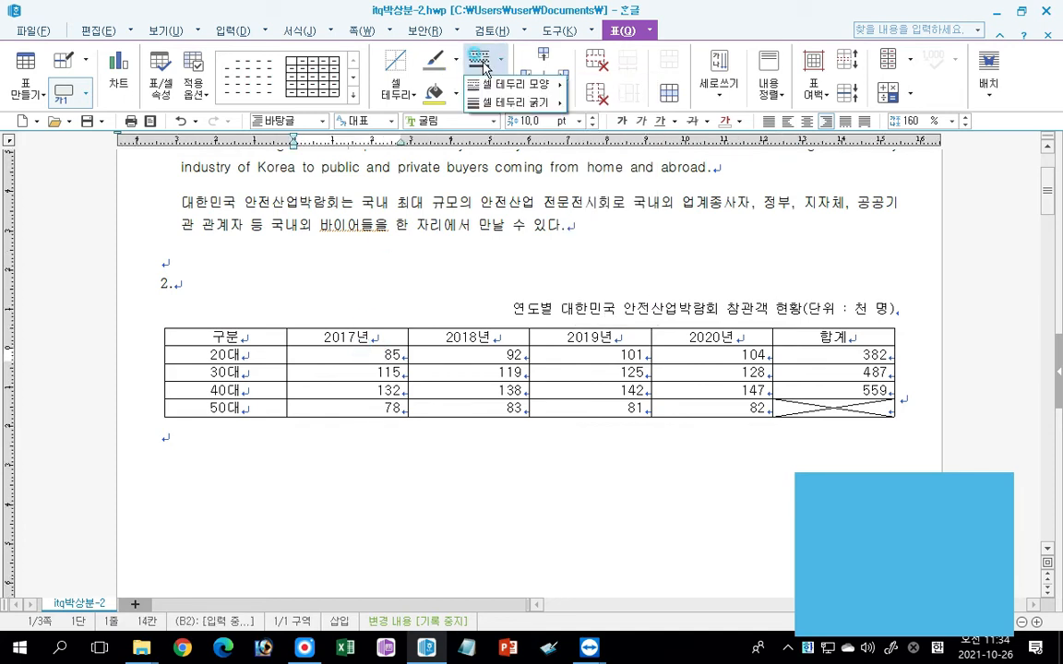
{"action": "mouse_move", "coordinate": [522, 88]}
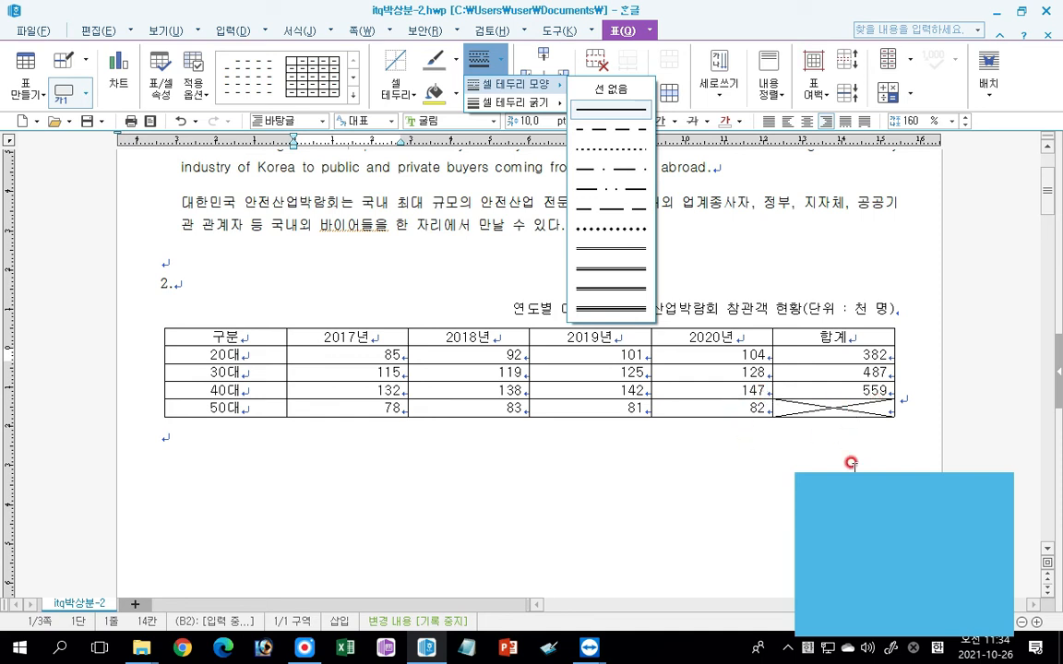
{"action": "left_click", "coordinate": [600, 251]}
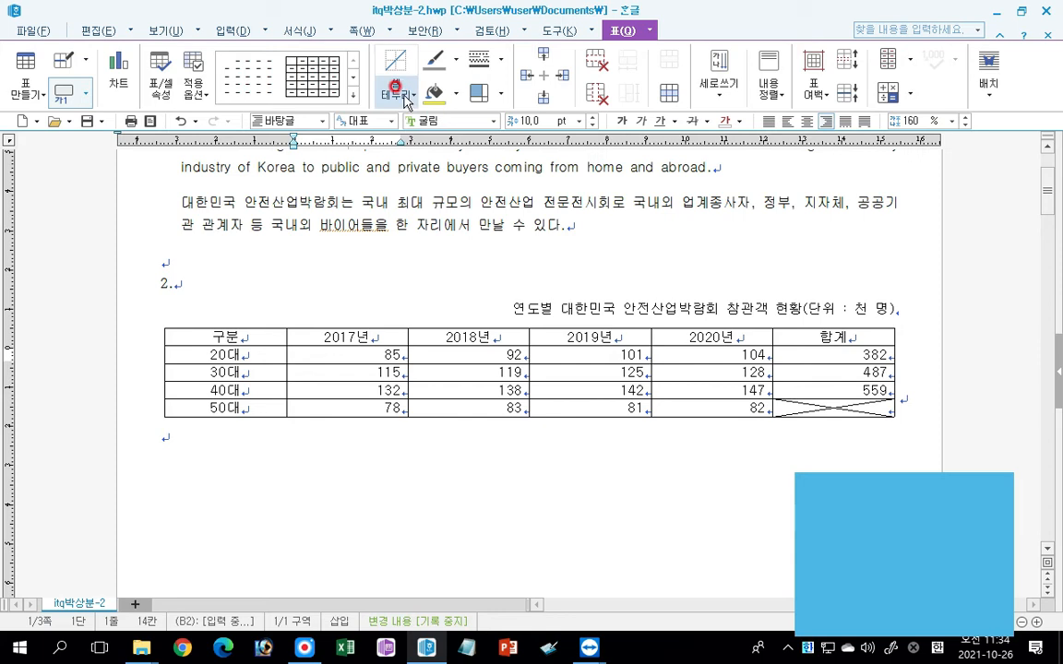
{"action": "left_click_drag", "start_coordinate": [247, 332], "coordinate": [819, 409]}
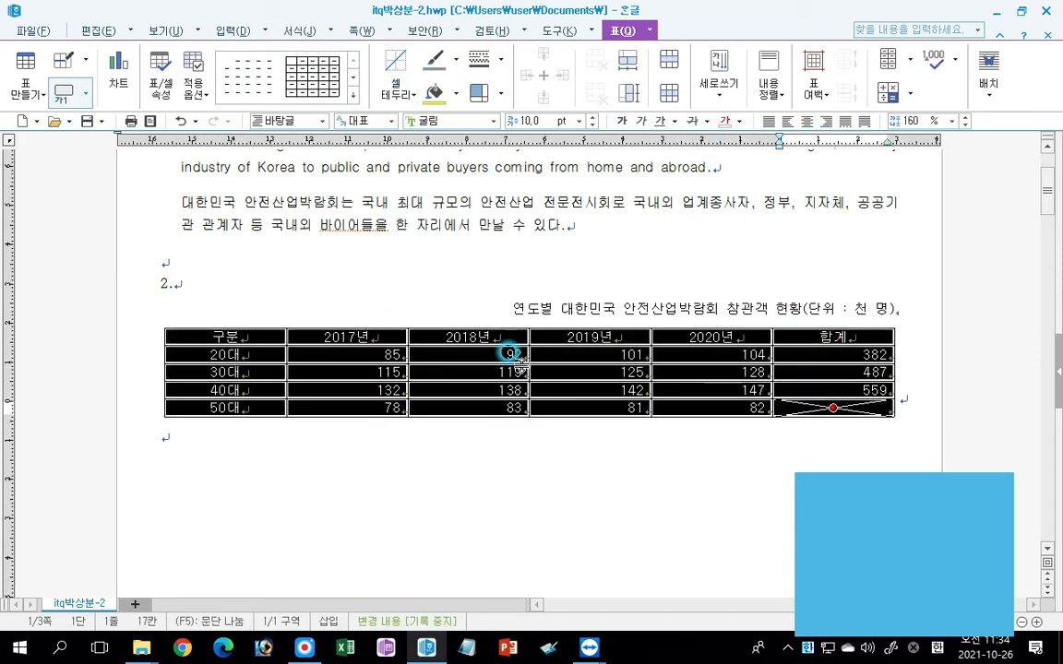
{"action": "left_click", "coordinate": [403, 96]}
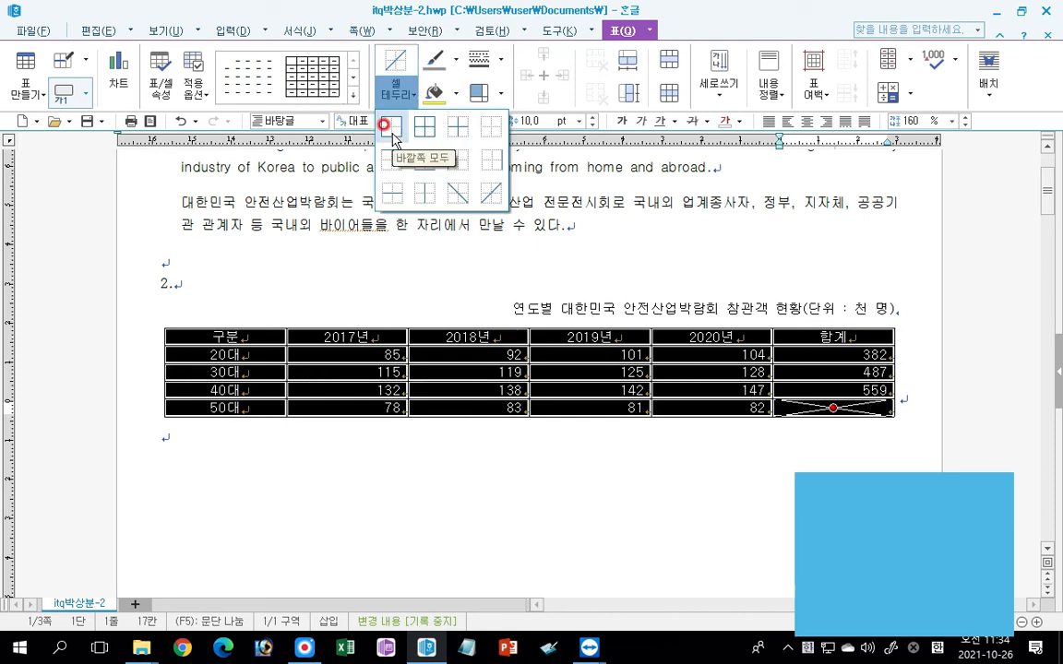
{"action": "left_click", "coordinate": [389, 134]}
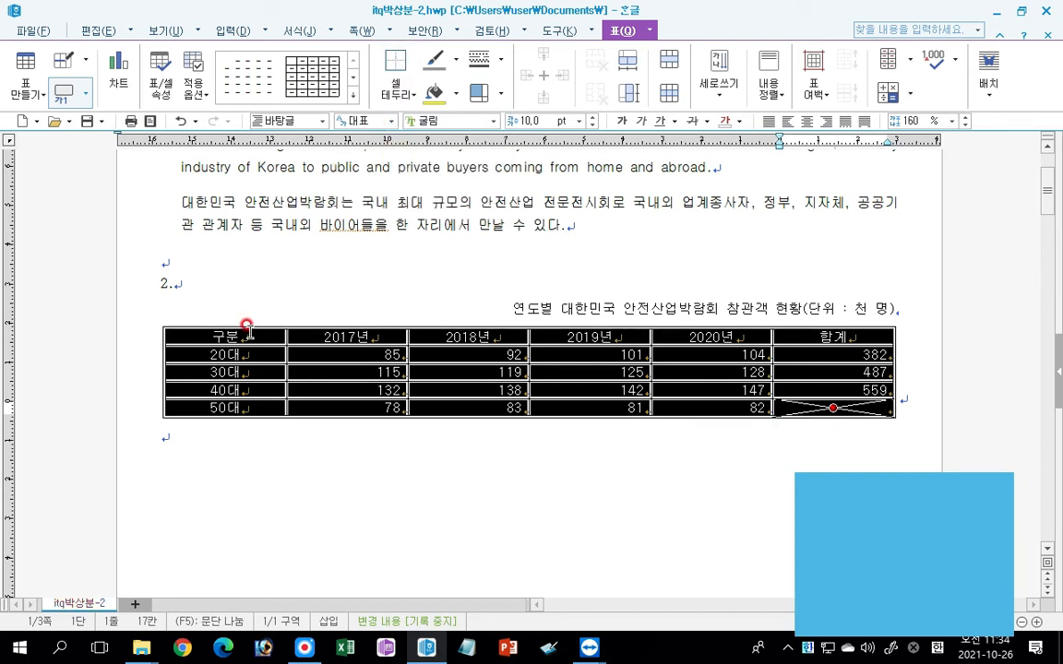
{"action": "left_click", "coordinate": [401, 94]}
{"action": "key", "text": "ctrl"}
{"action": "key", "text": "ctrl"}
{"action": "key", "text": "ctrl"}
{"action": "key", "text": "ctrl"}
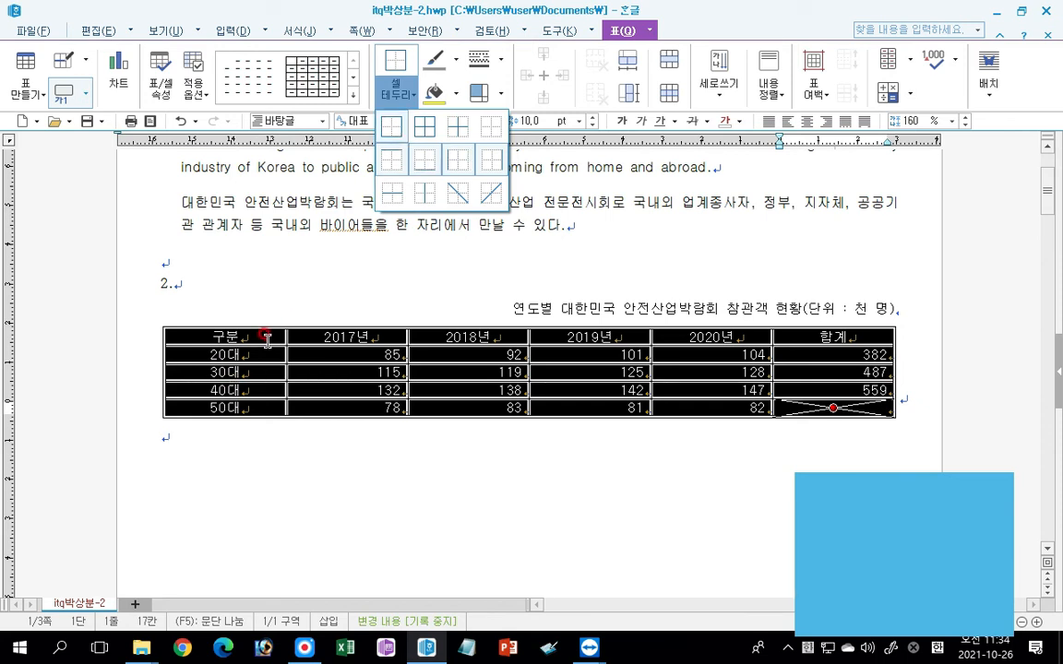
Apply the double-line border along the right edge of the table's first column and beneath its header row.
{"action": "left_click_drag", "start_coordinate": [231, 335], "coordinate": [226, 407]}
{"action": "left_click", "coordinate": [399, 90]}
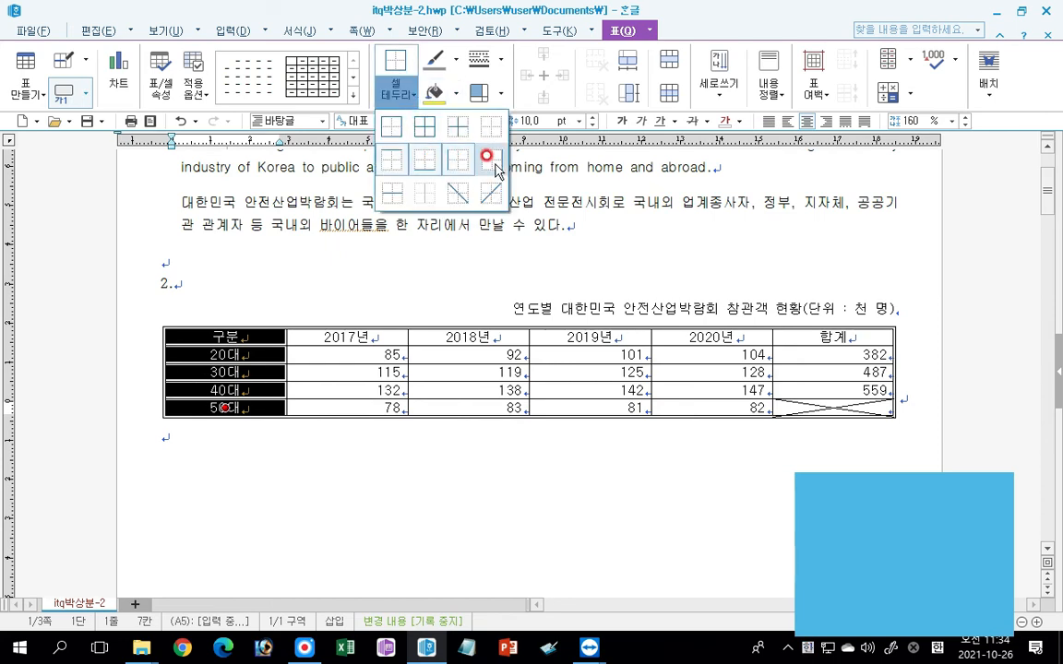
{"action": "left_click", "coordinate": [496, 166]}
{"action": "left_click_drag", "start_coordinate": [274, 335], "coordinate": [833, 338]}
{"action": "left_click", "coordinate": [403, 98]}
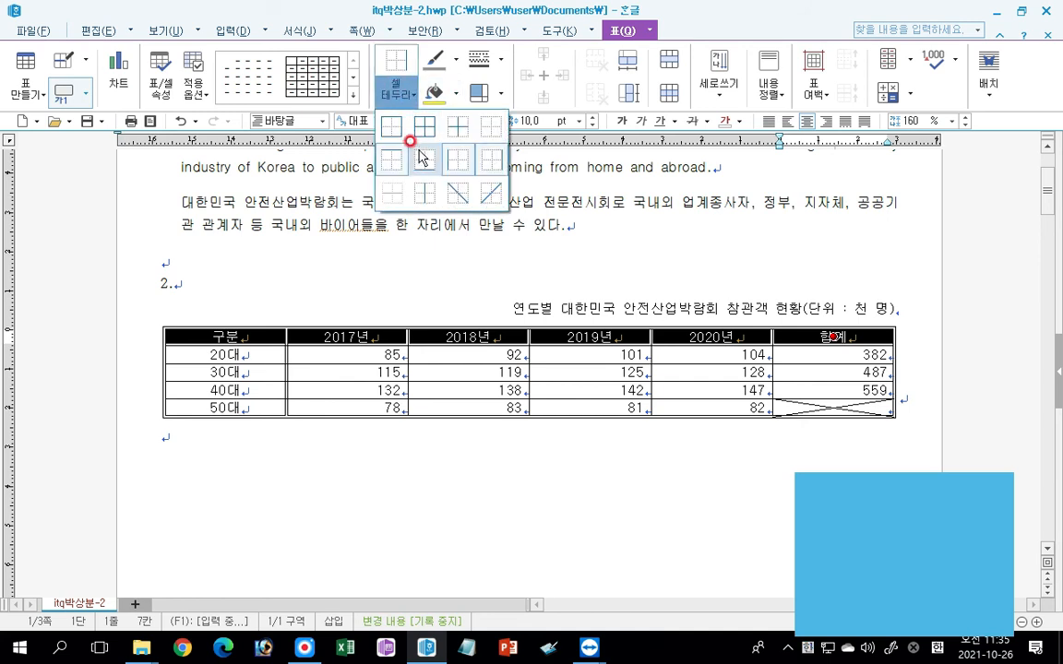
{"action": "left_click", "coordinate": [422, 157]}
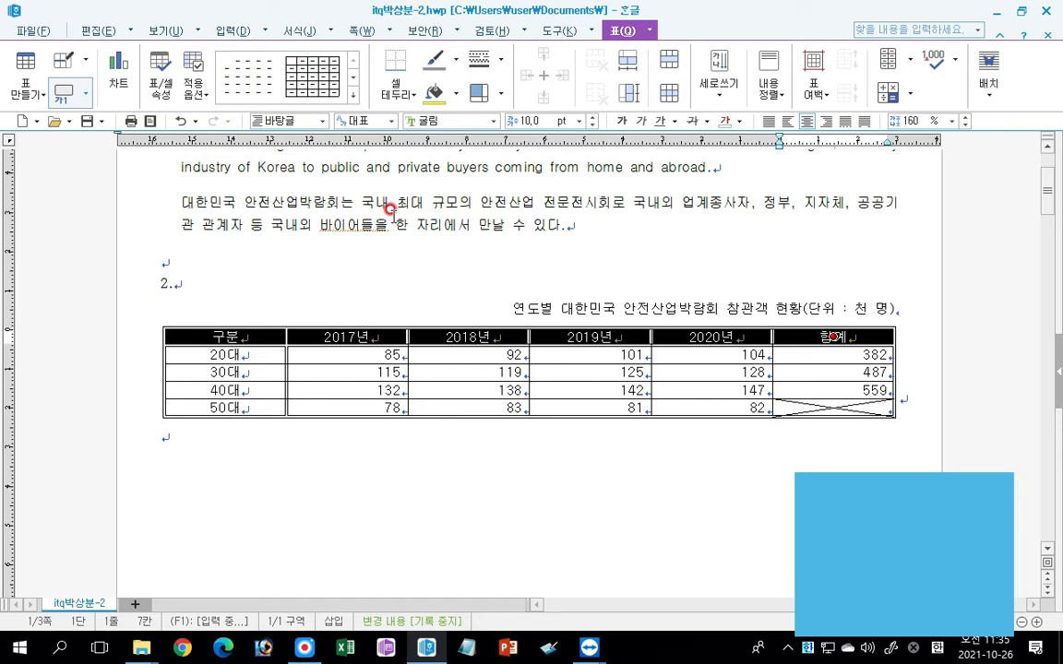
Fill the table cells from the 구분 header through the 40대 row's 2020년 value with yellow.
{"action": "left_click_drag", "start_coordinate": [207, 338], "coordinate": [715, 389]}
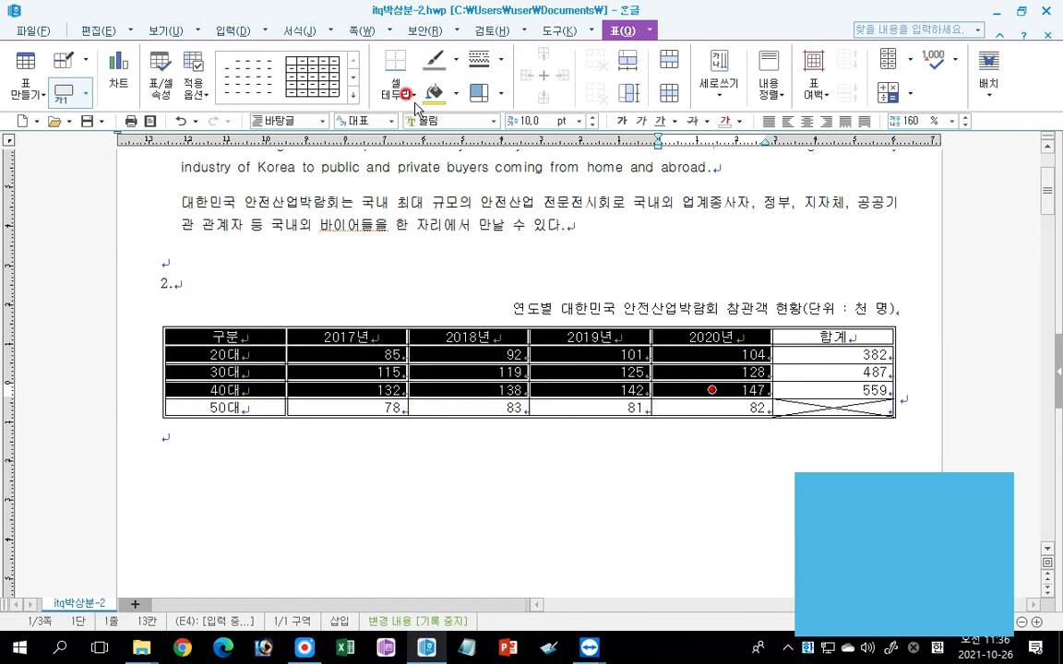
{"action": "left_click", "coordinate": [453, 92]}
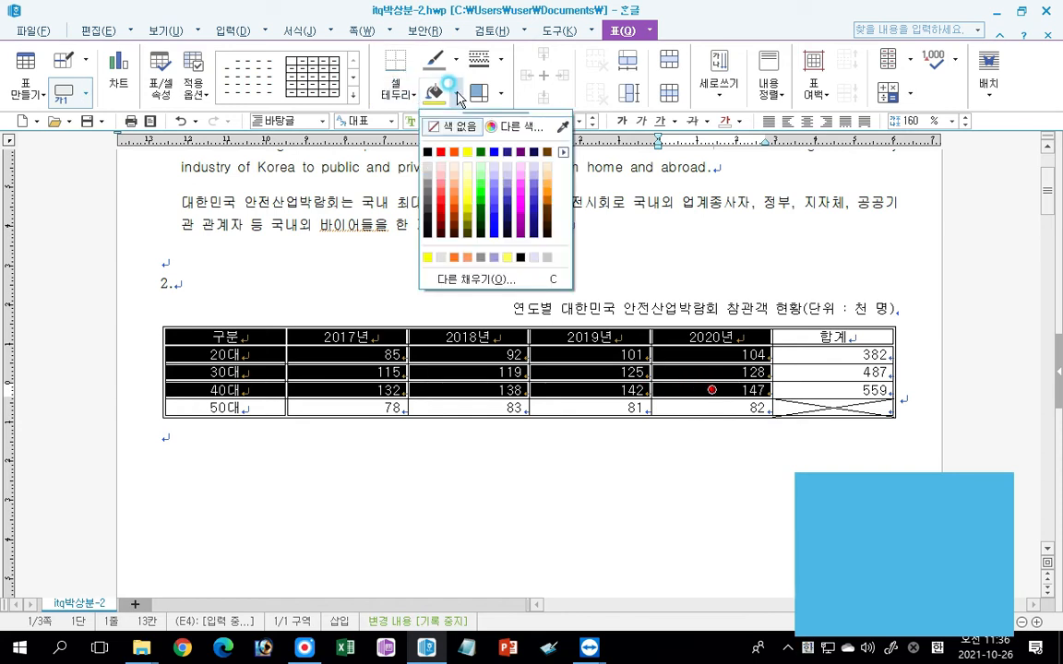
{"action": "left_click", "coordinate": [468, 153]}
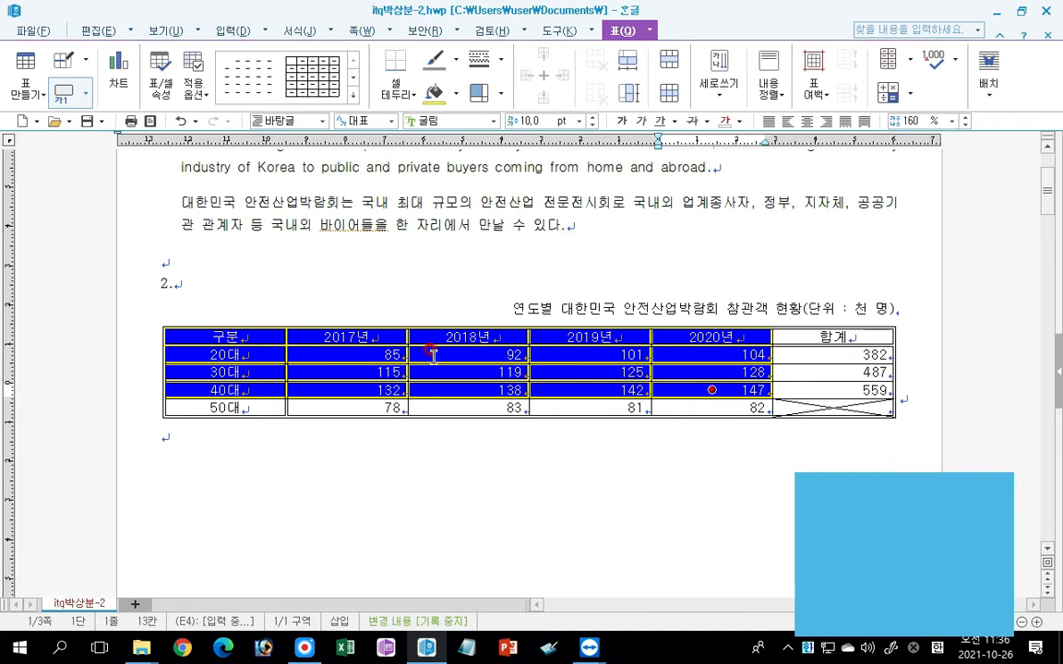
Insert a chart based on the selected yellow cells of the table.
{"action": "left_click", "coordinate": [118, 83]}
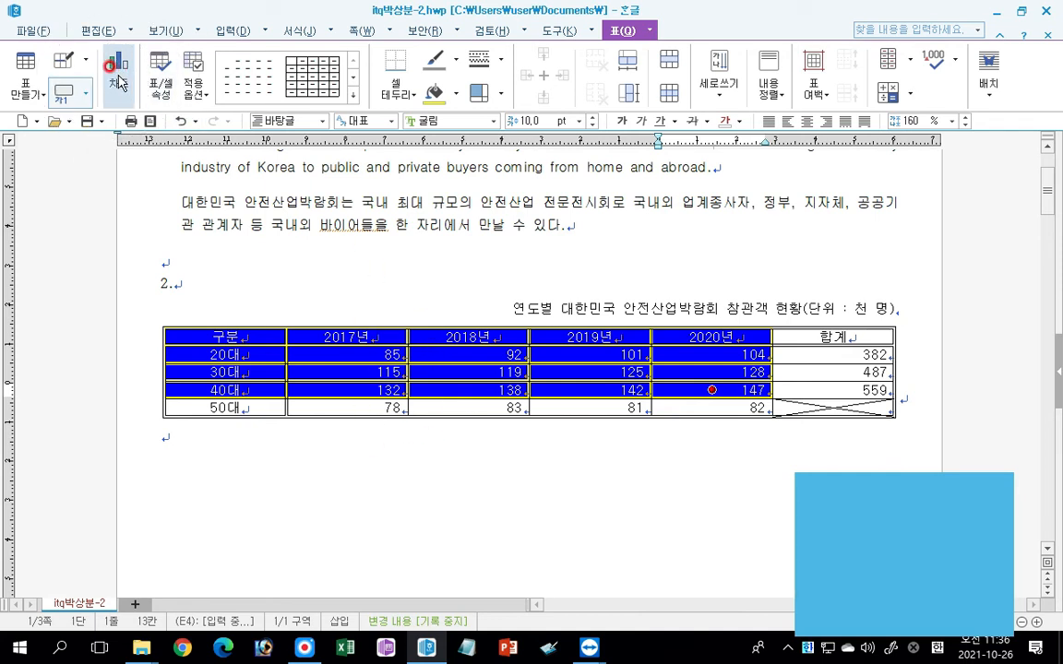
{"action": "left_click", "coordinate": [118, 84]}
{"action": "left_click", "coordinate": [118, 83]}
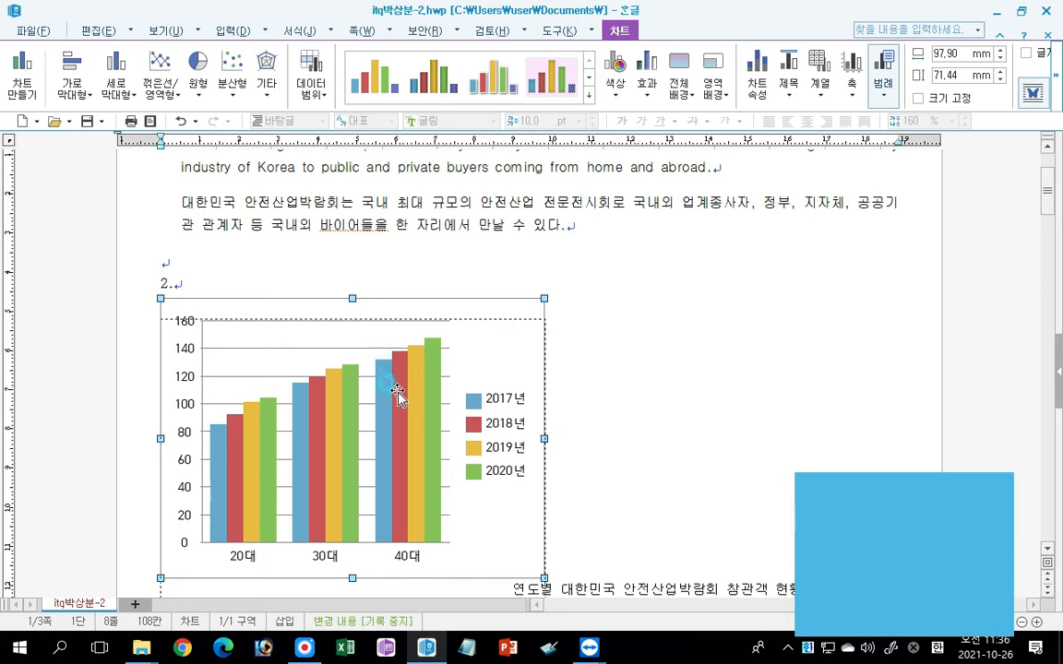
Place the chart directly below the table and widen it to about 186 mm to match the table's width.
{"action": "left_click_drag", "start_coordinate": [400, 554], "coordinate": [487, 506]}
{"action": "scroll", "coordinate": [581, 554], "scroll_direction": "down", "scroll_amount": 5}
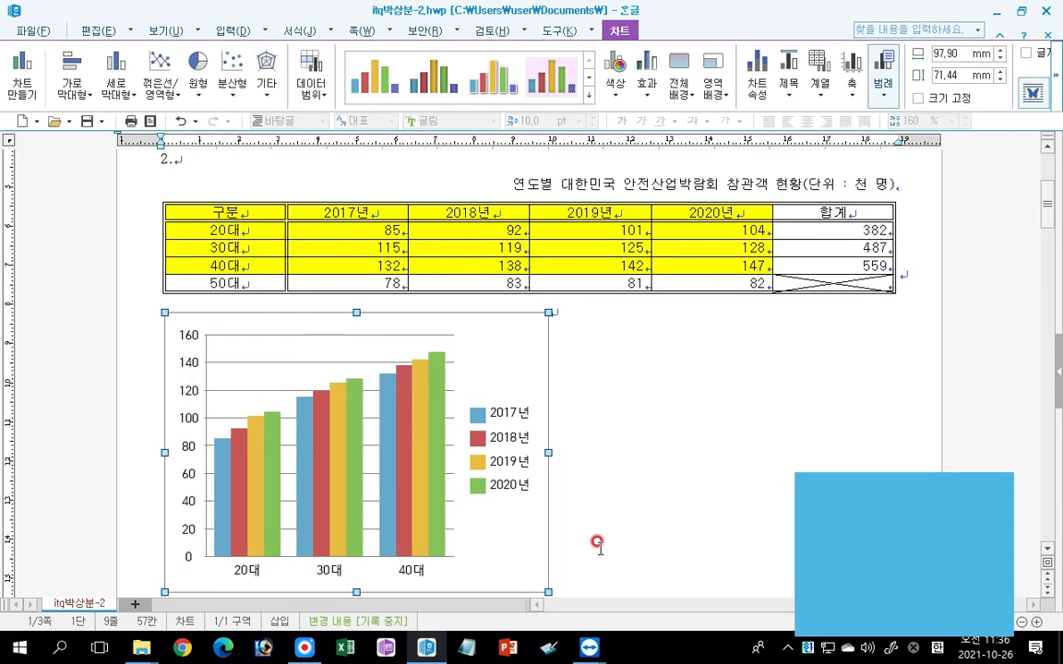
{"action": "left_click_drag", "start_coordinate": [551, 330], "coordinate": [893, 315]}
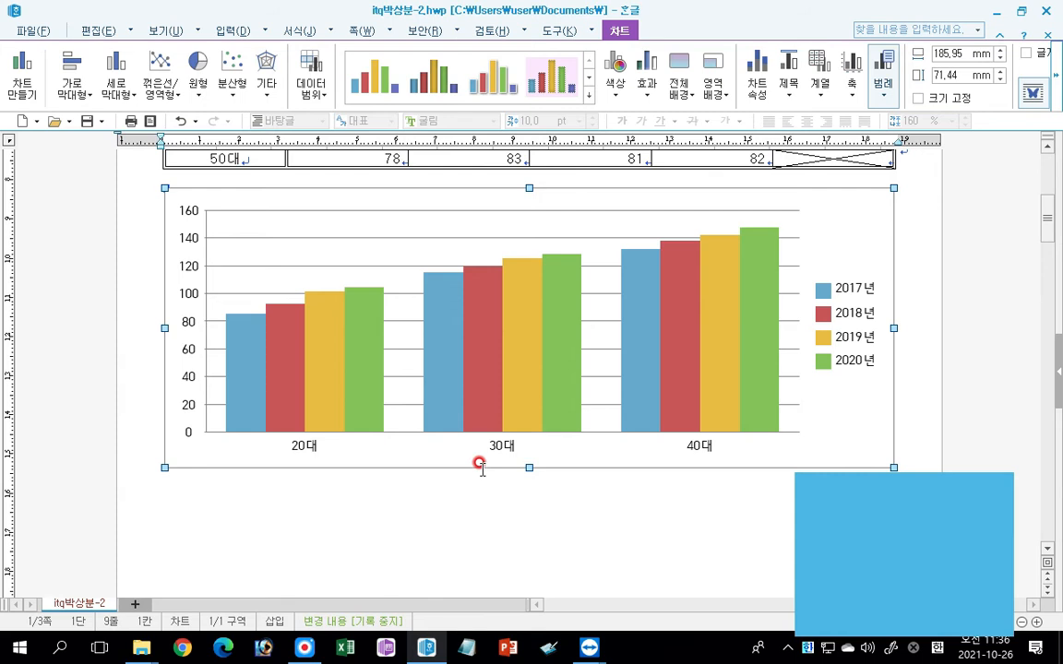
{"action": "scroll", "coordinate": [482, 416], "scroll_direction": "up", "scroll_amount": 1}
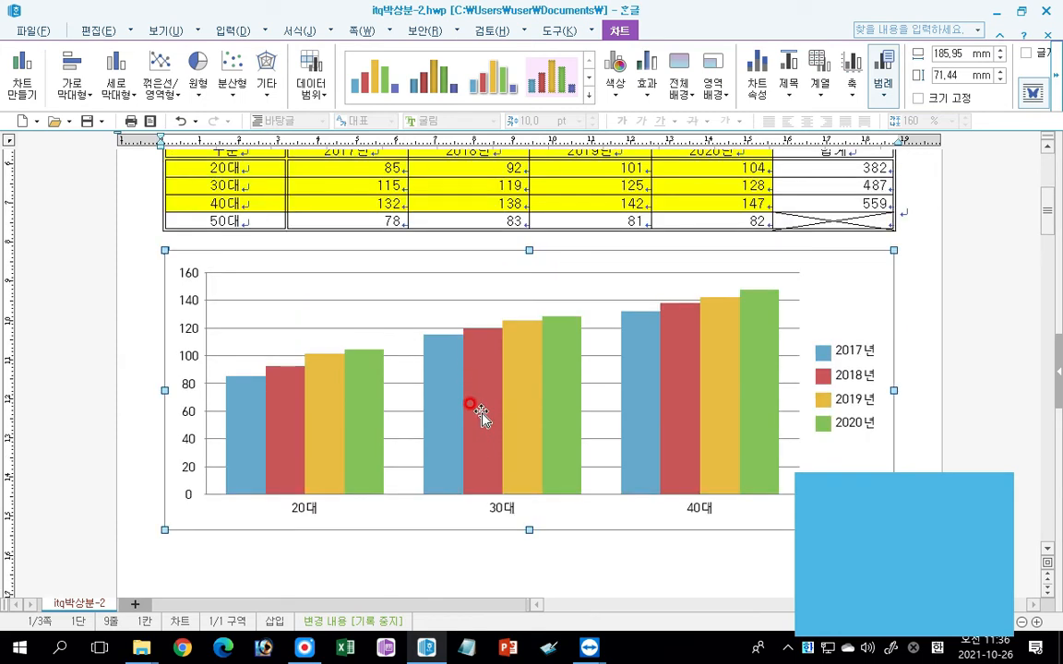
Change the chart to the first basic horizontal bar type (가로 막대형).
{"action": "left_click", "coordinate": [619, 31]}
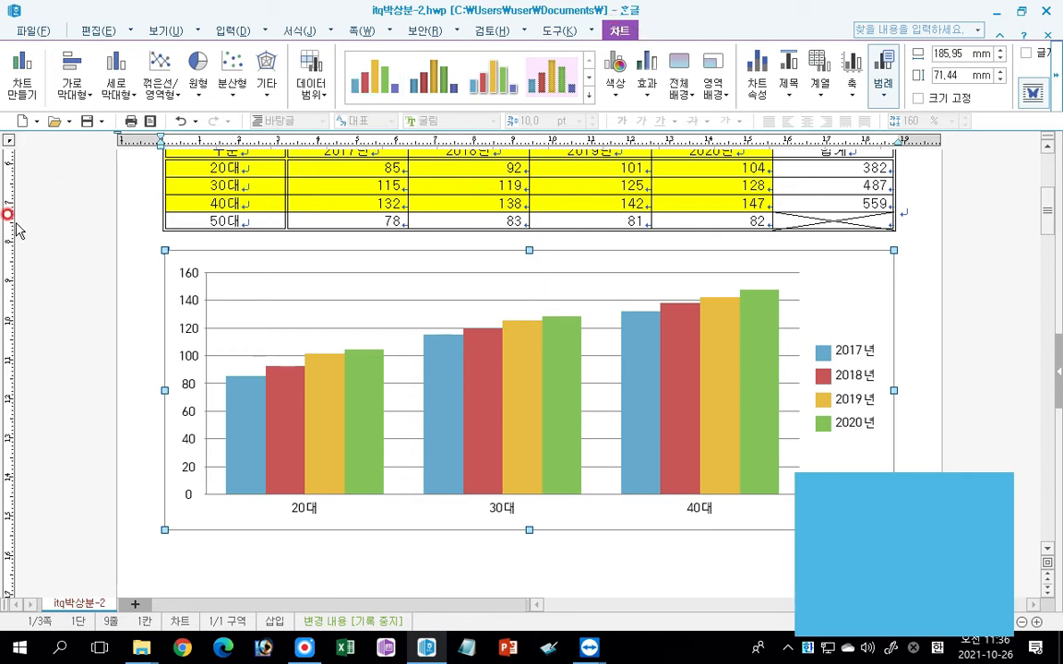
{"action": "left_click", "coordinate": [70, 88]}
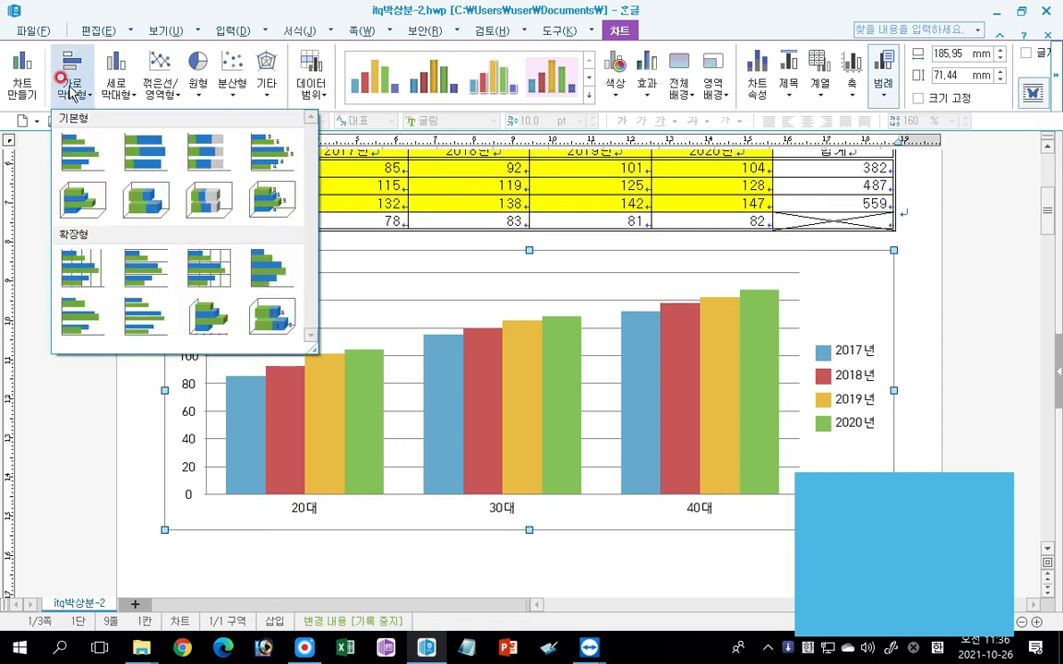
{"action": "left_click", "coordinate": [79, 153]}
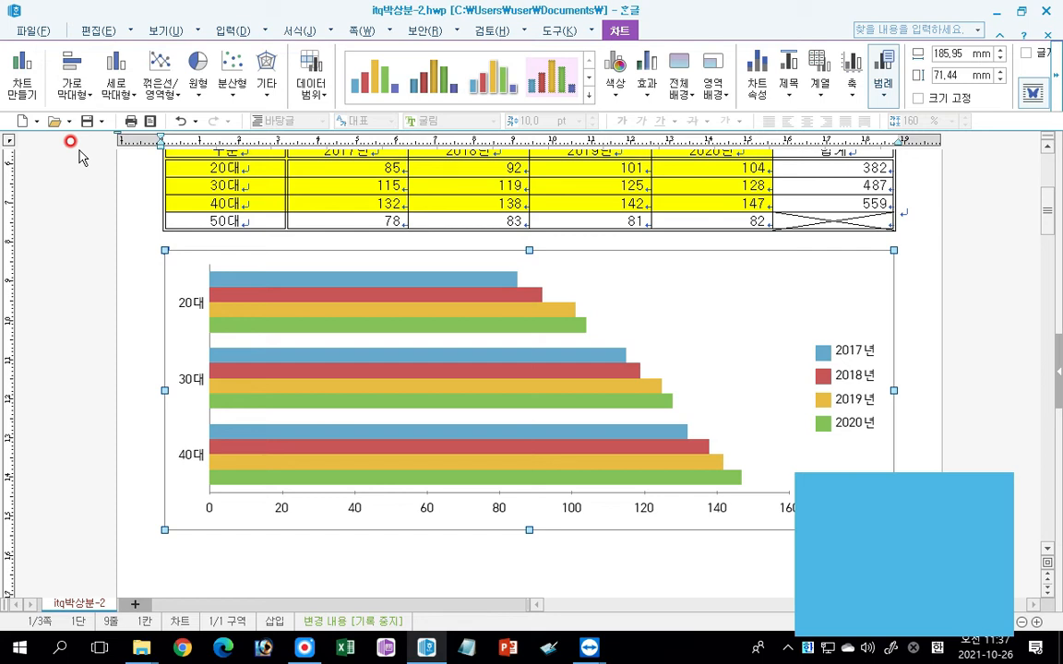
Show the chart title above the chart with the text "연도별 대한민국 안전산업박람회 참관객 현황".
{"action": "left_click", "coordinate": [789, 89]}
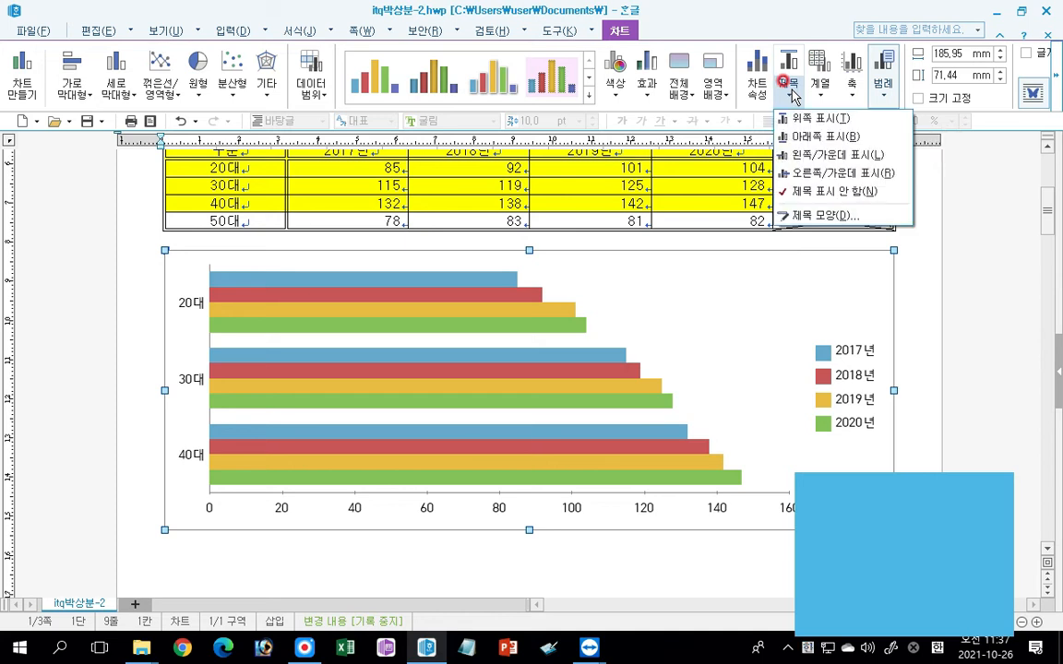
{"action": "left_click", "coordinate": [805, 215]}
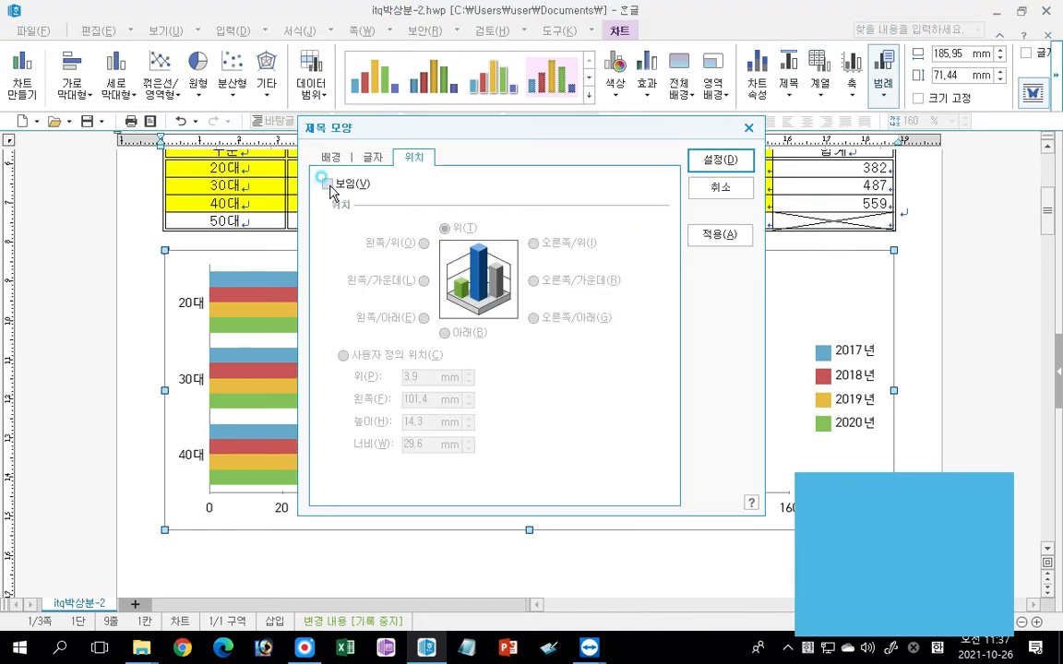
{"action": "left_click", "coordinate": [328, 184]}
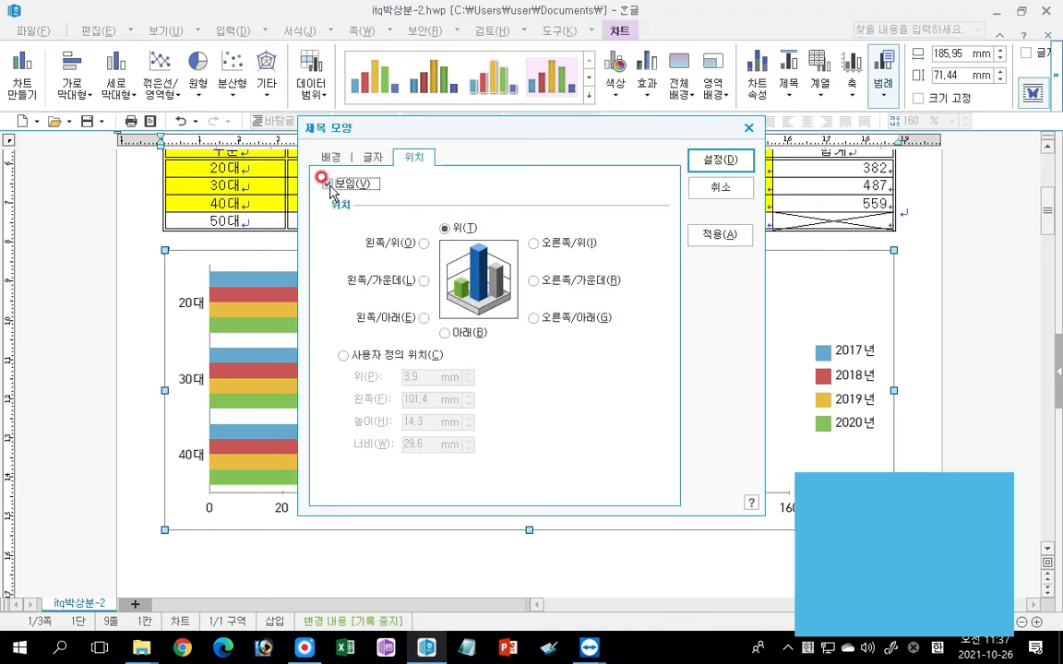
{"action": "left_click", "coordinate": [373, 157]}
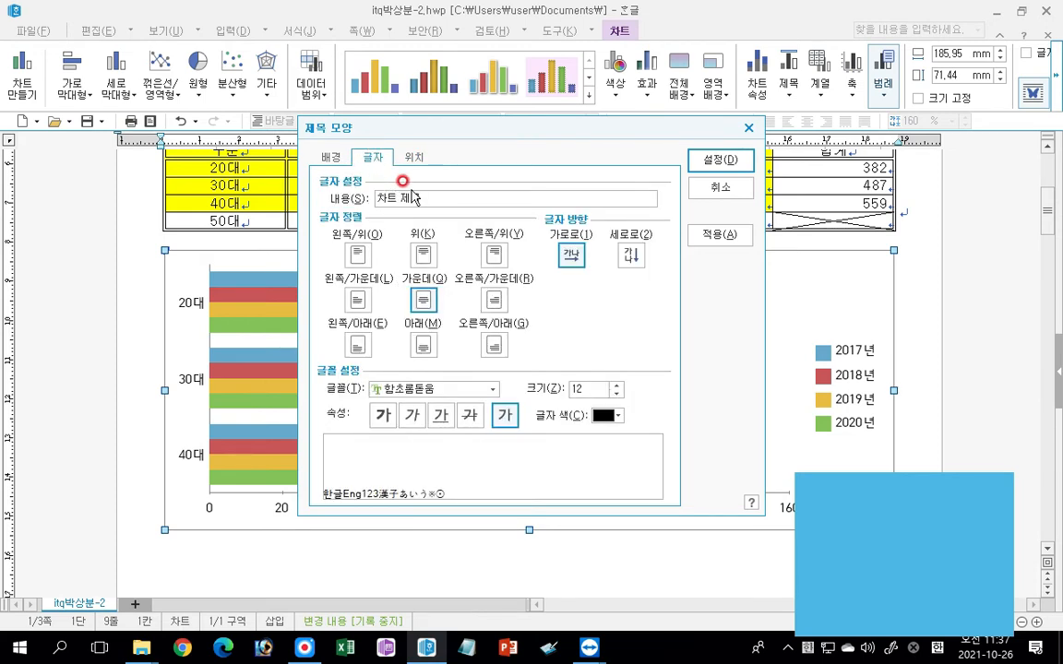
{"action": "left_click", "coordinate": [365, 150]}
{"action": "type", "text": "연도별 대한민국 "}
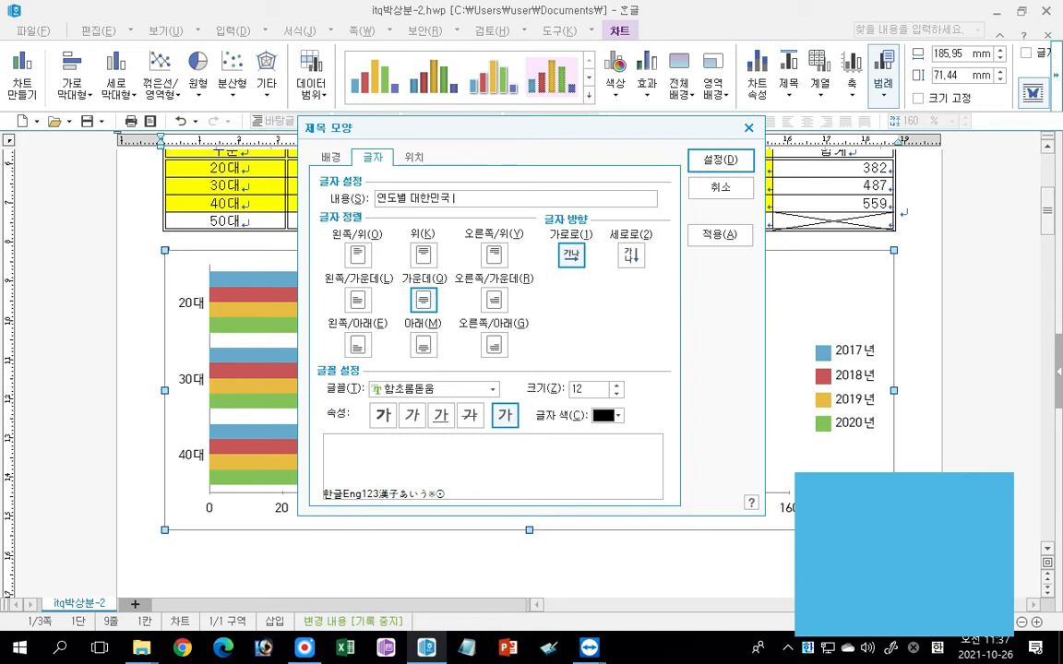
{"action": "type", "text": "별전산업별라회 참관ㄱ"}
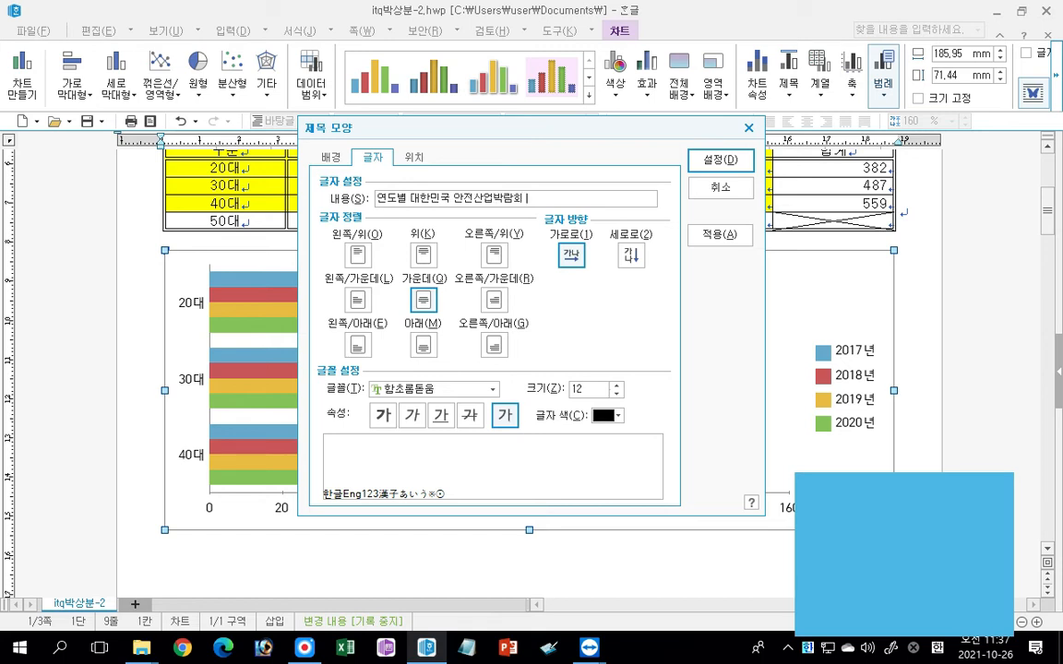
{"action": "type", "text": "객 현황"}
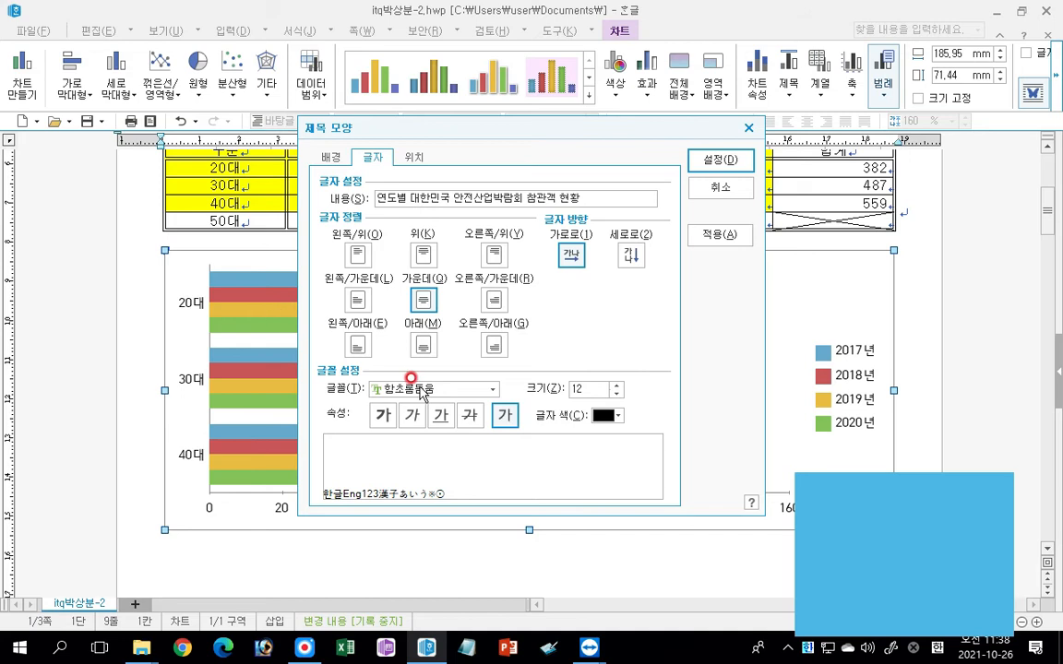
Set the chart title's font to 돋움 and make it bold.
{"action": "left_click", "coordinate": [486, 392]}
{"action": "scroll", "coordinate": [480, 420], "scroll_direction": "up", "scroll_amount": 5}
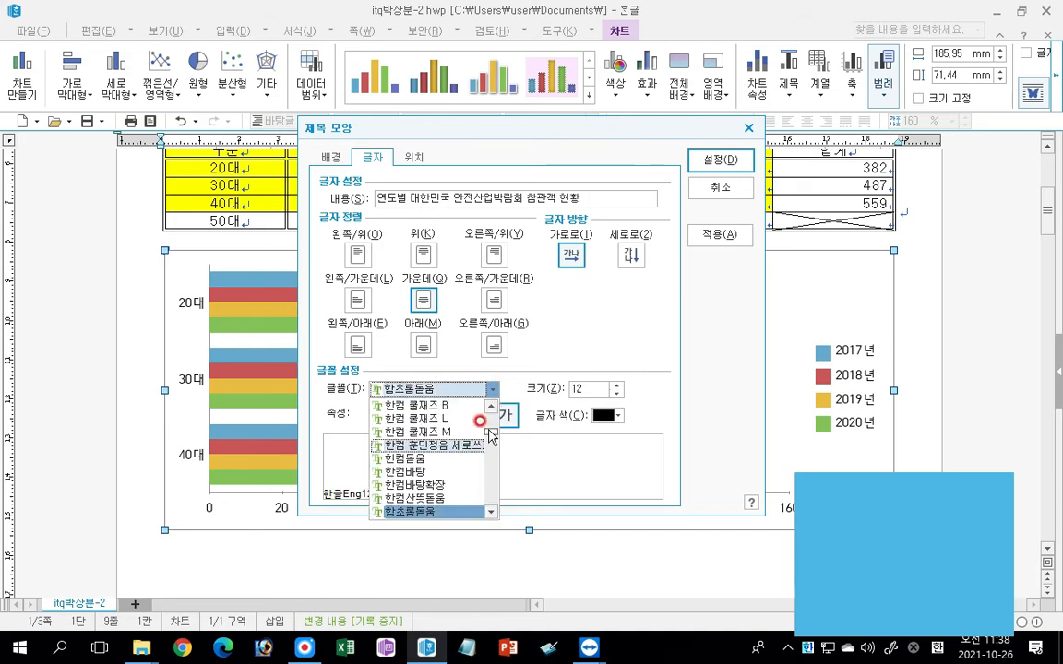
{"action": "scroll", "coordinate": [490, 426], "scroll_direction": "up", "scroll_amount": 3}
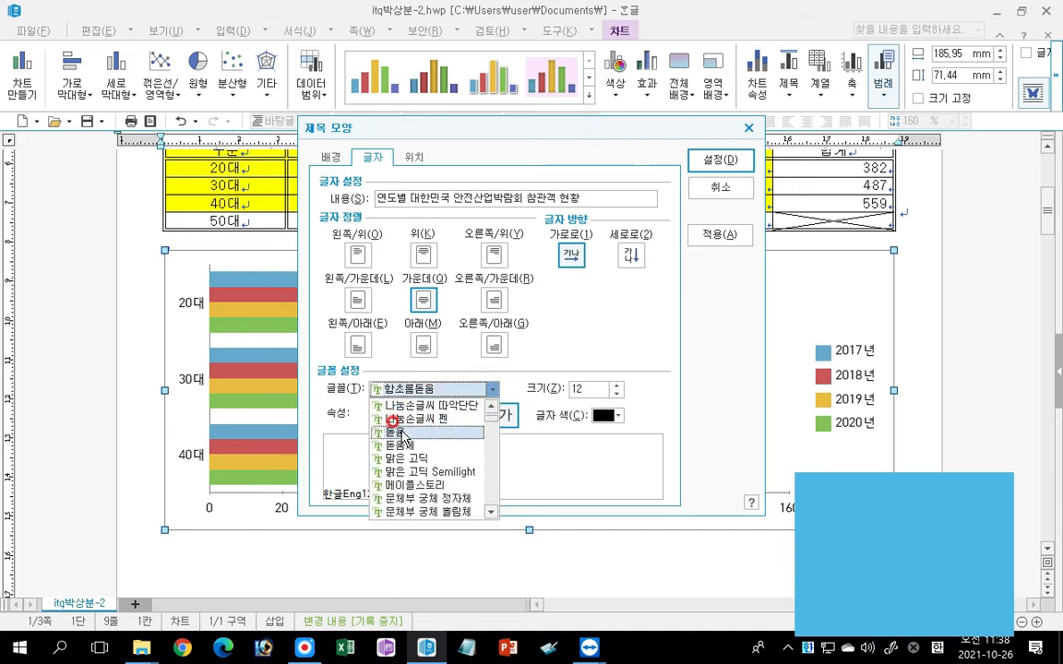
{"action": "left_click", "coordinate": [487, 433]}
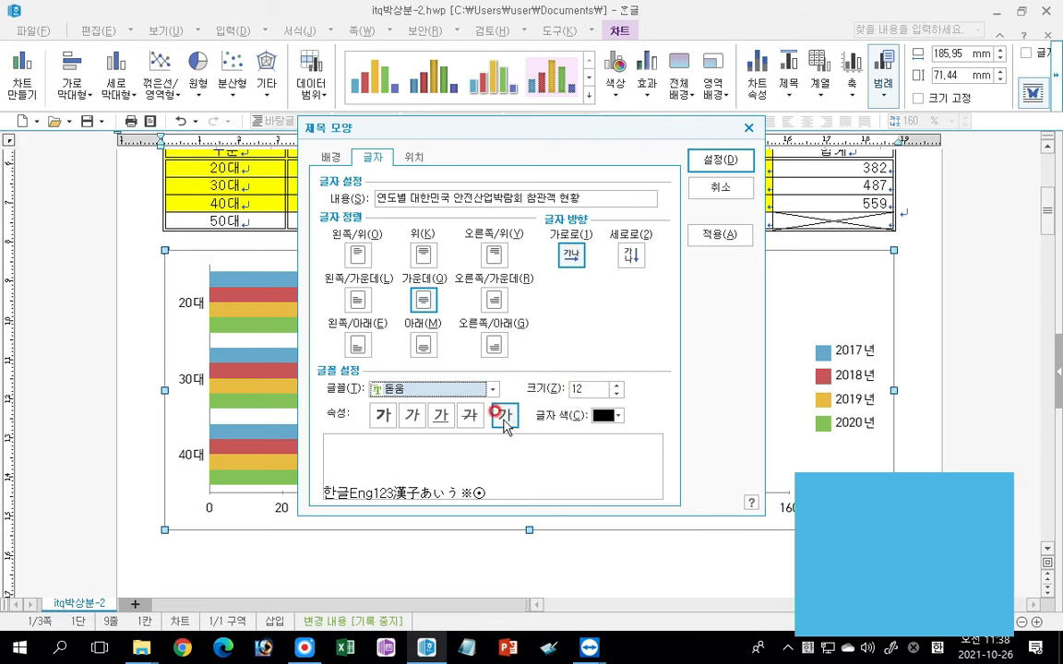
{"action": "left_click", "coordinate": [381, 415]}
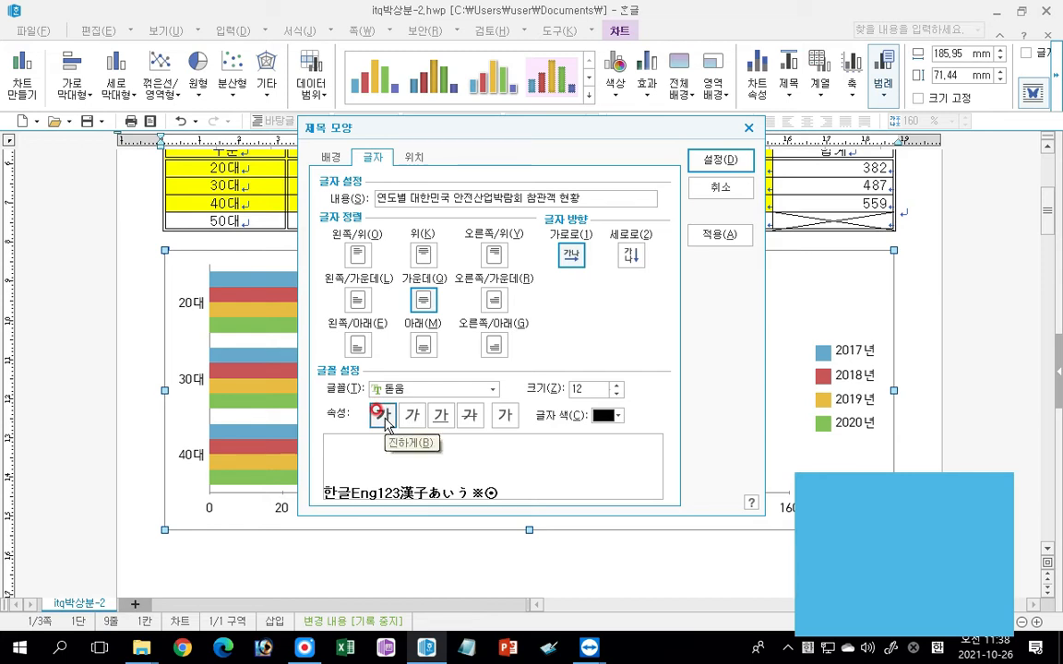
Give the chart title a single-line border (한 줄로) and a shadow at 2 pt, and apply the title settings.
{"action": "left_click", "coordinate": [329, 157]}
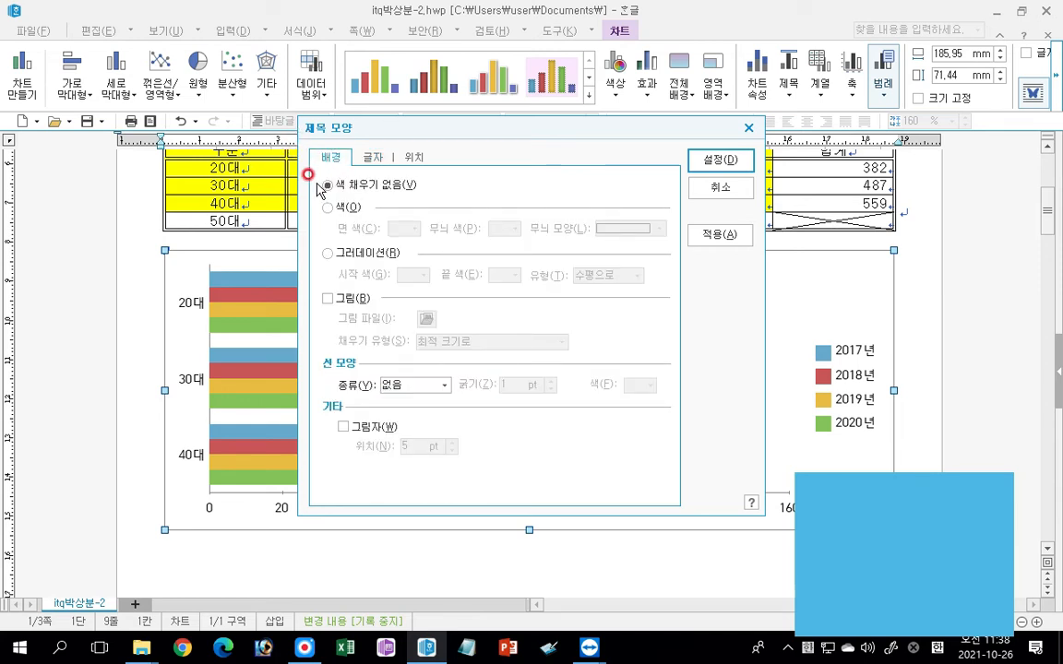
{"action": "left_click", "coordinate": [394, 384]}
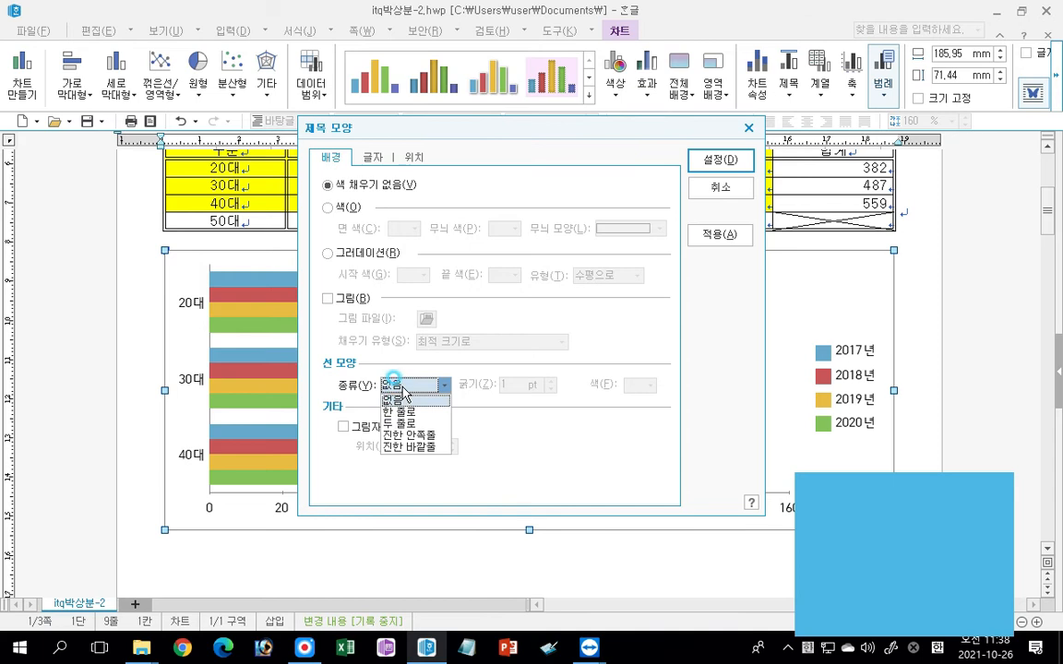
{"action": "left_click", "coordinate": [402, 411]}
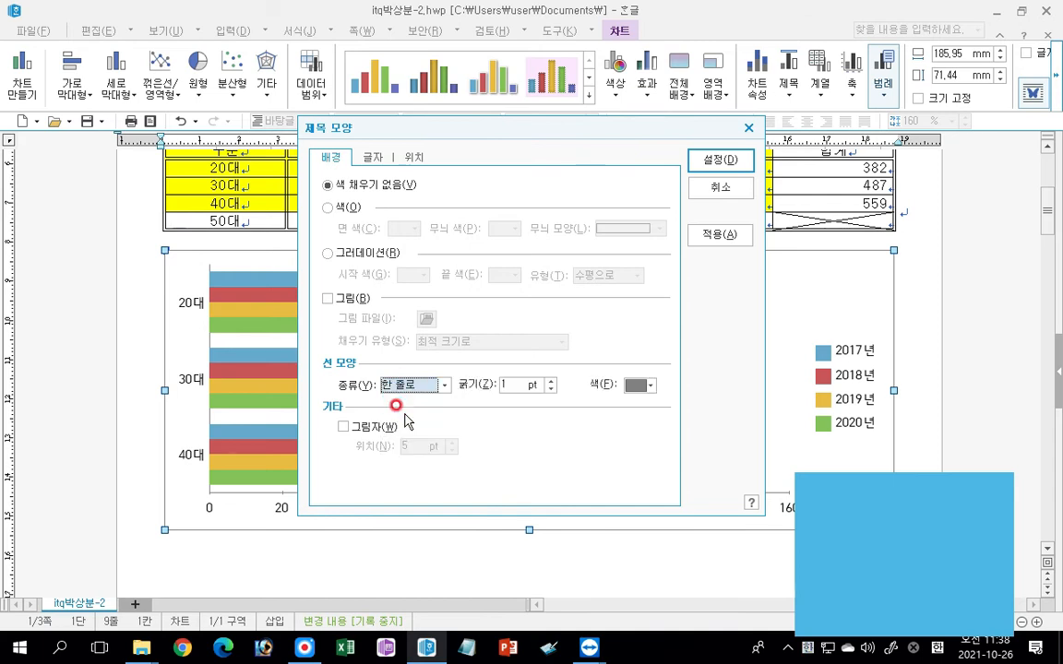
{"action": "left_click", "coordinate": [344, 426]}
{"action": "left_click", "coordinate": [452, 450]}
{"action": "left_click", "coordinate": [452, 450]}
{"action": "left_click", "coordinate": [452, 451]}
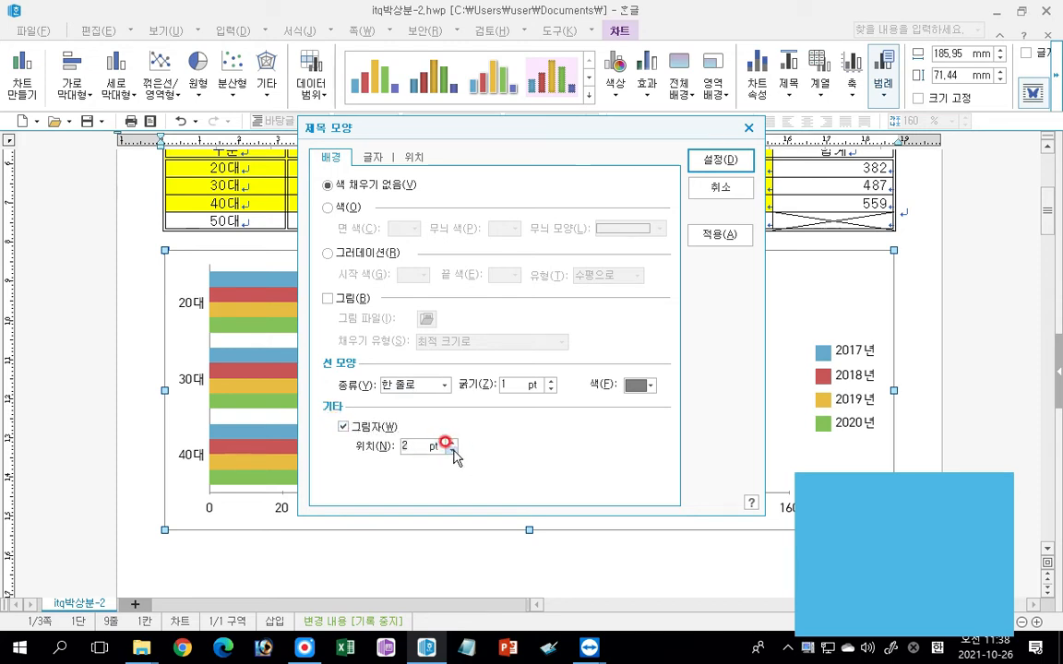
{"action": "left_click", "coordinate": [718, 161]}
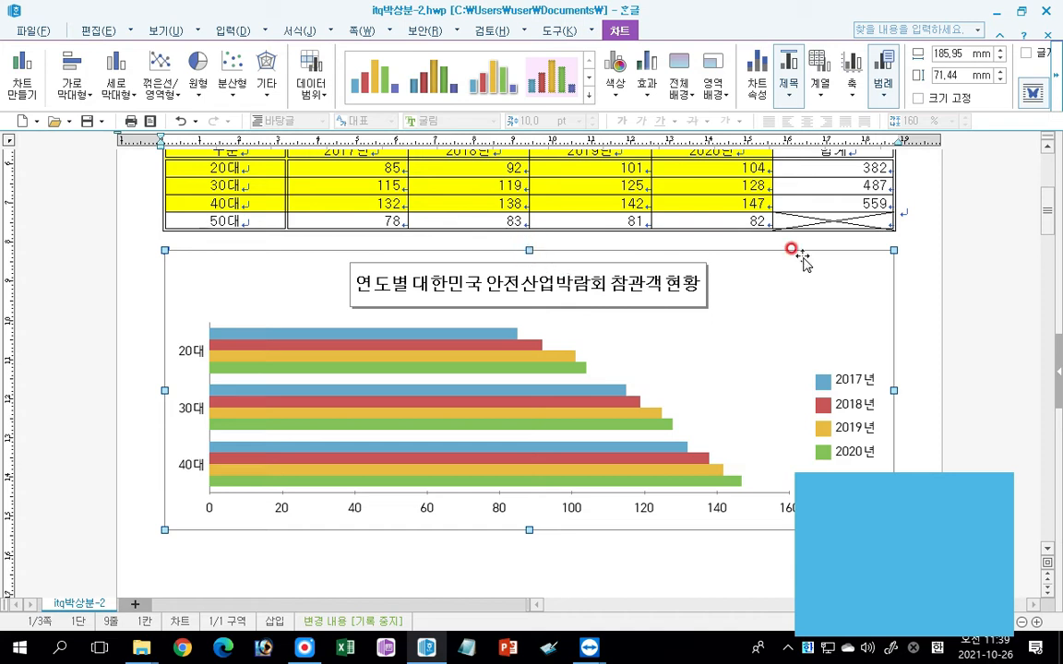
Open the chart legend's formatting and set its font to 돋움 at size 10.
{"action": "double_click", "coordinate": [631, 293]}
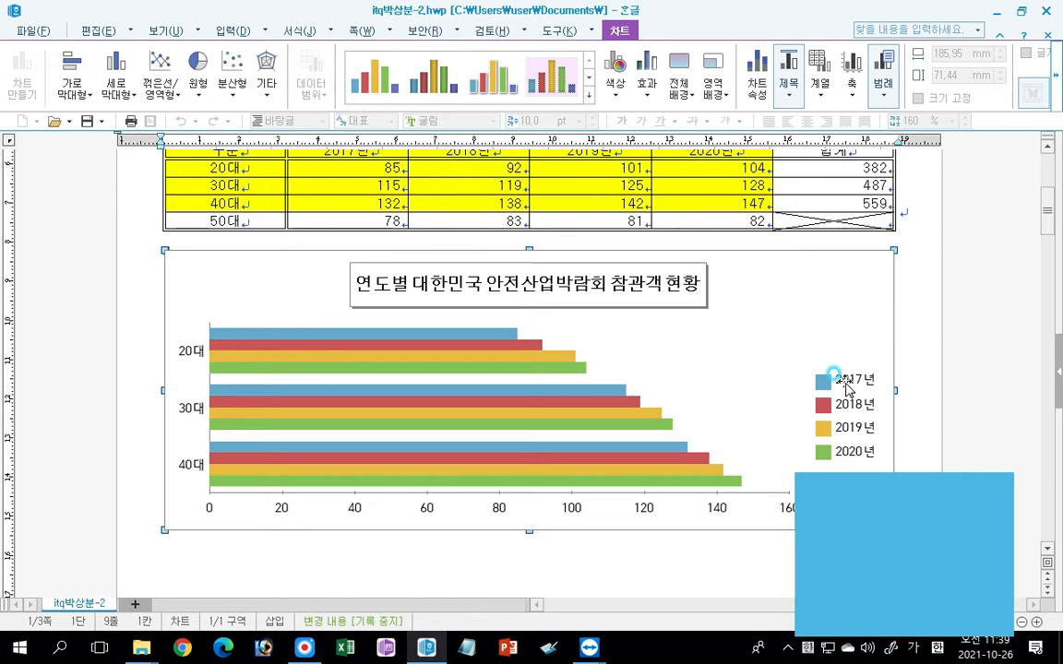
{"action": "double_click", "coordinate": [844, 386]}
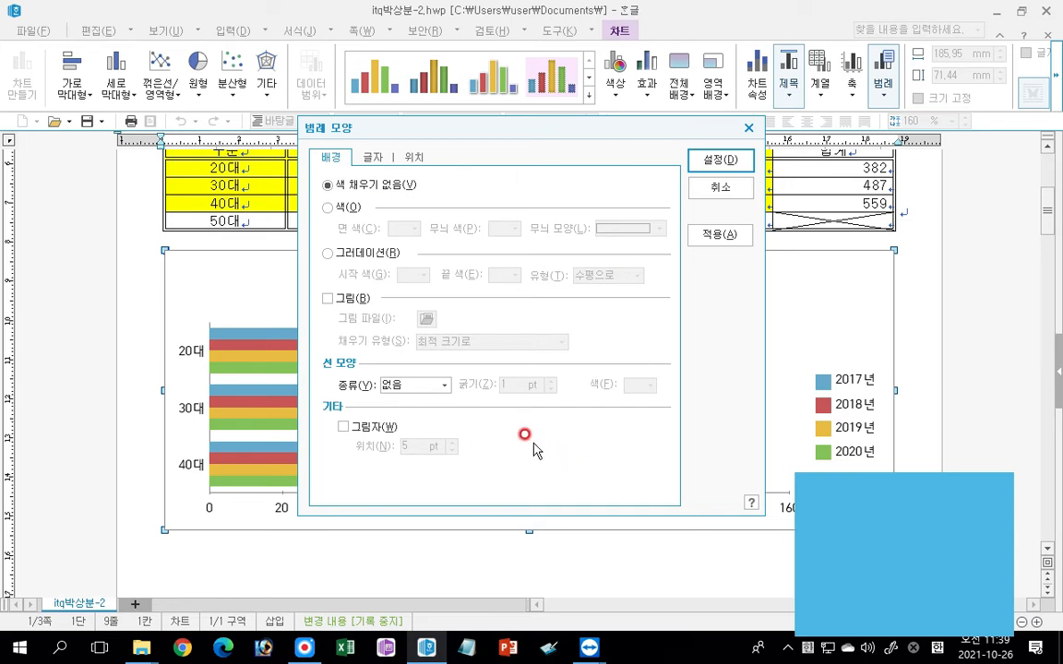
{"action": "left_click", "coordinate": [373, 157]}
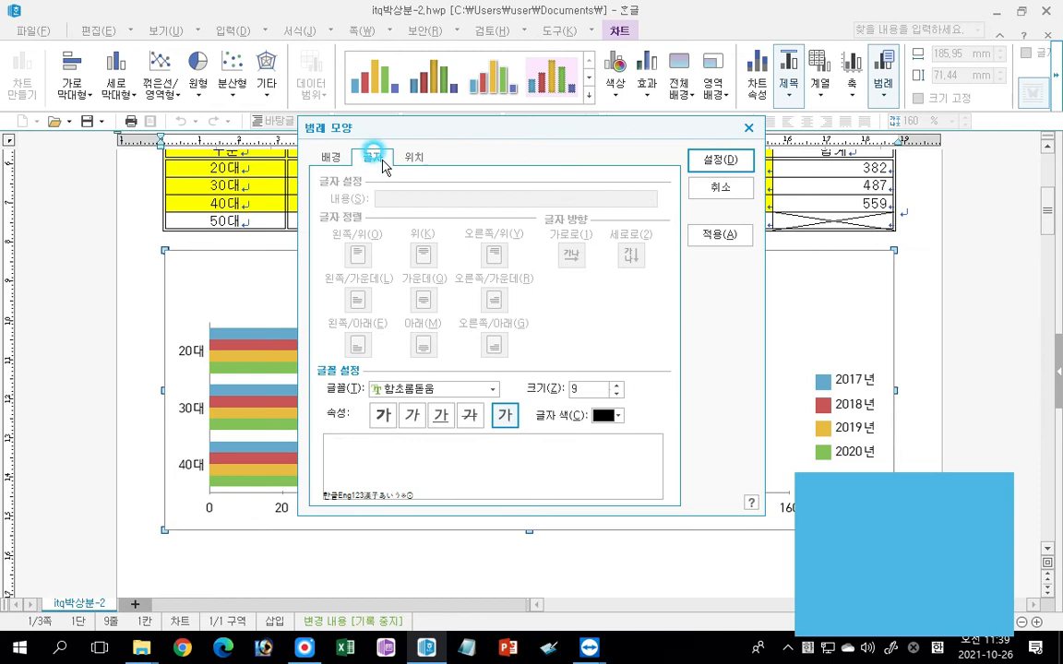
{"action": "left_click", "coordinate": [491, 388]}
{"action": "left_click_drag", "start_coordinate": [491, 431], "coordinate": [495, 416]}
{"action": "scroll", "coordinate": [436, 480], "scroll_direction": "down", "scroll_amount": 1}
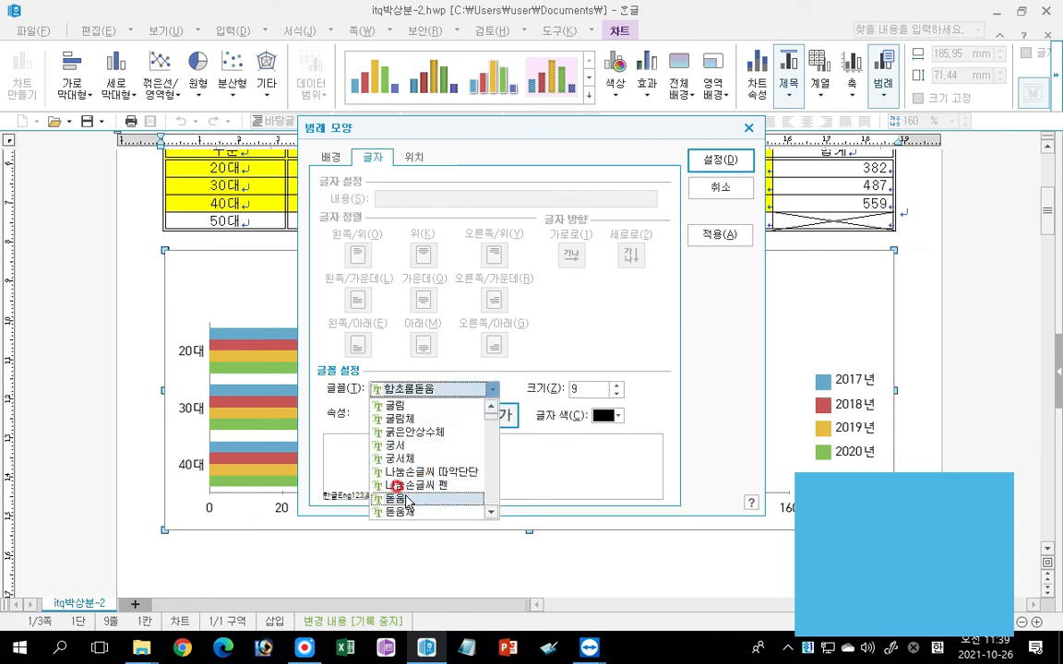
{"action": "left_click", "coordinate": [396, 499]}
{"action": "left_click", "coordinate": [617, 384]}
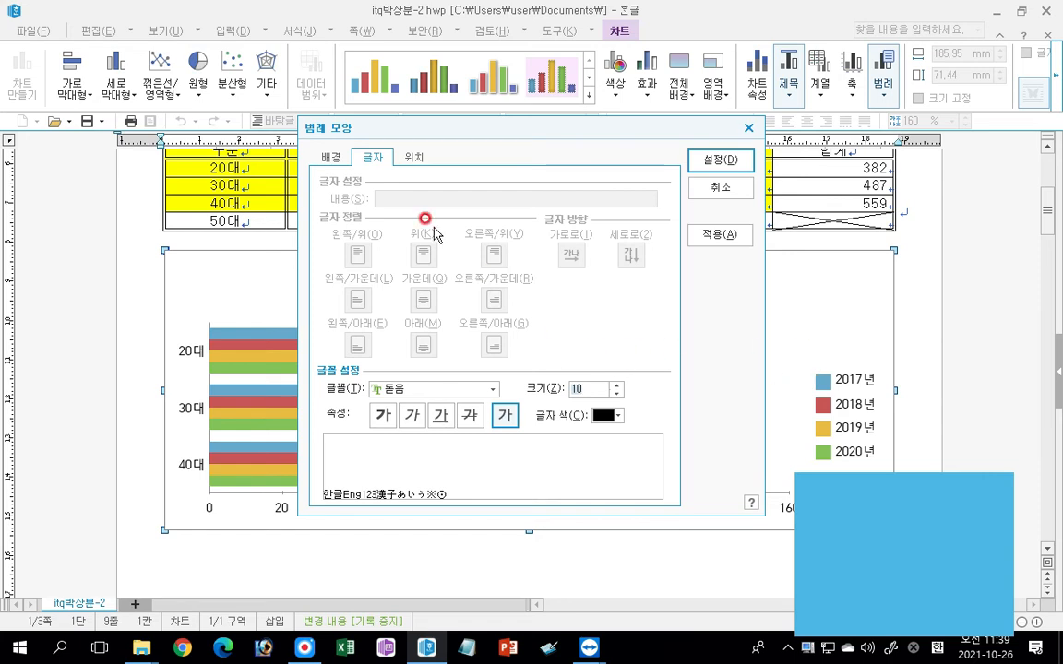
Give the chart legend a single-line border (한 줄로) and apply the legend settings.
{"action": "left_click", "coordinate": [330, 159]}
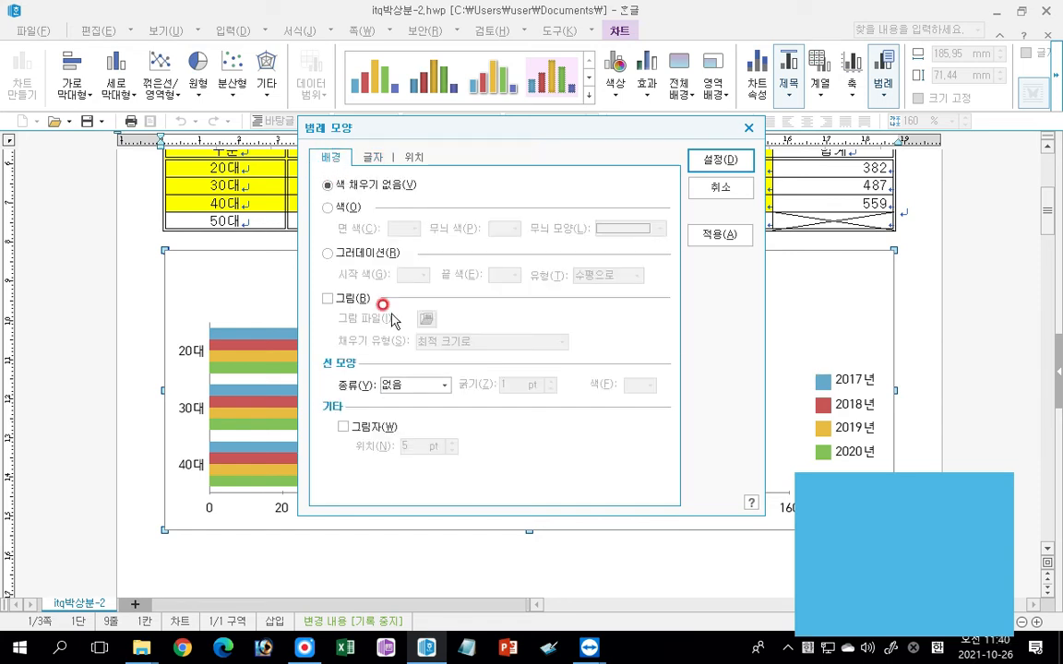
{"action": "left_click", "coordinate": [428, 385]}
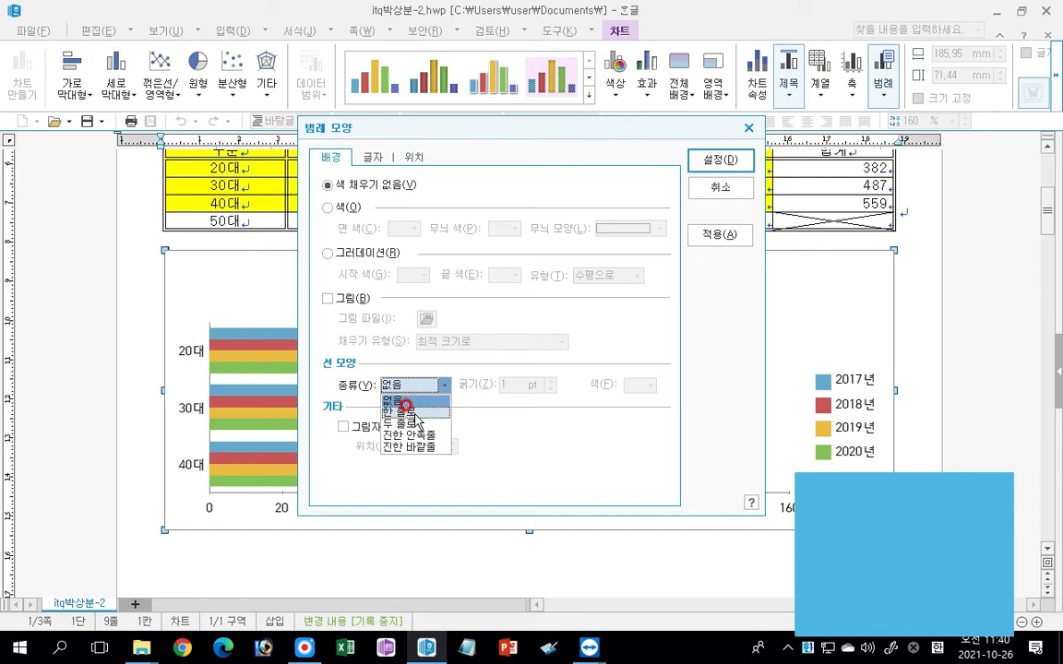
{"action": "left_click", "coordinate": [417, 403]}
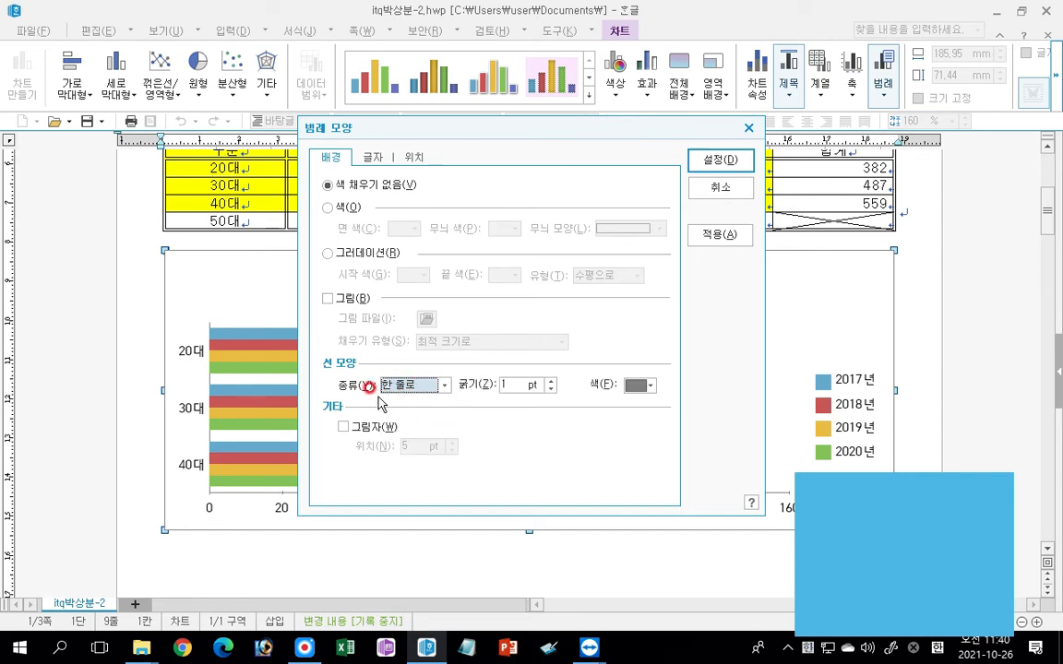
{"action": "left_click", "coordinate": [720, 161]}
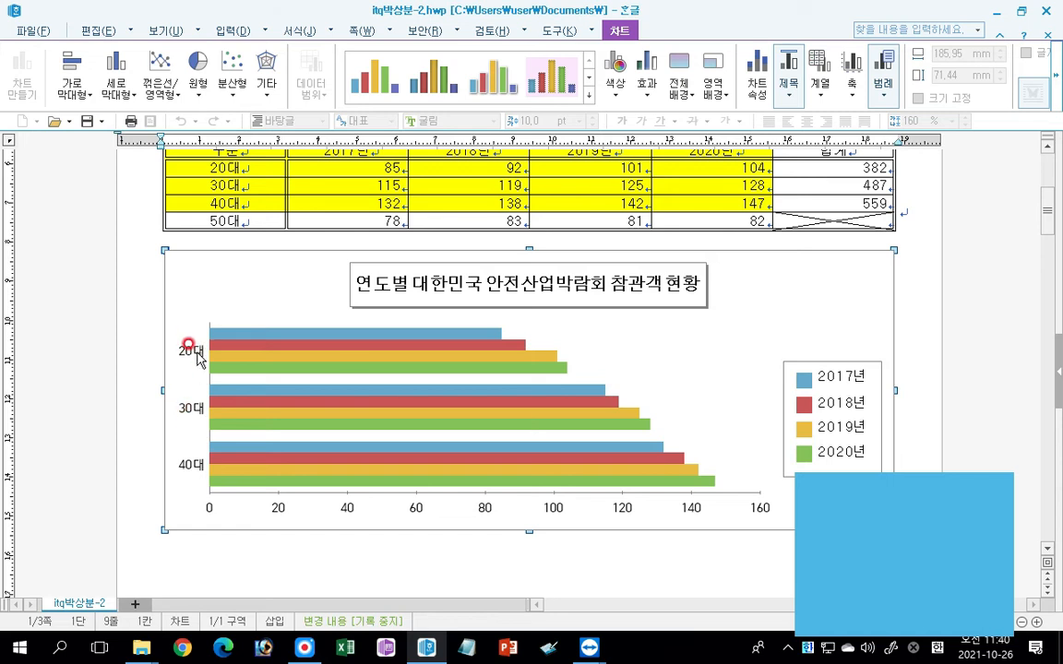
Set the font of the chart's vertical category axis labels (20대, 30대, 40대) to 돋움 at 10 pt.
{"action": "double_click", "coordinate": [190, 350]}
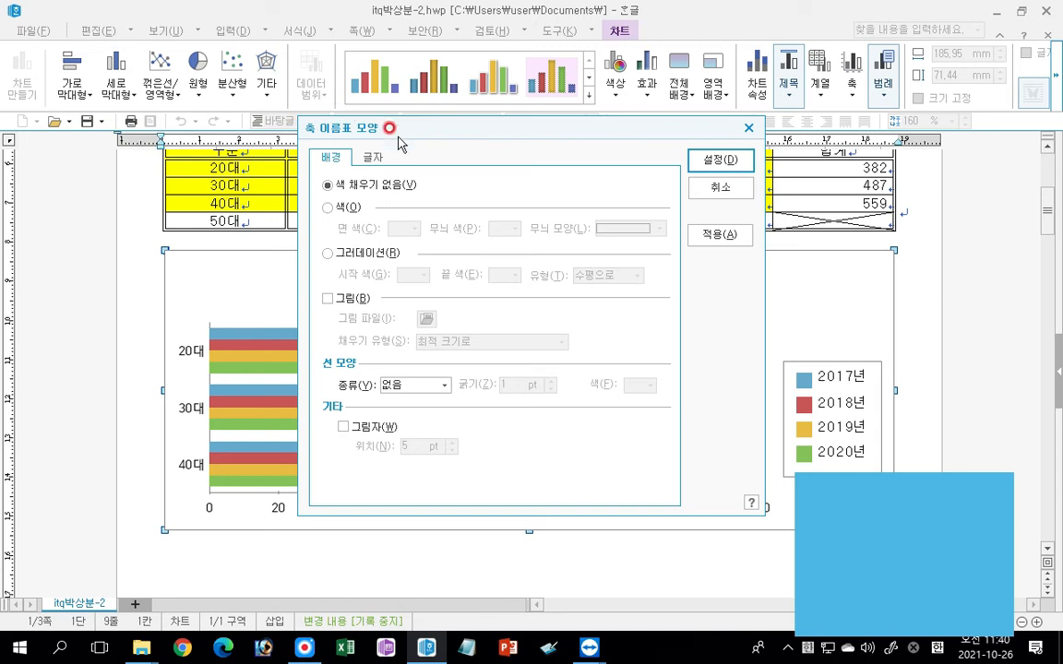
{"action": "left_click", "coordinate": [366, 163]}
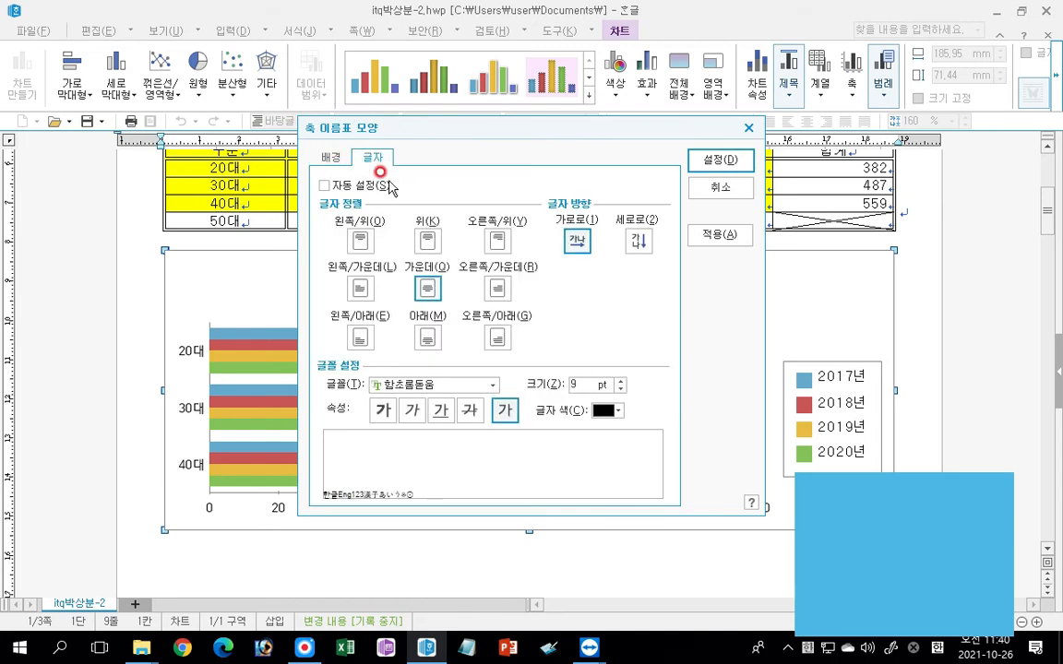
{"action": "left_click", "coordinate": [494, 384]}
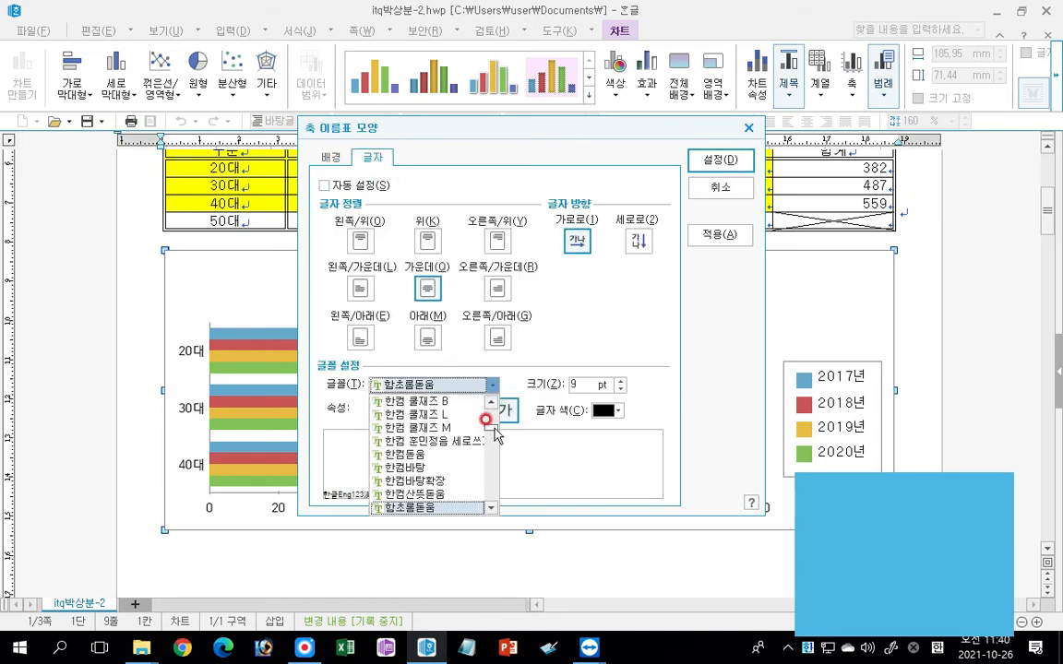
{"action": "left_click_drag", "start_coordinate": [490, 424], "coordinate": [490, 407]}
{"action": "scroll", "coordinate": [412, 496], "scroll_direction": "down", "scroll_amount": 2}
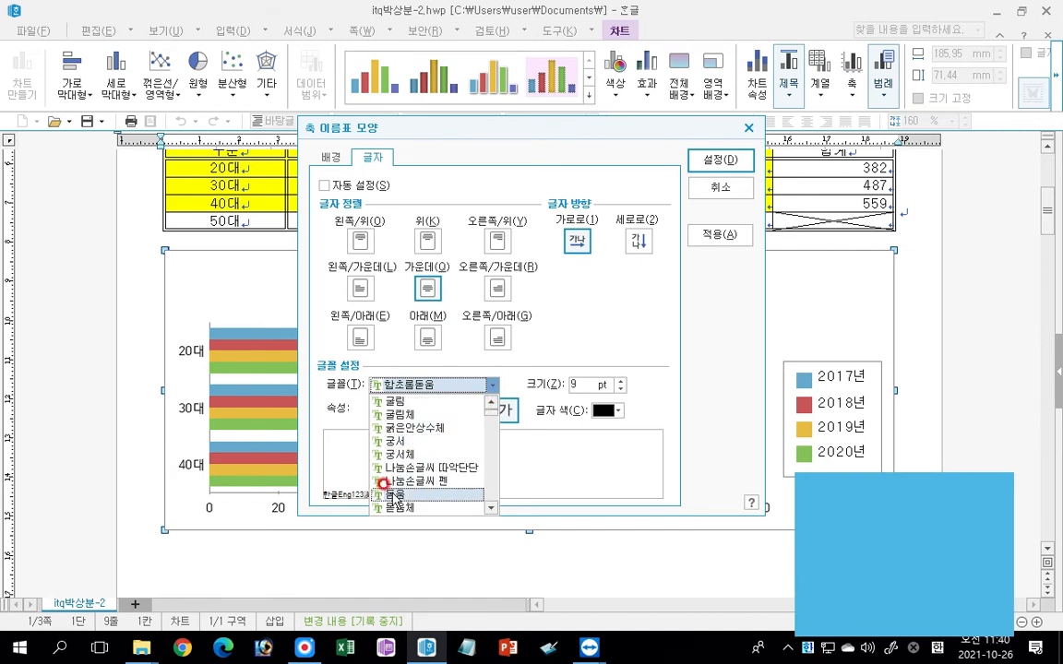
{"action": "left_click", "coordinate": [406, 495]}
{"action": "left_click", "coordinate": [620, 381]}
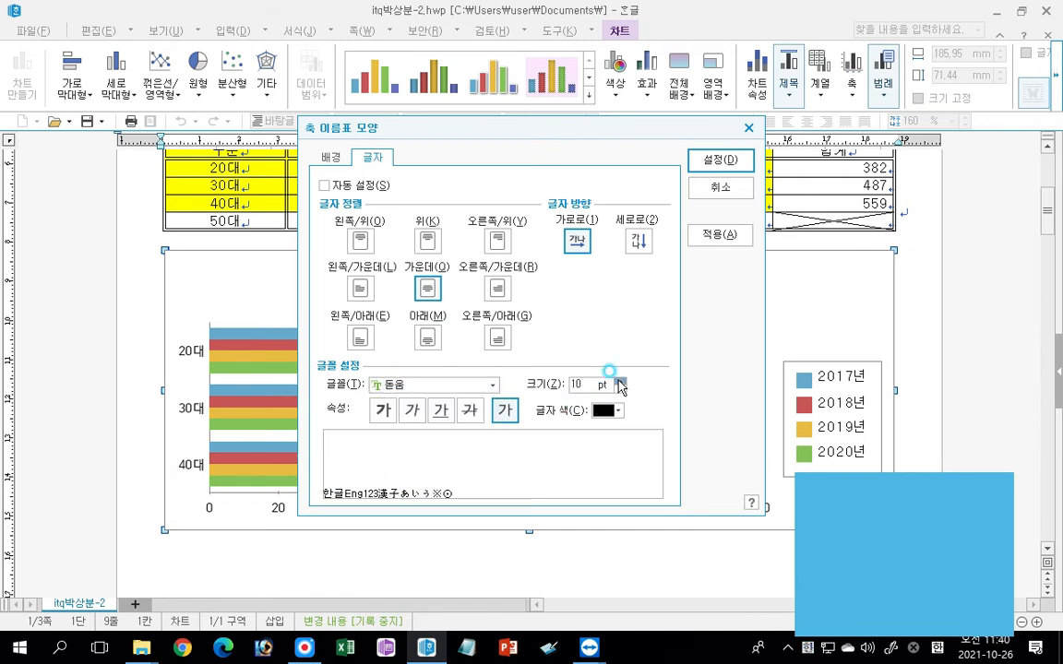
{"action": "left_click", "coordinate": [717, 161]}
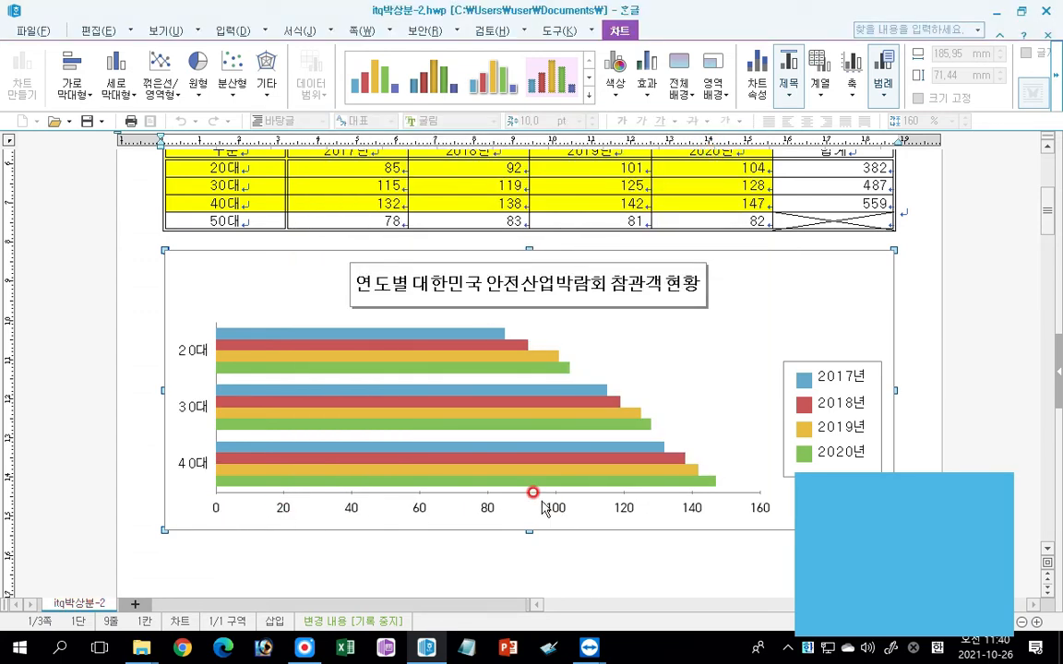
Set the font of the chart's horizontal value axis labels to 돋움 at 10 pt.
{"action": "double_click", "coordinate": [420, 510]}
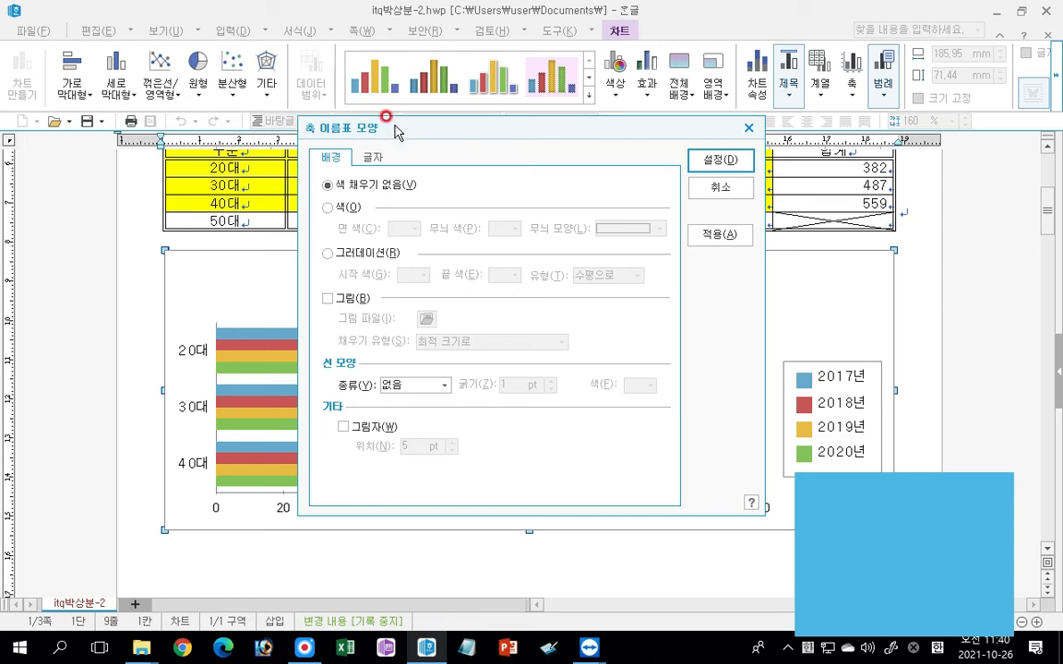
{"action": "left_click", "coordinate": [374, 159]}
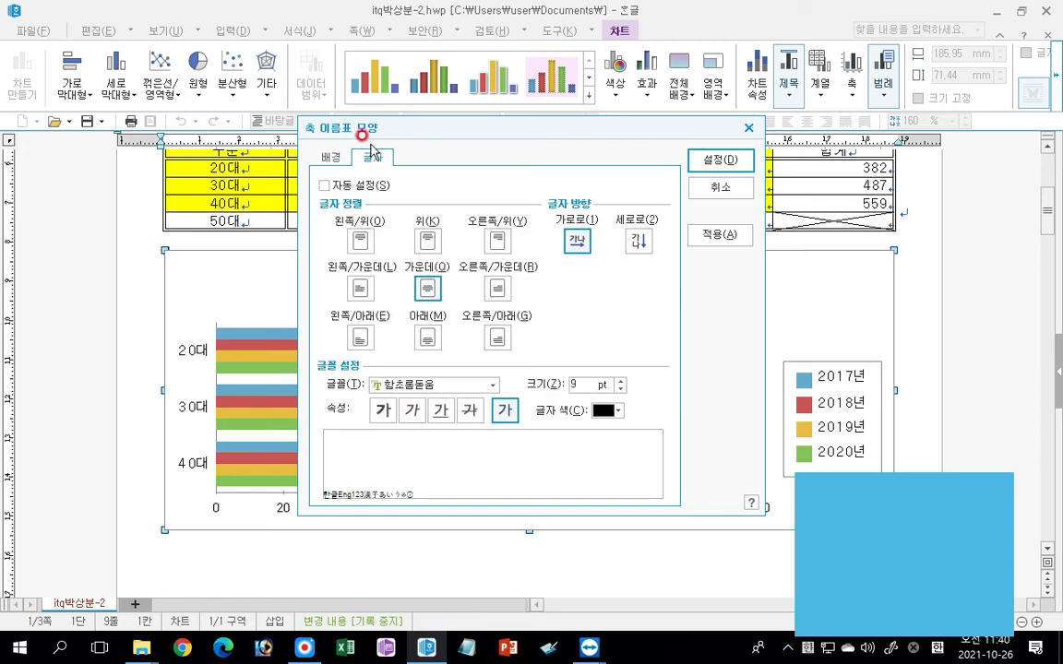
{"action": "left_click", "coordinate": [489, 383]}
{"action": "left_click_drag", "start_coordinate": [494, 432], "coordinate": [490, 408]}
{"action": "left_click", "coordinate": [396, 429]}
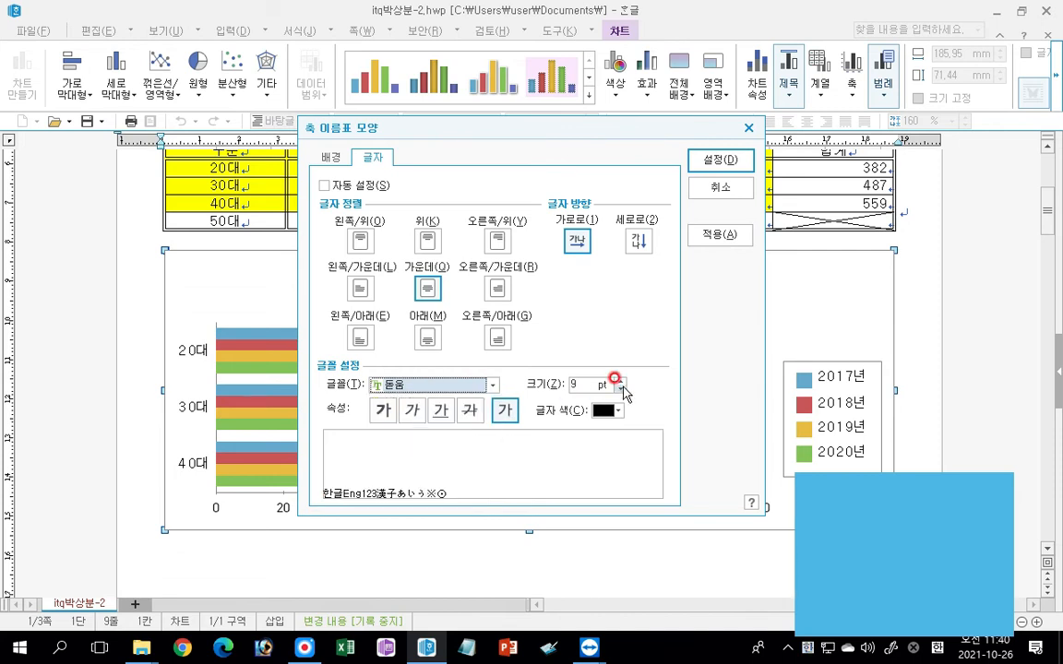
{"action": "left_click", "coordinate": [621, 381]}
{"action": "left_click", "coordinate": [719, 162]}
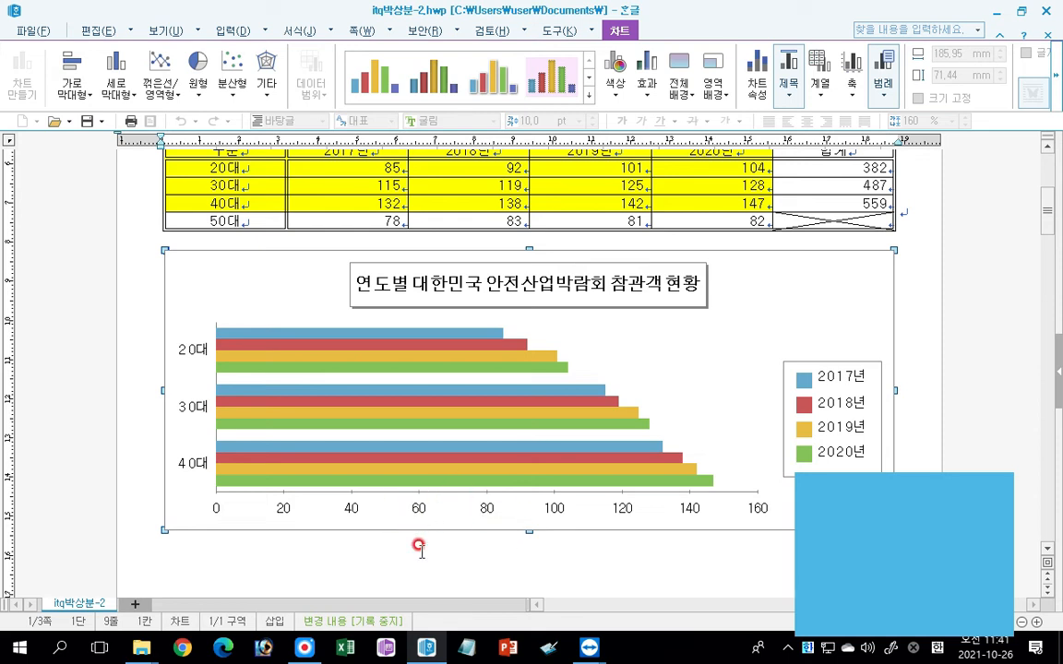
Show a title for the chart's horizontal value axis (가로 값 축) with the text "(단위 : 천 명)".
{"action": "left_click", "coordinate": [855, 92]}
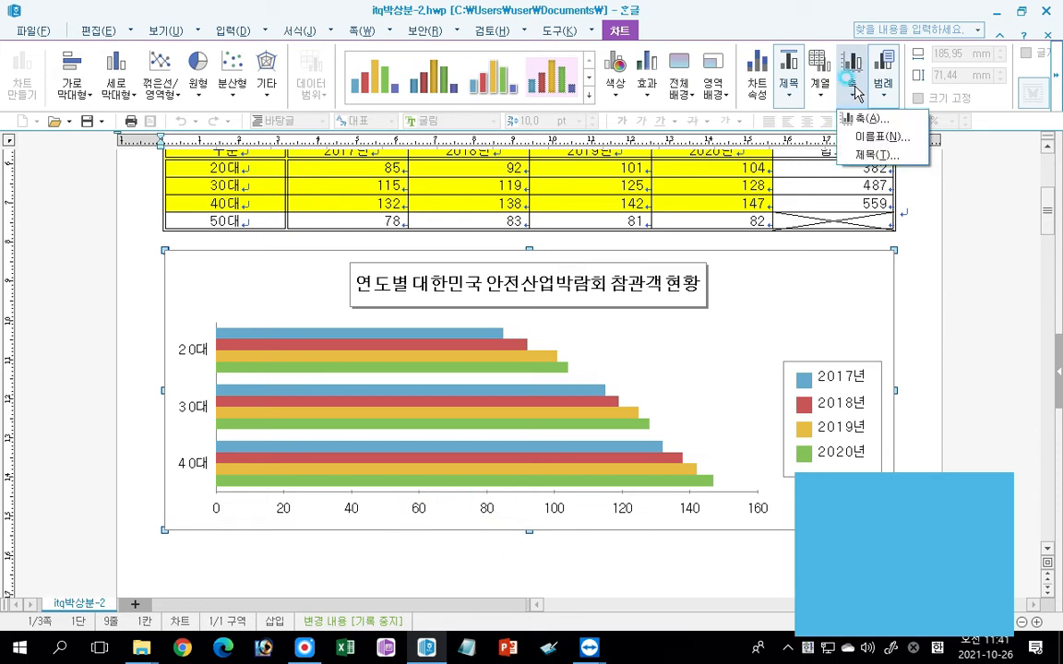
{"action": "left_click", "coordinate": [861, 155]}
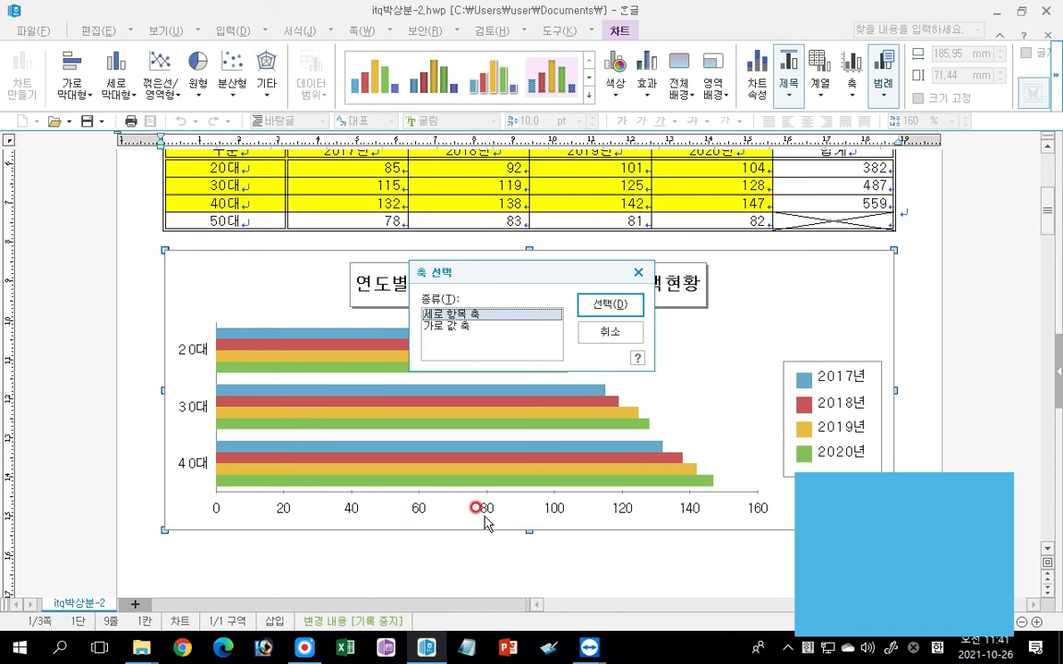
{"action": "left_click", "coordinate": [441, 326]}
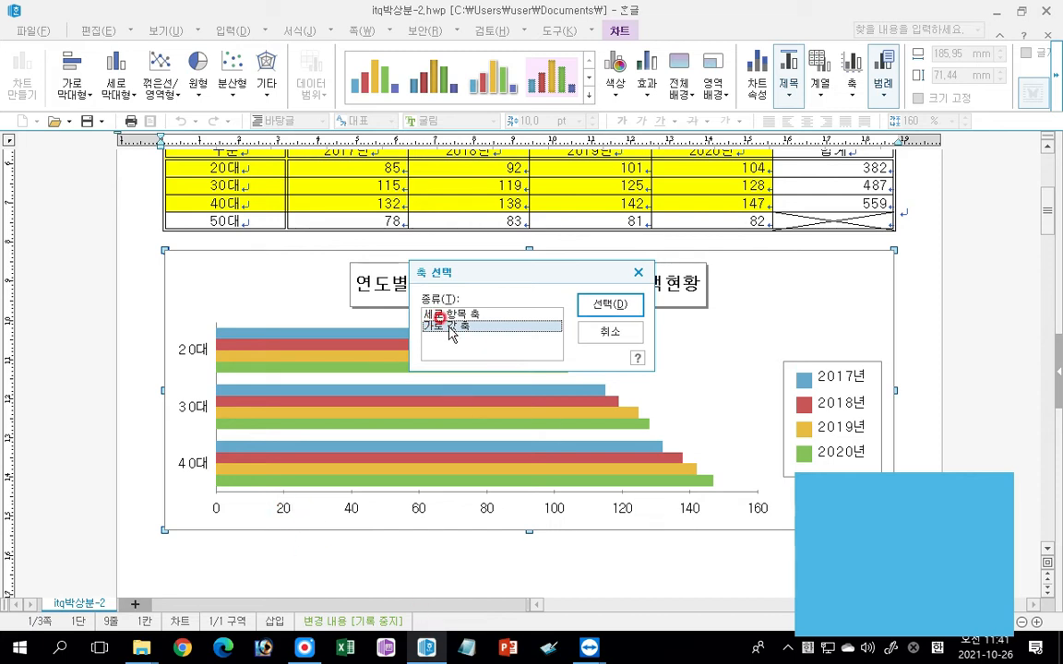
{"action": "left_click", "coordinate": [599, 305]}
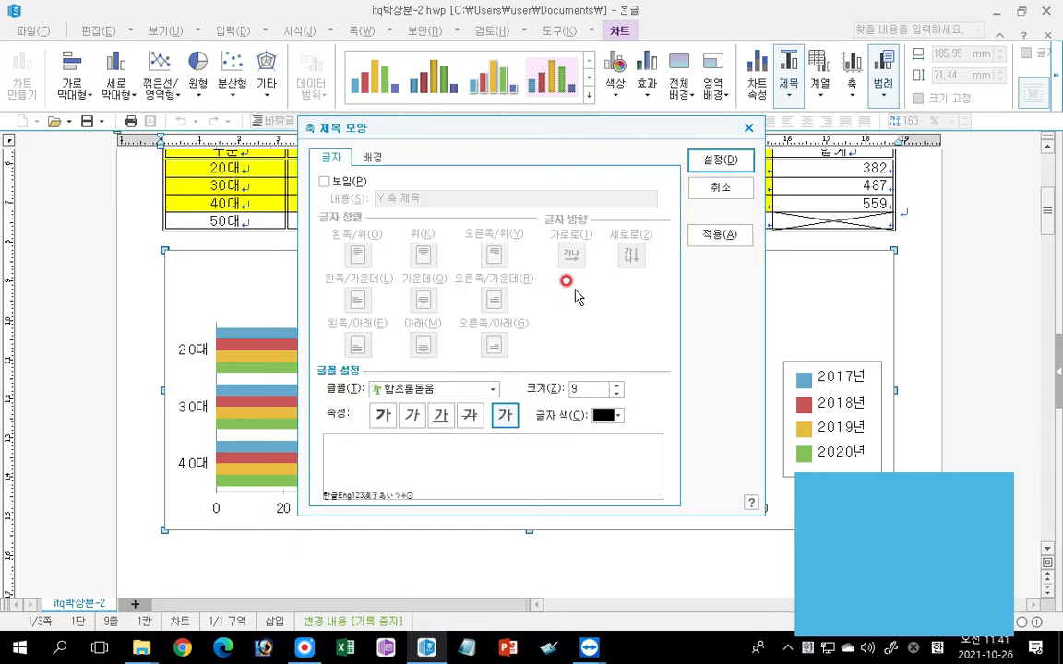
{"action": "left_click", "coordinate": [344, 181]}
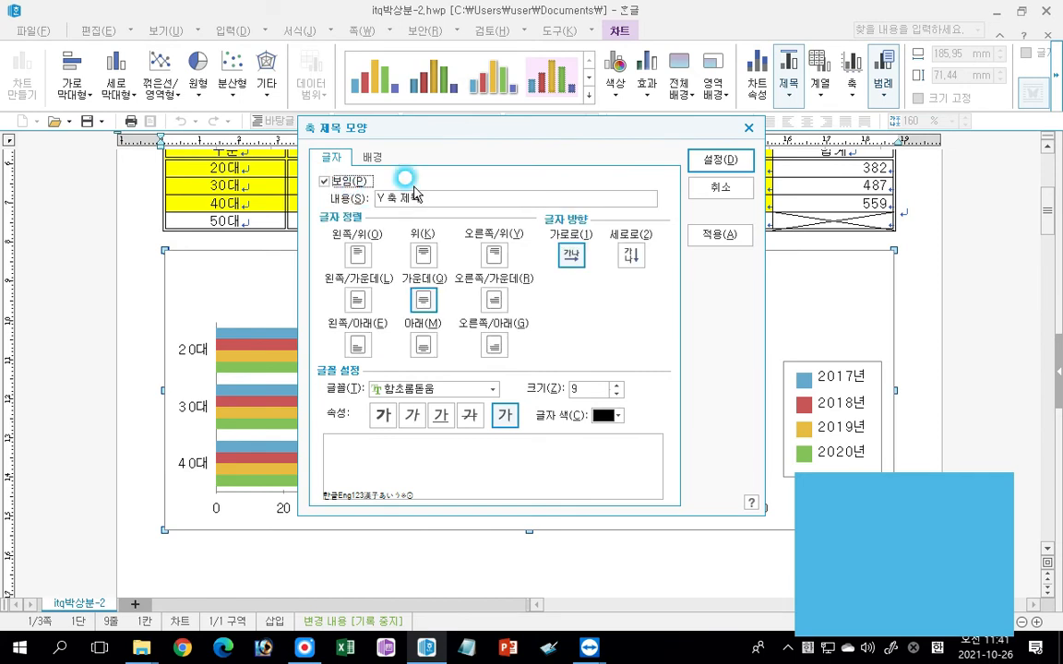
{"action": "left_click_drag", "start_coordinate": [432, 197], "coordinate": [381, 256]}
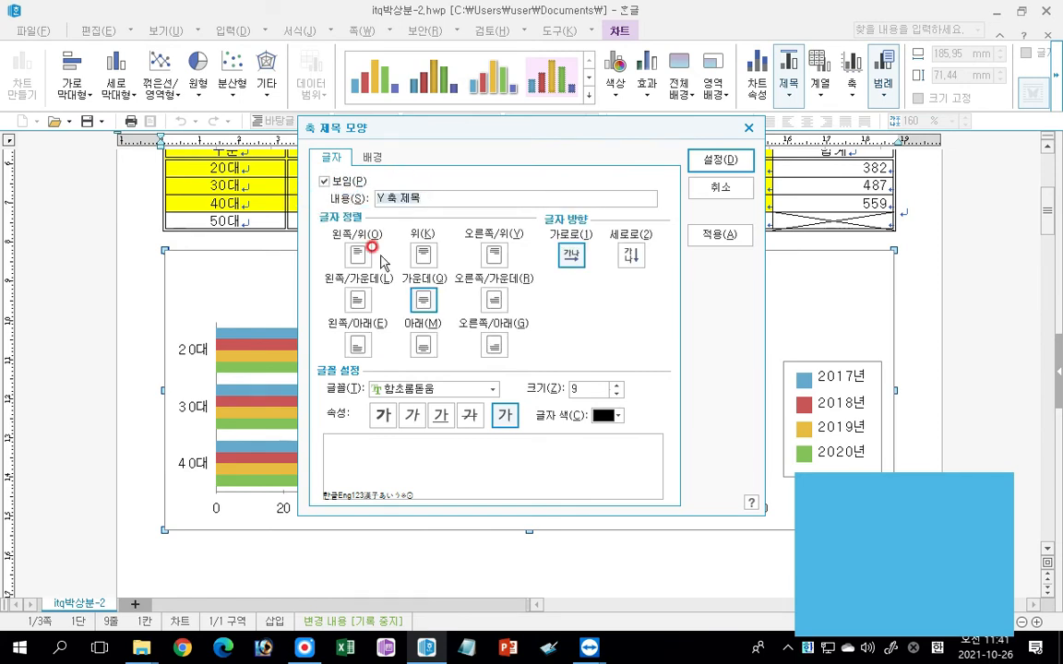
{"action": "type", "text": "(단위 : 천 명"}
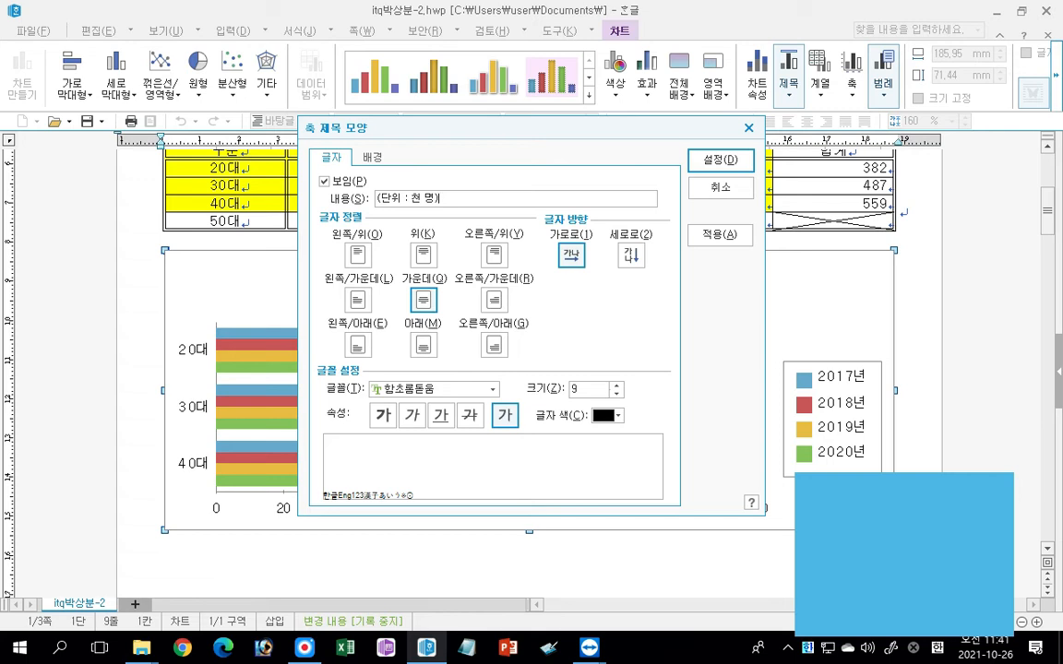
Set the value axis title's font to 돋움 at size 10, apply it, and leave chart editing.
{"action": "left_click", "coordinate": [492, 388]}
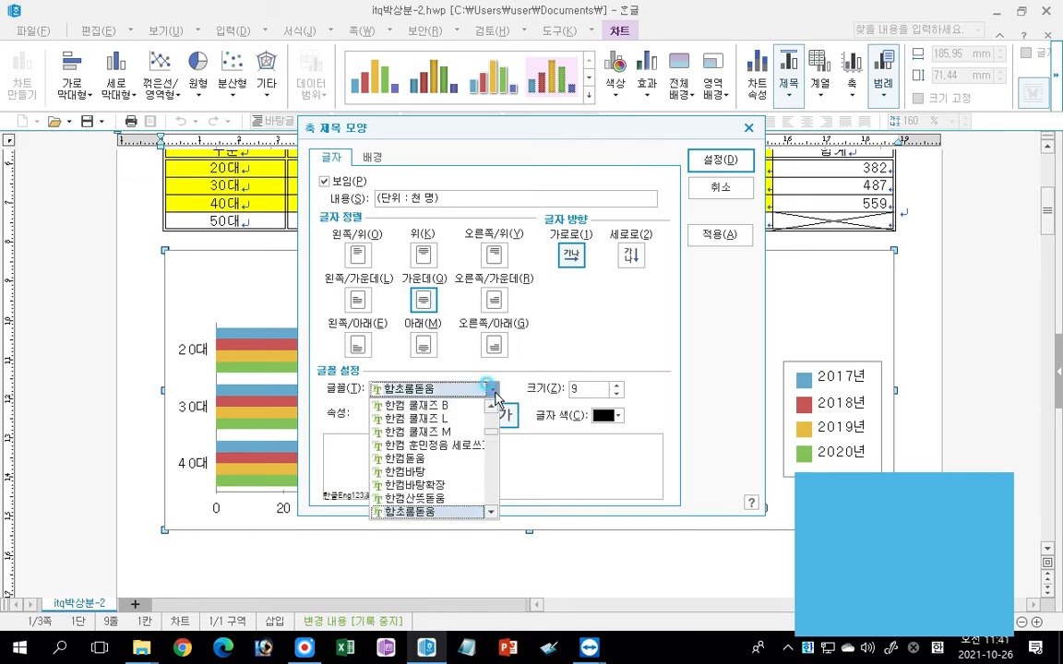
{"action": "left_click_drag", "start_coordinate": [490, 431], "coordinate": [491, 409]}
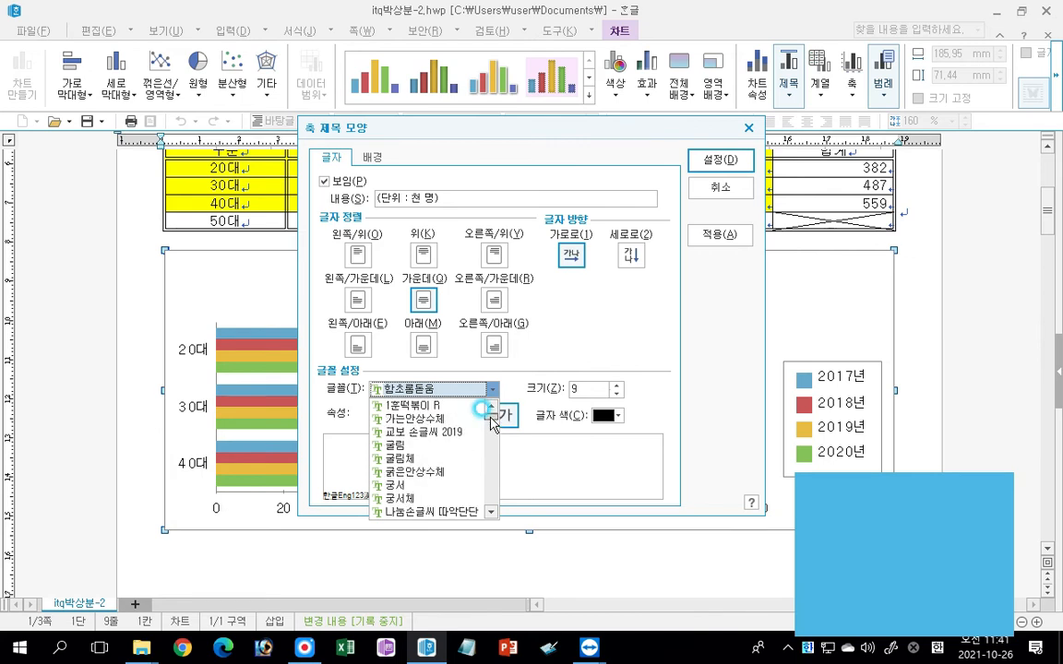
{"action": "left_click", "coordinate": [433, 498]}
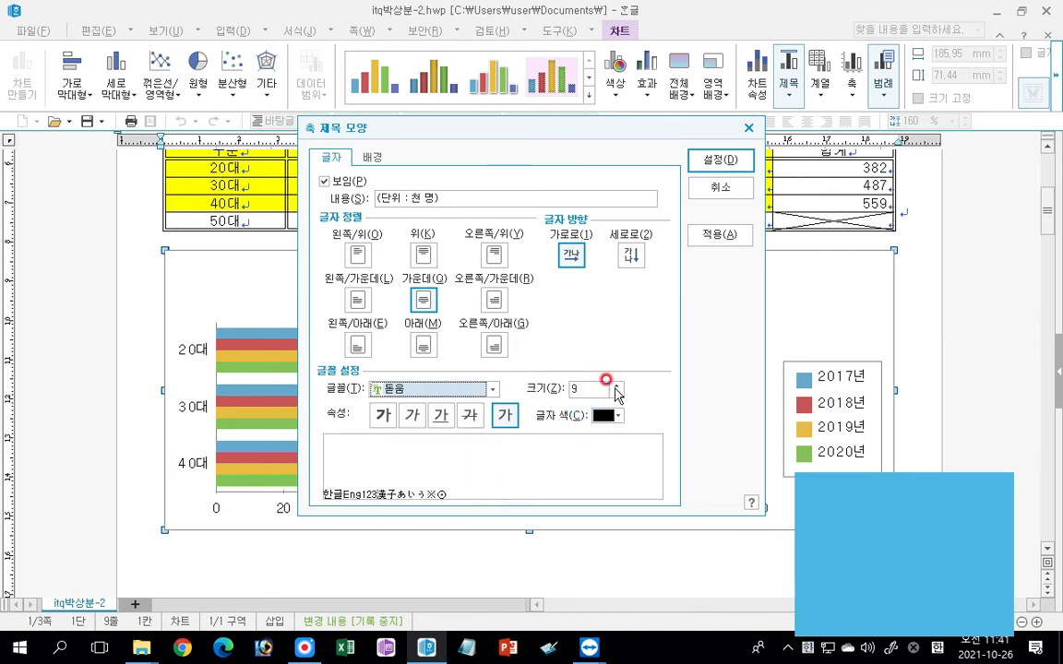
{"action": "left_click", "coordinate": [616, 385]}
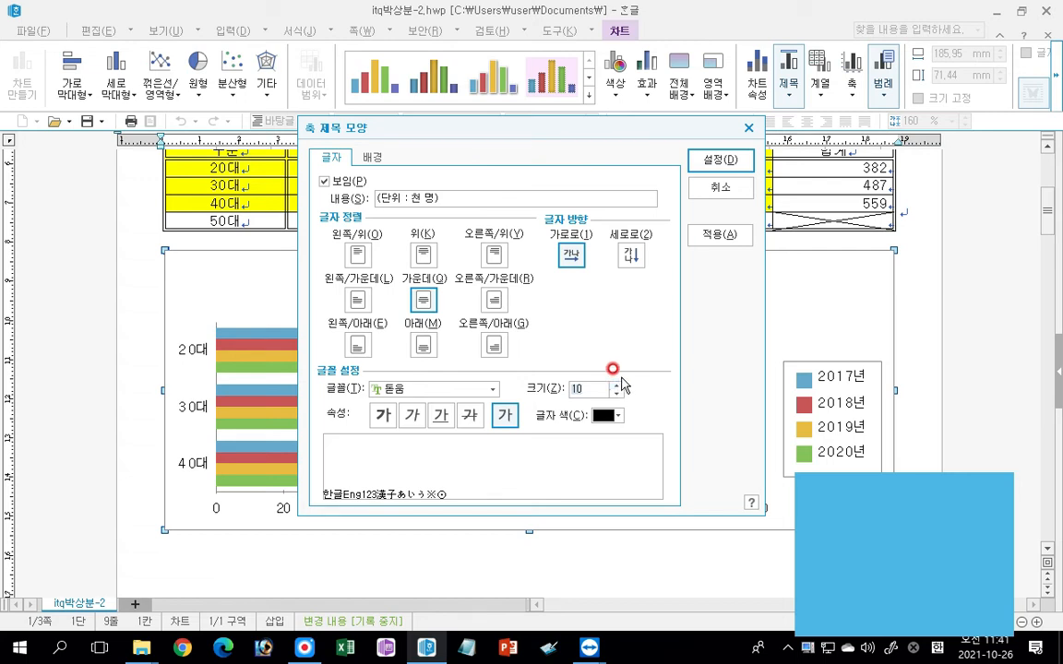
{"action": "left_click", "coordinate": [728, 160]}
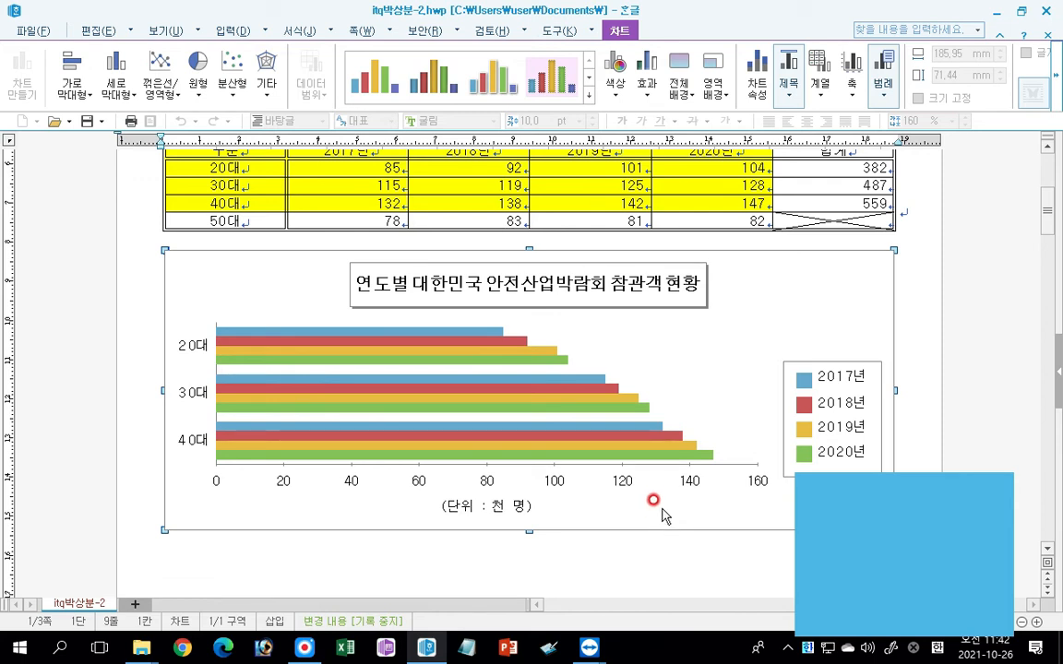
{"action": "left_click", "coordinate": [635, 546]}
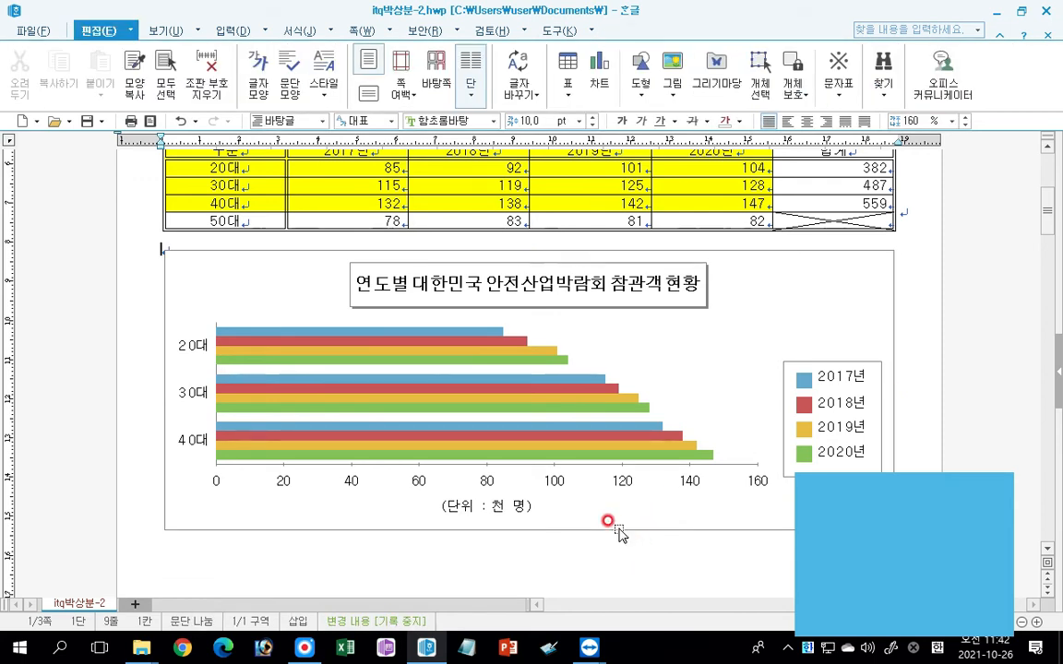
Enter the sub-item number "(1)" followed by spacing on the line below "3." on page 2.
{"action": "scroll", "coordinate": [609, 526], "scroll_direction": "down", "scroll_amount": 10}
{"action": "scroll", "coordinate": [609, 509], "scroll_direction": "down", "scroll_amount": 5}
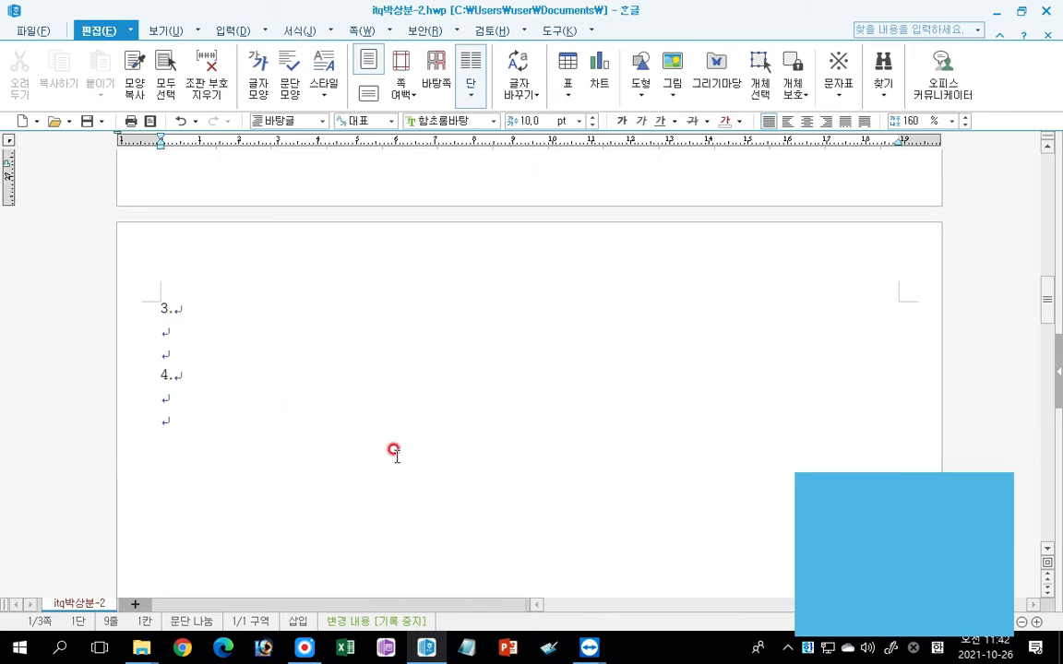
{"action": "scroll", "coordinate": [376, 437], "scroll_direction": "down", "scroll_amount": 1}
{"action": "left_click", "coordinate": [188, 273]}
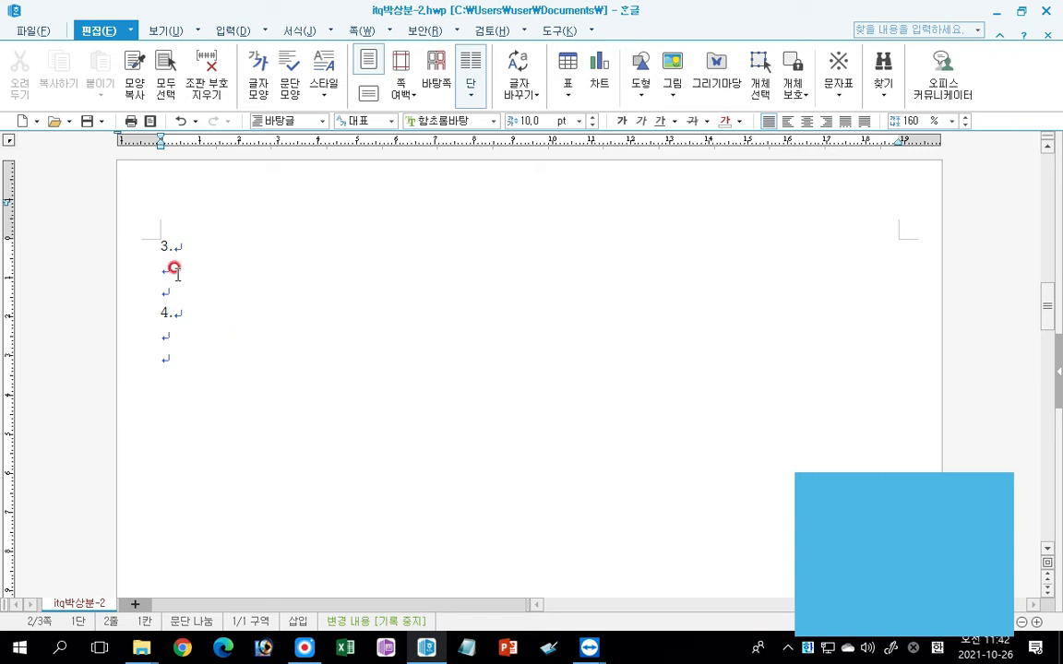
{"action": "type", "text": "(1)"}
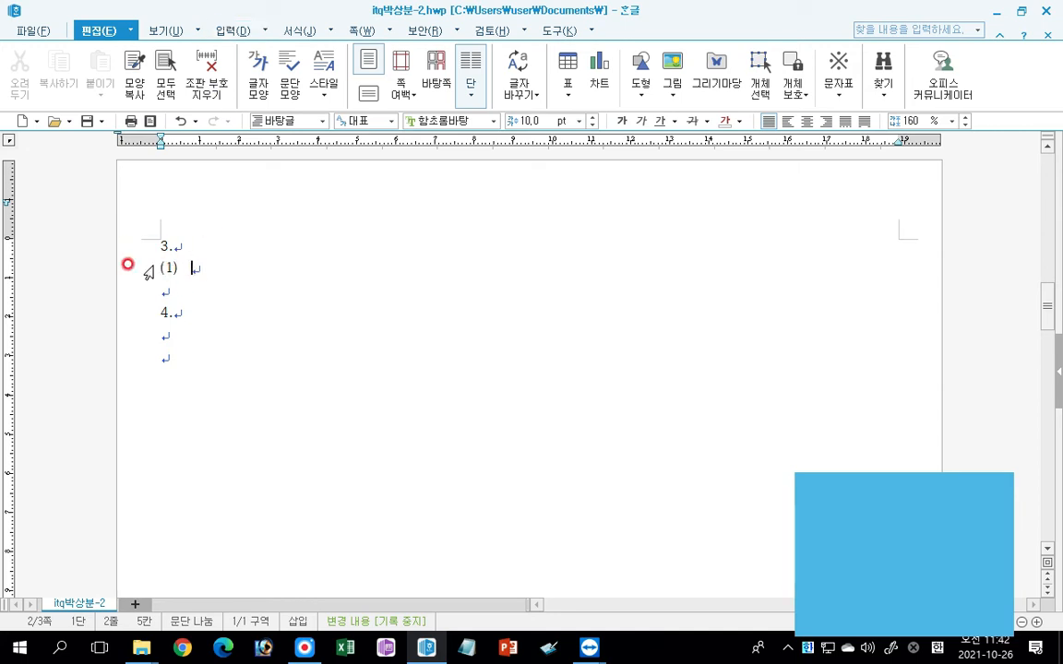
{"action": "left_click", "coordinate": [202, 270]}
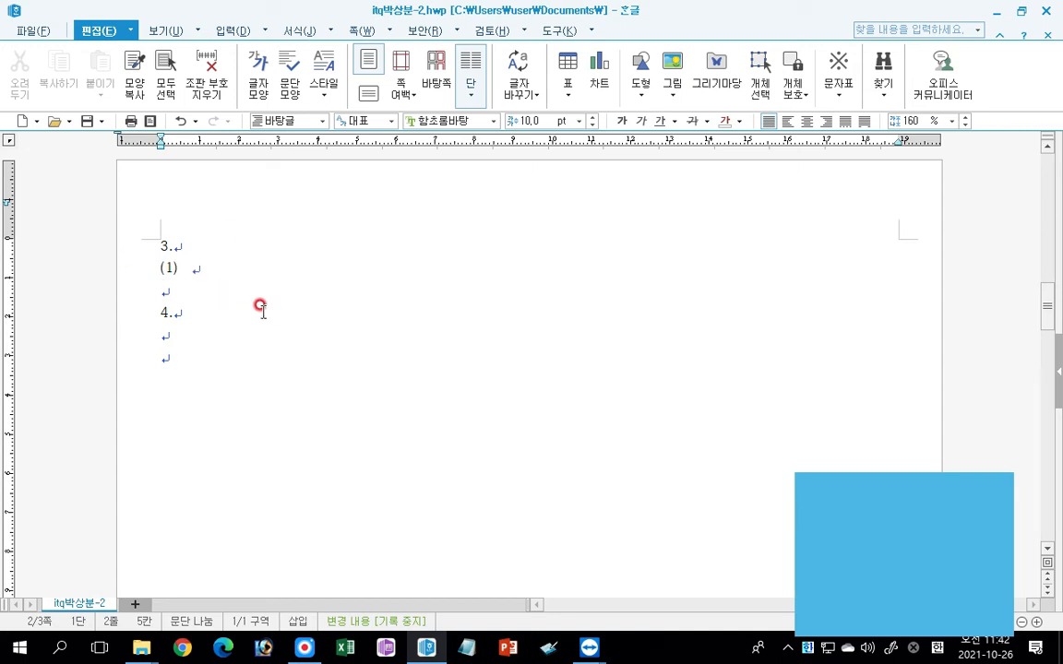
{"action": "left_click", "coordinate": [224, 32]}
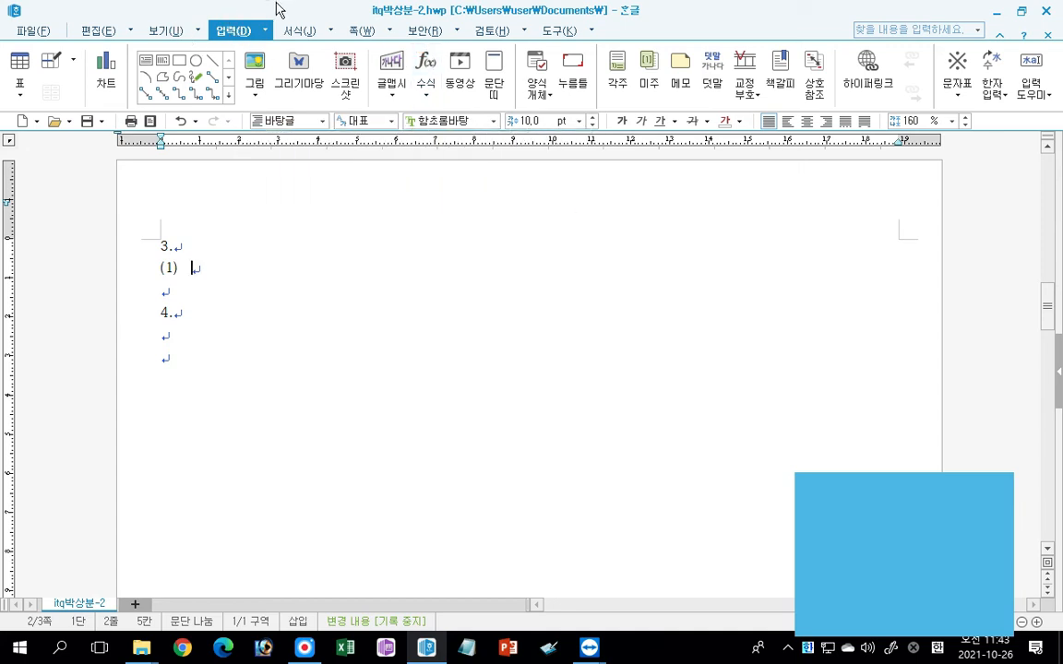
{"action": "left_click", "coordinate": [218, 271]}
{"action": "left_click", "coordinate": [208, 318]}
{"action": "left_click", "coordinate": [255, 294]}
{"action": "left_click", "coordinate": [190, 251]}
{"action": "scroll", "coordinate": [369, 346], "scroll_direction": "up", "scroll_amount": 8}
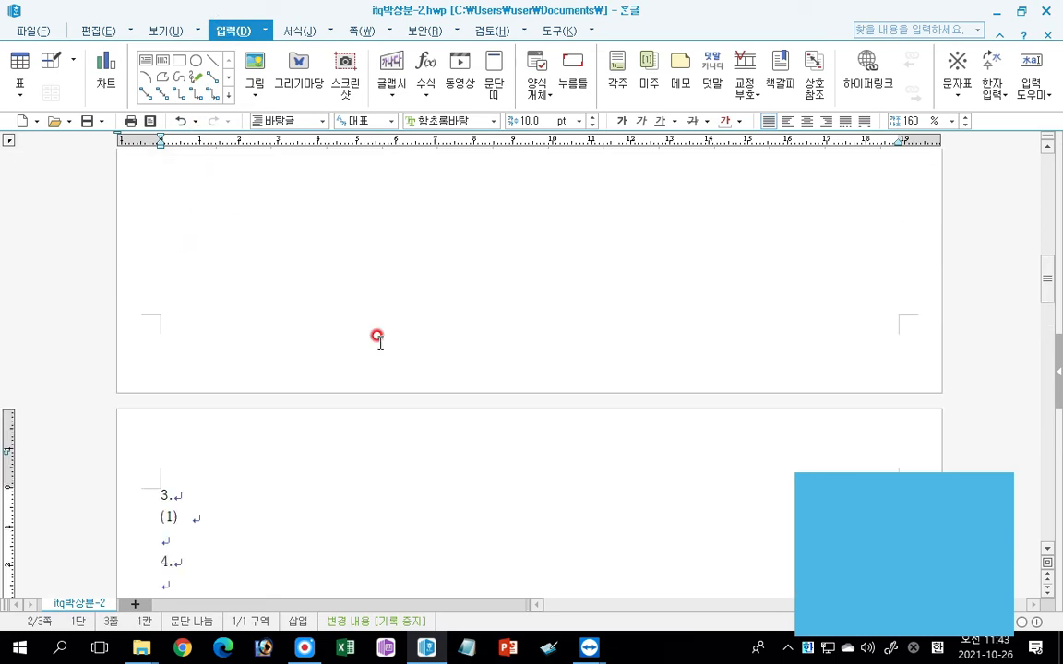
{"action": "scroll", "coordinate": [372, 346], "scroll_direction": "down", "scroll_amount": 8}
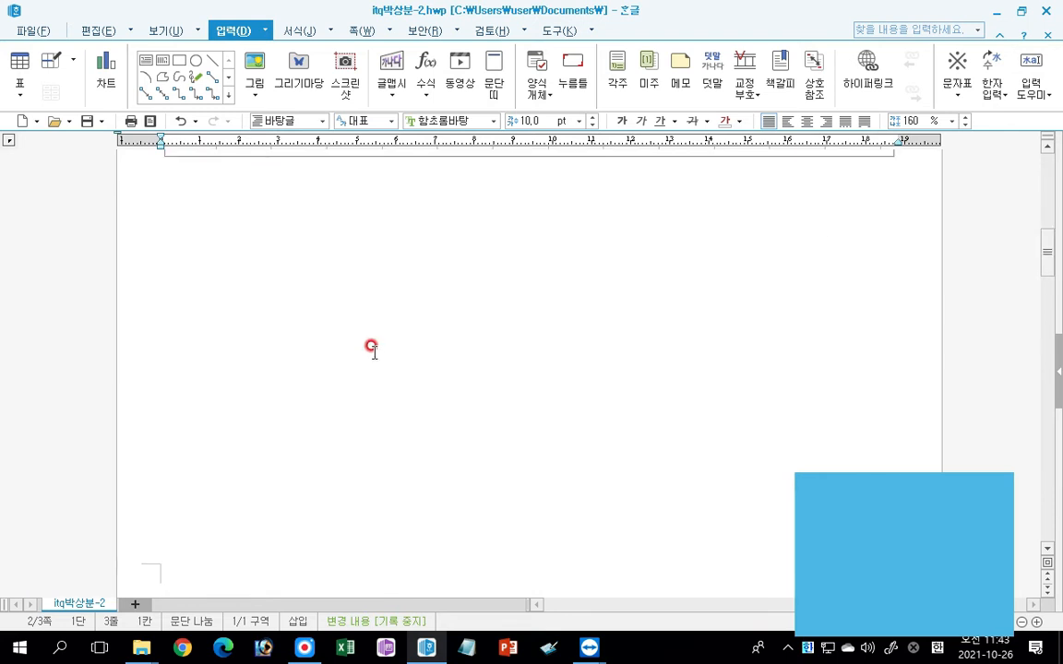
{"action": "left_click", "coordinate": [209, 472]}
{"action": "left_click", "coordinate": [259, 480]}
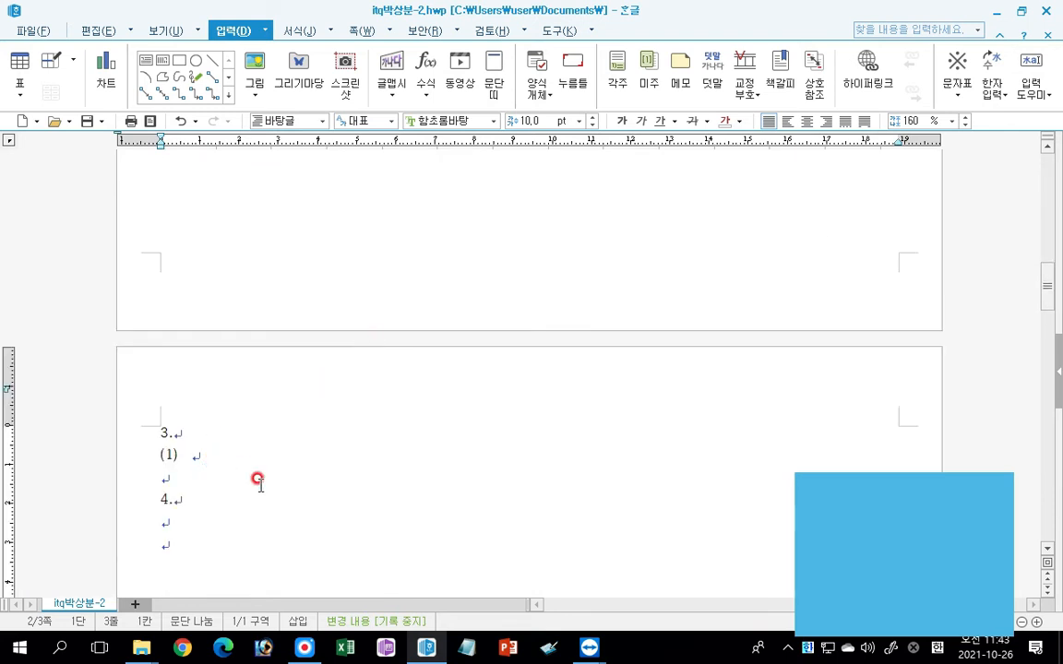
Start a new equation below "(1)" with "Y=" followed by a square root containing an empty fraction.
{"action": "left_click", "coordinate": [232, 24]}
{"action": "left_click", "coordinate": [422, 64]}
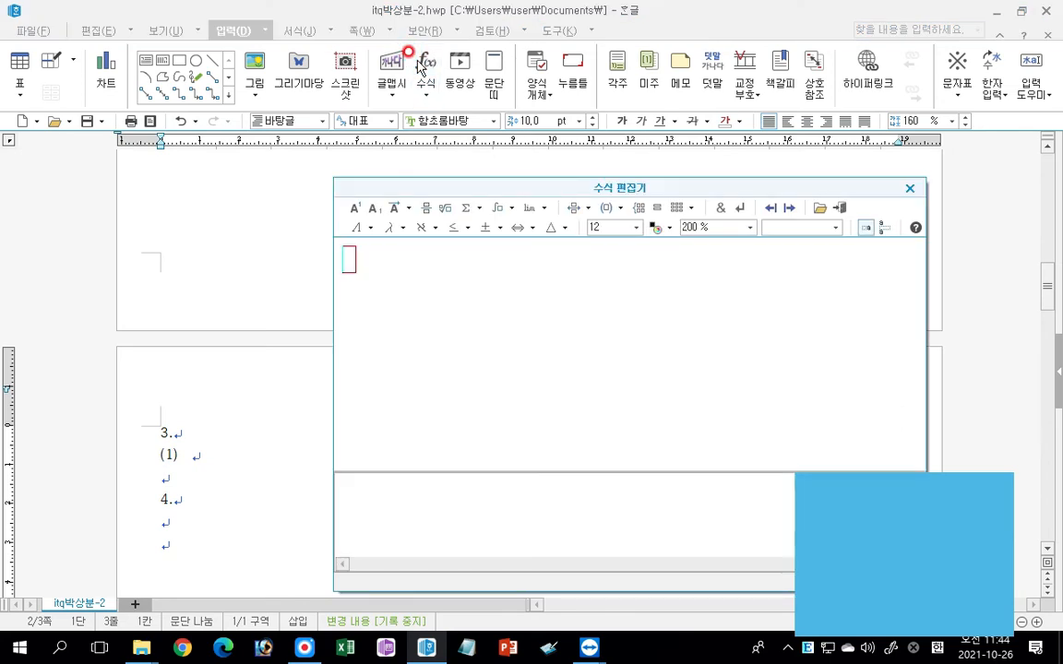
{"action": "type", "text": "Y="}
{"action": "left_click", "coordinate": [441, 209]}
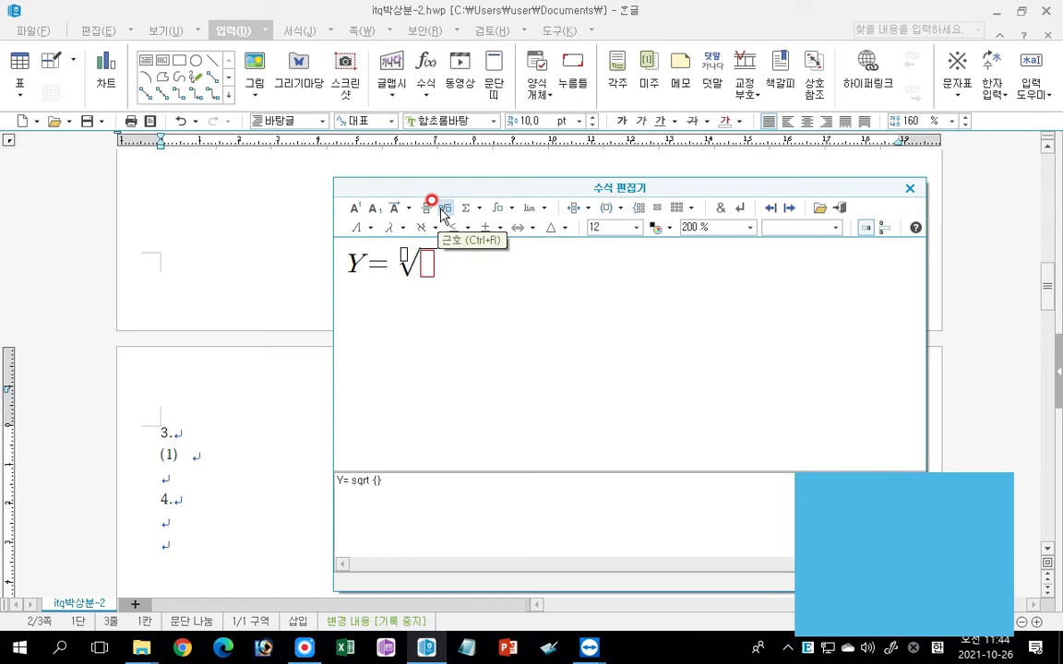
{"action": "left_click", "coordinate": [423, 207]}
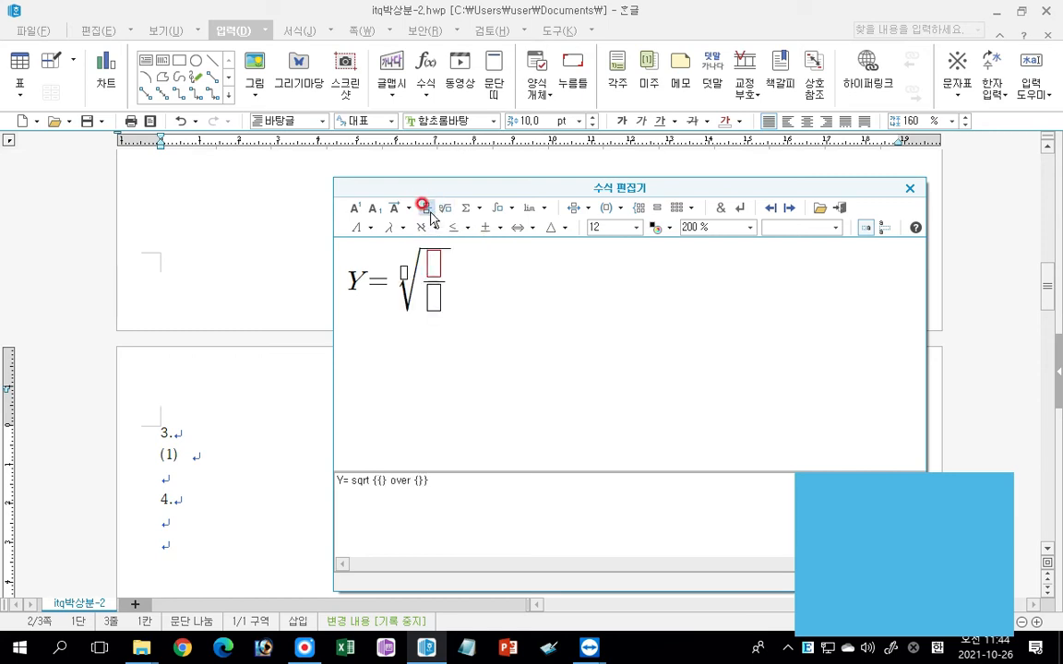
Fill the fraction under the root with gL as numerator and 2π as denominator.
{"action": "type", "text": "gL"}
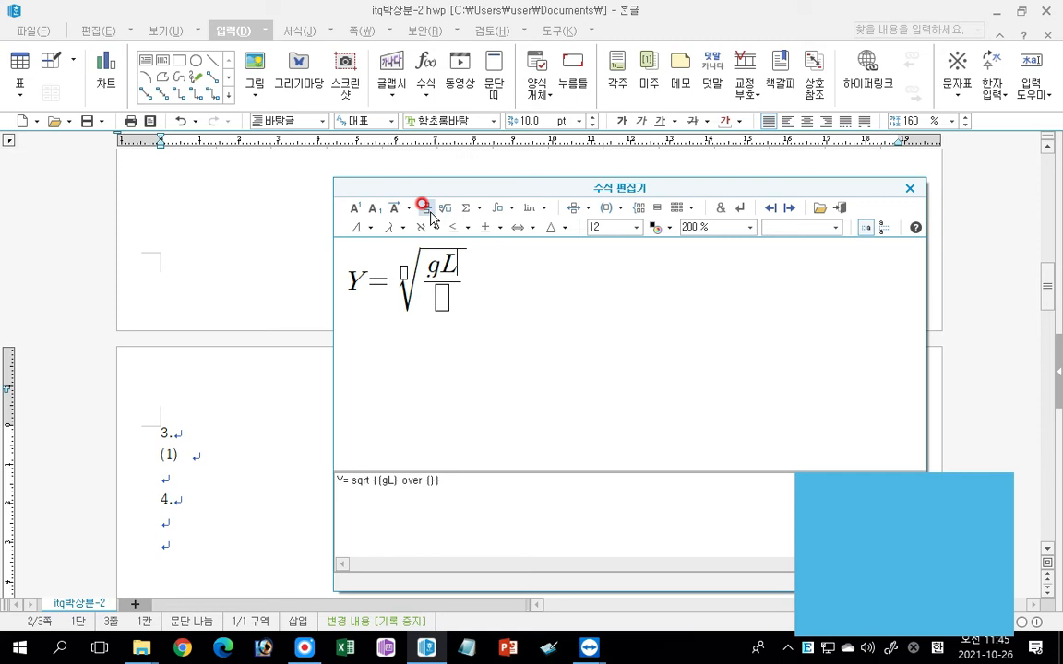
{"action": "left_click", "coordinate": [437, 292]}
{"action": "left_click", "coordinate": [443, 303]}
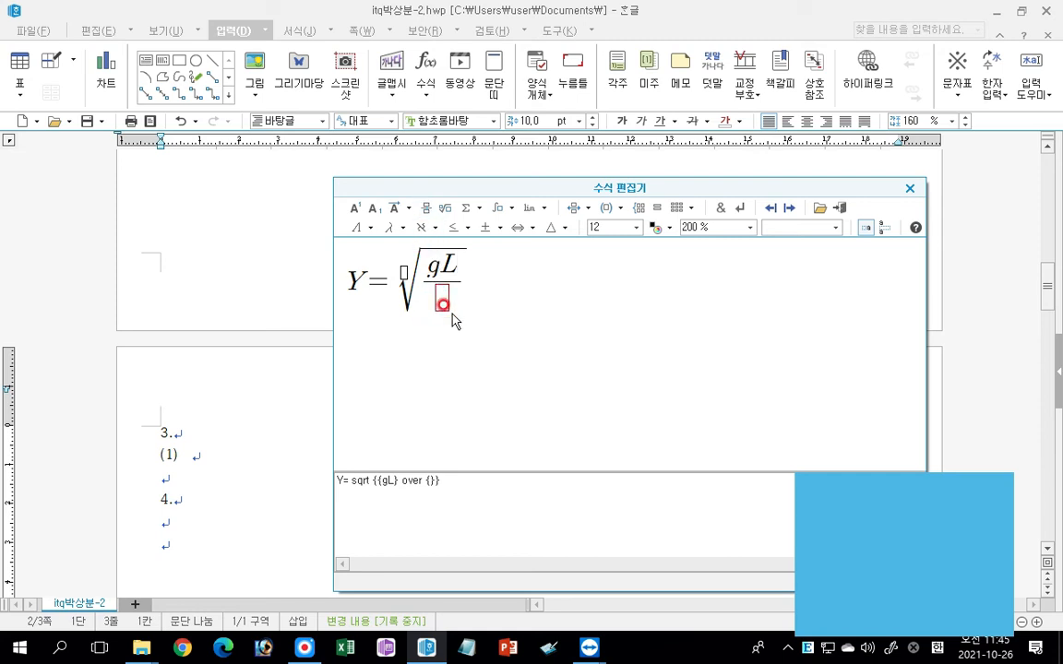
{"action": "type", "text": "2"}
{"action": "left_click", "coordinate": [392, 228]}
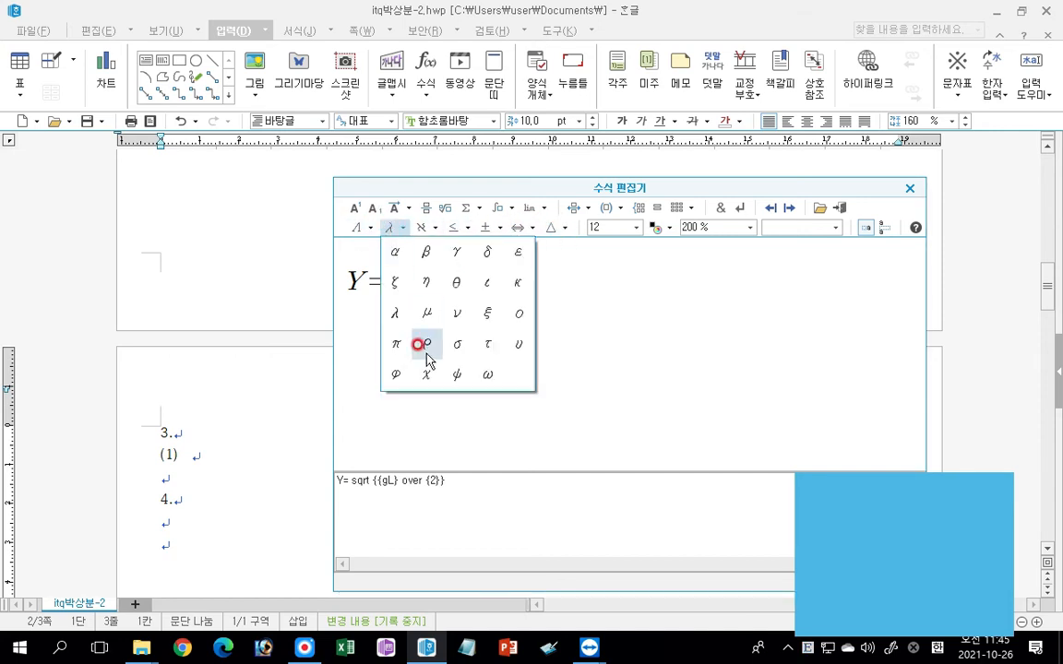
{"action": "left_click", "coordinate": [397, 346]}
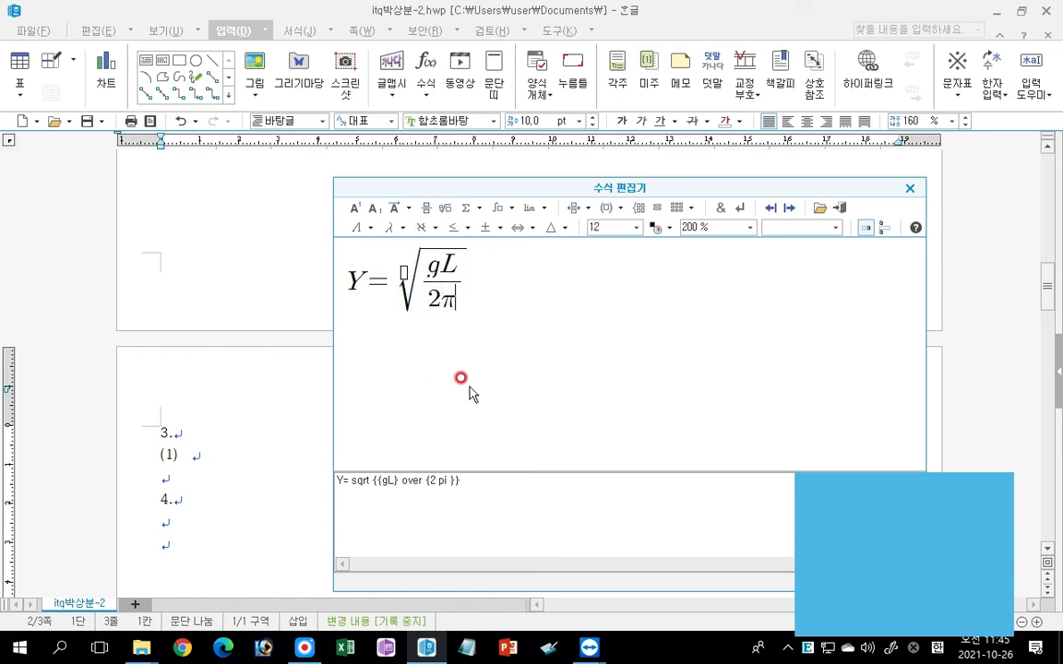
Continue the equation outside the root with "=" and a fraction of gT over 2π.
{"action": "key", "text": "Right"}
{"action": "type", "text": "="}
{"action": "left_click", "coordinate": [425, 209]}
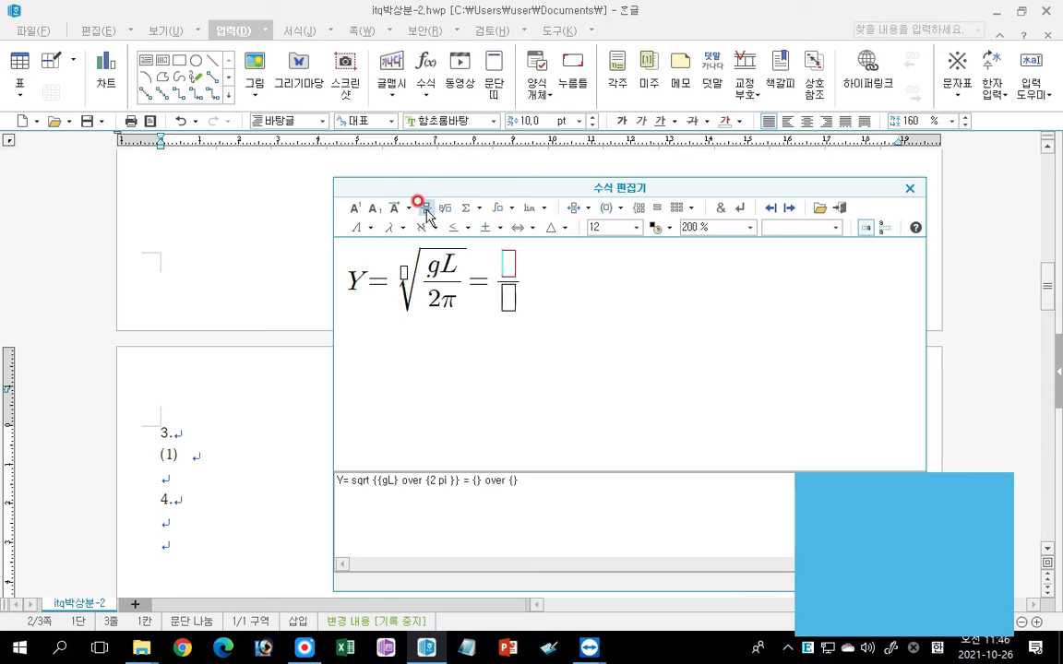
{"action": "type", "text": "gT"}
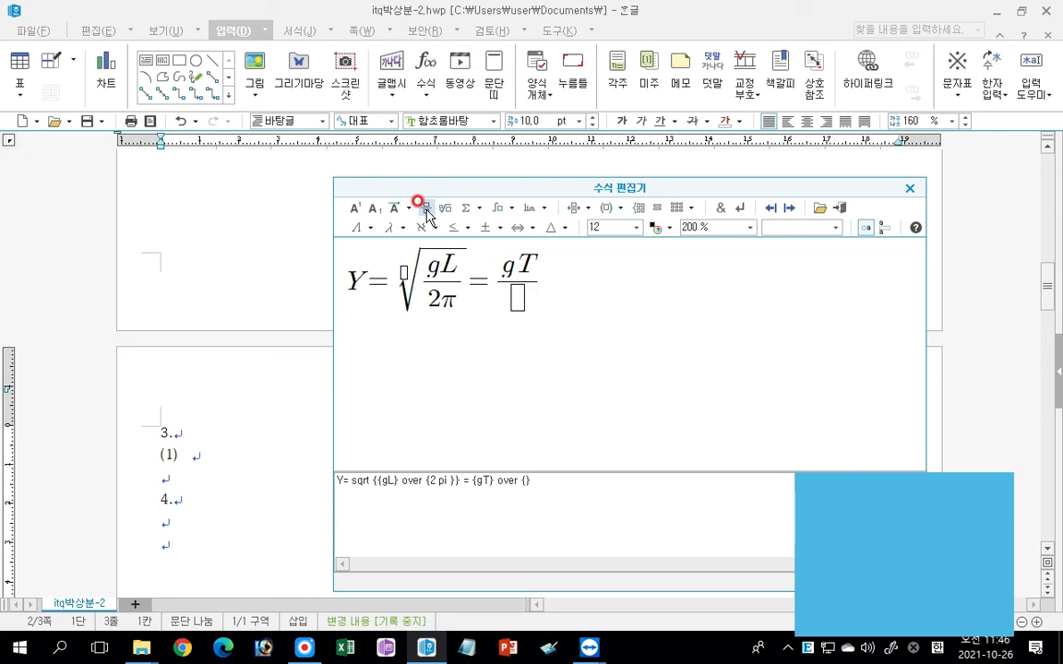
{"action": "key", "text": "Tab"}
{"action": "type", "text": "2"}
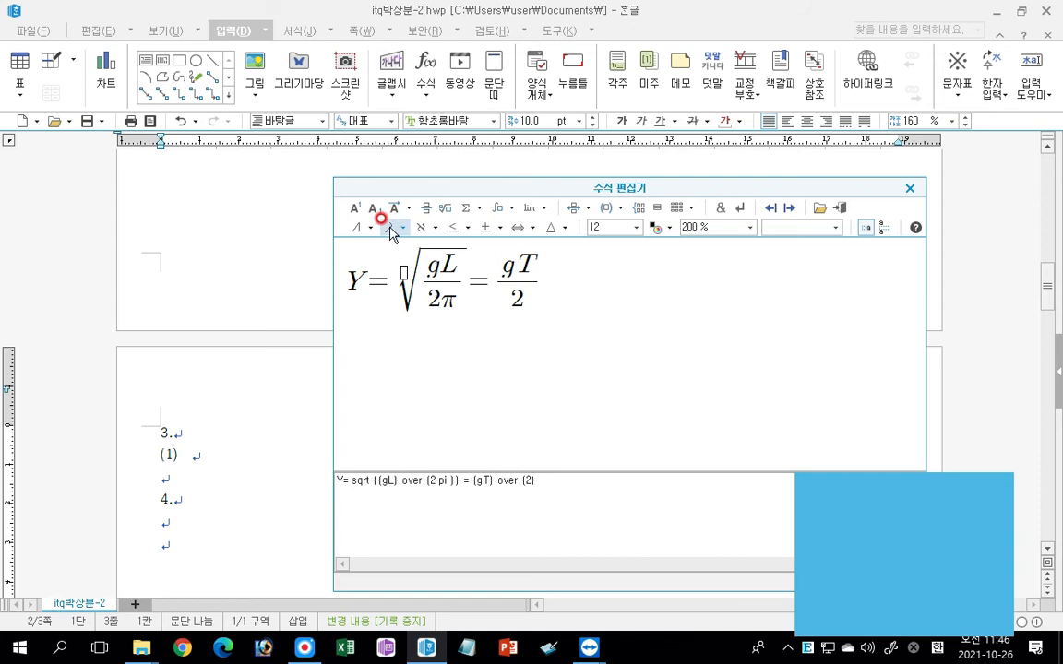
{"action": "left_click", "coordinate": [389, 227]}
{"action": "left_click", "coordinate": [397, 343]}
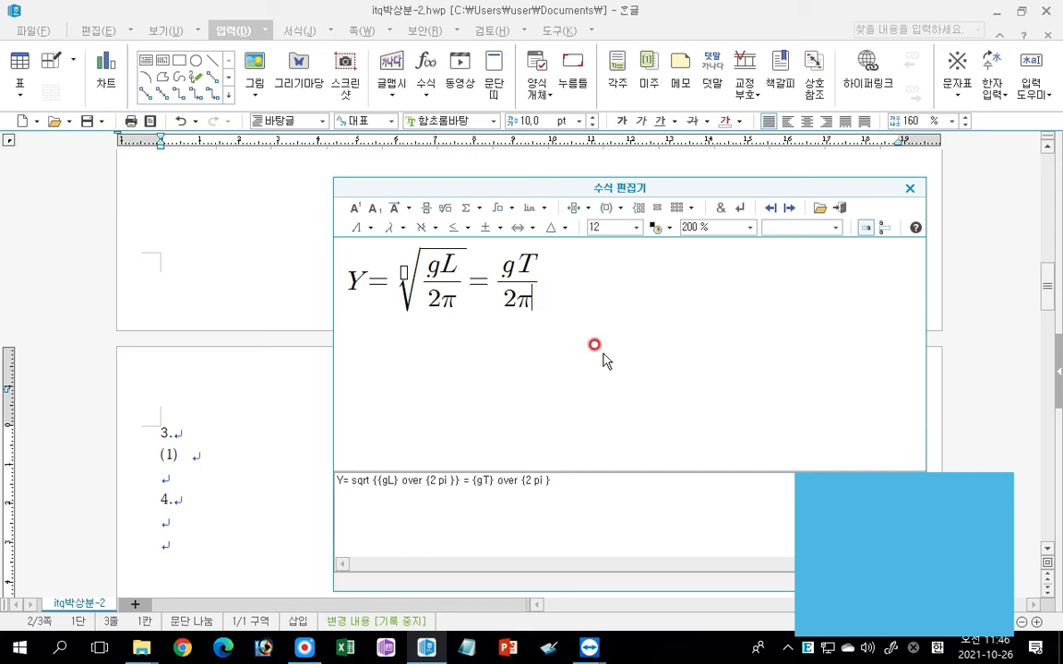
Insert the finished equation into the document and bring it up onto the "(1)" line.
{"action": "left_click", "coordinate": [841, 212]}
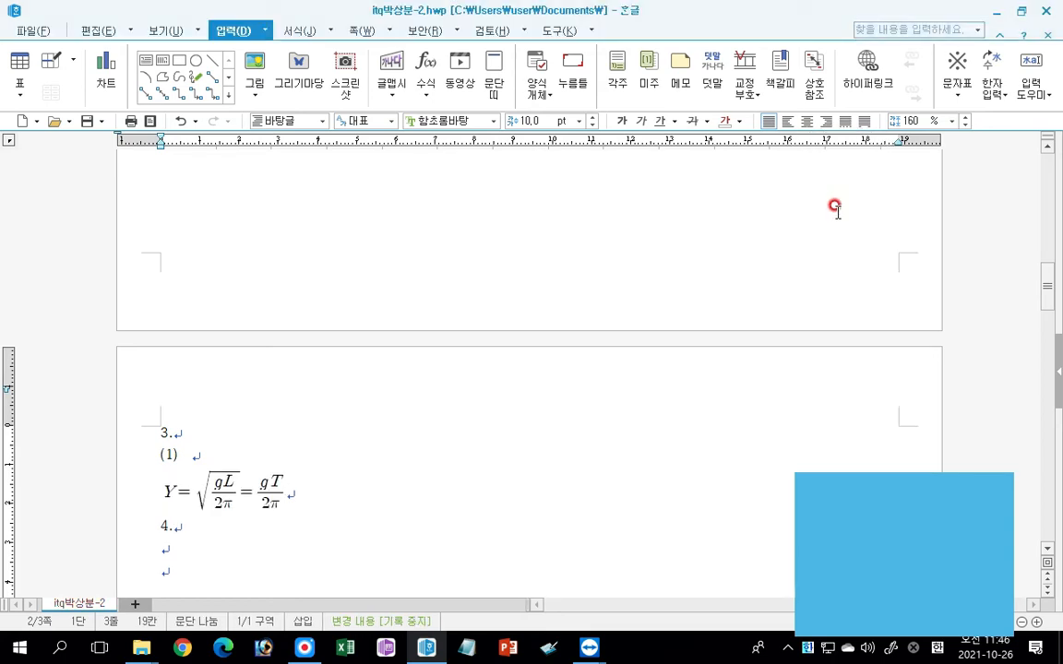
{"action": "left_click", "coordinate": [193, 453]}
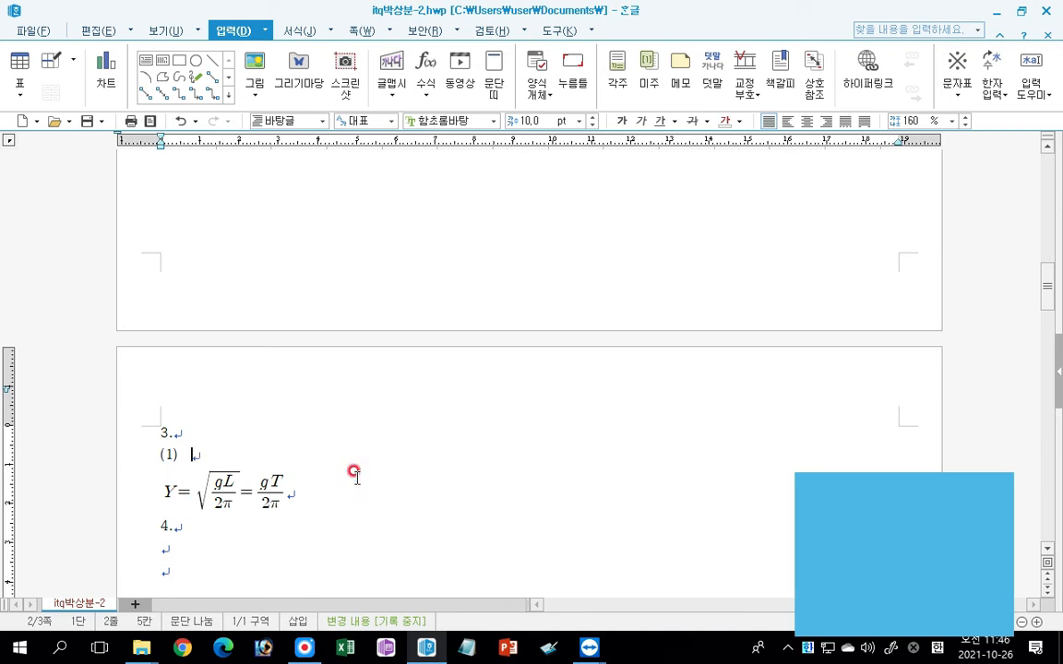
{"action": "key", "text": "Delete"}
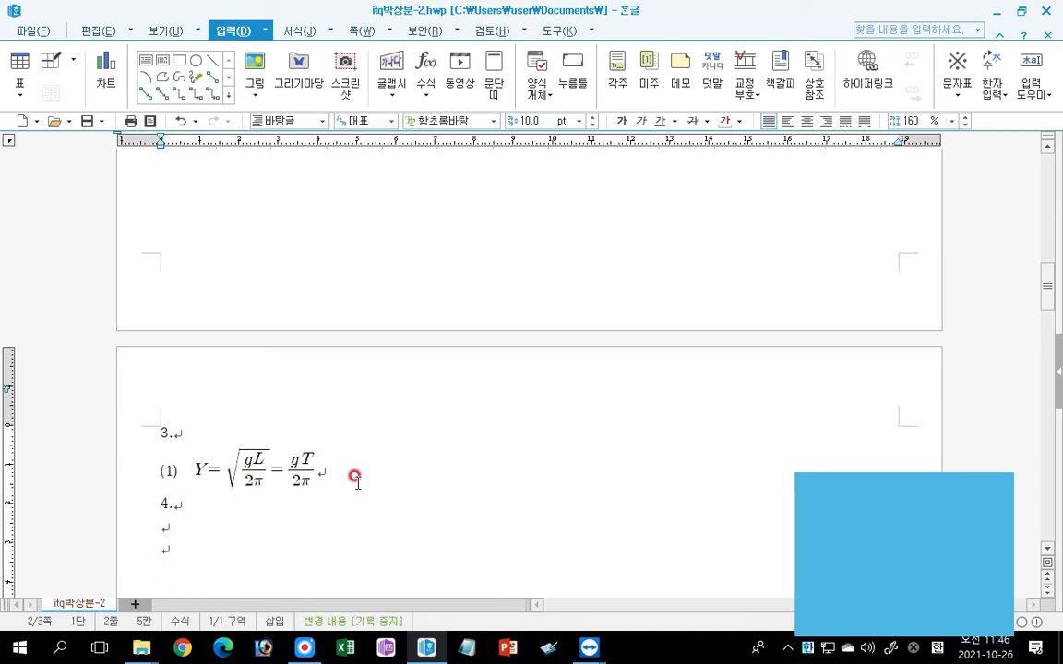
Reopen the first equation, try red as its character color, and restore it to black.
{"action": "key", "text": "ctrl"}
{"action": "double_click", "coordinate": [247, 472]}
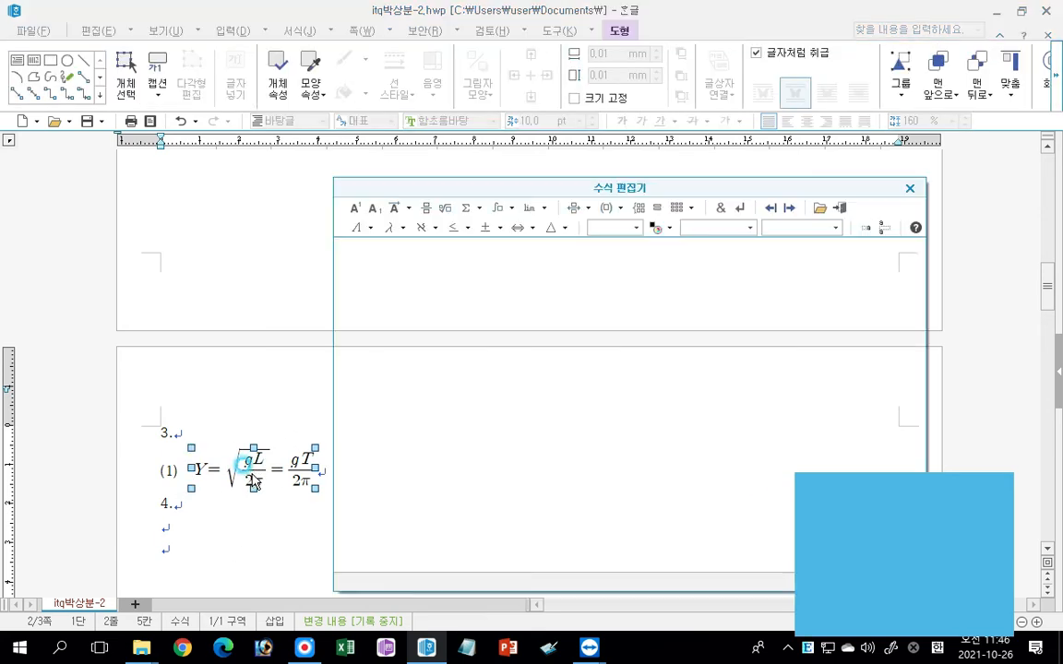
{"action": "left_click", "coordinate": [668, 230]}
{"action": "left_click", "coordinate": [669, 280]}
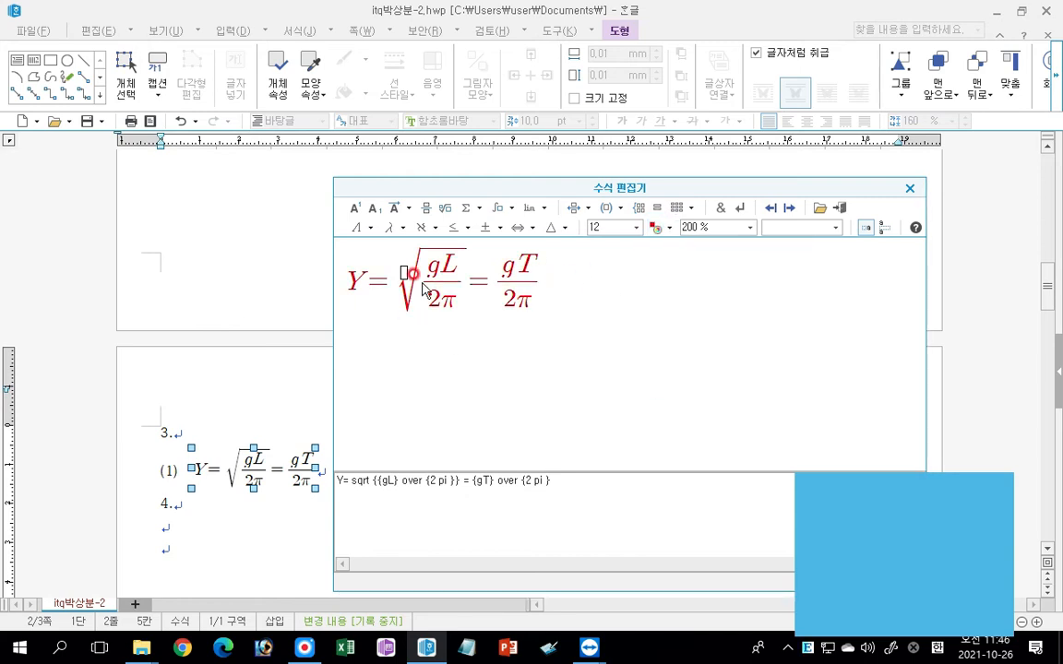
{"action": "left_click", "coordinate": [655, 227]}
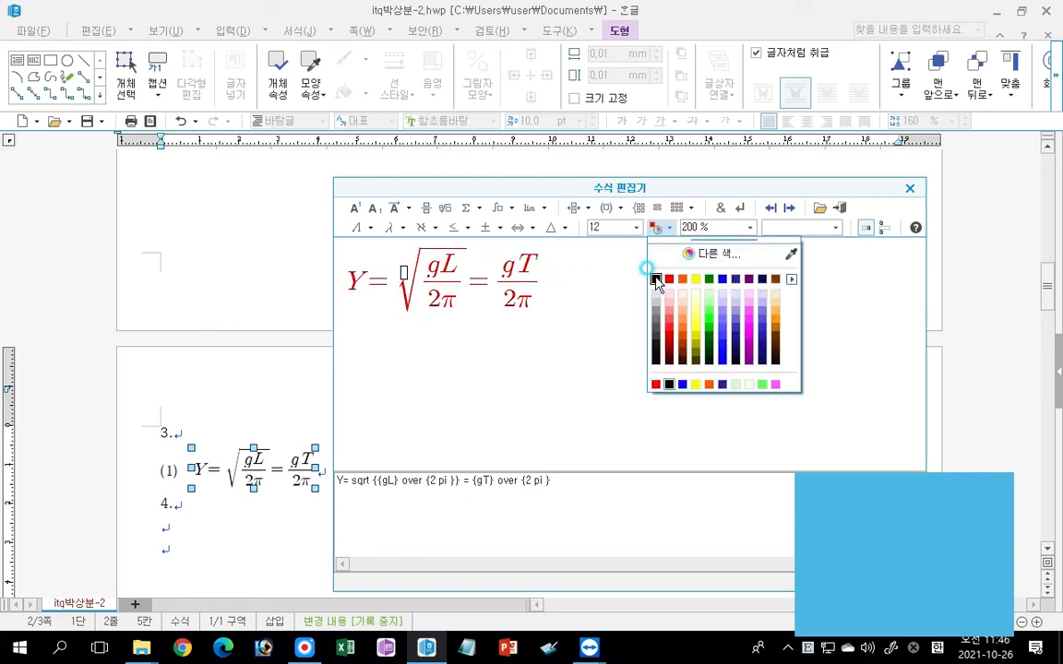
{"action": "left_click", "coordinate": [656, 278]}
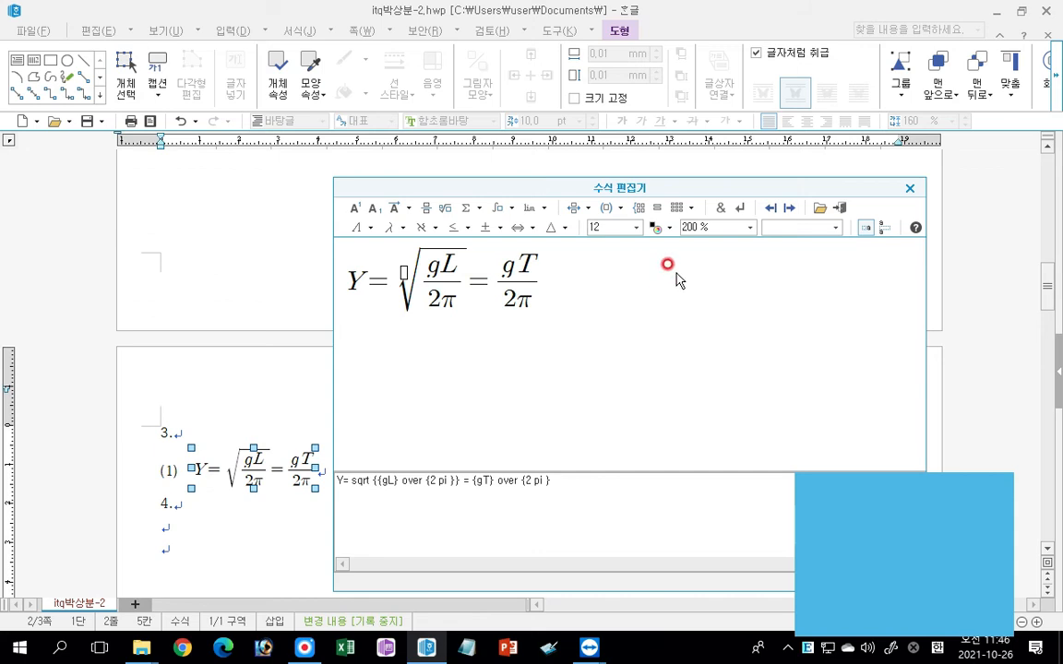
{"action": "left_click", "coordinate": [840, 209]}
Enter the sub-item number "(2)" after the first equation, with spacing before and after it.
{"action": "left_click", "coordinate": [404, 481]}
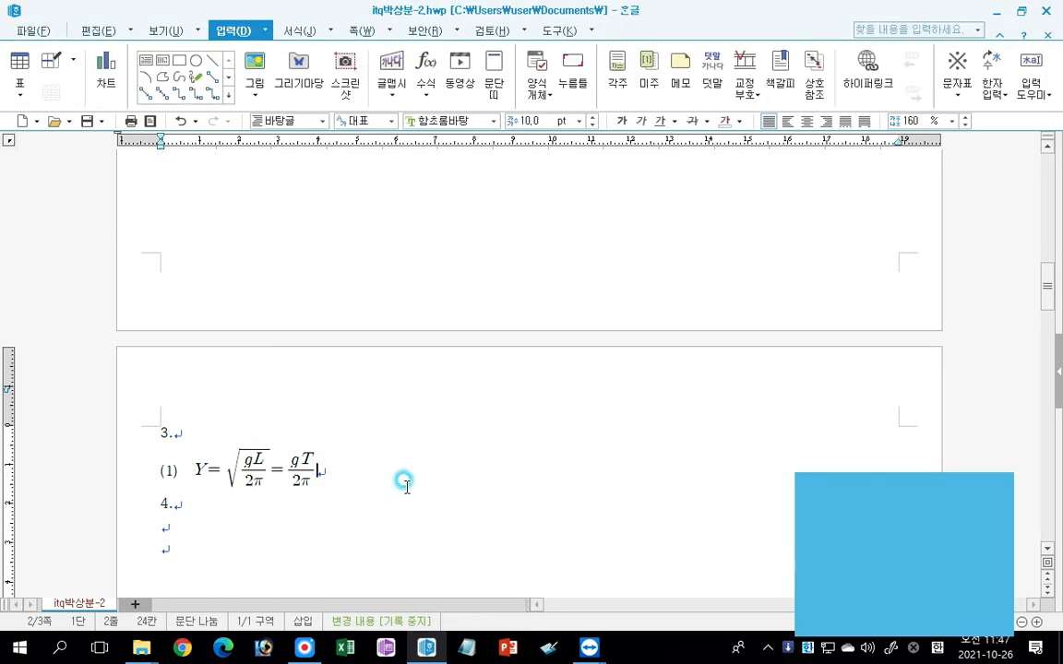
{"action": "type", "text": "("}
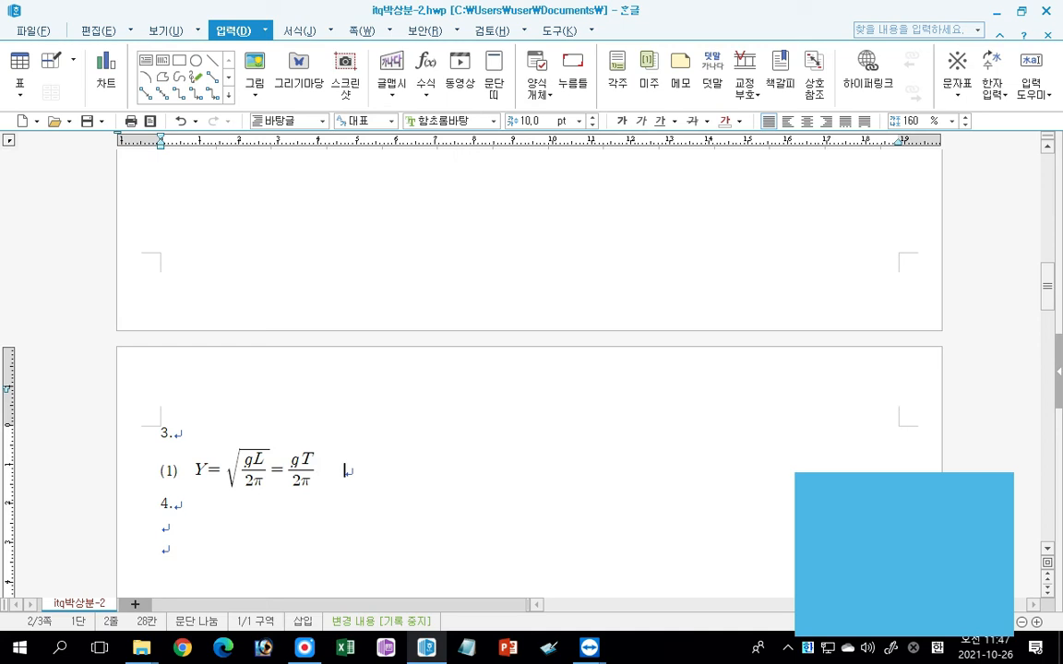
{"action": "type", "text": "2)"}
{"action": "left_click", "coordinate": [258, 461]}
{"action": "left_click", "coordinate": [318, 470]}
{"action": "left_click", "coordinate": [344, 476]}
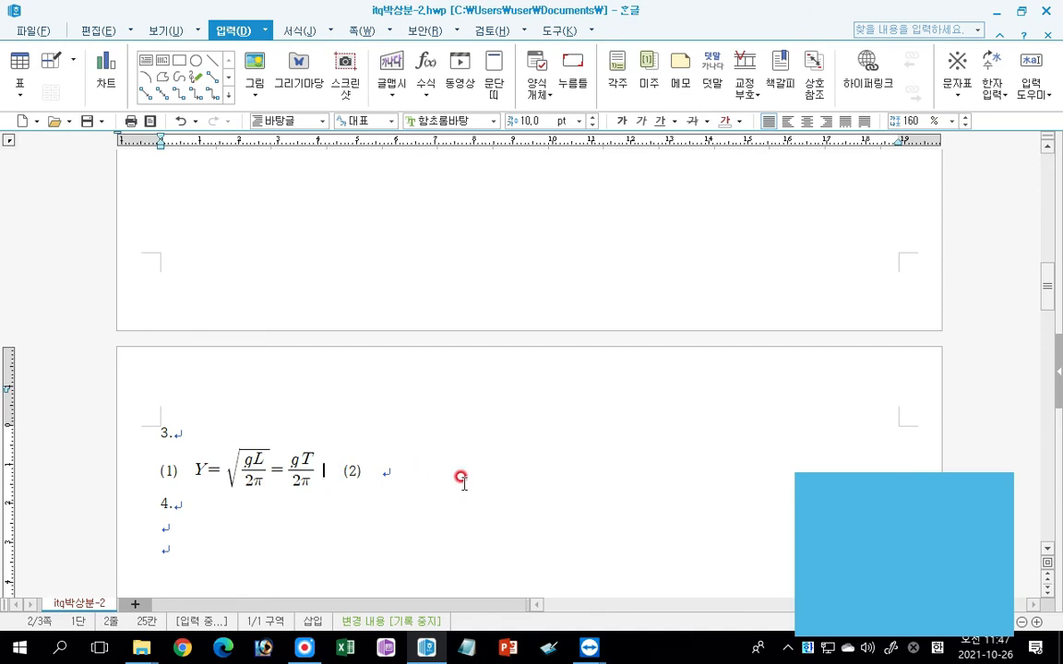
{"action": "left_click", "coordinate": [382, 473]}
{"action": "left_click", "coordinate": [356, 472]}
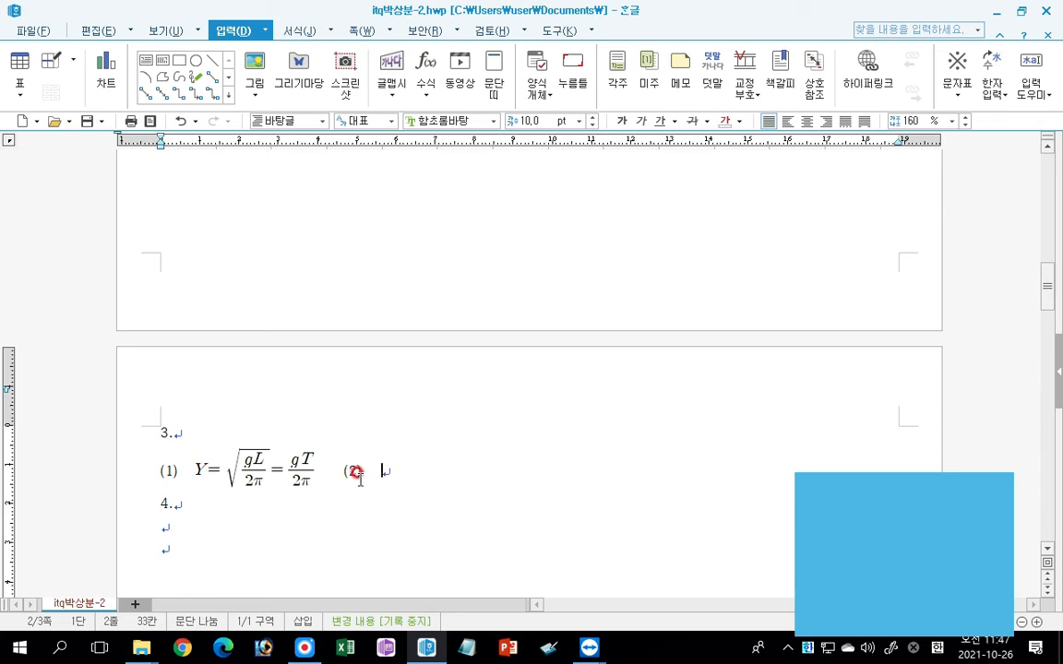
Start a new equation after "(2)" with a fraction whose numerator is a to the power of 4.
{"action": "left_click", "coordinate": [426, 64]}
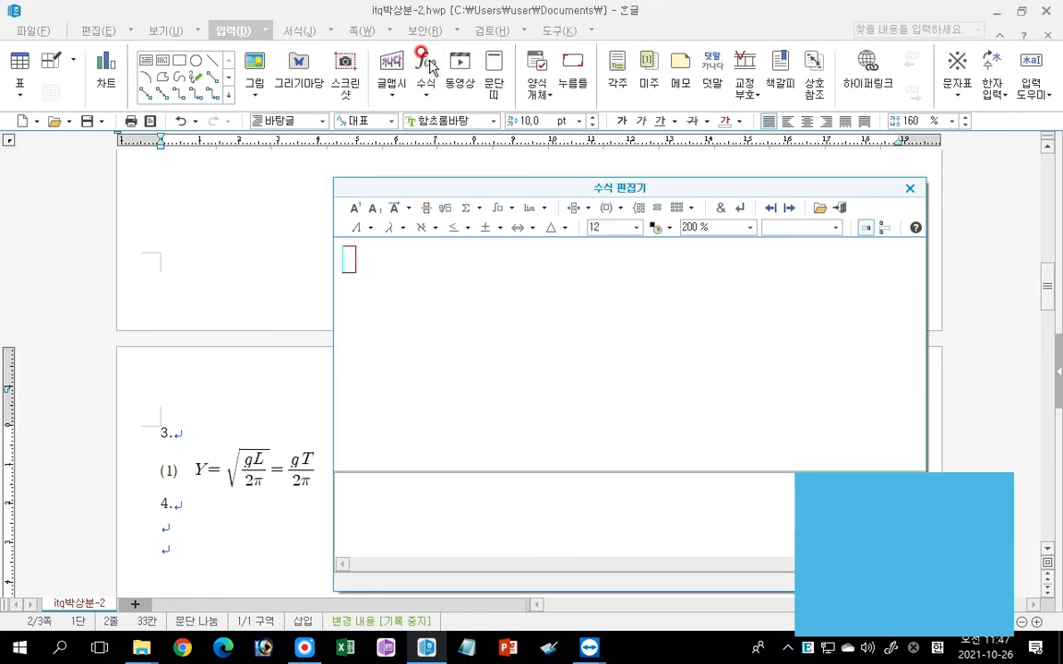
{"action": "left_click", "coordinate": [427, 210]}
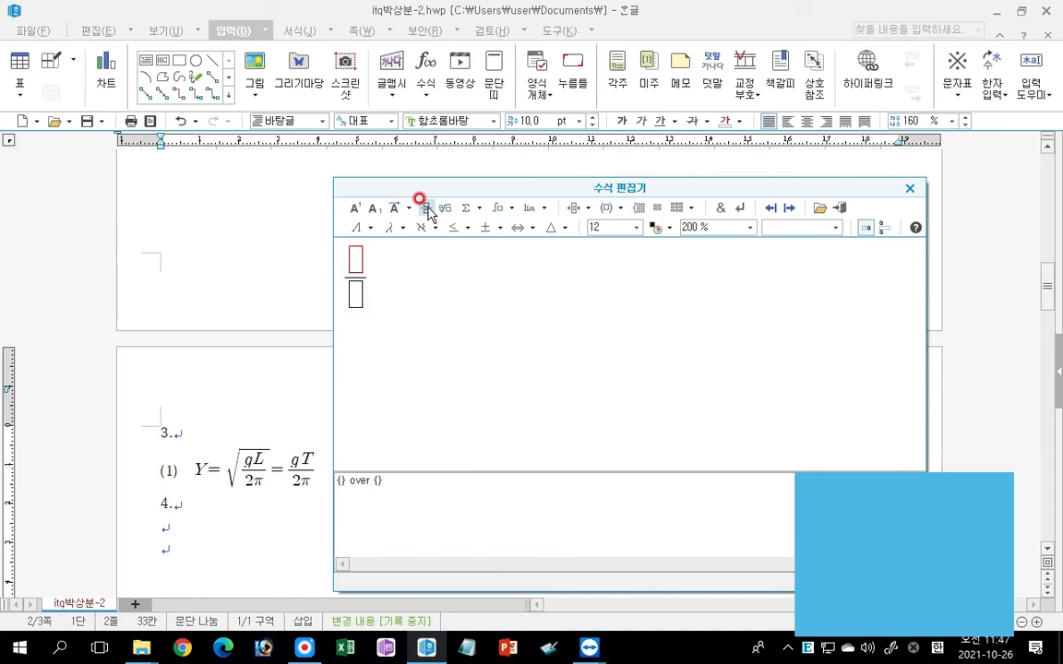
{"action": "type", "text": "a"}
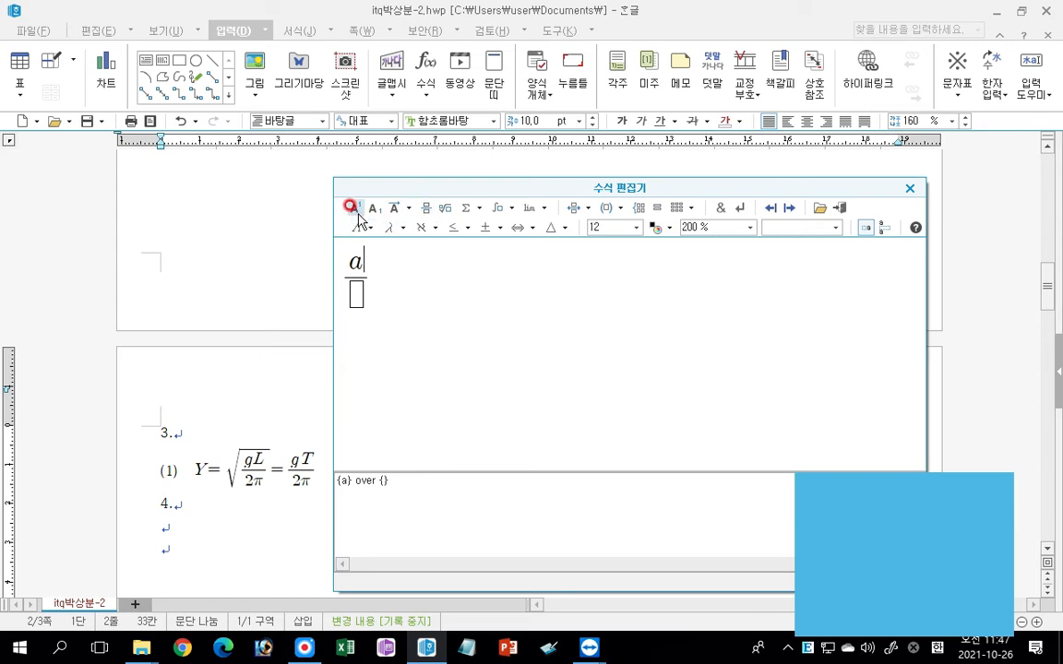
{"action": "key", "text": "ctrl"}
{"action": "left_click", "coordinate": [354, 209]}
{"action": "type", "text": "4"}
Fill the fraction's denominator with T squared.
{"action": "left_click", "coordinate": [356, 306]}
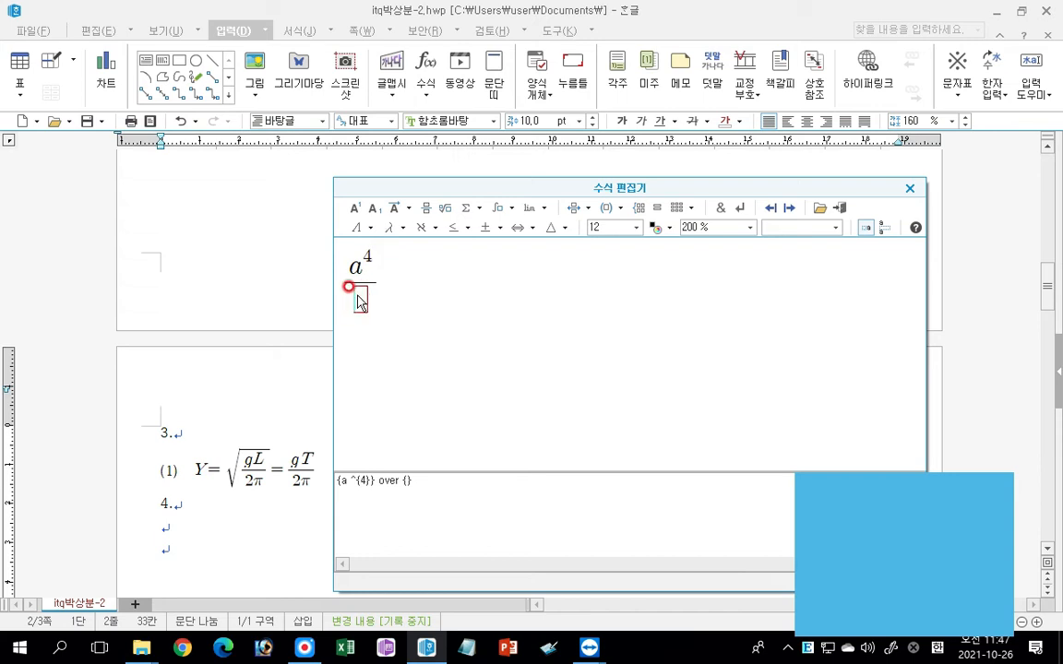
{"action": "type", "text": "T"}
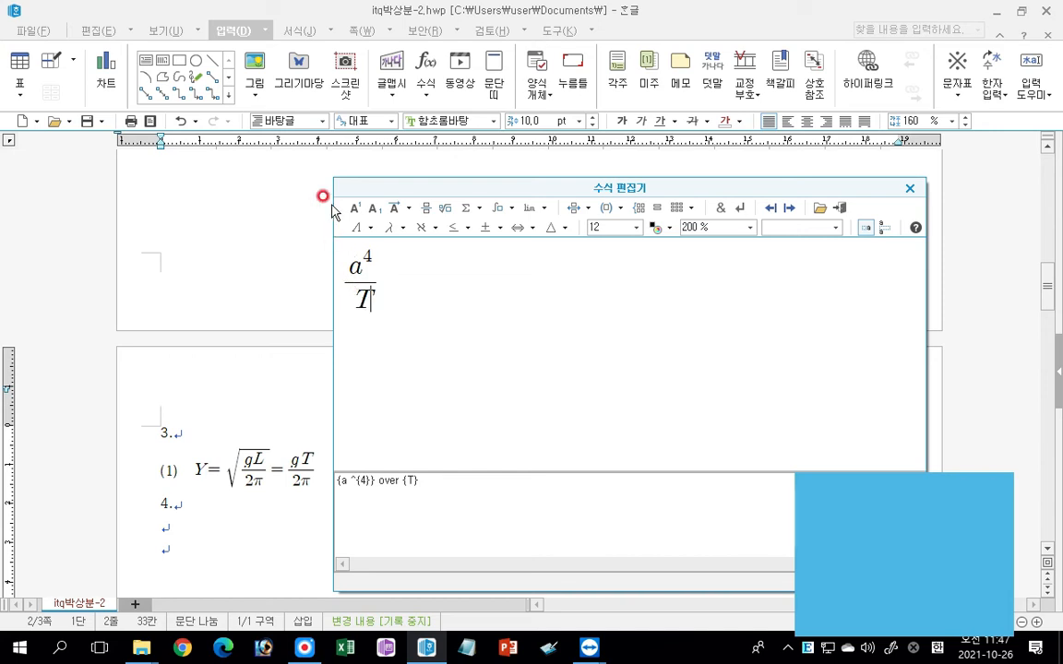
{"action": "key", "text": "ctrl"}
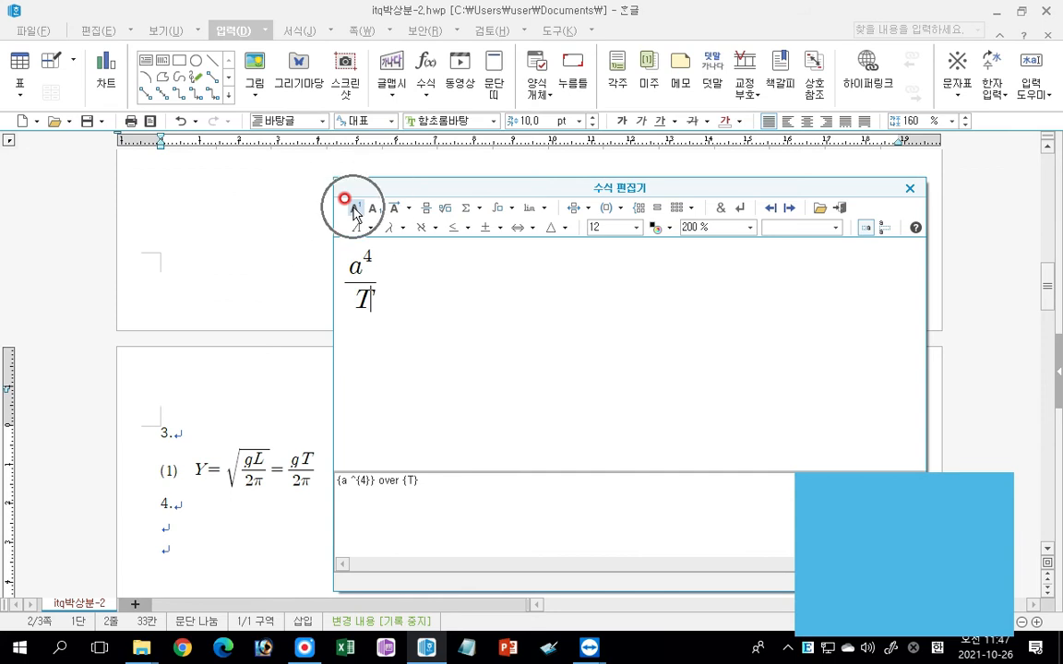
{"action": "left_click", "coordinate": [354, 209]}
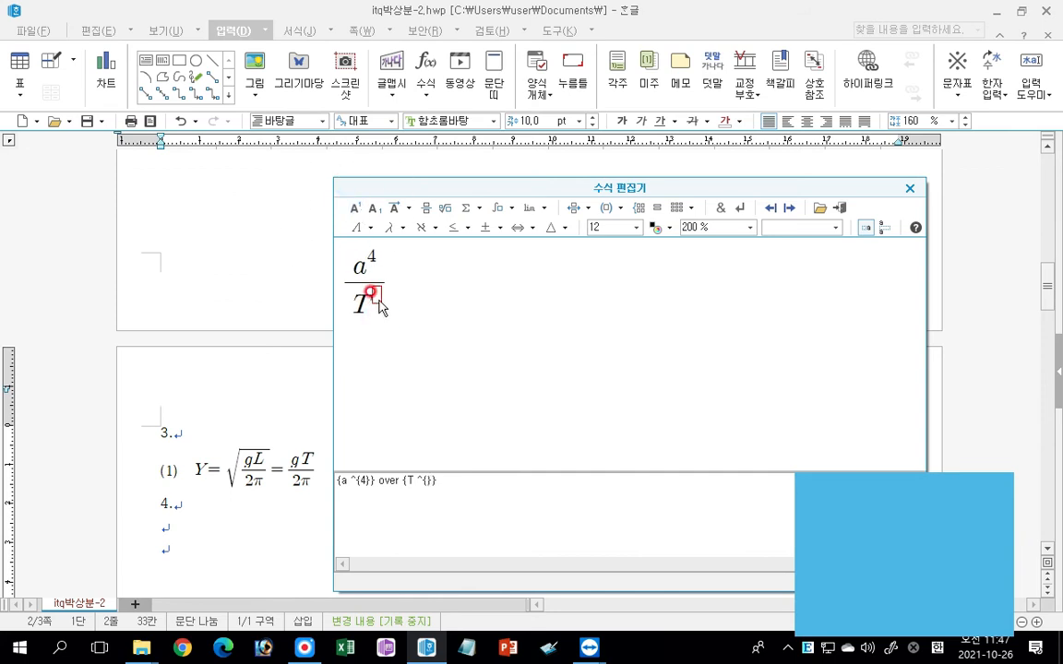
{"action": "type", "text": "2"}
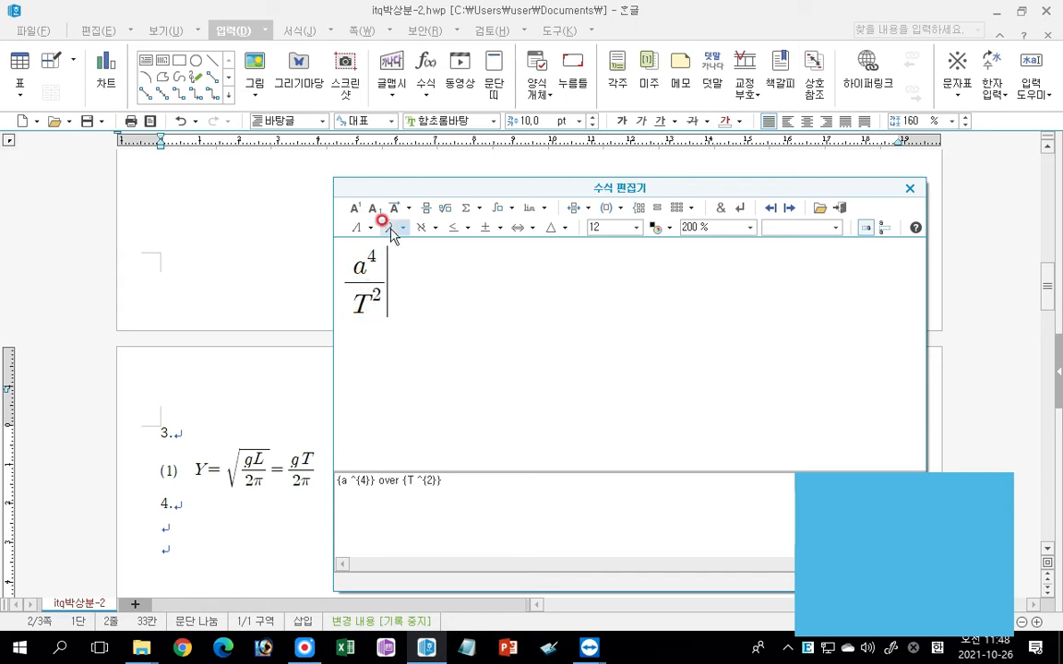
Continue the second equation with "-1=" followed by a new fraction with G as its numerator.
{"action": "type", "text": "-1="}
{"action": "left_click", "coordinate": [426, 209]}
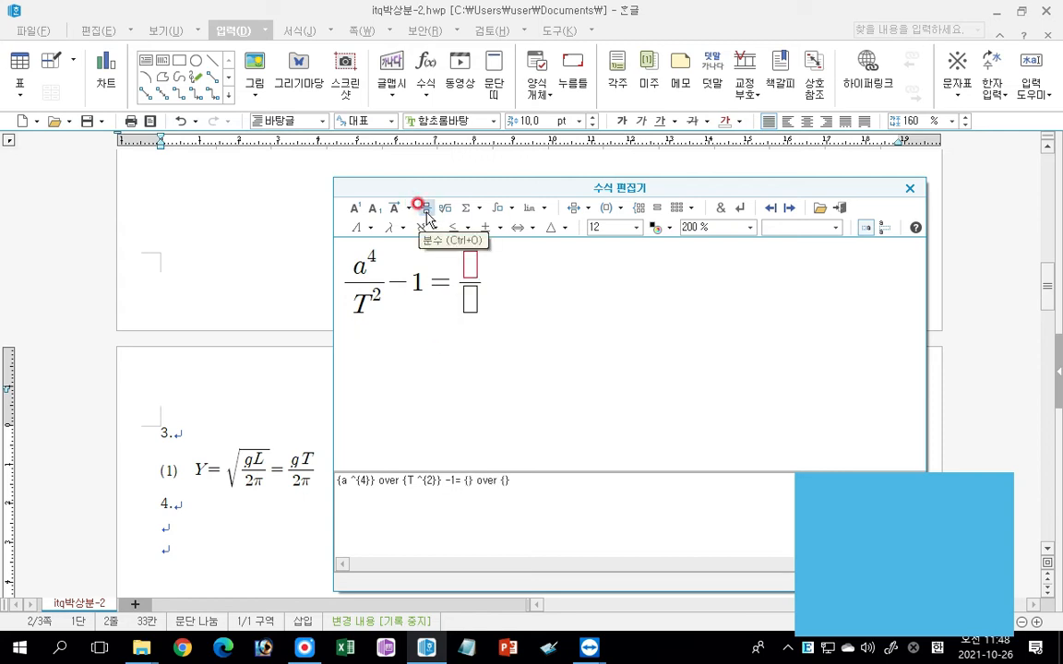
{"action": "type", "text": "G"}
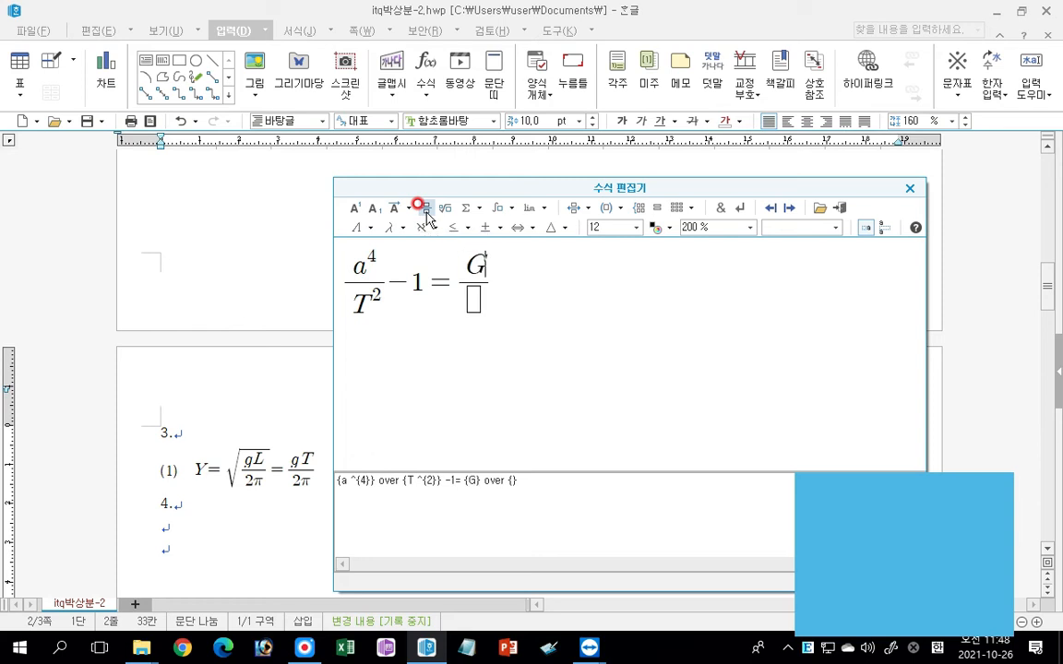
Fill the denominator of the fraction under G with 4π squared.
{"action": "key", "text": "Tab"}
{"action": "type", "text": "4"}
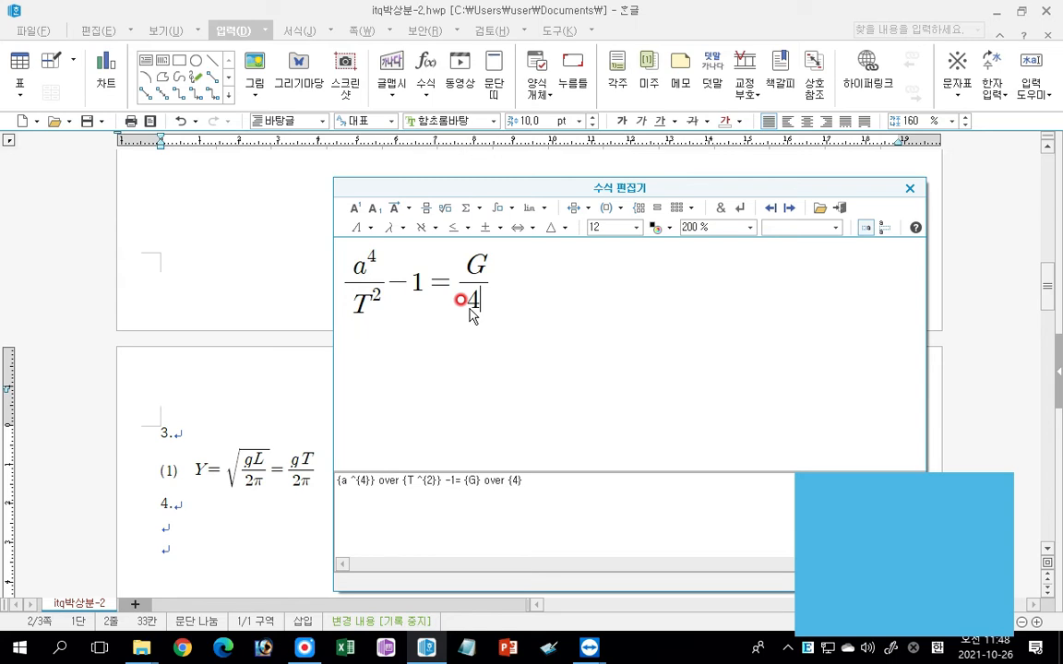
{"action": "left_click", "coordinate": [390, 227]}
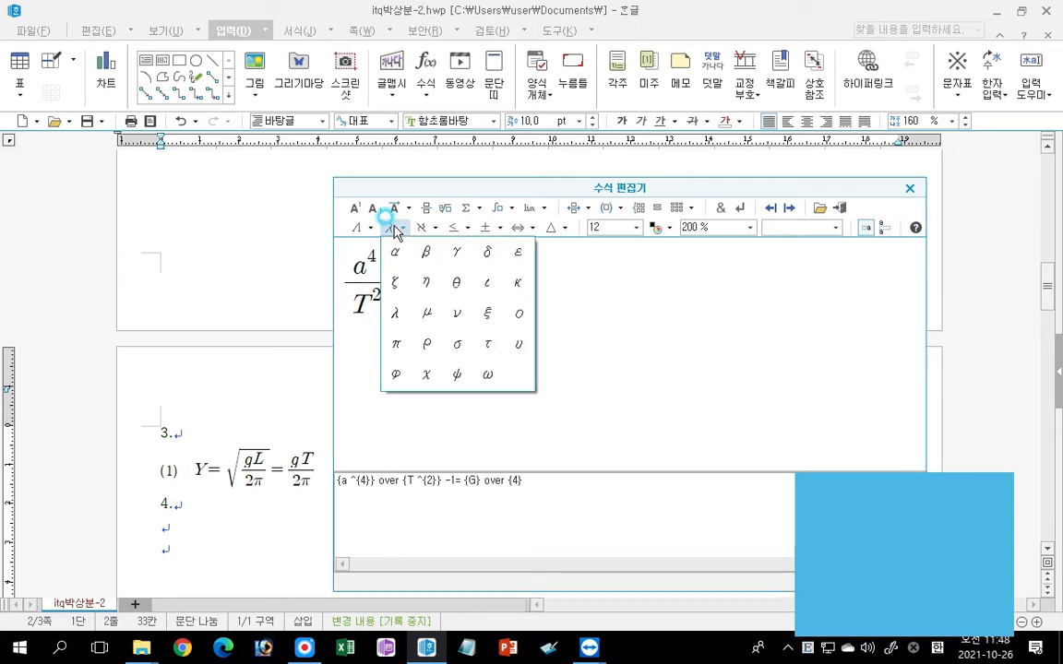
{"action": "left_click", "coordinate": [397, 344]}
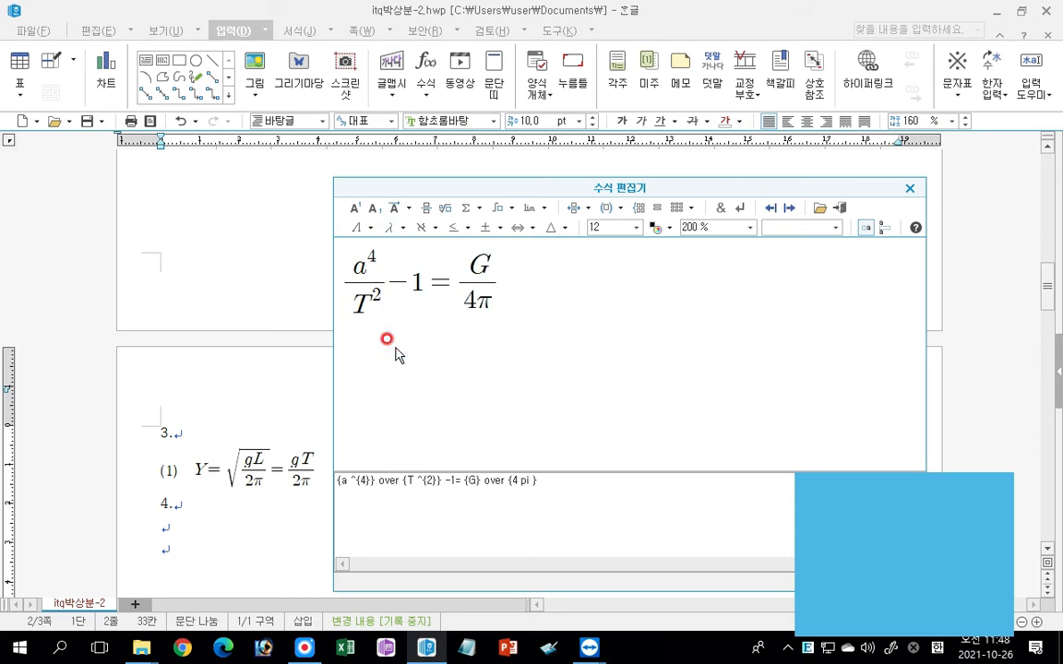
{"action": "left_click", "coordinate": [357, 208]}
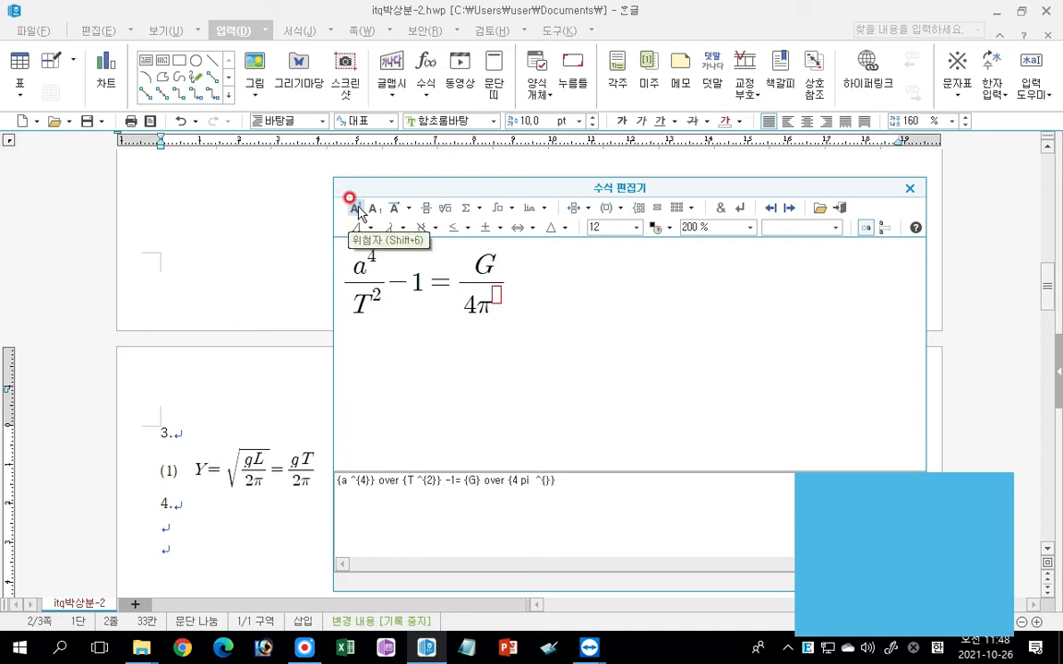
{"action": "type", "text": "2"}
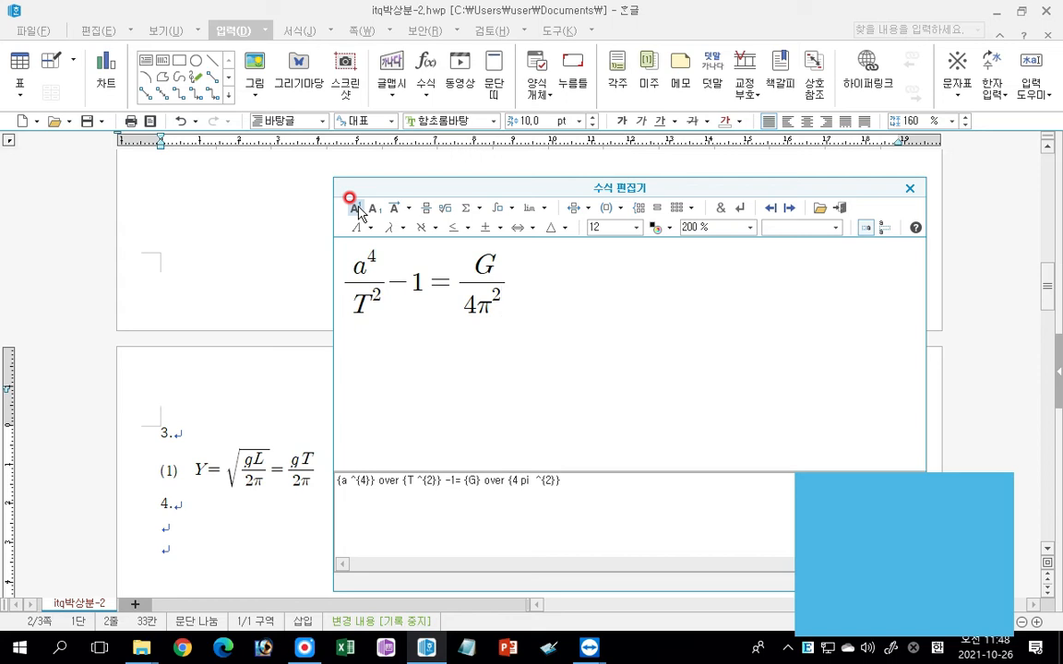
Complete the second equation with "(M+m)" after the fraction and insert it into the document.
{"action": "type", "text": "(M+"}
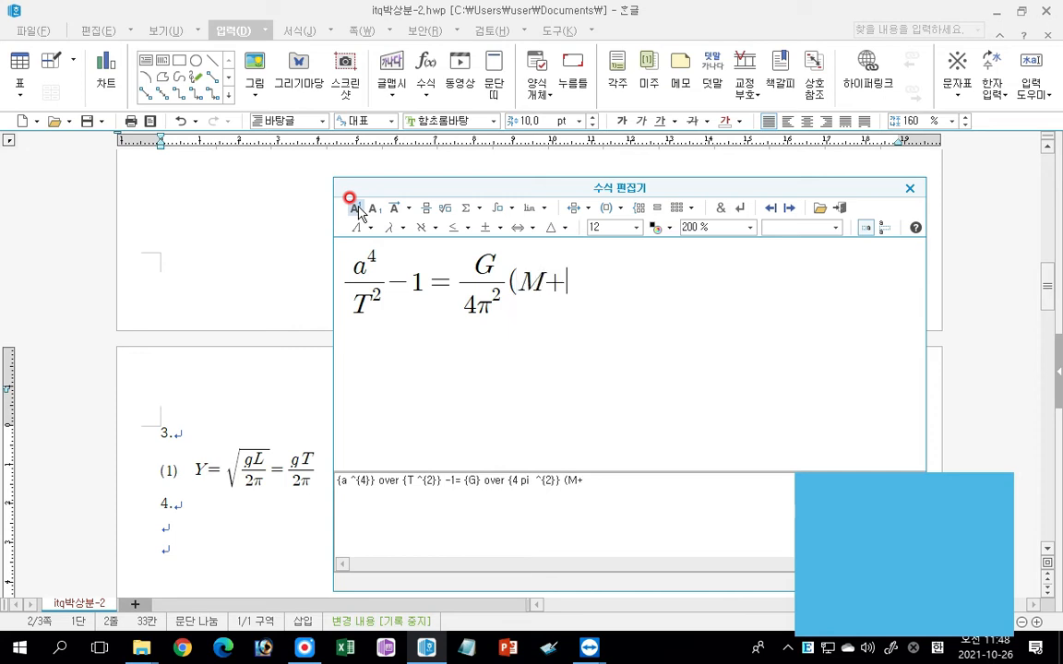
{"action": "type", "text": "m)"}
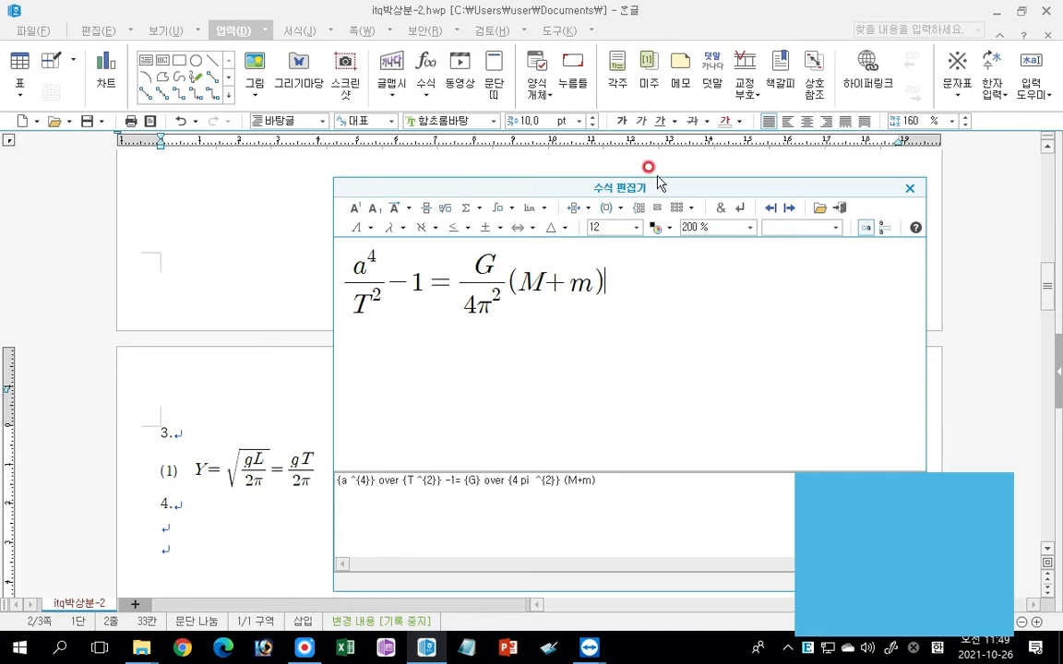
{"action": "left_click", "coordinate": [840, 210]}
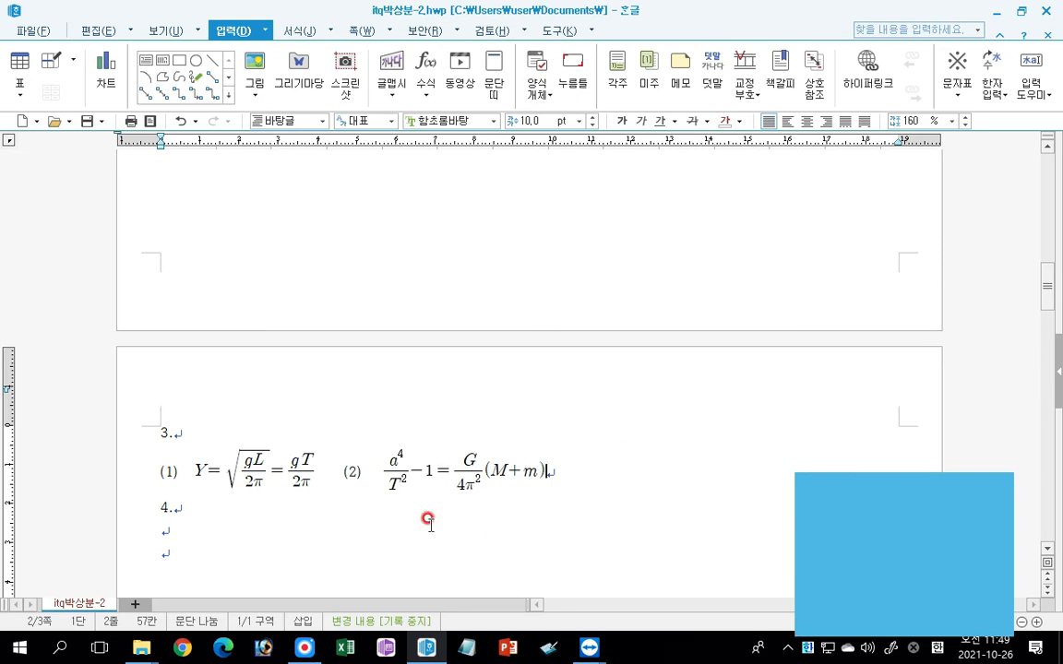
{"action": "scroll", "coordinate": [587, 573], "scroll_direction": "down", "scroll_amount": 5}
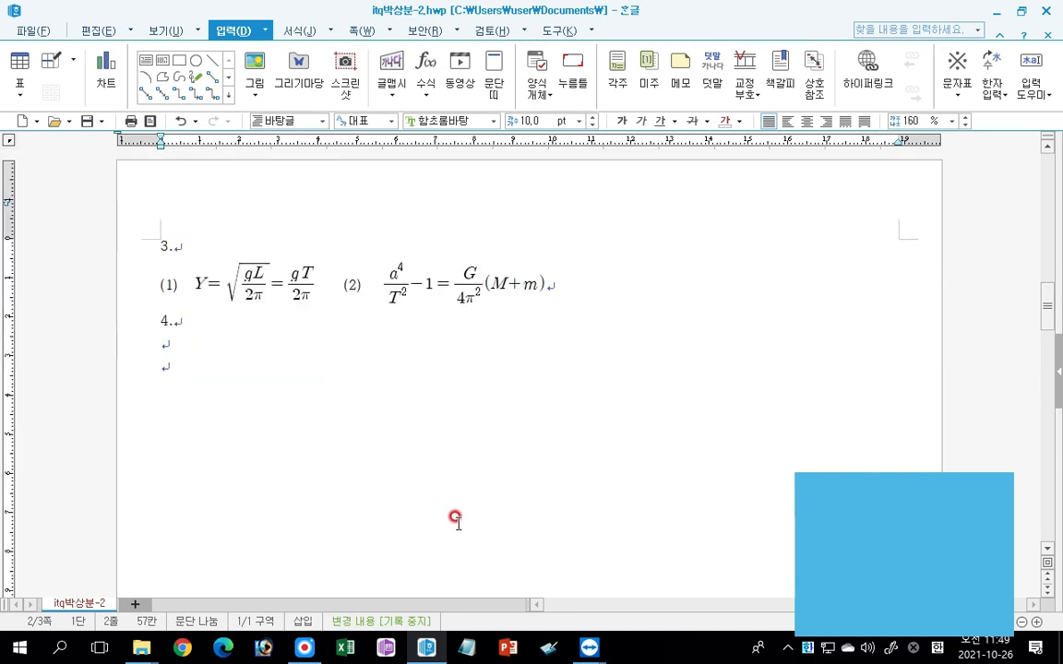
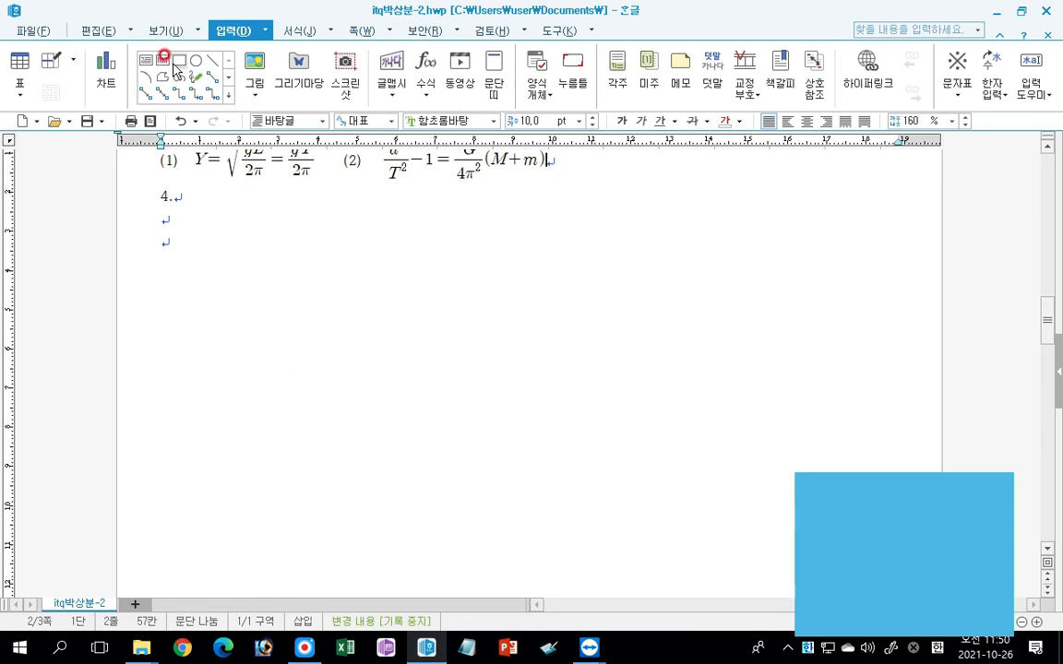
Draw a rectangle about 58 mm wide and 78 mm high in the empty area below item 4.
{"action": "left_click", "coordinate": [198, 235]}
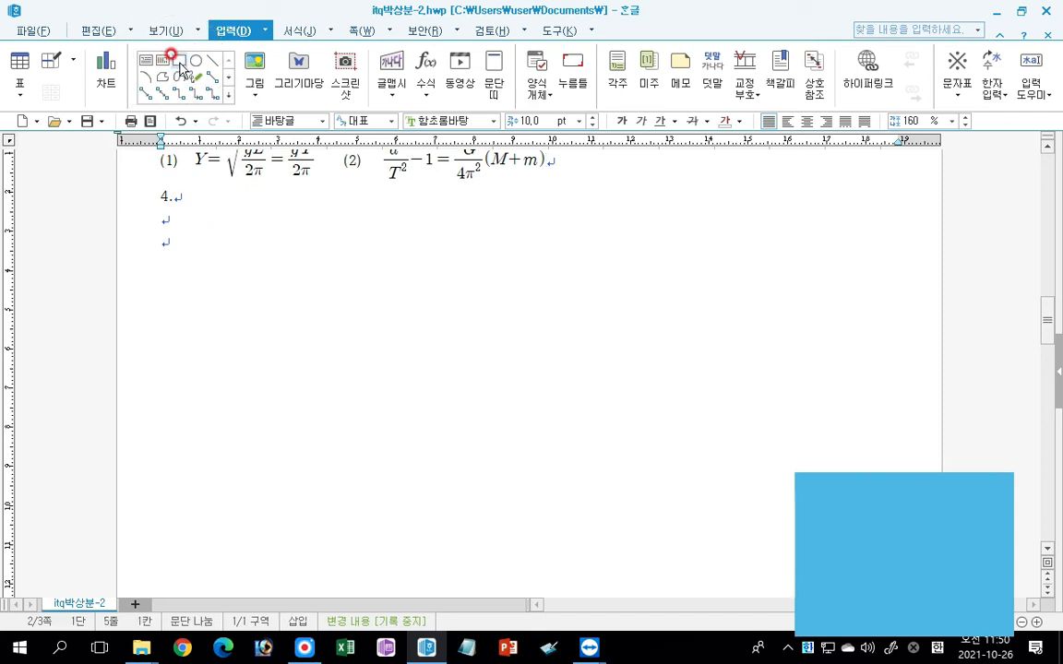
{"action": "left_click", "coordinate": [179, 61]}
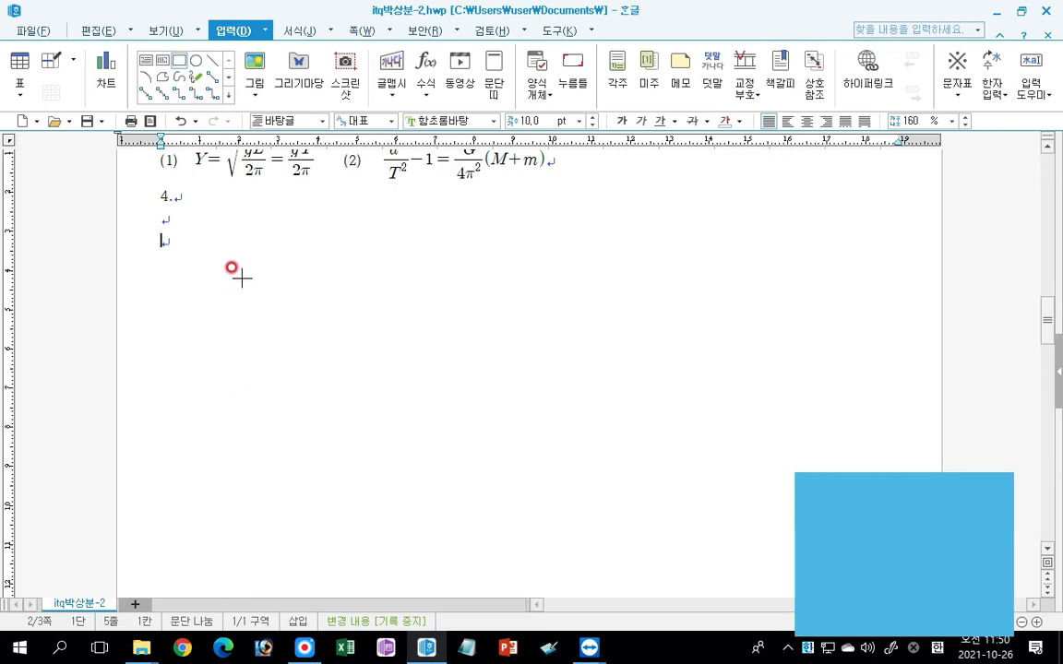
{"action": "left_click_drag", "start_coordinate": [247, 251], "coordinate": [476, 554]}
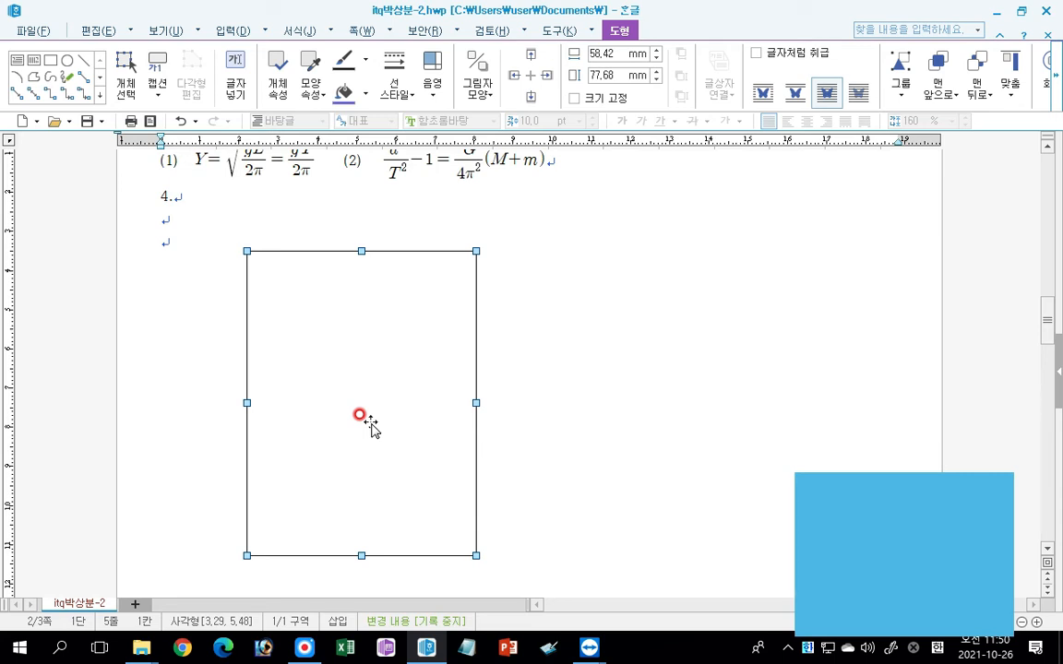
Set the rectangle's width to 125 mm and its height to 150 mm.
{"action": "key", "text": "ctrl"}
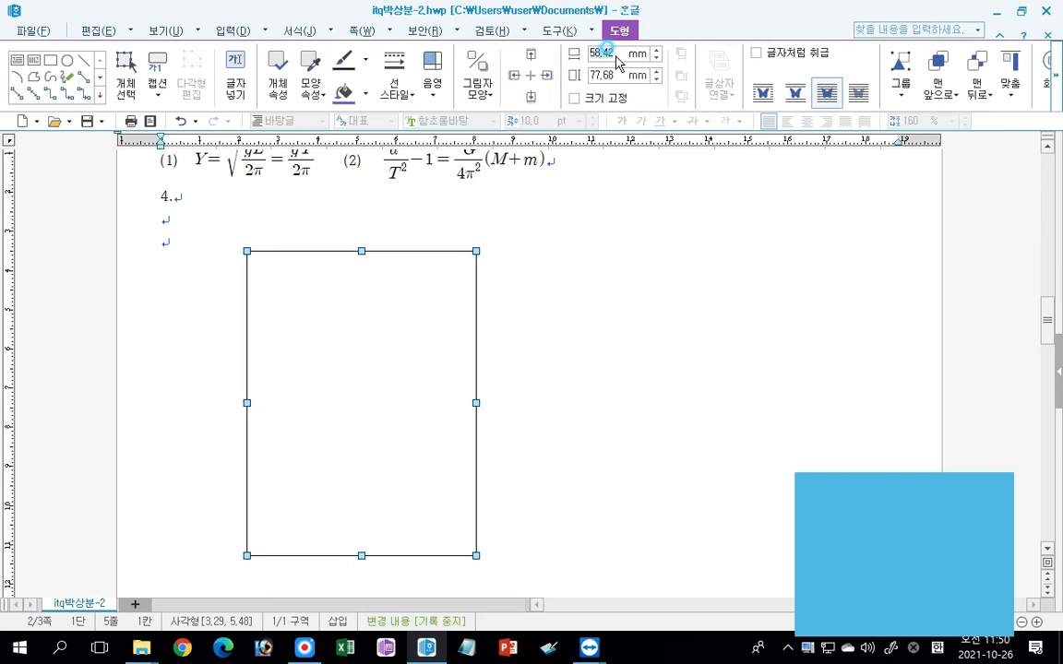
{"action": "type", "text": "125"}
{"action": "key", "text": "Return"}
{"action": "left_click", "coordinate": [603, 72]}
{"action": "type", "text": "15"}
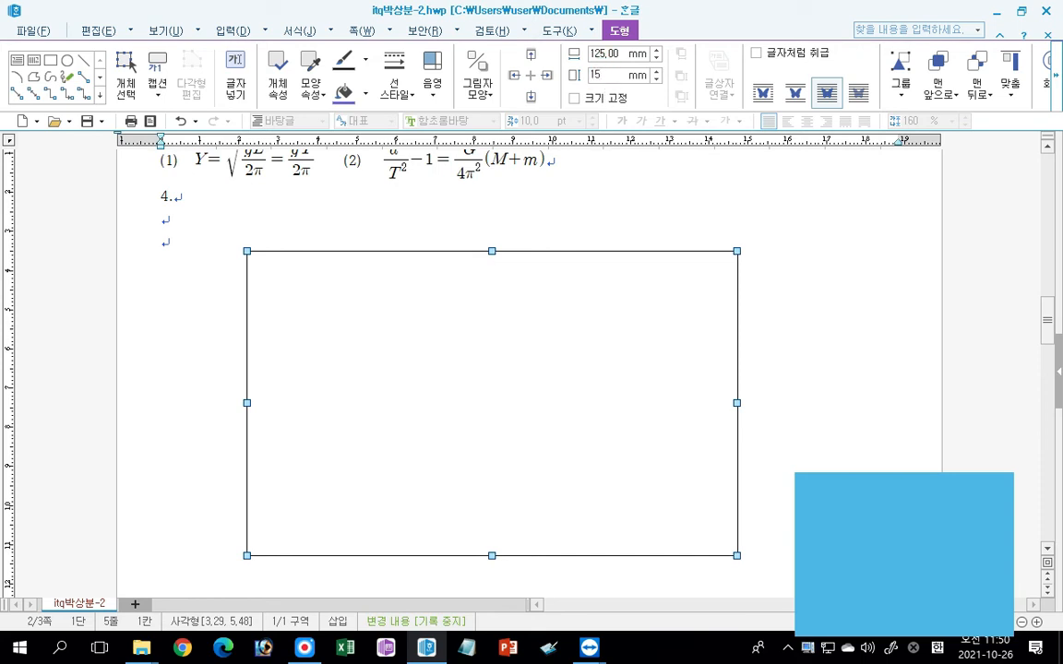
{"action": "key", "text": "Return"}
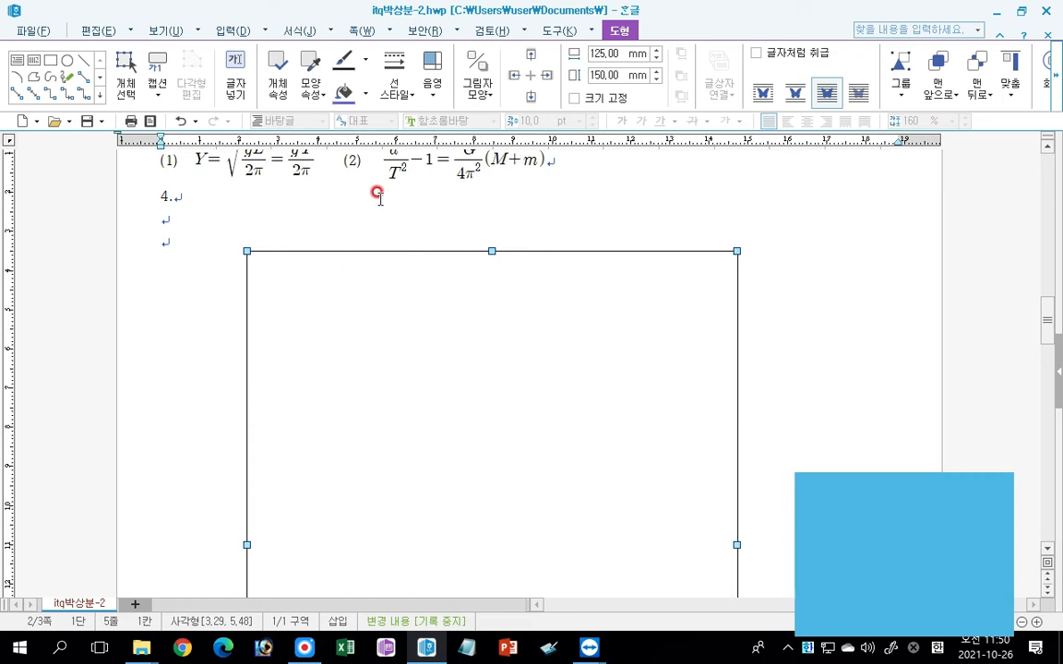
Fill the rectangle with a light purple colour and lock its size.
{"action": "left_click", "coordinate": [368, 104]}
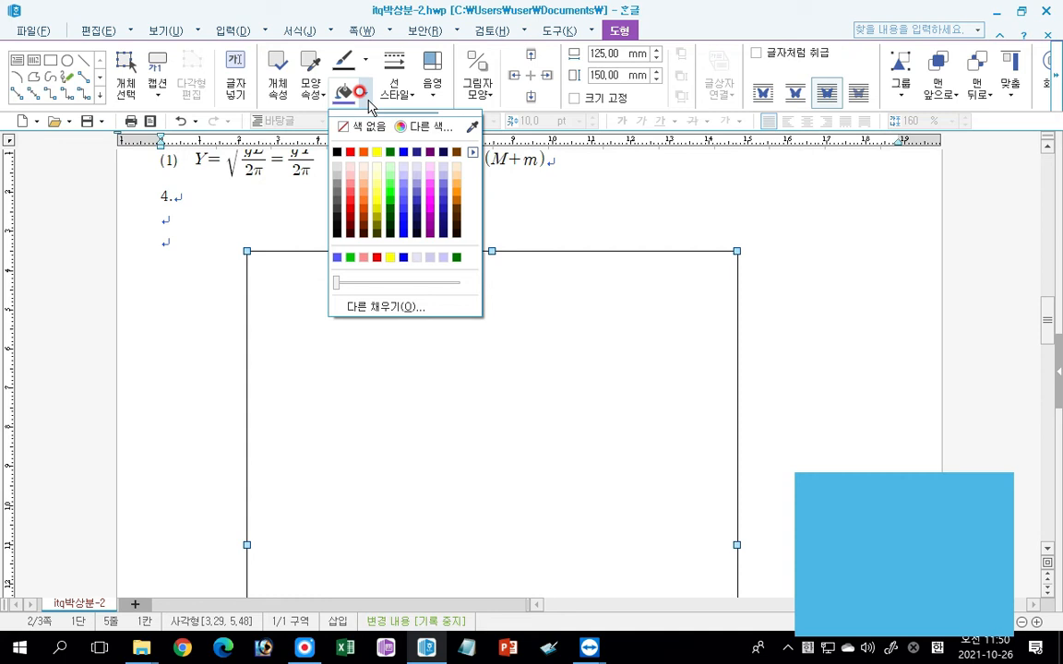
{"action": "left_click", "coordinate": [410, 176]}
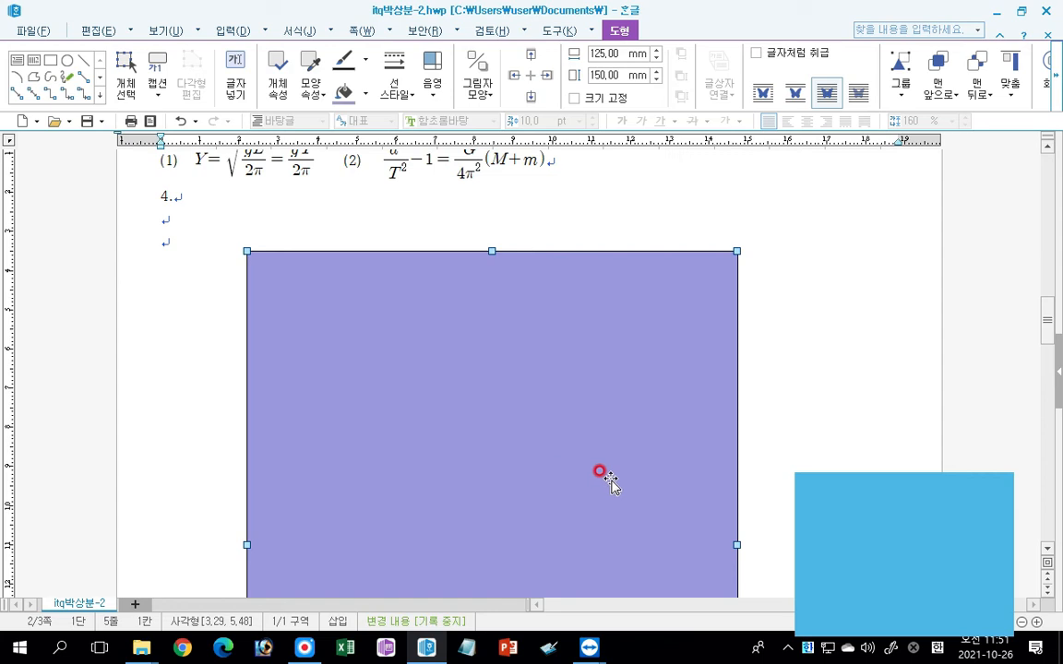
{"action": "scroll", "coordinate": [669, 443], "scroll_direction": "down", "scroll_amount": 3}
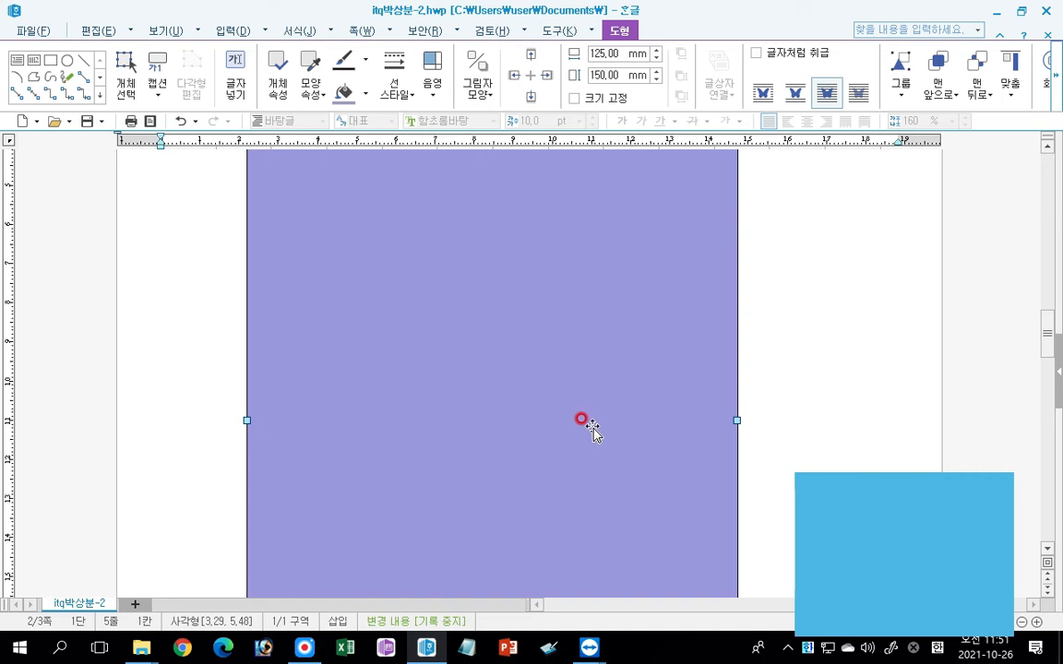
{"action": "scroll", "coordinate": [592, 429], "scroll_direction": "up", "scroll_amount": 2}
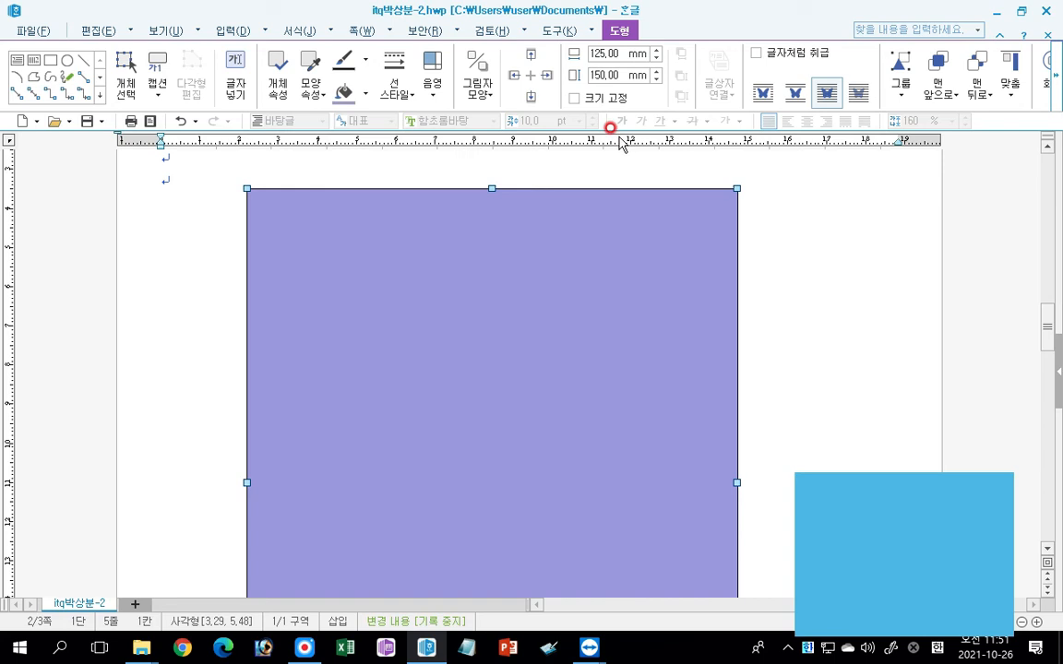
{"action": "left_click", "coordinate": [574, 99]}
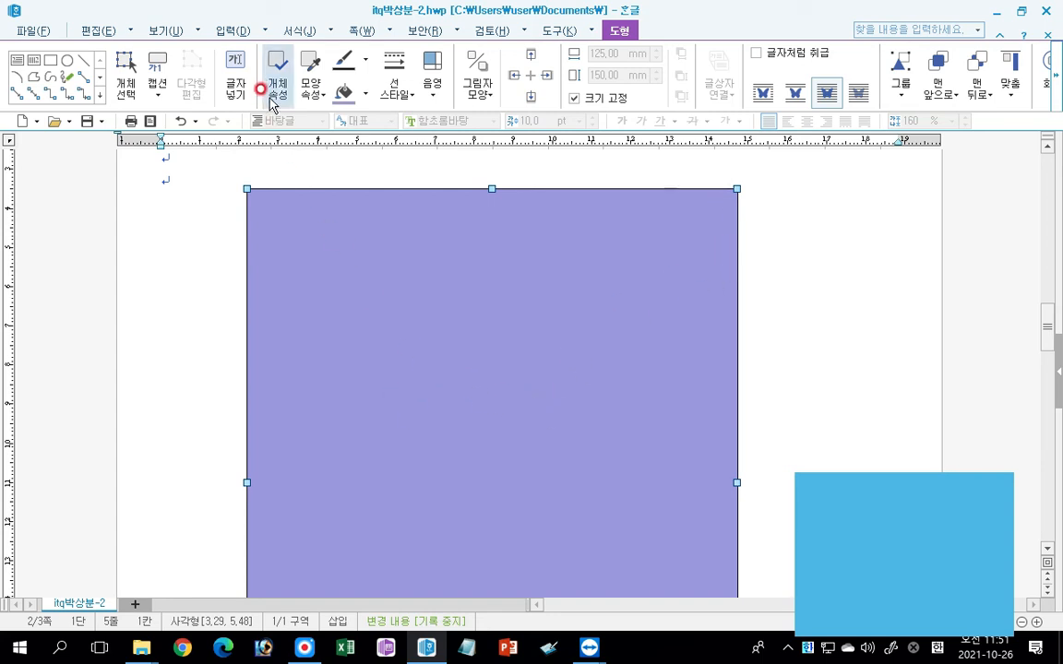
Give the rectangle rounded corners (둥근 모양) and shift the shape slightly to the right and up.
{"action": "double_click", "coordinate": [439, 307]}
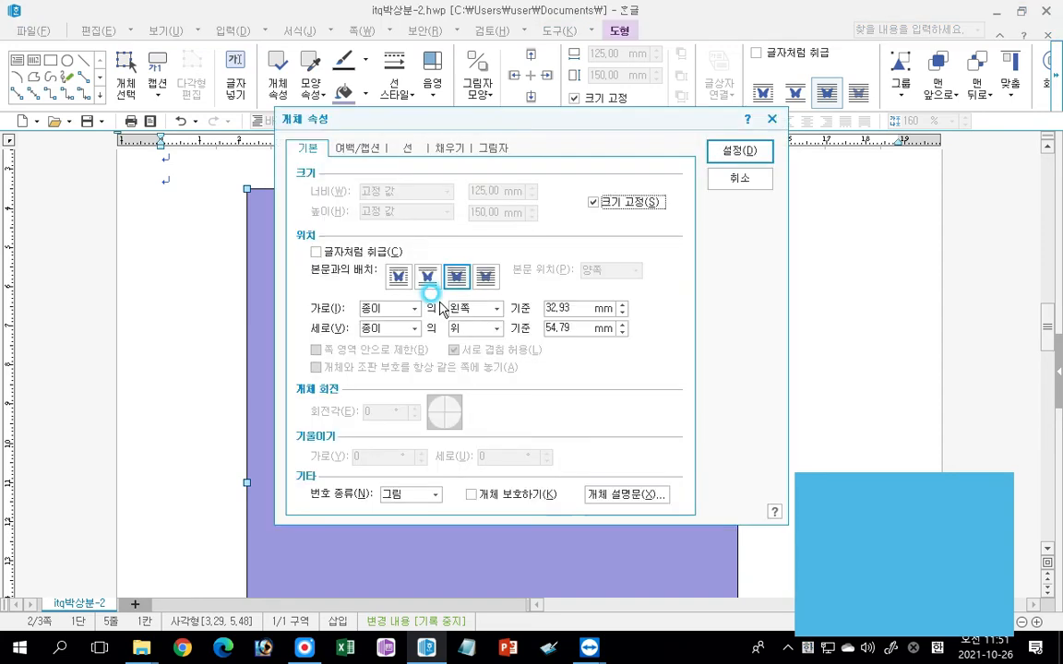
{"action": "left_click", "coordinate": [405, 145]}
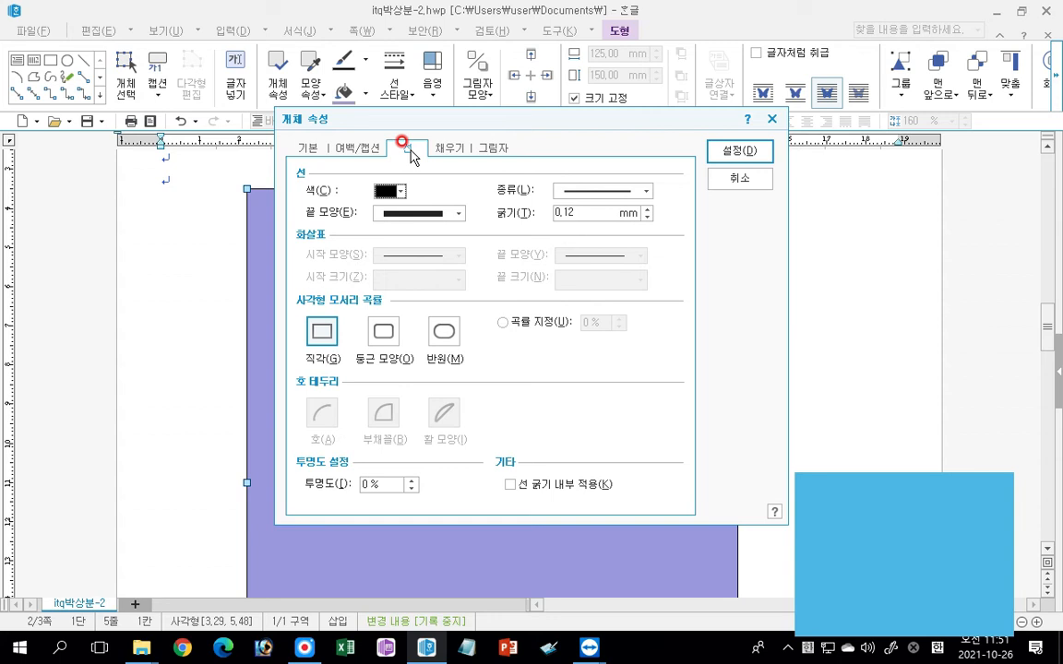
{"action": "left_click", "coordinate": [379, 329]}
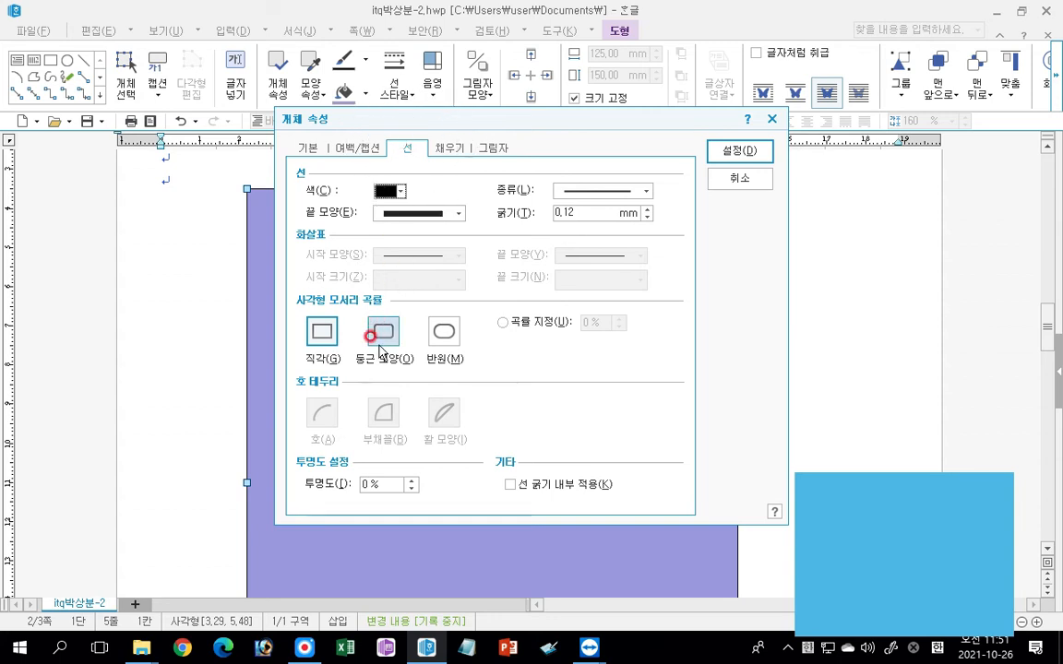
{"action": "left_click", "coordinate": [737, 149]}
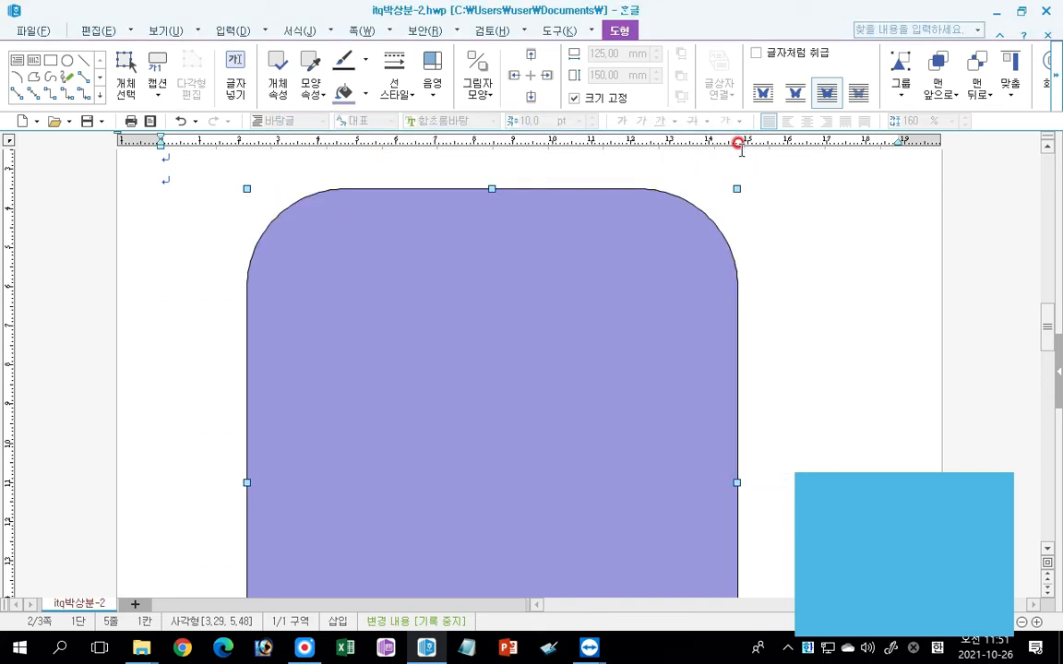
{"action": "left_click_drag", "start_coordinate": [488, 309], "coordinate": [516, 326]}
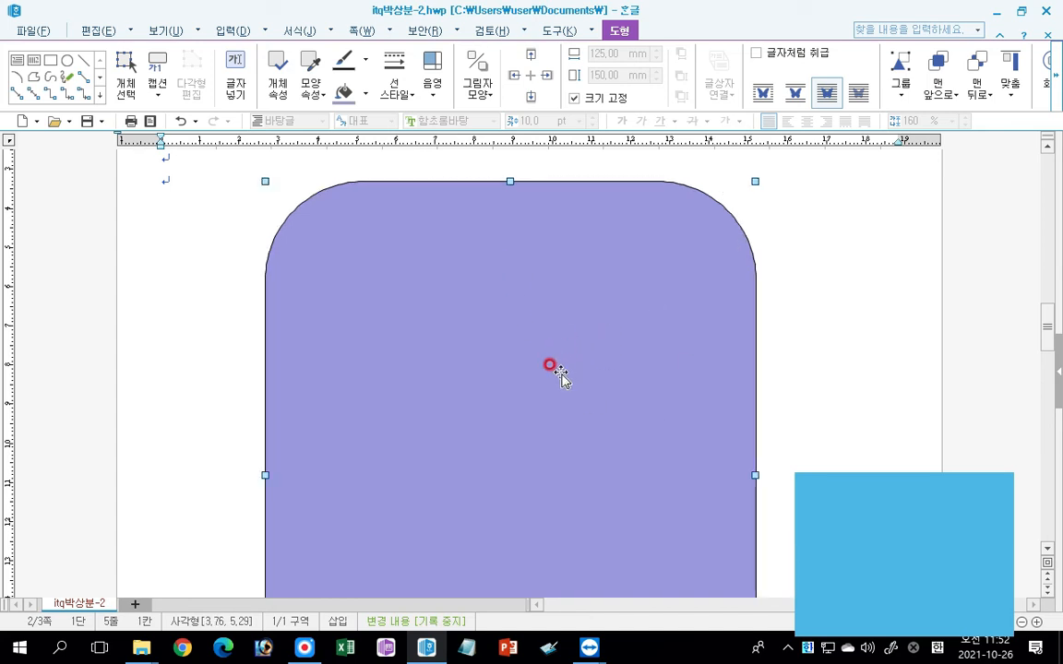
Add a text box about 78 mm by 19 mm over the rounded rectangle's upper edge, containing "안전산업 마켓 플레이스".
{"action": "scroll", "coordinate": [557, 360], "scroll_direction": "up", "scroll_amount": 1}
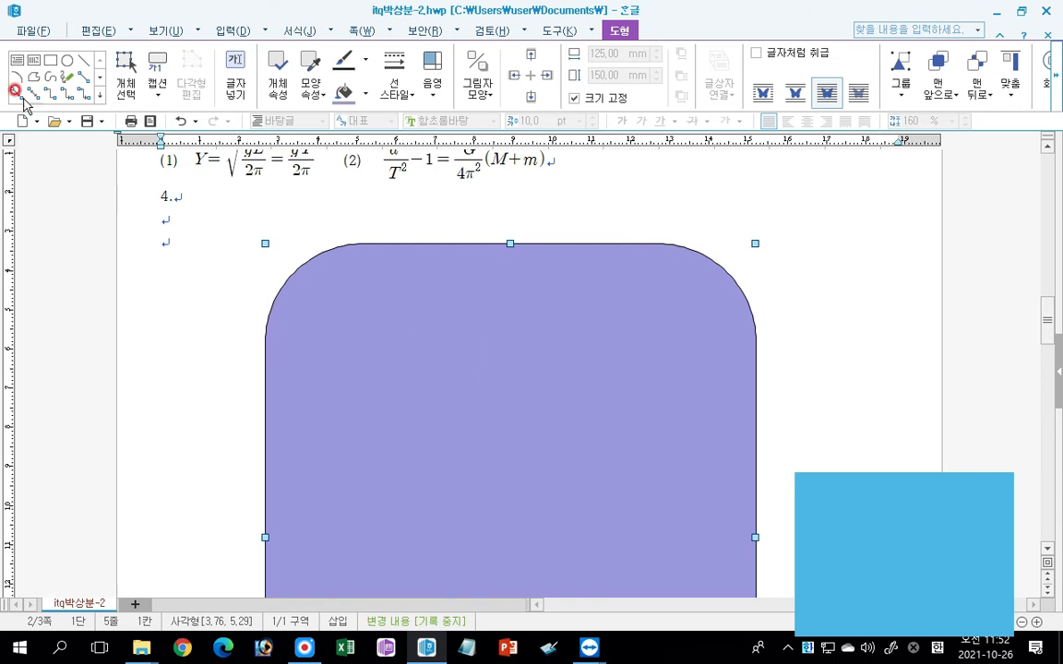
{"action": "left_click", "coordinate": [16, 62]}
{"action": "left_click", "coordinate": [16, 62]}
{"action": "left_click", "coordinate": [18, 64]}
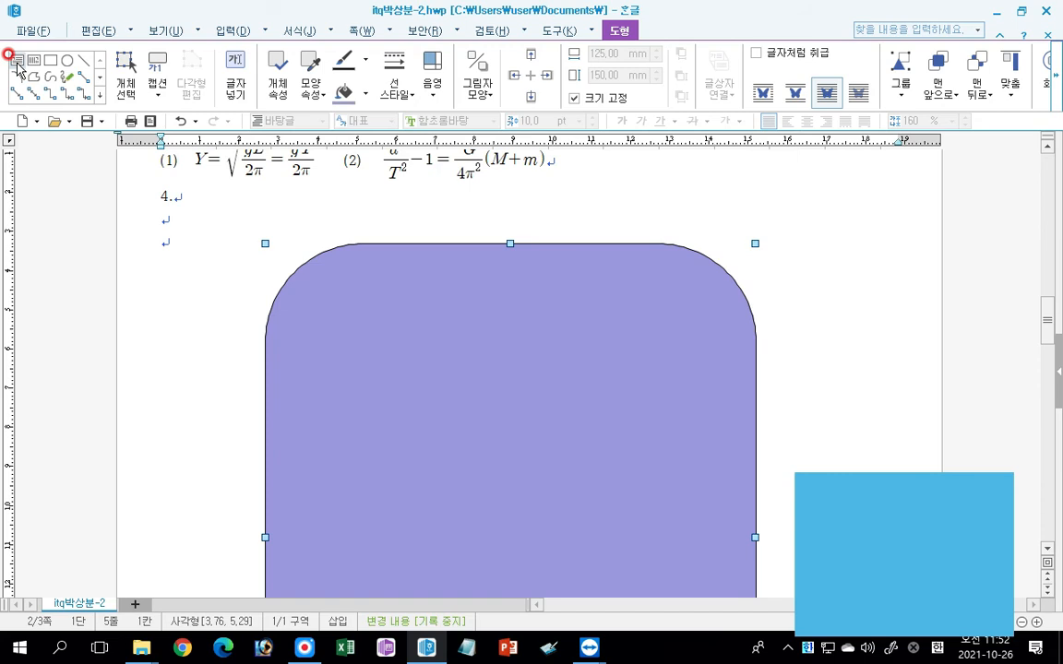
{"action": "left_click", "coordinate": [16, 65]}
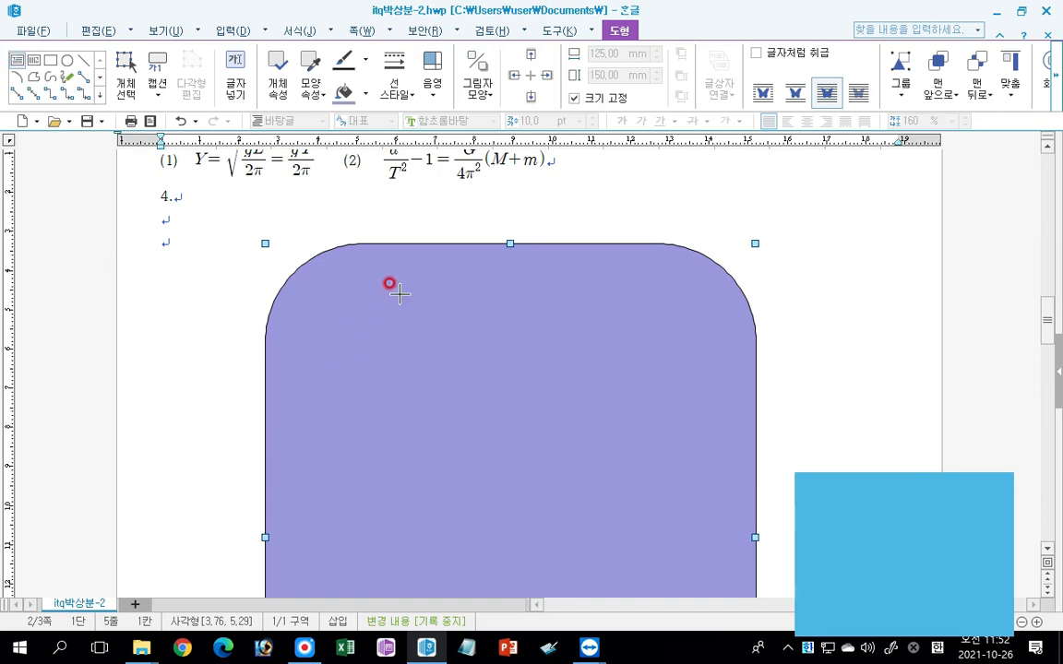
{"action": "left_click_drag", "start_coordinate": [347, 215], "coordinate": [652, 292]}
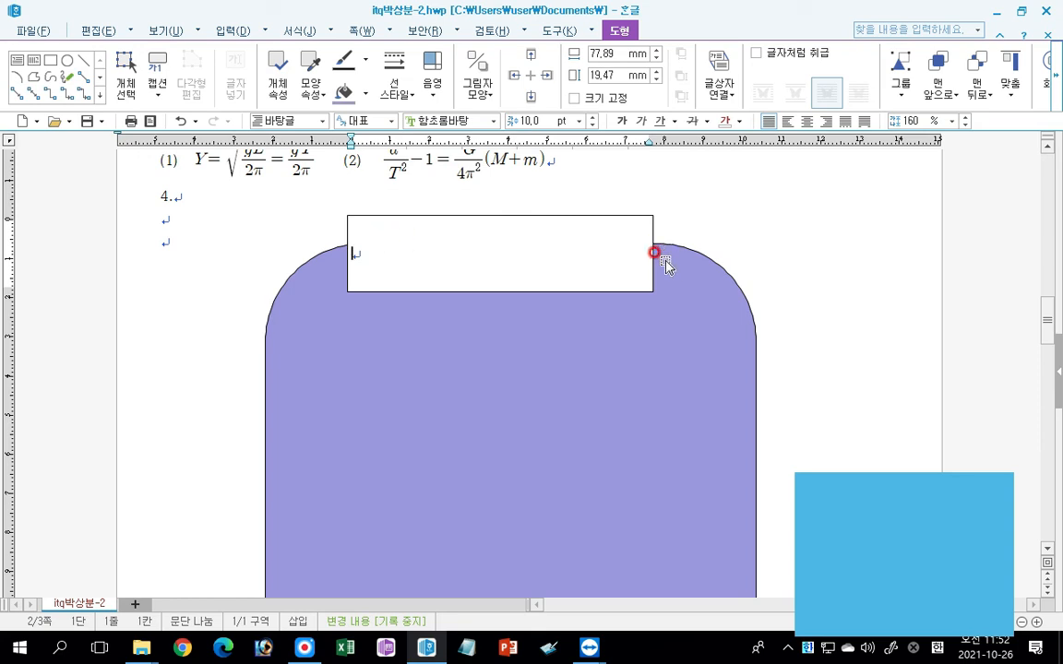
{"action": "type", "text": "안전산ㅇ"}
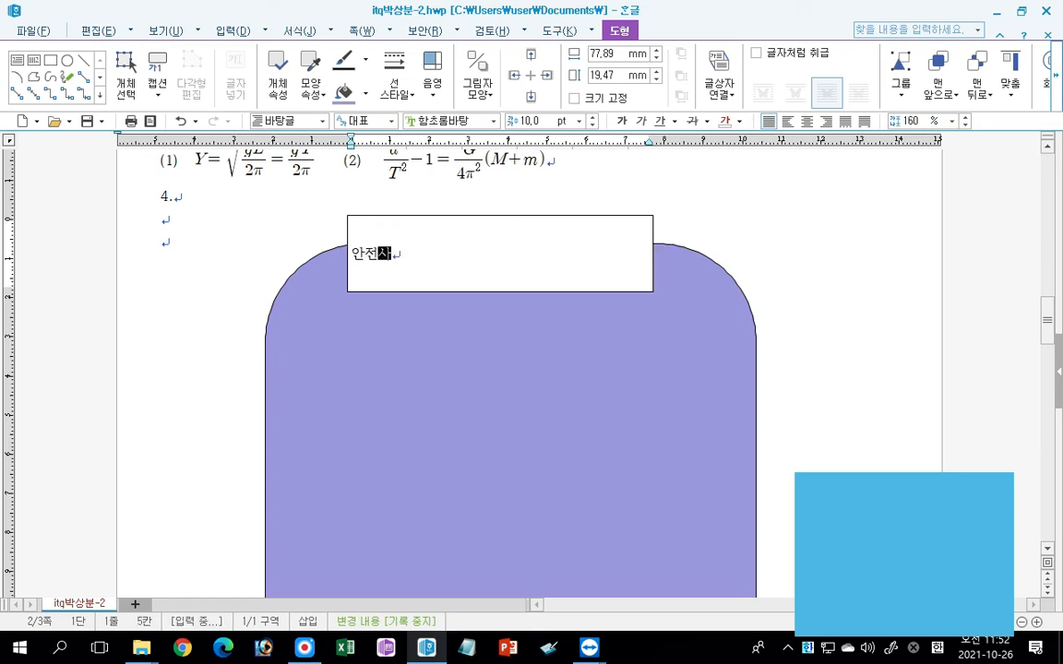
{"action": "type", "text": "업 마켓 "}
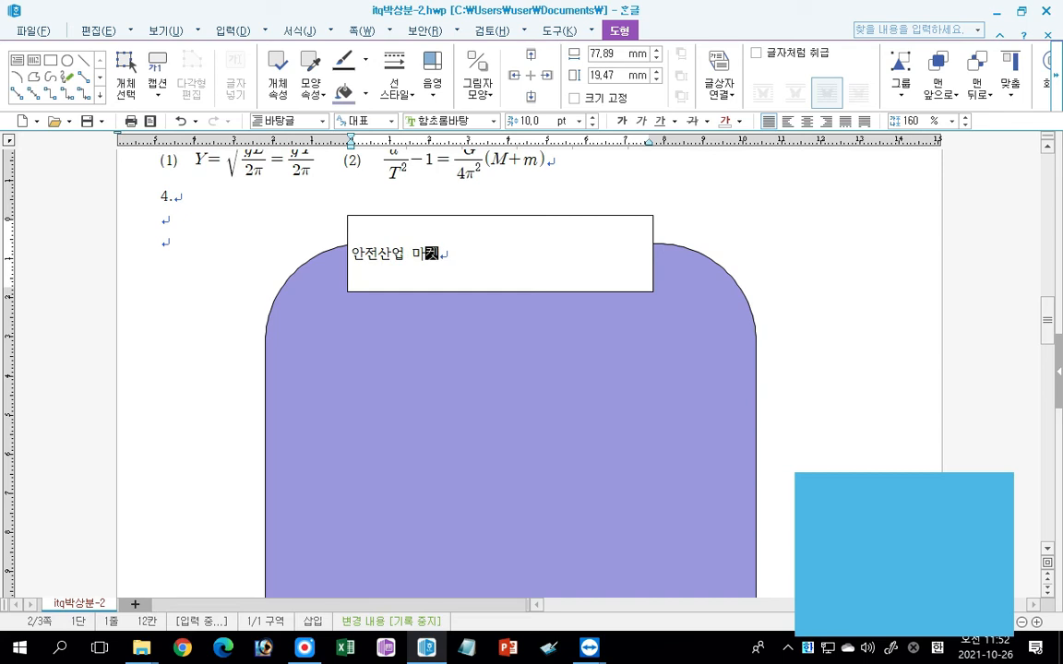
{"action": "type", "text": "플레이스"}
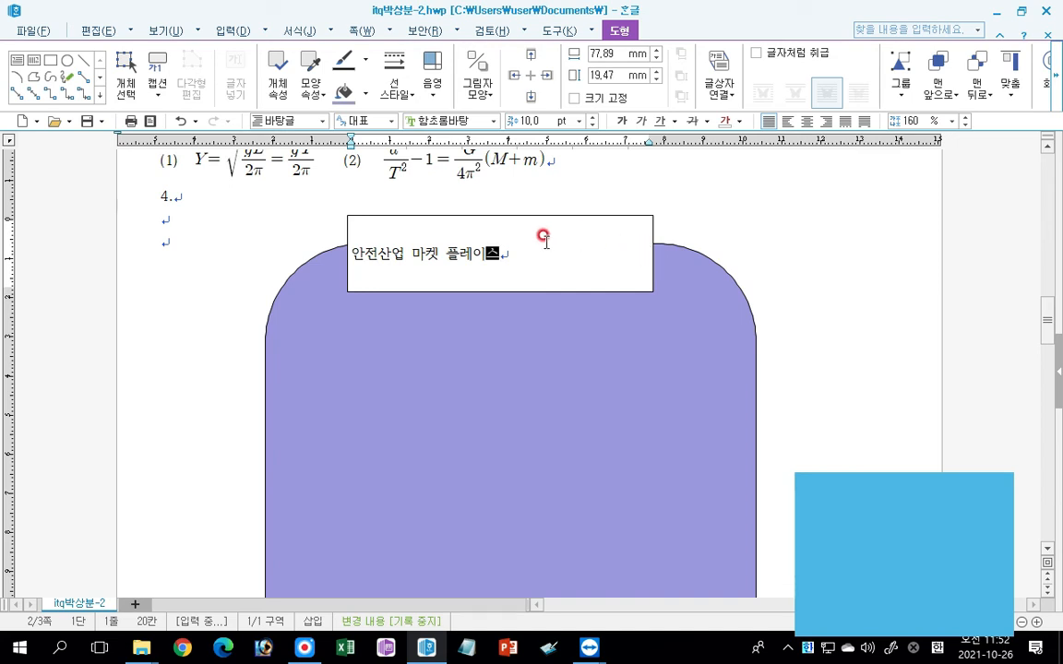
Resize the title text box to 110 mm wide and 15 mm high and fill it with blue.
{"action": "left_click", "coordinate": [489, 222]}
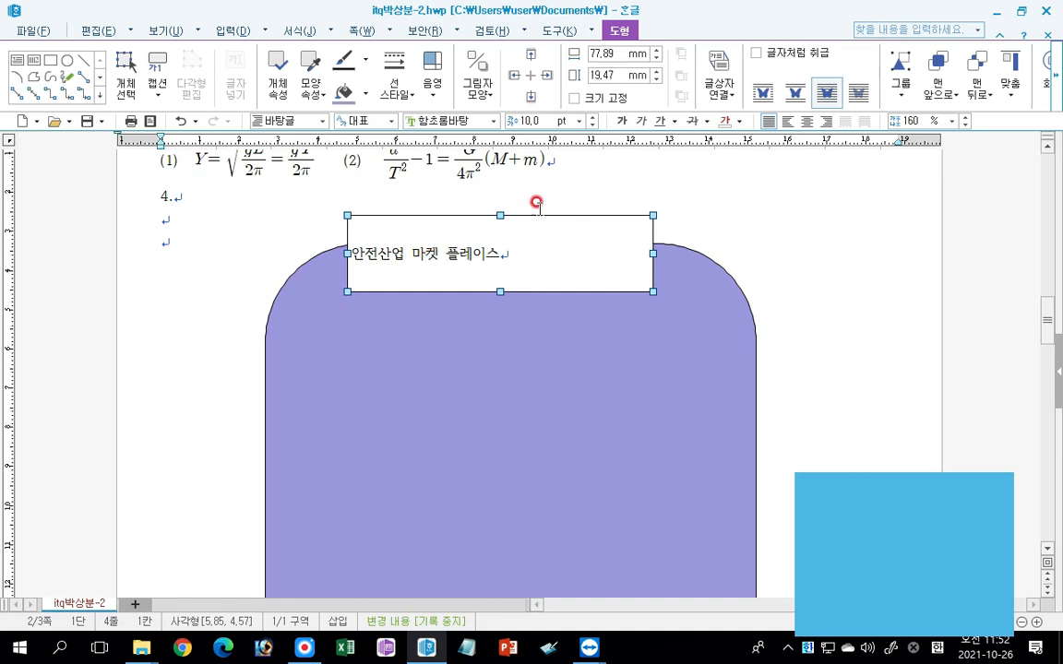
{"action": "type", "text": "110"}
{"action": "key", "text": "Return"}
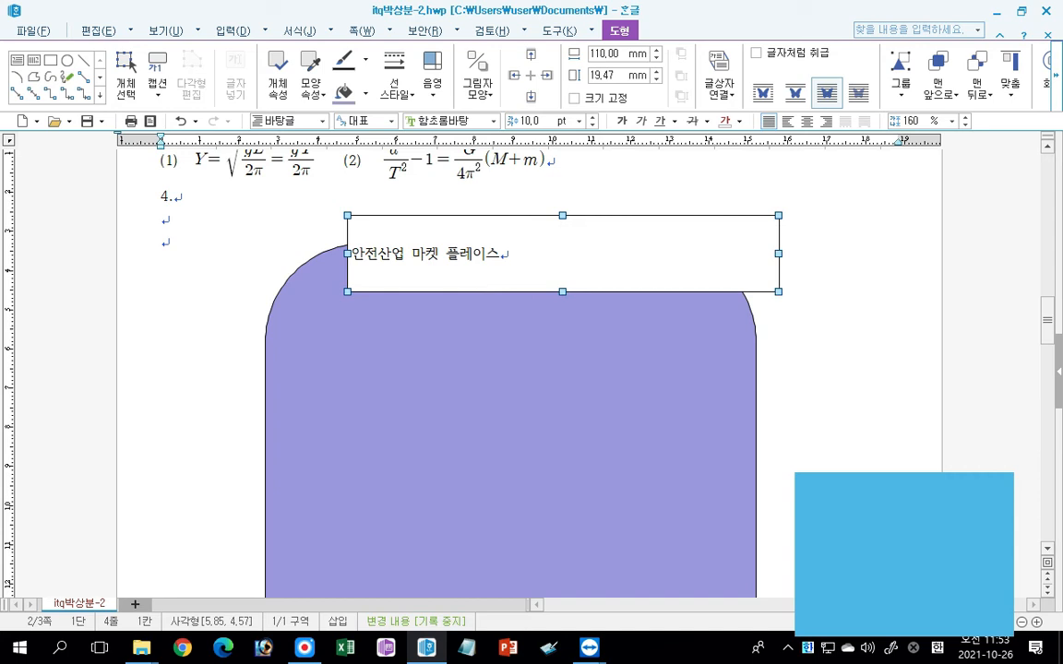
{"action": "left_click", "coordinate": [614, 74]}
{"action": "type", "text": "15"}
{"action": "key", "text": "Return"}
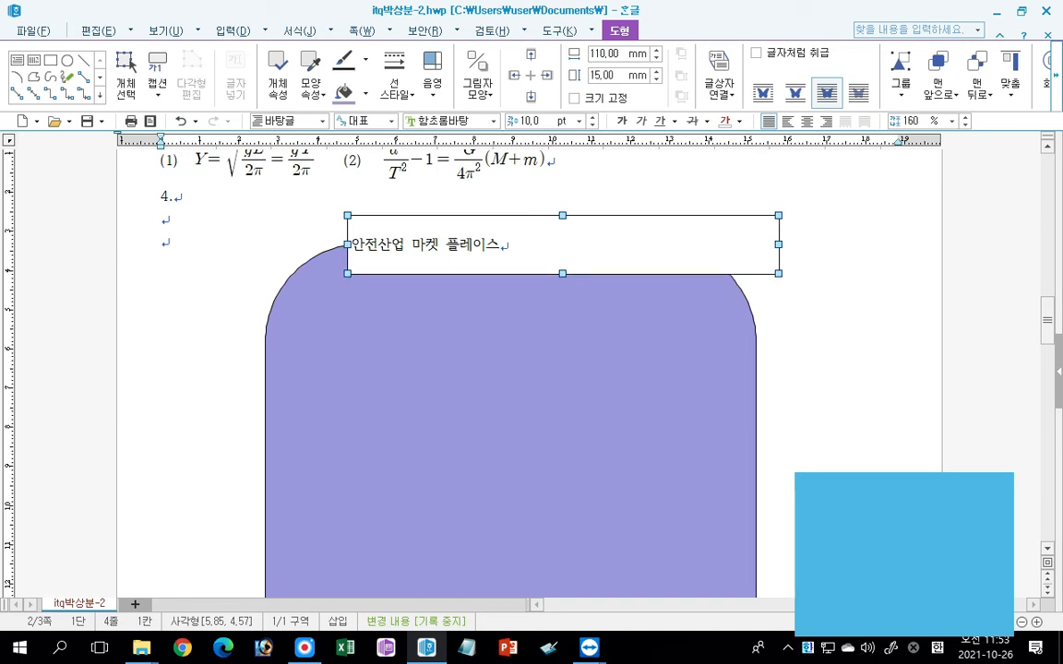
{"action": "left_click", "coordinate": [365, 93]}
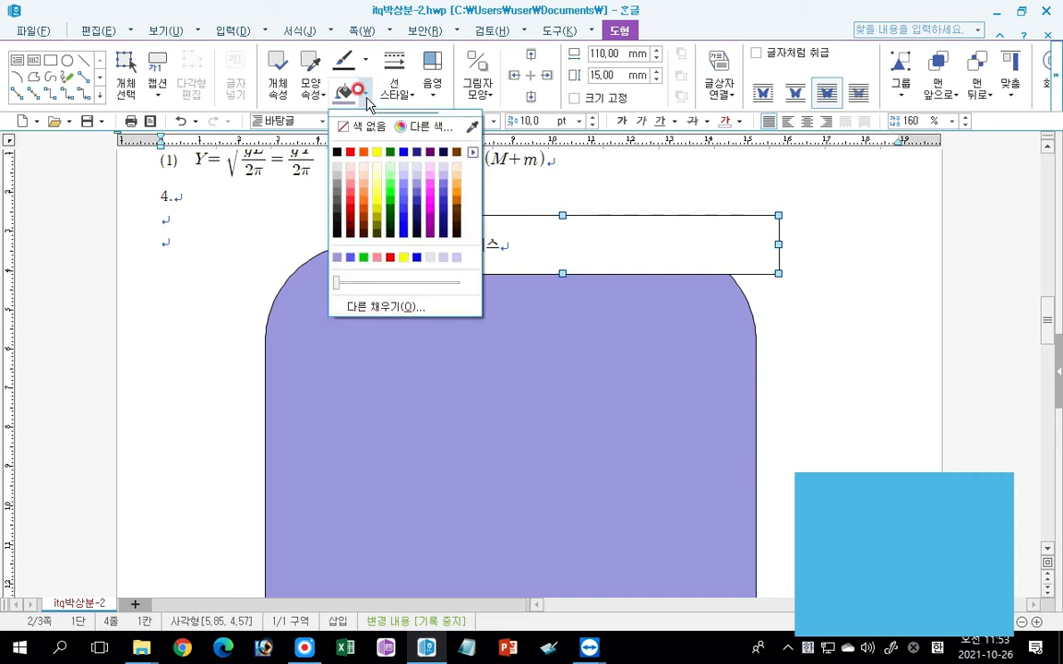
{"action": "left_click", "coordinate": [403, 153]}
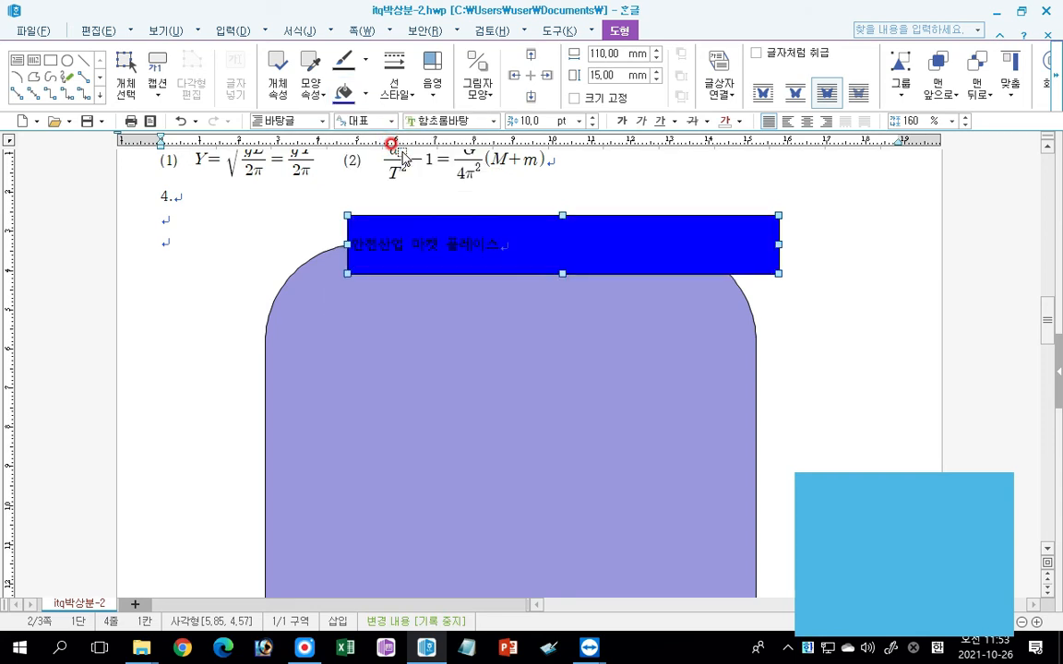
Format the title text in the blue box with the 궁서 font at 24 pt.
{"action": "left_click", "coordinate": [492, 121]}
{"action": "left_click_drag", "start_coordinate": [601, 249], "coordinate": [601, 146]}
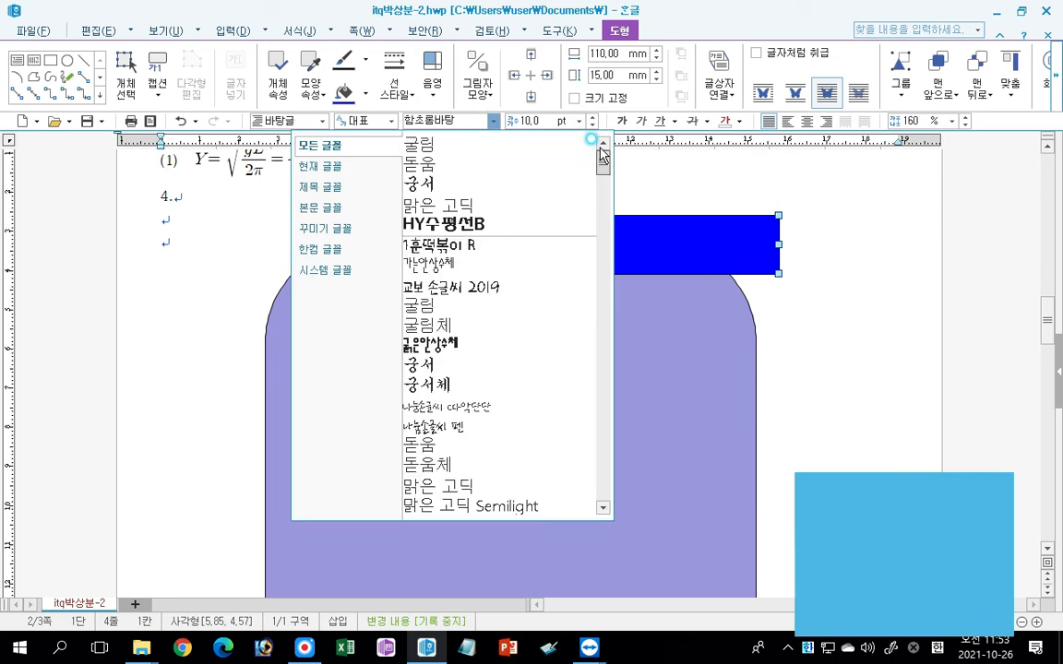
{"action": "left_click", "coordinate": [423, 185]}
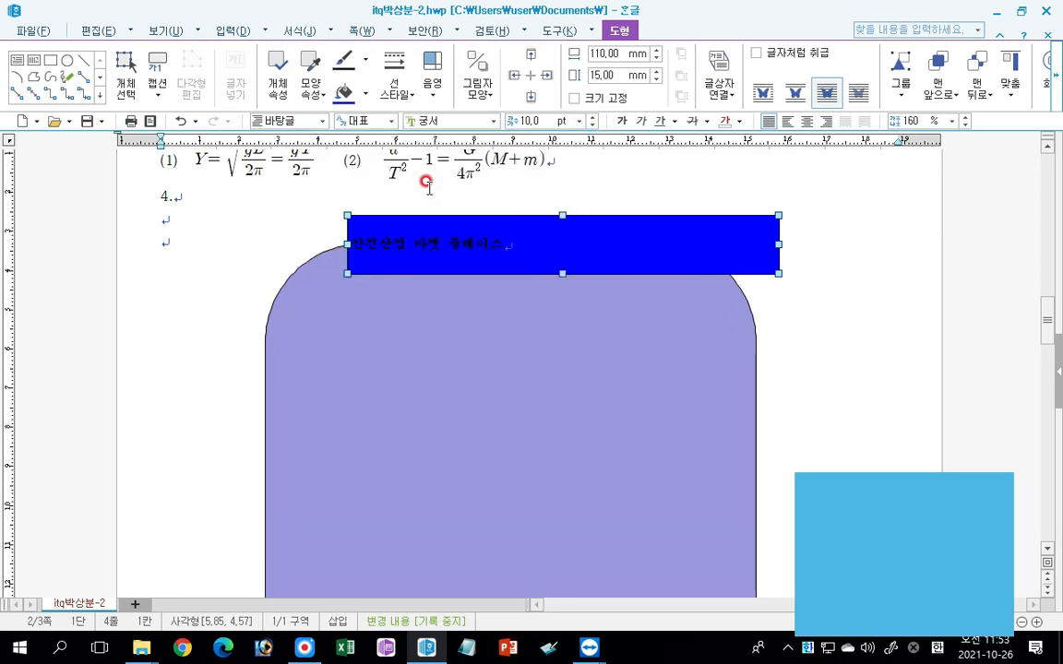
{"action": "left_click", "coordinate": [579, 121]}
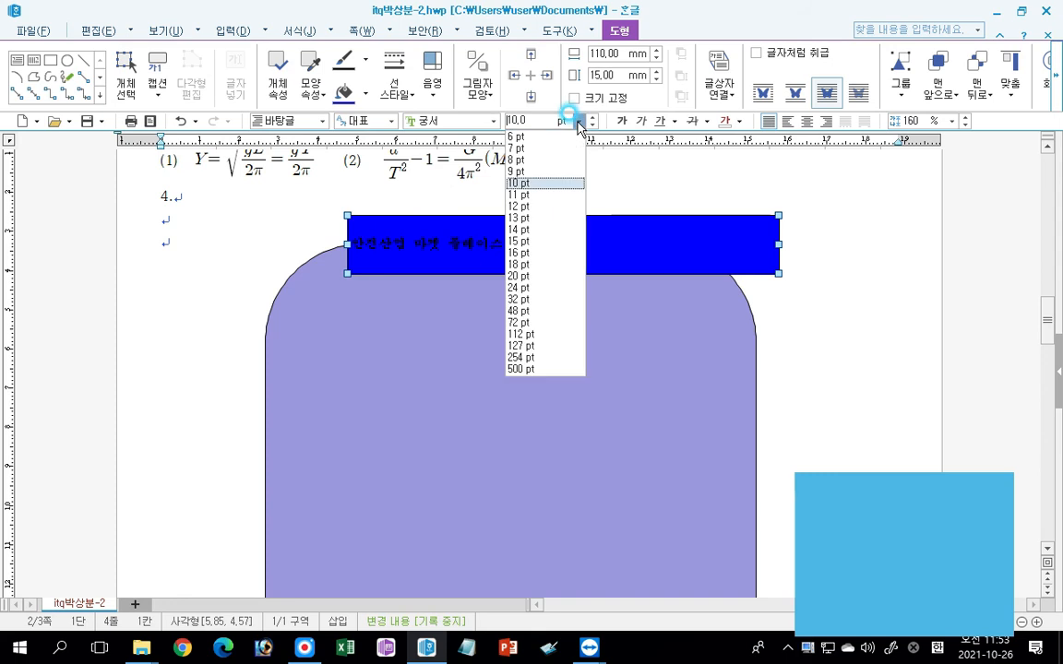
{"action": "left_click", "coordinate": [509, 283]}
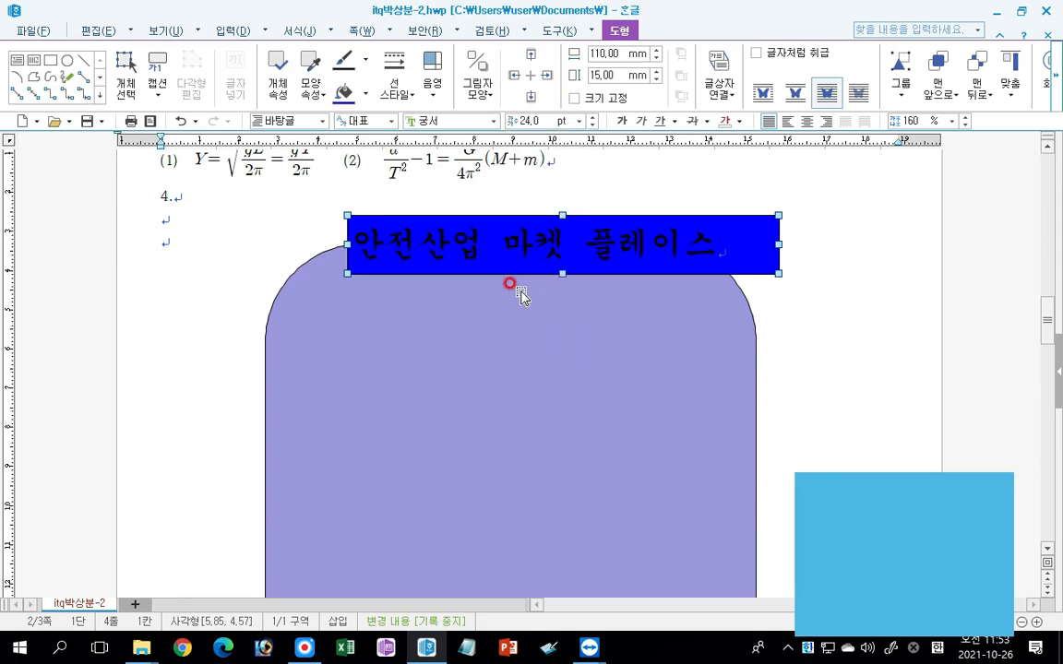
Colour the title text white and centre it within the blue text box.
{"action": "left_click", "coordinate": [738, 121]}
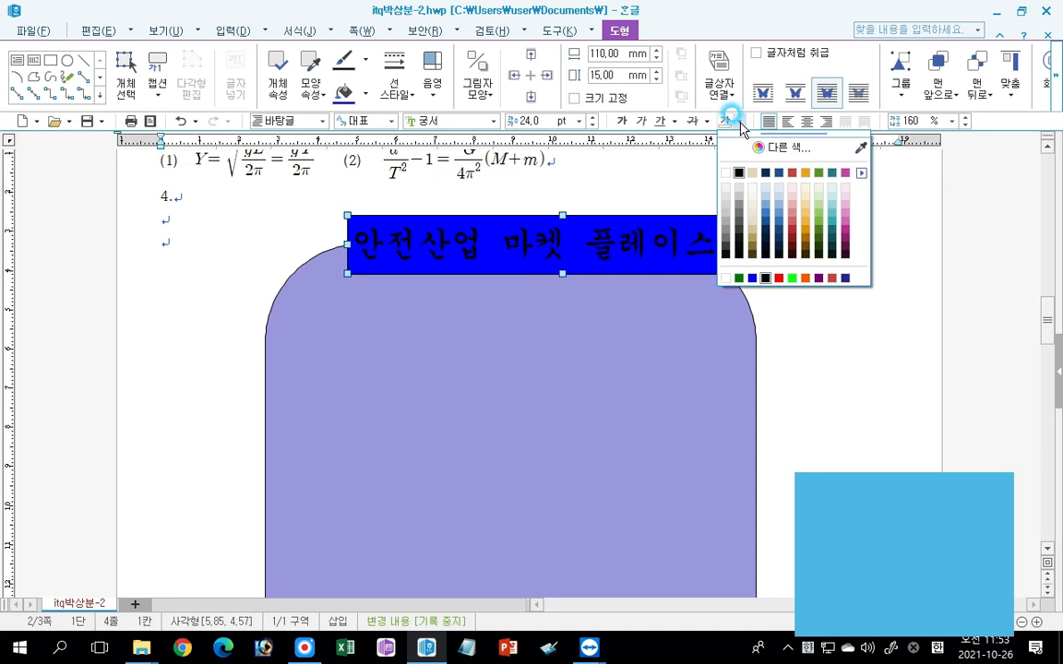
{"action": "left_click", "coordinate": [725, 173]}
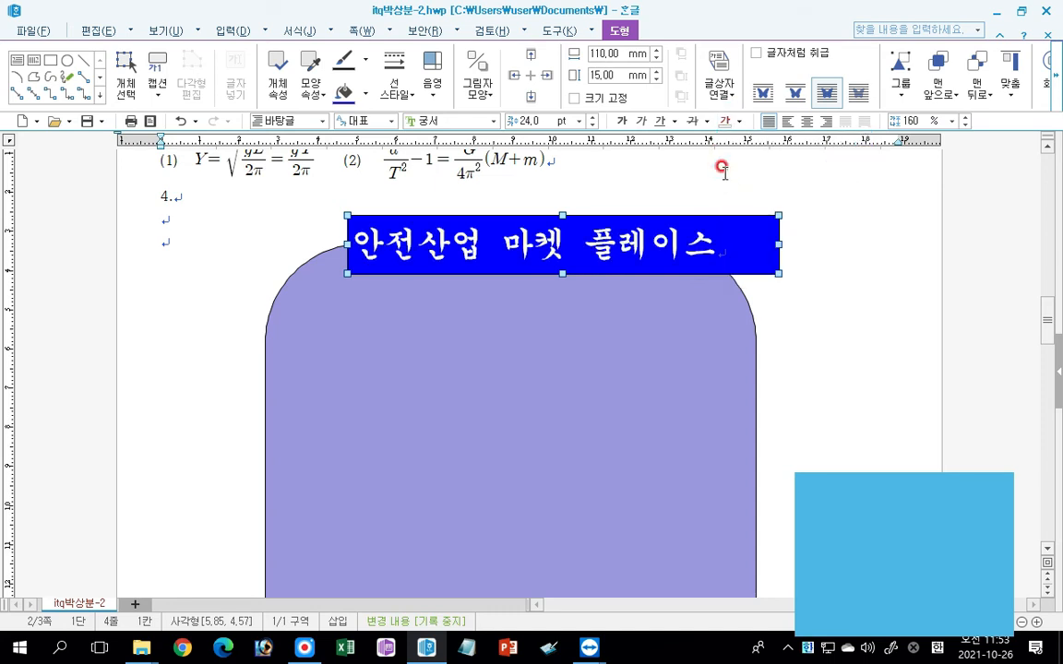
{"action": "left_click", "coordinate": [807, 122]}
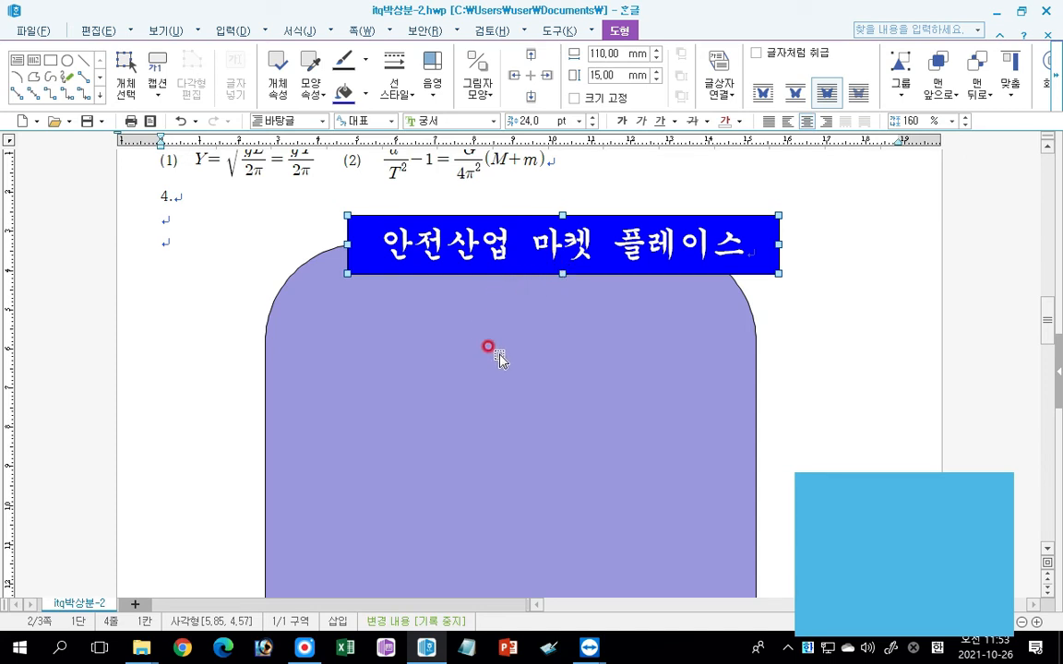
Give the blue title box semicircular (반원) ends and move it so it is centred over the rounded background shape's upper edge.
{"action": "key", "text": "ctrl"}
{"action": "double_click", "coordinate": [474, 216]}
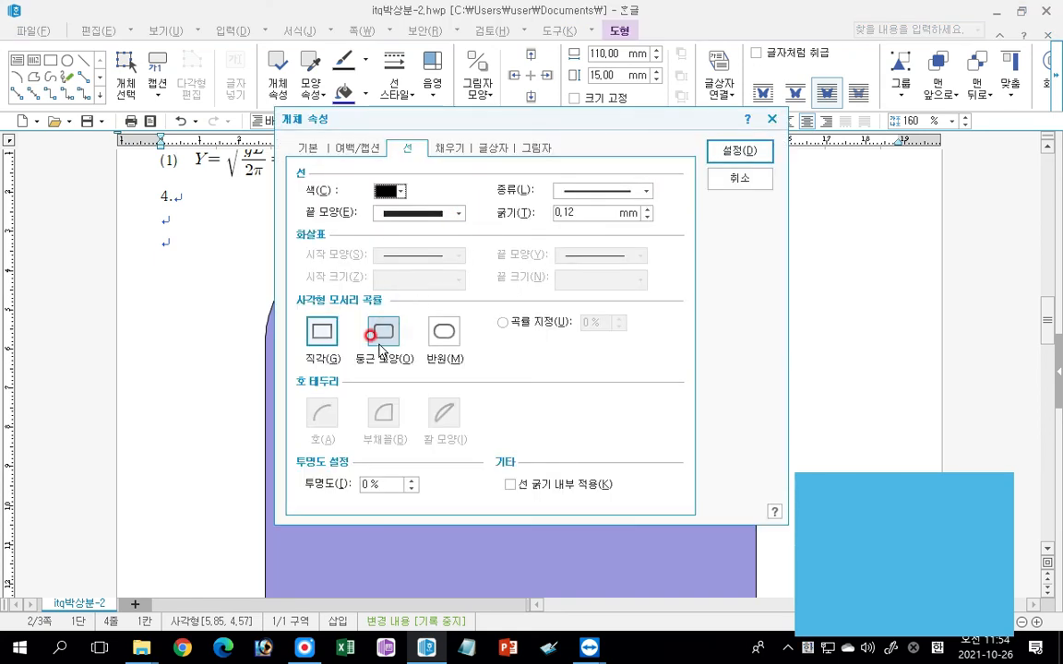
{"action": "left_click", "coordinate": [444, 332]}
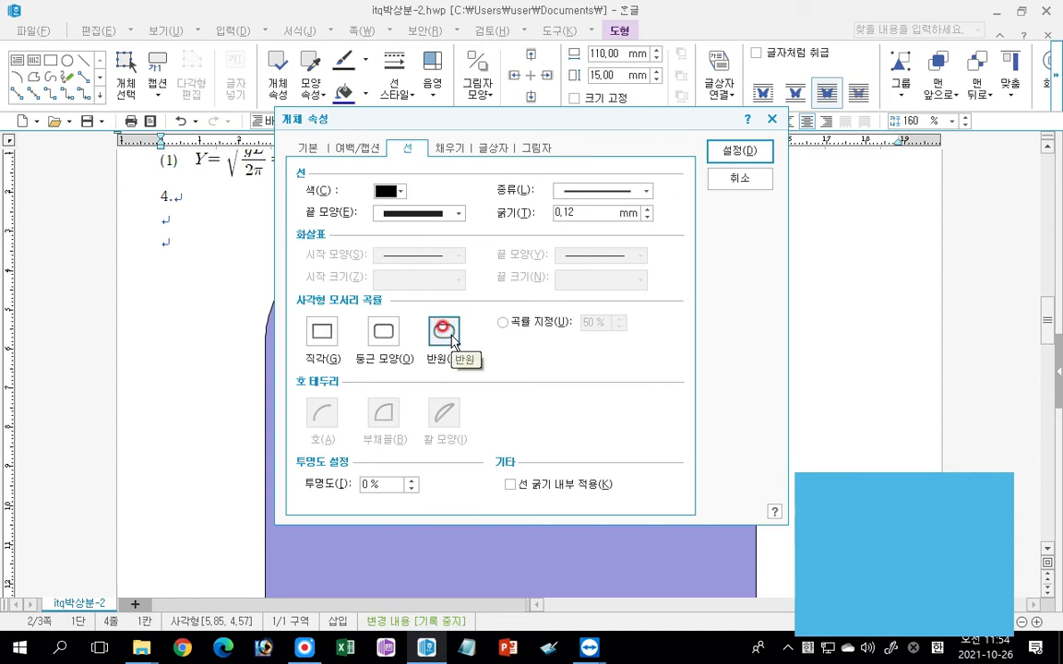
{"action": "left_click", "coordinate": [726, 153]}
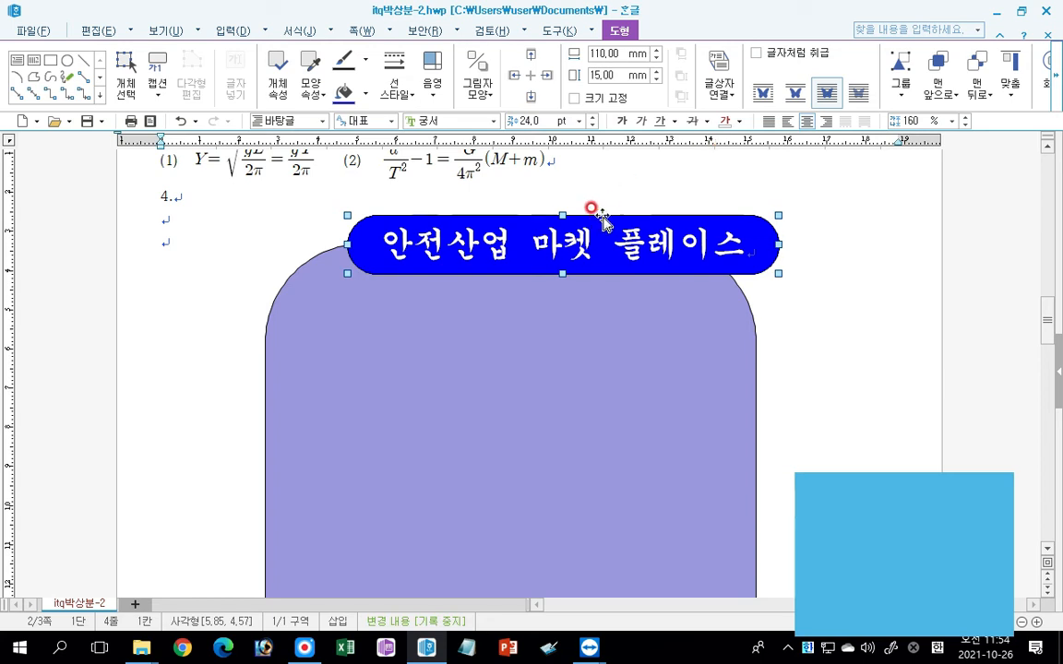
{"action": "left_click_drag", "start_coordinate": [593, 211], "coordinate": [556, 225]}
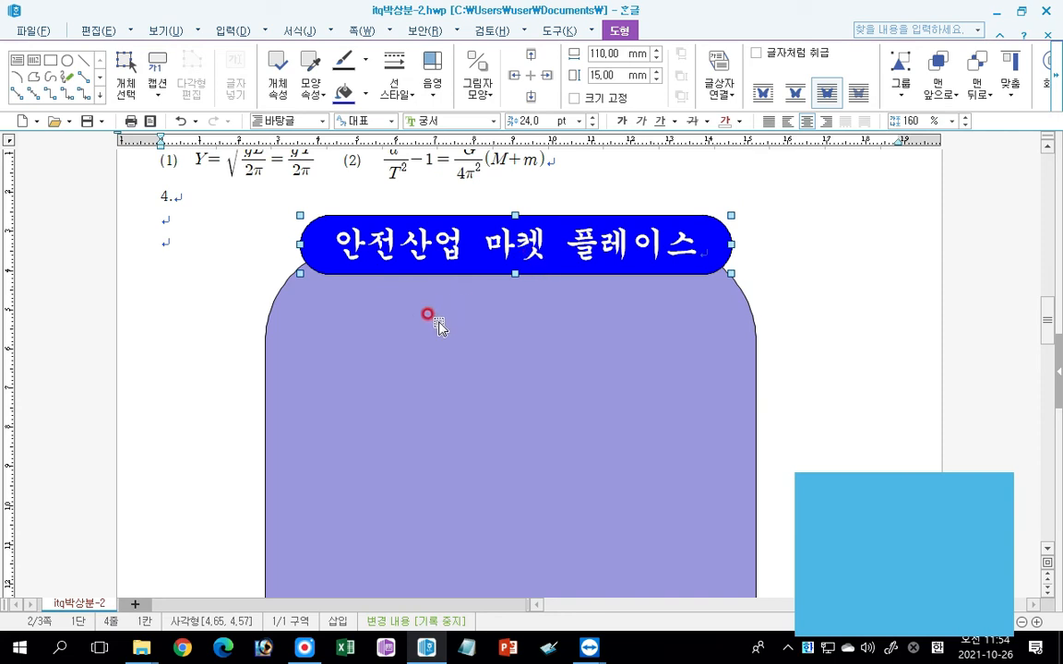
Draw a rectangle on the background shape below the title, make it 110 mm wide and 50 mm high, and lock its size.
{"action": "left_click", "coordinate": [55, 64]}
{"action": "left_click_drag", "start_coordinate": [311, 316], "coordinate": [627, 458]}
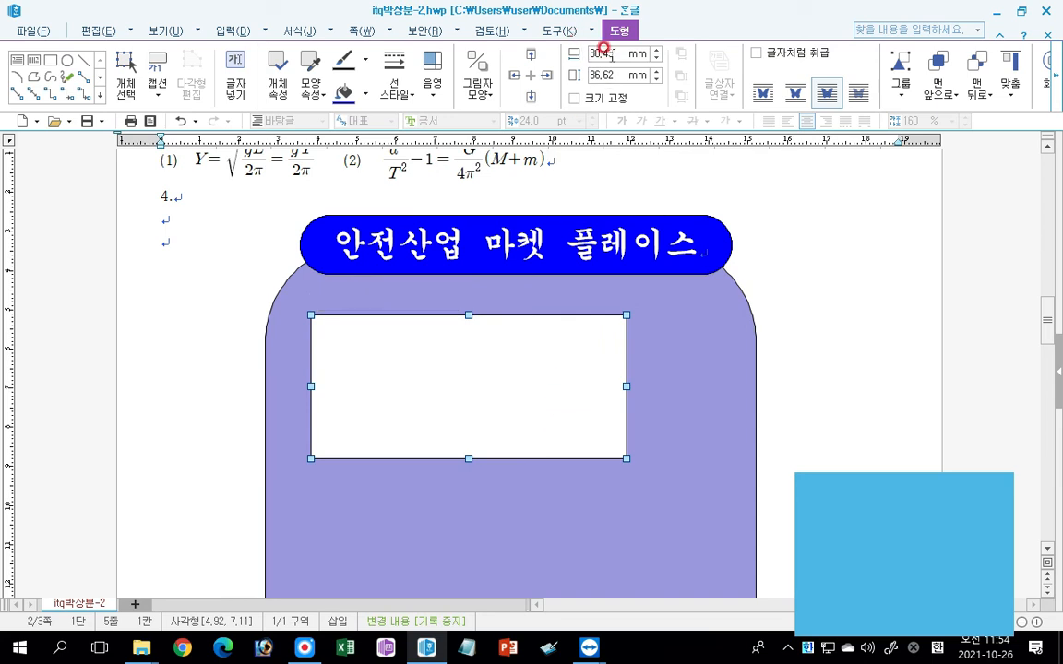
{"action": "left_click", "coordinate": [631, 58]}
{"action": "type", "text": "110"}
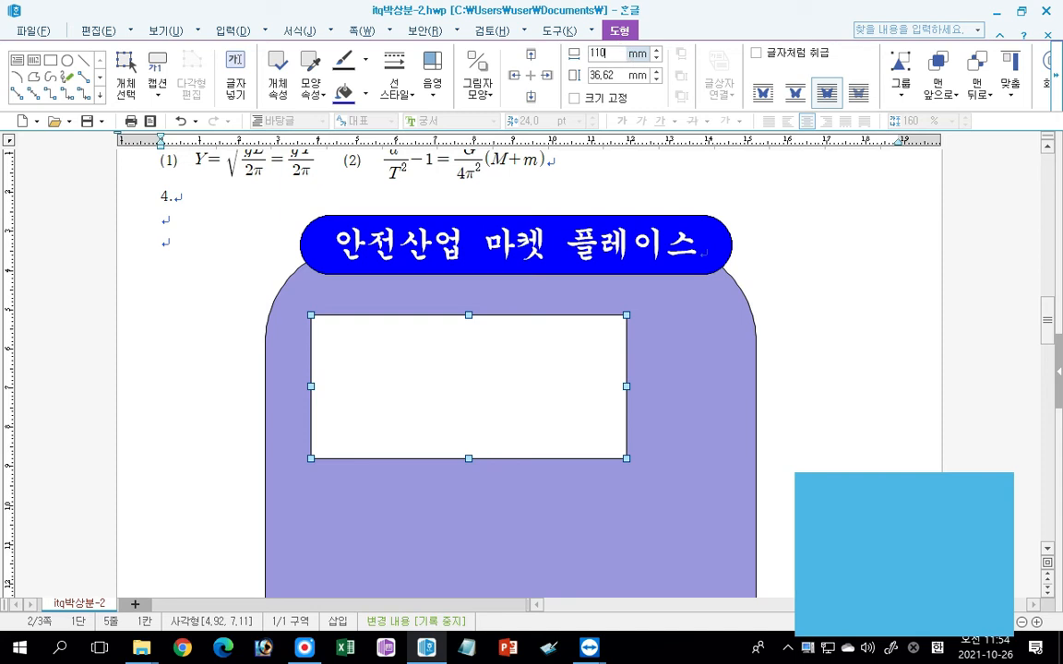
{"action": "key", "text": "Return"}
{"action": "left_click", "coordinate": [624, 74]}
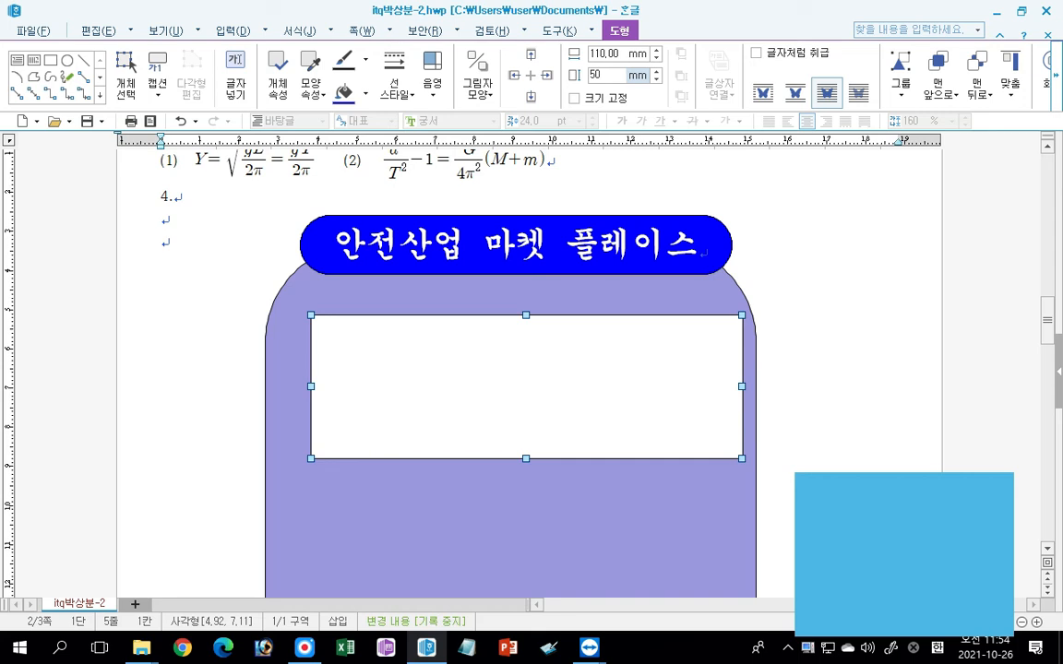
{"action": "key", "text": "Return"}
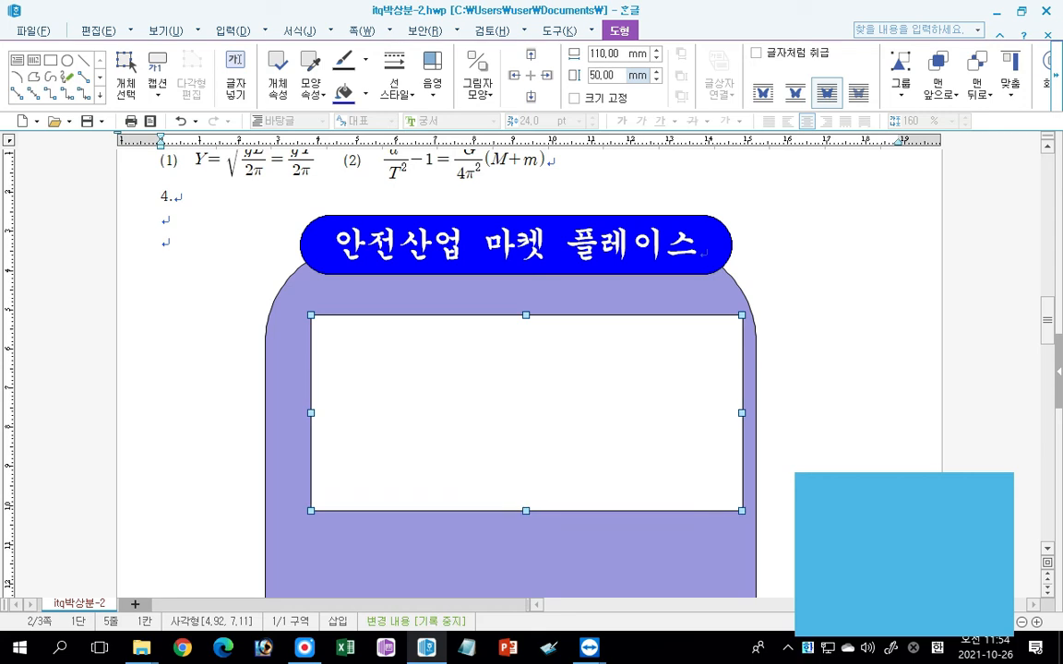
{"action": "left_click", "coordinate": [575, 98]}
Fill the new rectangle with yellow and shift it slightly up and left to centre it on the background shape.
{"action": "left_click", "coordinate": [365, 94]}
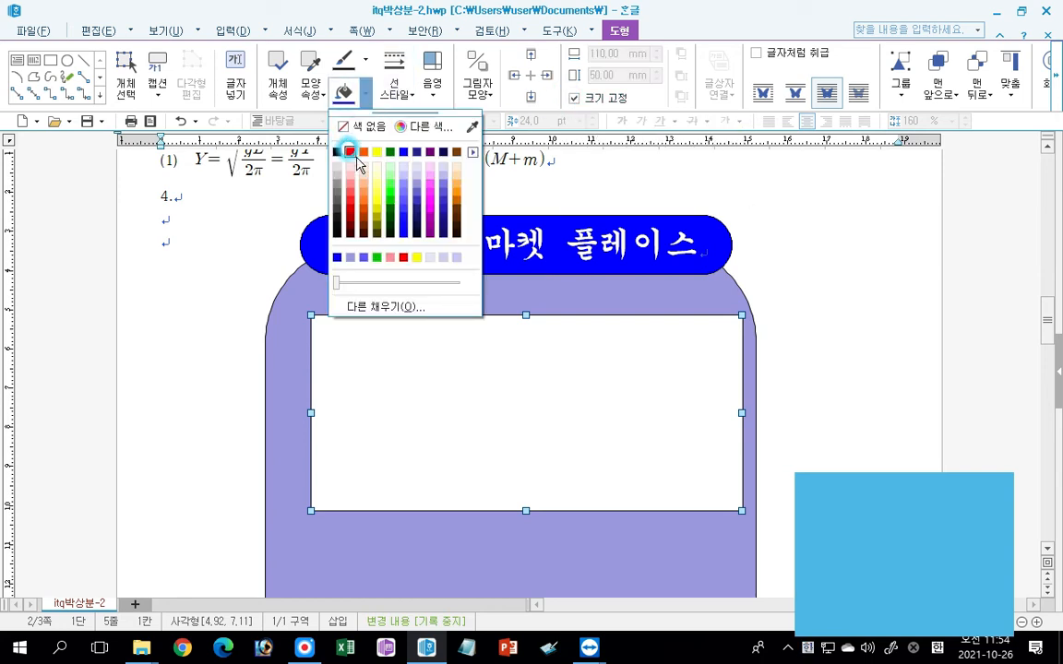
{"action": "left_click", "coordinate": [377, 154]}
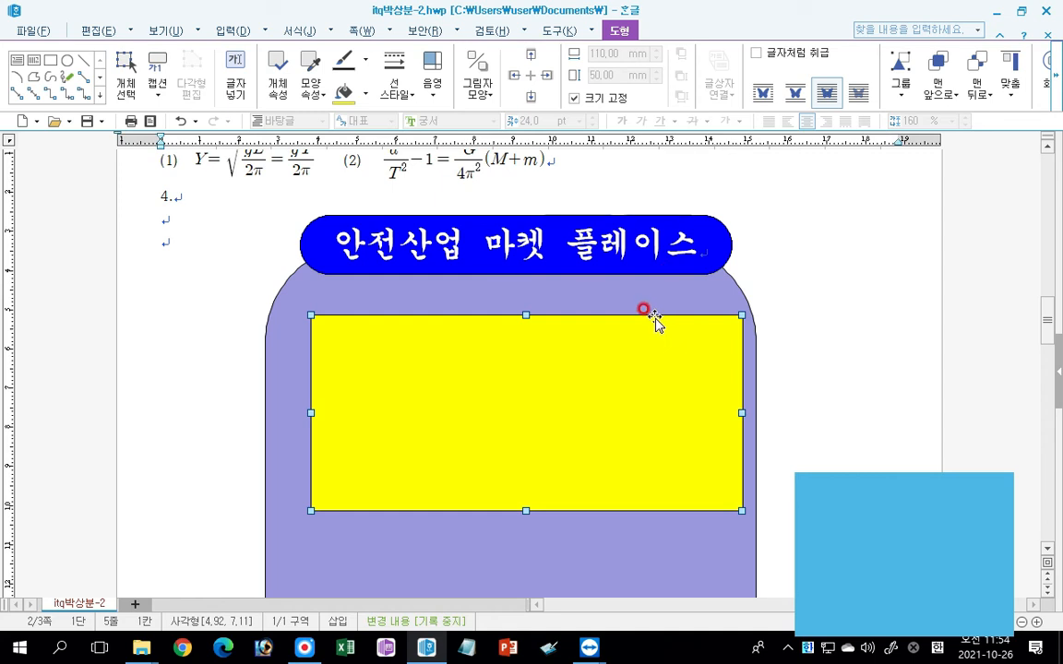
{"action": "left_click_drag", "start_coordinate": [522, 394], "coordinate": [507, 387]}
Lock the size of the blue title box and reselect the yellow rectangle.
{"action": "left_click", "coordinate": [508, 218]}
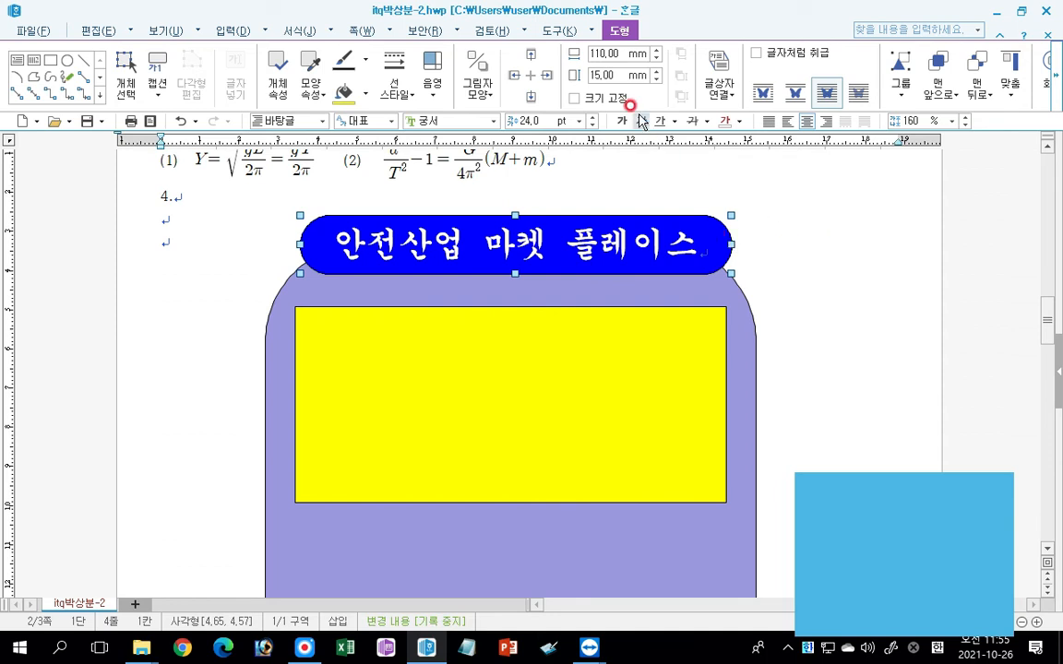
{"action": "left_click", "coordinate": [574, 98]}
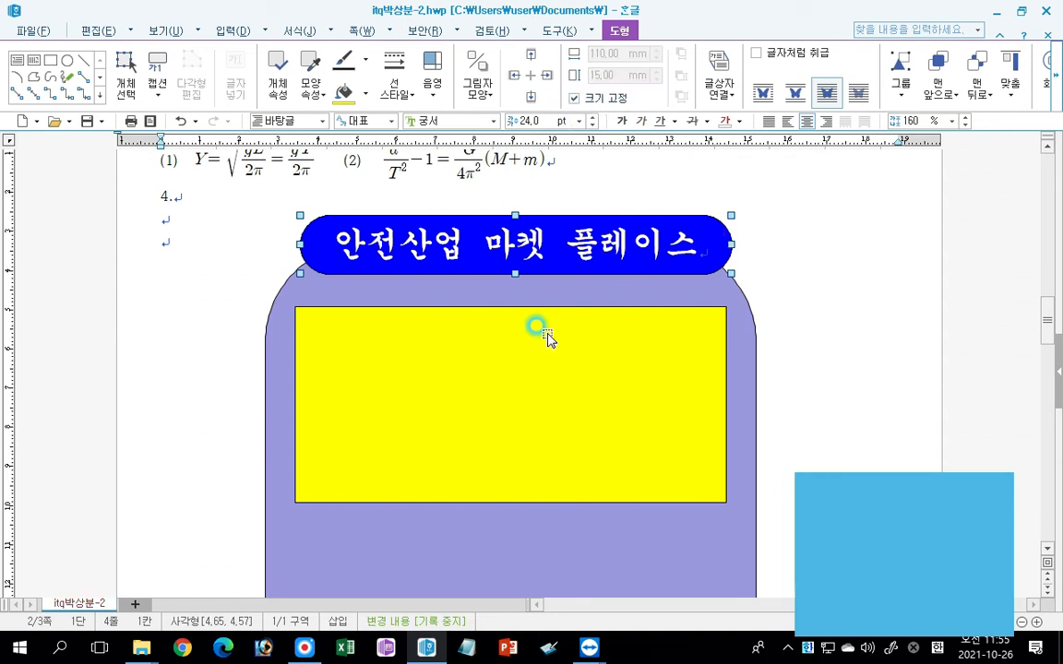
{"action": "left_click", "coordinate": [514, 398]}
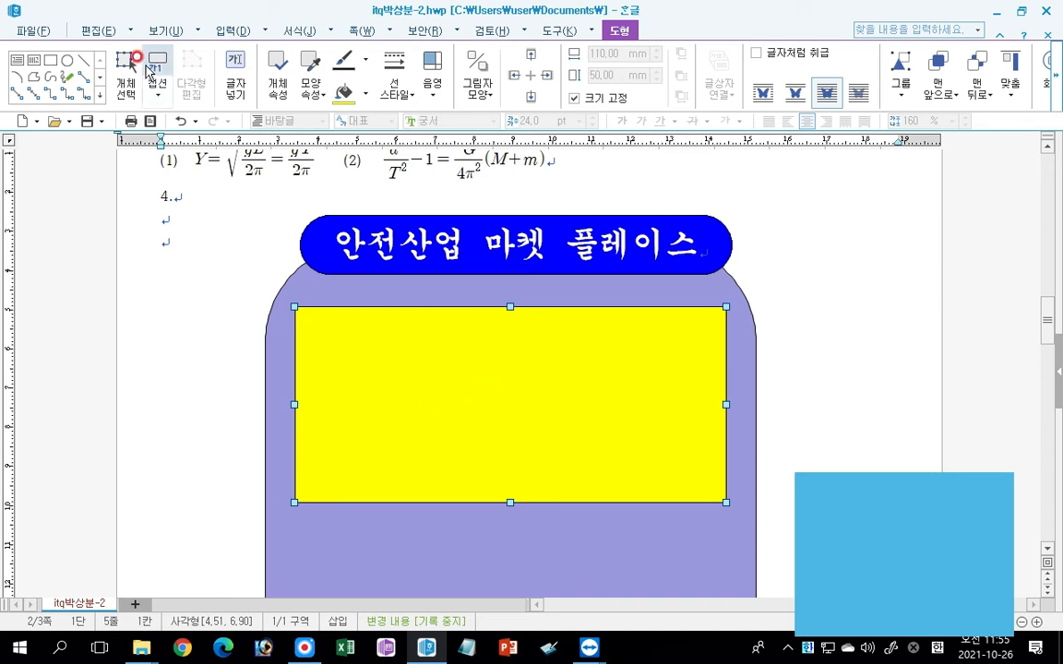
Insert 로고1.jpg from the ITQ Picture folder on the yellow rectangle at about 62 mm by 20 mm, placed in front of text.
{"action": "left_click", "coordinate": [227, 32]}
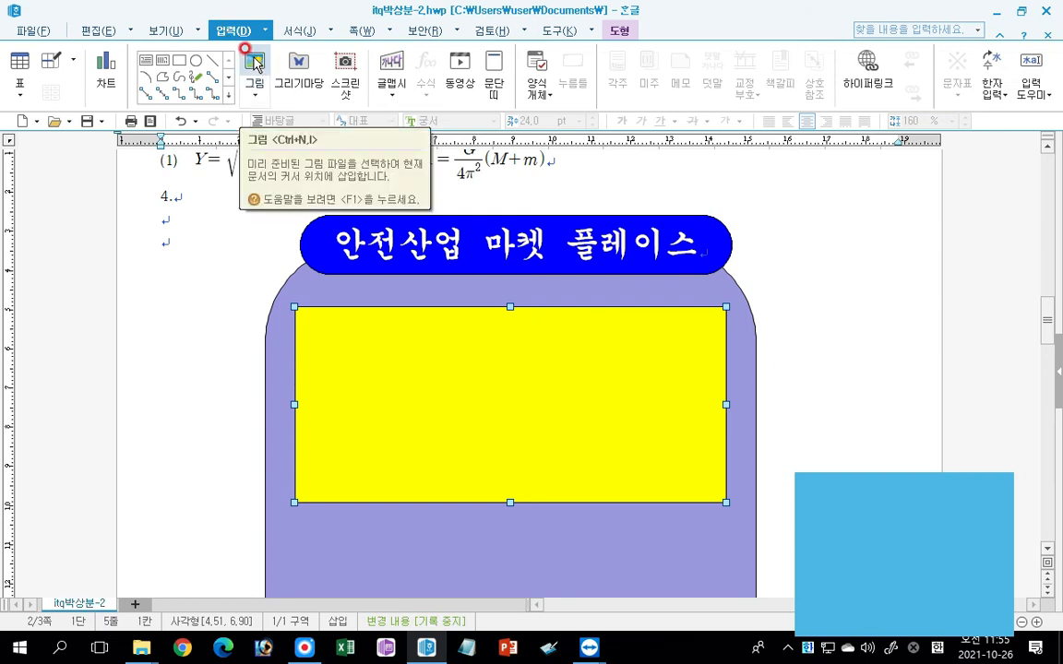
{"action": "left_click", "coordinate": [254, 62]}
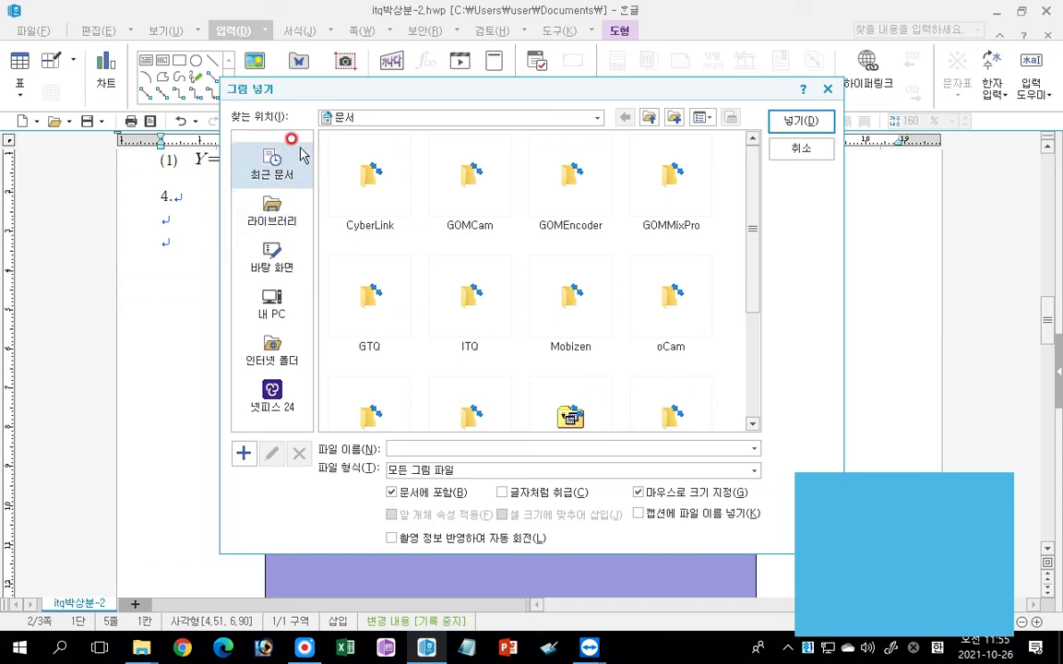
{"action": "left_click", "coordinate": [273, 220]}
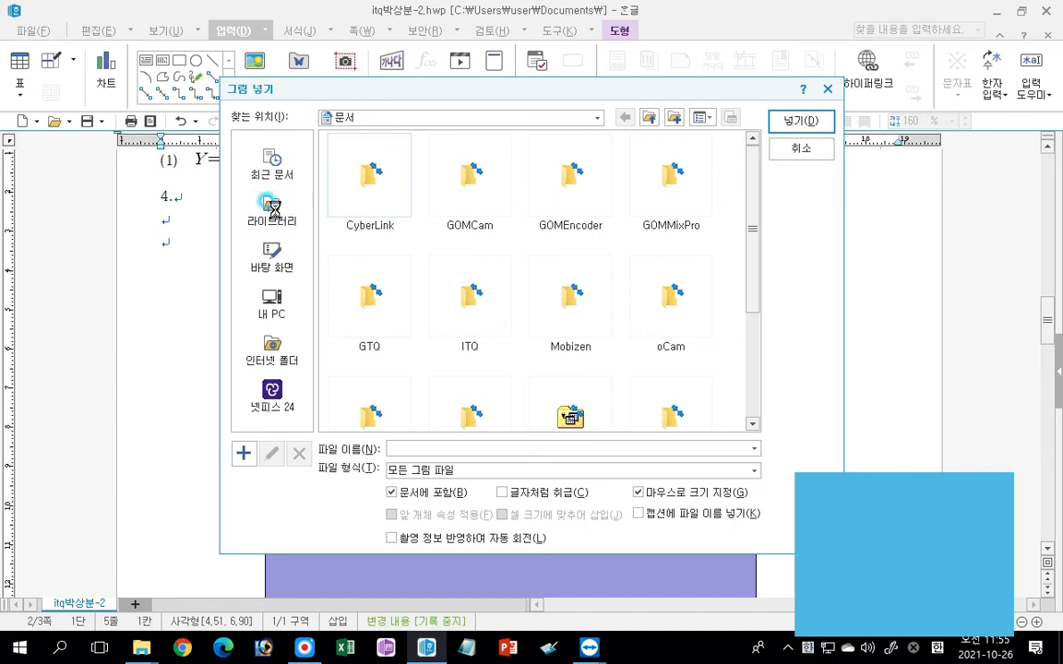
{"action": "double_click", "coordinate": [358, 184]}
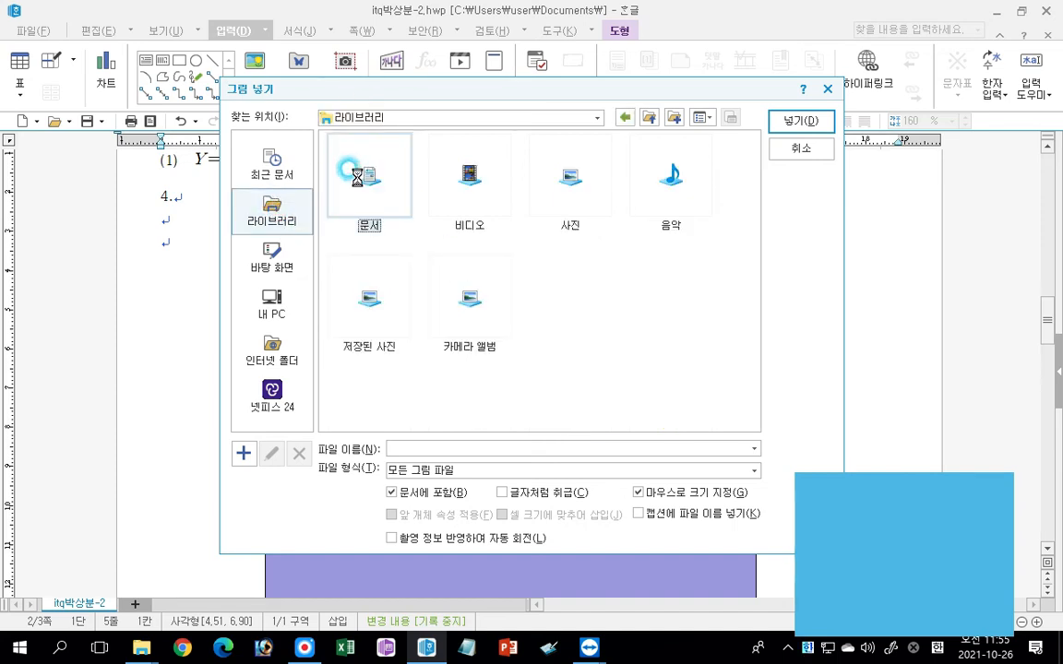
{"action": "double_click", "coordinate": [478, 325]}
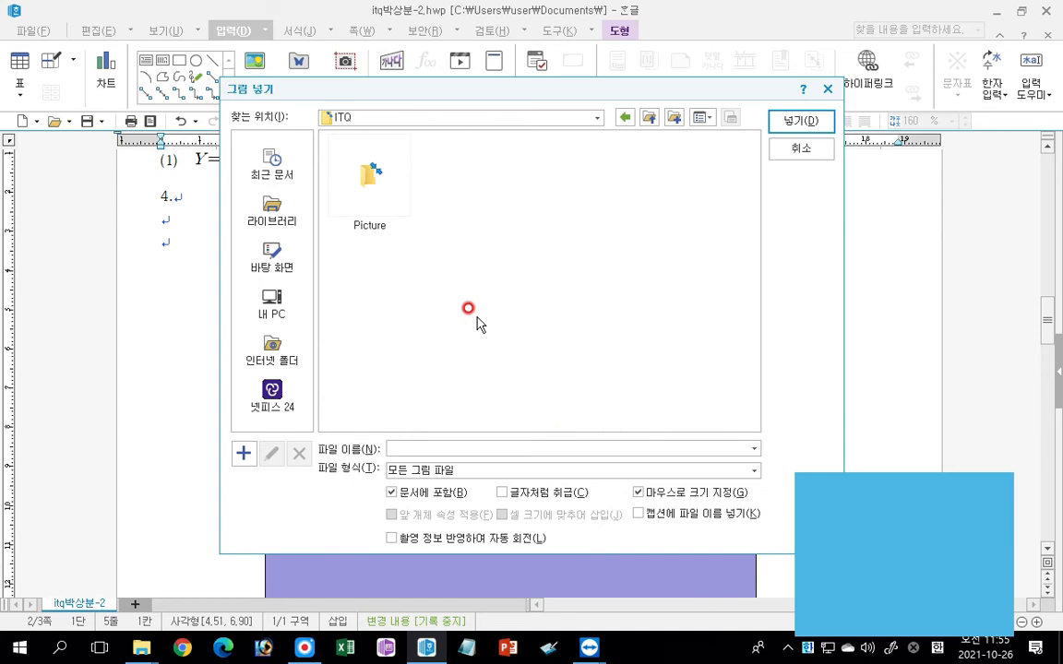
{"action": "double_click", "coordinate": [370, 175]}
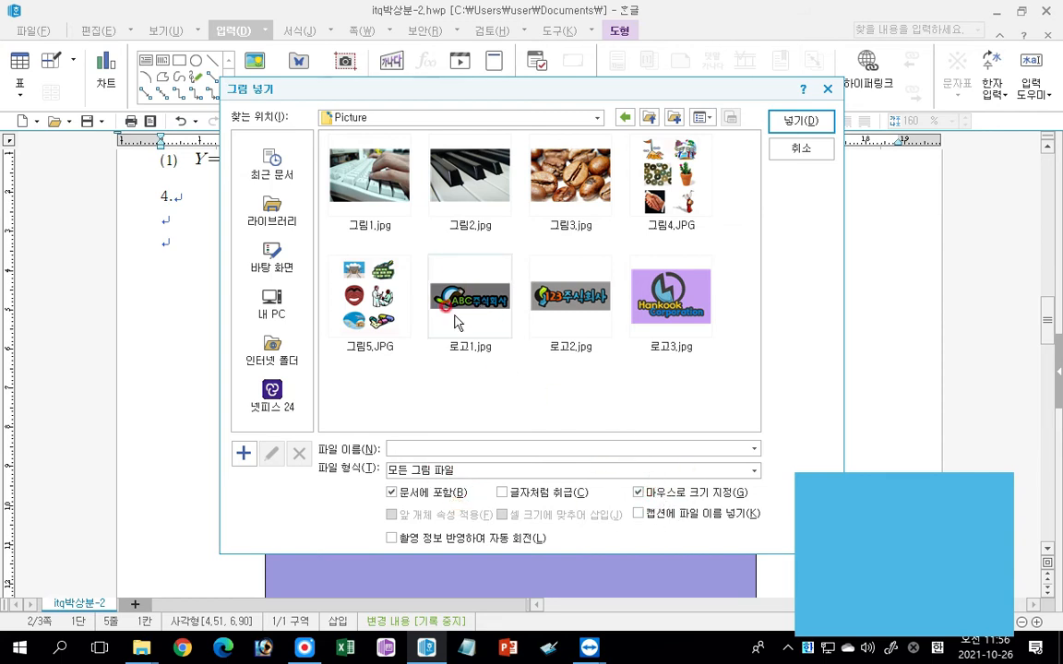
{"action": "double_click", "coordinate": [476, 296]}
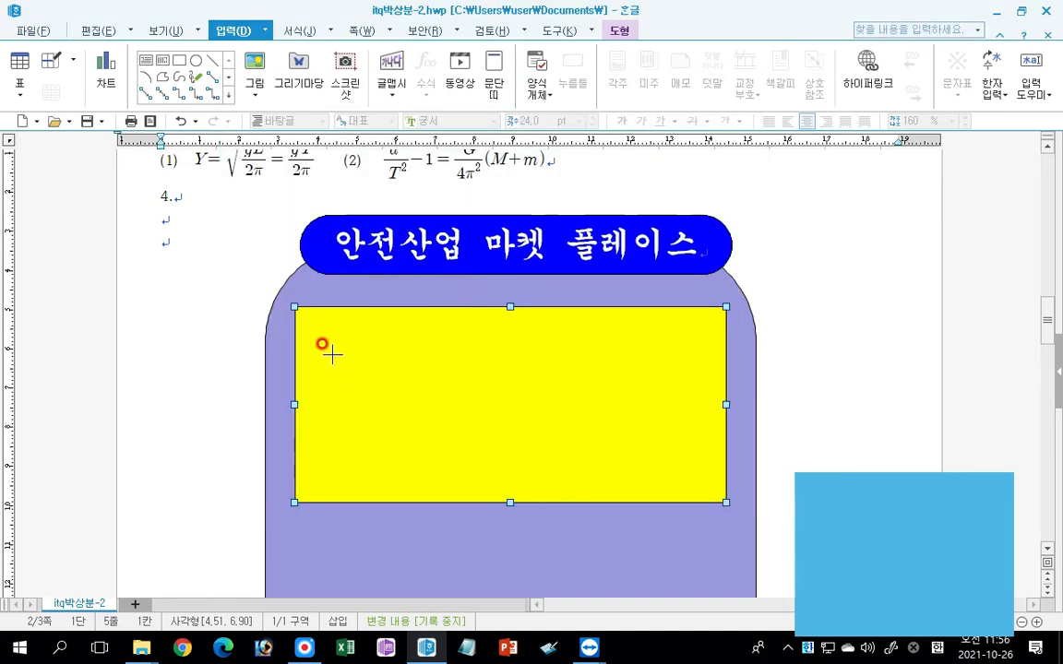
{"action": "left_click_drag", "start_coordinate": [330, 345], "coordinate": [395, 427]}
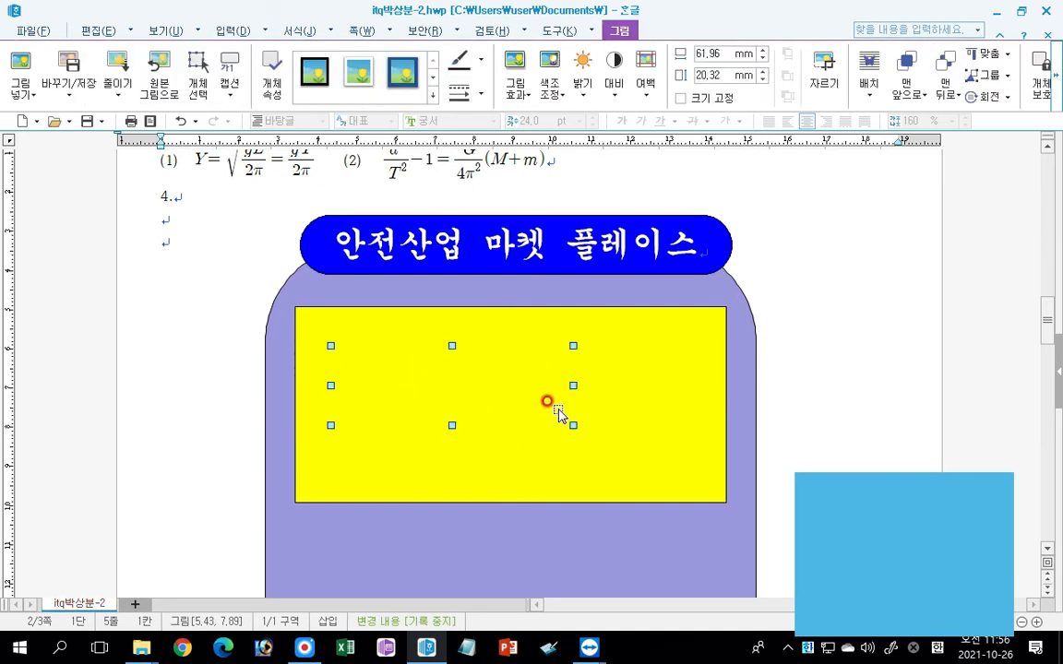
{"action": "left_click", "coordinate": [869, 81]}
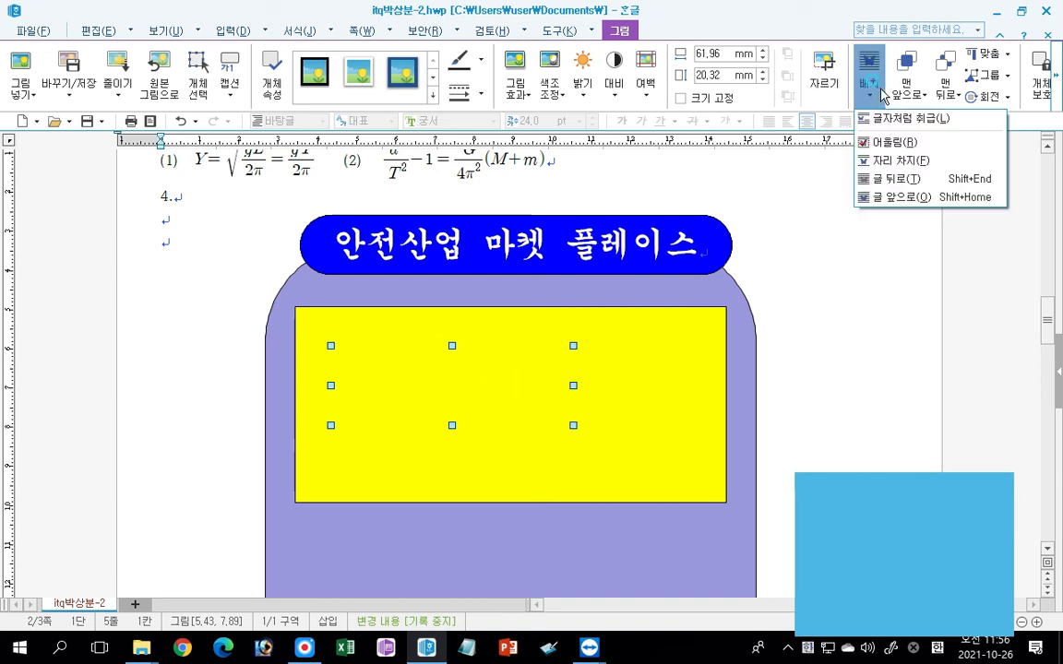
{"action": "left_click", "coordinate": [874, 198]}
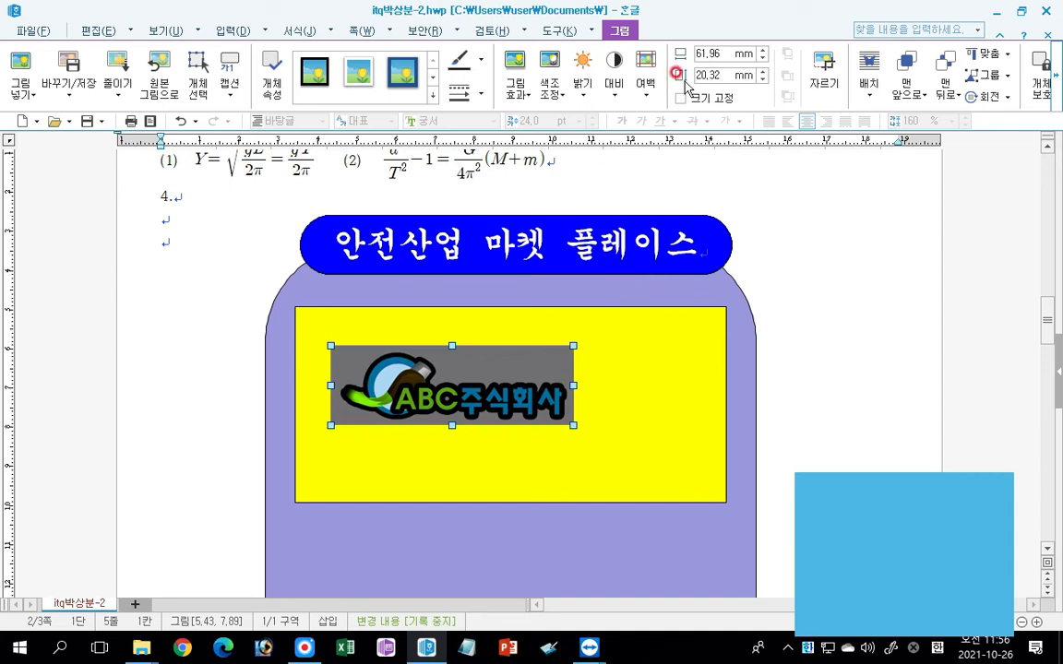
Set the logo picture to 40 mm wide and 30 mm high and lock its size.
{"action": "double_click", "coordinate": [726, 53]}
{"action": "type", "text": "40"}
{"action": "key", "text": "Return"}
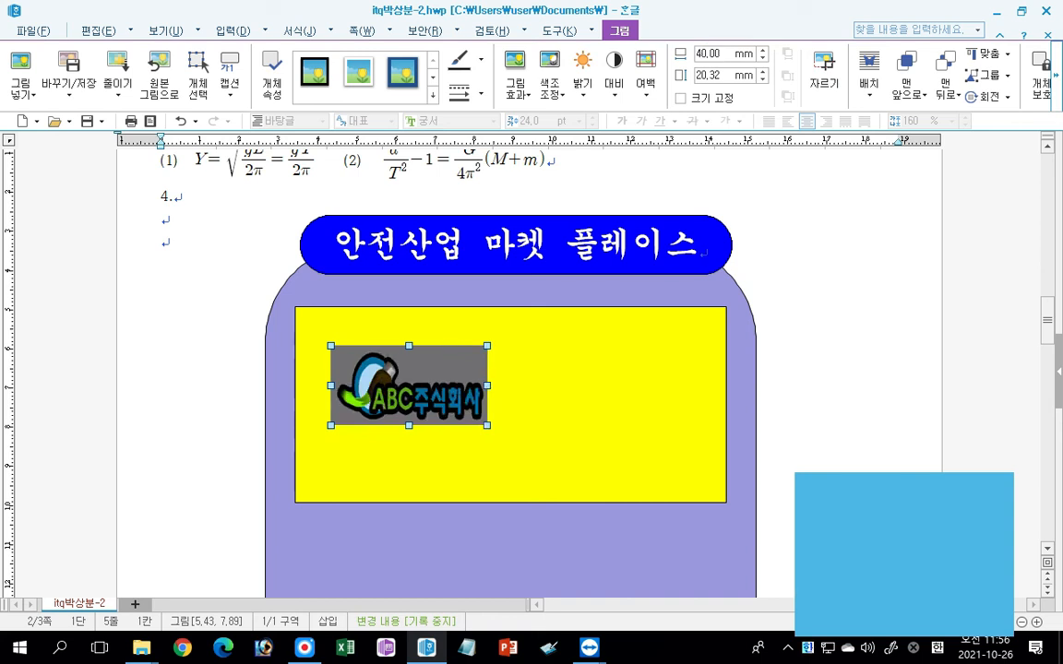
{"action": "double_click", "coordinate": [724, 74]}
{"action": "type", "text": "30"}
{"action": "key", "text": "Return"}
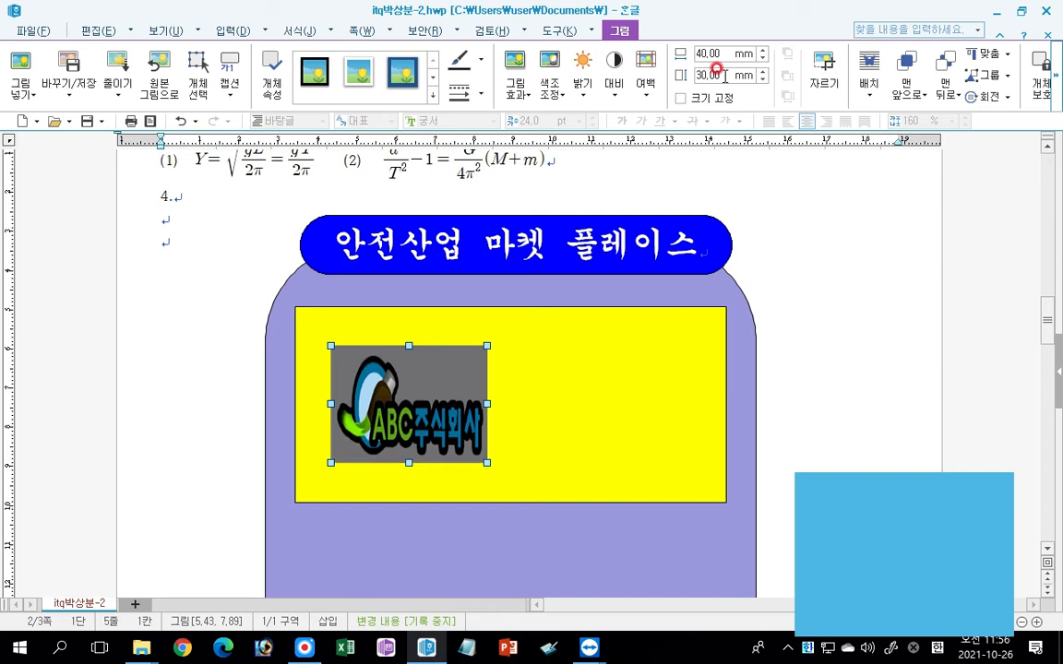
{"action": "left_click", "coordinate": [679, 98]}
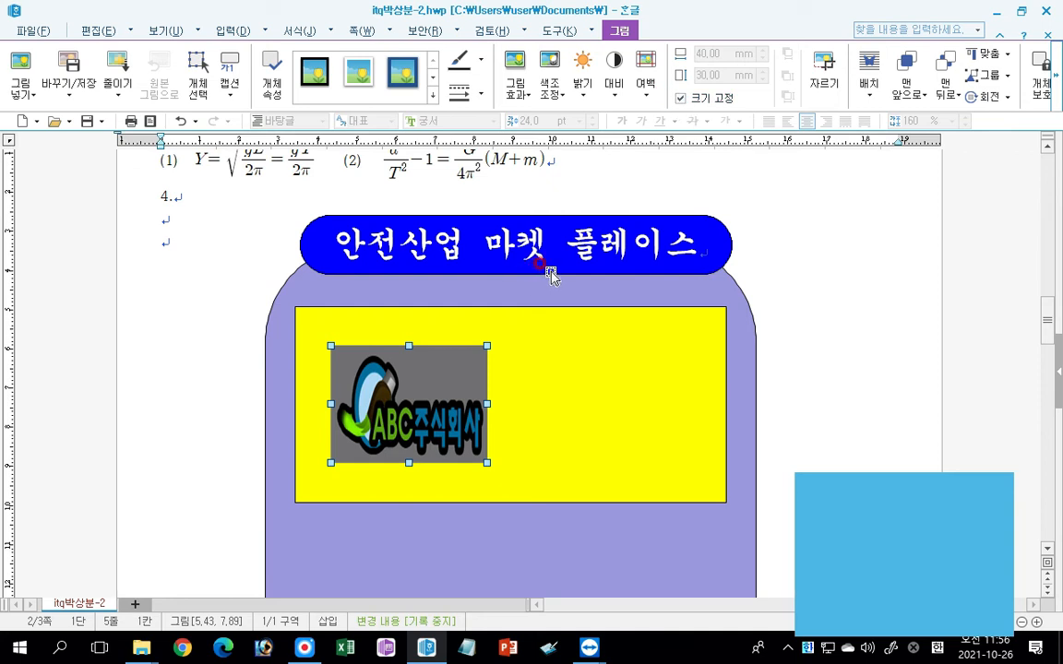
Recolour the logo picture to grayscale and move it slightly left within the yellow rectangle.
{"action": "left_click", "coordinate": [551, 92]}
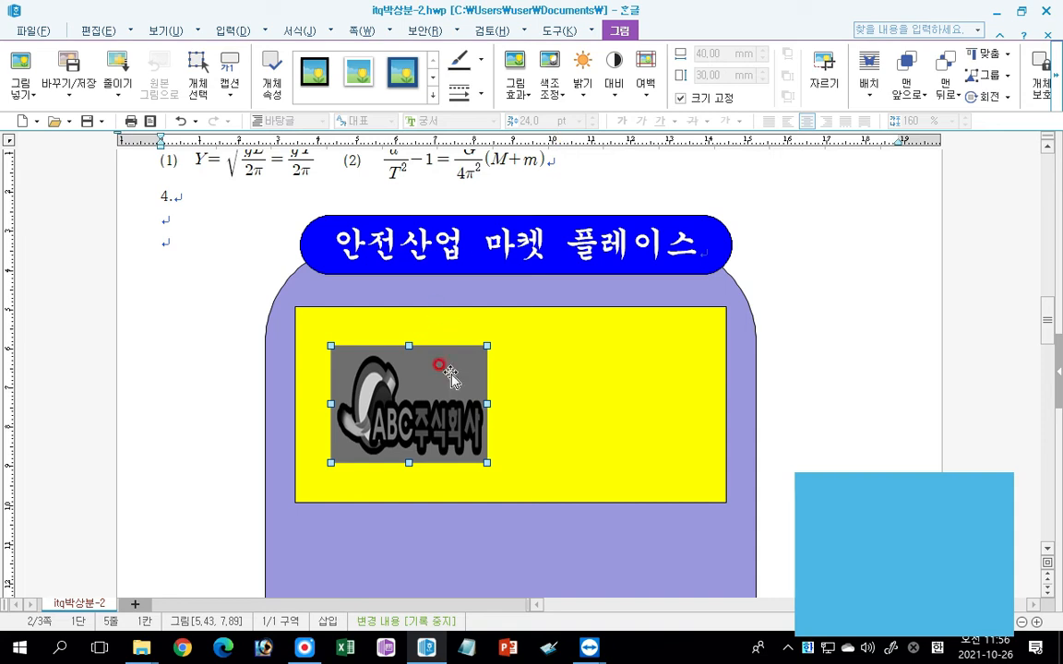
{"action": "left_click_drag", "start_coordinate": [419, 406], "coordinate": [395, 406]}
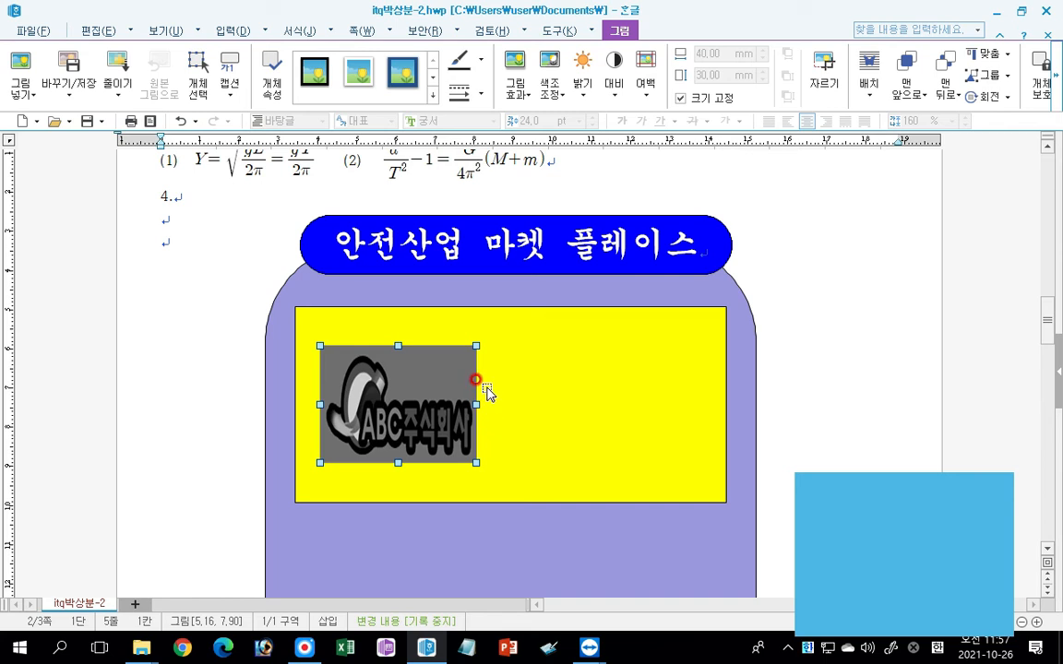
Insert 글맵시 word art reading 전문전시회 in the 돋움 font, using the shape whose top and bottom edges pinch inward.
{"action": "left_click", "coordinate": [228, 34]}
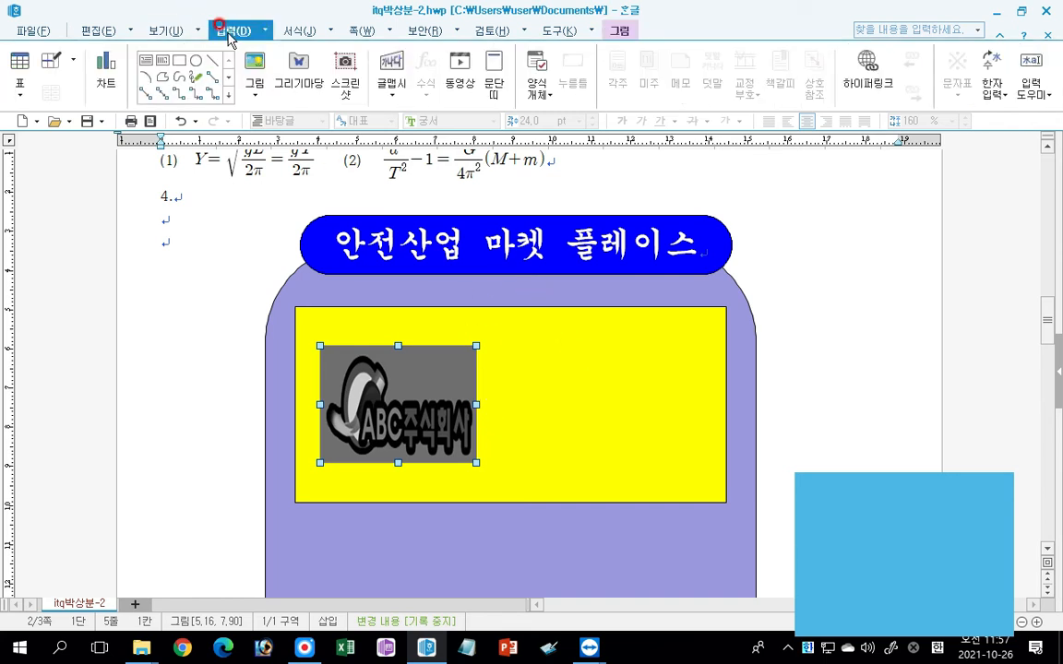
{"action": "left_click", "coordinate": [393, 63]}
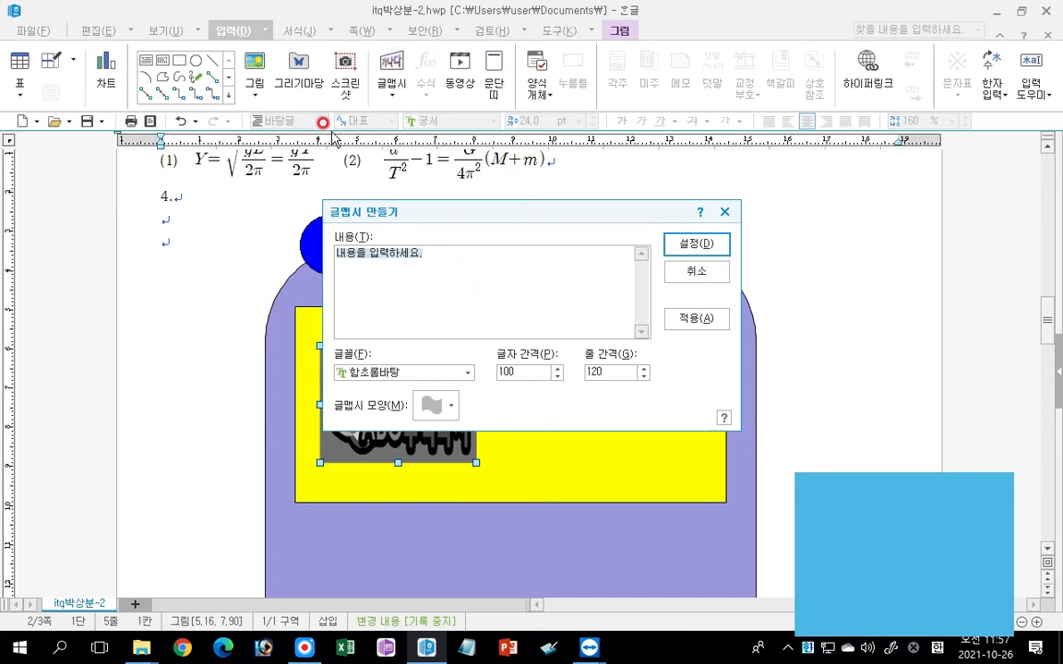
{"action": "type", "text": "시회"}
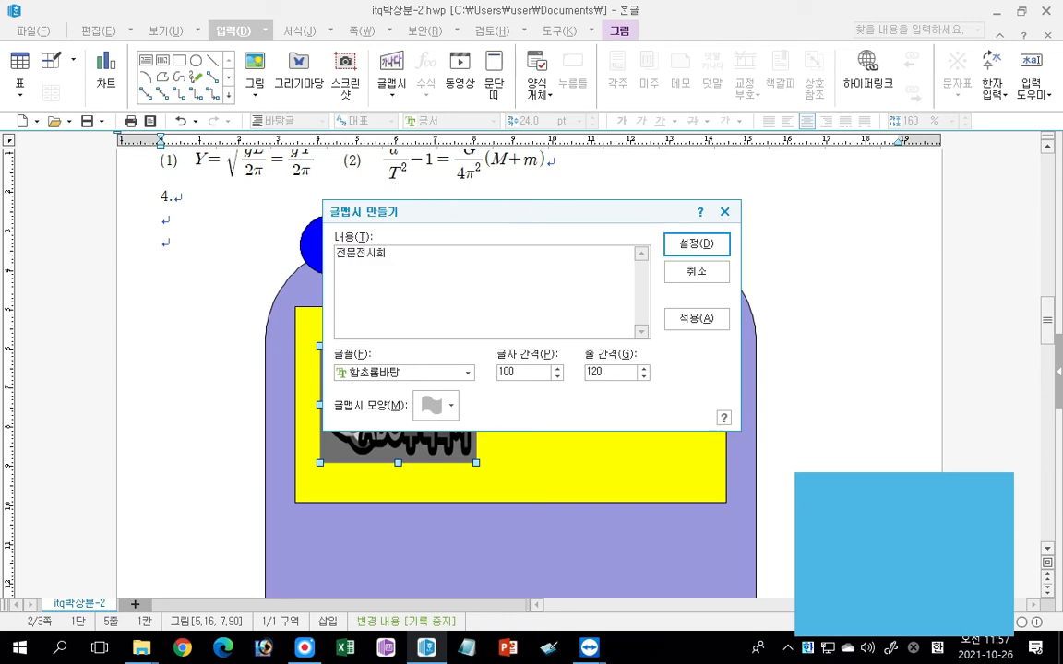
{"action": "left_click", "coordinate": [395, 328]}
{"action": "left_click", "coordinate": [461, 371]}
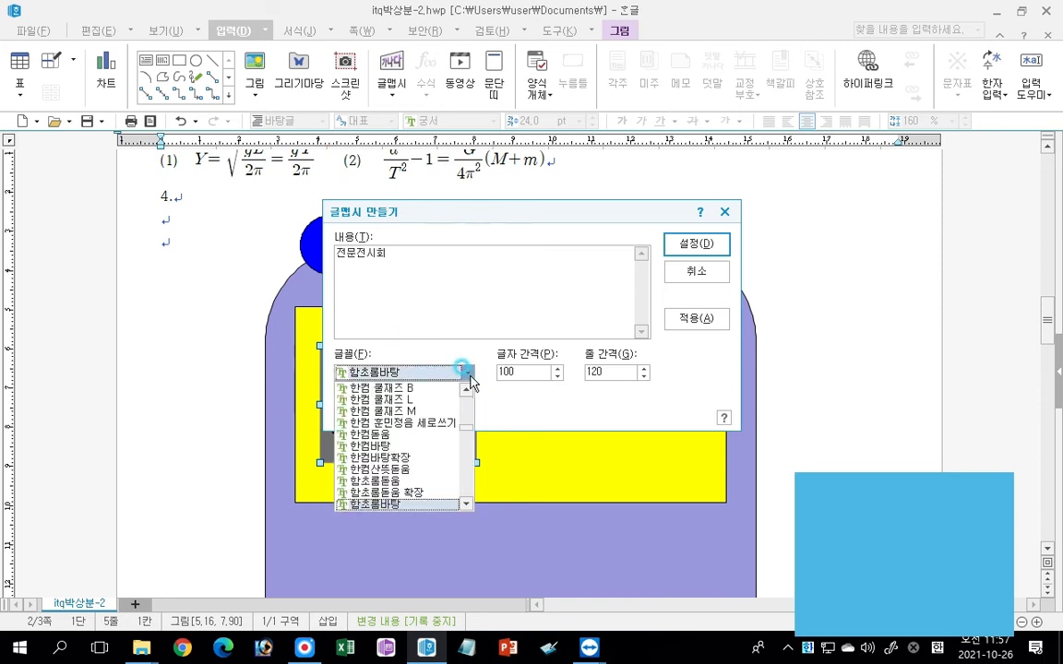
{"action": "left_click_drag", "start_coordinate": [468, 427], "coordinate": [464, 386]}
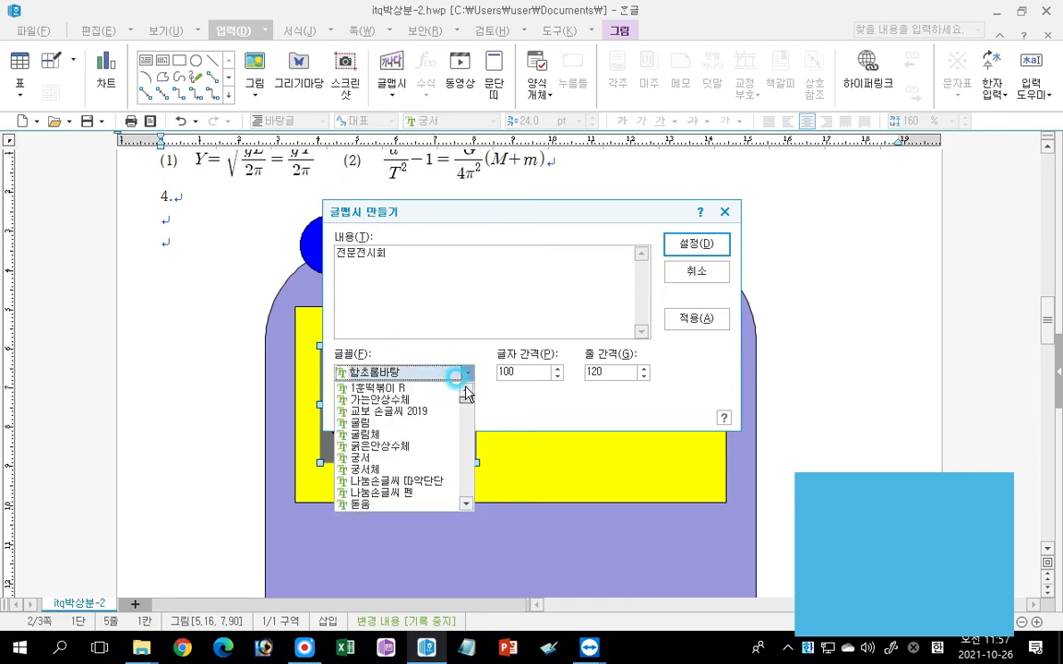
{"action": "left_click", "coordinate": [371, 503]}
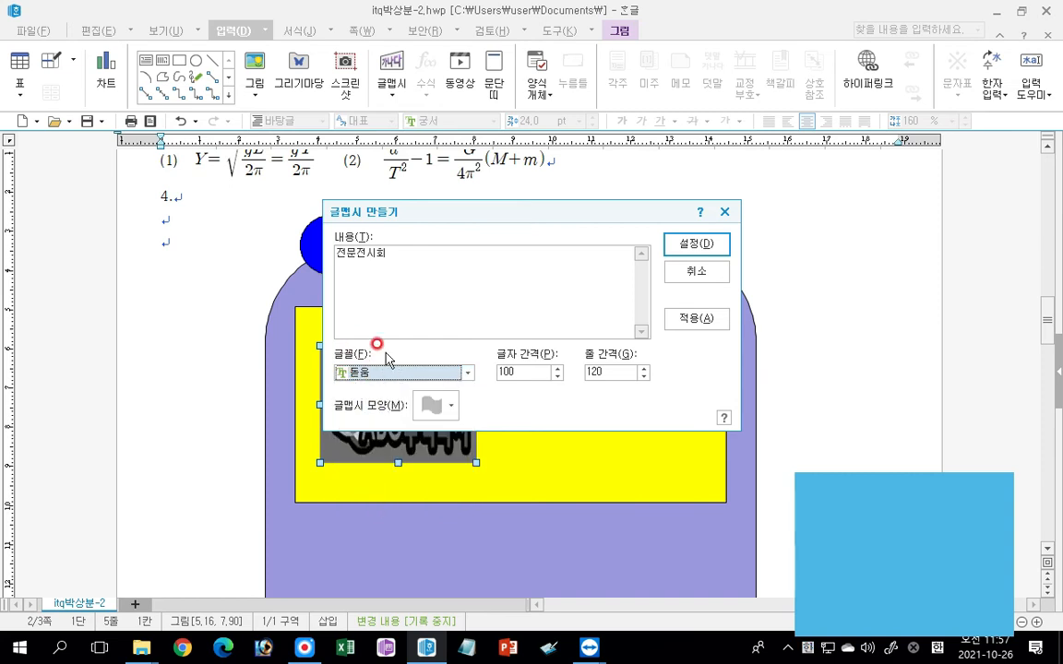
{"action": "left_click", "coordinate": [434, 406]}
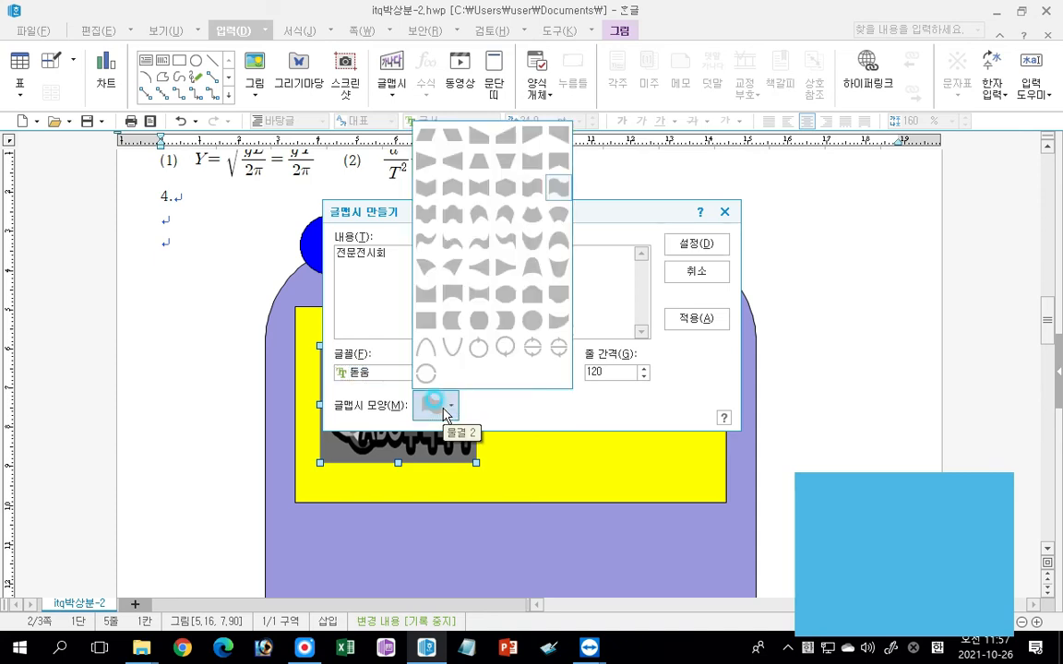
{"action": "left_click", "coordinate": [480, 190]}
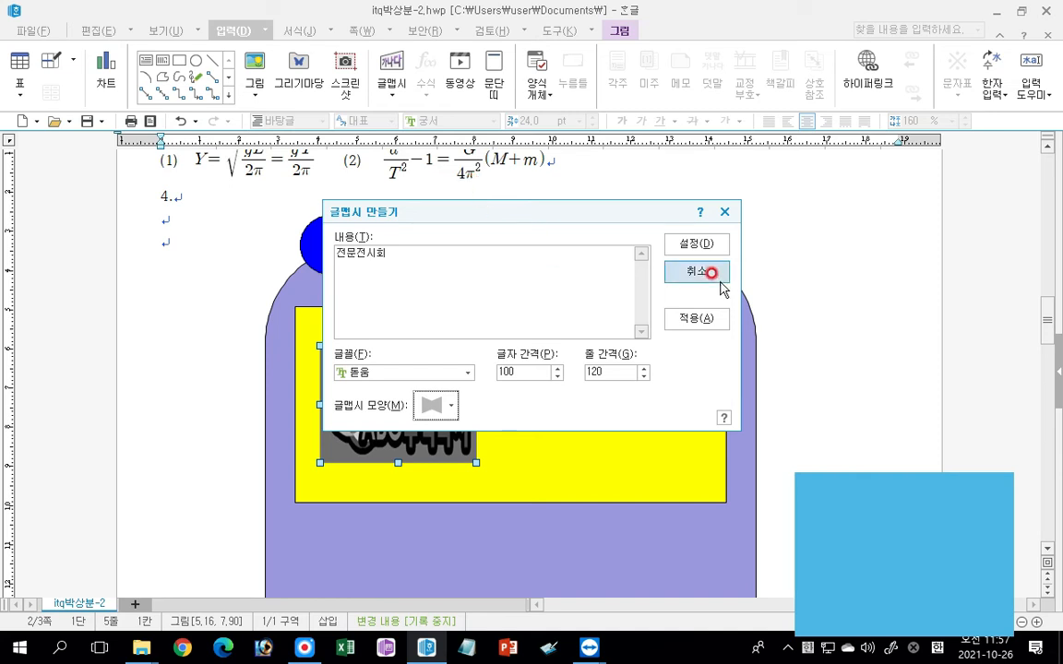
{"action": "left_click", "coordinate": [696, 244]}
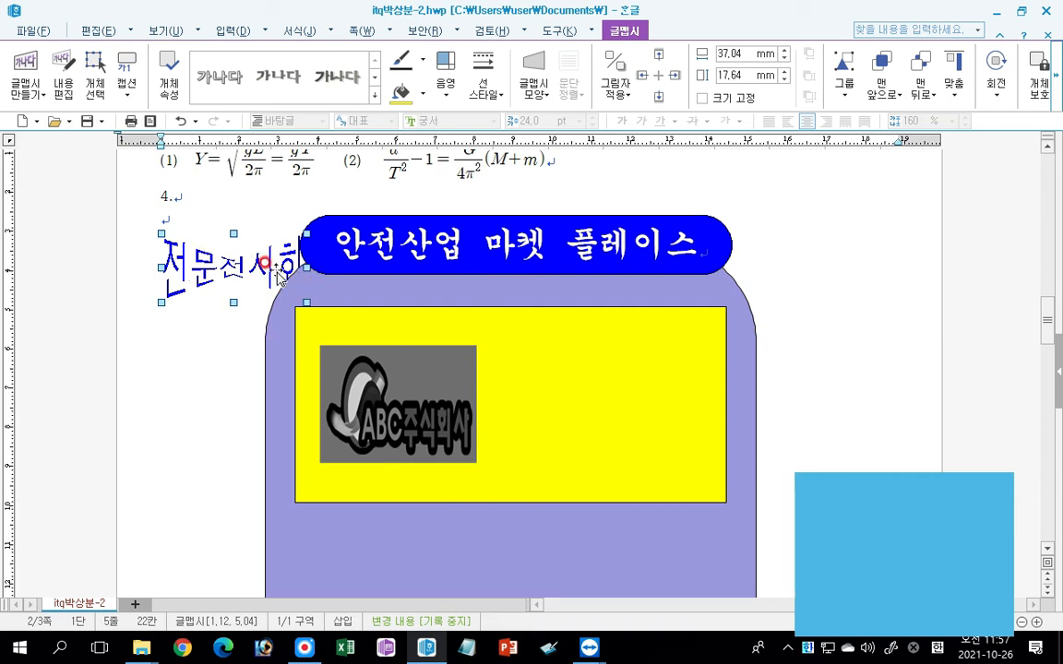
Bring the 전문전시회 word art to the front and set its placement to in front of text.
{"action": "left_click", "coordinate": [875, 95]}
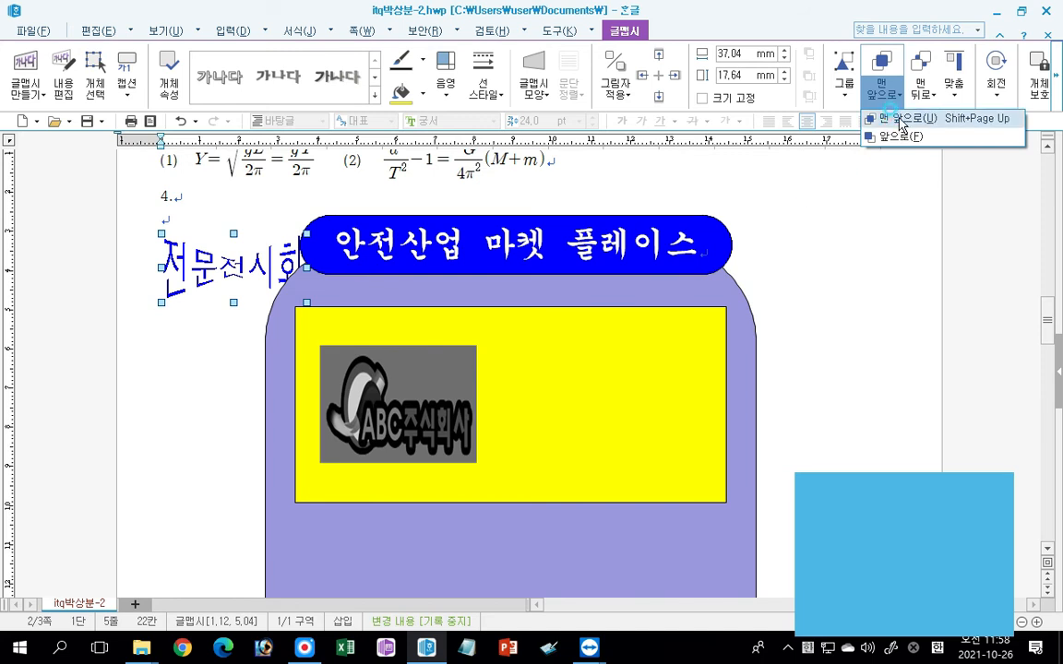
{"action": "left_click", "coordinate": [898, 124]}
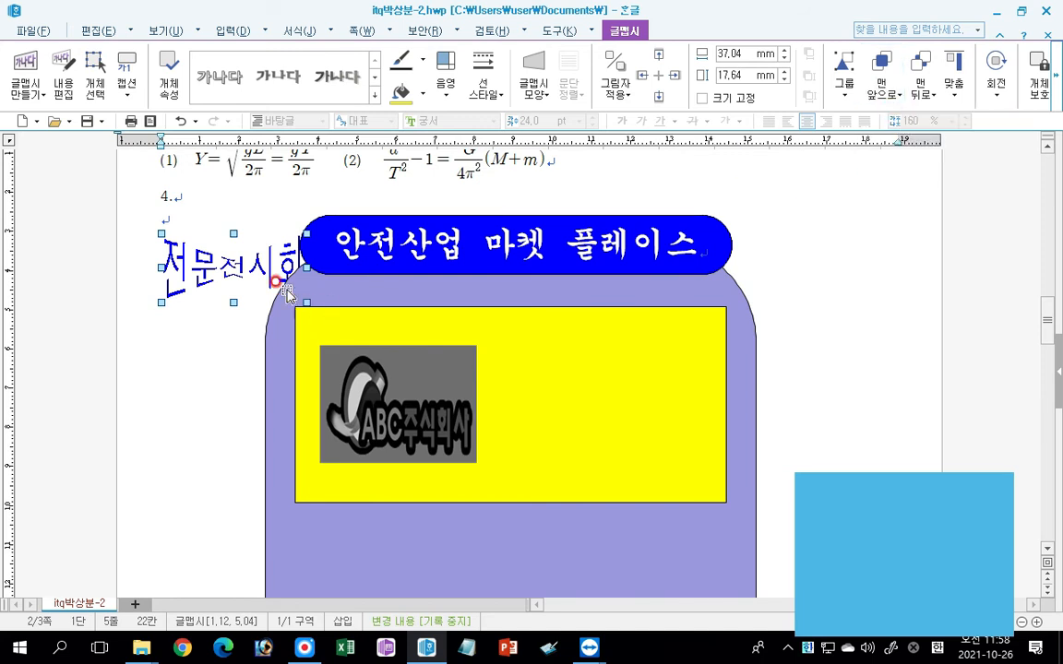
{"action": "double_click", "coordinate": [221, 264]}
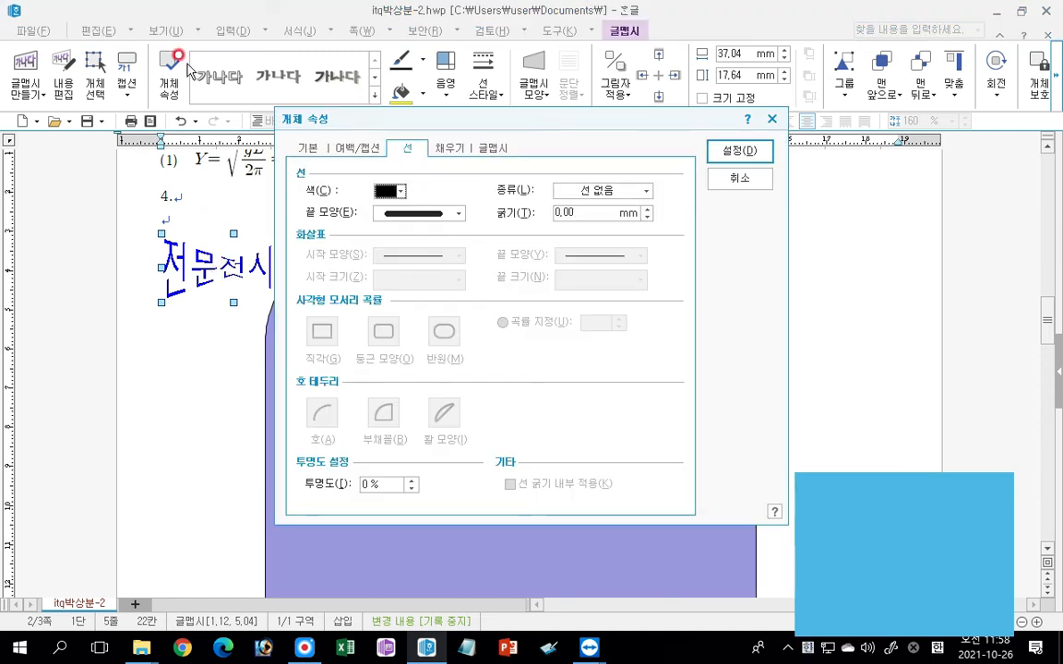
{"action": "left_click", "coordinate": [316, 155]}
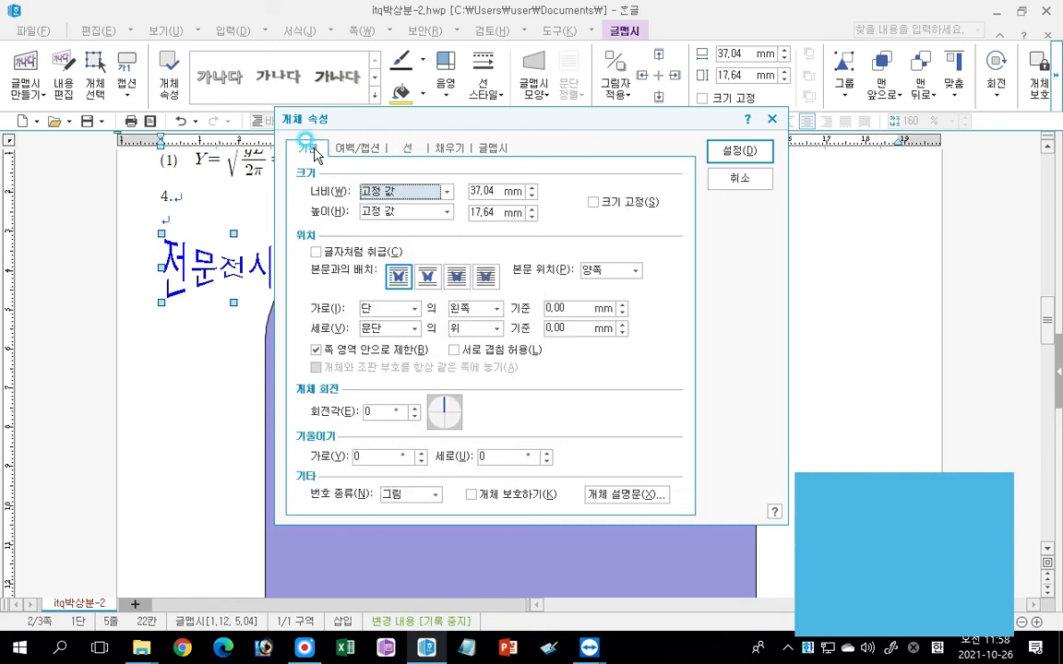
{"action": "left_click", "coordinate": [485, 276]}
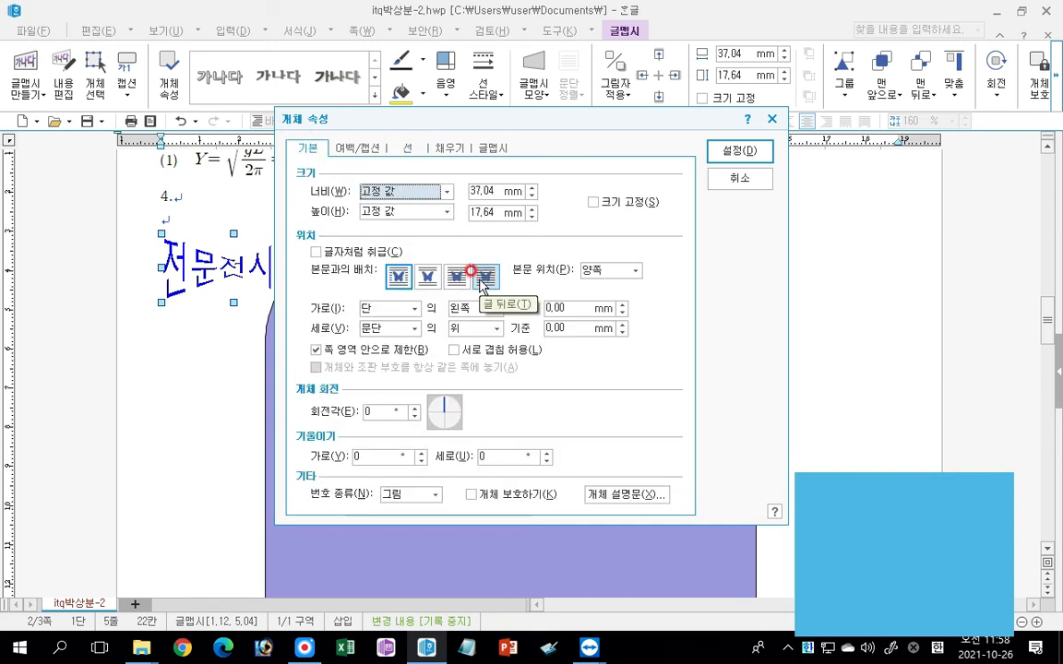
{"action": "left_click", "coordinate": [480, 279]}
{"action": "left_click", "coordinate": [456, 277]}
{"action": "left_click", "coordinate": [435, 277]}
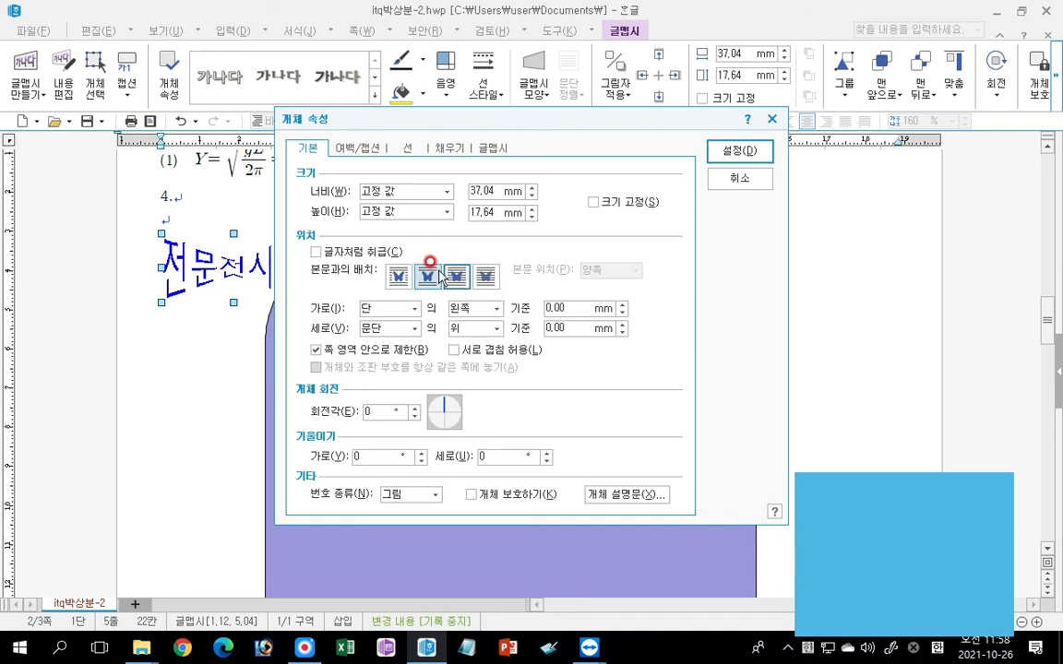
{"action": "left_click", "coordinate": [456, 278]}
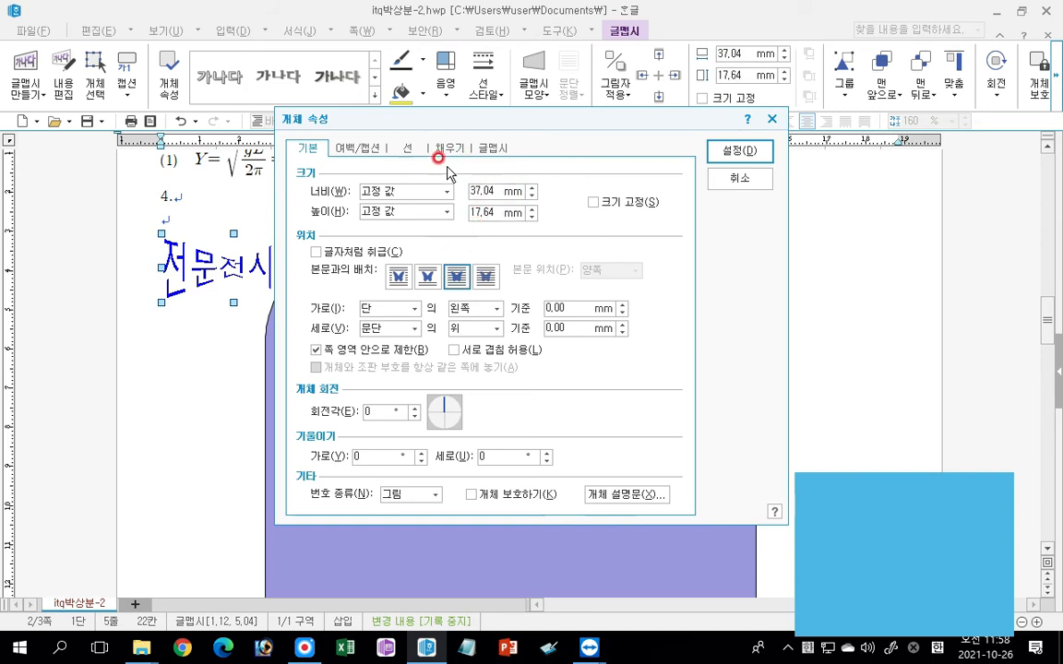
Set the word art to 50 mm wide and 30 mm high and lock its size.
{"action": "left_click", "coordinate": [492, 192]}
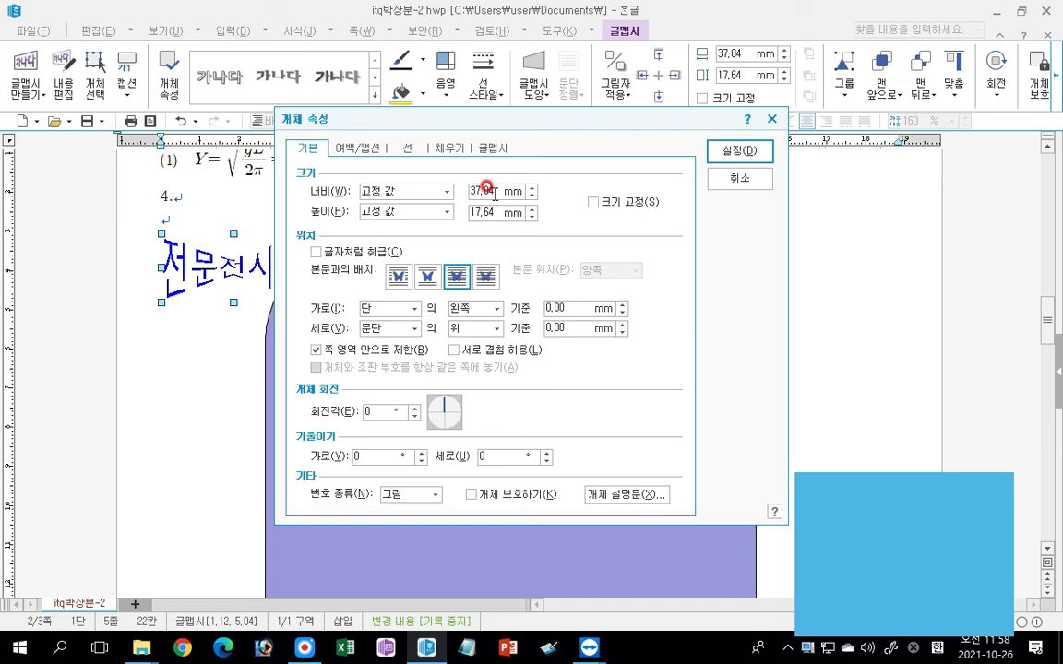
{"action": "left_click_drag", "start_coordinate": [495, 193], "coordinate": [439, 212]}
{"action": "type", "text": "50"}
{"action": "type", "text": "30"}
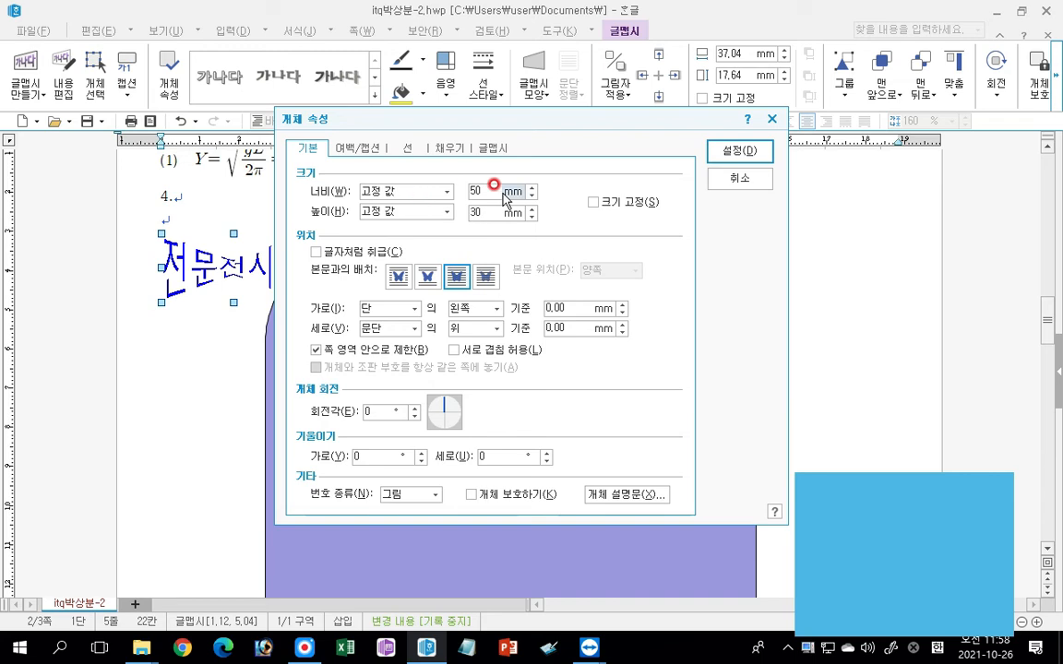
{"action": "left_click", "coordinate": [595, 204]}
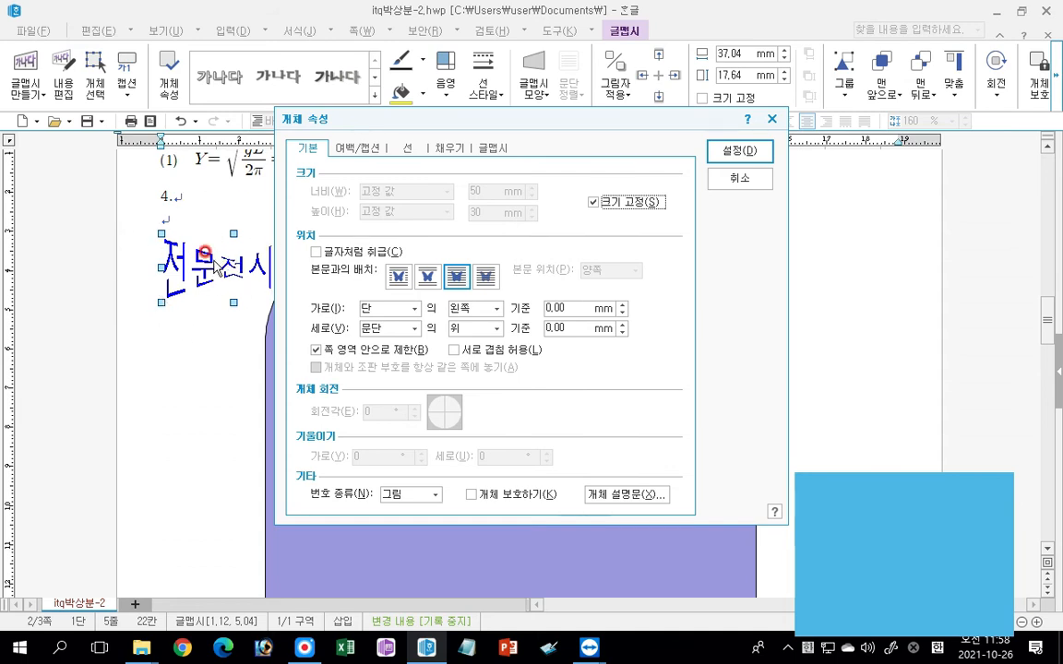
{"action": "left_click_drag", "start_coordinate": [412, 114], "coordinate": [426, 138]}
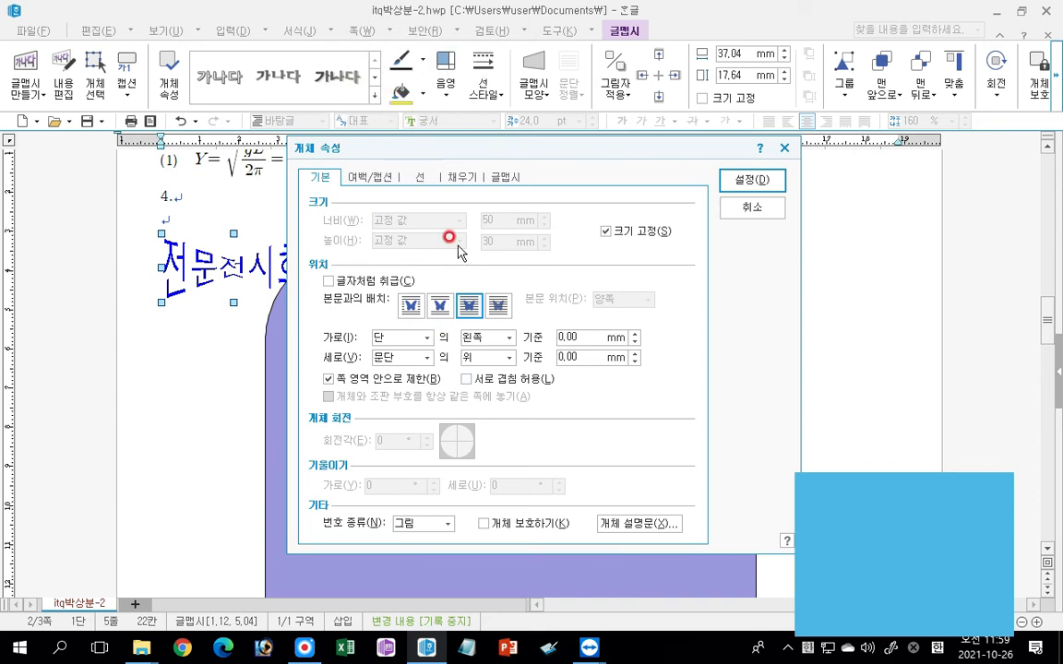
Fill the word art with red and move it onto the yellow rectangle, just right of the grayscale logo.
{"action": "left_click", "coordinate": [463, 180]}
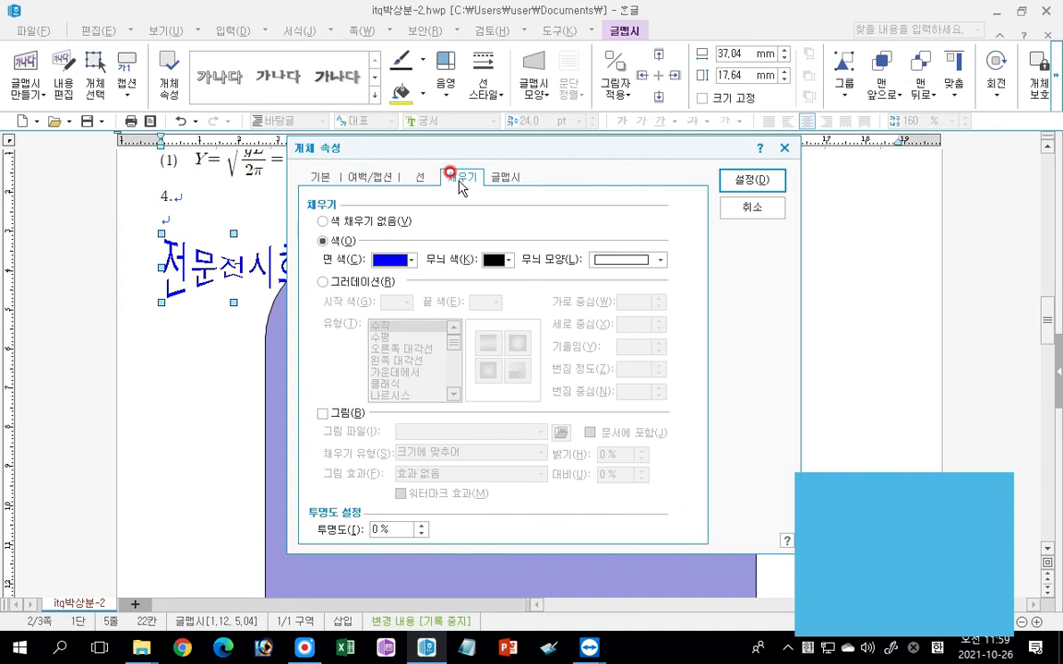
{"action": "left_click", "coordinate": [410, 260]}
{"action": "left_click", "coordinate": [394, 303]}
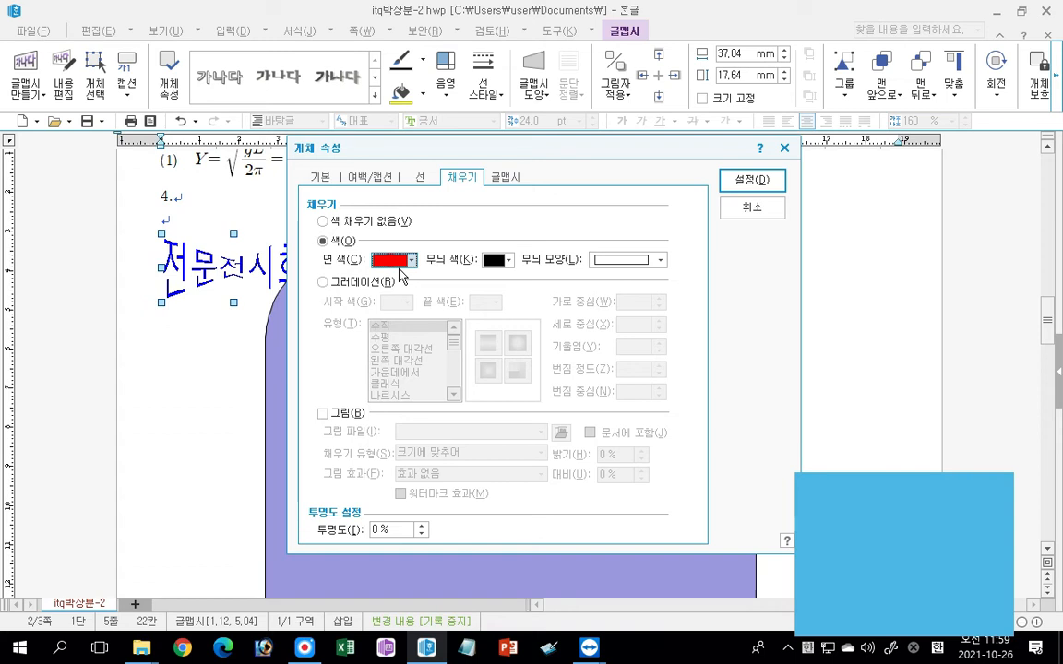
{"action": "left_click", "coordinate": [403, 100]}
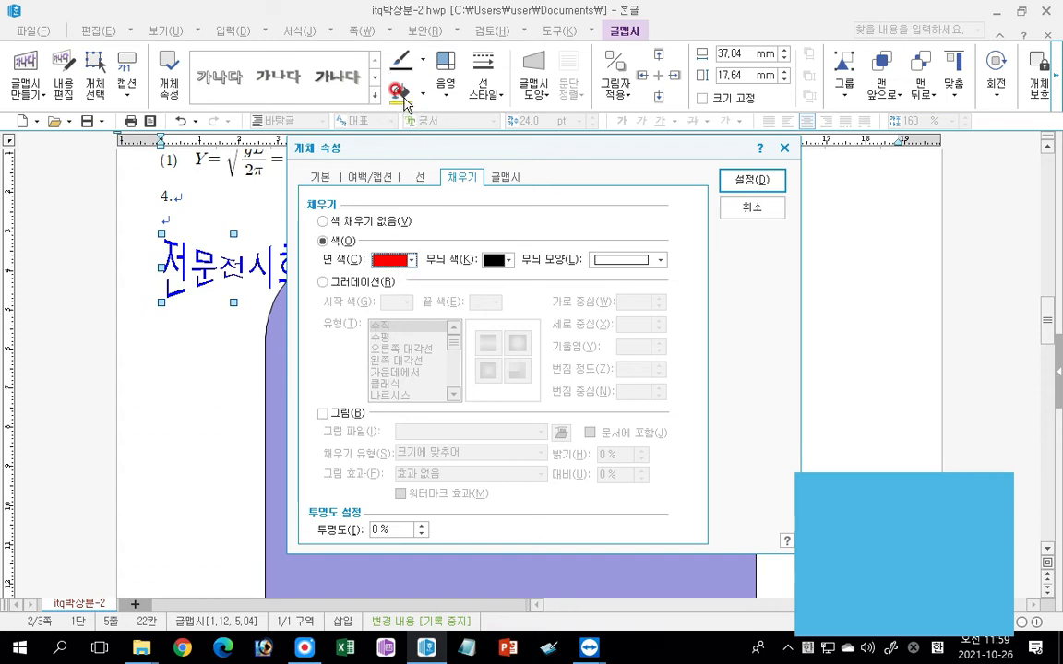
{"action": "mouse_move", "coordinate": [387, 149]}
{"action": "left_mouse_down"}
{"action": "mouse_move", "coordinate": [403, 166]}
{"action": "mouse_move", "coordinate": [380, 157]}
{"action": "mouse_move", "coordinate": [392, 163]}
{"action": "left_mouse_up"}
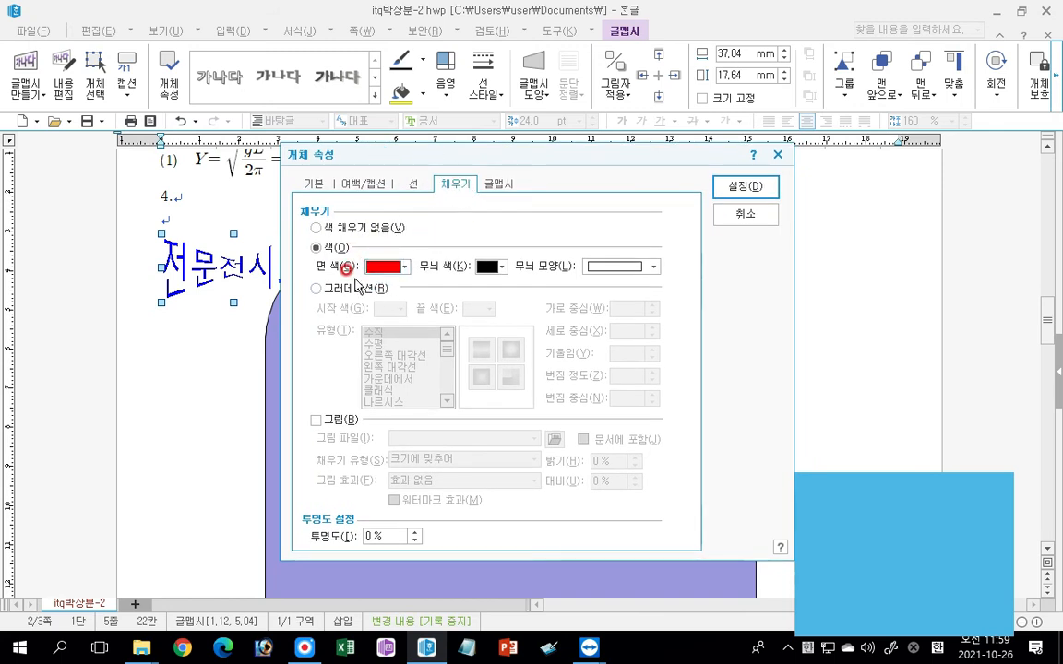
{"action": "left_click", "coordinate": [744, 186]}
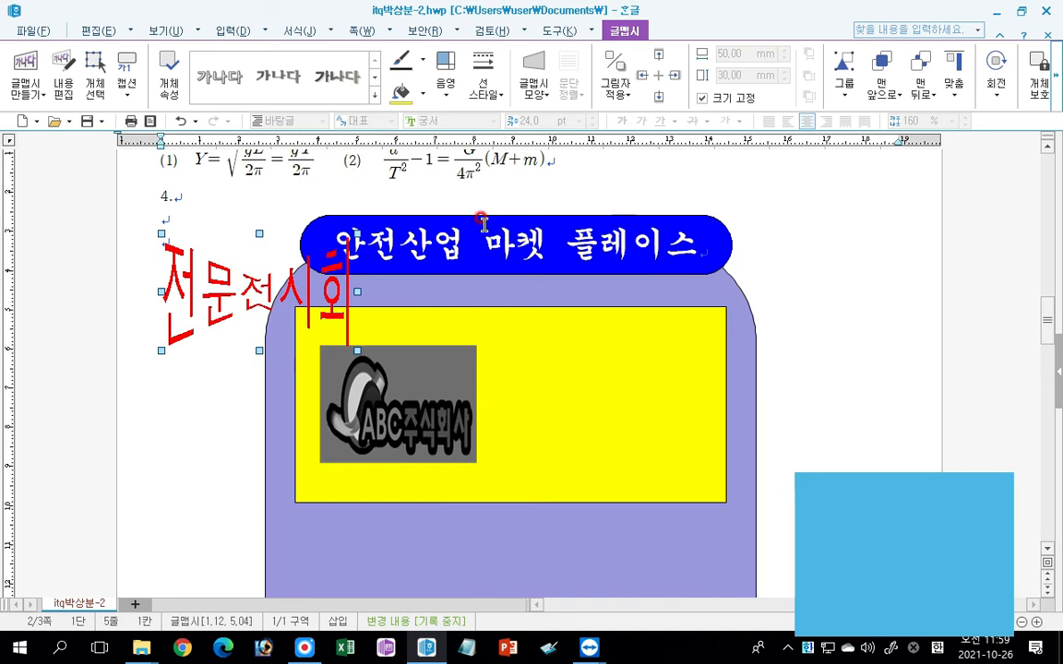
{"action": "left_click_drag", "start_coordinate": [219, 292], "coordinate": [551, 399]}
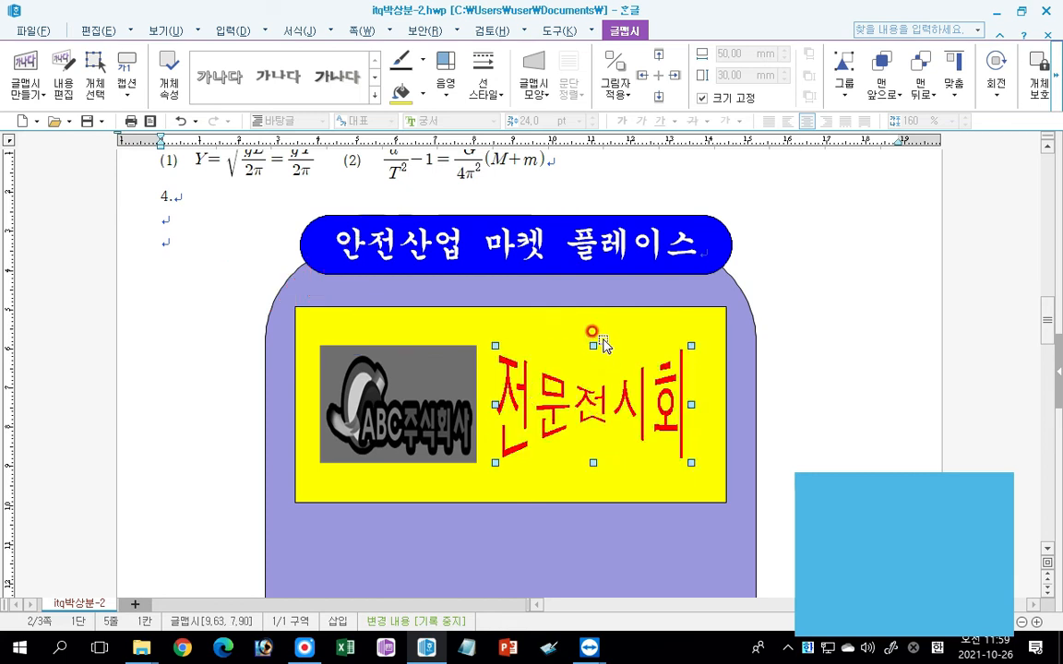
Draw a small upright rectangle about 7 mm by 14 mm below the yellow rectangle's left end and fill it light orange.
{"action": "scroll", "coordinate": [602, 344], "scroll_direction": "down", "scroll_amount": 4}
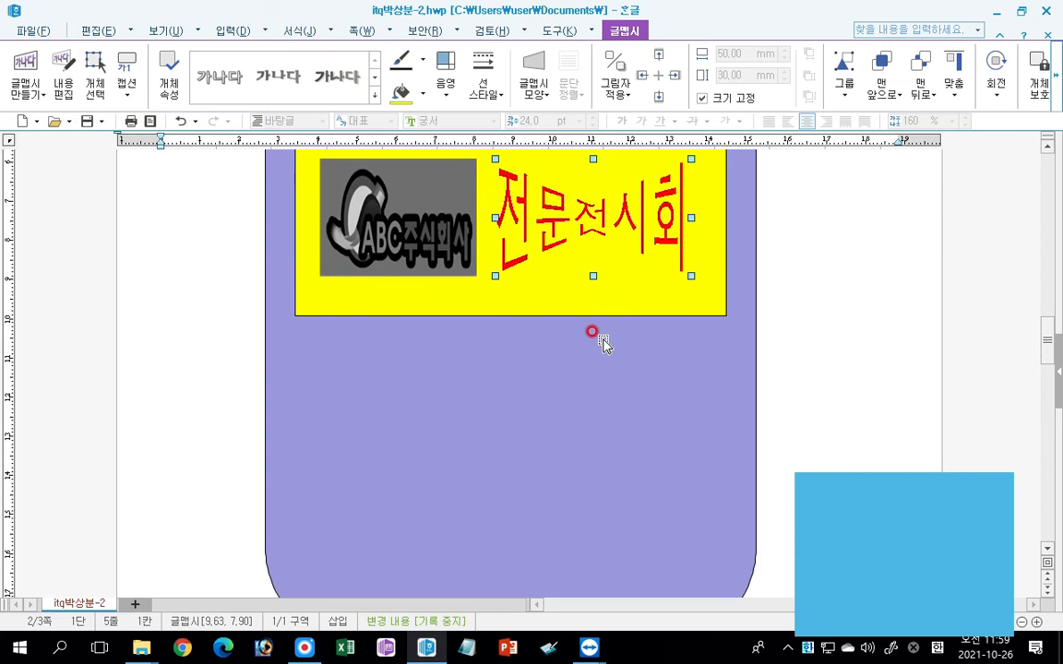
{"action": "scroll", "coordinate": [603, 345], "scroll_direction": "down", "scroll_amount": 1}
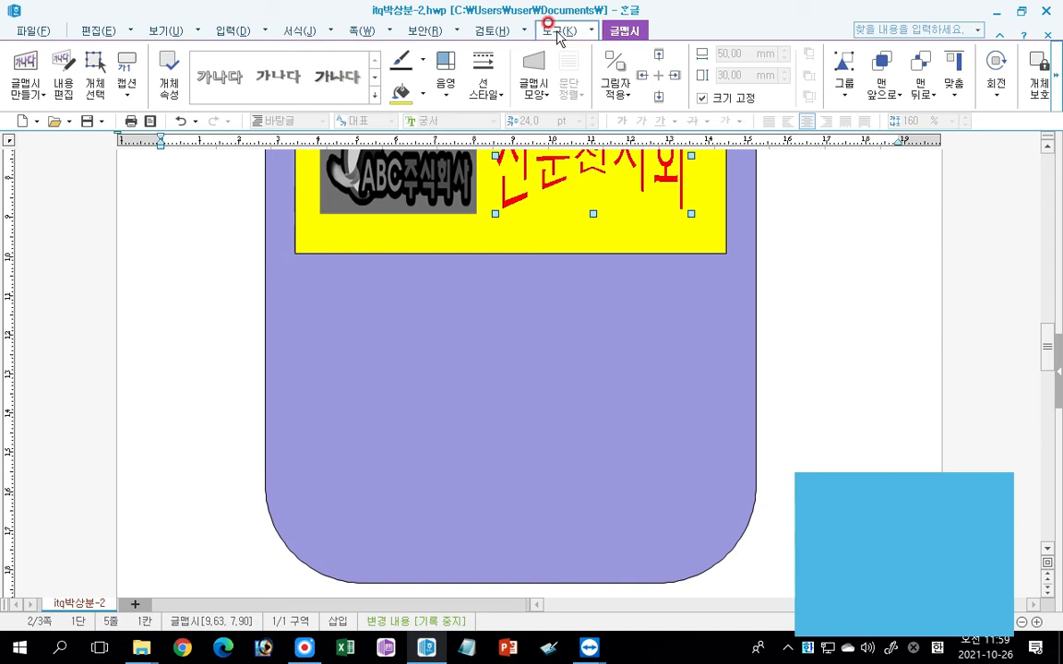
{"action": "left_click", "coordinate": [230, 31]}
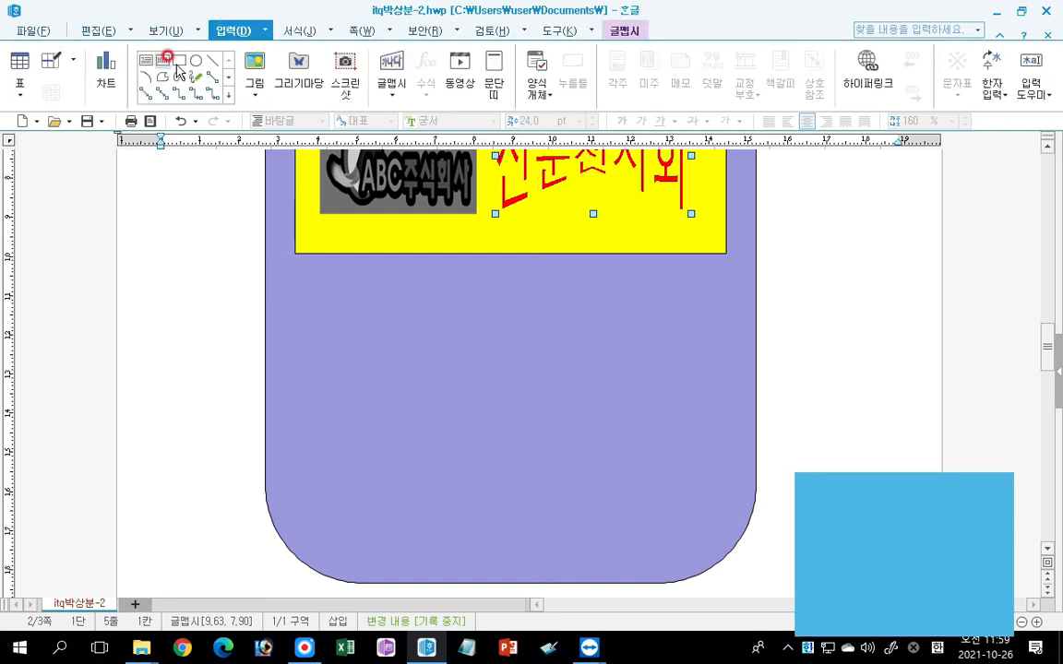
{"action": "key", "text": "ctrl"}
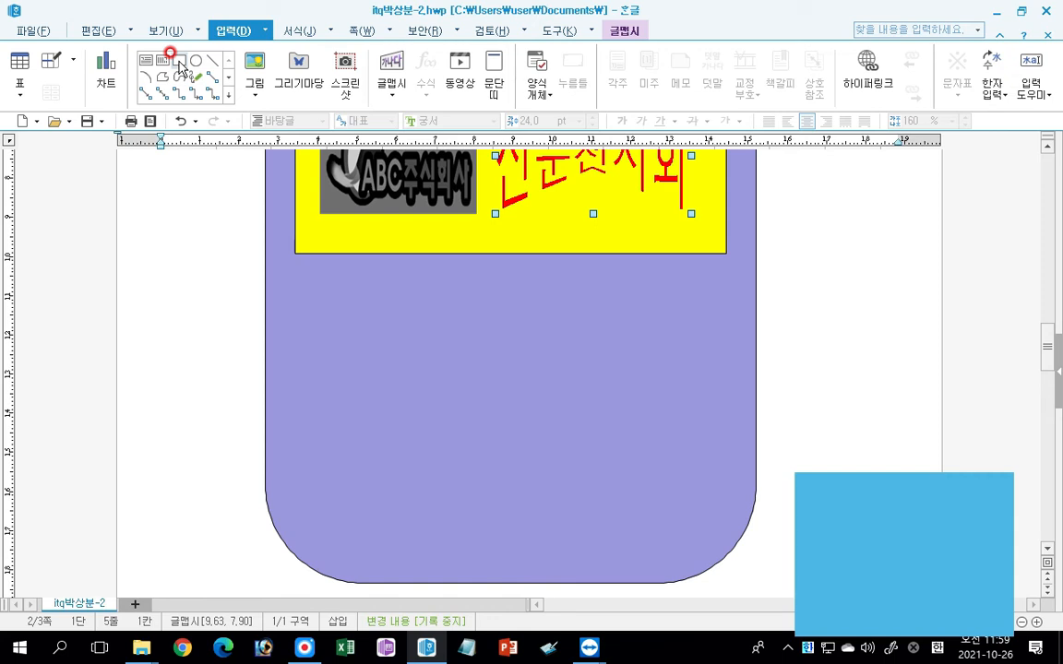
{"action": "left_click", "coordinate": [179, 60]}
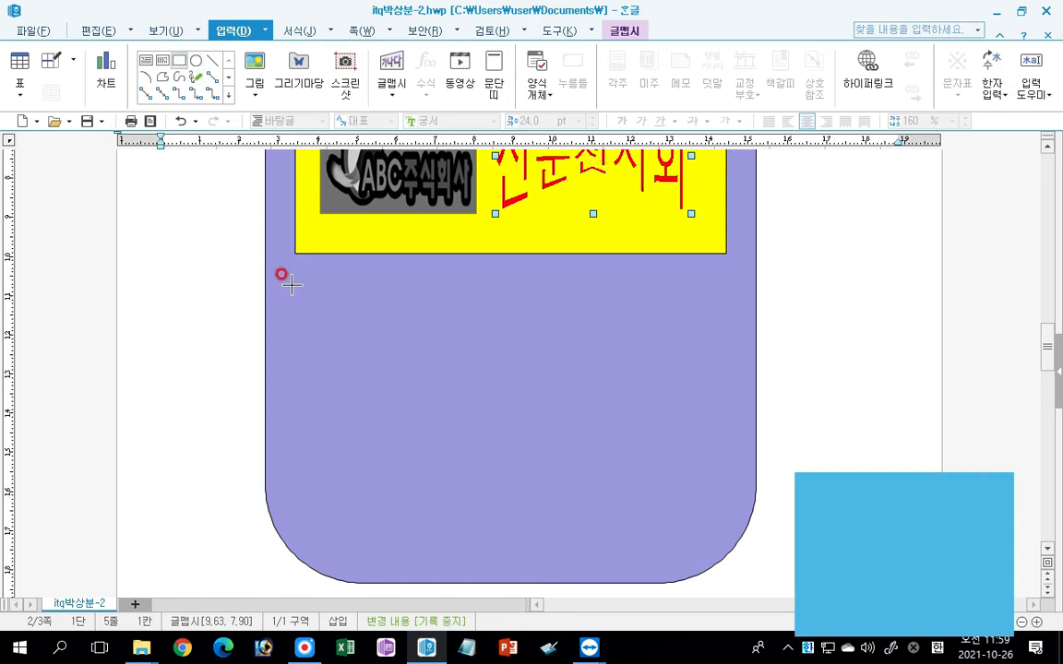
{"action": "left_click_drag", "start_coordinate": [290, 280], "coordinate": [333, 328]}
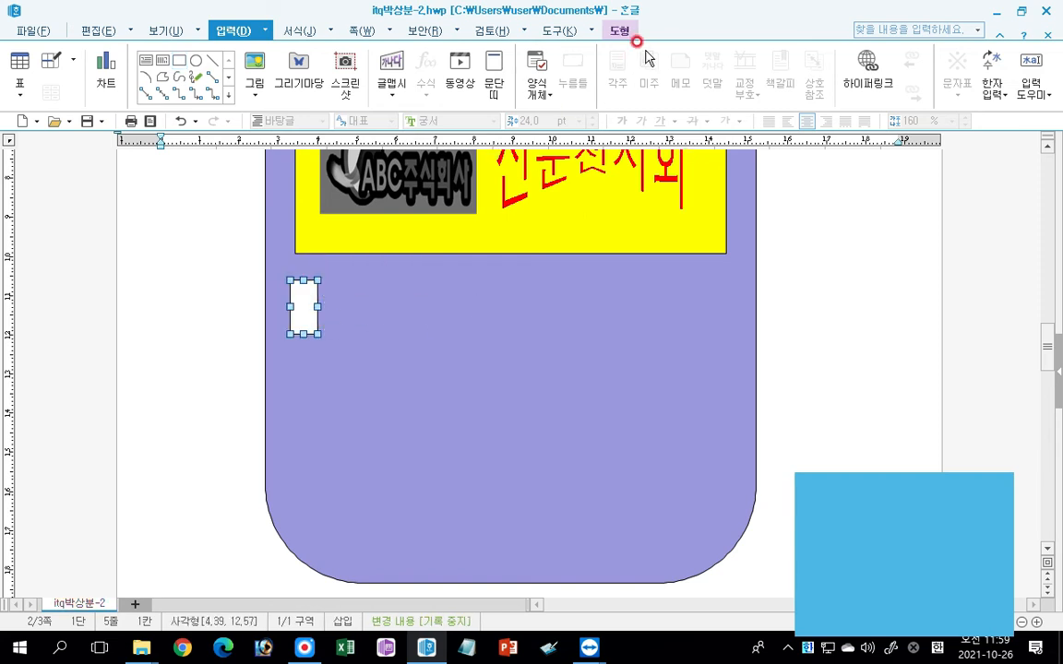
{"action": "left_click", "coordinate": [618, 32]}
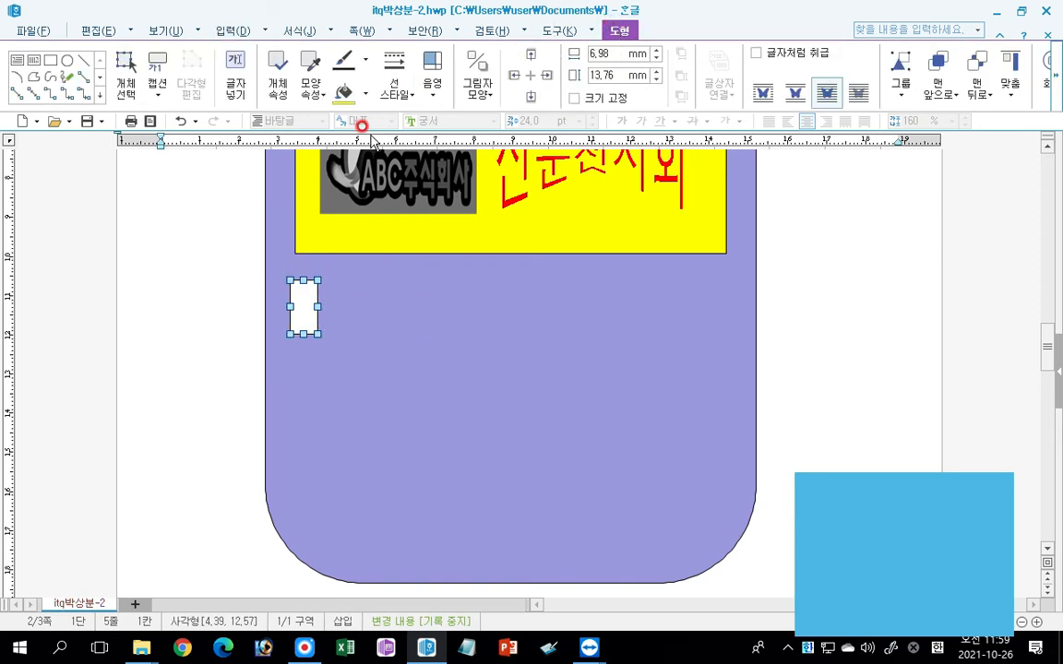
{"action": "left_click", "coordinate": [365, 94]}
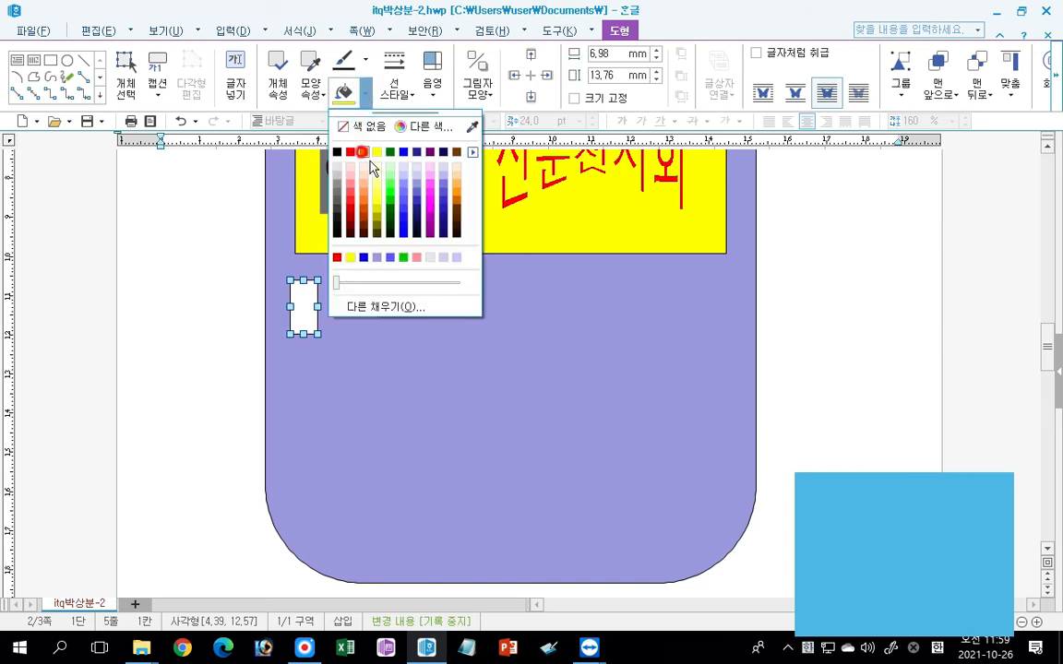
{"action": "left_click", "coordinate": [365, 191]}
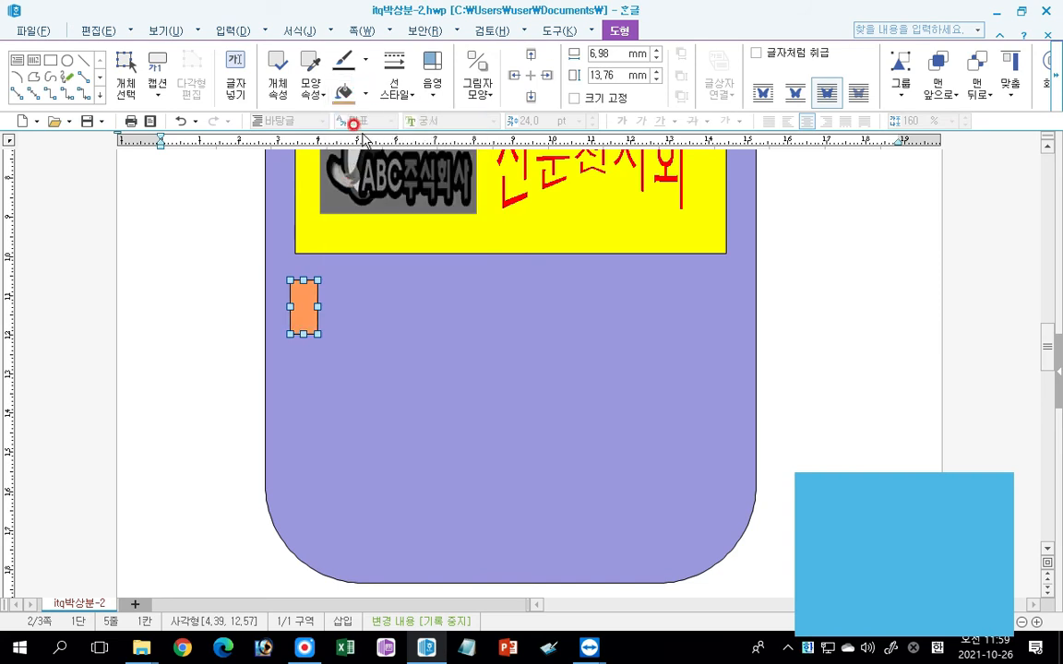
Fill the small rectangle below the yellow one with light red and fix its size at 10 mm wide by 15 mm high.
{"action": "left_click", "coordinate": [364, 92]}
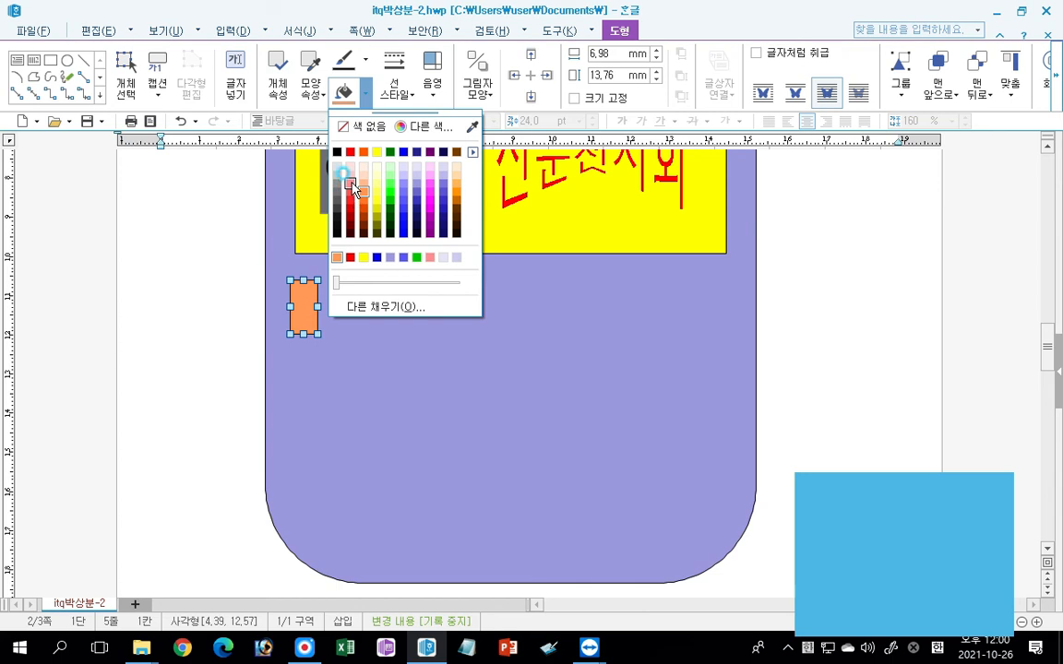
{"action": "left_click", "coordinate": [351, 178]}
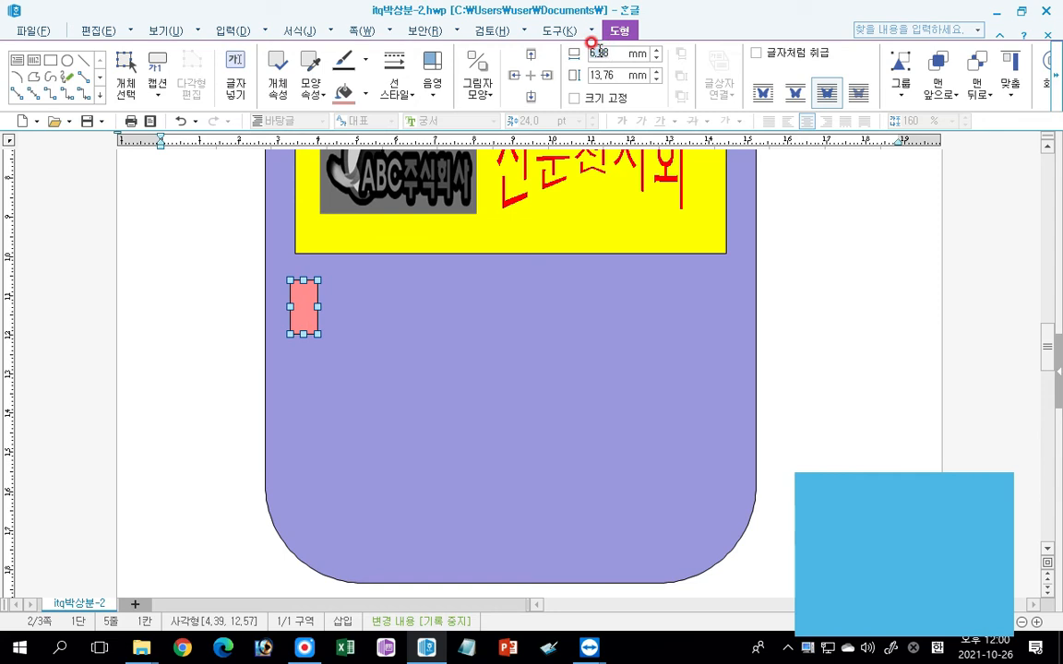
{"action": "key", "text": "Return"}
{"action": "double_click", "coordinate": [615, 79]}
{"action": "type", "text": "15"}
{"action": "key", "text": "Return"}
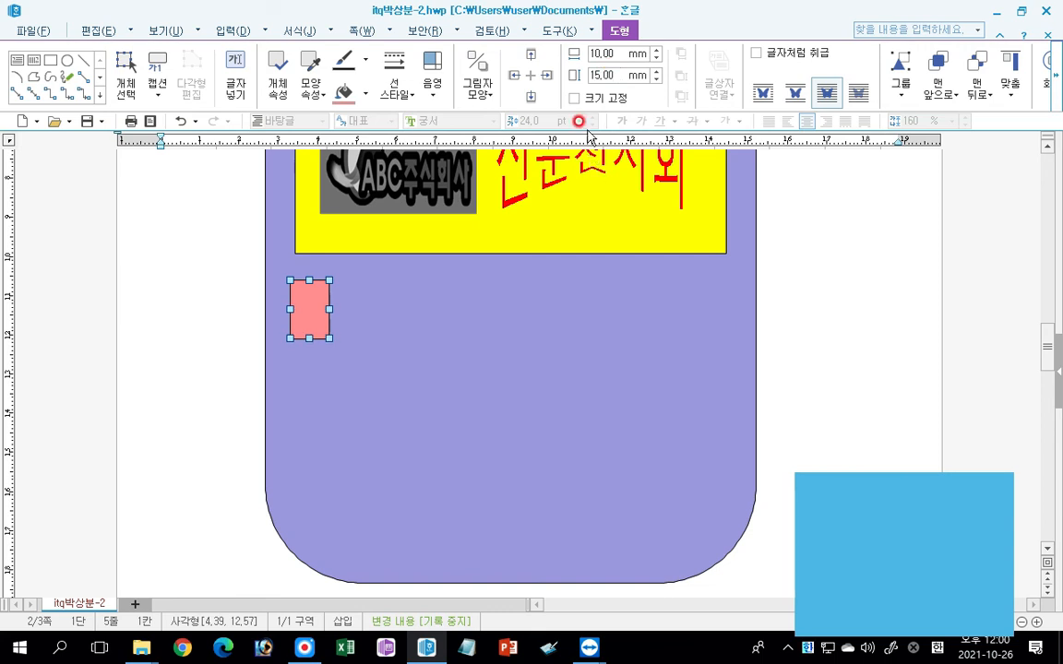
{"action": "left_click", "coordinate": [574, 98]}
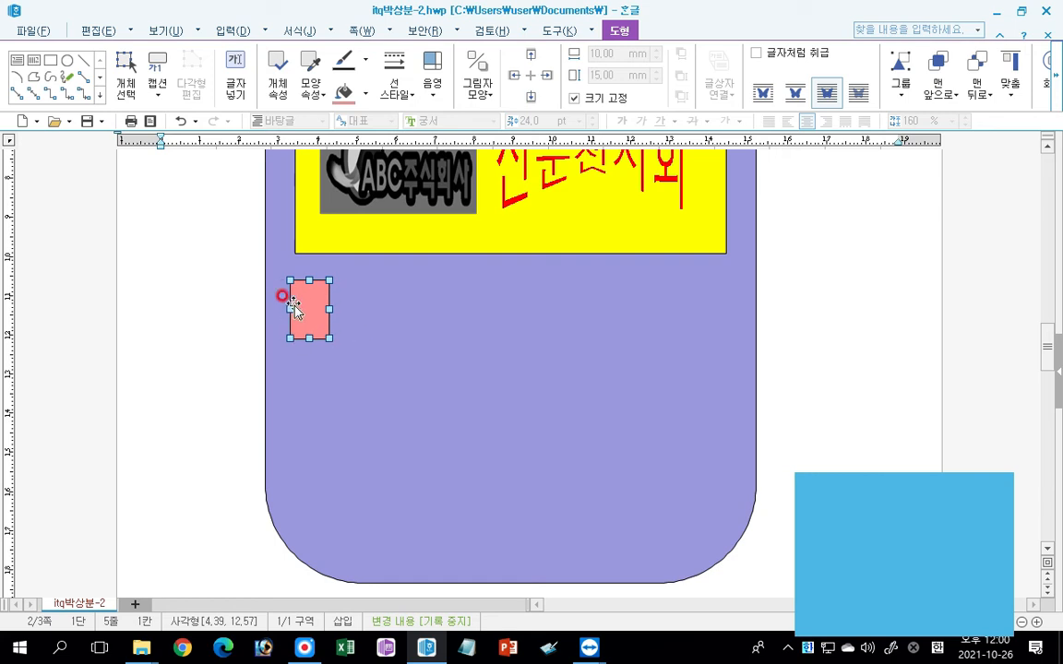
Draw a horizontal text box about 22 mm by 9 mm over the light red rectangle and enter 가 in it.
{"action": "left_click", "coordinate": [19, 65]}
{"action": "left_click_drag", "start_coordinate": [297, 291], "coordinate": [382, 325]}
{"action": "type", "text": "가"}
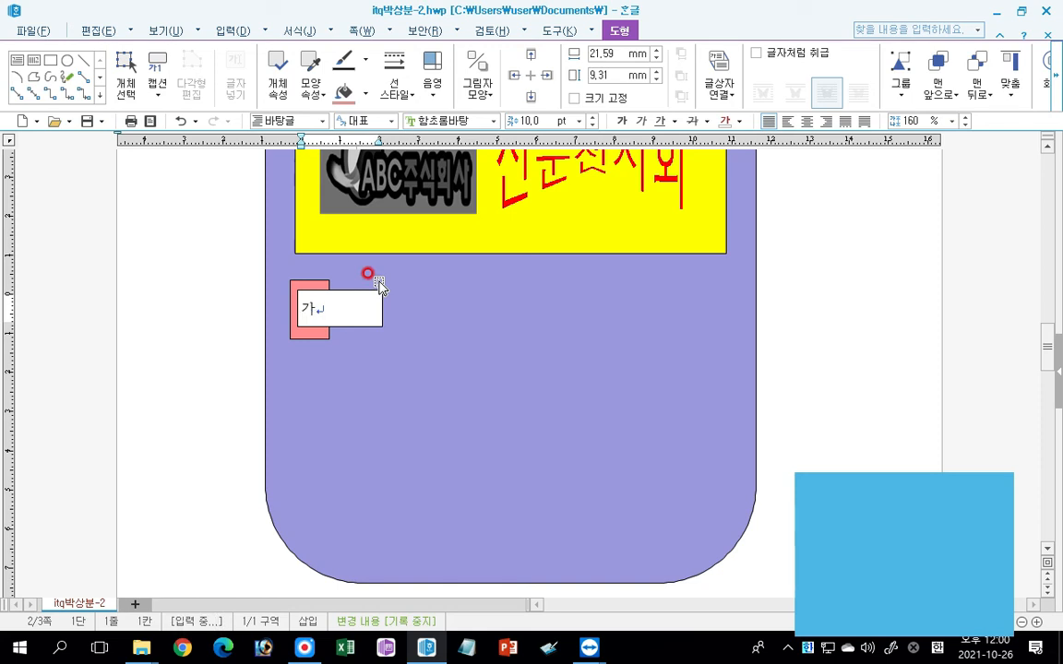
Set the 가 text box to 15 mm wide and 12 mm high.
{"action": "left_click", "coordinate": [349, 297]}
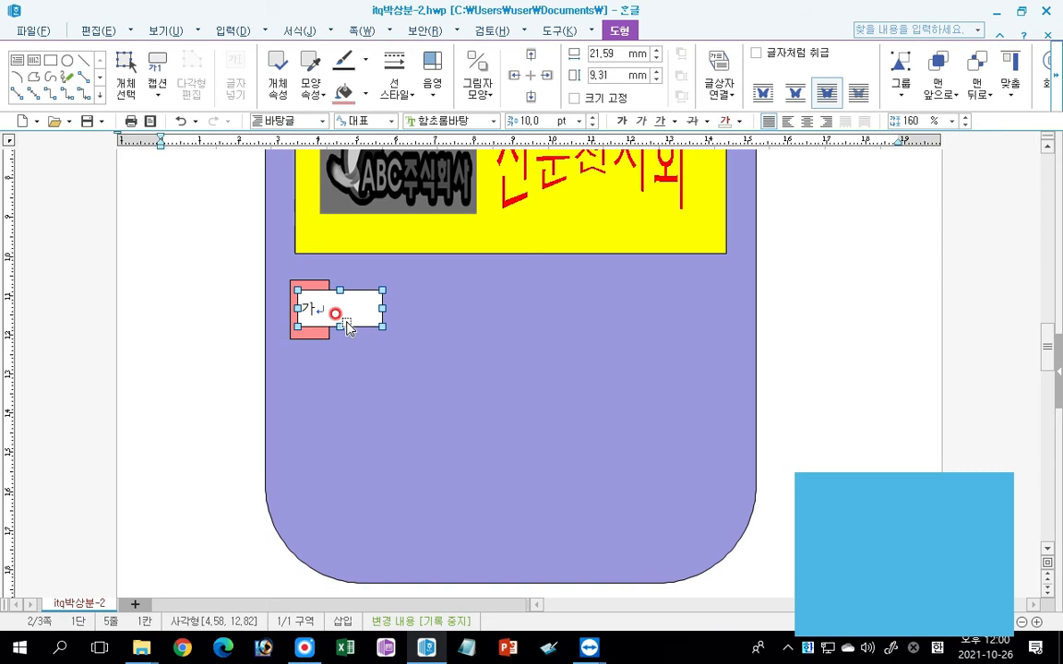
{"action": "double_click", "coordinate": [599, 53]}
{"action": "type", "text": "15"}
{"action": "key", "text": "Tab"}
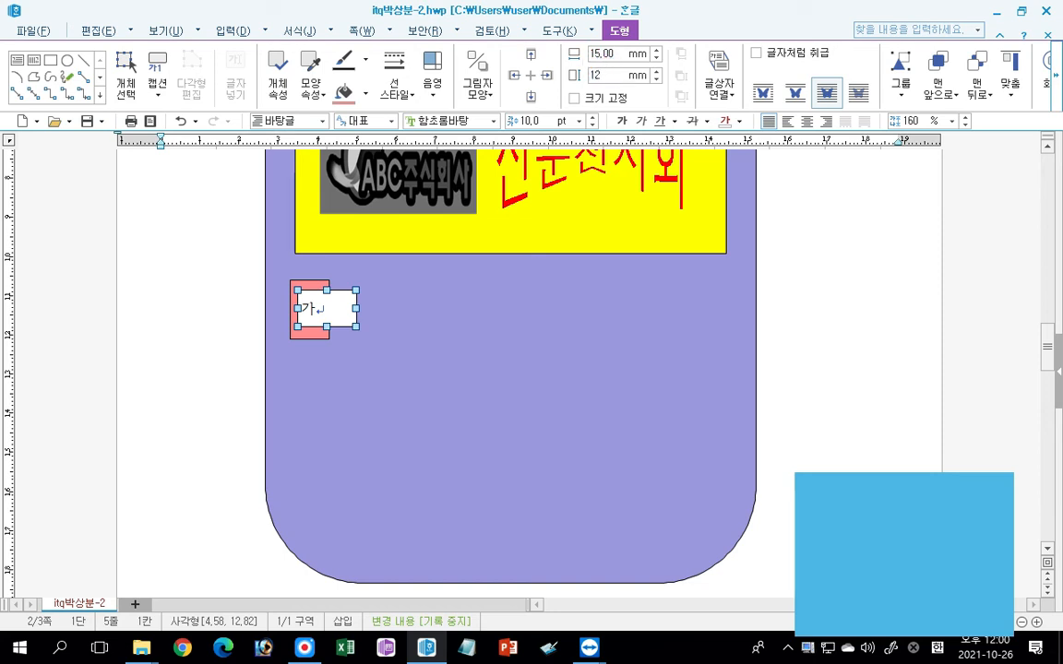
{"action": "key", "text": "Return"}
Format the 가 text in 궁서 at 20 pt and centre it in its box.
{"action": "left_click", "coordinate": [493, 121]}
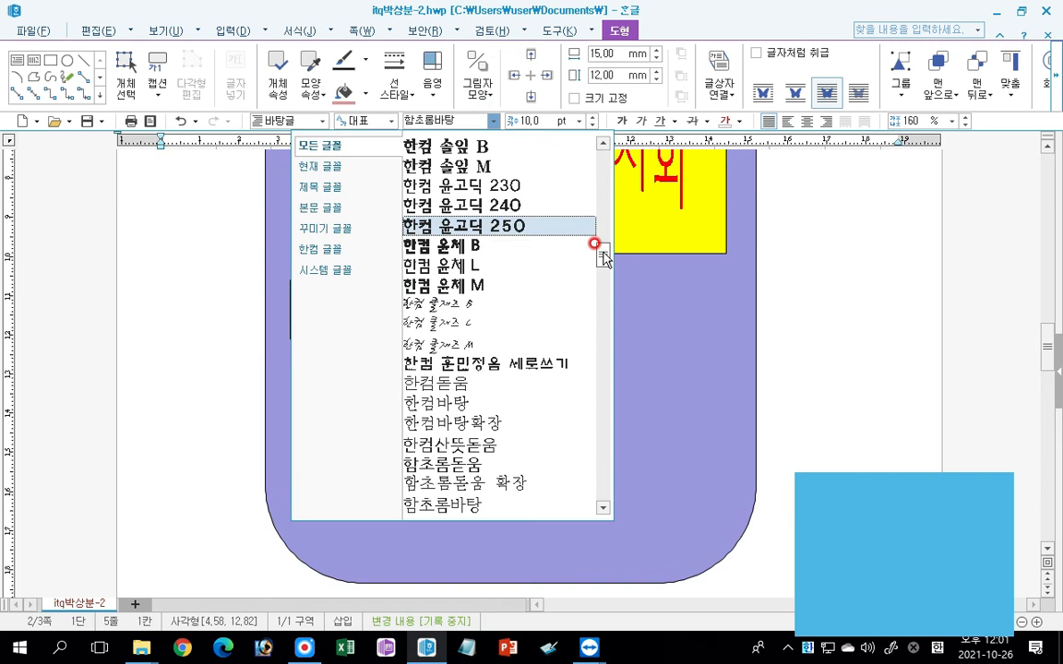
{"action": "left_click_drag", "start_coordinate": [602, 249], "coordinate": [590, 131]}
{"action": "left_click", "coordinate": [420, 148]}
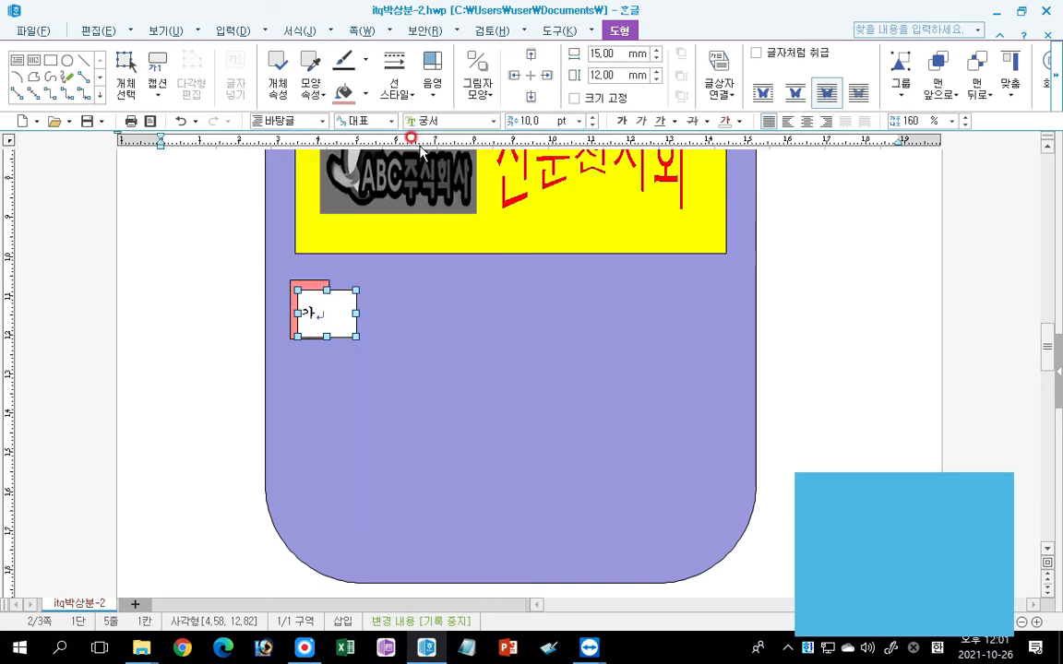
{"action": "left_click", "coordinate": [578, 121]}
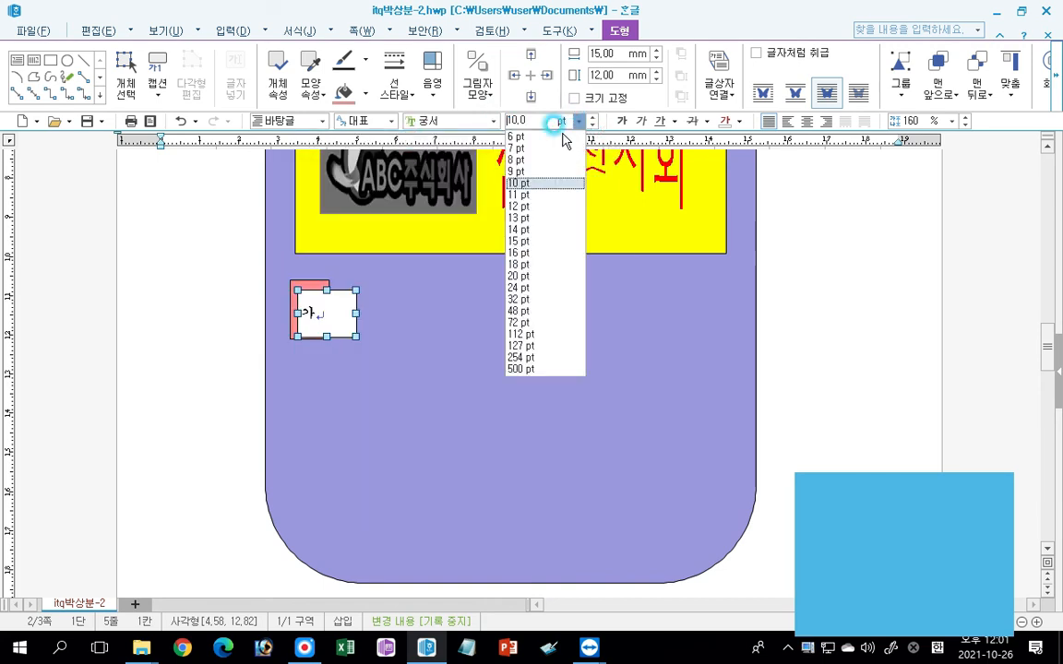
{"action": "left_click", "coordinate": [531, 275]}
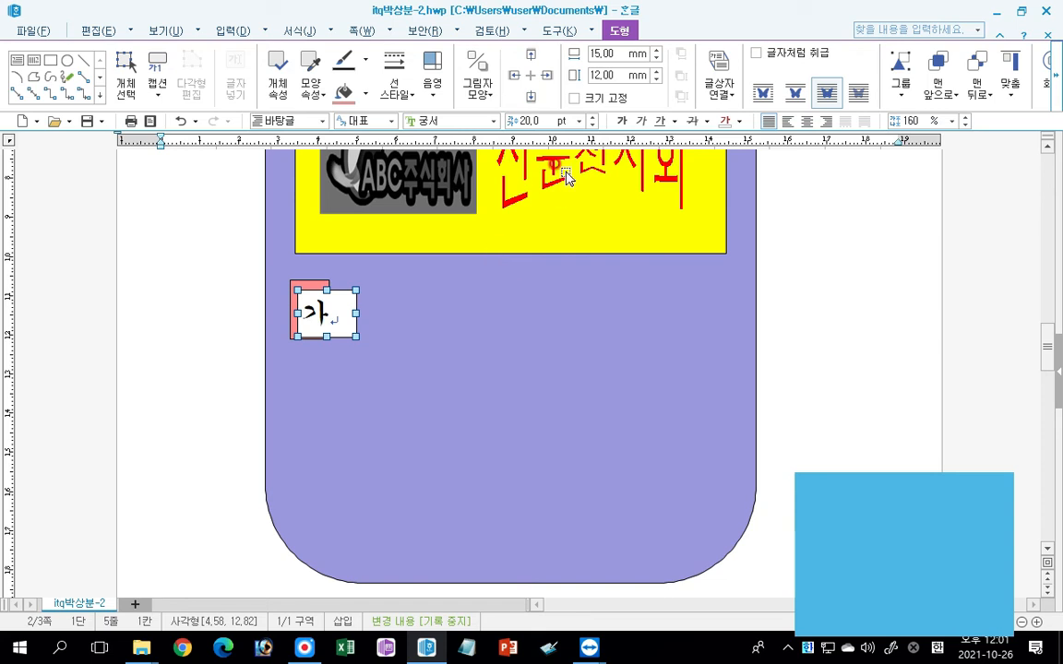
{"action": "left_click", "coordinate": [809, 123]}
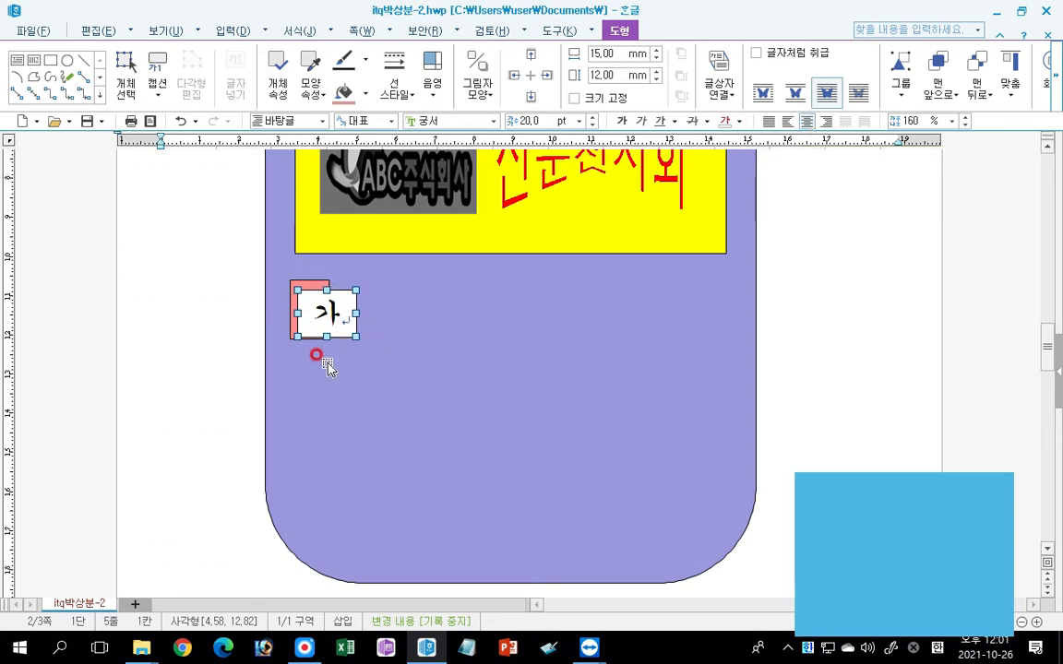
Give the 가 box rounded corners (둥근 모양) and move it flush with the light red rectangle's left edge, centred vertically on it.
{"action": "double_click", "coordinate": [342, 305]}
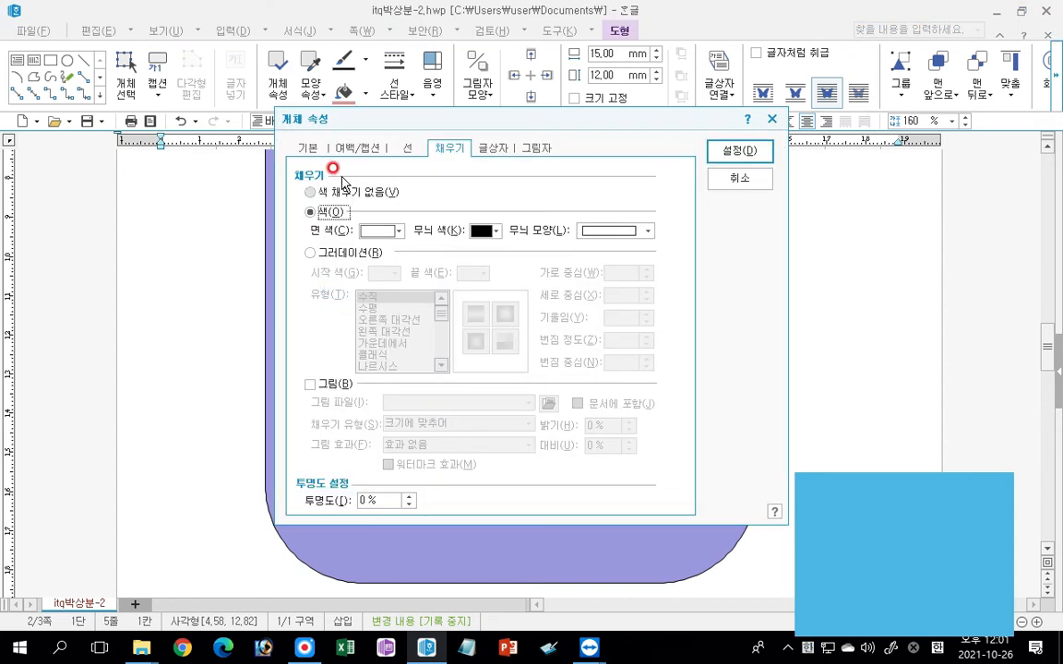
{"action": "left_click", "coordinate": [407, 146]}
{"action": "left_click", "coordinate": [384, 332]}
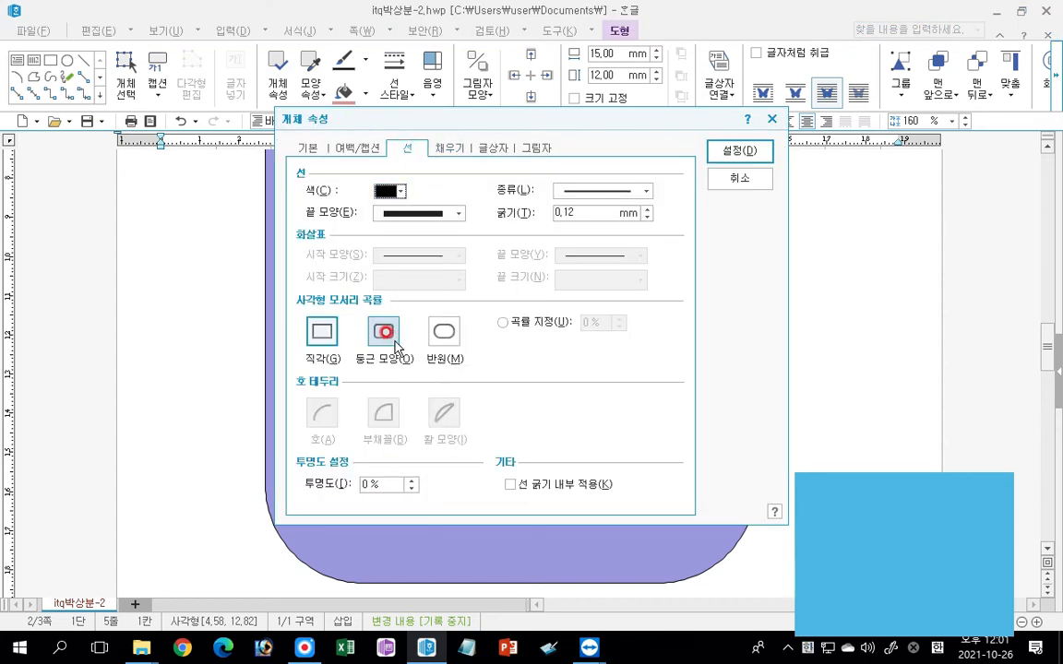
{"action": "left_click", "coordinate": [379, 321]}
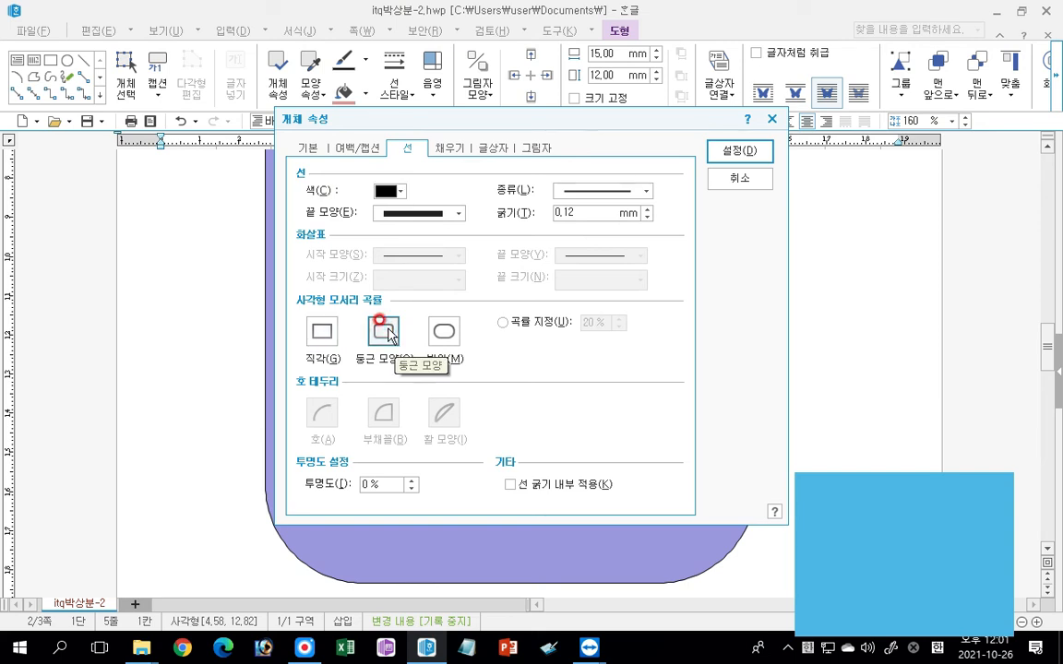
{"action": "left_click", "coordinate": [739, 150]}
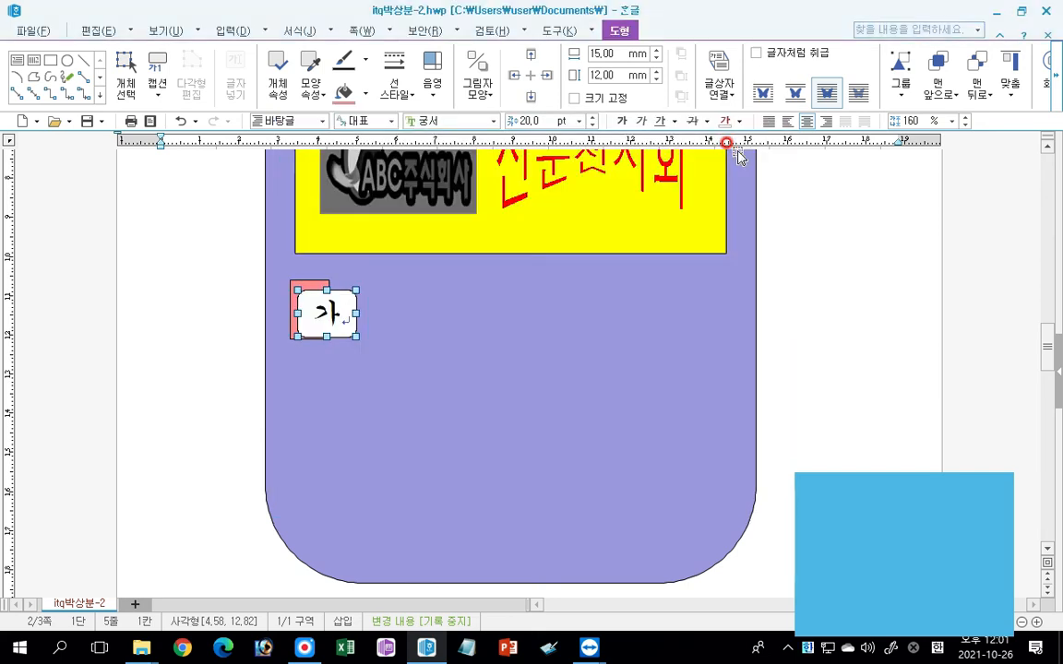
{"action": "left_click", "coordinate": [315, 309]}
{"action": "left_click_drag", "start_coordinate": [325, 316], "coordinate": [321, 314]}
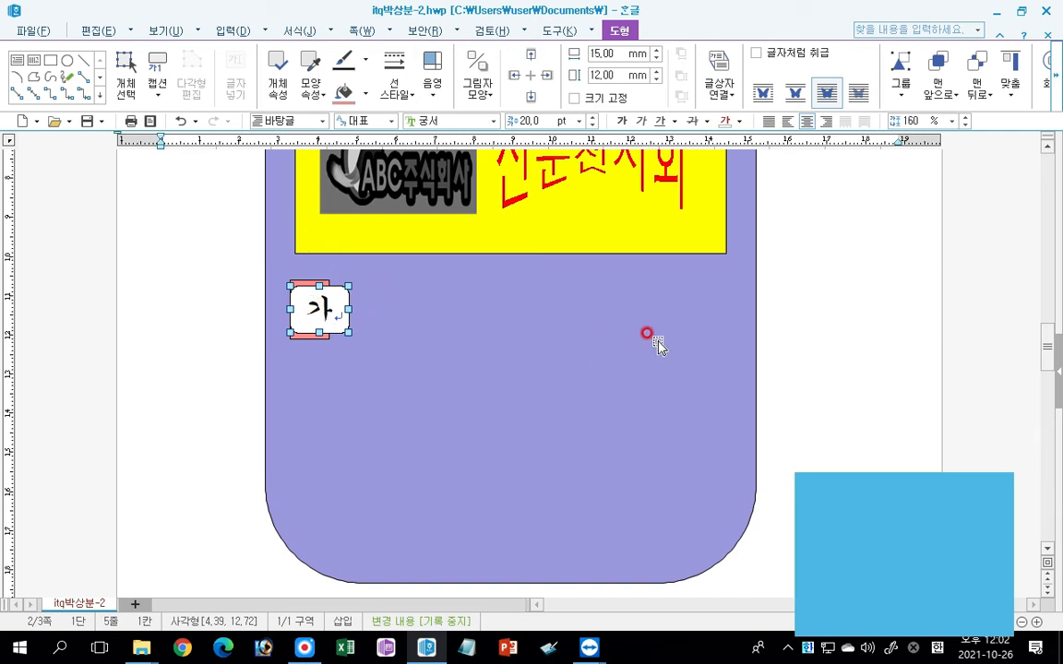
Draw a horizontal text box about 92 mm by 13 mm beside the 가 box and align its right edge with the yellow rectangle.
{"action": "left_click", "coordinate": [19, 61]}
{"action": "left_click_drag", "start_coordinate": [371, 287], "coordinate": [731, 340]}
{"action": "right_click", "coordinate": [731, 340]}
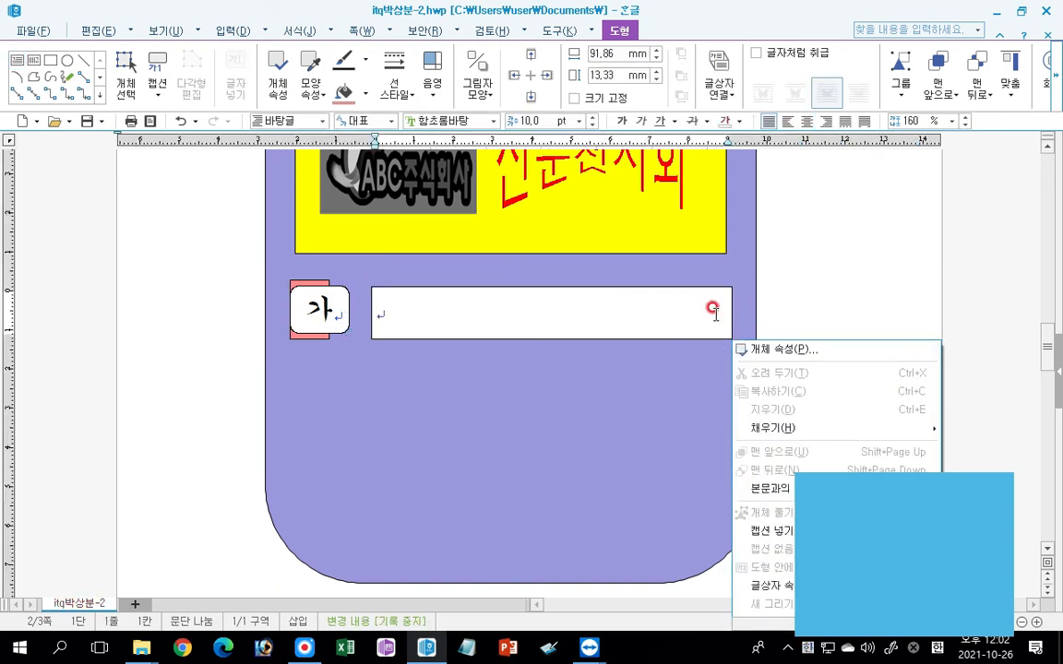
{"action": "left_click", "coordinate": [513, 337]}
{"action": "mouse_move", "coordinate": [728, 313]}
{"action": "left_mouse_down"}
{"action": "mouse_move", "coordinate": [805, 312]}
{"action": "mouse_move", "coordinate": [683, 311]}
{"action": "mouse_move", "coordinate": [728, 311]}
{"action": "left_mouse_up"}
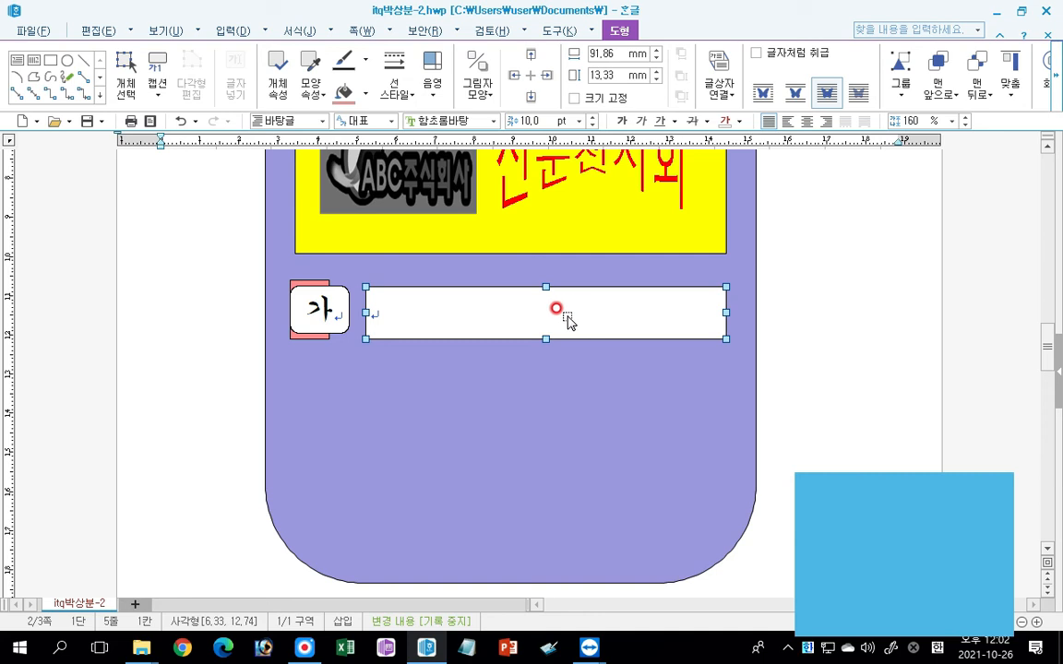
Enter the text 수출 판로 개척 in the wide text box beside the 가 box.
{"action": "left_click", "coordinate": [482, 266]}
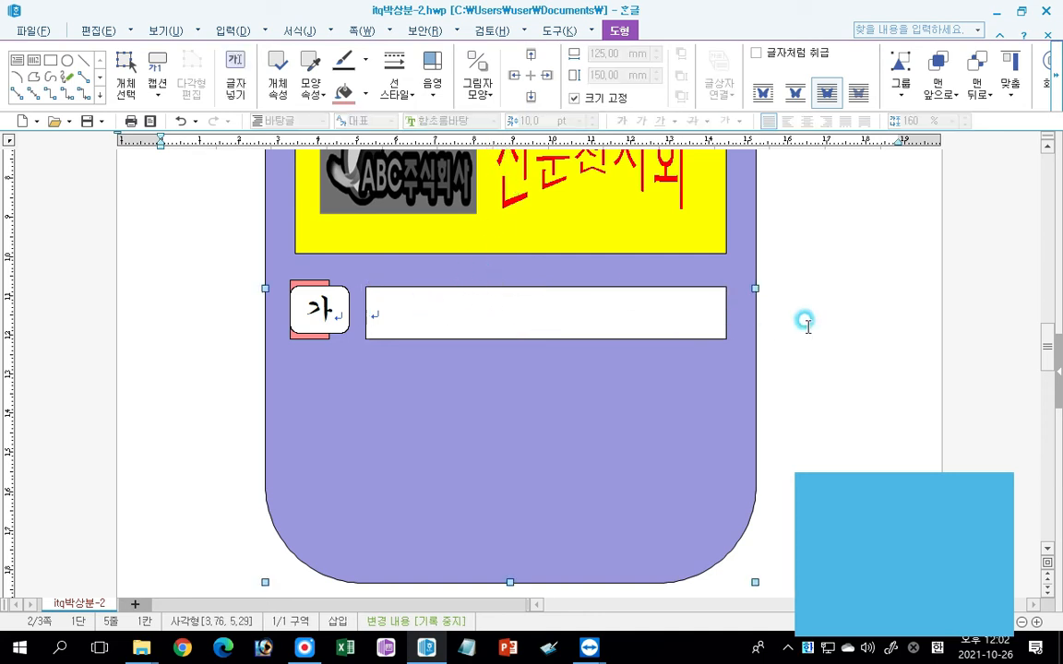
{"action": "left_click", "coordinate": [807, 325]}
{"action": "left_click", "coordinate": [478, 315]}
{"action": "left_click", "coordinate": [385, 528]}
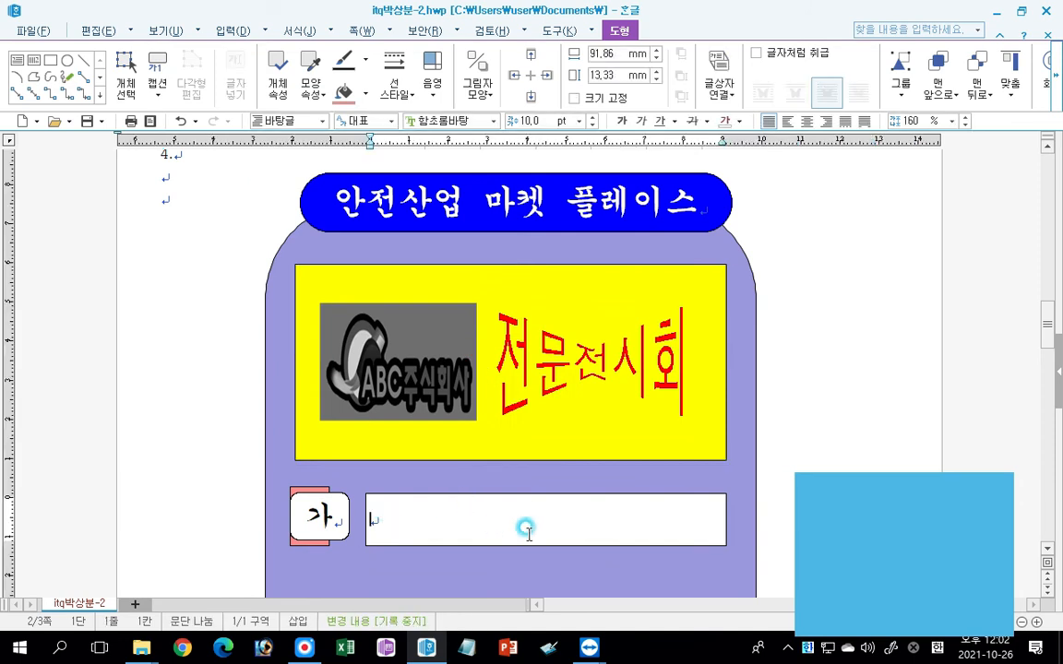
{"action": "scroll", "coordinate": [517, 530], "scroll_direction": "down", "scroll_amount": 2}
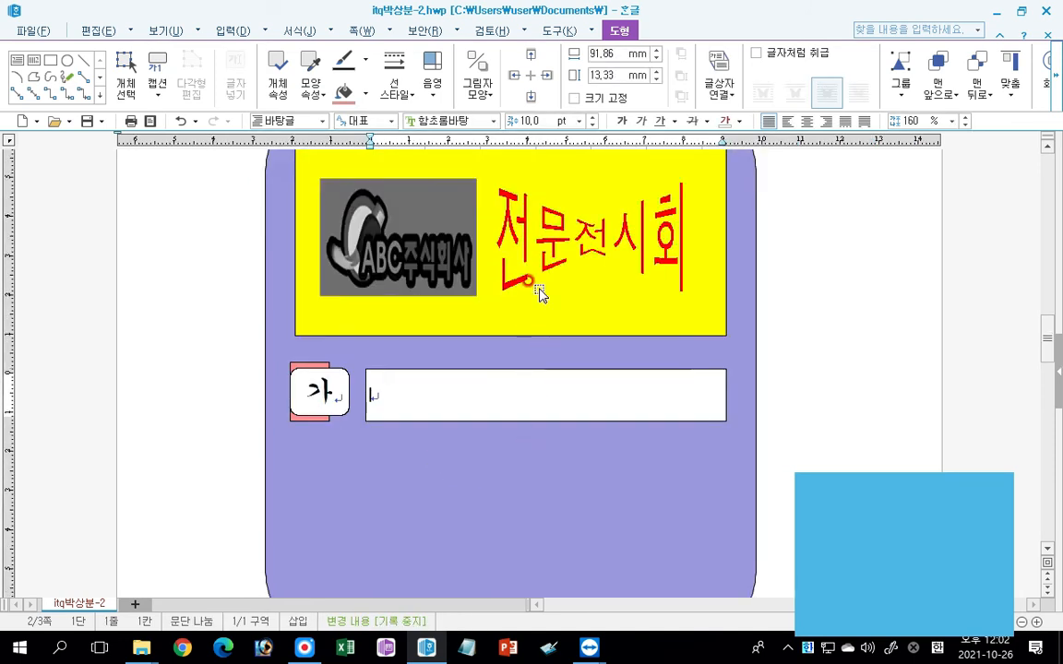
{"action": "type", "text": "수출 파"}
{"action": "type", "text": "ㄴ로 개척"}
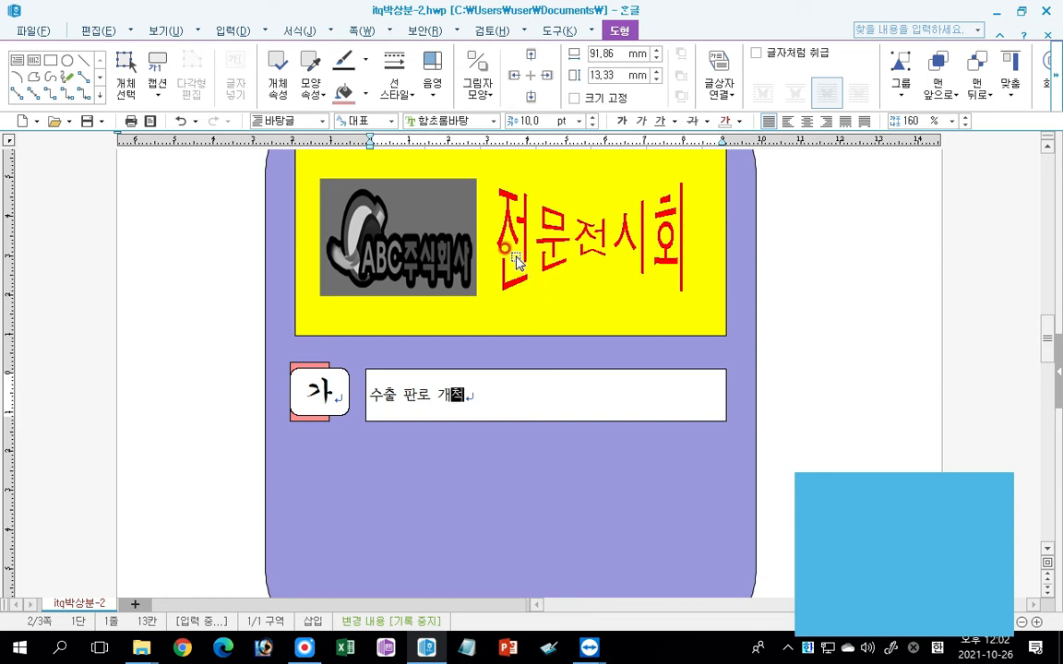
{"action": "left_click", "coordinate": [468, 376]}
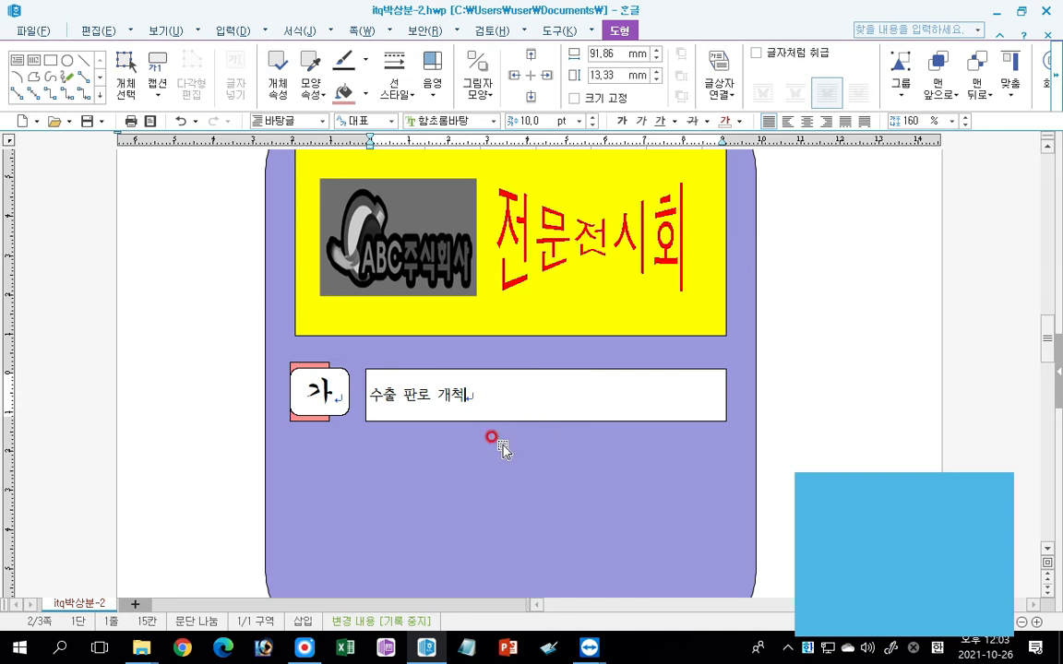
Format the 수출 판로 개척 text in 굴림 at 18 pt and centre it in its box.
{"action": "left_click", "coordinate": [442, 378]}
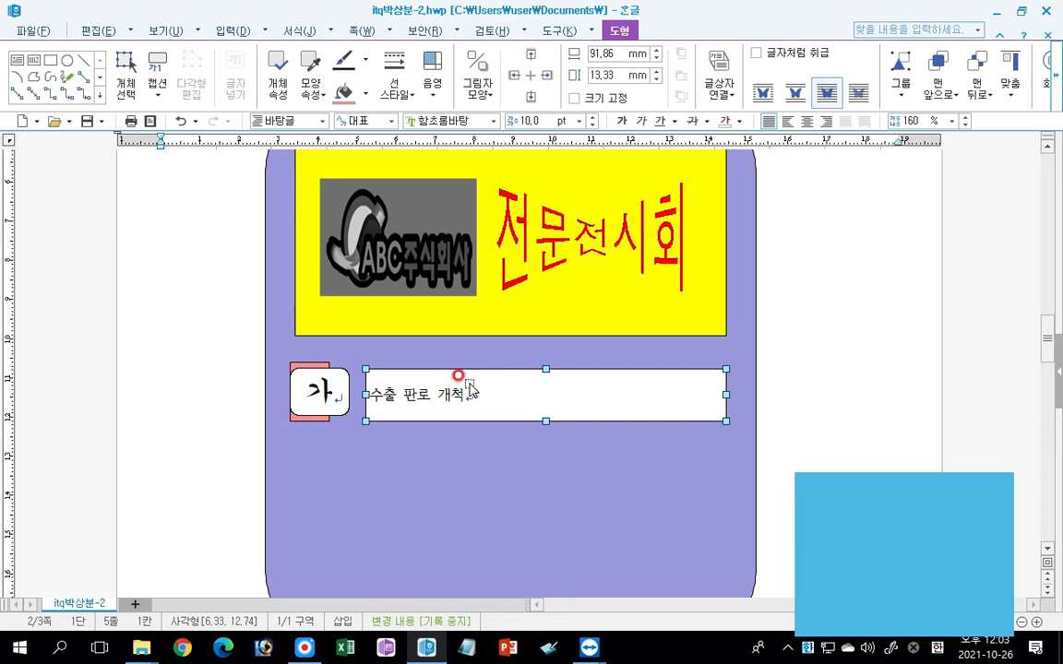
{"action": "left_click", "coordinate": [493, 121]}
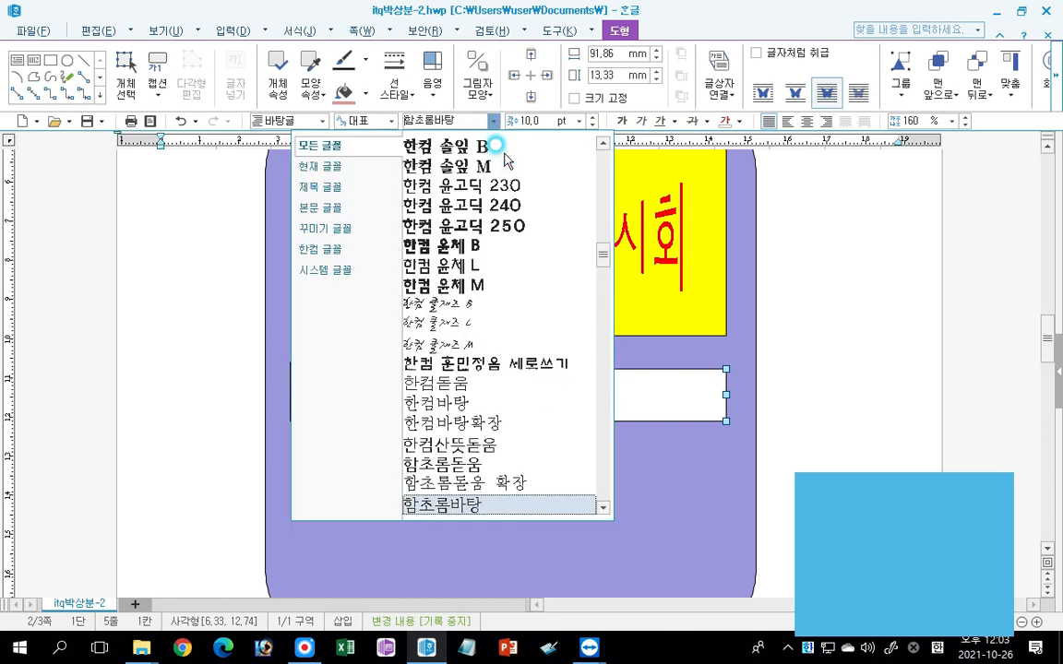
{"action": "left_click_drag", "start_coordinate": [599, 251], "coordinate": [605, 159]}
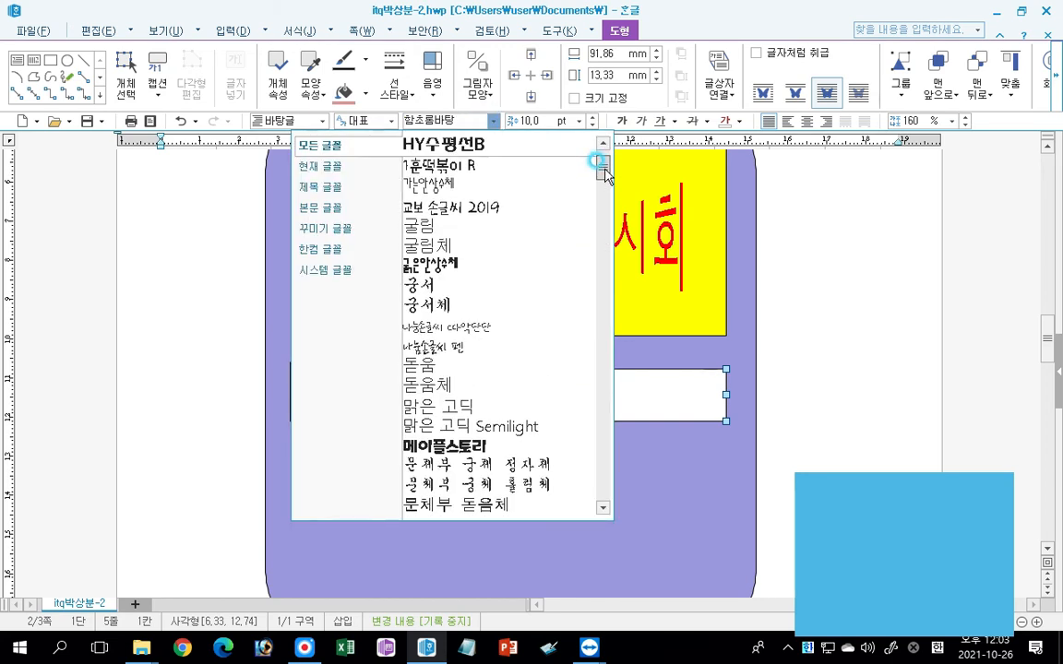
{"action": "left_click", "coordinate": [419, 226]}
{"action": "left_click", "coordinate": [579, 123]}
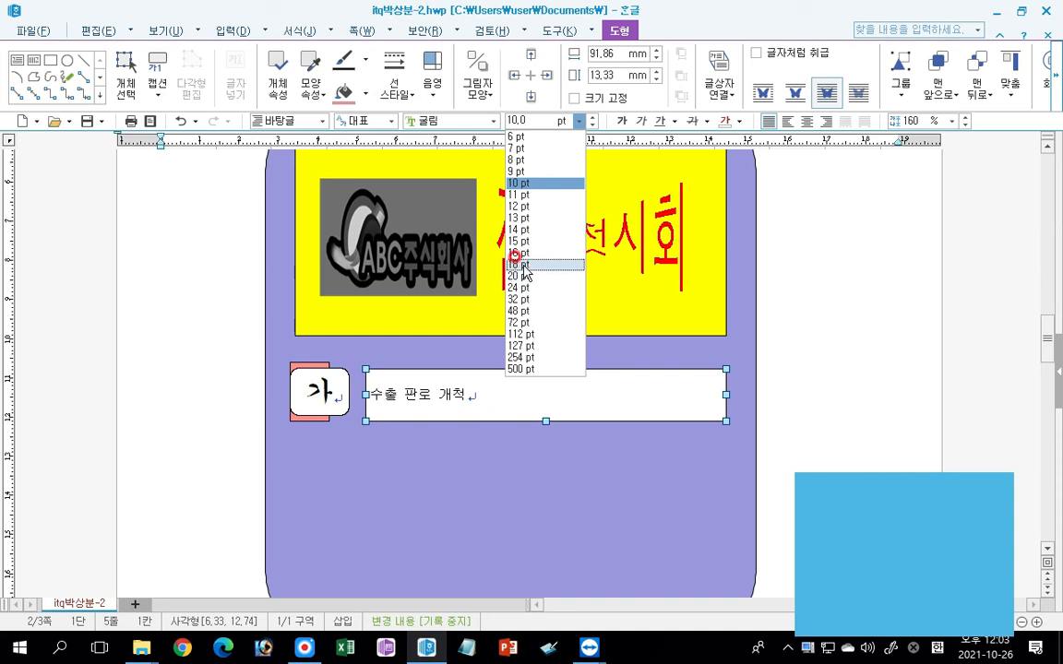
{"action": "left_click", "coordinate": [518, 268]}
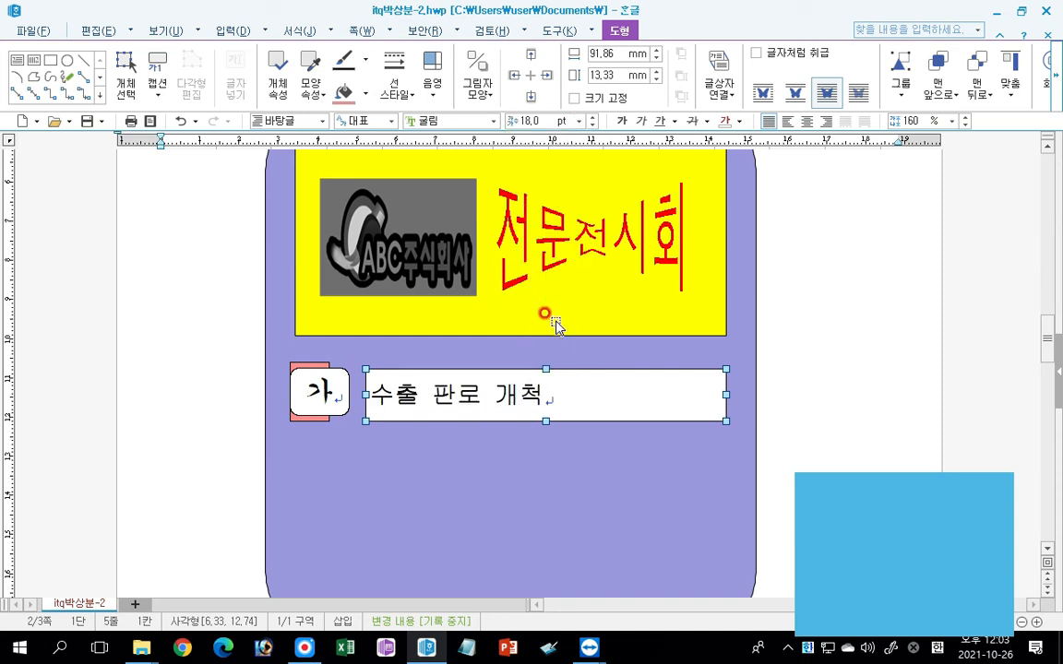
{"action": "left_click", "coordinate": [804, 121]}
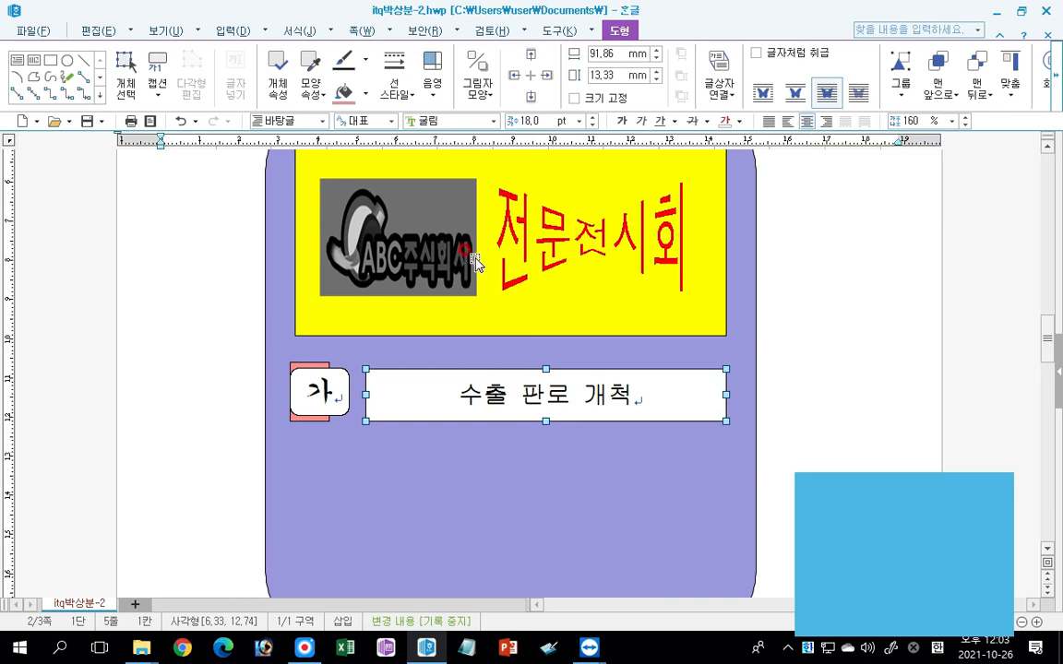
{"action": "left_click", "coordinate": [804, 120]}
Give the 수출 판로 개척 box a dashed outline and nudge it up level with the 가 box.
{"action": "left_click", "coordinate": [399, 96]}
{"action": "mouse_move", "coordinate": [412, 125]}
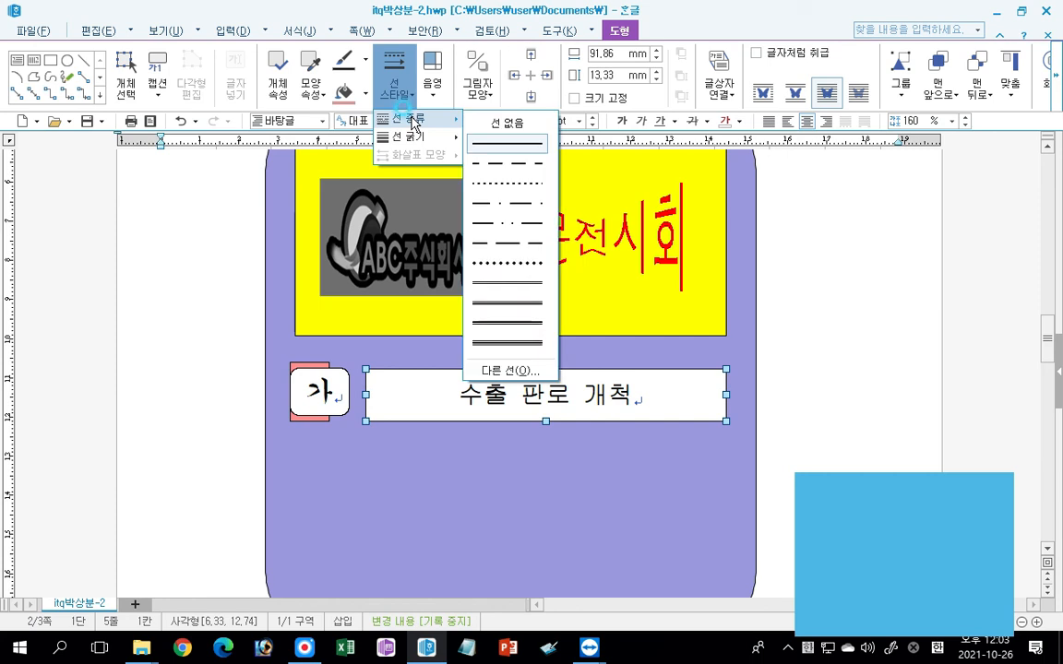
{"action": "left_click", "coordinate": [506, 163]}
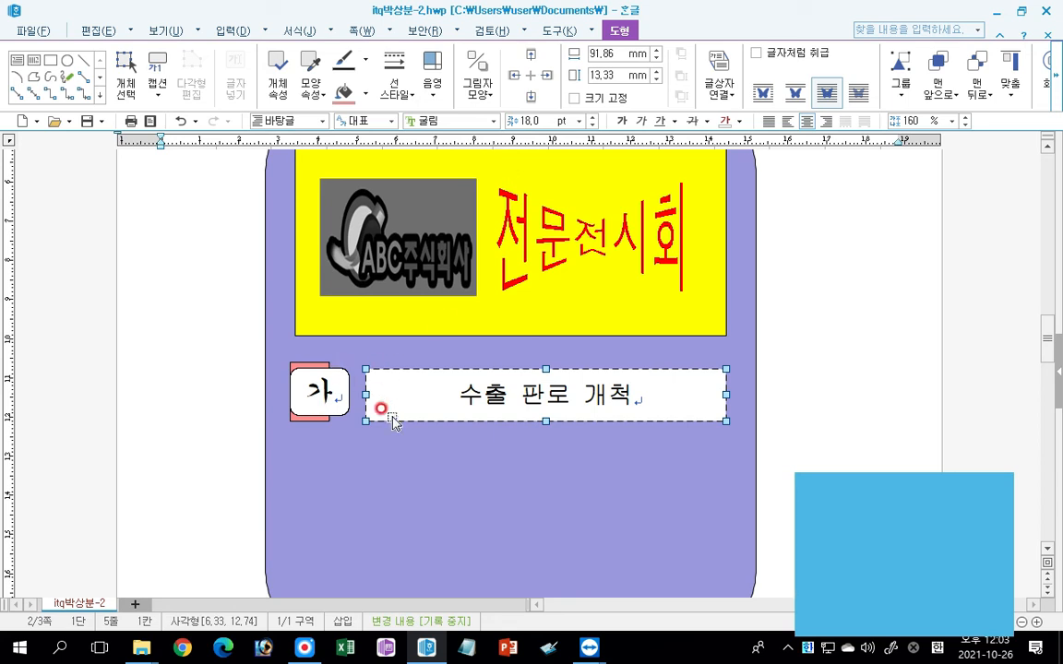
{"action": "left_click_drag", "start_coordinate": [494, 396], "coordinate": [502, 398]}
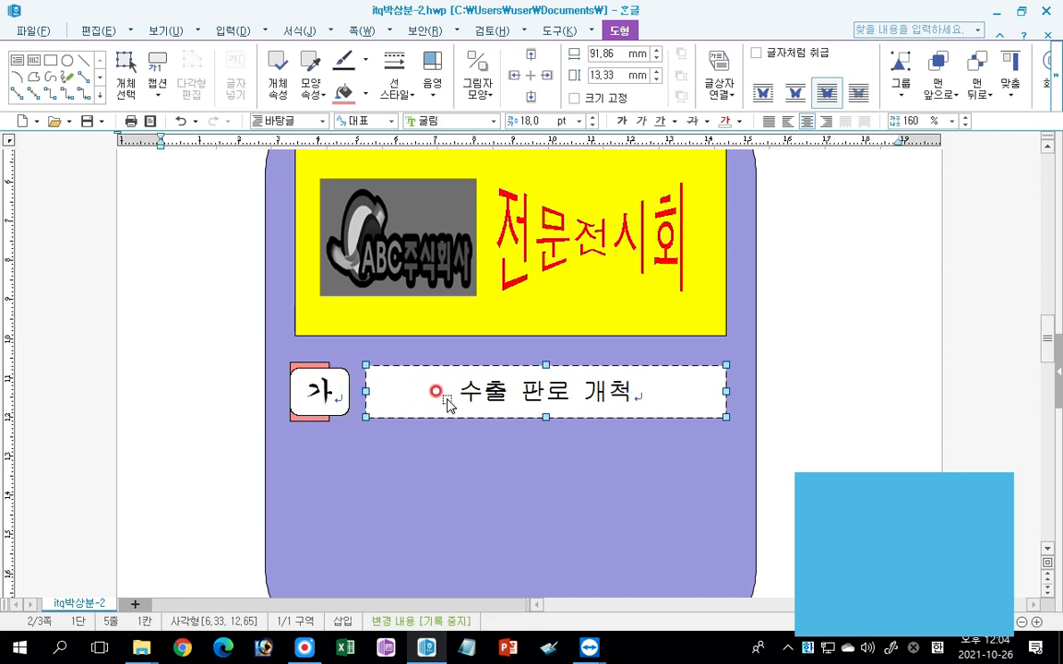
{"action": "left_click", "coordinate": [334, 395], "text": "shift"}
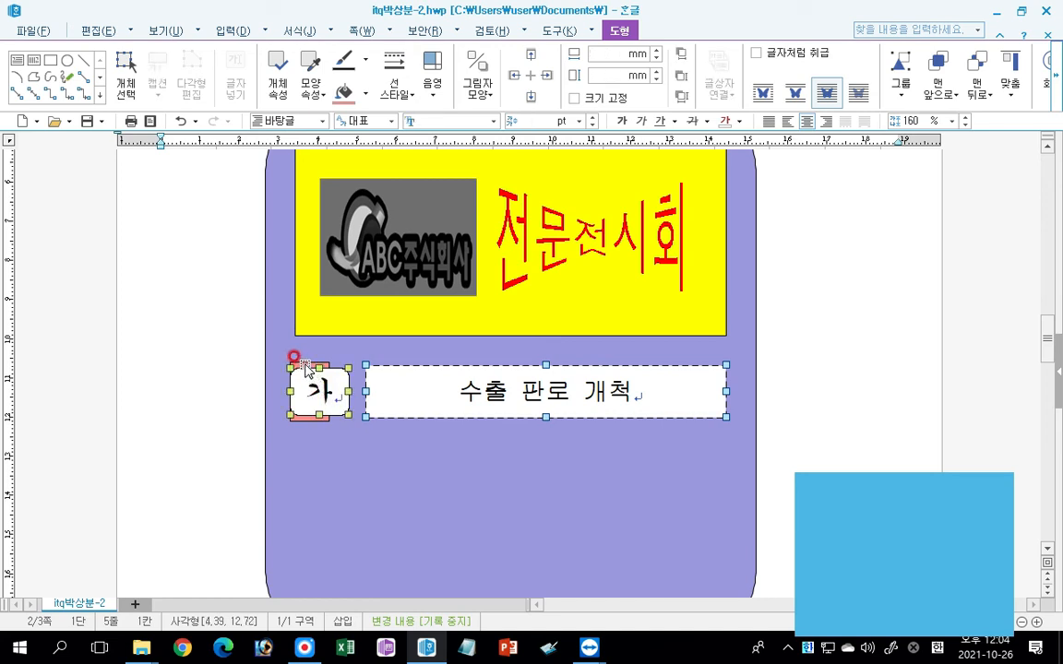
{"action": "left_click", "coordinate": [304, 362], "text": "shift"}
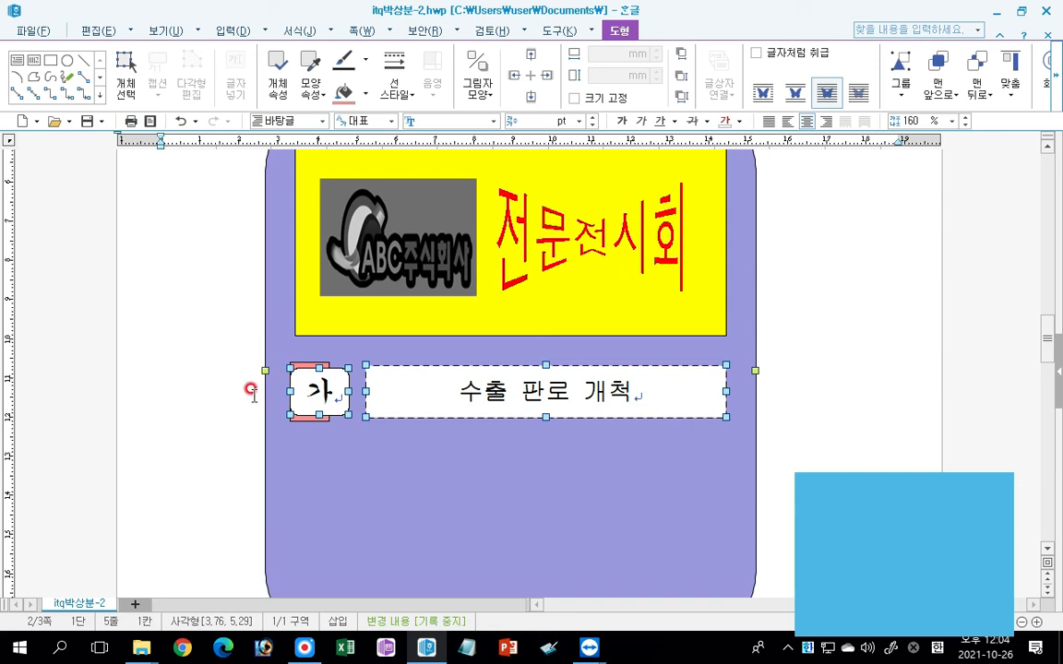
{"action": "left_click", "coordinate": [281, 350], "text": "shift"}
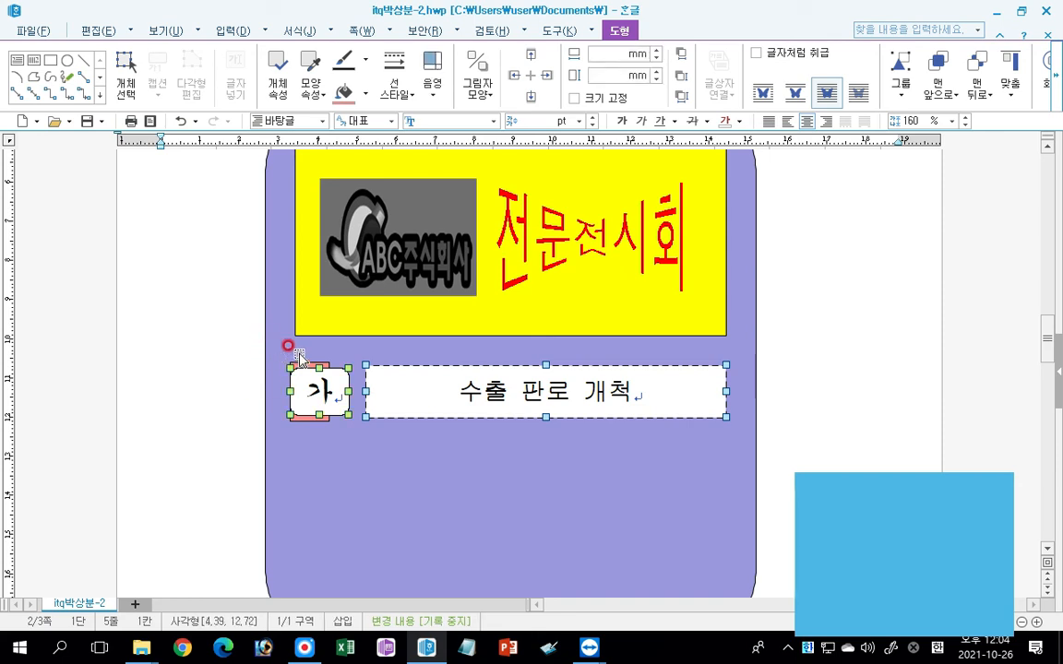
{"action": "left_click", "coordinate": [308, 364], "text": "shift"}
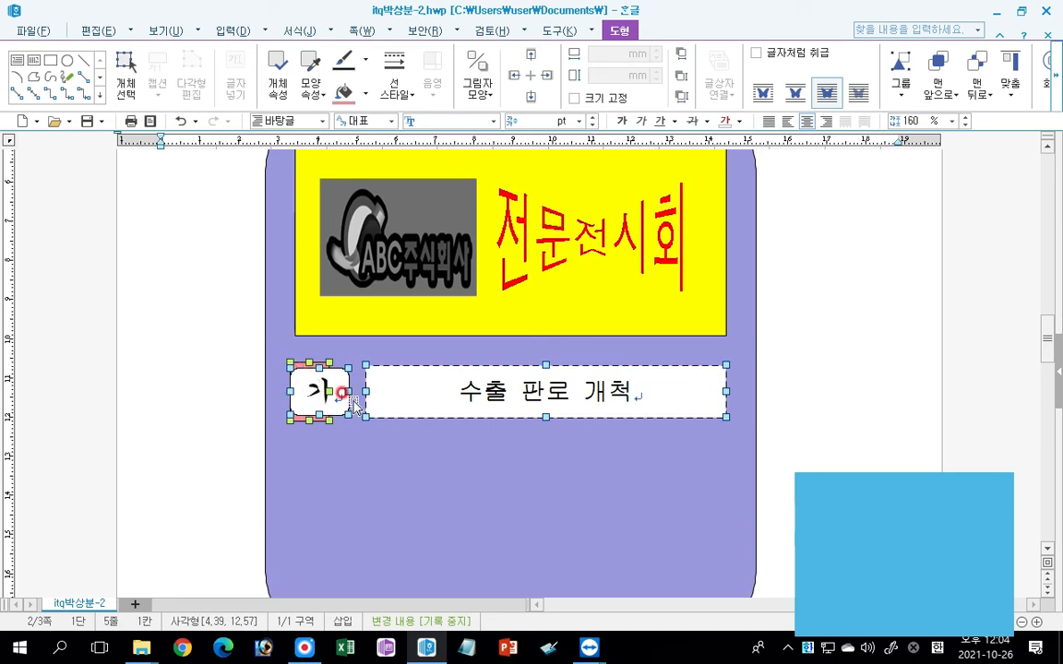
{"action": "left_click", "coordinate": [238, 338]}
{"action": "left_click", "coordinate": [239, 338]}
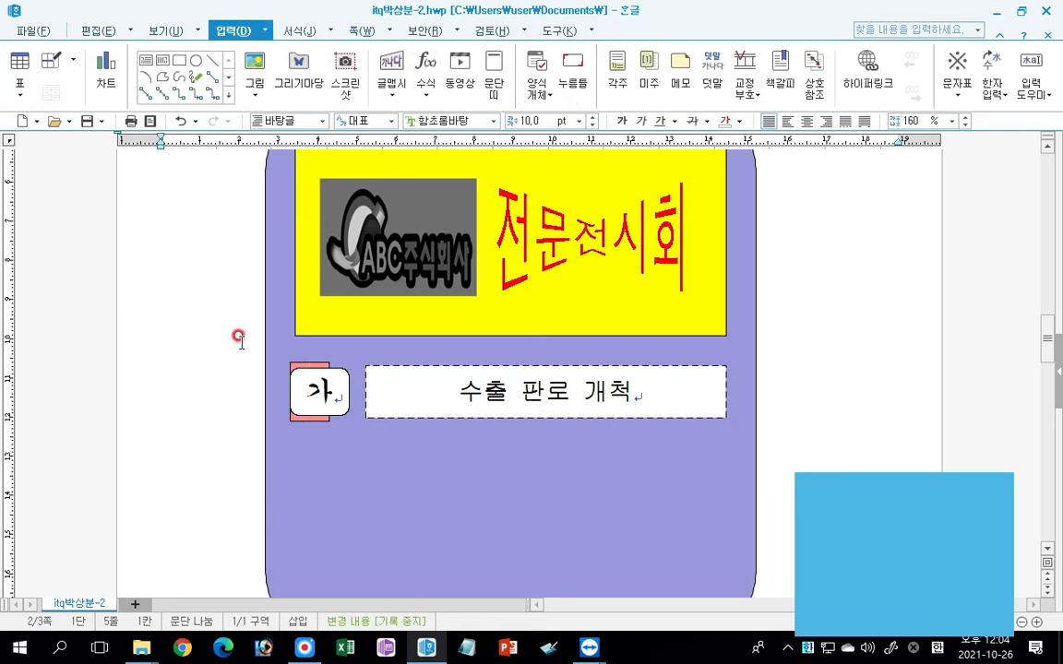
{"action": "left_click", "coordinate": [278, 342]}
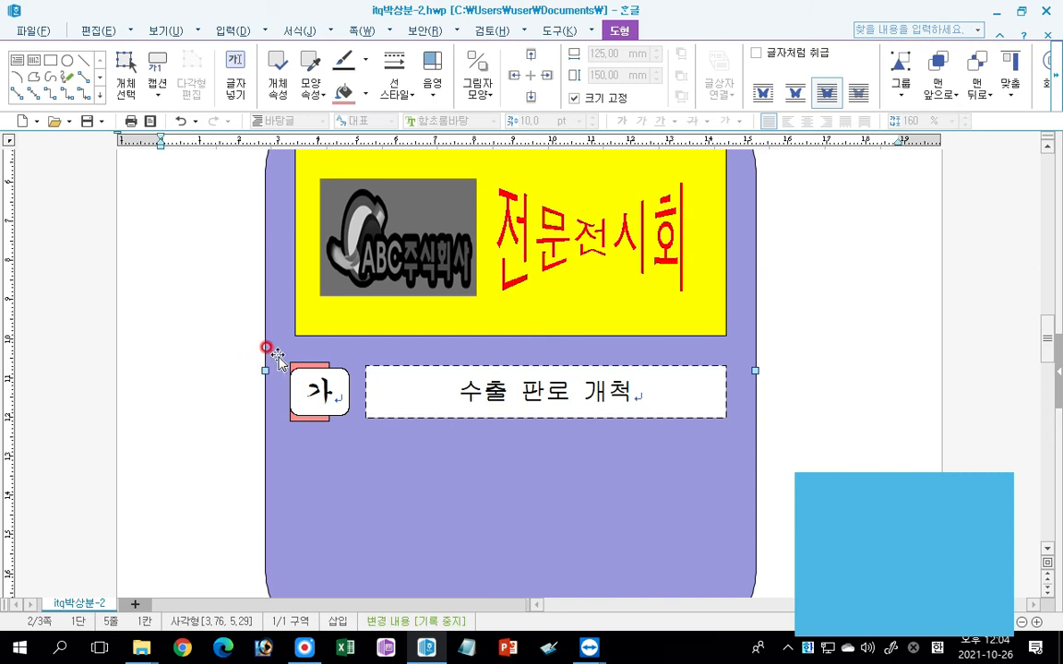
{"action": "key", "text": "Escape"}
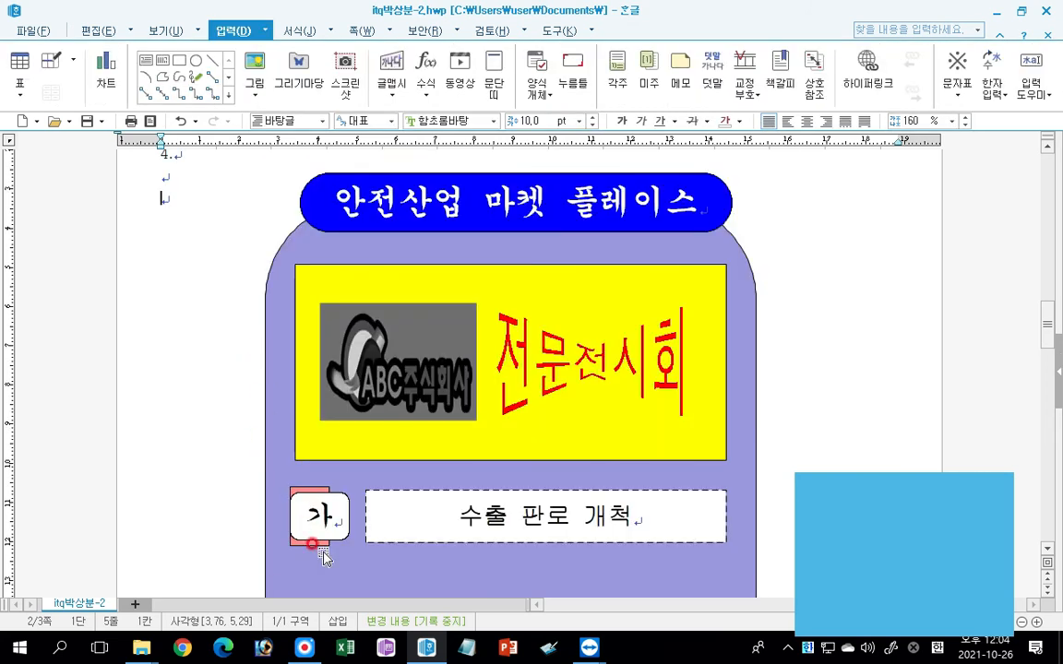
{"action": "scroll", "coordinate": [332, 549], "scroll_direction": "down", "scroll_amount": 3}
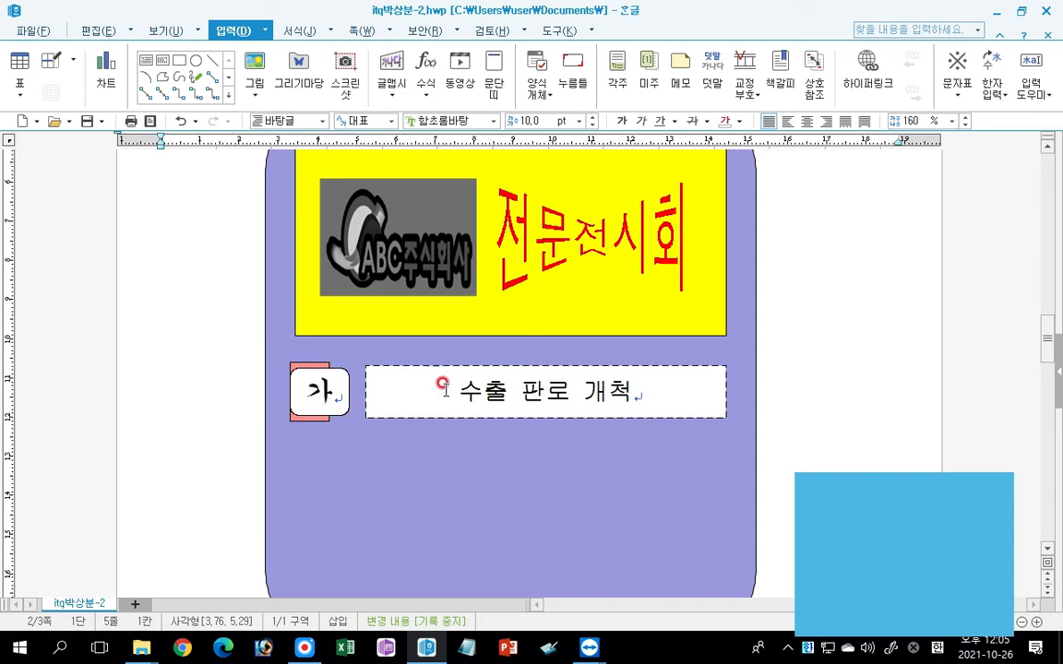
{"action": "left_click", "coordinate": [399, 365]}
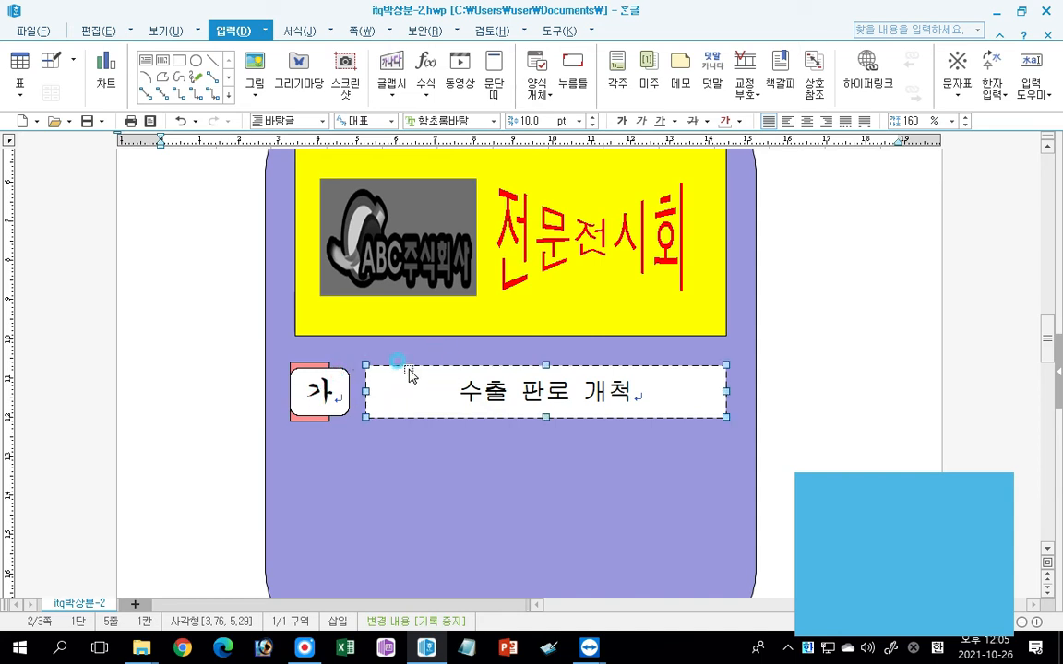
{"action": "left_click", "coordinate": [334, 391], "text": "shift"}
{"action": "left_click", "coordinate": [310, 366], "text": "shift"}
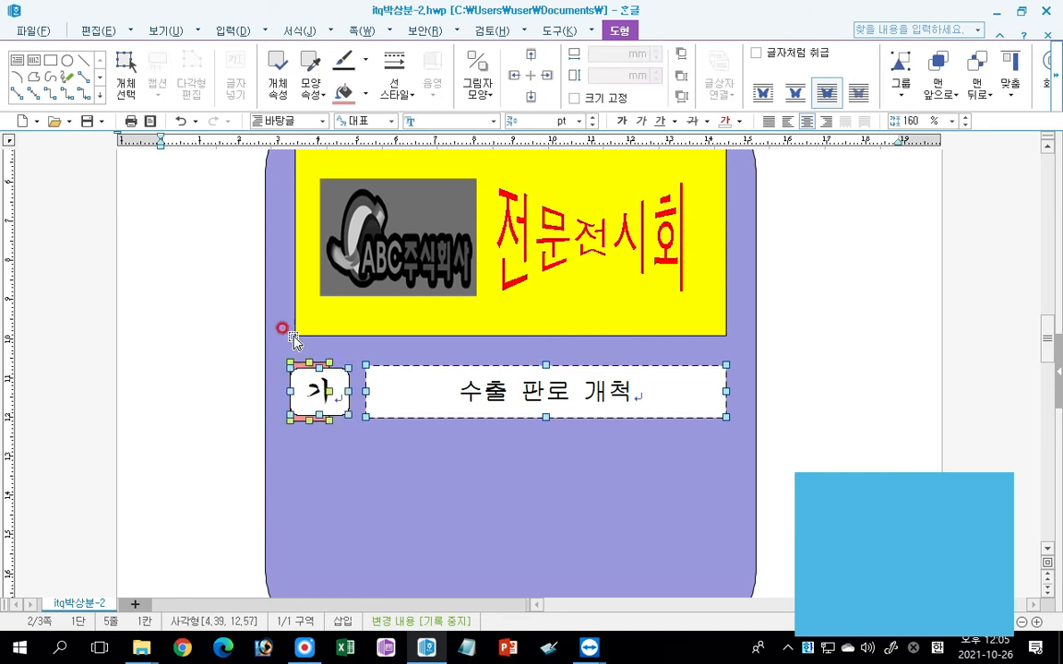
{"action": "left_click", "coordinate": [267, 373], "text": "shift"}
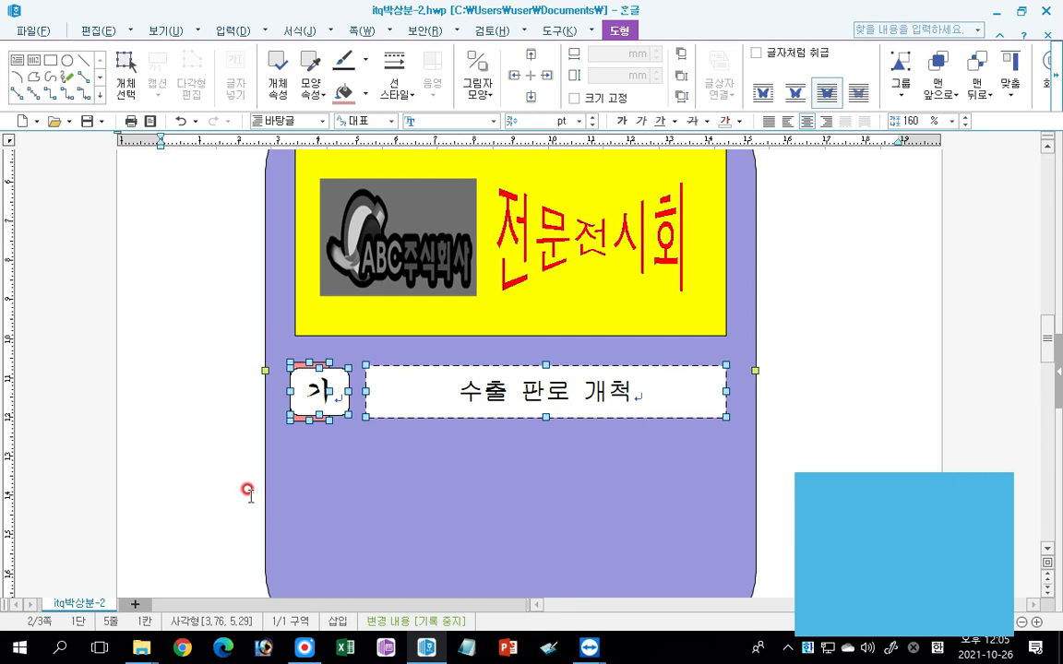
{"action": "left_click", "coordinate": [292, 460], "text": "shift"}
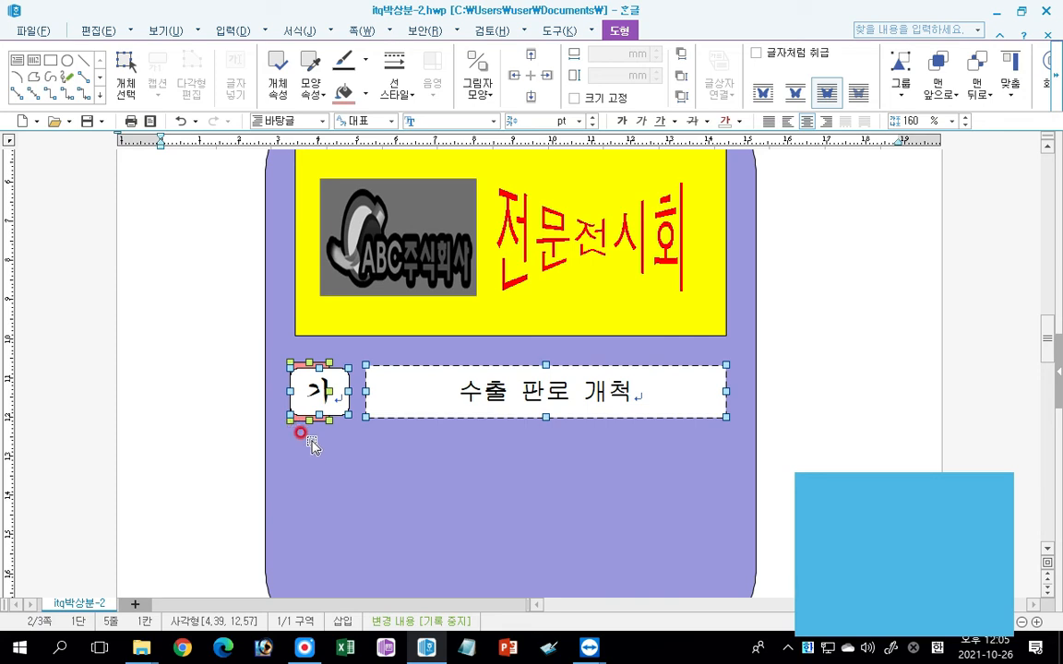
{"action": "left_click", "coordinate": [251, 409]}
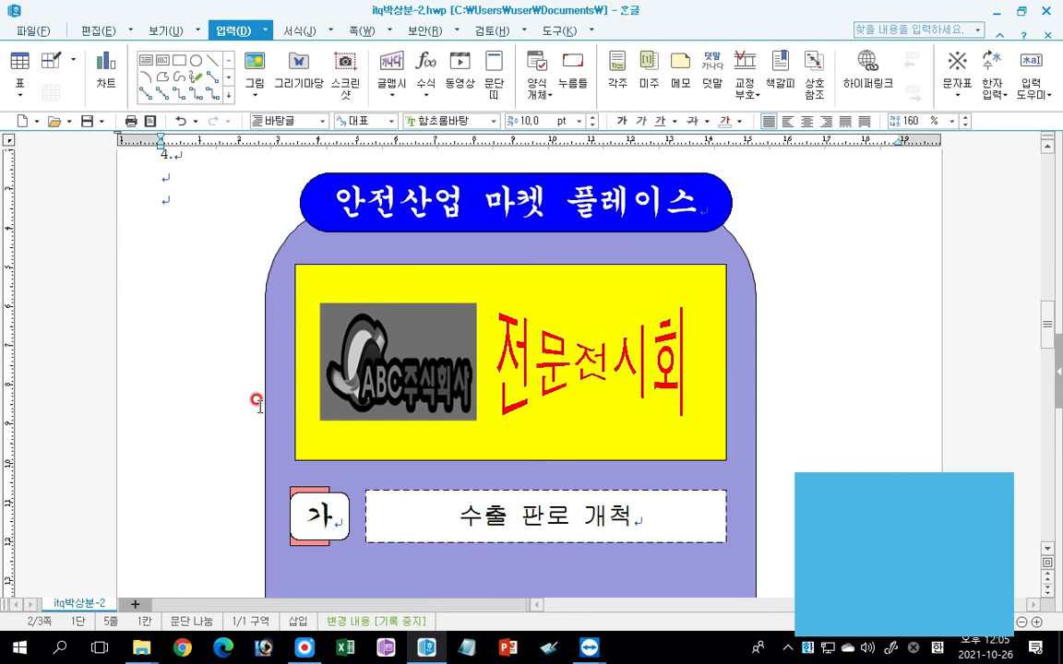
{"action": "scroll", "coordinate": [258, 403], "scroll_direction": "down", "scroll_amount": 1}
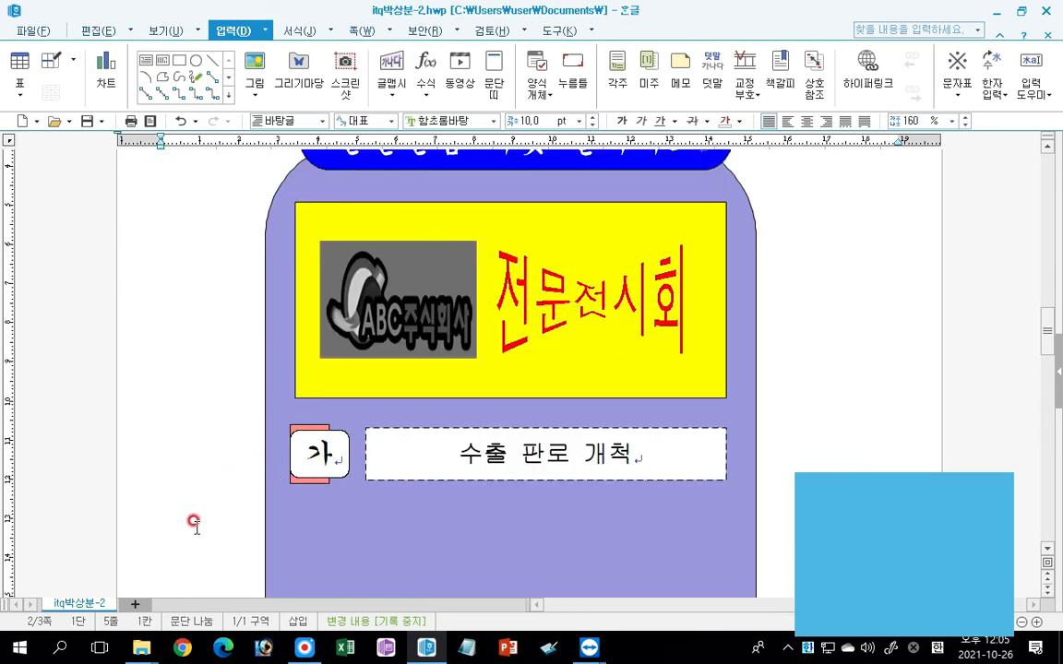
Select the 가 box, light red rectangle and 수출 판로 개척 box without the background, and copy them straight down twice at even spacing.
{"action": "left_click", "coordinate": [93, 32]}
{"action": "left_click", "coordinate": [756, 83]}
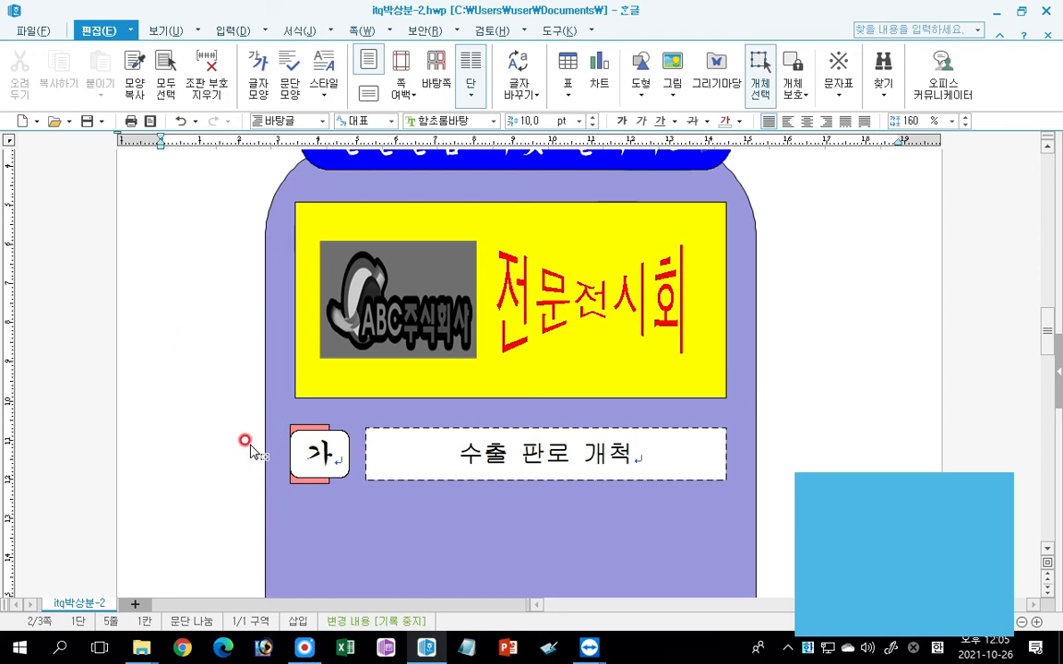
{"action": "scroll", "coordinate": [244, 420], "scroll_direction": "down", "scroll_amount": 1}
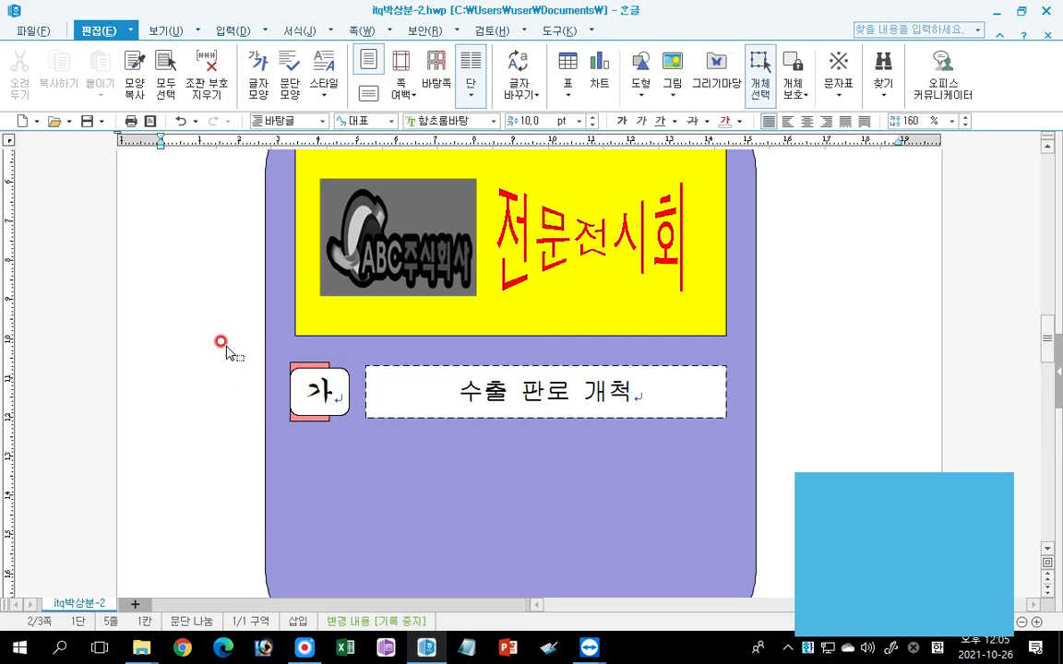
{"action": "left_click_drag", "start_coordinate": [221, 336], "coordinate": [798, 451]}
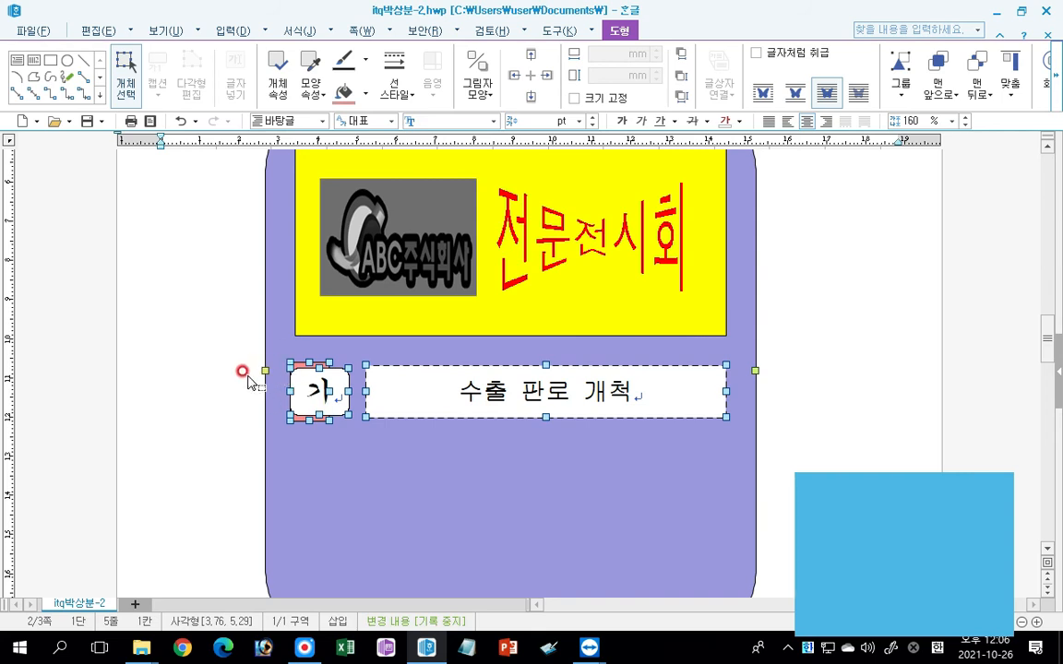
{"action": "left_click", "coordinate": [196, 387]}
{"action": "scroll", "coordinate": [268, 462], "scroll_direction": "down", "scroll_amount": 3}
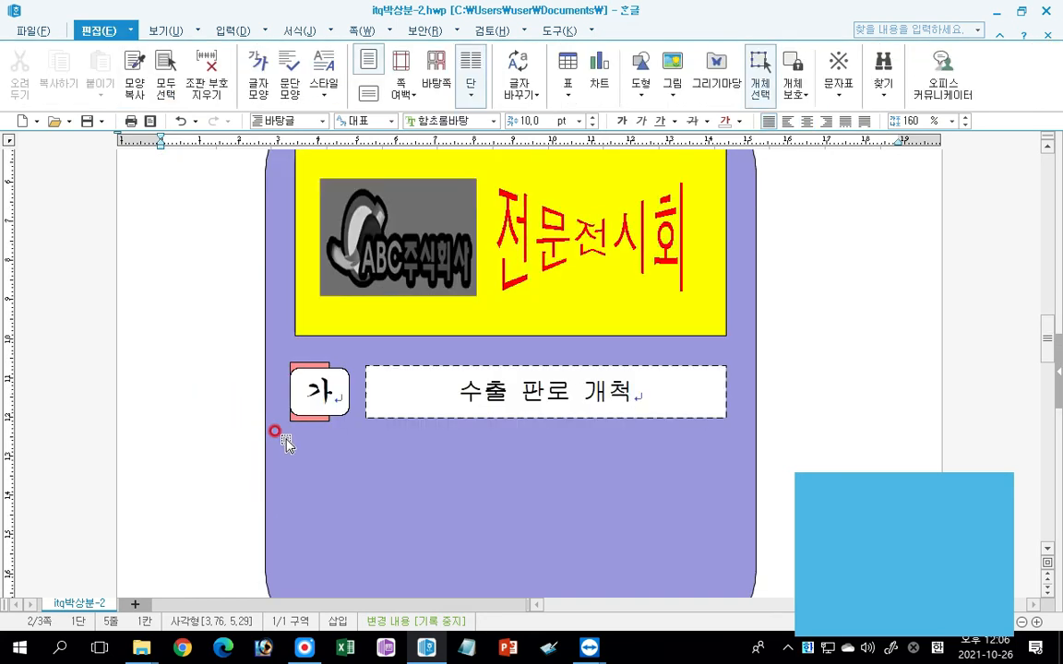
{"action": "left_click_drag", "start_coordinate": [239, 347], "coordinate": [754, 434]}
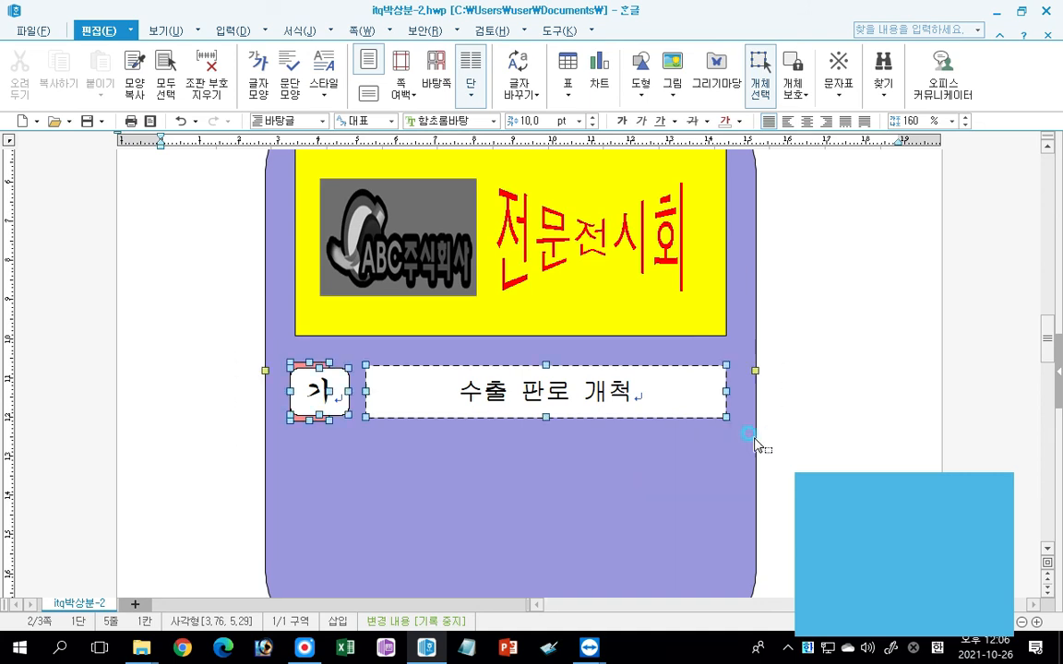
{"action": "left_click", "coordinate": [303, 459], "text": "shift"}
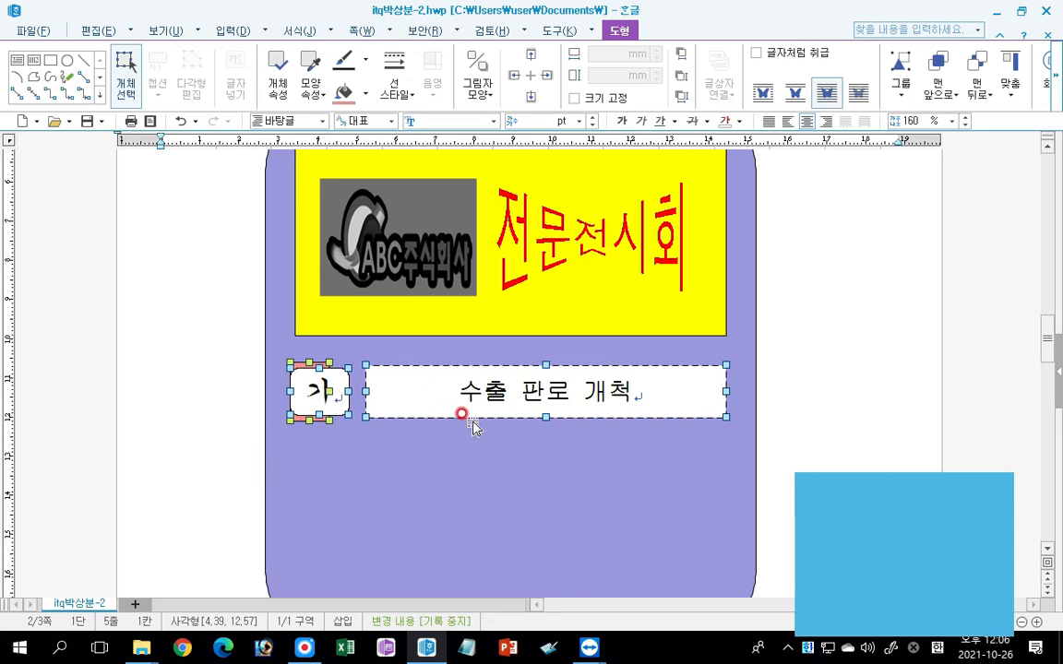
{"action": "left_click", "coordinate": [411, 395]}
{"action": "left_click_drag", "start_coordinate": [404, 395], "coordinate": [414, 546]}
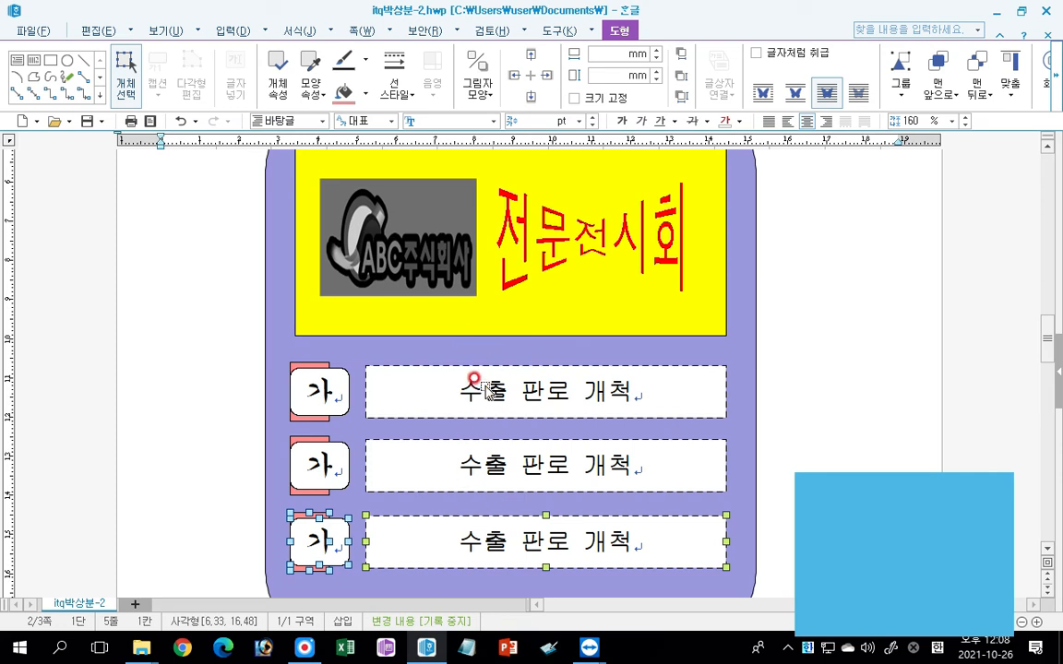
{"action": "left_click", "coordinate": [481, 456], "text": "shift"}
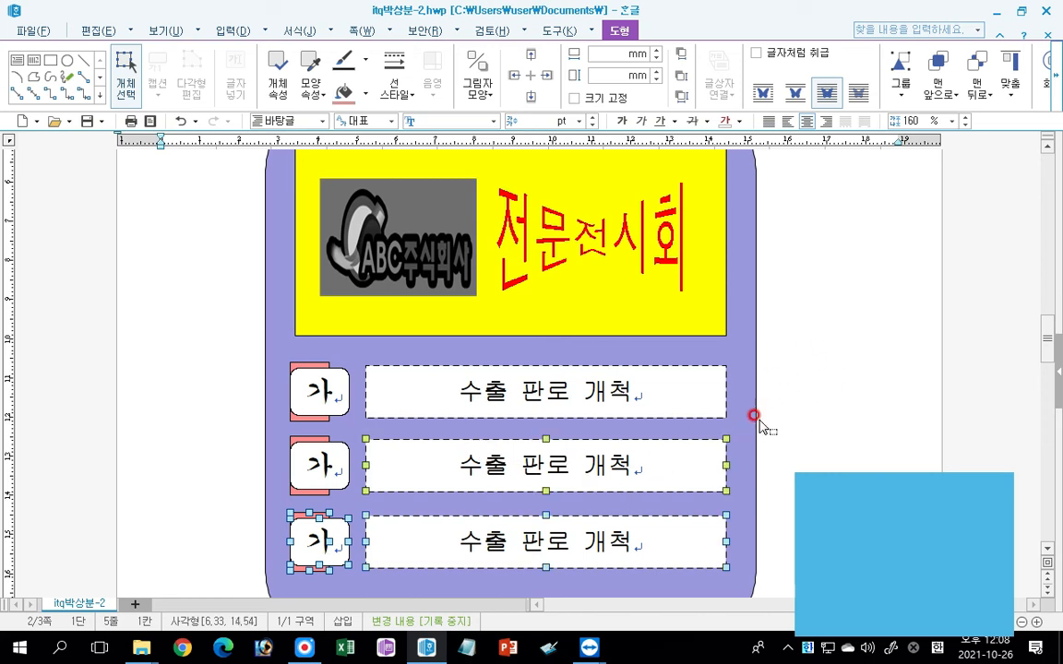
{"action": "left_click", "coordinate": [784, 456]}
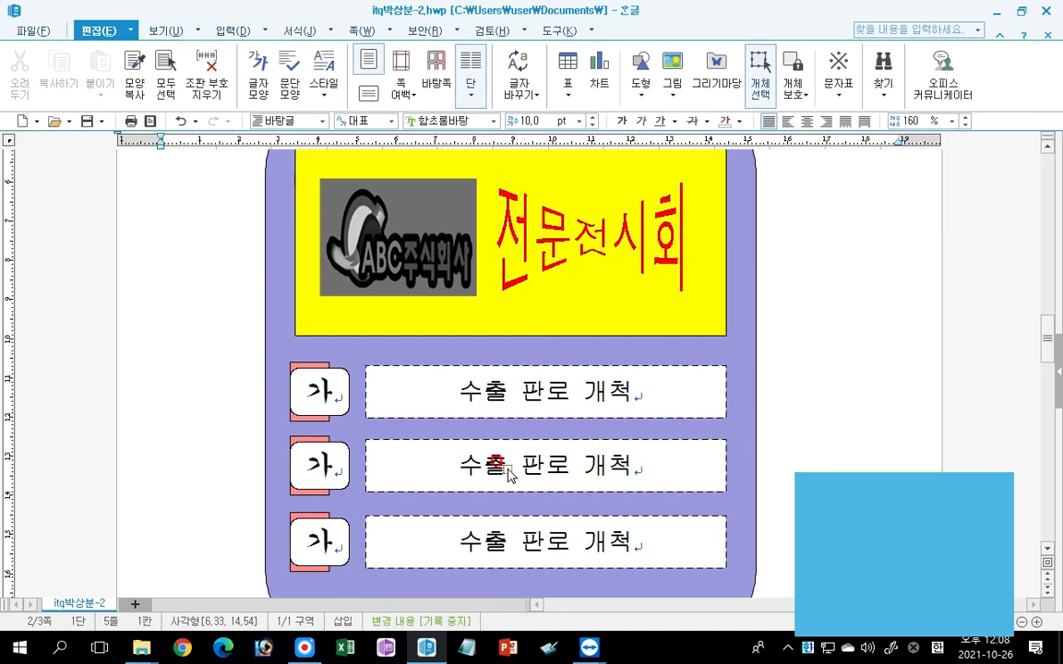
Clear the selection of the second row's text box and turn off object selection mode (개체 선택).
{"action": "left_click", "coordinate": [466, 461]}
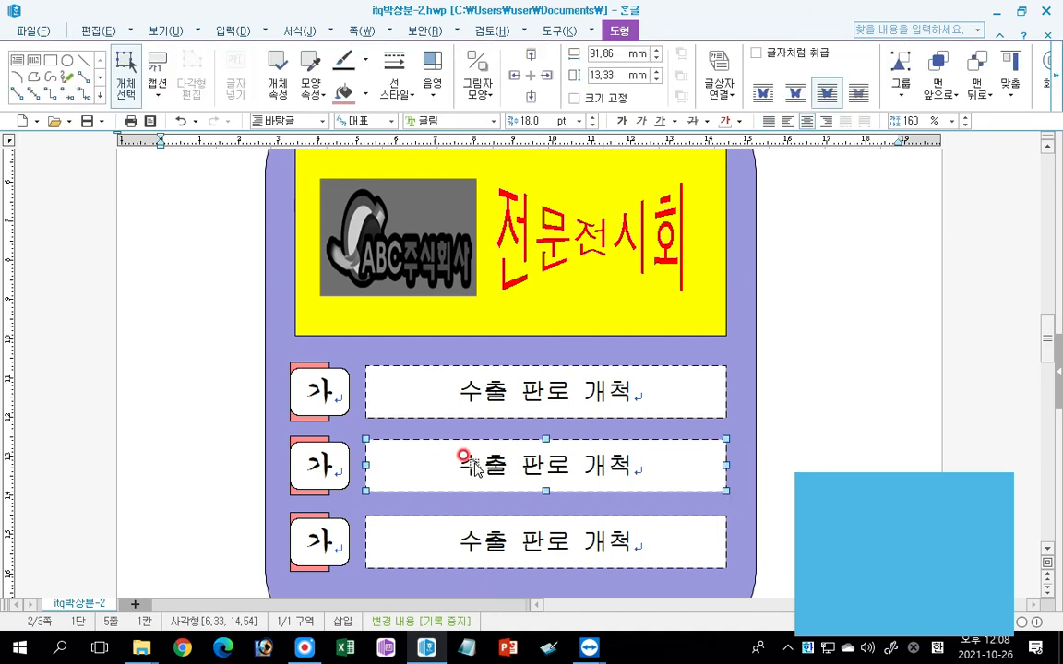
{"action": "key", "text": "Escape"}
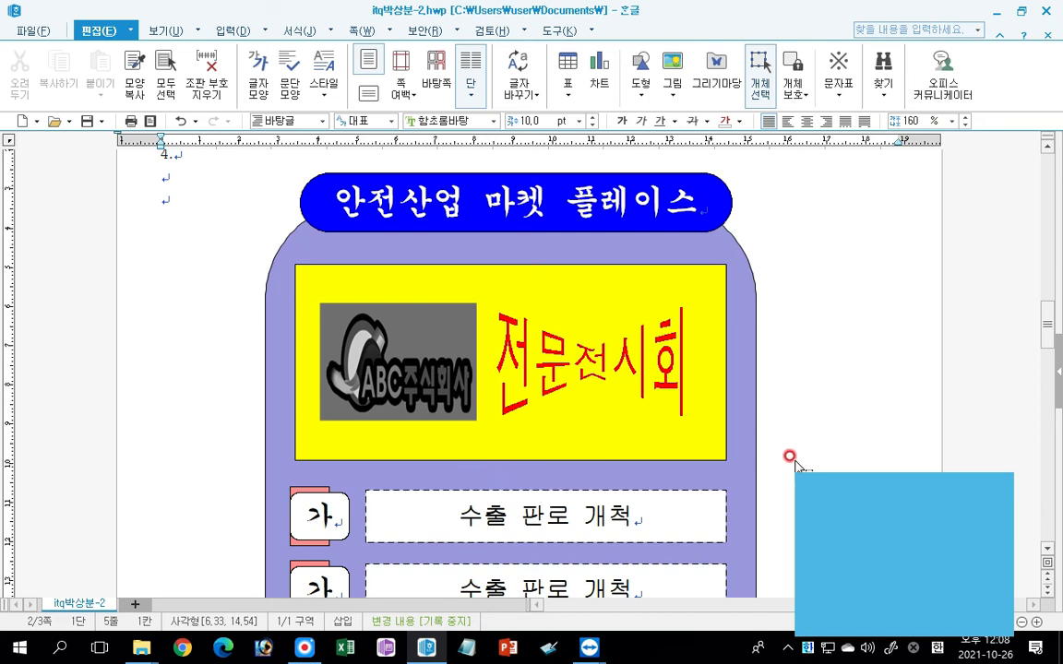
{"action": "left_click", "coordinate": [760, 72]}
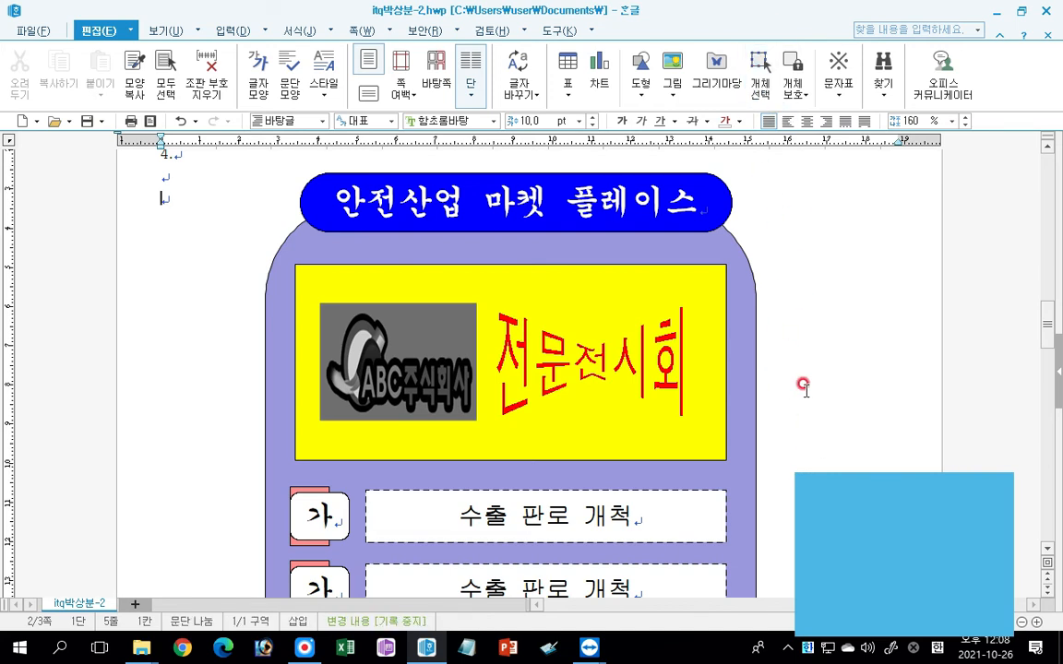
{"action": "left_click_drag", "start_coordinate": [1046, 318], "coordinate": [1052, 355]}
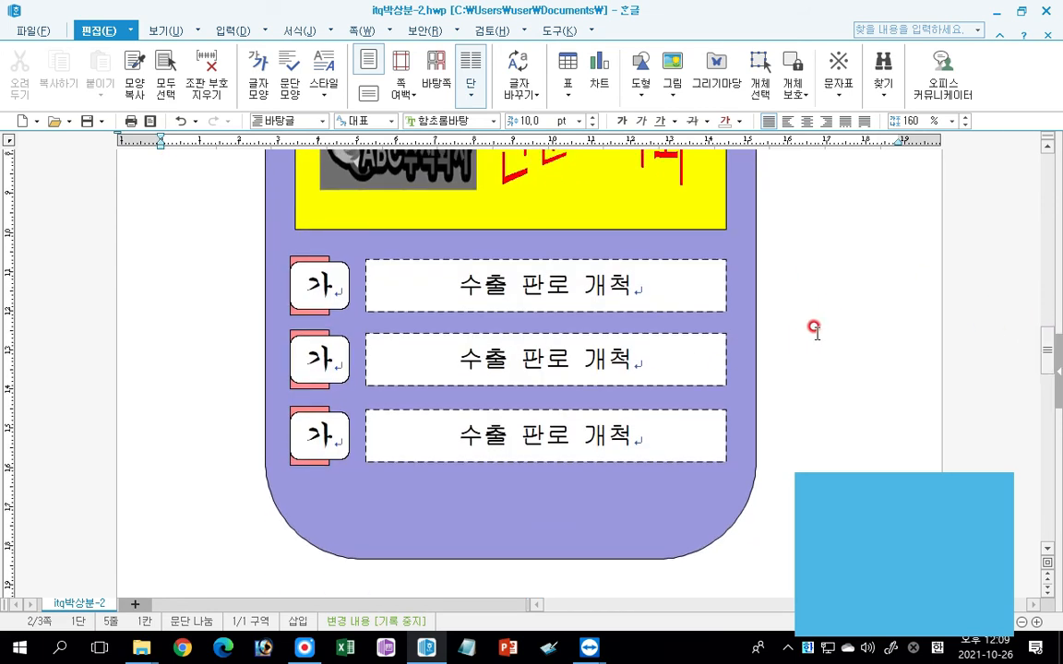
{"action": "left_click", "coordinate": [475, 363]}
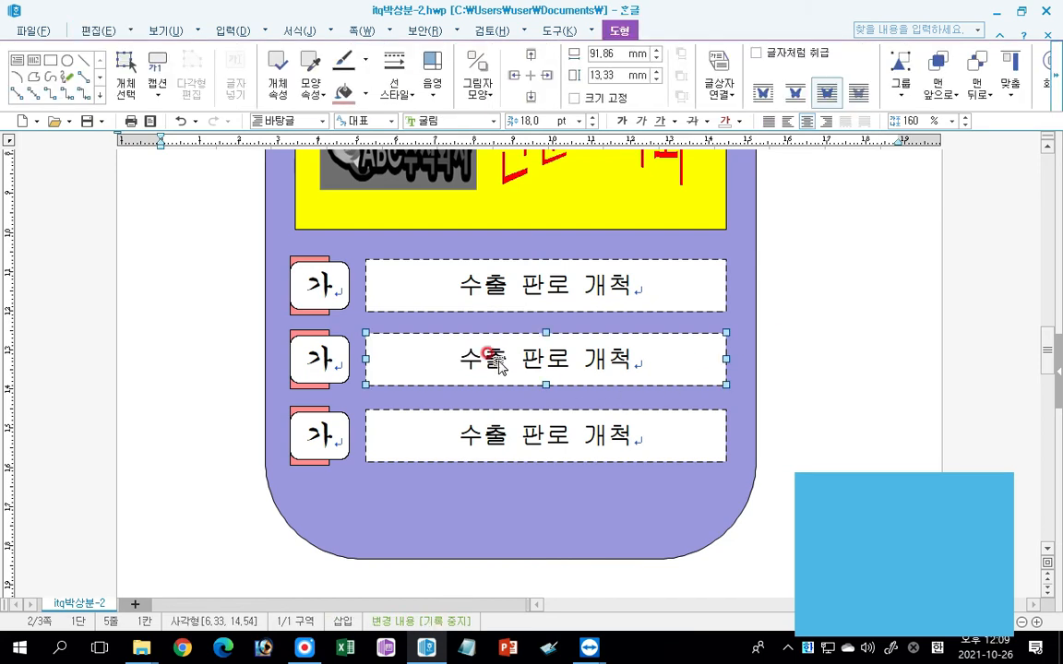
{"action": "key", "text": "Escape"}
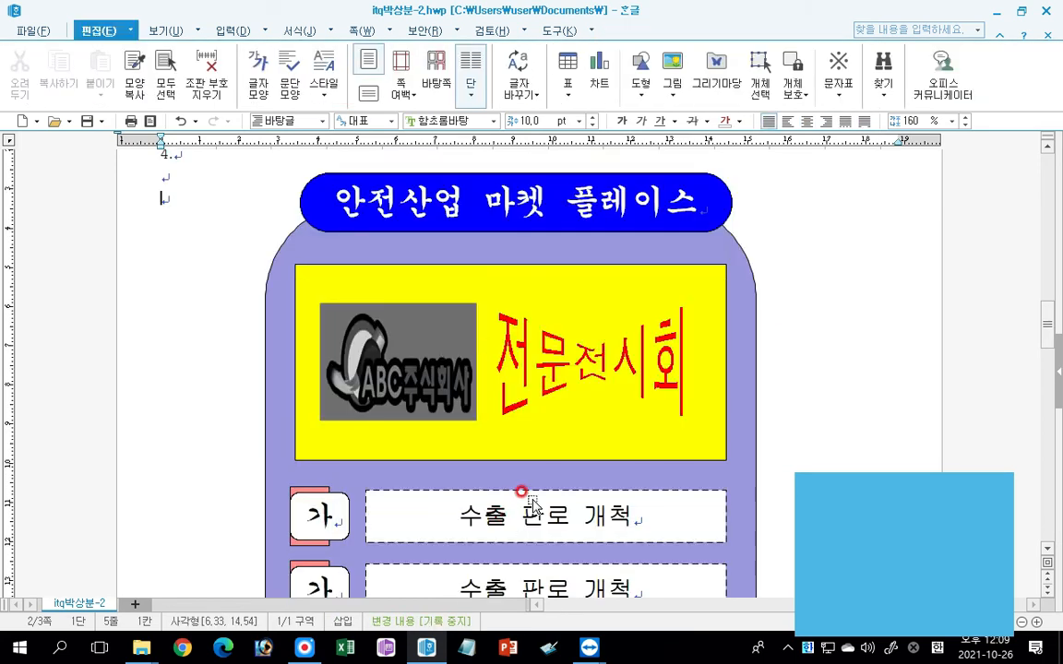
{"action": "left_click", "coordinate": [778, 496]}
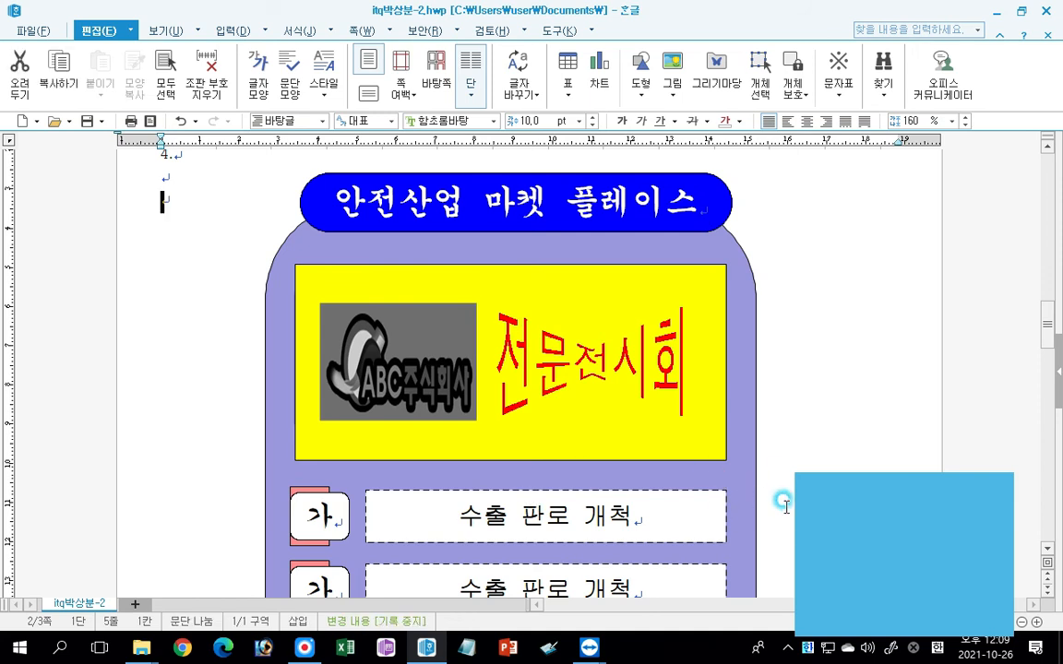
{"action": "left_click_drag", "start_coordinate": [1043, 322], "coordinate": [1044, 358]}
{"action": "left_click", "coordinate": [494, 259]}
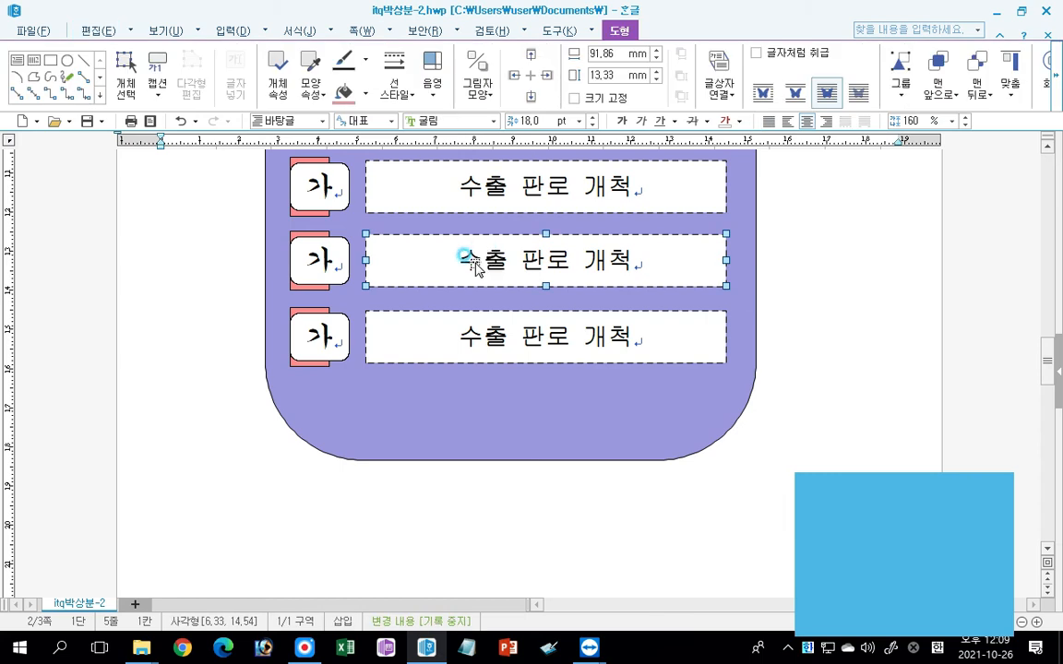
{"action": "key", "text": "Escape"}
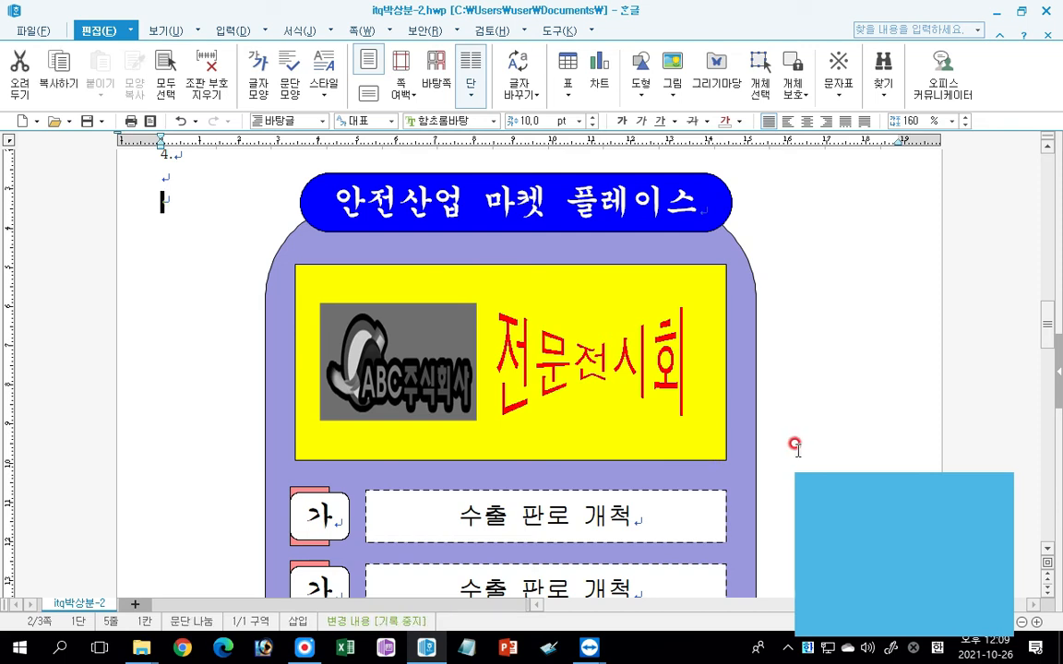
{"action": "left_click", "coordinate": [545, 521]}
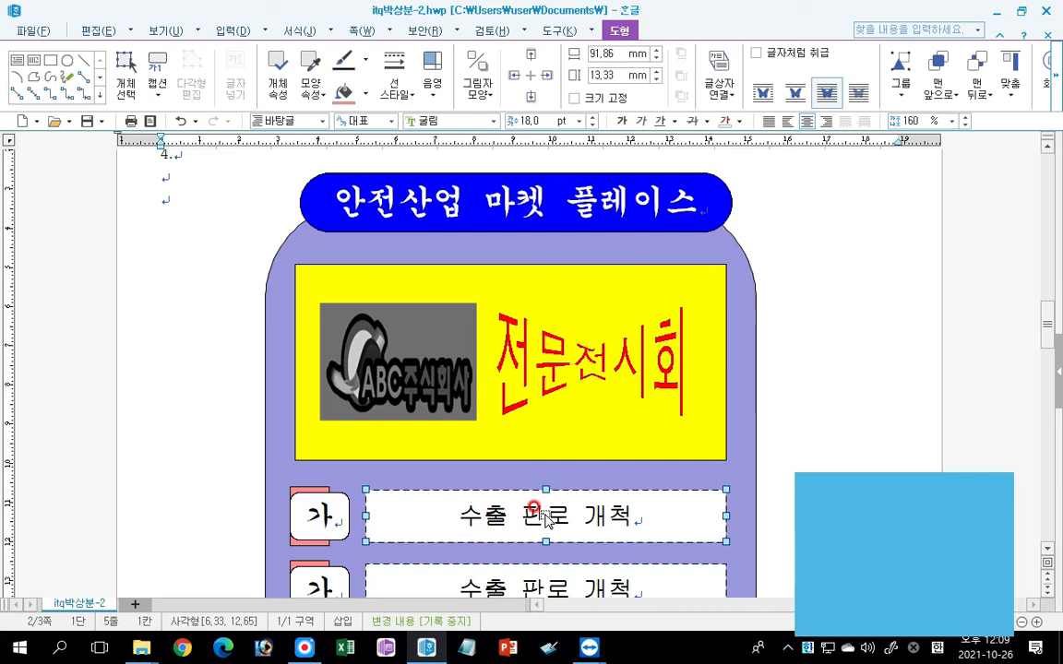
{"action": "key", "text": "Escape"}
{"action": "left_click", "coordinate": [545, 522]}
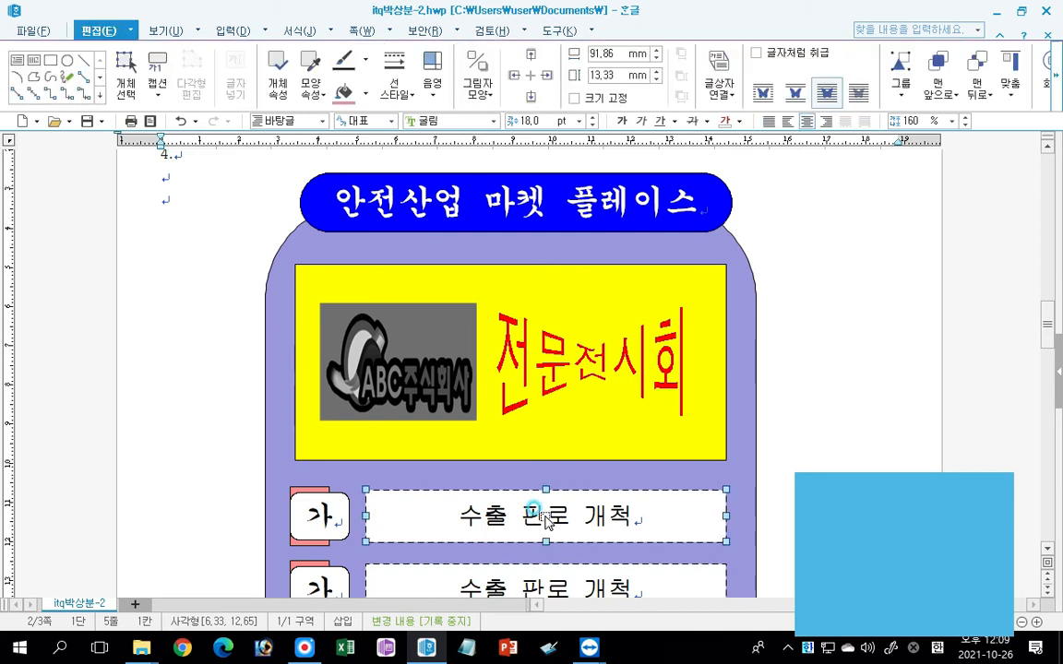
{"action": "key", "text": "Escape"}
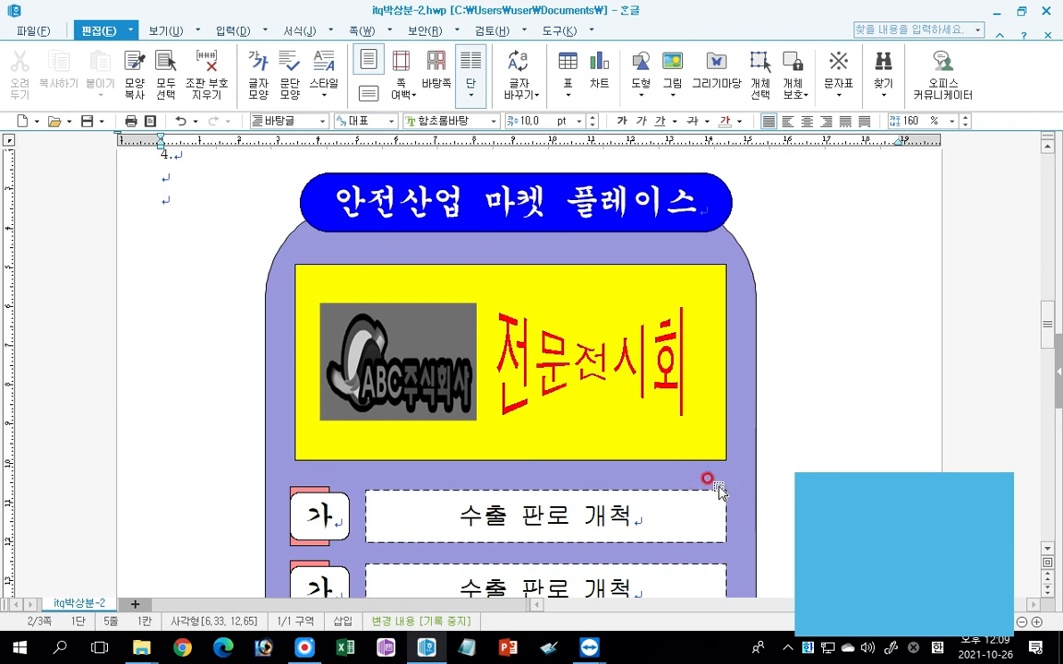
{"action": "left_click", "coordinate": [792, 498]}
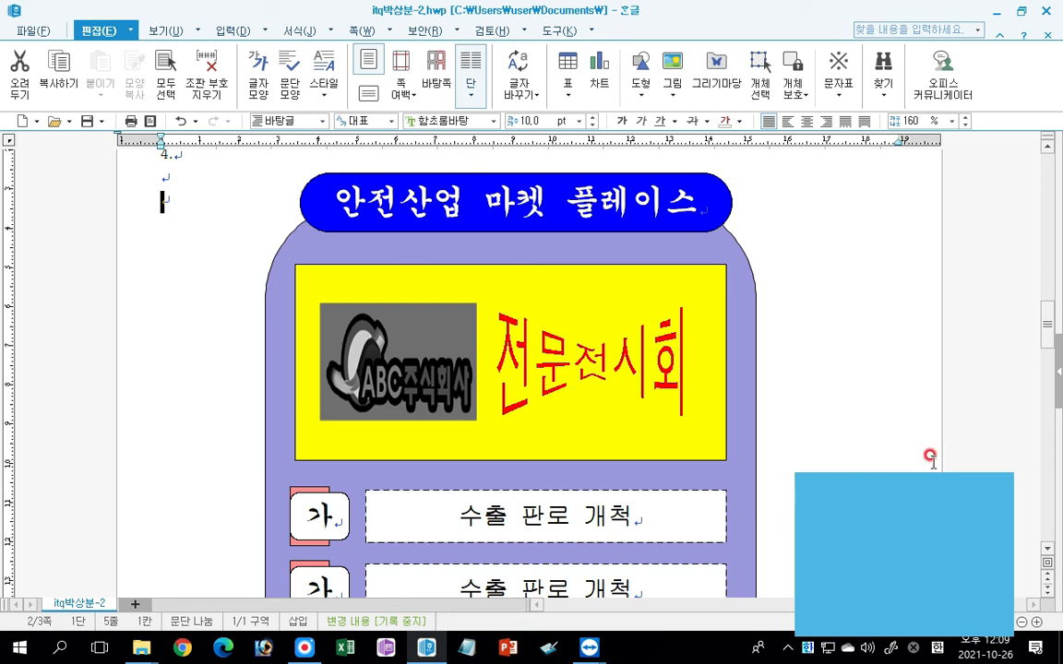
{"action": "mouse_move", "coordinate": [1047, 330]}
{"action": "left_mouse_down"}
{"action": "mouse_move", "coordinate": [1043, 351]}
{"action": "mouse_move", "coordinate": [1046, 338]}
{"action": "left_mouse_up"}
{"action": "left_click", "coordinate": [501, 394]}
{"action": "left_click", "coordinate": [323, 398], "text": "shift"}
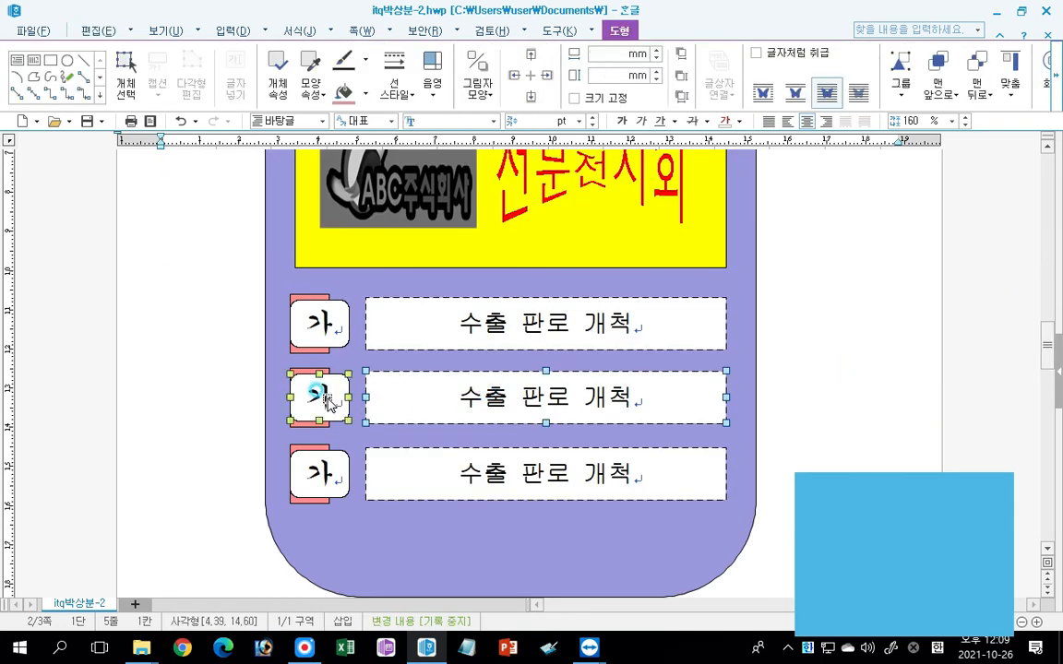
{"action": "left_click", "coordinate": [510, 399]}
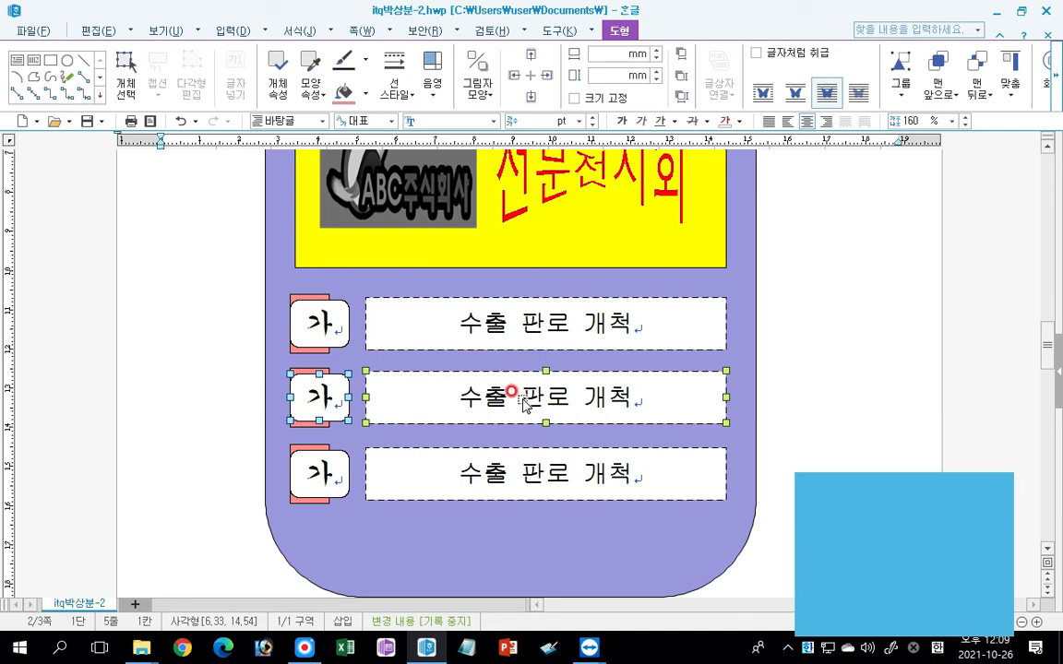
{"action": "left_click", "coordinate": [523, 403]}
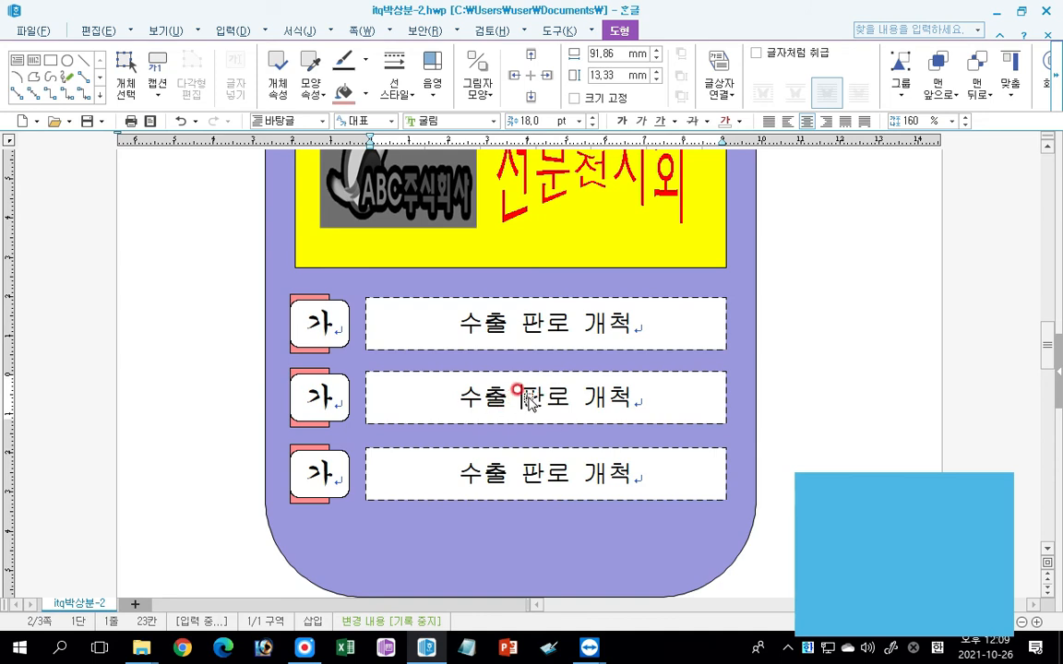
{"action": "key", "text": "Escape"}
{"action": "key", "text": "Escape"}
{"action": "left_click", "coordinate": [526, 513]}
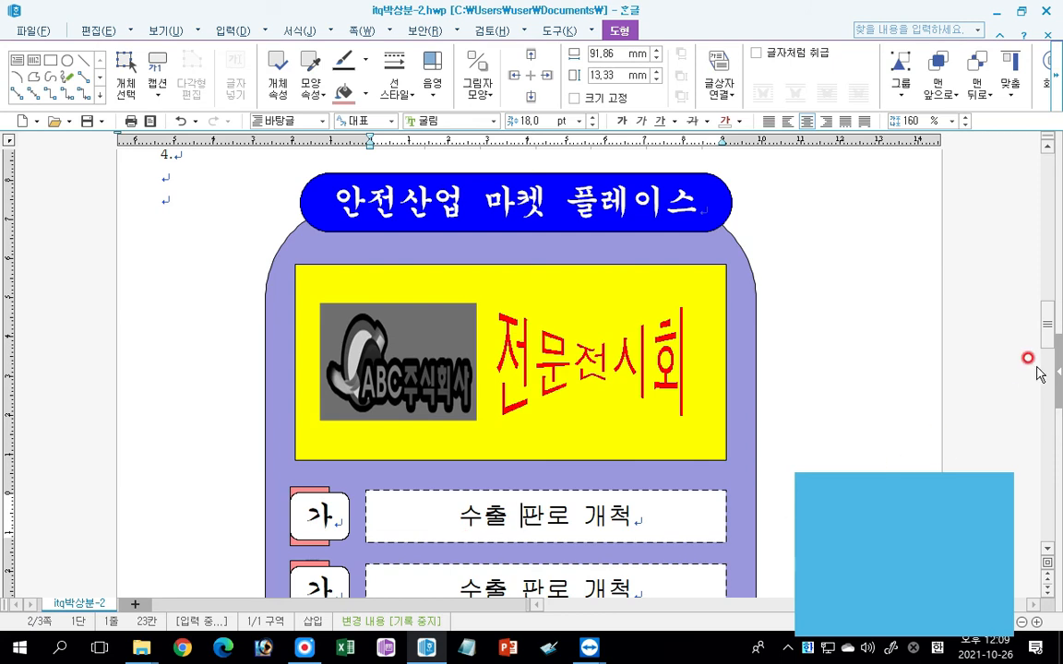
{"action": "left_click_drag", "start_coordinate": [1048, 324], "coordinate": [1047, 351]}
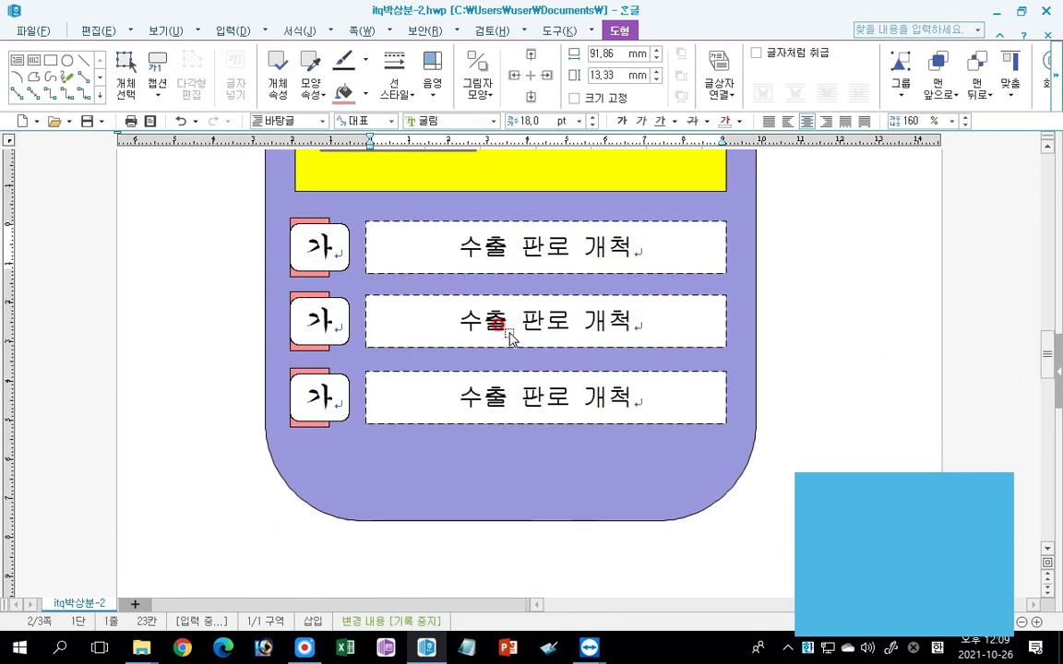
{"action": "left_click", "coordinate": [470, 312]}
{"action": "scroll", "coordinate": [482, 322], "scroll_direction": "up", "scroll_amount": 3}
{"action": "left_click", "coordinate": [486, 379]}
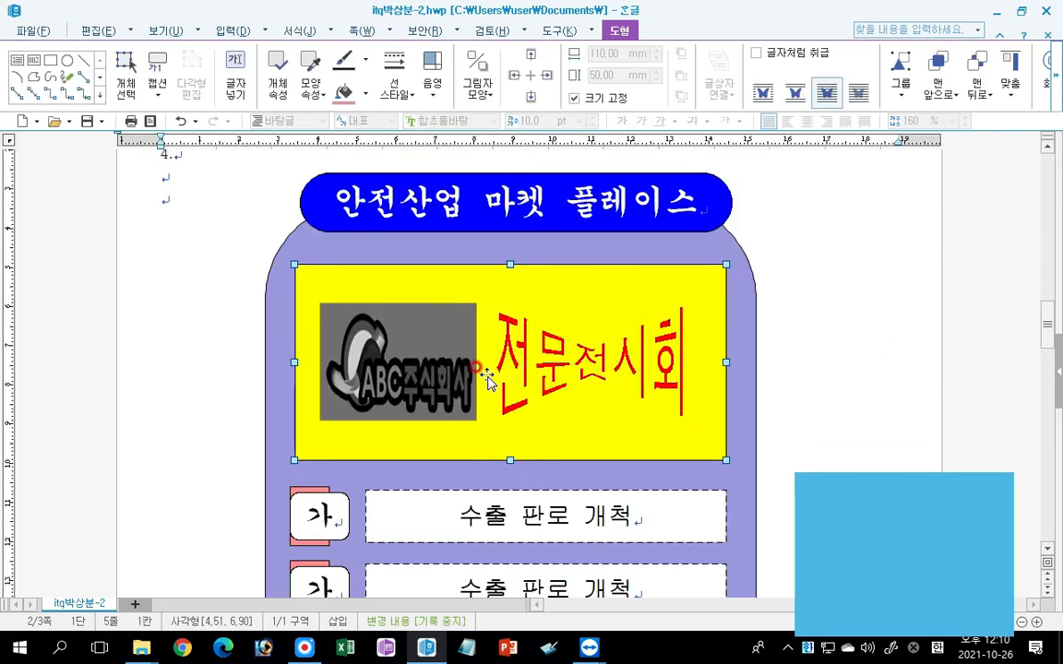
Insert line breaks at the last empty line under item 4 until the body cursor is level with the label rows.
{"action": "left_click", "coordinate": [181, 201]}
{"action": "key", "text": "Return"}
{"action": "key", "text": "Return"}
{"action": "key", "text": "Return"}
{"action": "key", "text": "Return"}
{"action": "key", "text": "Return"}
{"action": "key", "text": "Return"}
{"action": "key", "text": "Return"}
{"action": "key", "text": "Return"}
{"action": "key", "text": "Return"}
{"action": "key", "text": "Return"}
{"action": "key", "text": "Return"}
{"action": "key", "text": "Return"}
{"action": "key", "text": "Return"}
{"action": "key", "text": "Return"}
{"action": "key", "text": "Return"}
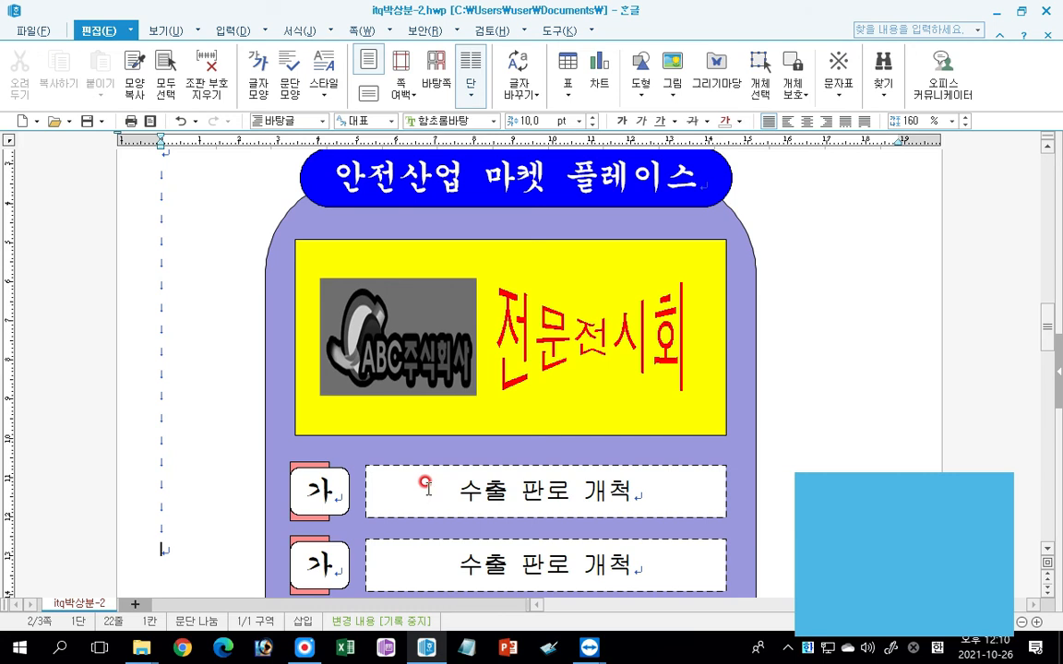
Replace the text in the second row's dashed box with 정보 교류 및 시장 확대.
{"action": "scroll", "coordinate": [471, 461], "scroll_direction": "down", "scroll_amount": 3}
{"action": "left_click", "coordinate": [475, 377]}
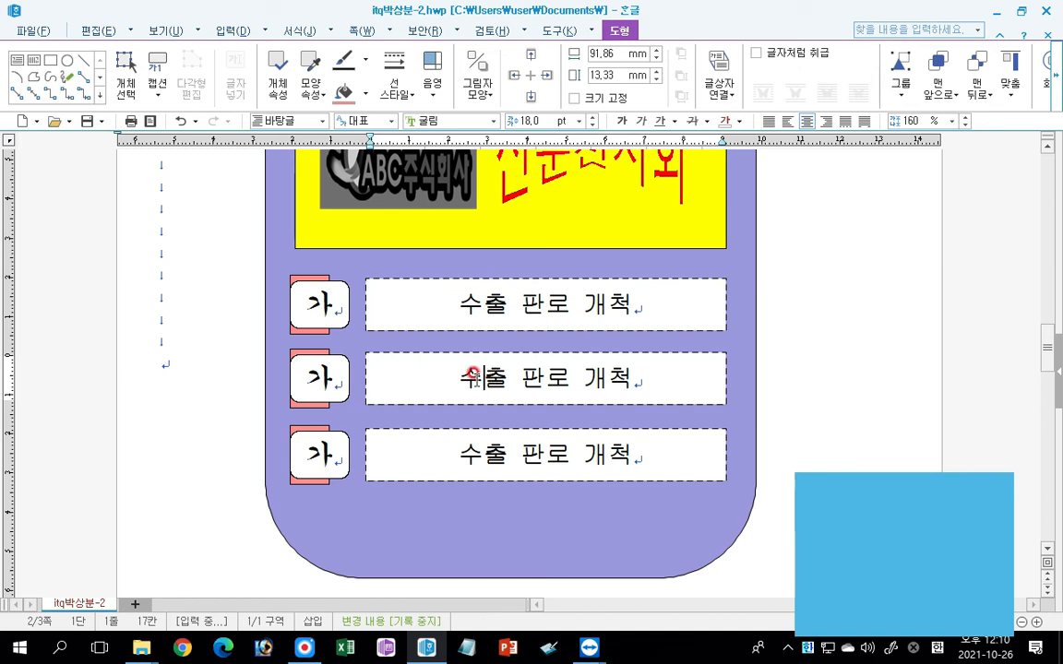
{"action": "triple_click", "coordinate": [472, 376]}
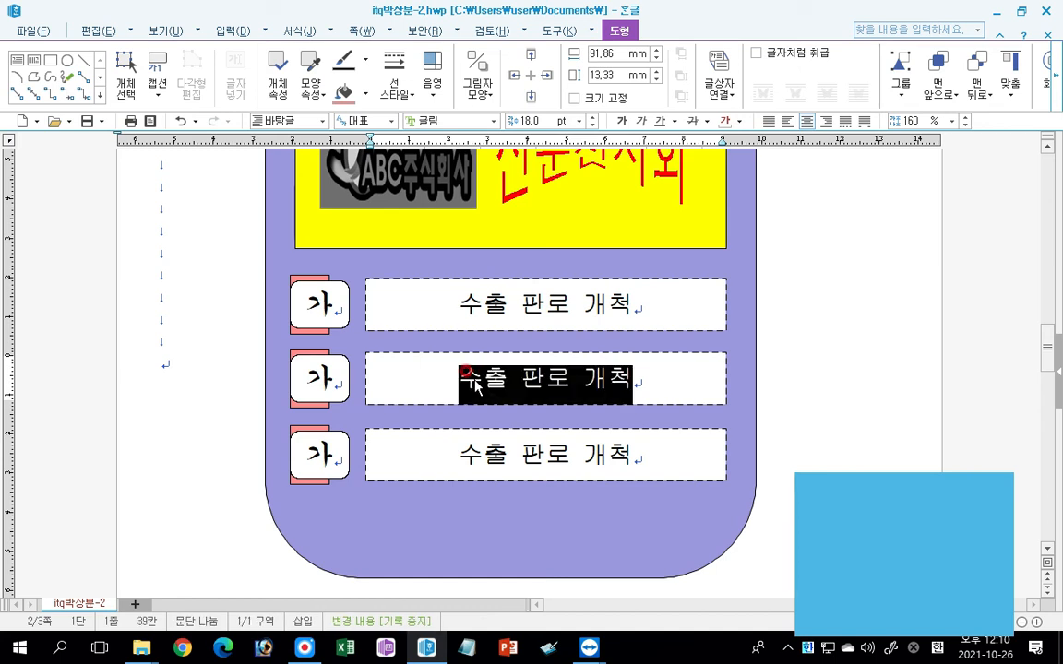
{"action": "key", "text": "Delete"}
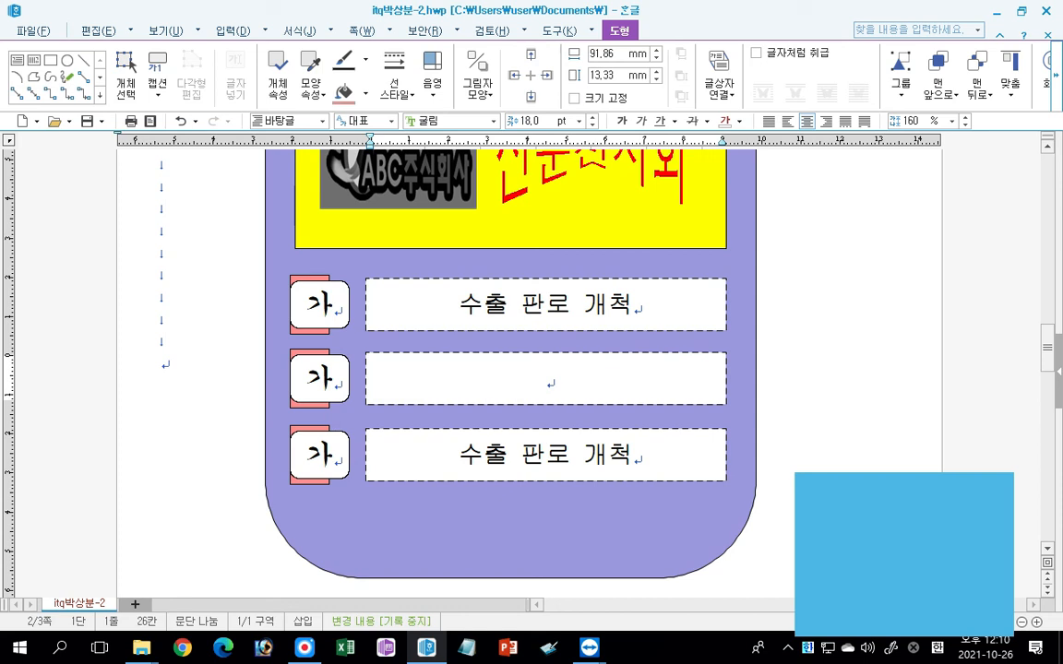
{"action": "type", "text": "정보 "}
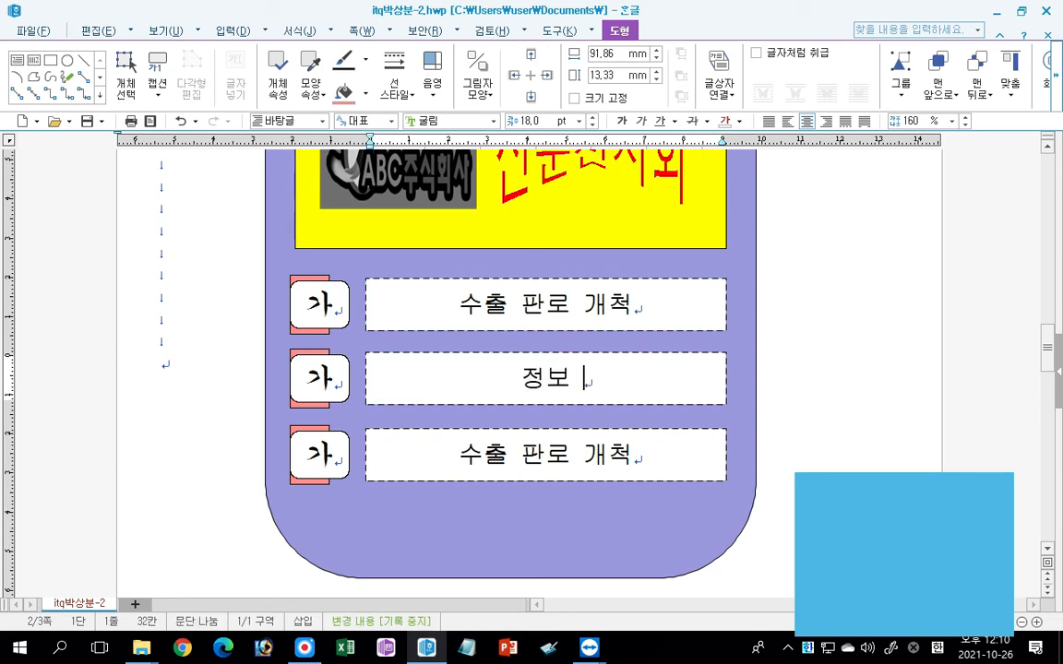
{"action": "type", "text": "교류 및 "}
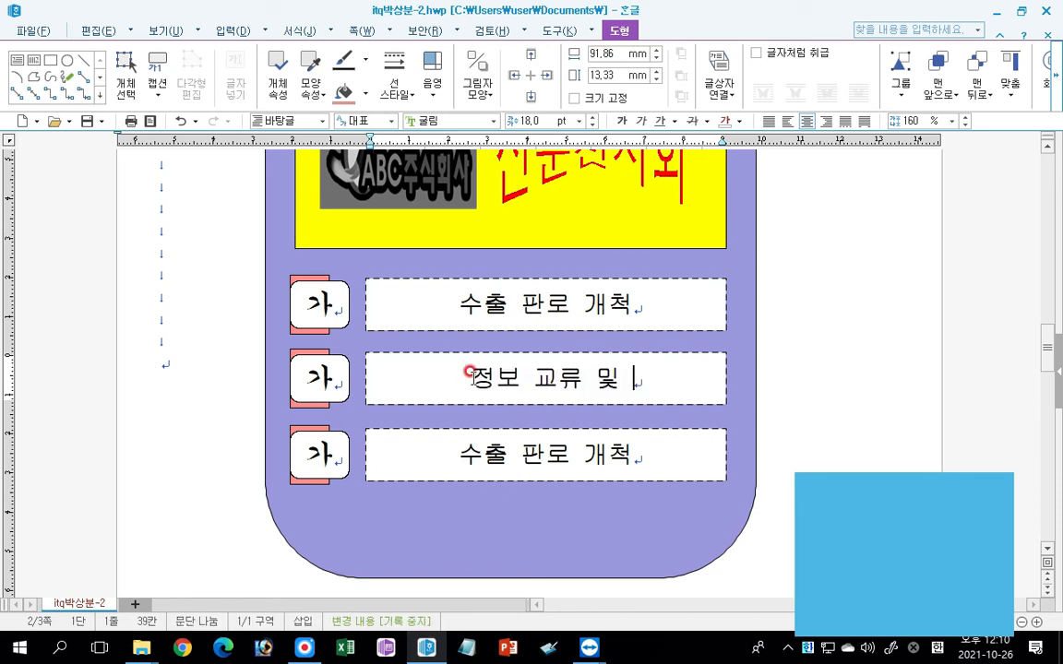
{"action": "type", "text": "ㅅㅣ장 확대"}
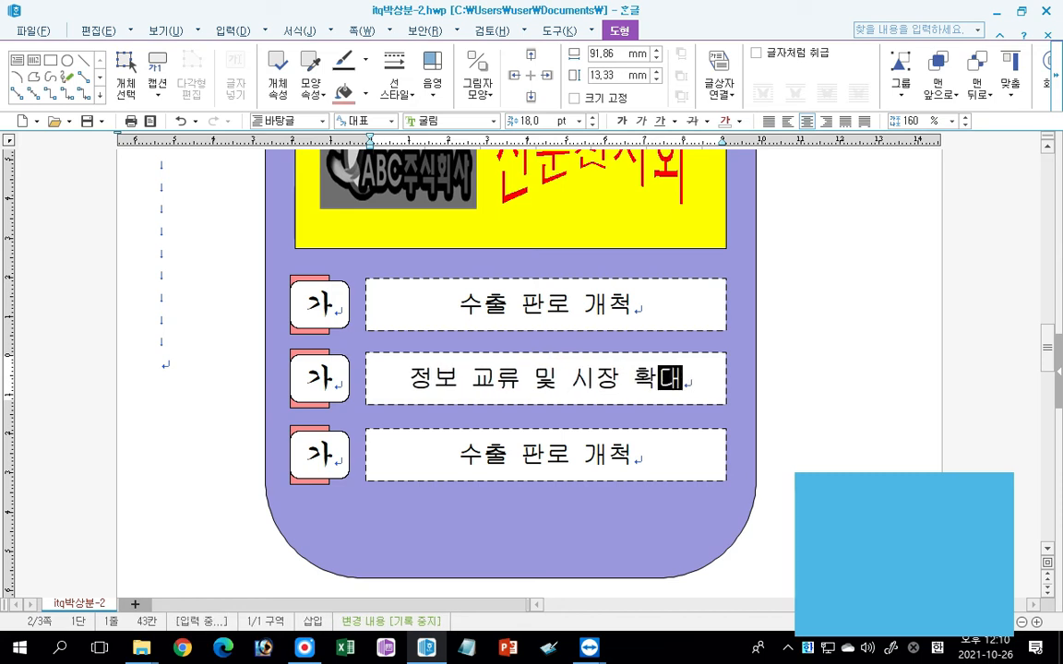
Replace the text in the third row's dashed box with 안전산업의 생태계 조성.
{"action": "left_click", "coordinate": [441, 441]}
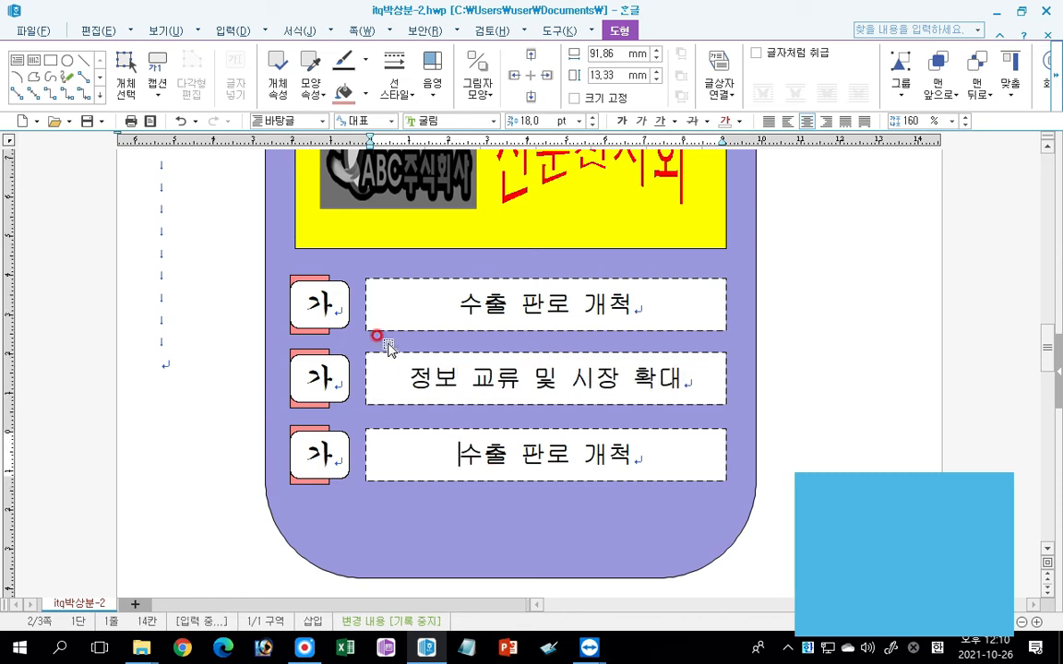
{"action": "key", "text": "shift+End"}
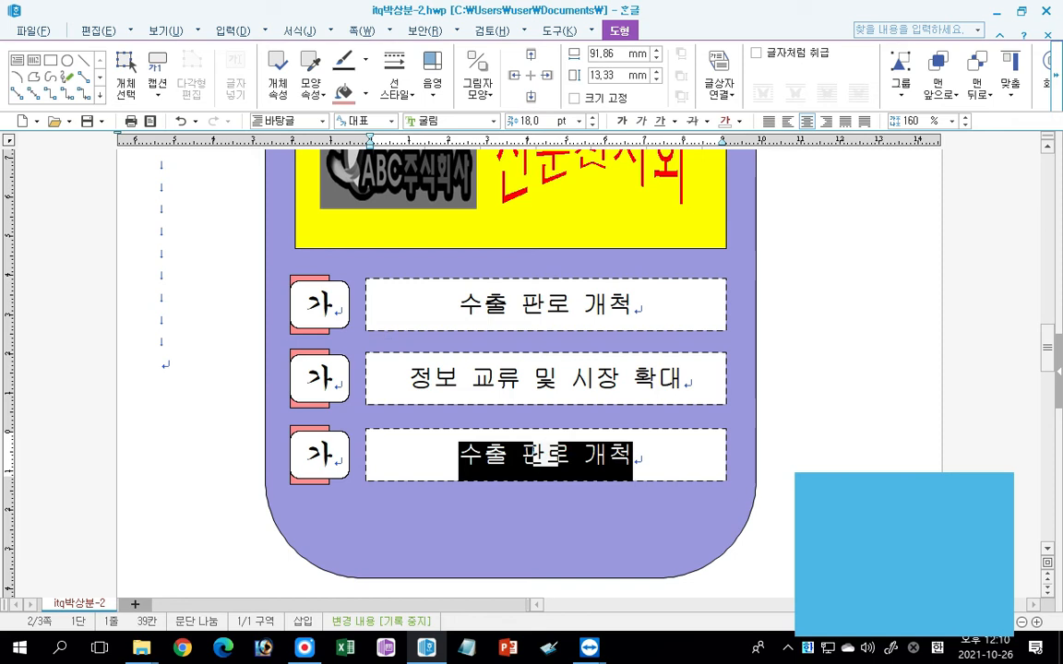
{"action": "type", "text": "앞전산ㅇ"}
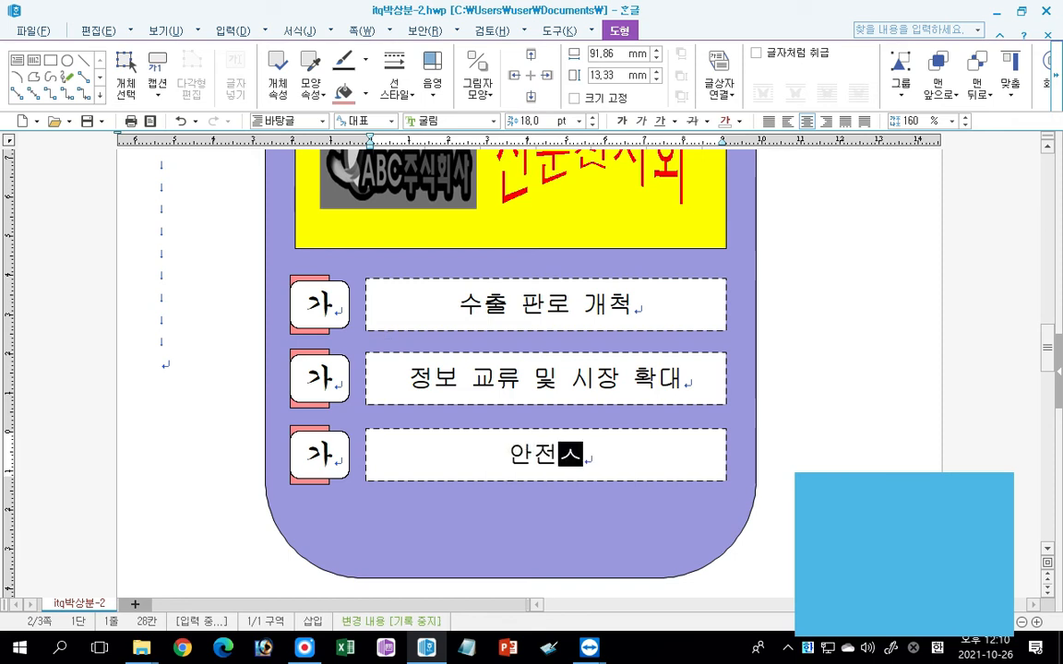
{"action": "type", "text": "업의 생"}
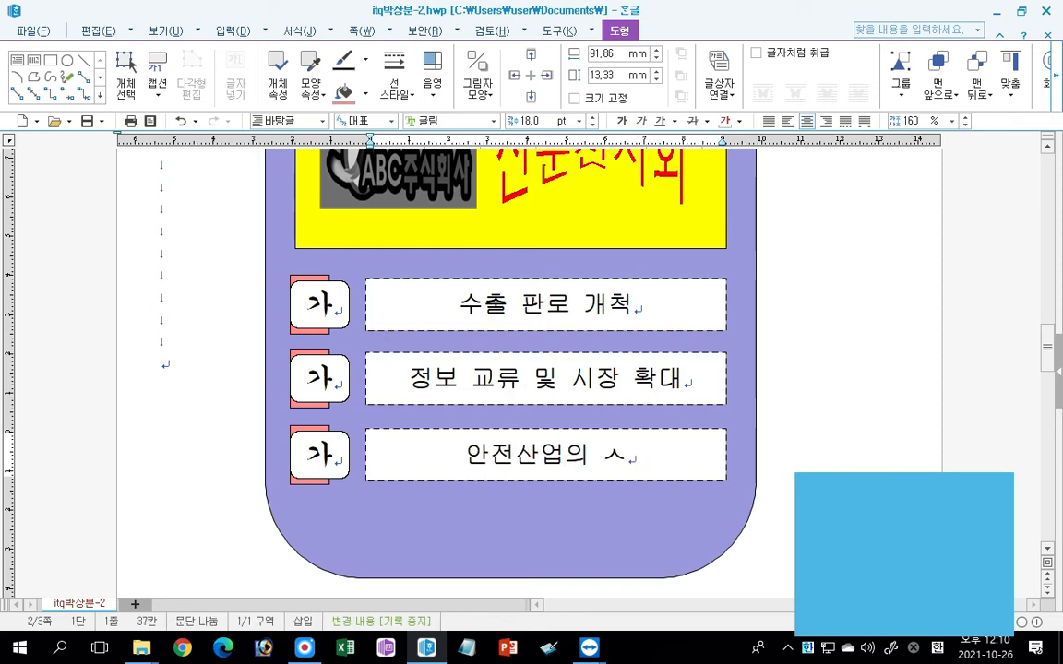
{"action": "type", "text": "태계 조서"}
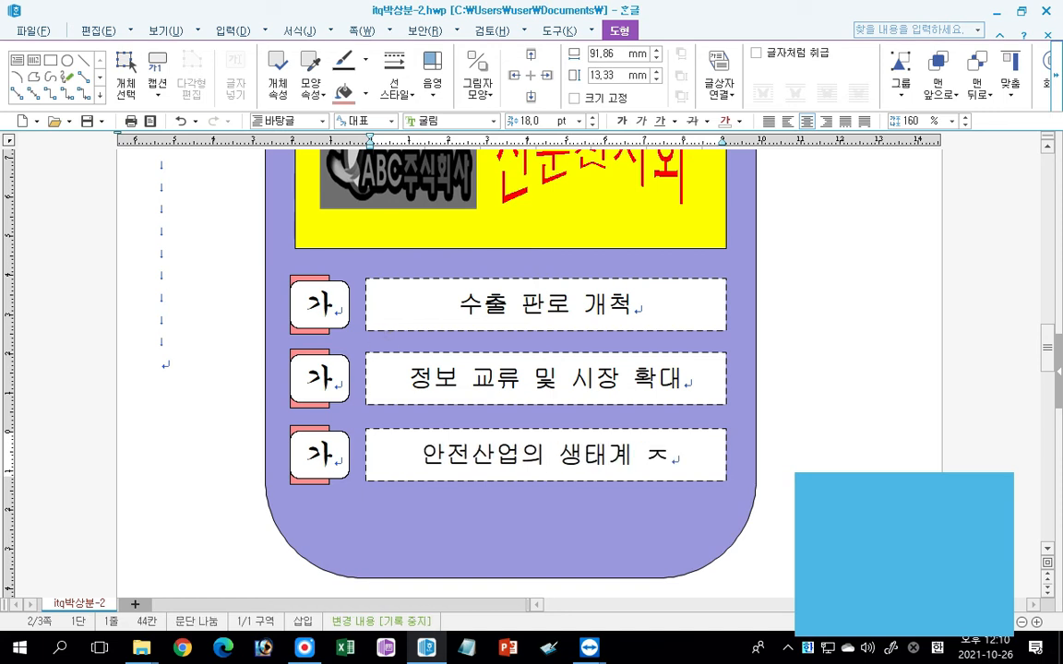
{"action": "type", "text": "ㅇ"}
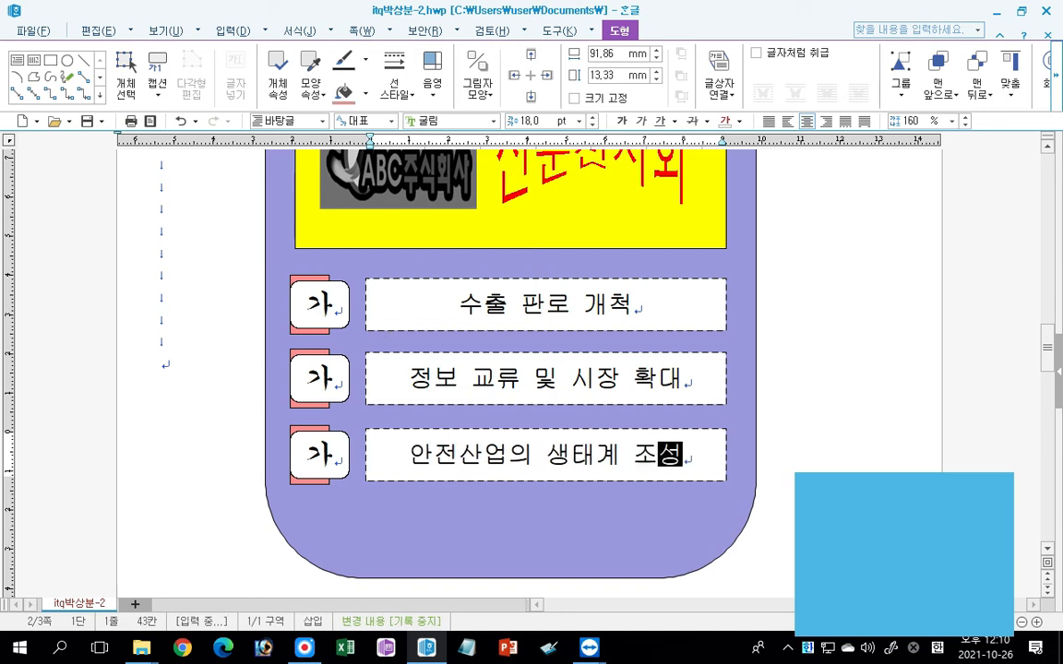
Change the second row's label to 나 and the third row's label to 다.
{"action": "left_click", "coordinate": [310, 376]}
{"action": "left_click", "coordinate": [313, 361]}
{"action": "key", "text": "Return"}
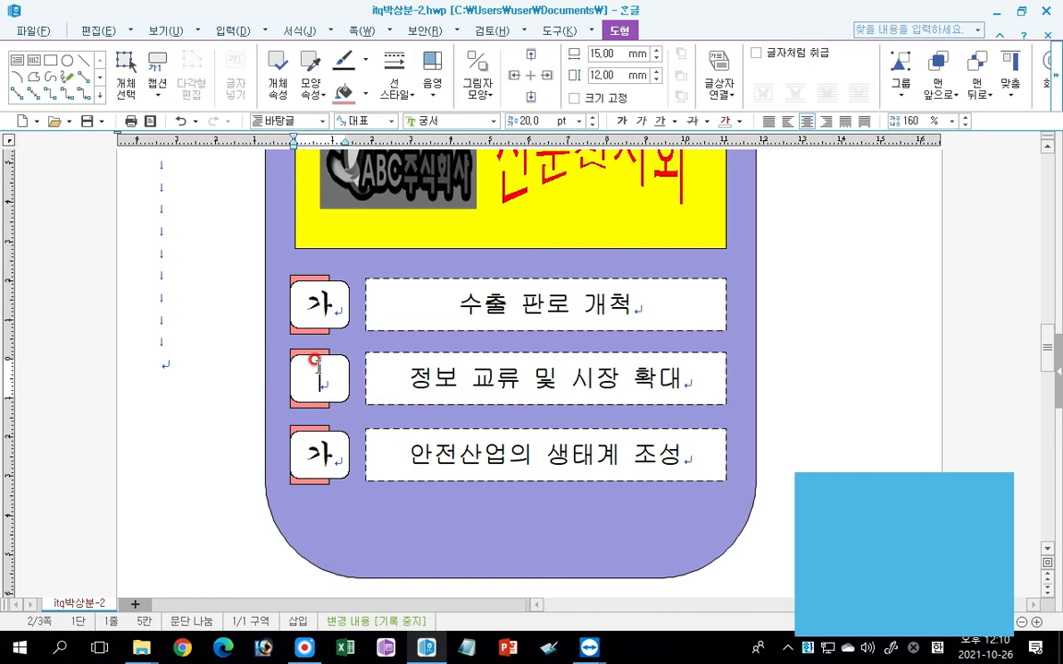
{"action": "type", "text": "나"}
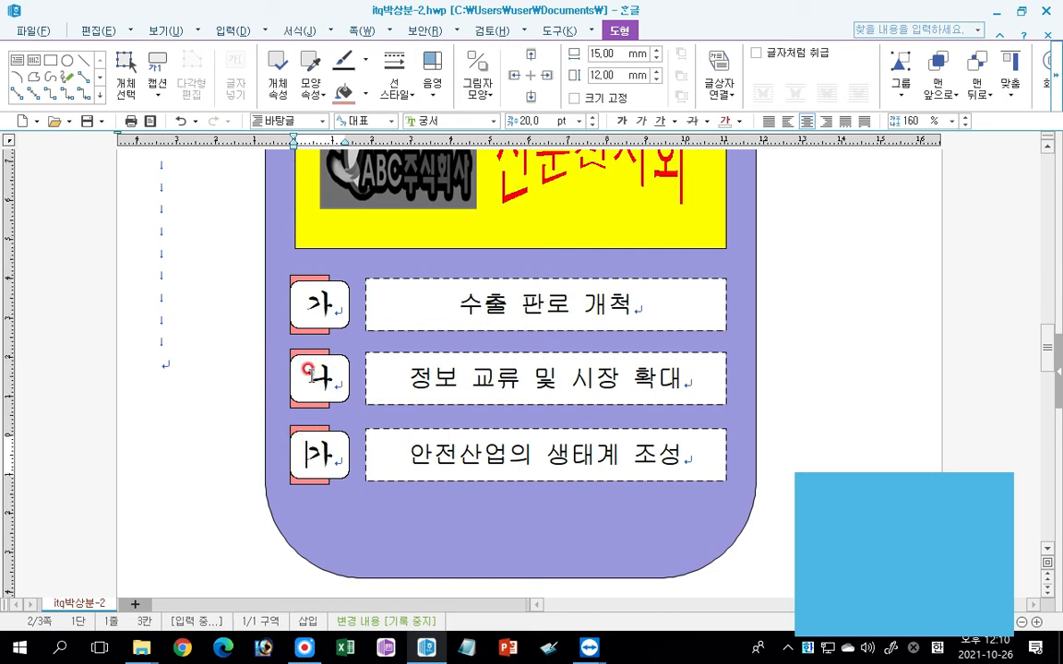
{"action": "key", "text": "Return"}
{"action": "type", "text": "다"}
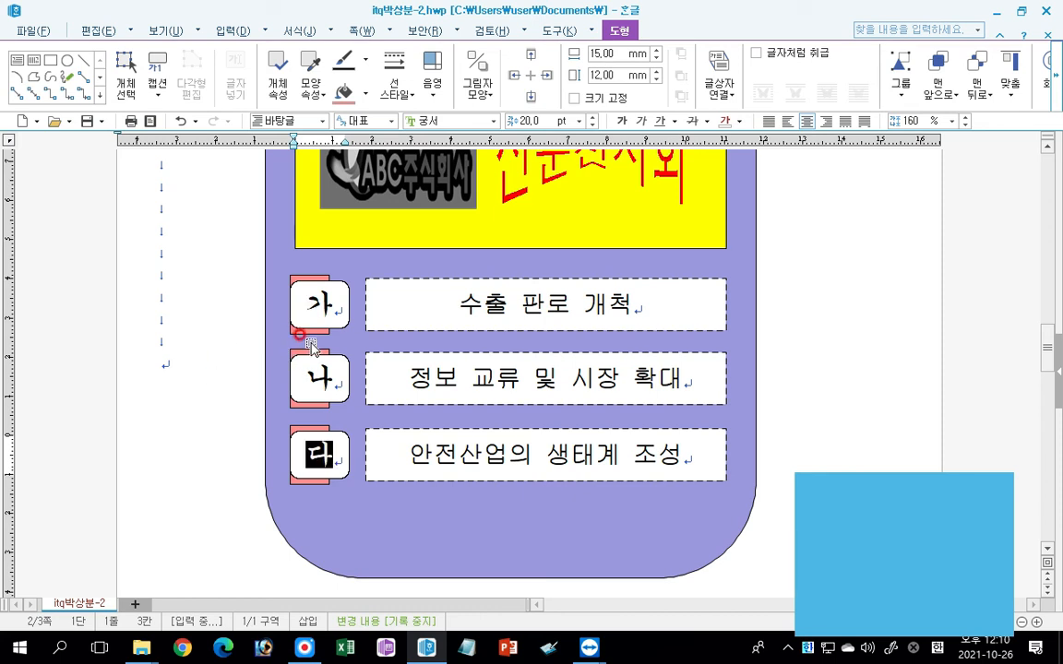
Fill the rectangle behind the 나 label with bright green and the one behind the 다 label with blue.
{"action": "left_click", "coordinate": [300, 405]}
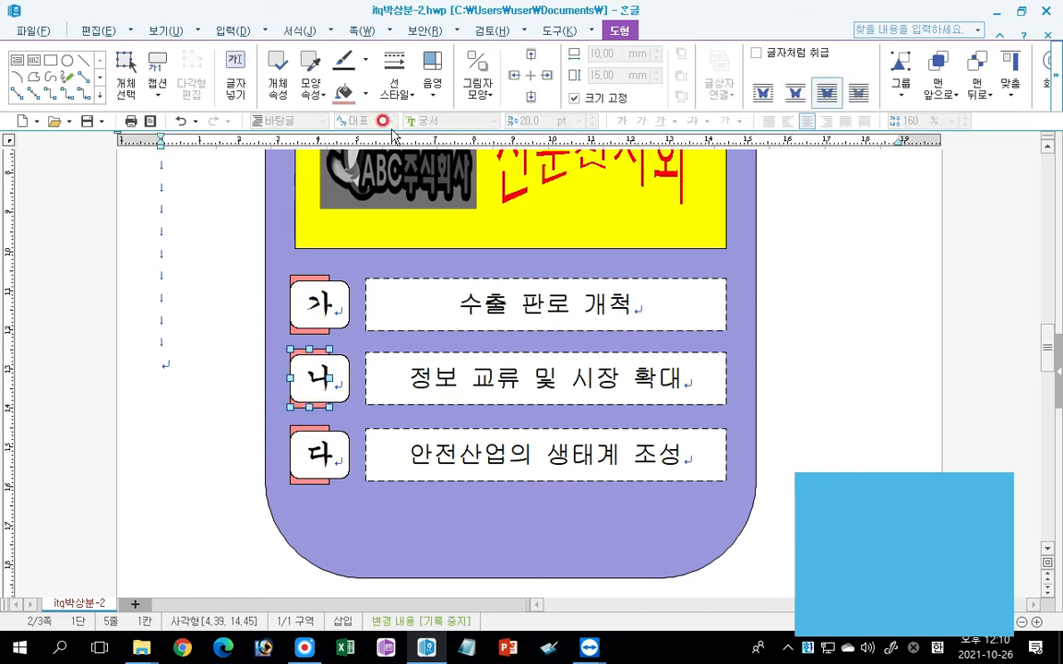
{"action": "left_click", "coordinate": [366, 94]}
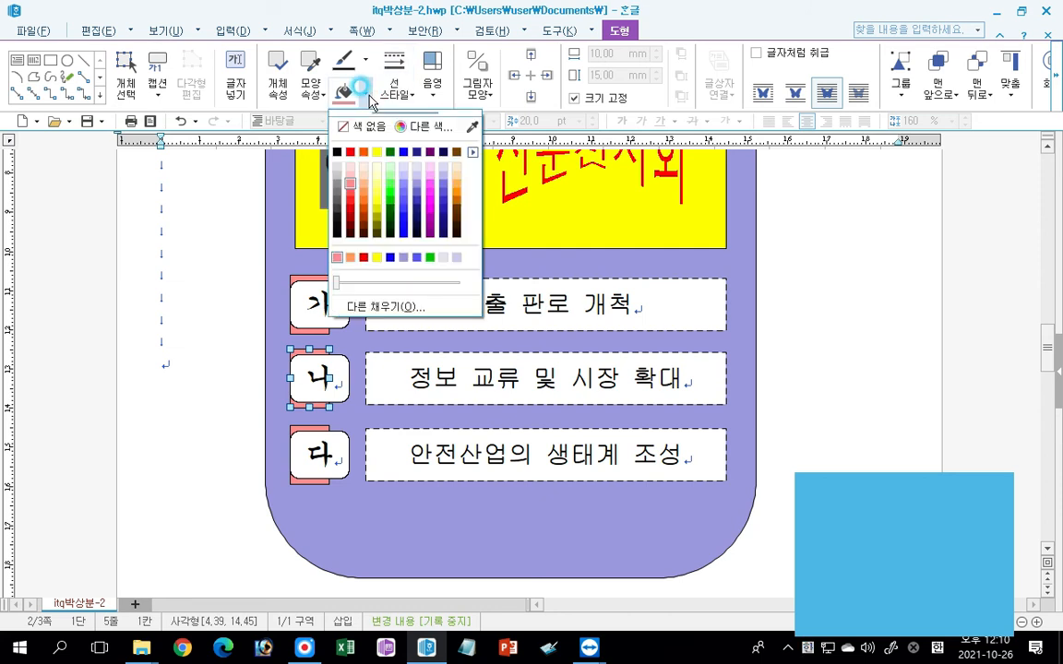
{"action": "left_click", "coordinate": [390, 180]}
{"action": "left_click", "coordinate": [305, 480]}
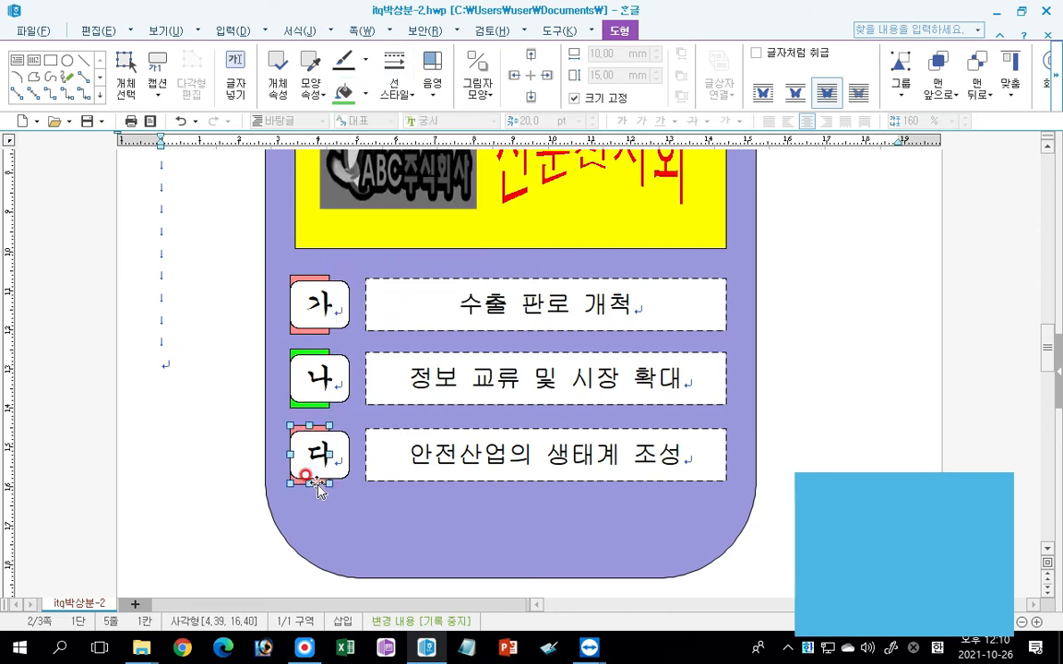
{"action": "left_click", "coordinate": [344, 92]}
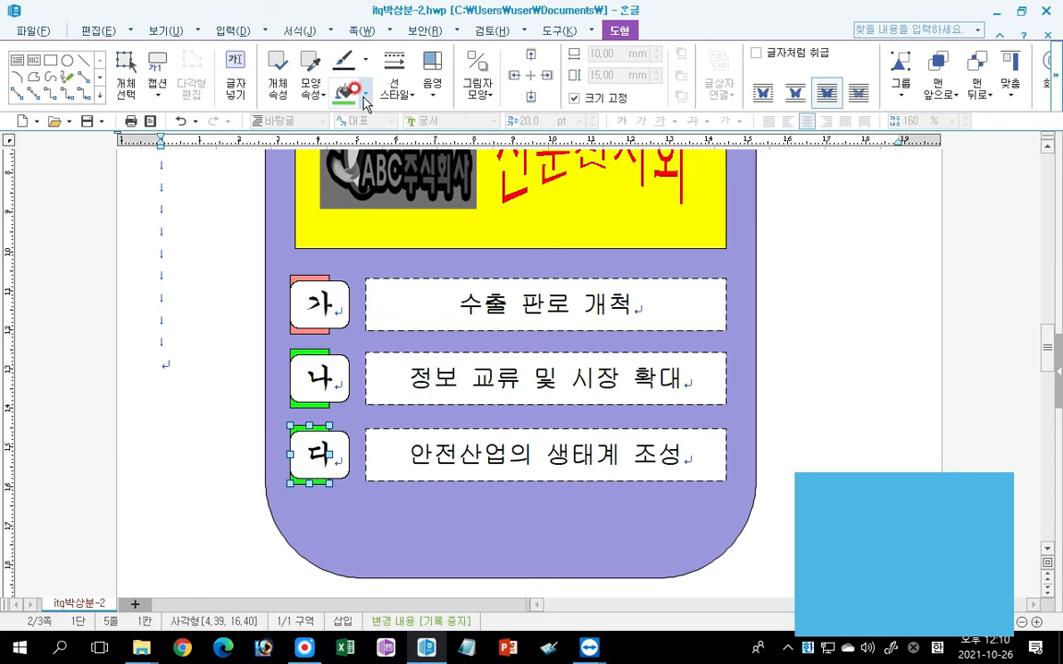
{"action": "left_click", "coordinate": [366, 94]}
{"action": "left_click", "coordinate": [402, 198]}
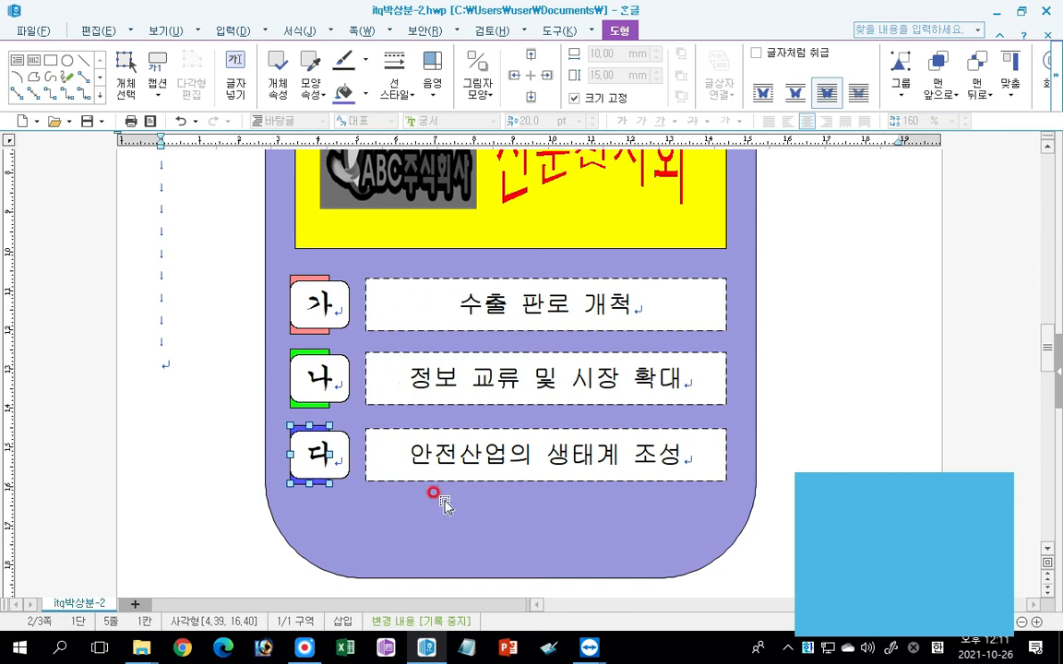
Select all three dashed text boxes together and set their fill to 색 없음.
{"action": "left_click", "coordinate": [461, 278]}
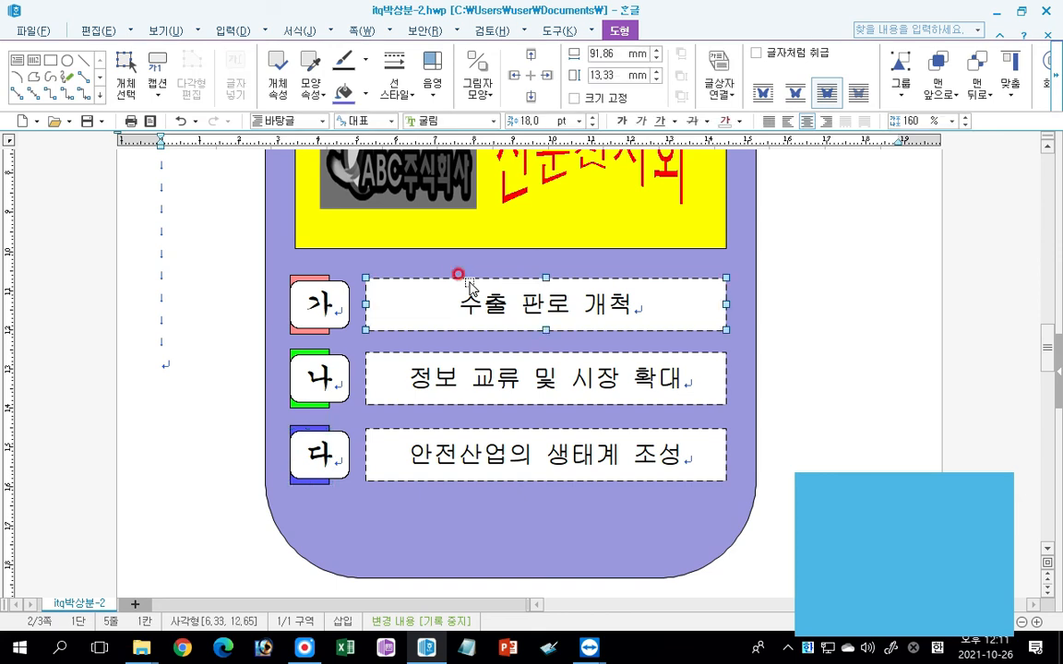
{"action": "left_click", "coordinate": [427, 361], "text": "shift"}
{"action": "left_click", "coordinate": [480, 452], "text": "shift"}
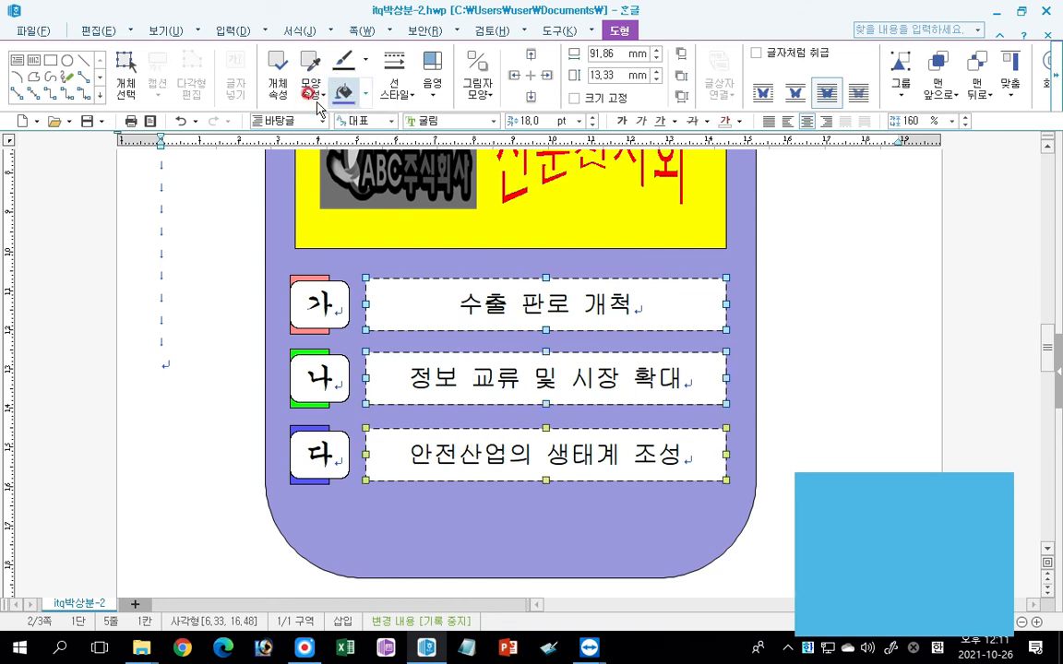
{"action": "left_click", "coordinate": [366, 93]}
{"action": "left_click", "coordinate": [369, 126]}
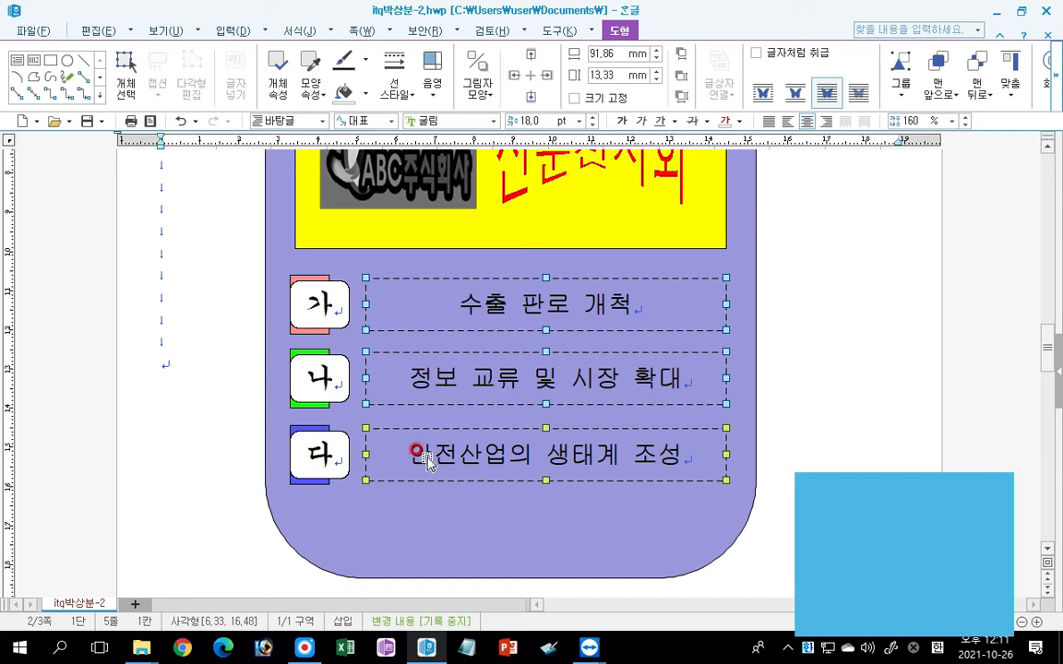
{"action": "left_click", "coordinate": [366, 94]}
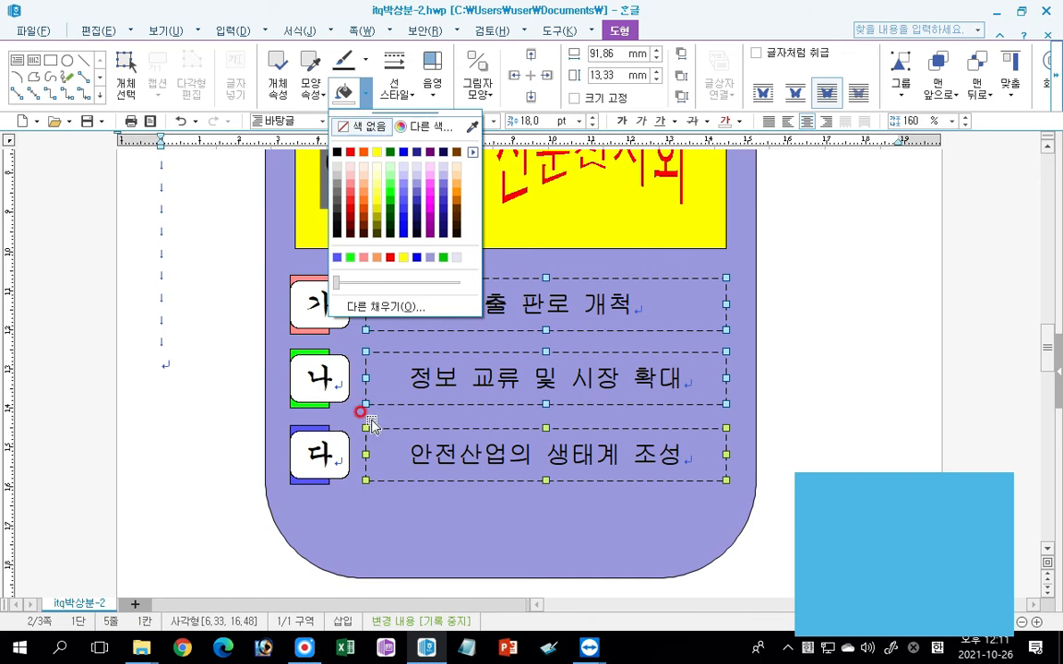
Set the fill of the large rounded background rectangle to 색 없음.
{"action": "left_click", "coordinate": [208, 372]}
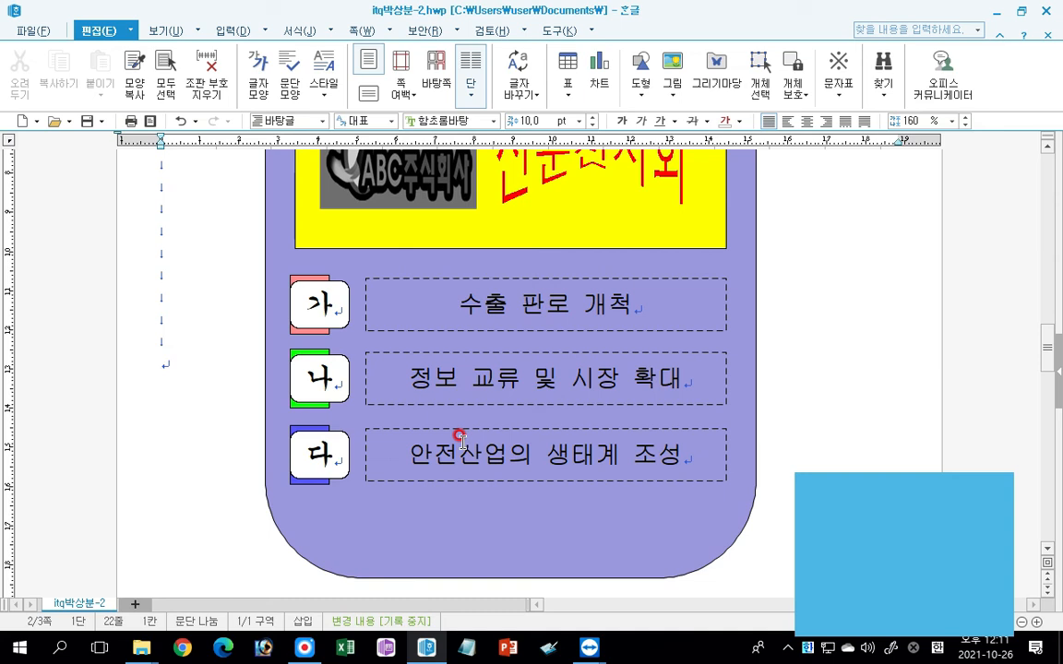
{"action": "left_click", "coordinate": [263, 257]}
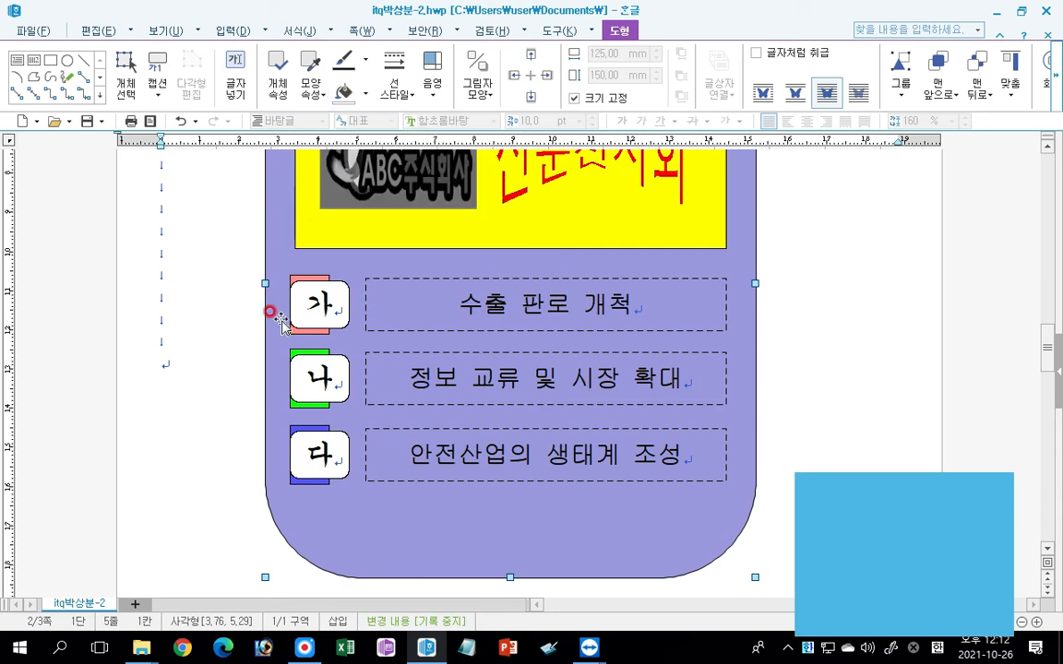
{"action": "left_click", "coordinate": [366, 94]}
{"action": "left_click", "coordinate": [359, 127]}
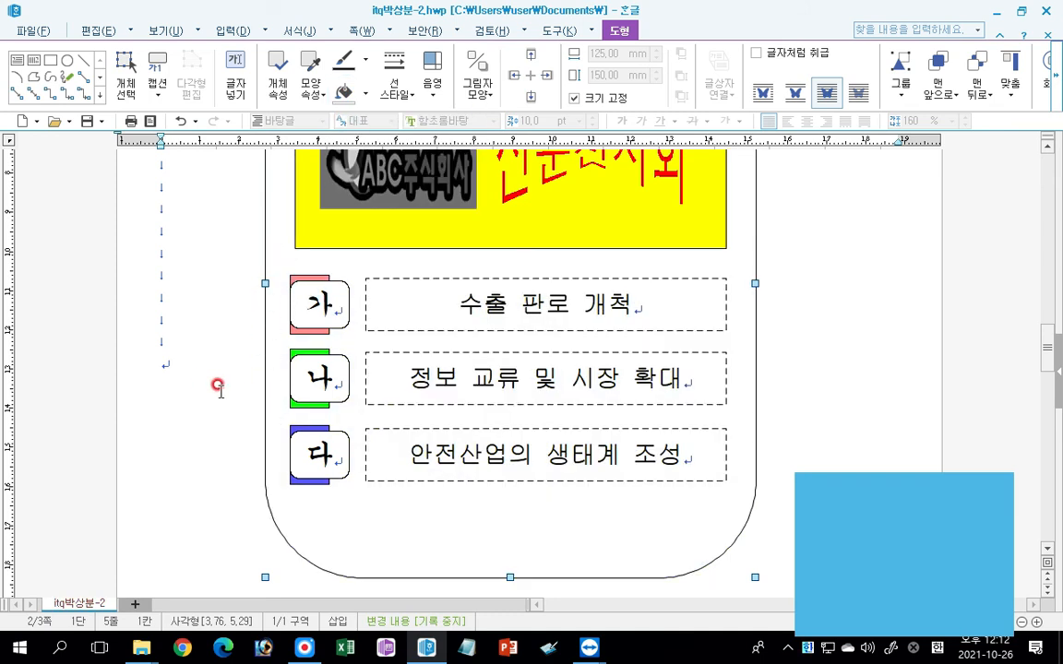
{"action": "left_click", "coordinate": [180, 351]}
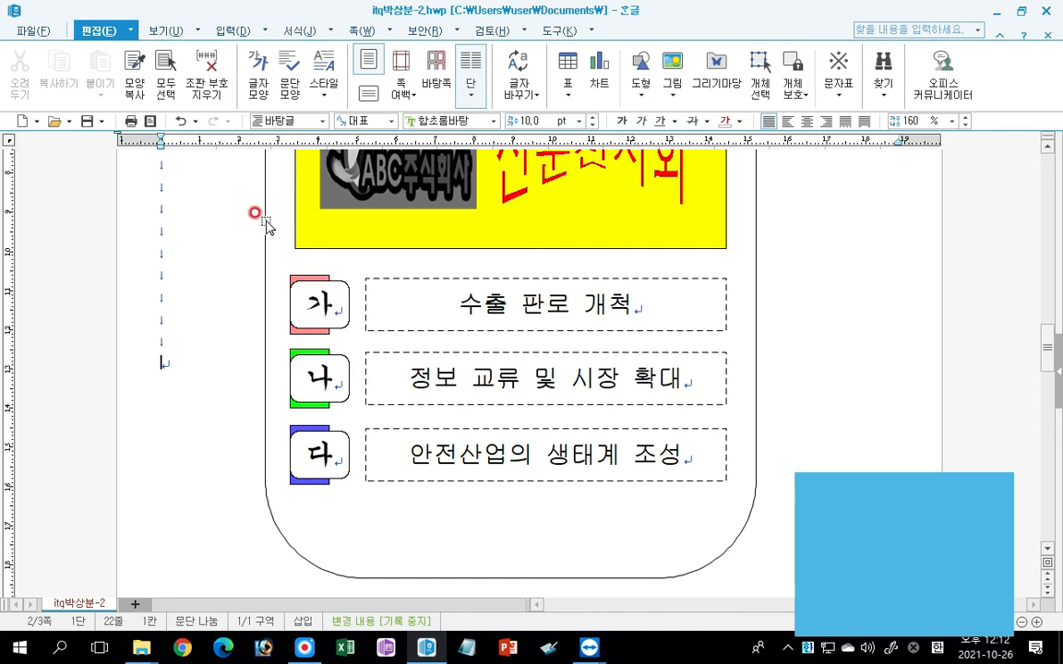
Fill the large rounded background rectangle with a light blue-violet colour.
{"action": "left_click", "coordinate": [263, 270]}
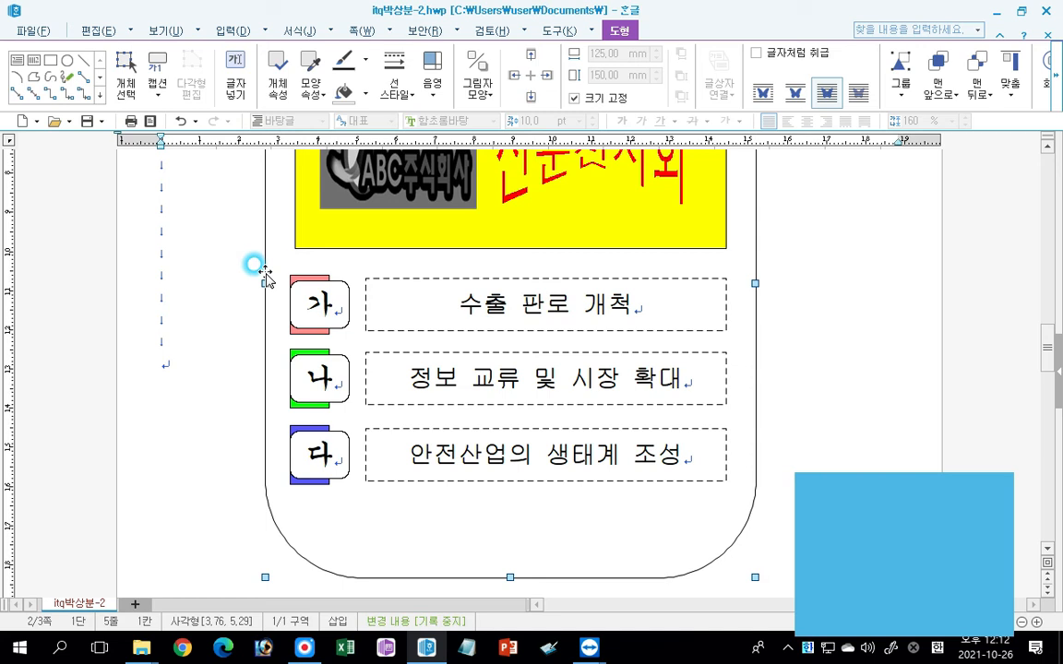
{"action": "left_click", "coordinate": [345, 91]}
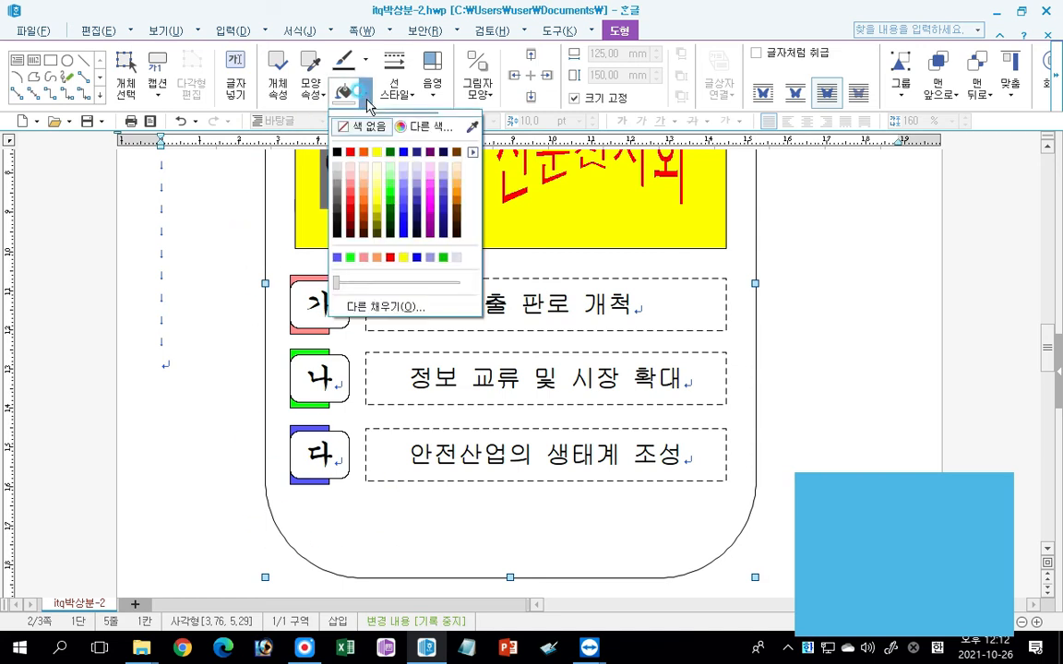
{"action": "left_click", "coordinate": [408, 190]}
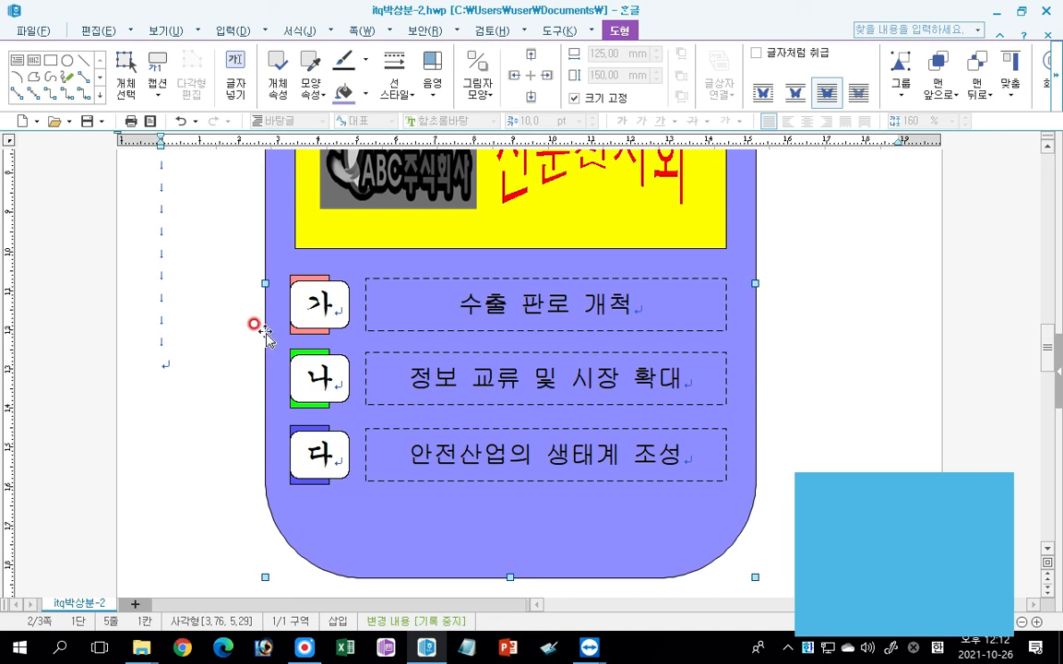
{"action": "scroll", "coordinate": [219, 382], "scroll_direction": "down", "scroll_amount": 2}
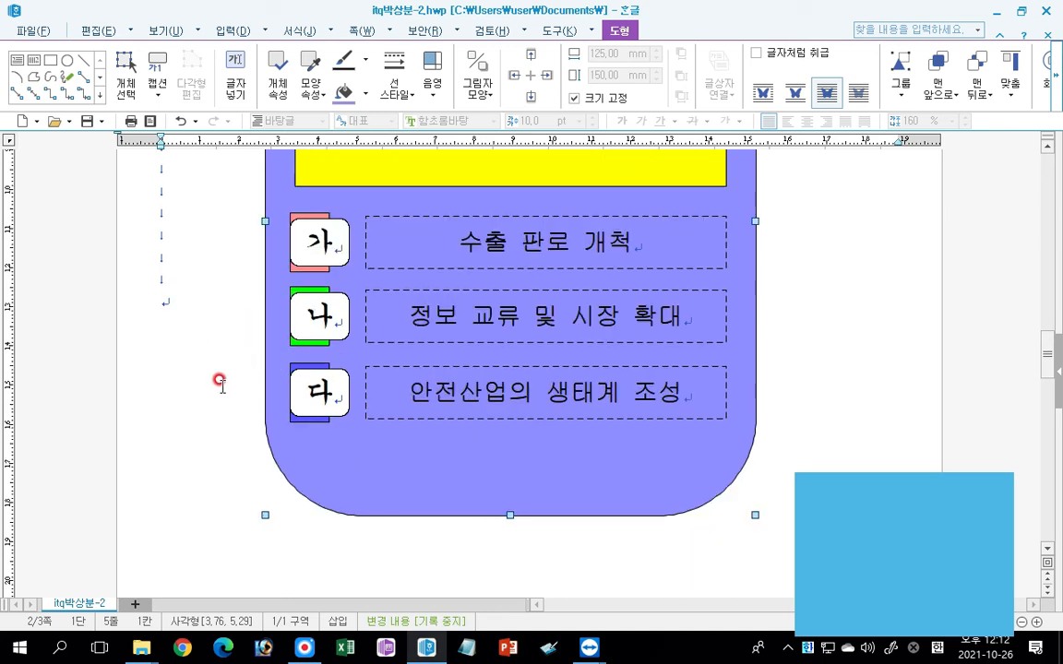
{"action": "scroll", "coordinate": [420, 420], "scroll_direction": "up", "scroll_amount": 3}
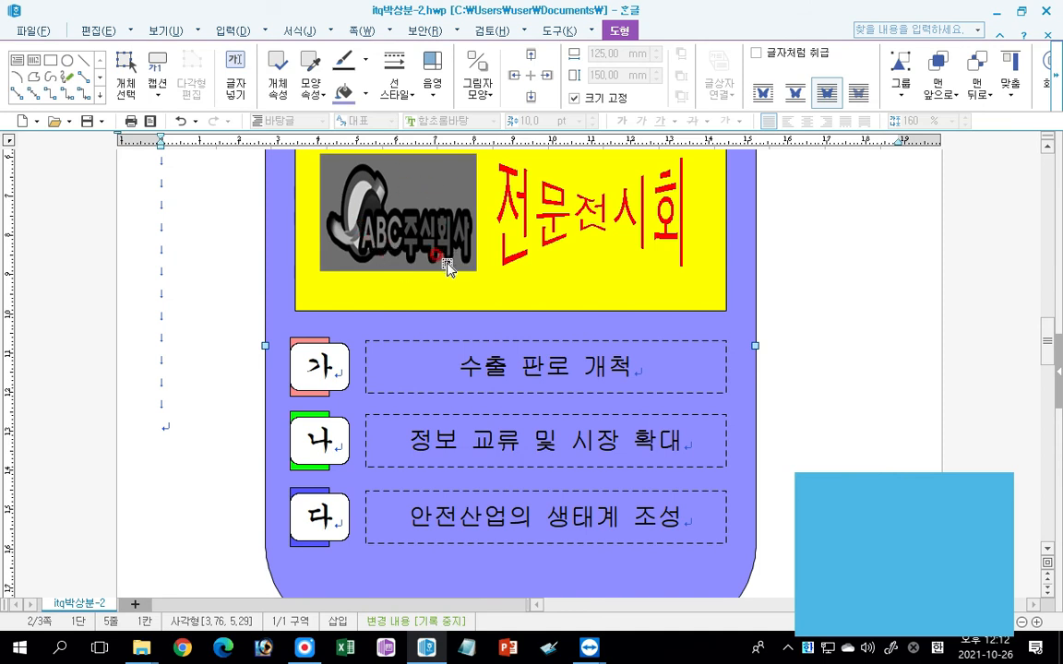
Insert a bookmark named 전시회 at the start of the title 2021 대한민국 안전산업 박람회 on page three.
{"action": "scroll", "coordinate": [401, 312], "scroll_direction": "down", "scroll_amount": 10}
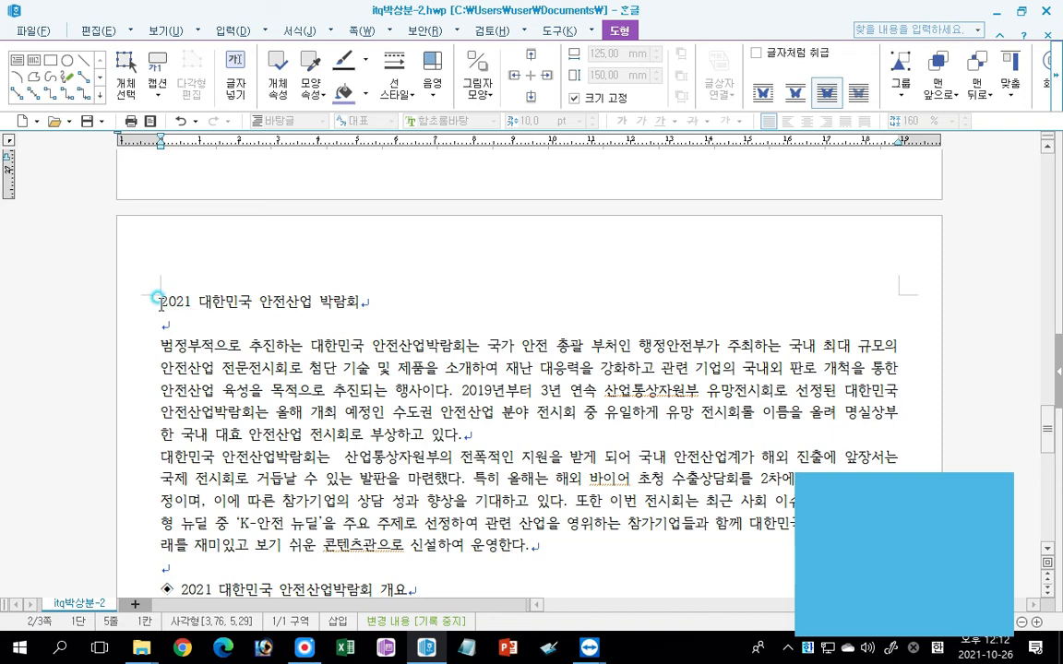
{"action": "left_click", "coordinate": [149, 297]}
{"action": "left_click", "coordinate": [163, 301]}
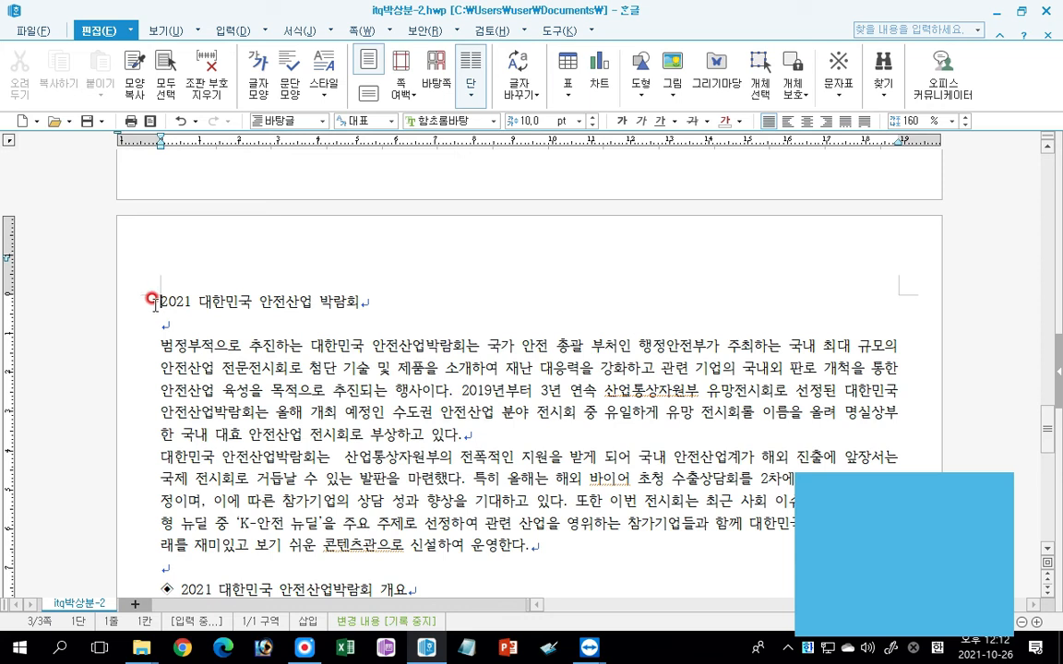
{"action": "left_click", "coordinate": [235, 31]}
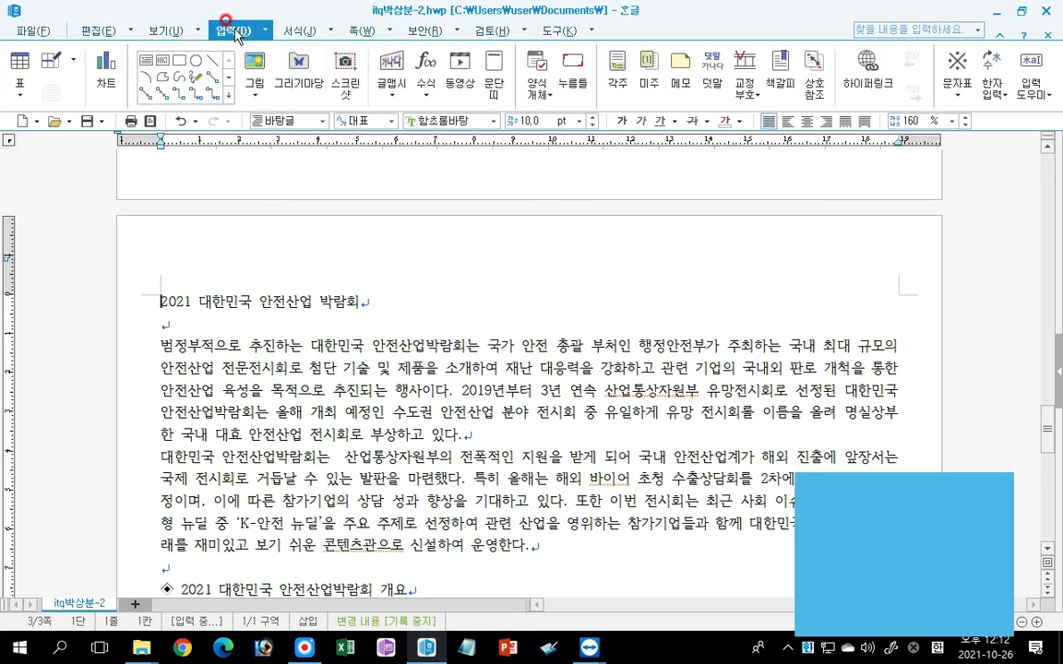
{"action": "left_click", "coordinate": [778, 67]}
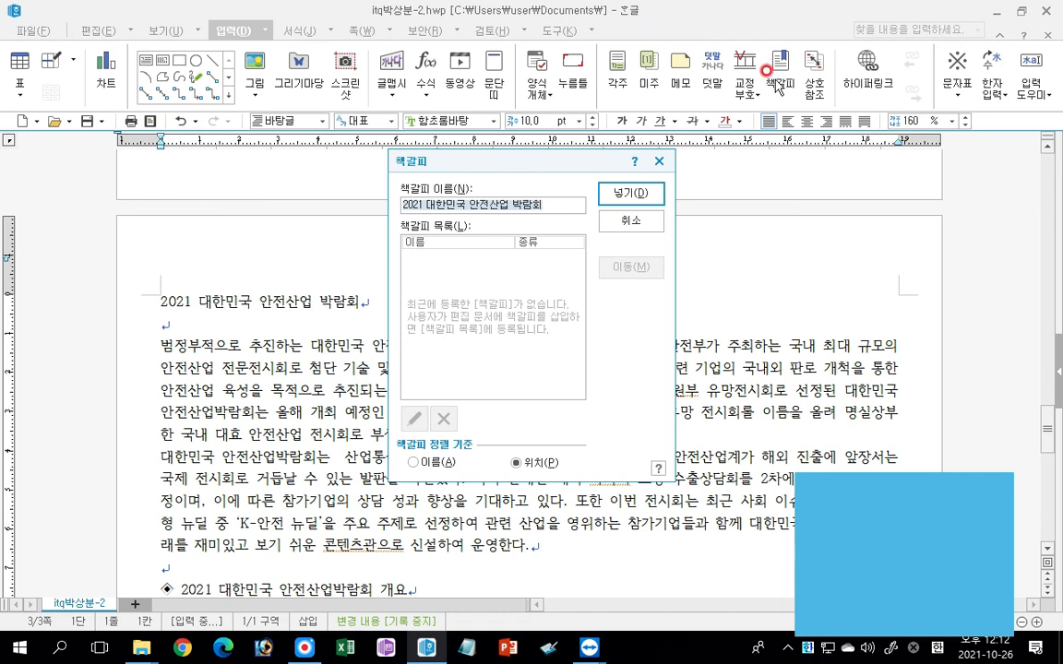
{"action": "type", "text": "전시회"}
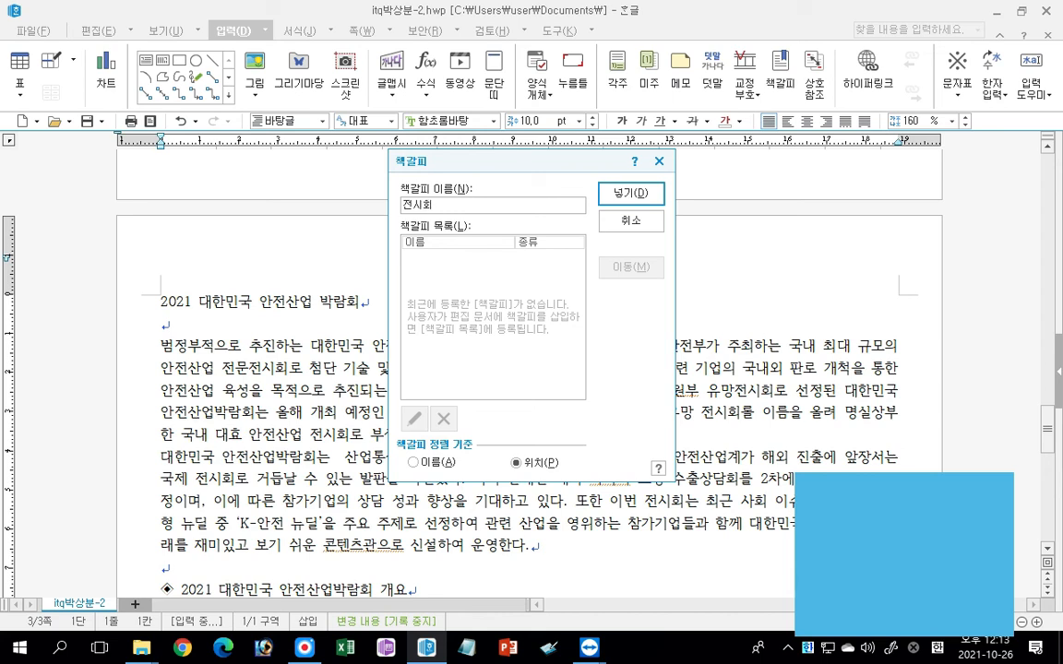
{"action": "left_click", "coordinate": [626, 191]}
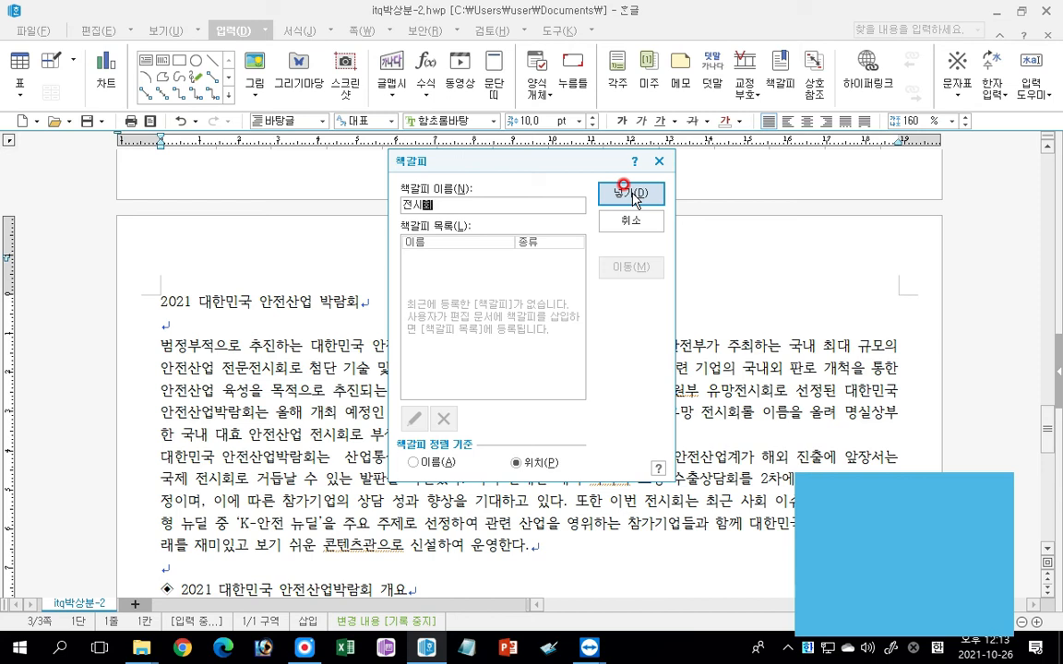
{"action": "left_click", "coordinate": [630, 193]}
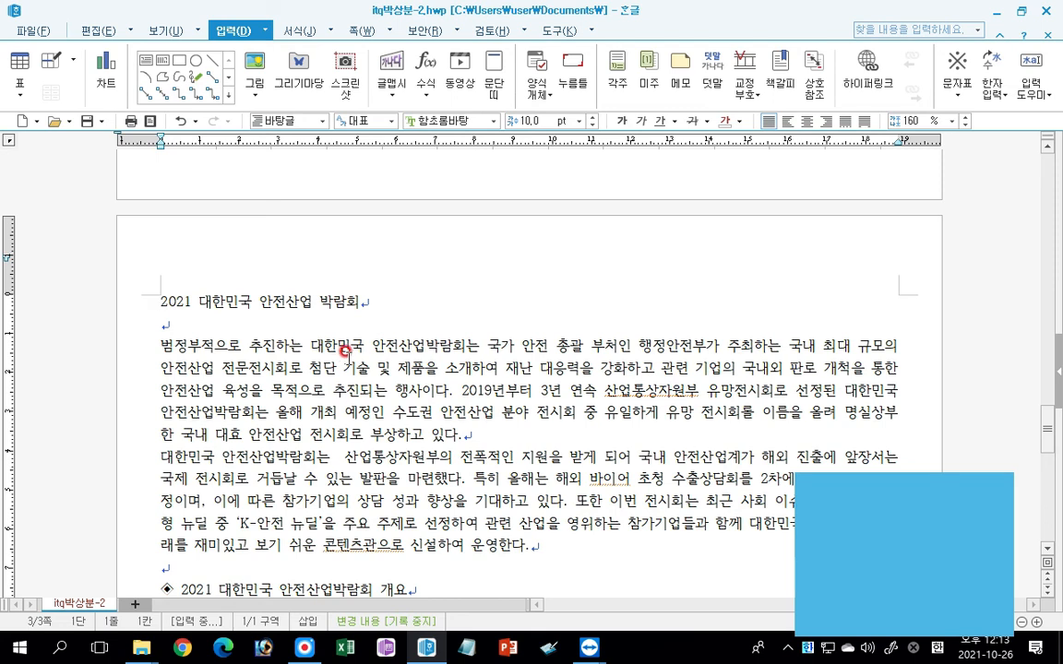
Add a hyperlink from the ABC주식회사 logo picture to the 전시회 bookmark in the current document.
{"action": "scroll", "coordinate": [367, 356], "scroll_direction": "up", "scroll_amount": 10}
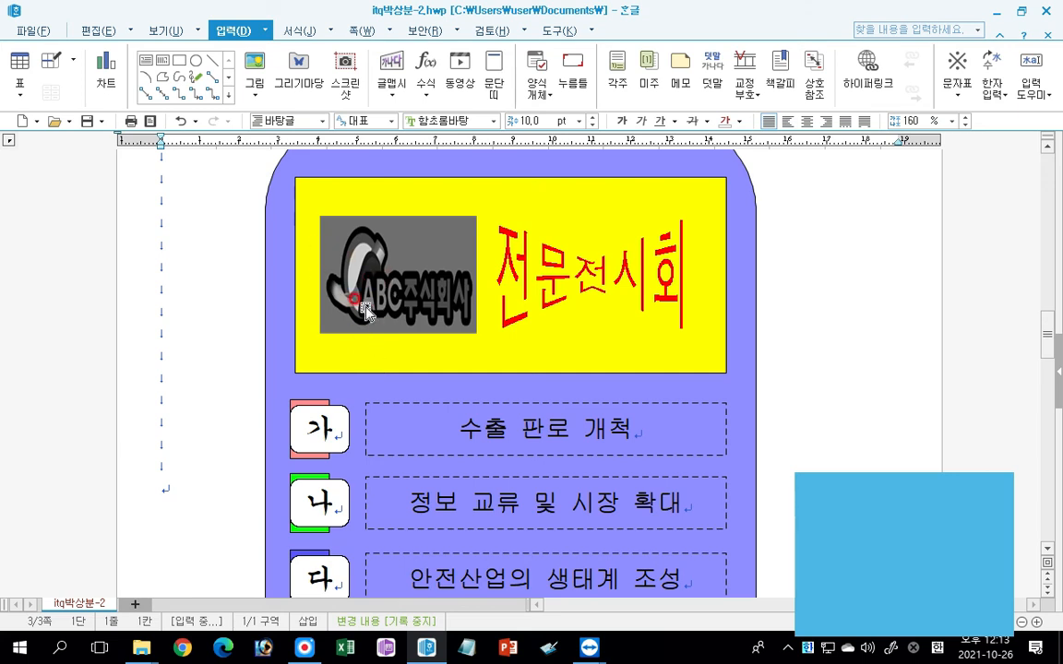
{"action": "left_click", "coordinate": [399, 284]}
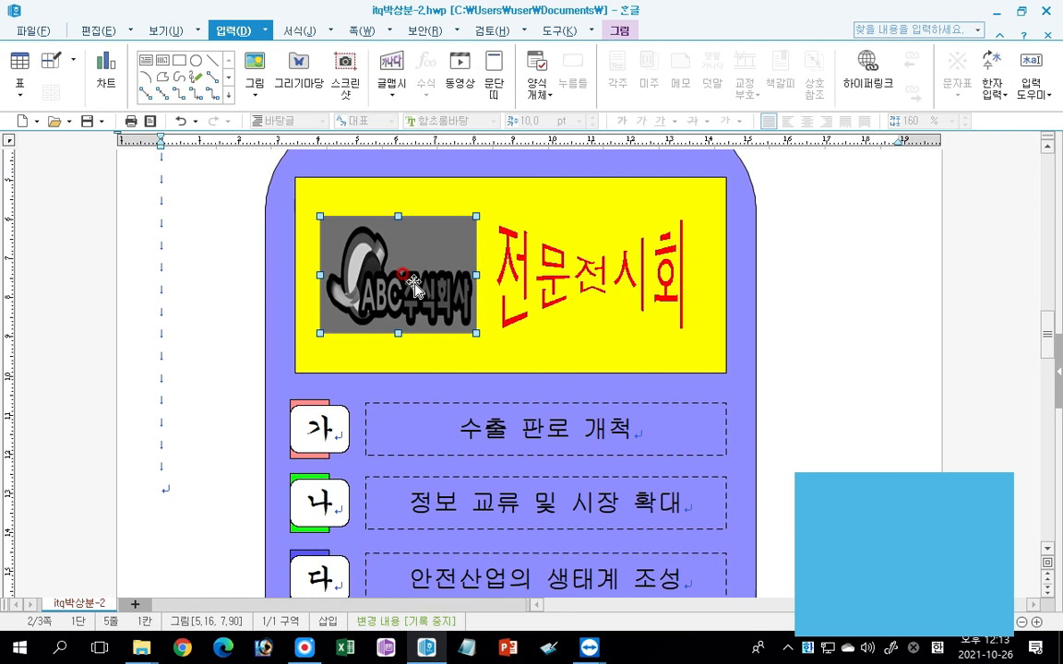
{"action": "left_click", "coordinate": [864, 75]}
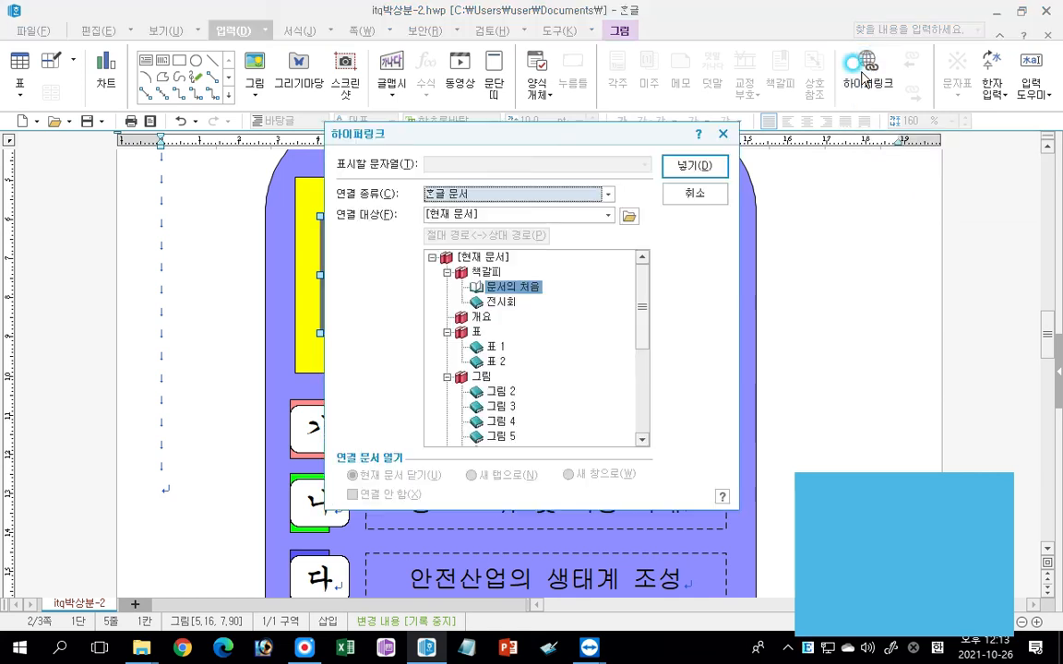
{"action": "left_click", "coordinate": [501, 303]}
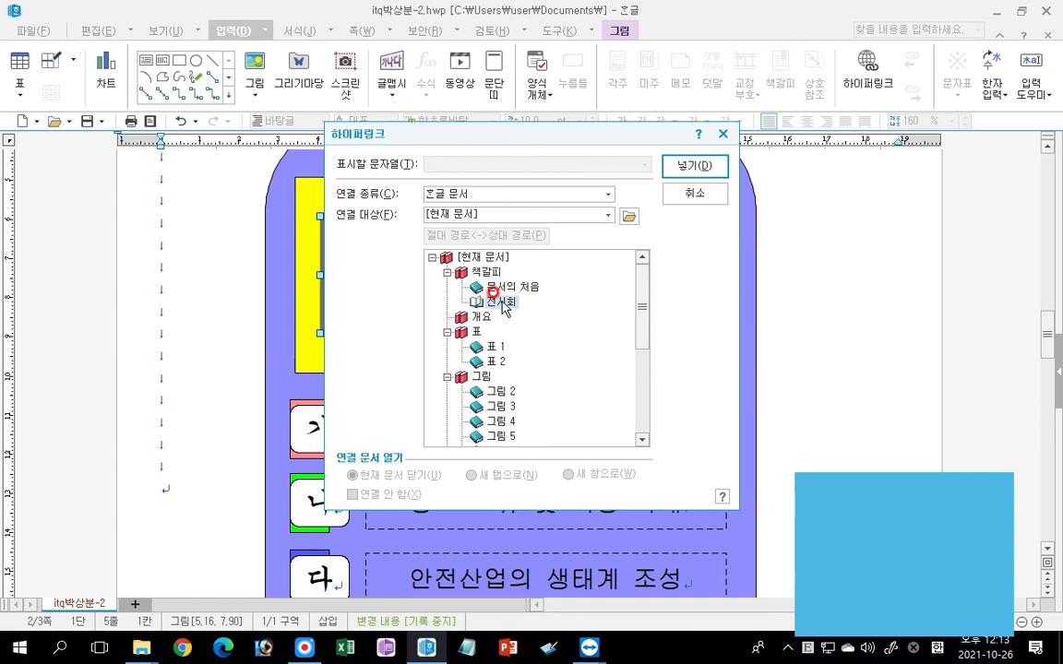
{"action": "left_click", "coordinate": [703, 168]}
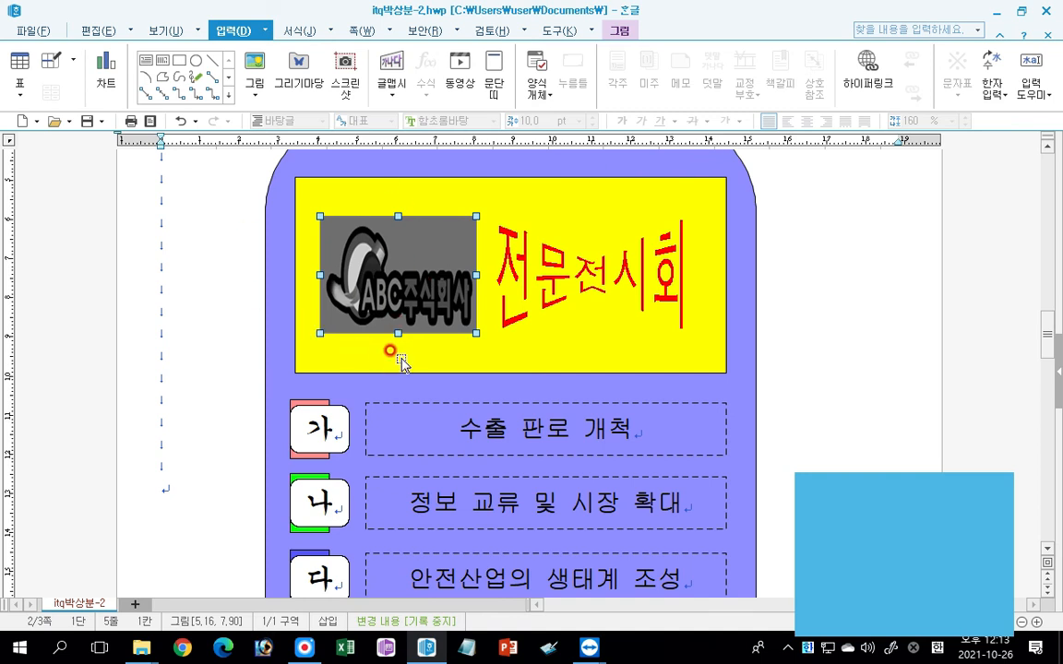
Create a blank header for 양 쪽 from the start of the page-three title.
{"action": "scroll", "coordinate": [268, 452], "scroll_direction": "down", "scroll_amount": 10}
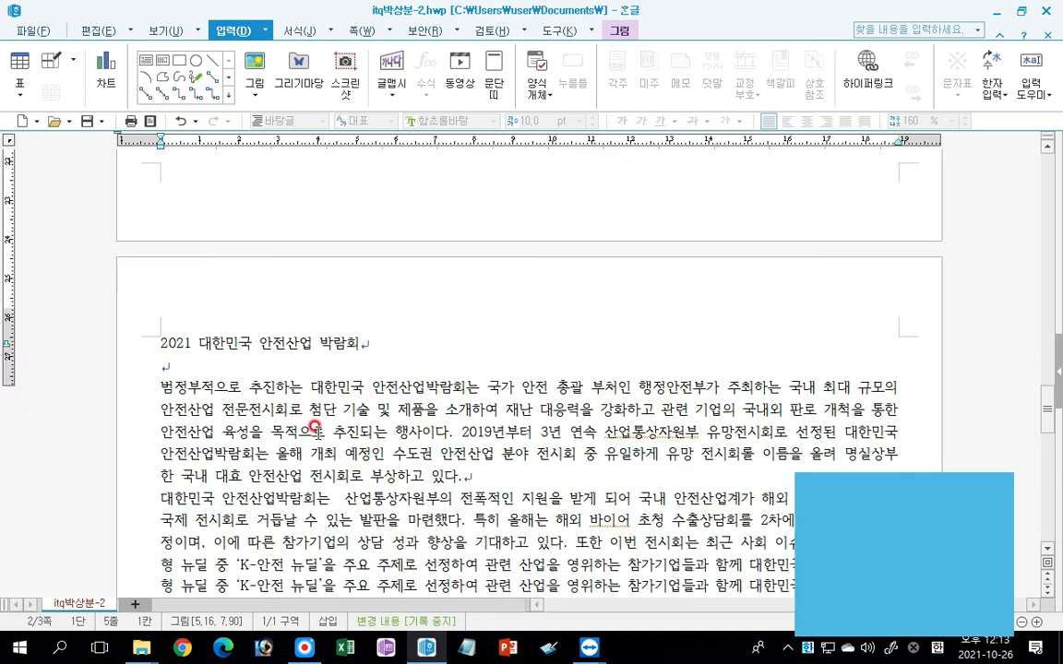
{"action": "left_click", "coordinate": [311, 372]}
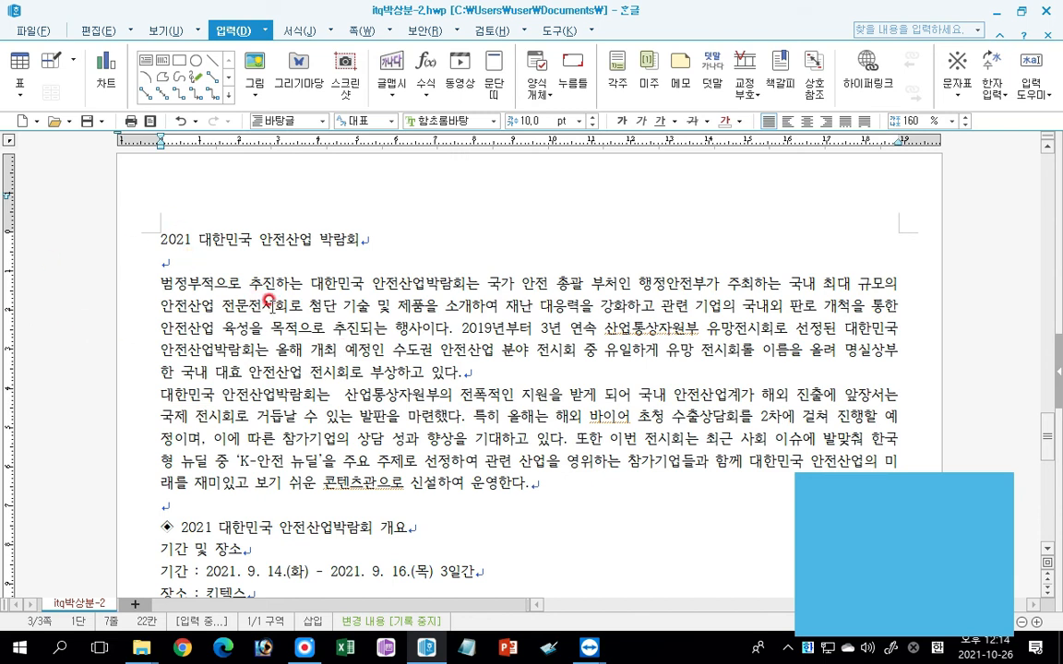
{"action": "left_click", "coordinate": [159, 238]}
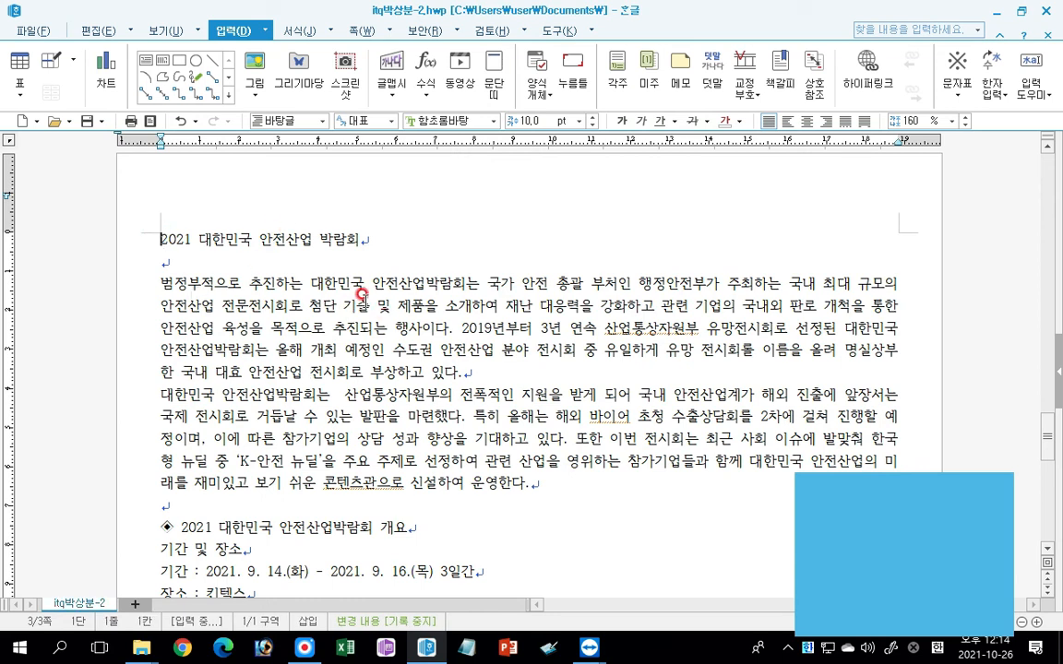
{"action": "left_click", "coordinate": [368, 33]}
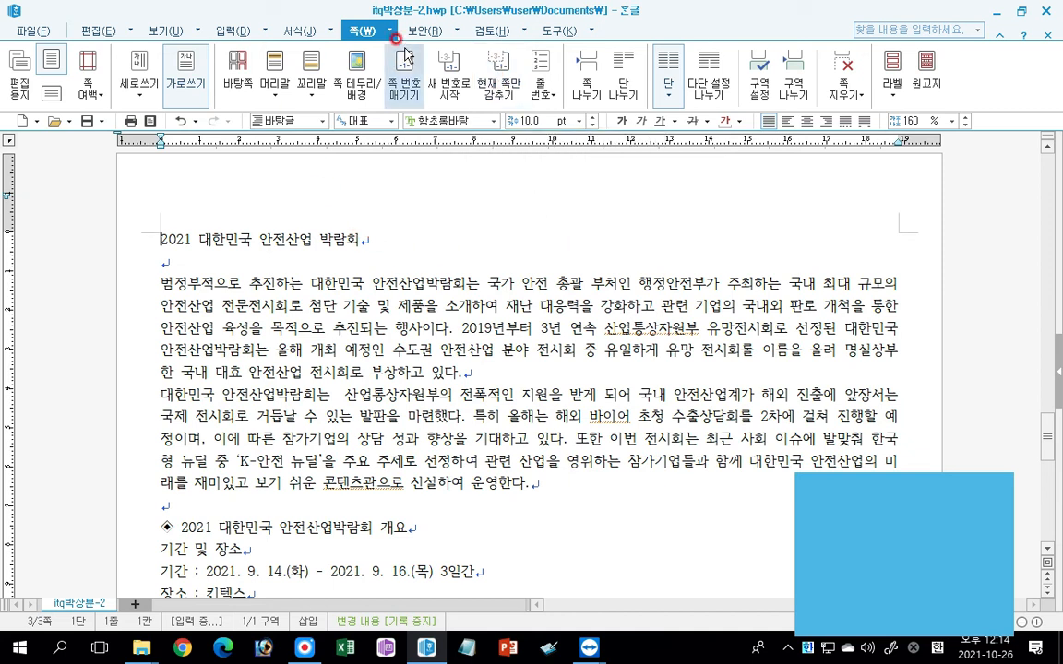
{"action": "left_click", "coordinate": [274, 85]}
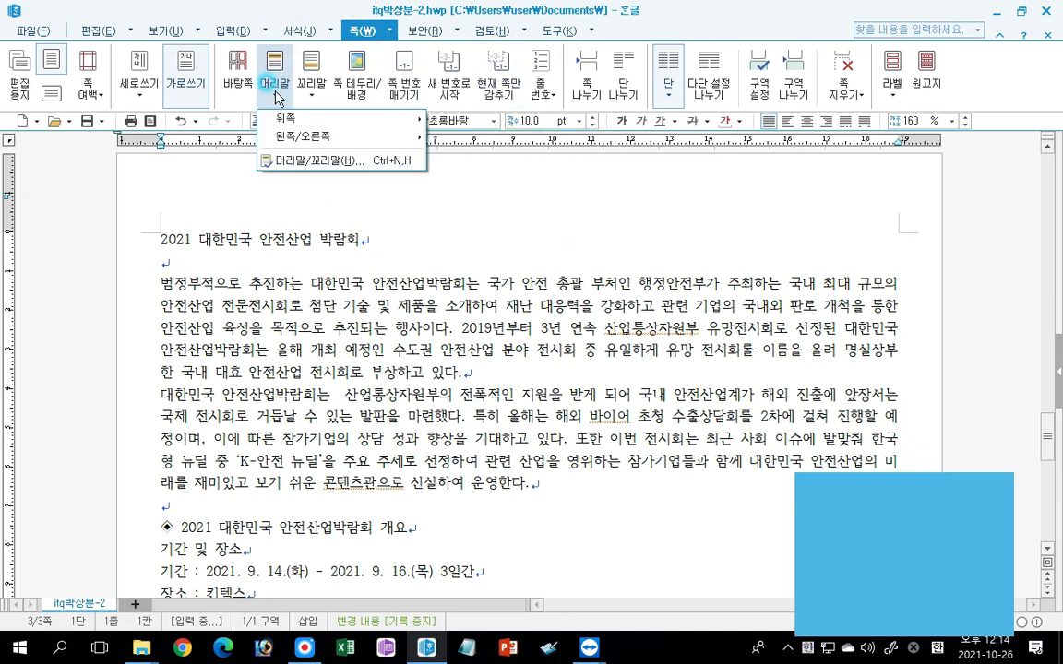
{"action": "left_click", "coordinate": [287, 162]}
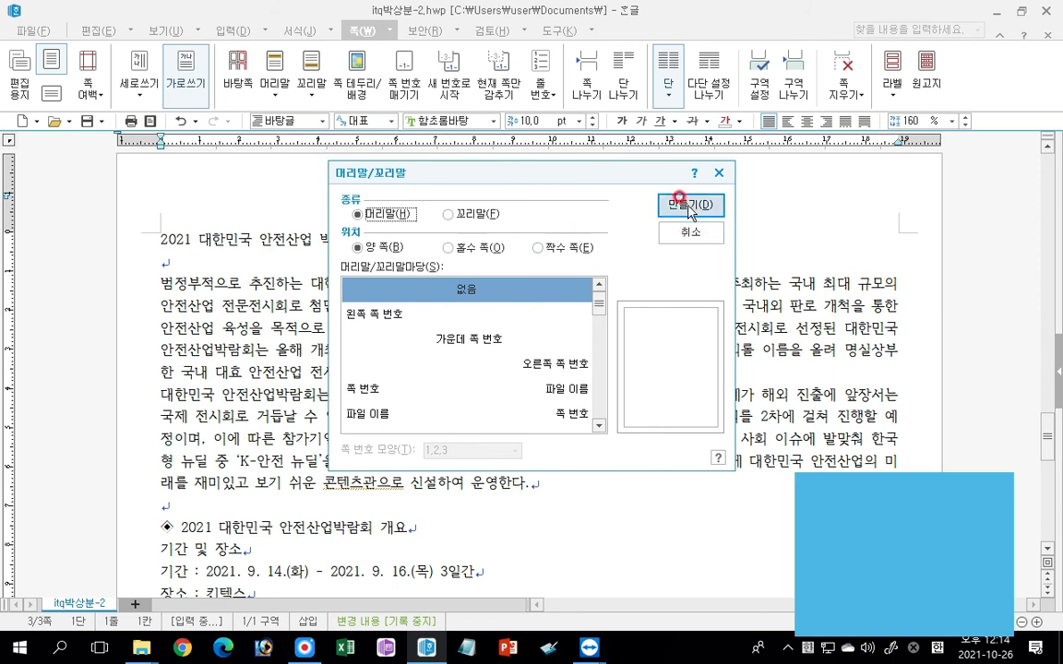
{"action": "left_click", "coordinate": [701, 205]}
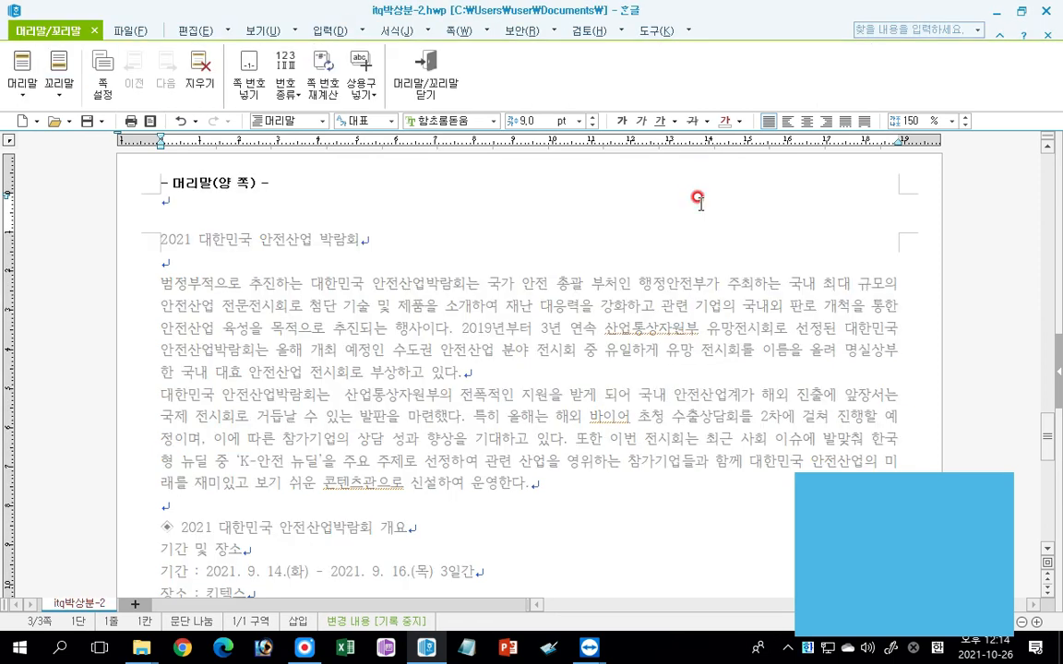
Enter 국민 안전 증진 as the header text.
{"action": "left_click", "coordinate": [170, 197]}
{"action": "type", "text": "구민"}
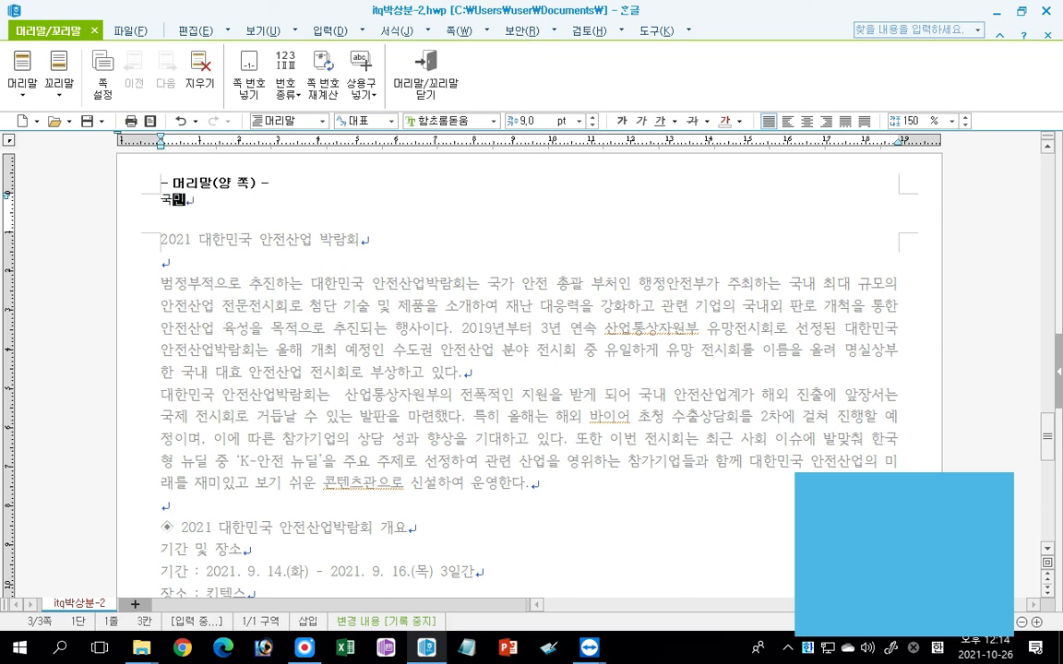
{"action": "type", "text": " 안전 증ㅈ"}
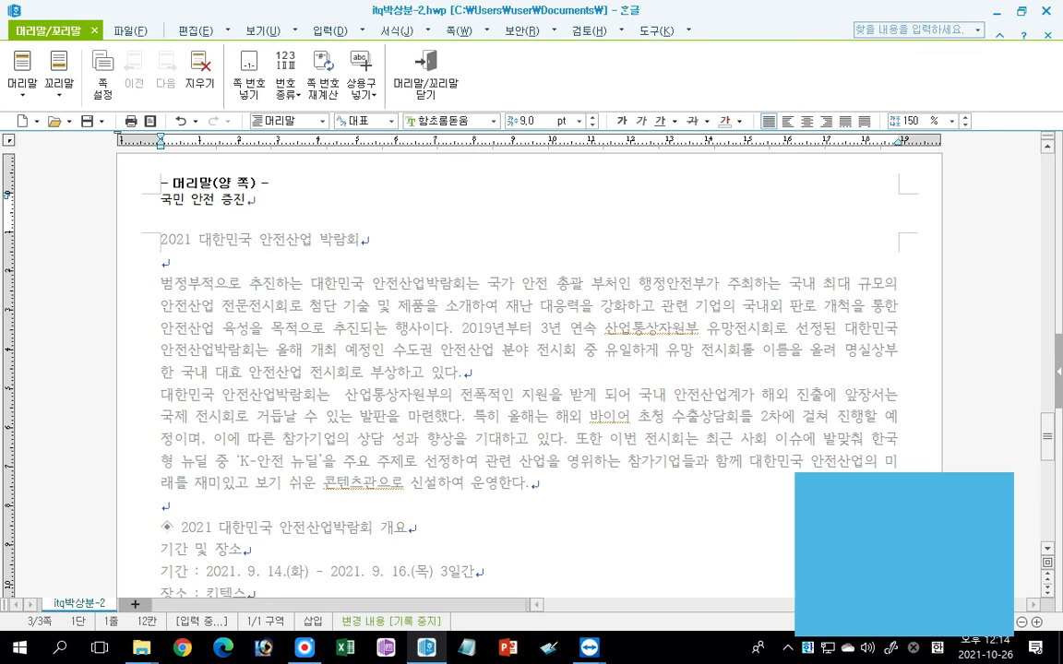
Format the header text in 굴림 at 10 pt, align it right, and return to the document body.
{"action": "left_click_drag", "start_coordinate": [163, 202], "coordinate": [183, 215]}
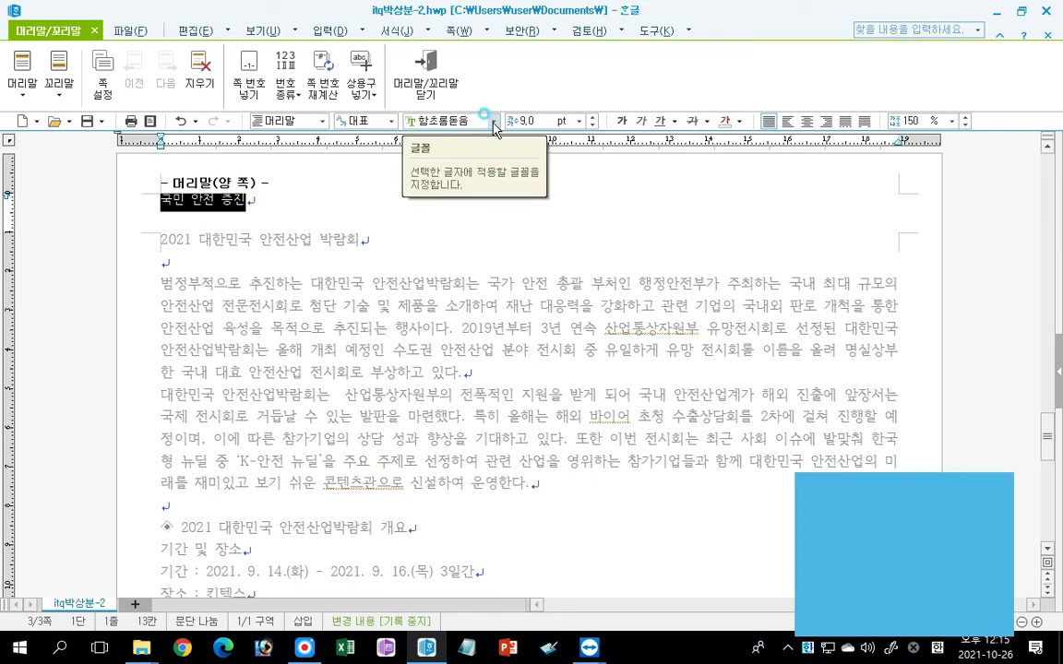
{"action": "left_click", "coordinate": [491, 120]}
{"action": "left_click_drag", "start_coordinate": [601, 250], "coordinate": [599, 155]}
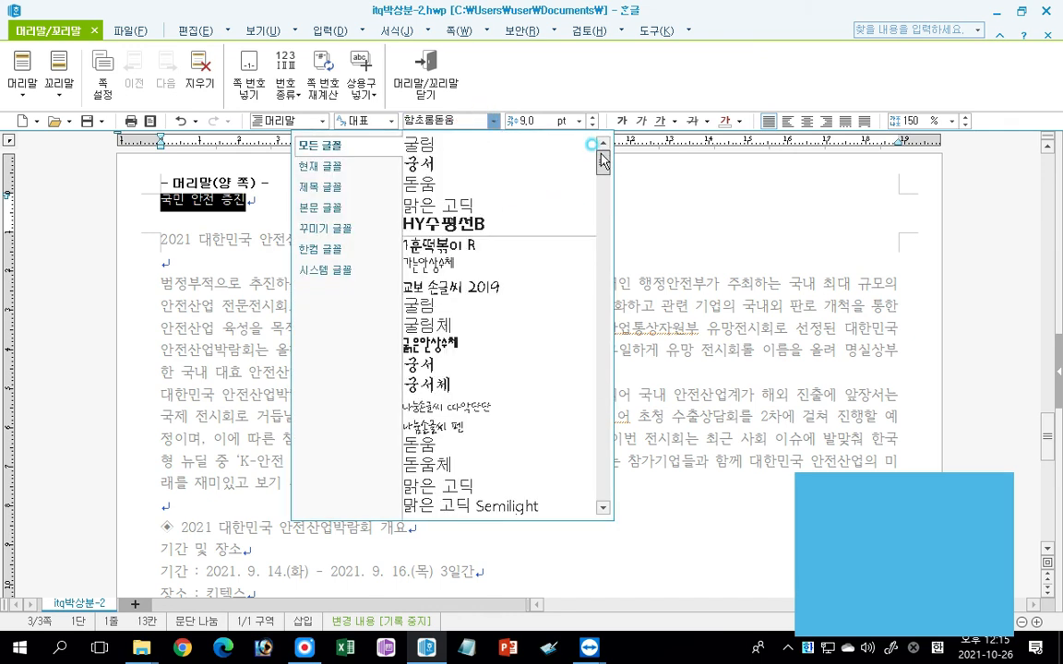
{"action": "left_click", "coordinate": [432, 307]}
{"action": "left_click", "coordinate": [593, 117]}
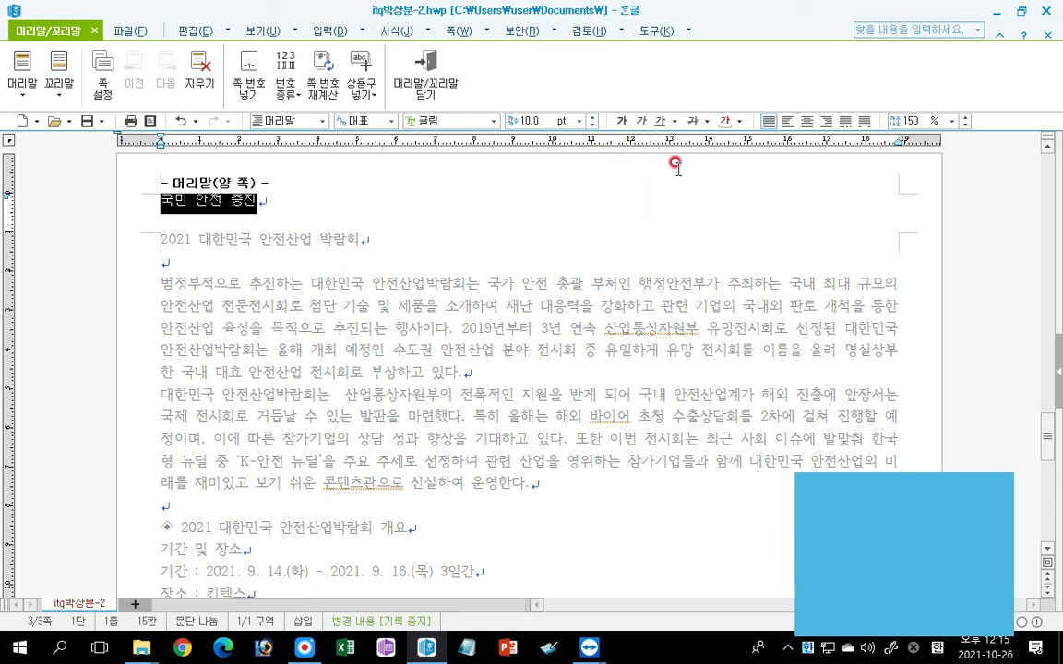
{"action": "left_click", "coordinate": [825, 121]}
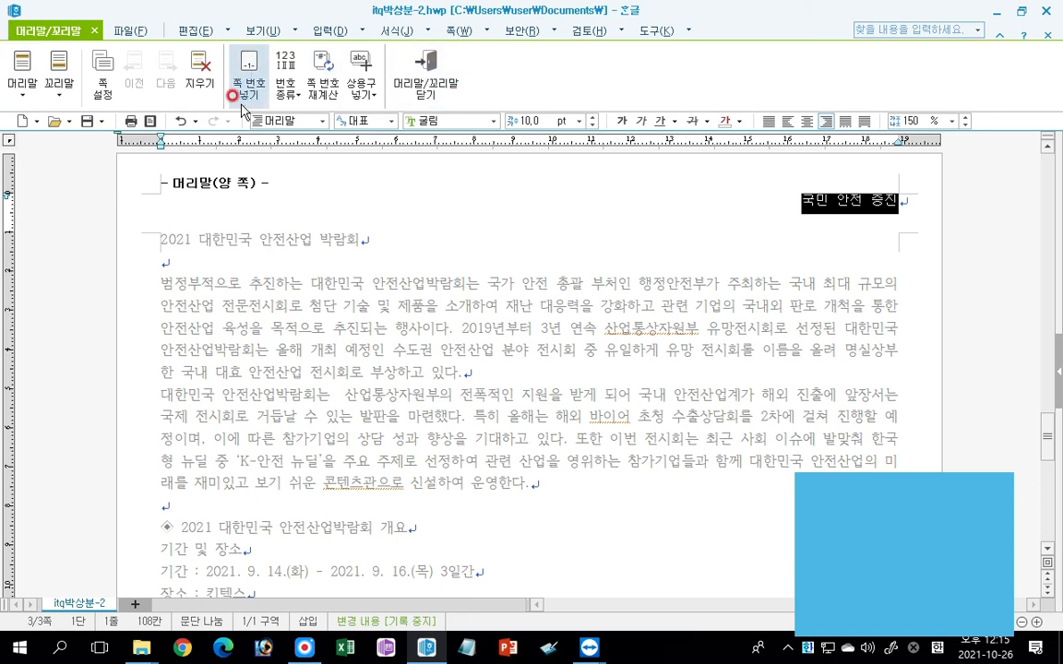
{"action": "left_click", "coordinate": [427, 83]}
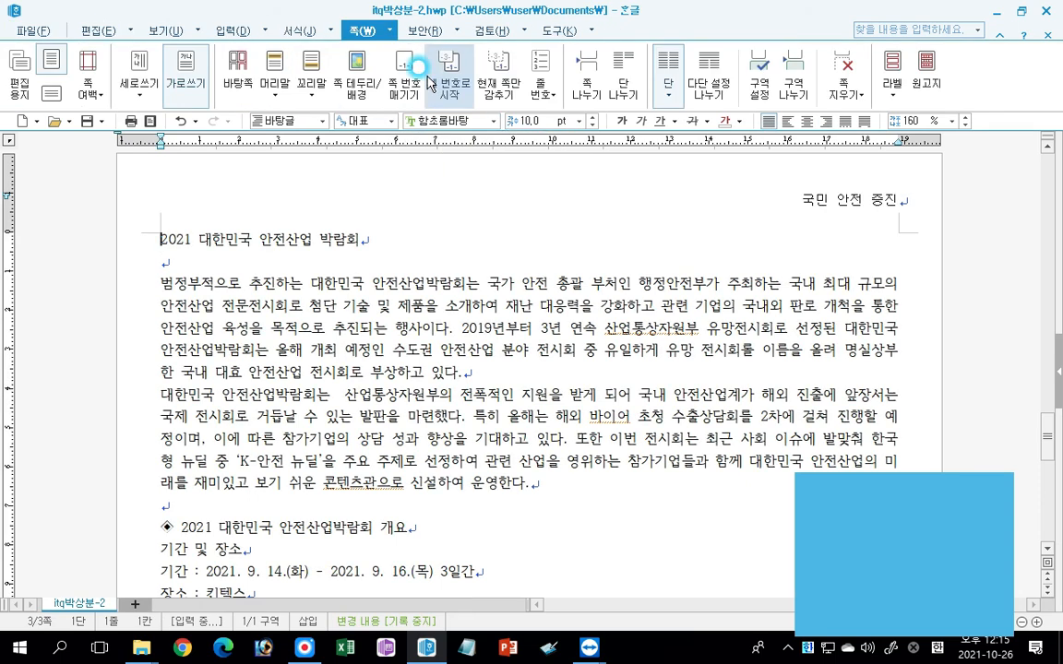
Enter 아시아 5대 안전산업 전문전시회 as the 덧말 above the page-three title 2021 대한민국 안전산업 박람회.
{"action": "left_click", "coordinate": [342, 392]}
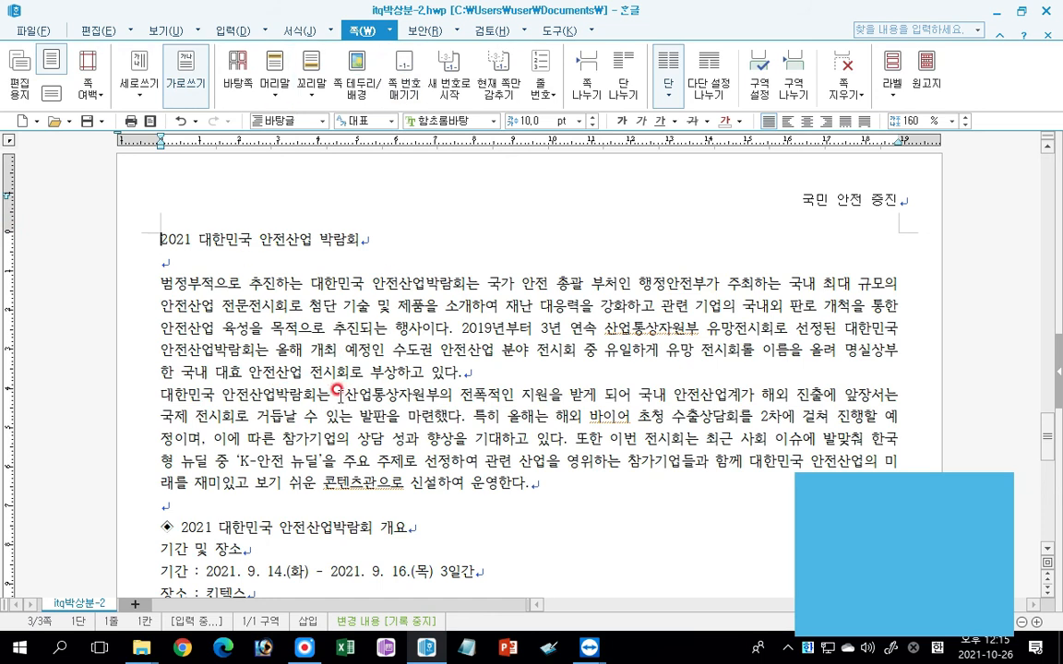
{"action": "left_click_drag", "start_coordinate": [157, 238], "coordinate": [366, 242]}
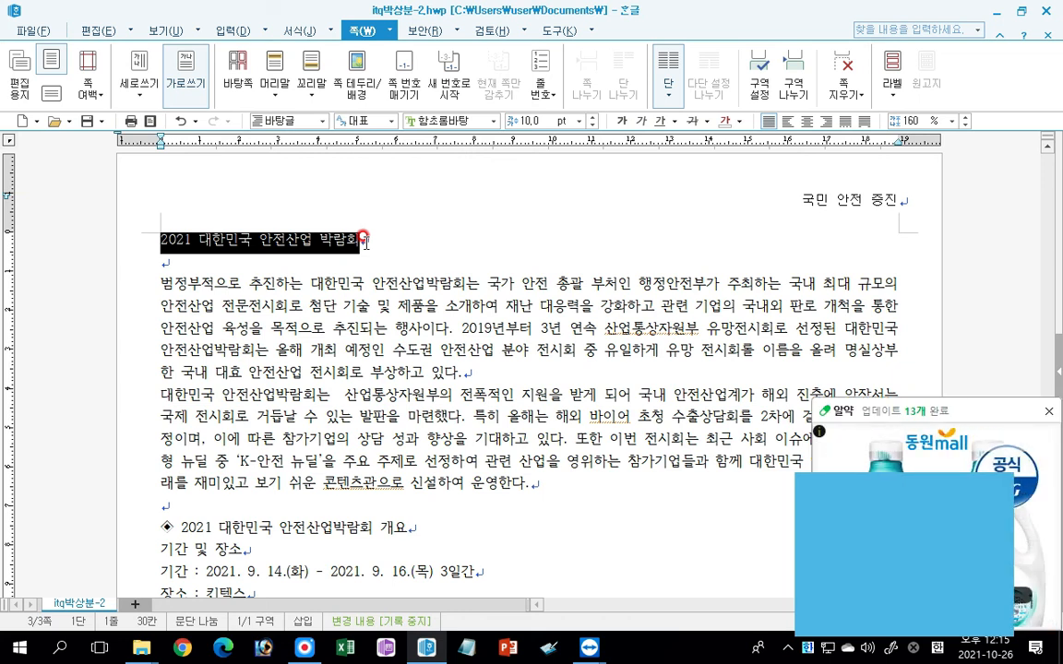
{"action": "left_click", "coordinate": [1052, 413]}
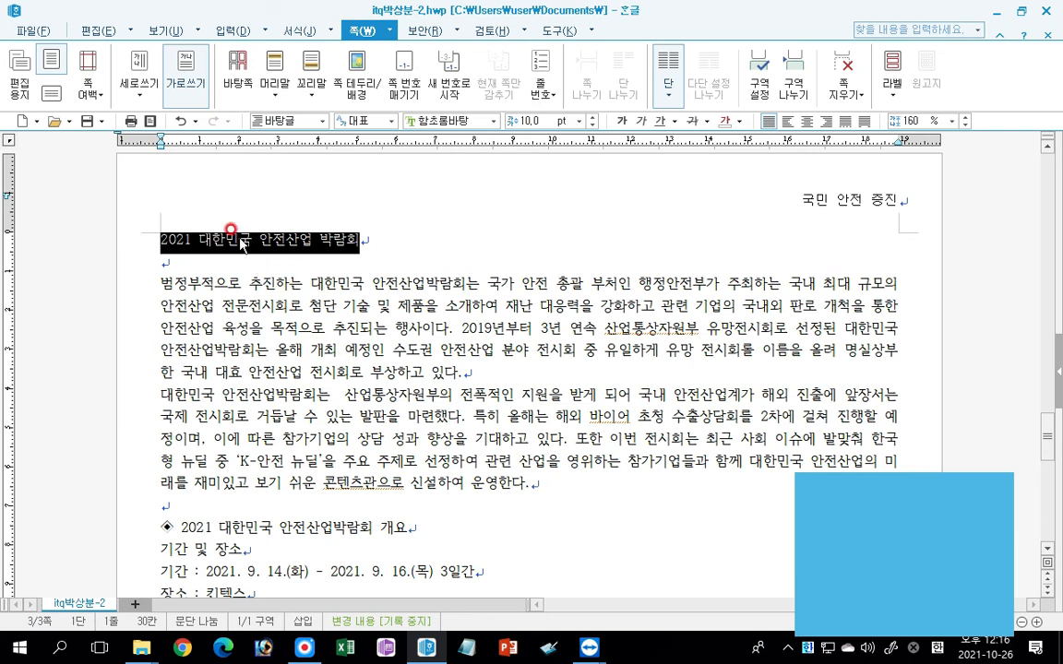
{"action": "left_click", "coordinate": [232, 32]}
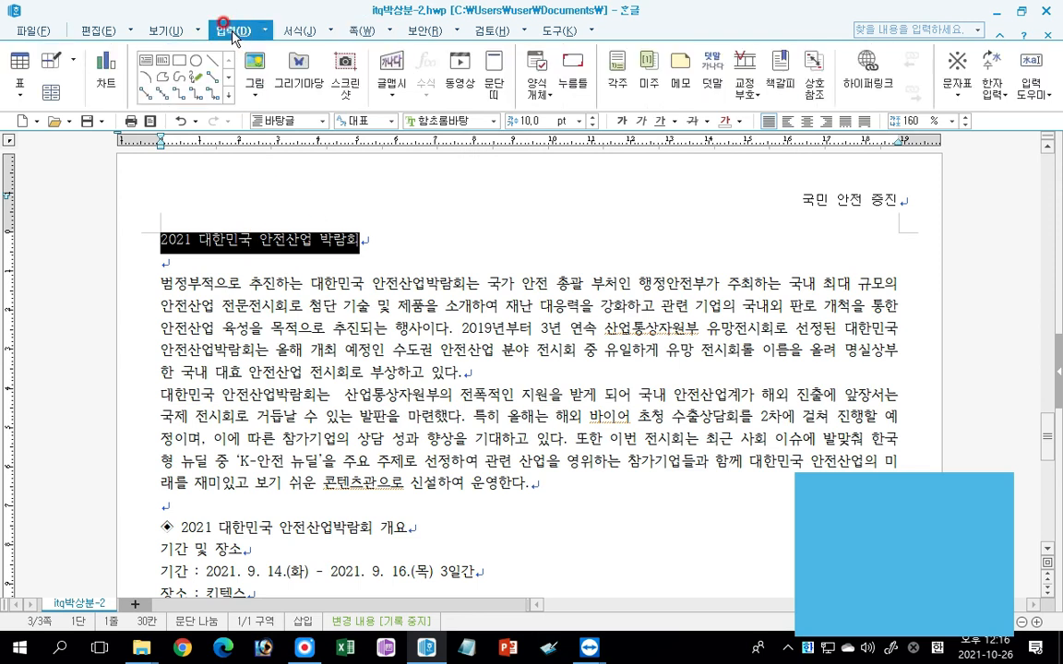
{"action": "left_click", "coordinate": [713, 76]}
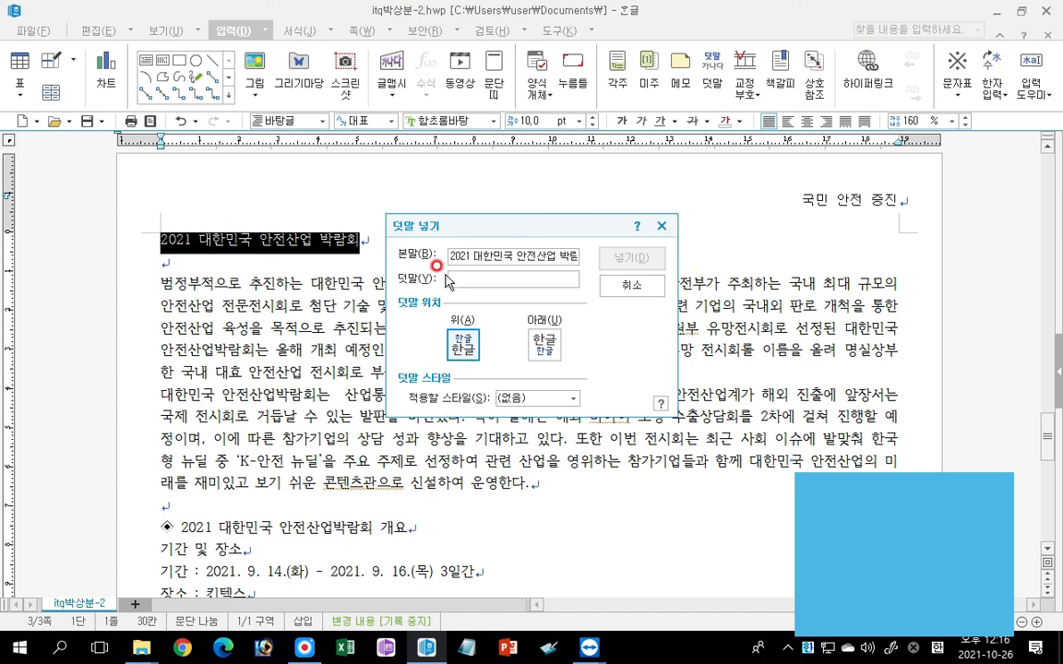
{"action": "type", "text": "아시아"}
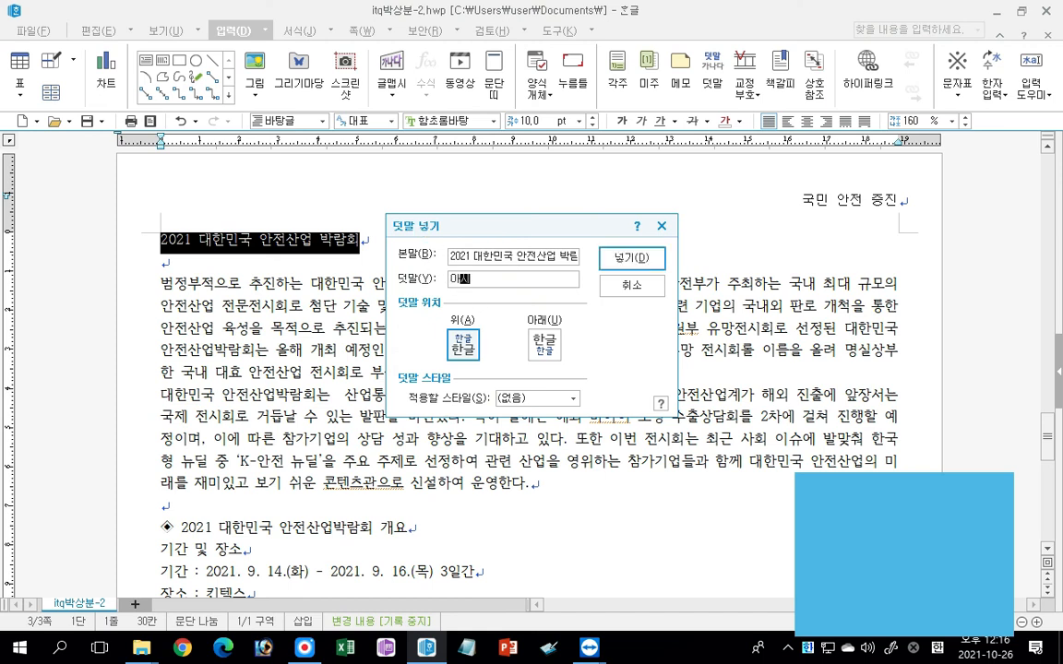
{"action": "type", "text": " 5대 ㅇ"}
{"action": "type", "text": "안전산업 "}
{"action": "type", "text": "전문전시회"}
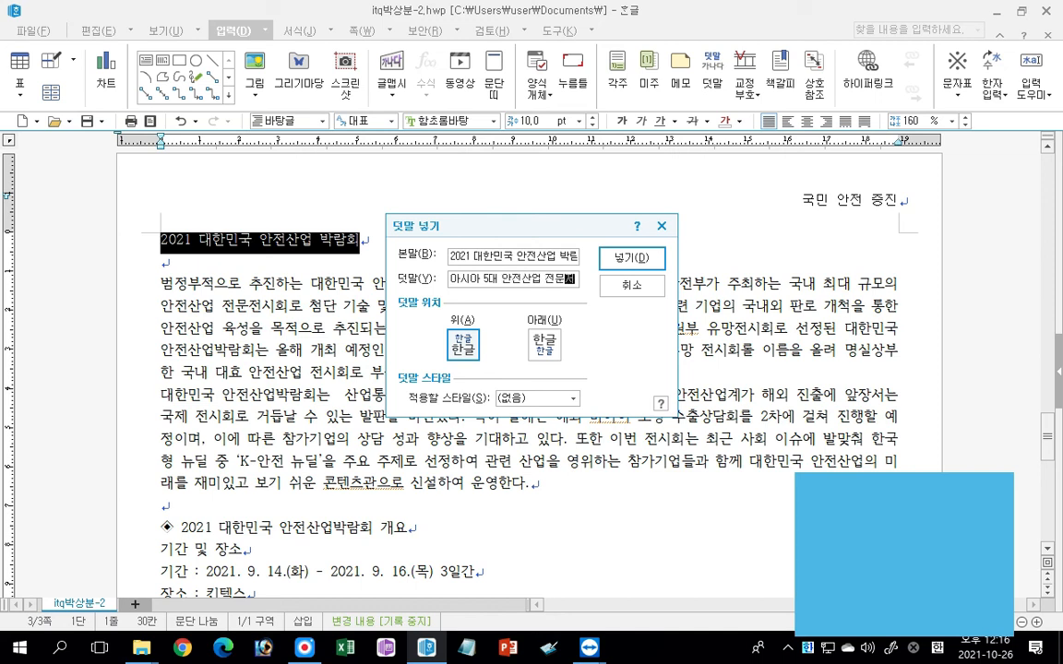
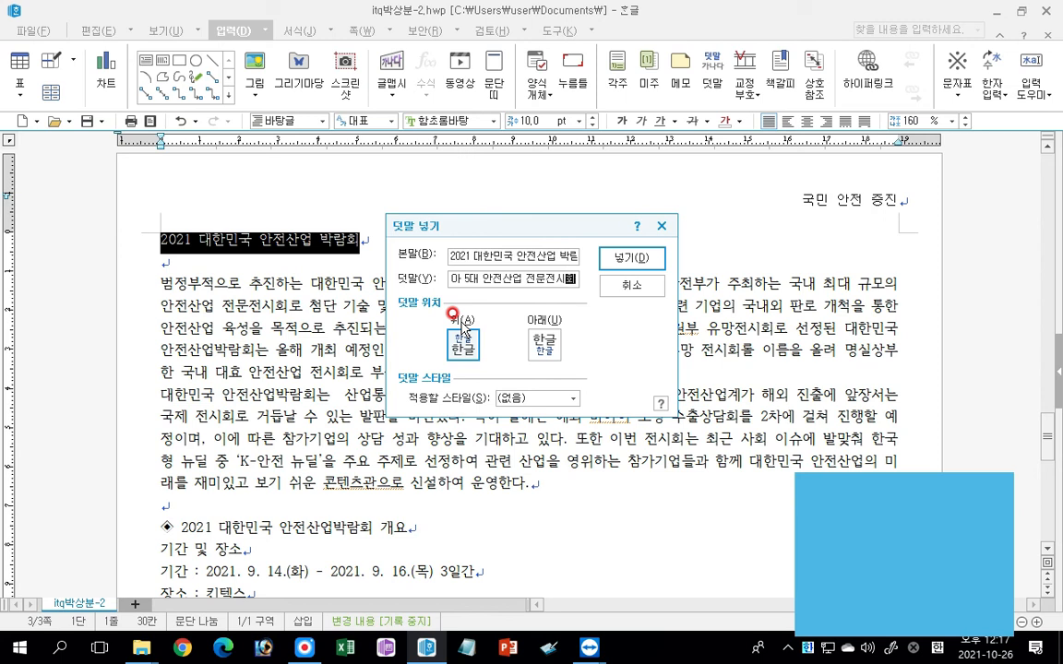
Insert the 덧말 over the page-three title and format the title in 돋움, 18 pt, bold and centred.
{"action": "left_click", "coordinate": [643, 254]}
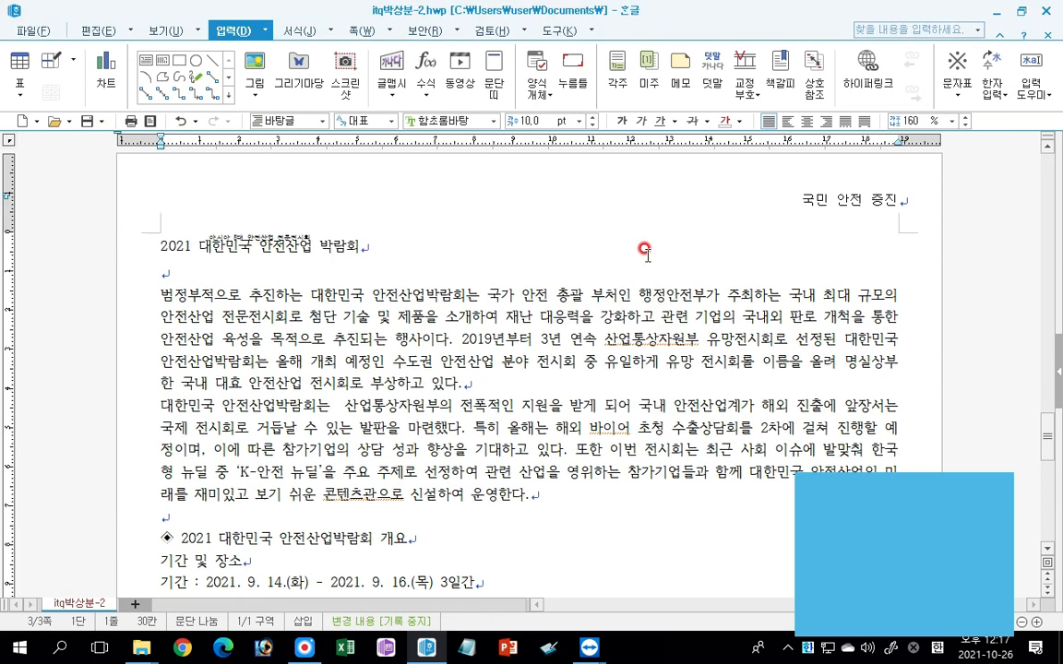
{"action": "left_click_drag", "start_coordinate": [146, 243], "coordinate": [410, 237]}
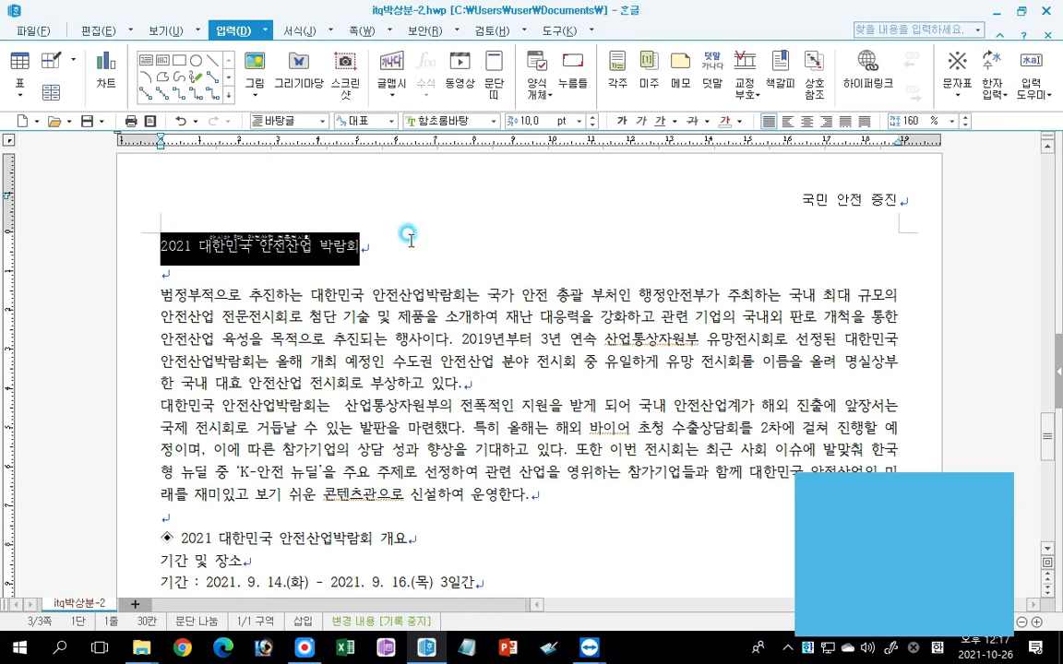
{"action": "left_click", "coordinate": [493, 121]}
{"action": "left_click_drag", "start_coordinate": [601, 251], "coordinate": [606, 151]}
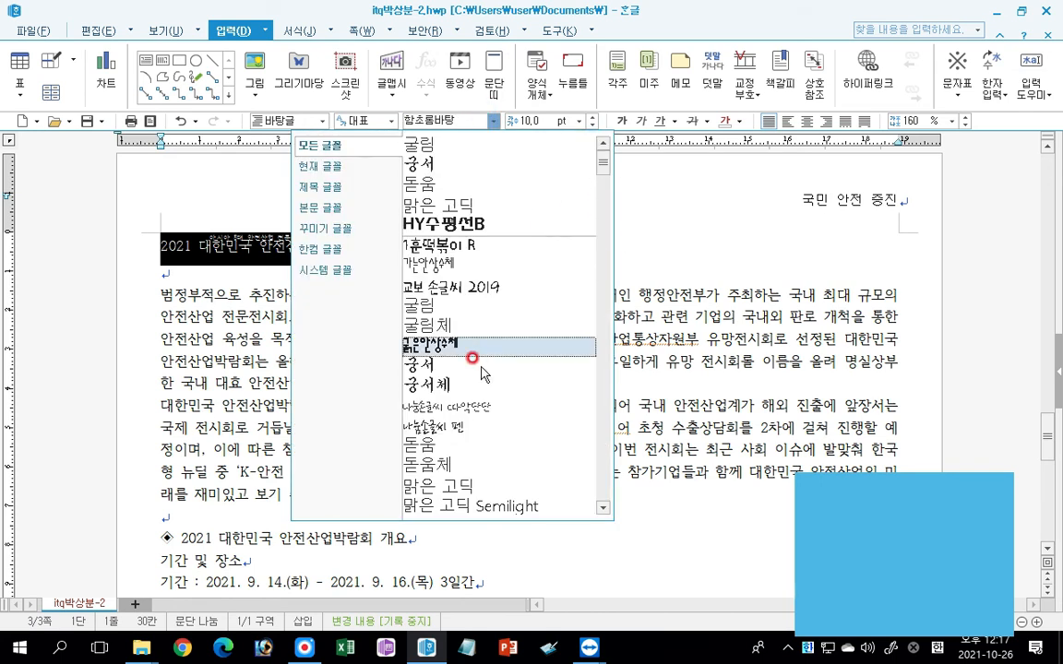
{"action": "left_click", "coordinate": [413, 445]}
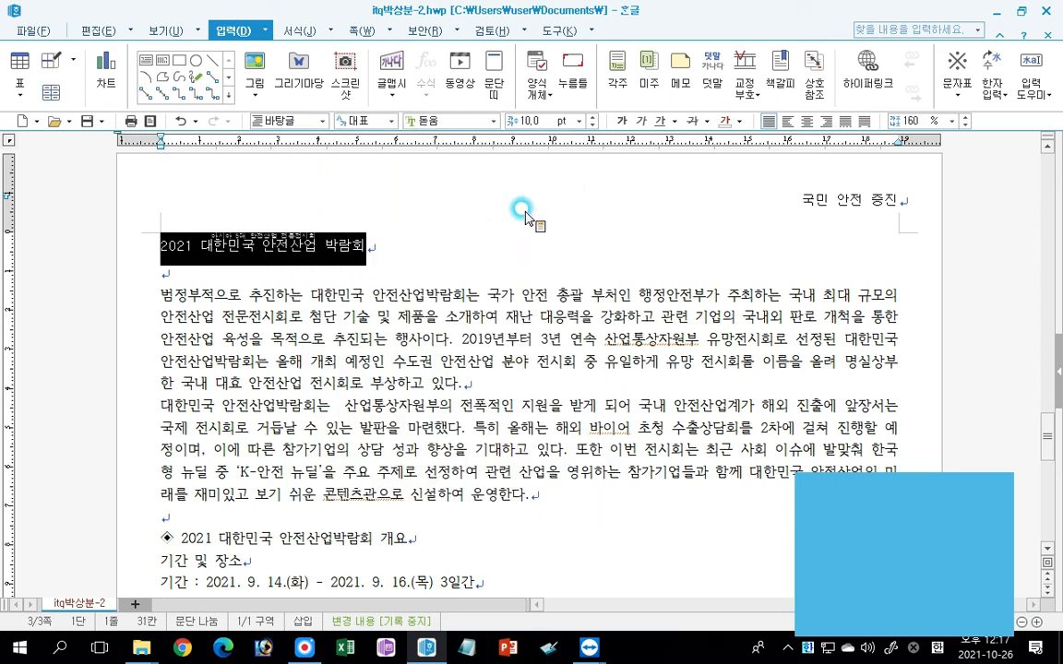
{"action": "left_click", "coordinate": [578, 121]}
{"action": "left_click", "coordinate": [531, 261]}
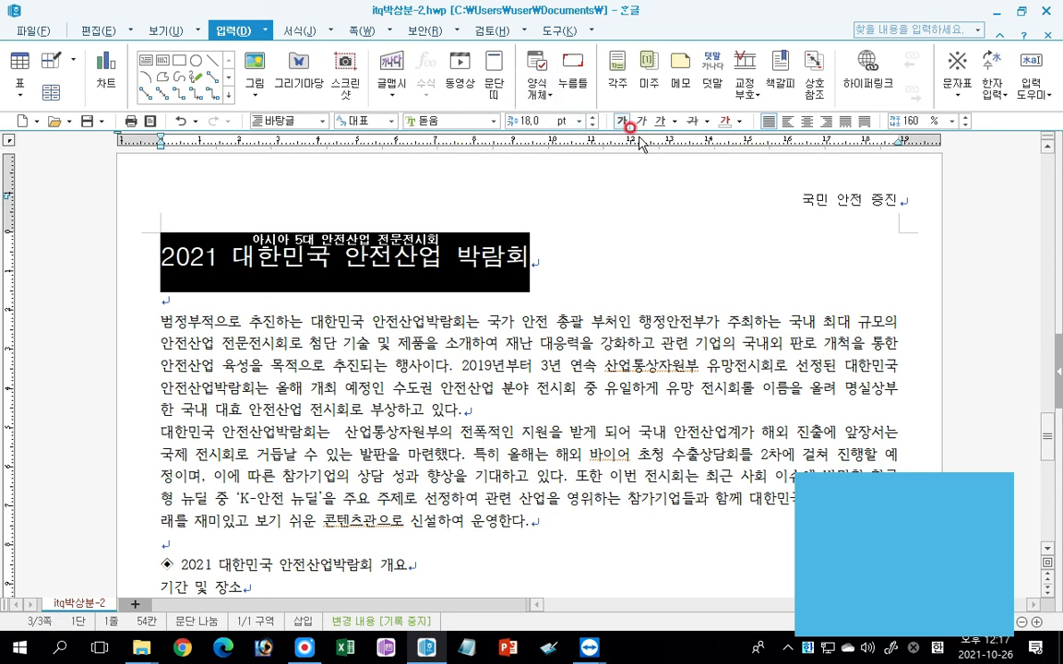
{"action": "left_click", "coordinate": [807, 121]}
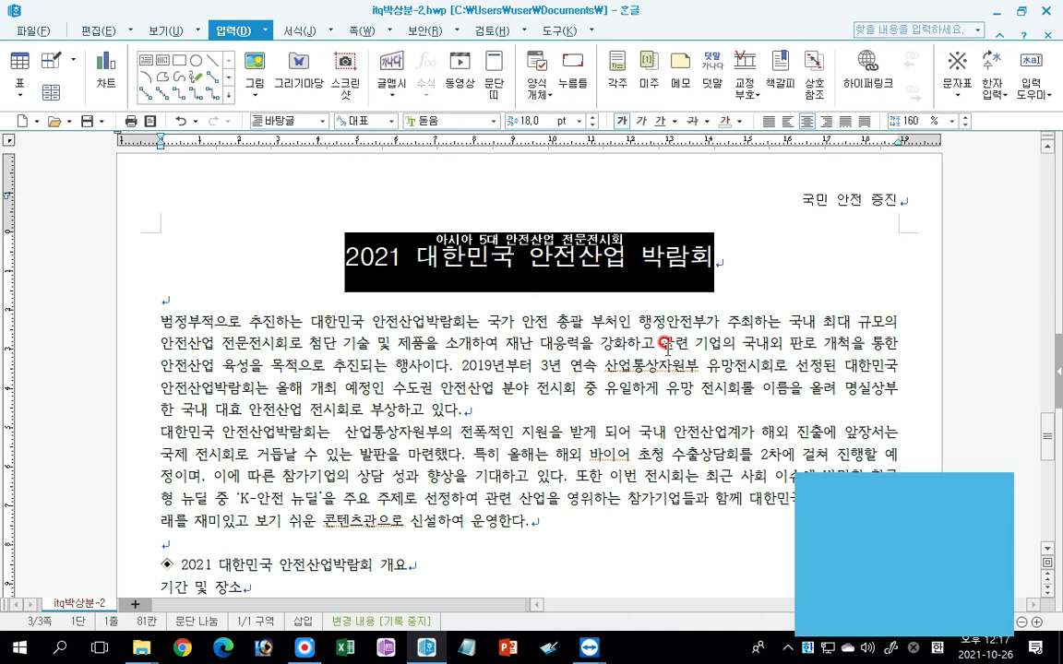
Decorate the first letter of the opening body paragraph as a two-line drop cap in 궁서 with a yellow 면 색.
{"action": "left_click", "coordinate": [176, 319]}
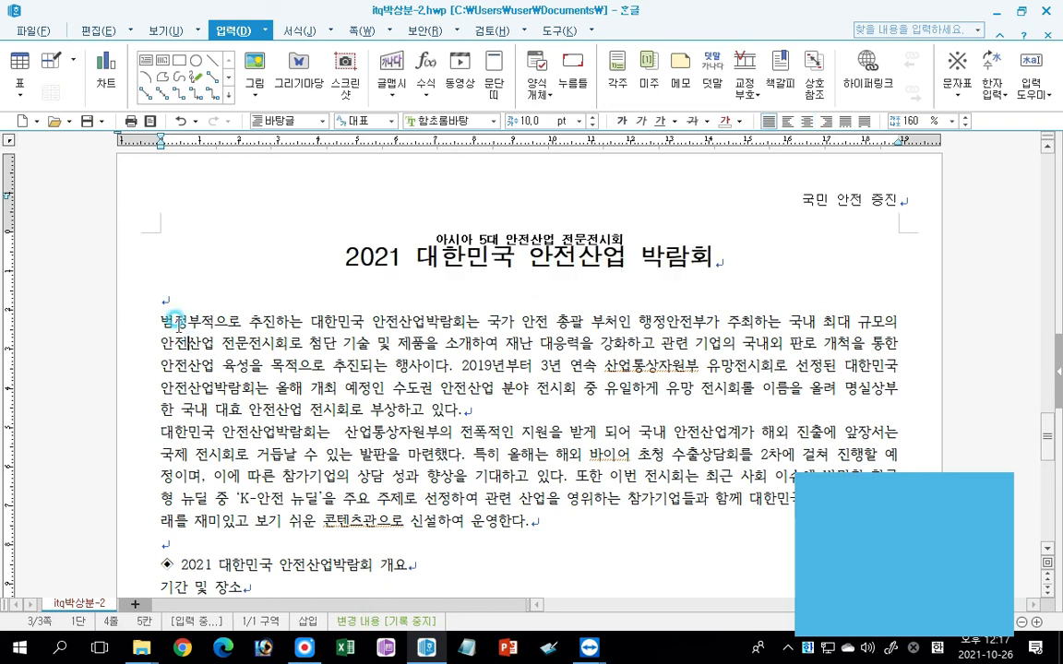
{"action": "left_click", "coordinate": [169, 321]}
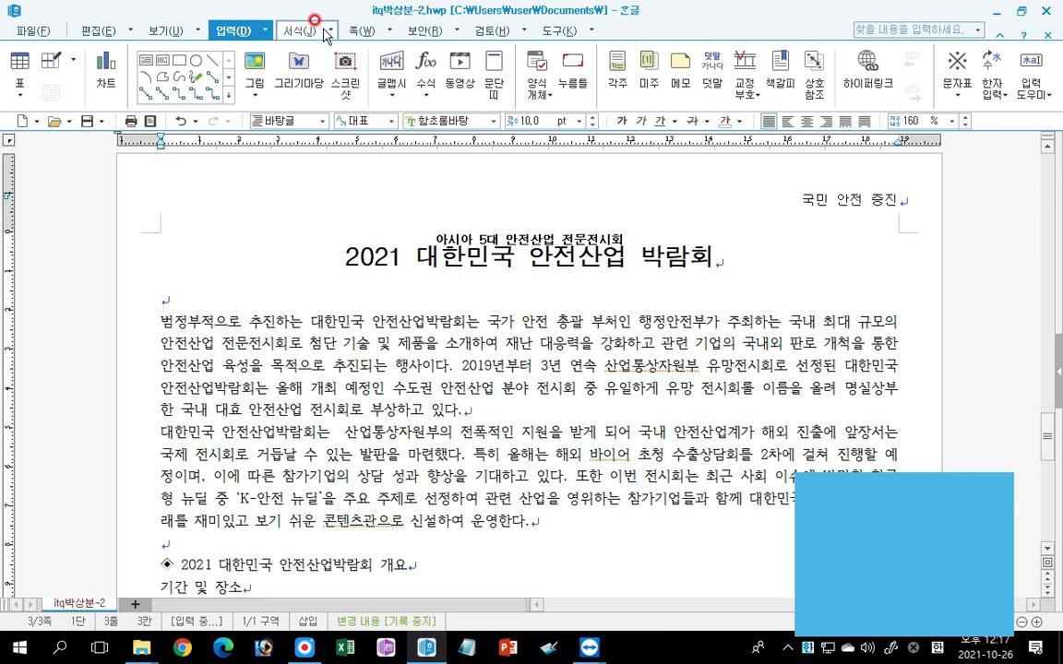
{"action": "left_click", "coordinate": [301, 32]}
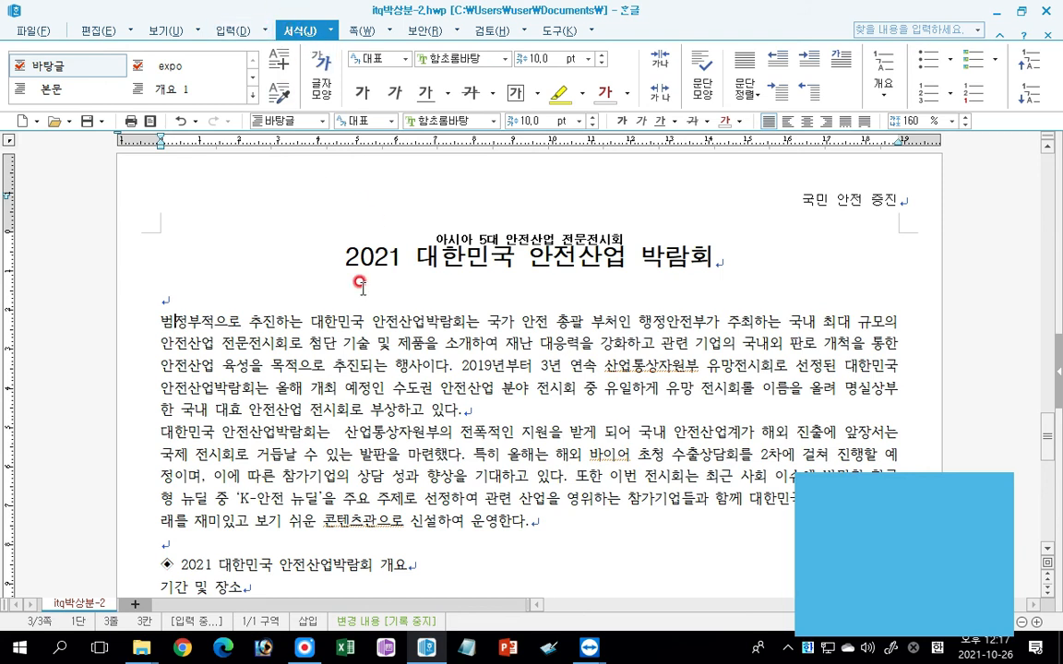
{"action": "left_click", "coordinate": [841, 63]}
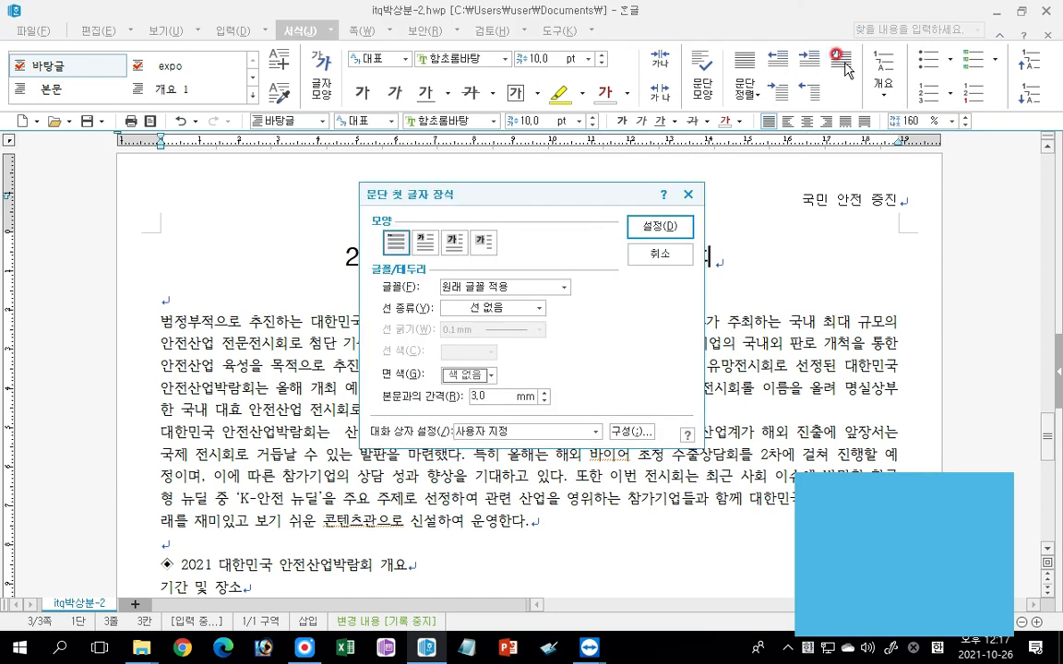
{"action": "left_click", "coordinate": [423, 242]}
{"action": "key", "text": "ctrl"}
{"action": "key", "text": "ctrl"}
{"action": "left_click", "coordinate": [546, 287]}
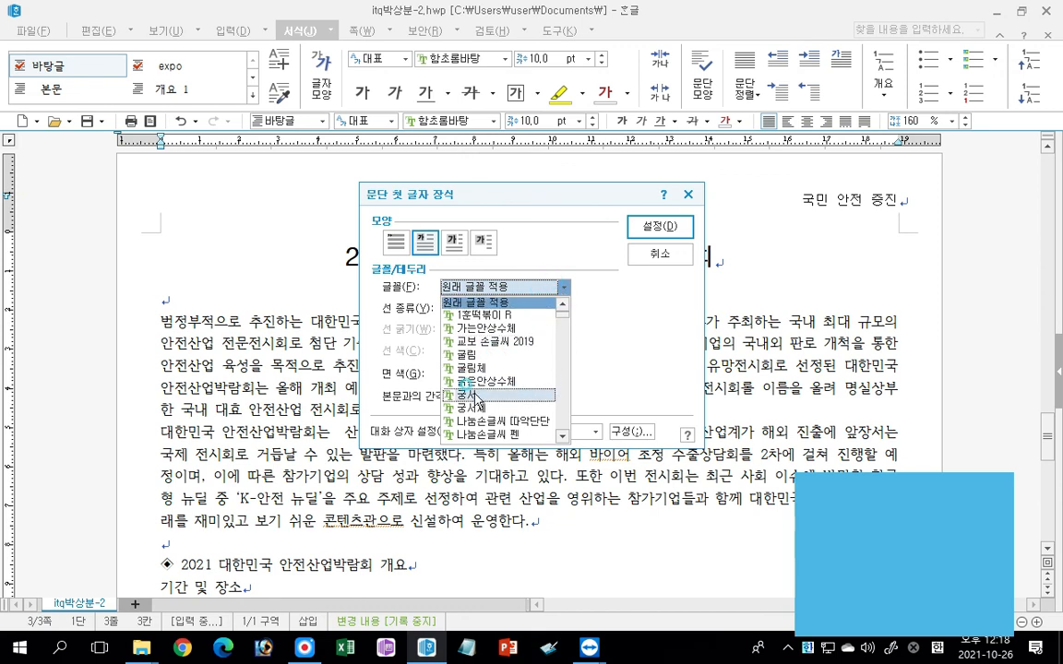
{"action": "left_click", "coordinate": [470, 395]}
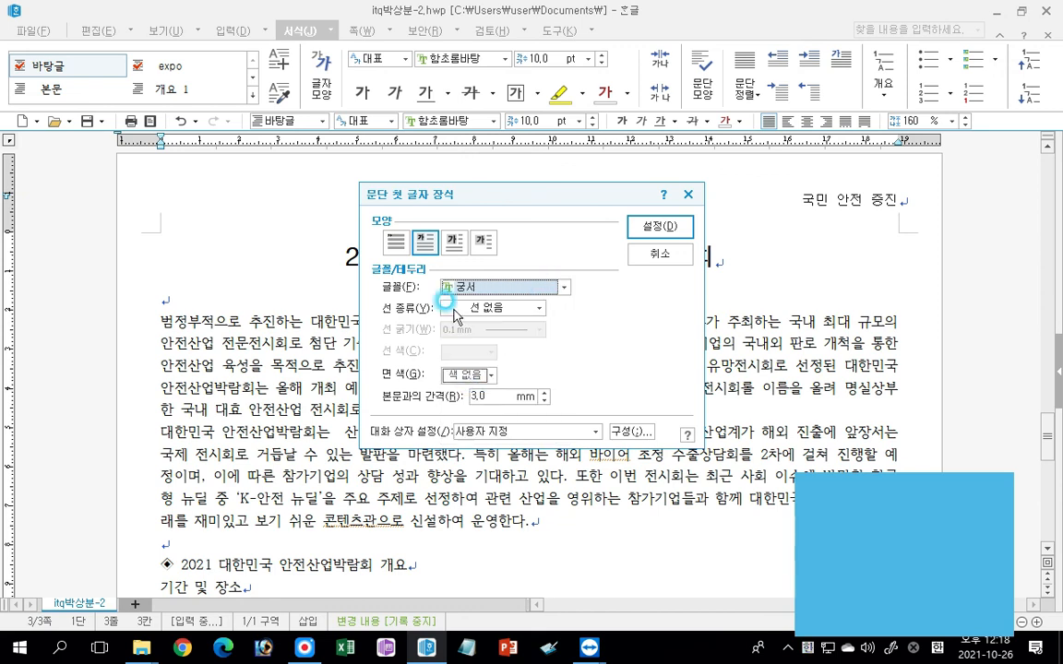
{"action": "left_click", "coordinate": [472, 376]}
{"action": "left_click", "coordinate": [489, 421]}
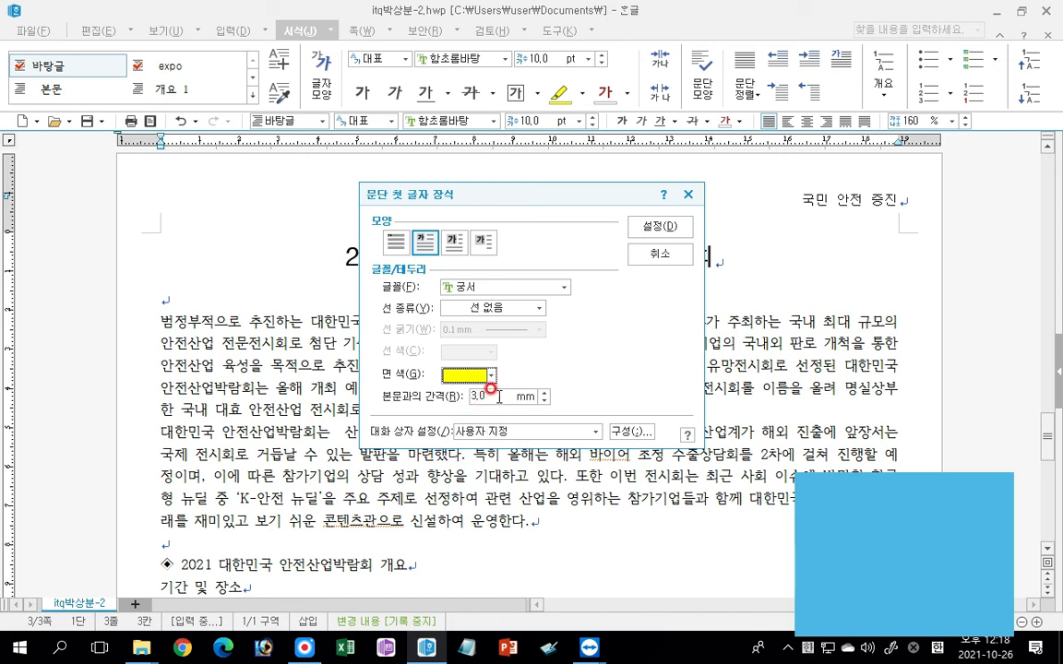
{"action": "left_click", "coordinate": [670, 223]}
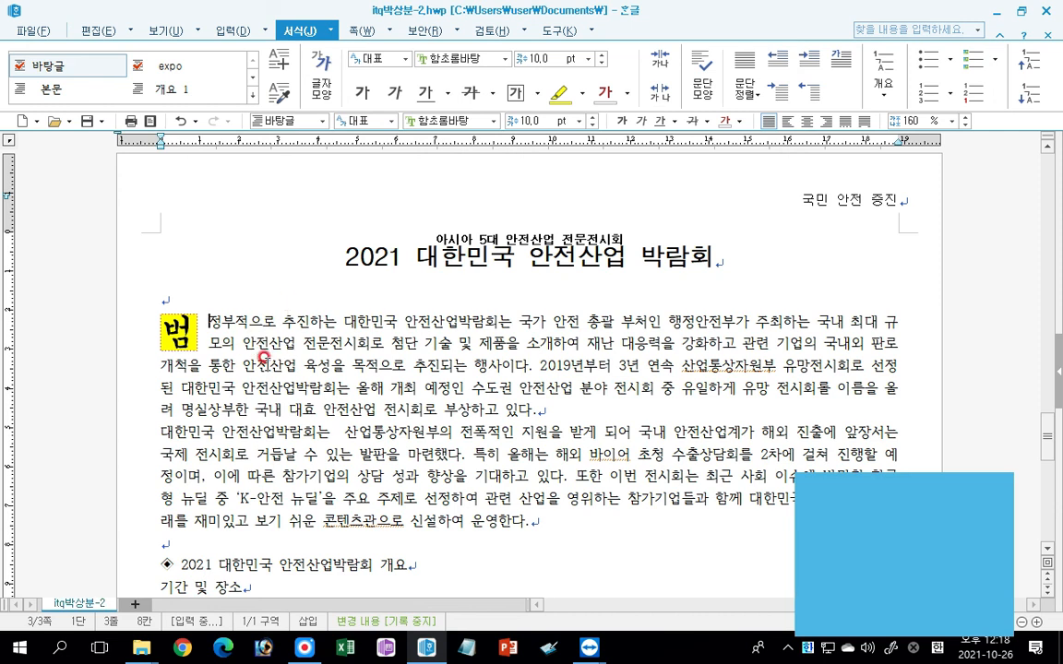
Insert 그림4.JPG from the Picture folder over the body paragraphs at about 48 × 63 mm.
{"action": "left_click", "coordinate": [226, 29]}
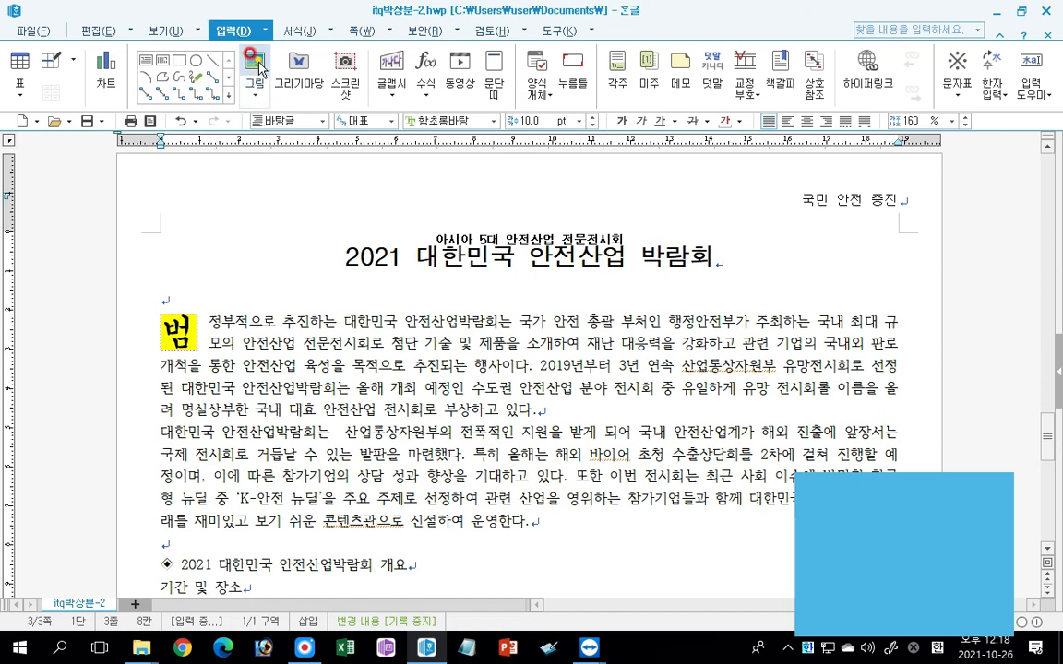
{"action": "left_click", "coordinate": [257, 63]}
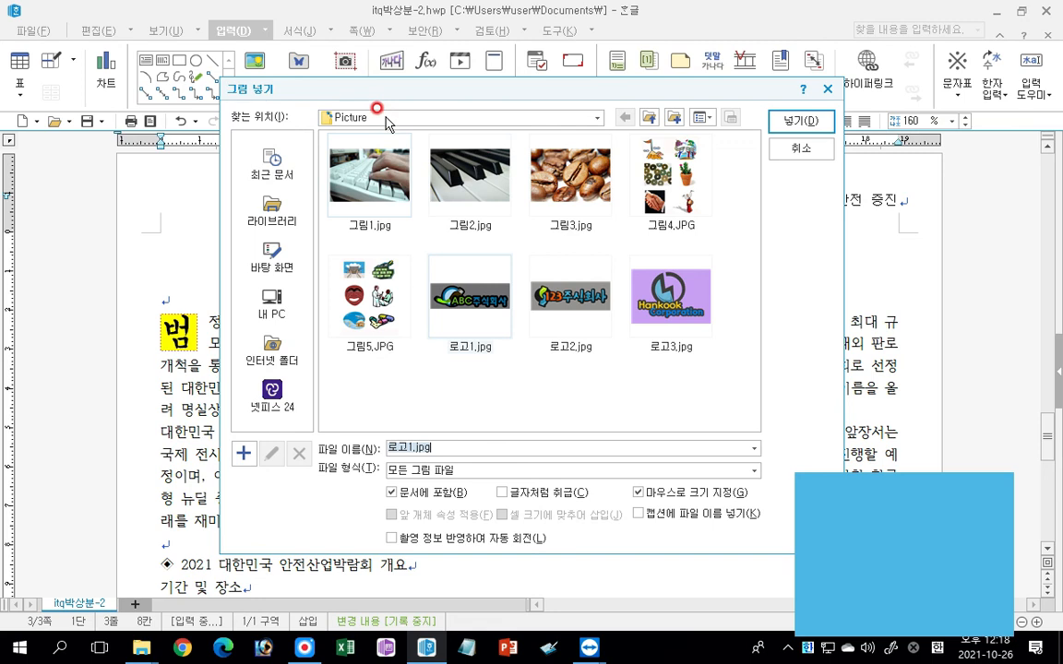
{"action": "key", "text": "ctrl"}
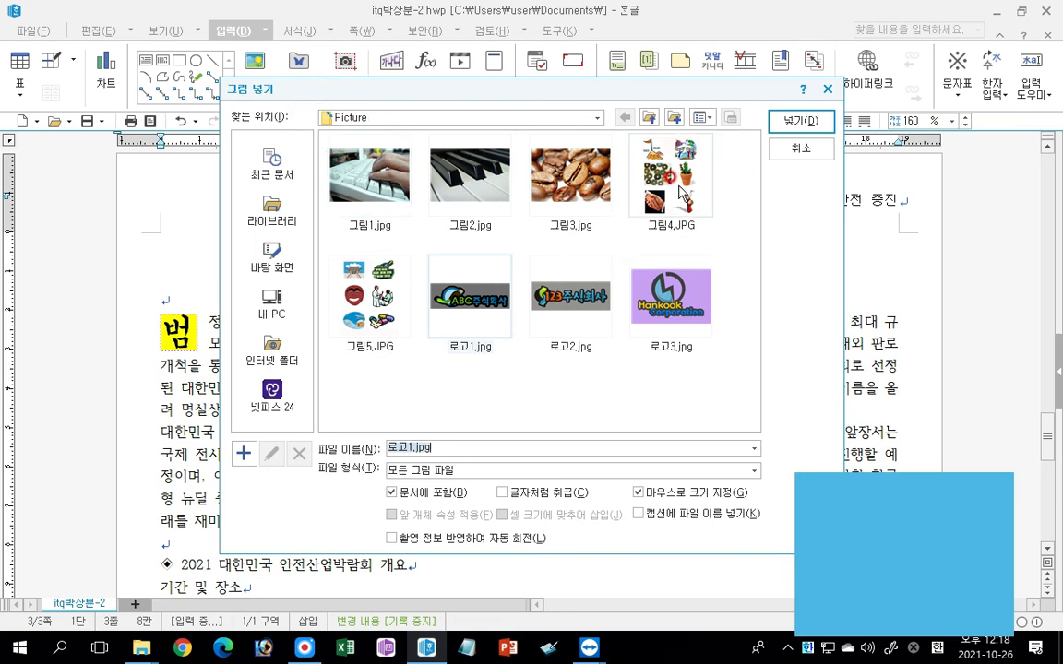
{"action": "double_click", "coordinate": [683, 194]}
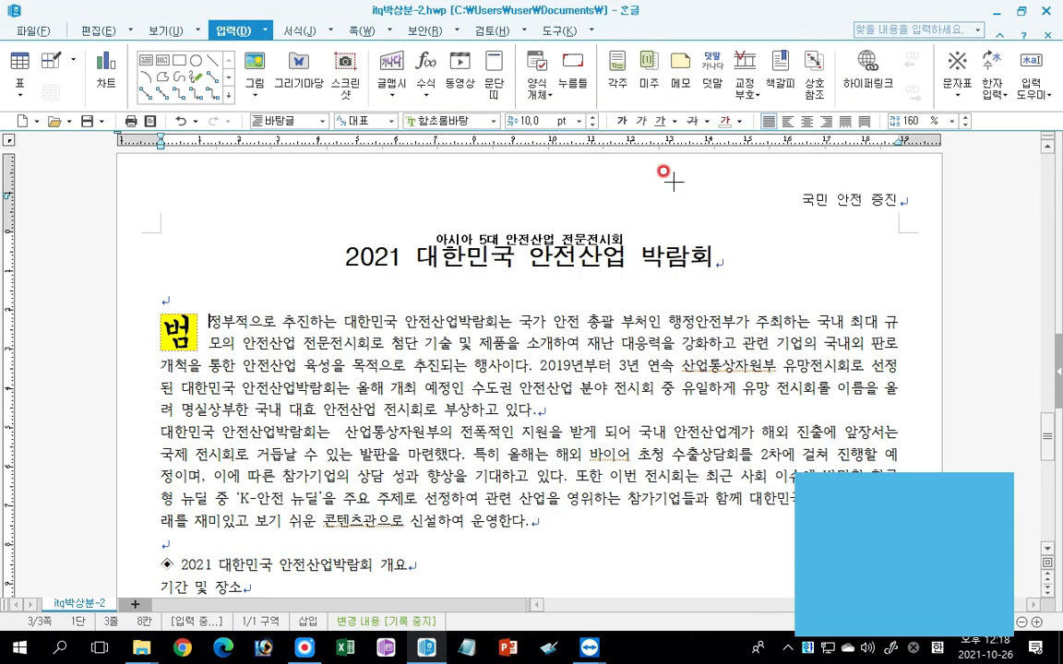
{"action": "left_click_drag", "start_coordinate": [600, 298], "coordinate": [789, 498]}
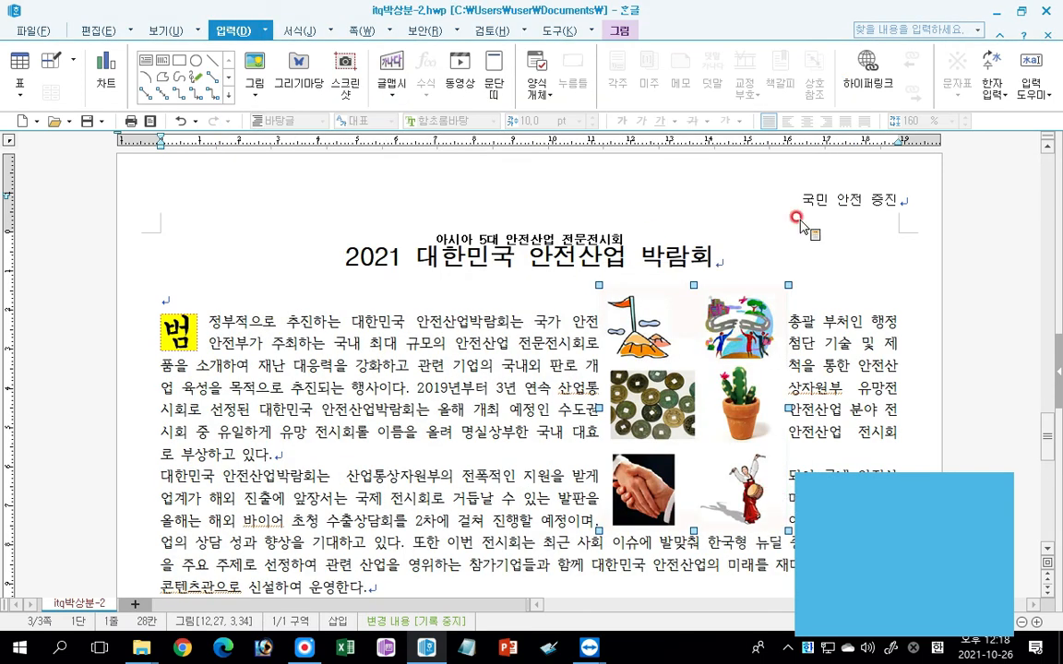
Crop the inserted picture to the handshake image in its lower-left corner.
{"action": "left_click", "coordinate": [619, 30]}
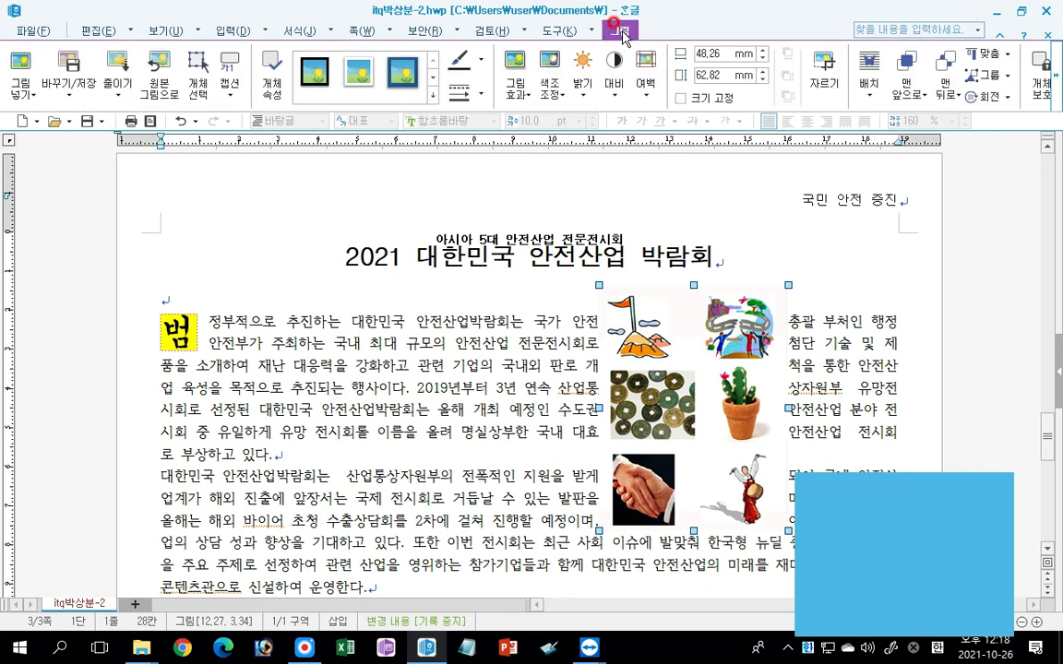
{"action": "left_click", "coordinate": [823, 69]}
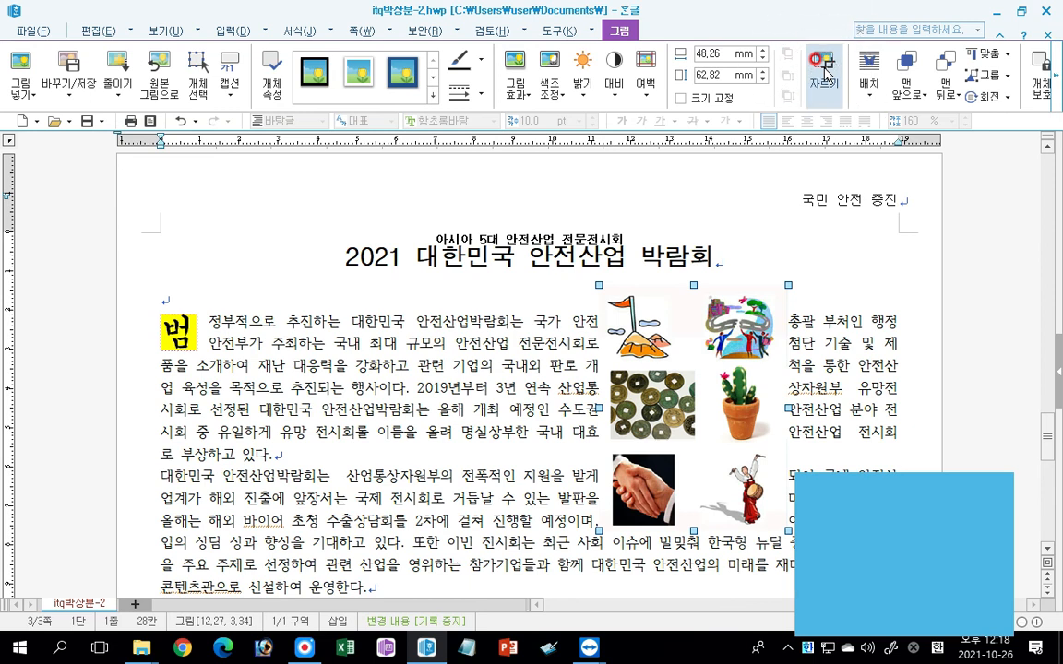
{"action": "left_click", "coordinate": [824, 69]}
{"action": "left_click_drag", "start_coordinate": [785, 287], "coordinate": [657, 440]}
{"action": "left_click_drag", "start_coordinate": [588, 522], "coordinate": [630, 506]}
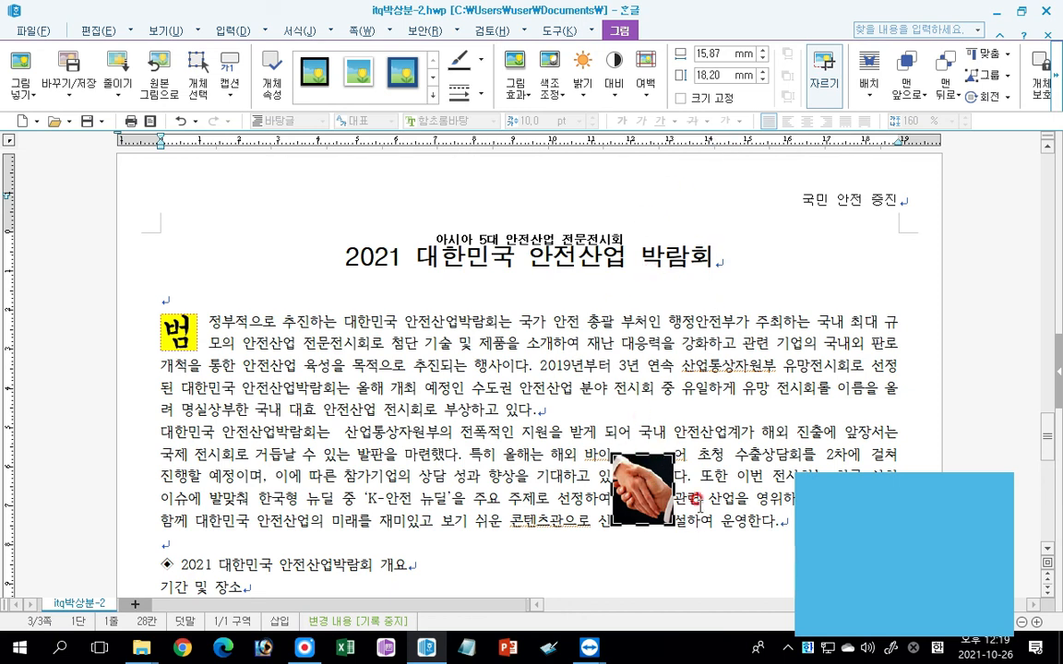
Set the handshake picture to 40 mm wide and 40 mm high, and turn on 크기 고정.
{"action": "left_click", "coordinate": [720, 52]}
{"action": "type", "text": "40"}
{"action": "key", "text": "Return"}
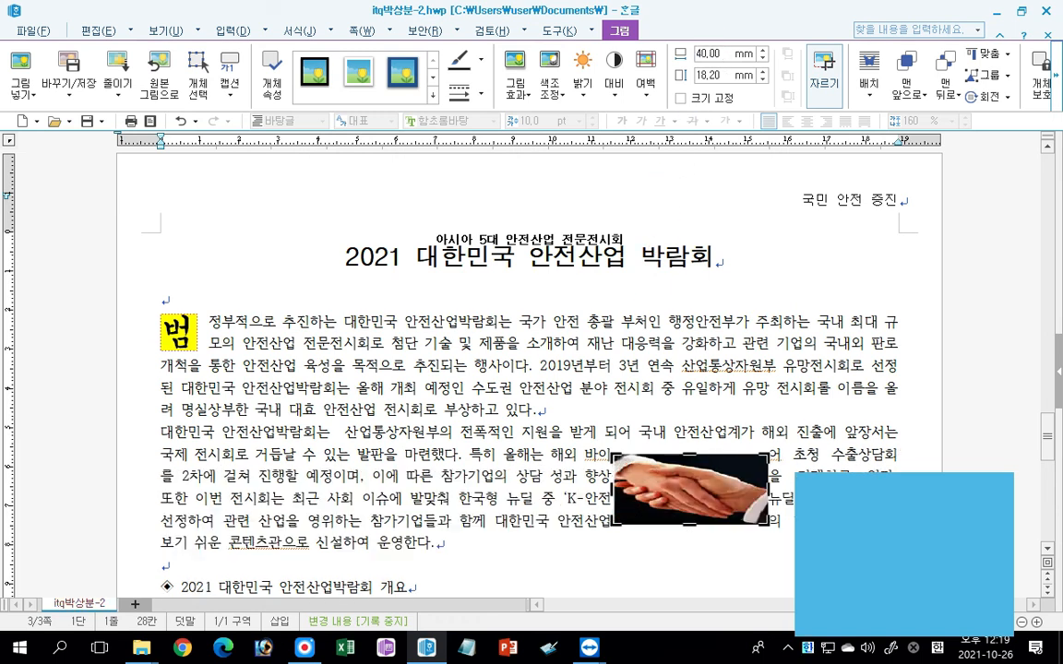
{"action": "left_click", "coordinate": [718, 74]}
{"action": "type", "text": "40"}
{"action": "key", "text": "Return"}
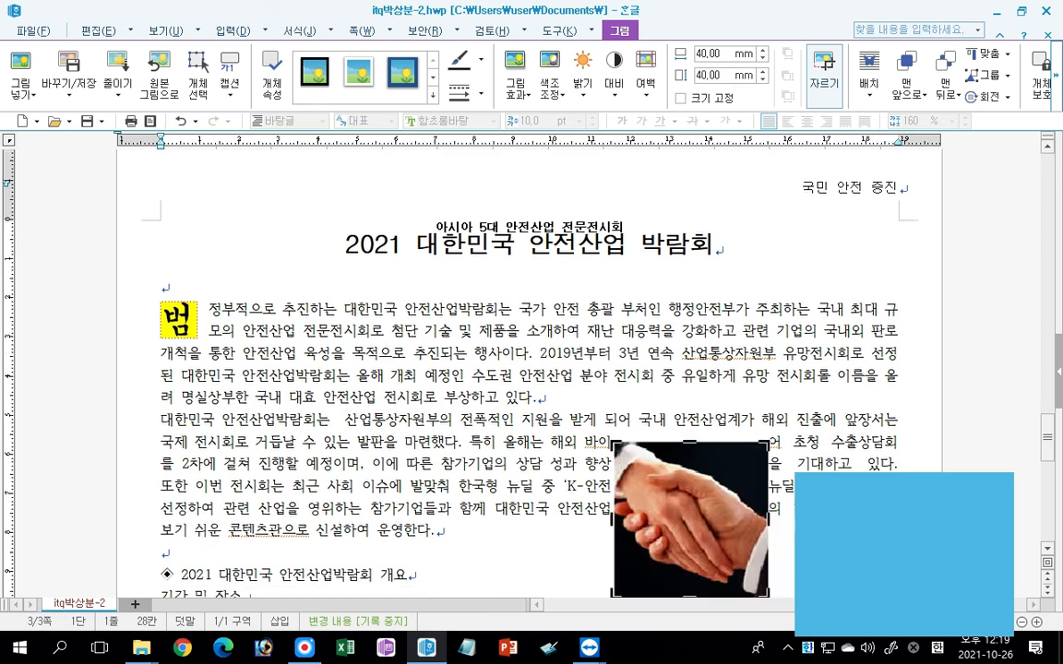
{"action": "left_click", "coordinate": [681, 98]}
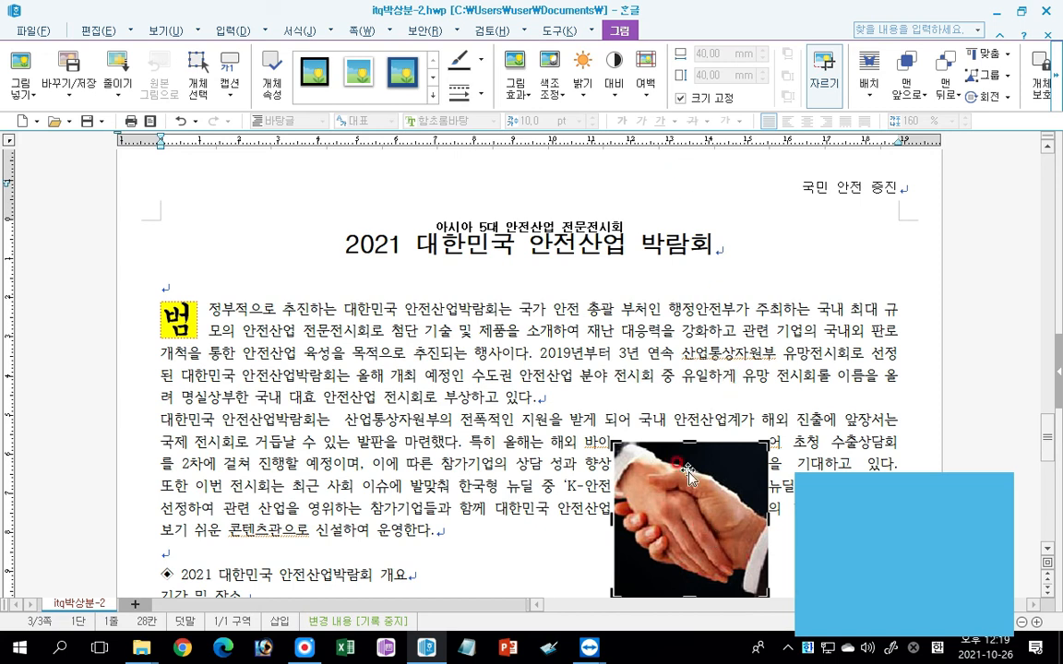
Move the handshake picture to the right edge beside the first paragraph and set its left 바깥 여백 to 2 mm.
{"action": "left_click_drag", "start_coordinate": [705, 540], "coordinate": [833, 406]}
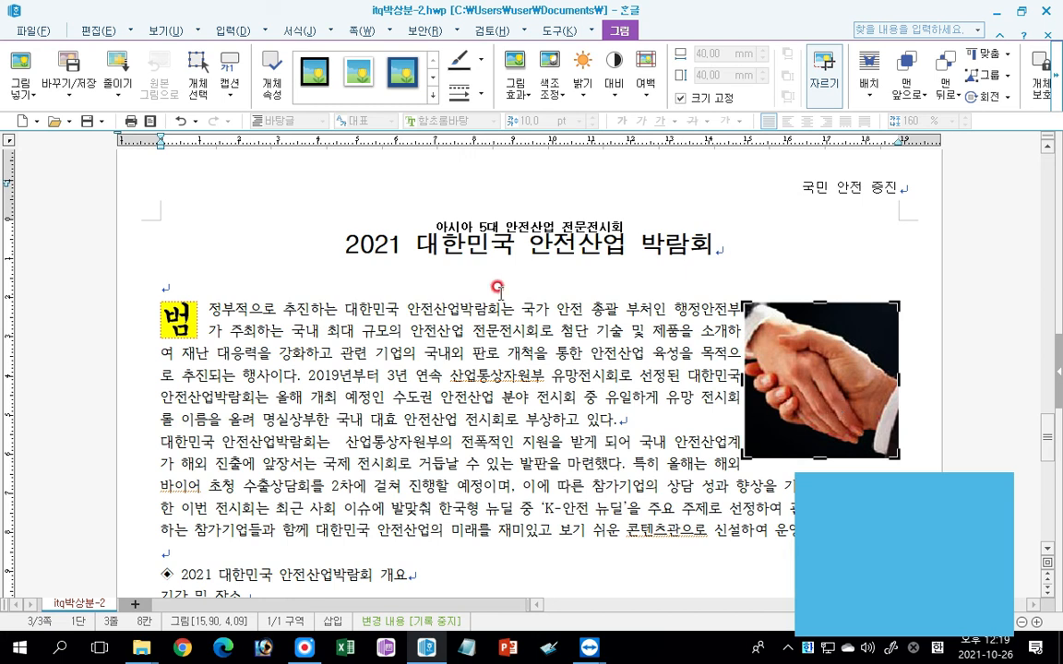
{"action": "double_click", "coordinate": [814, 364]}
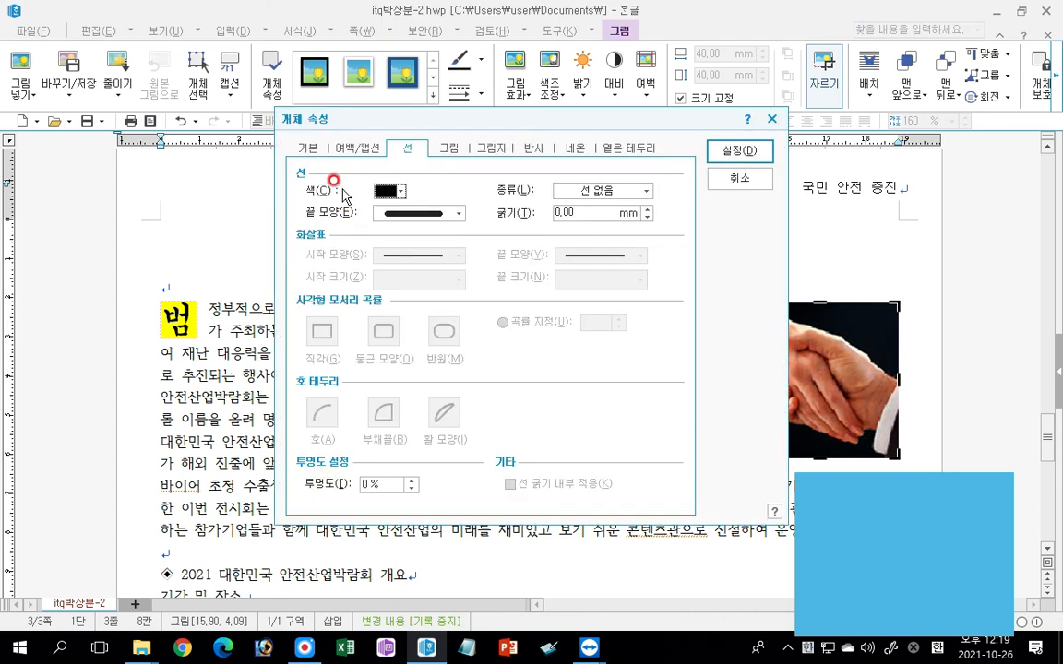
{"action": "left_click", "coordinate": [354, 148]}
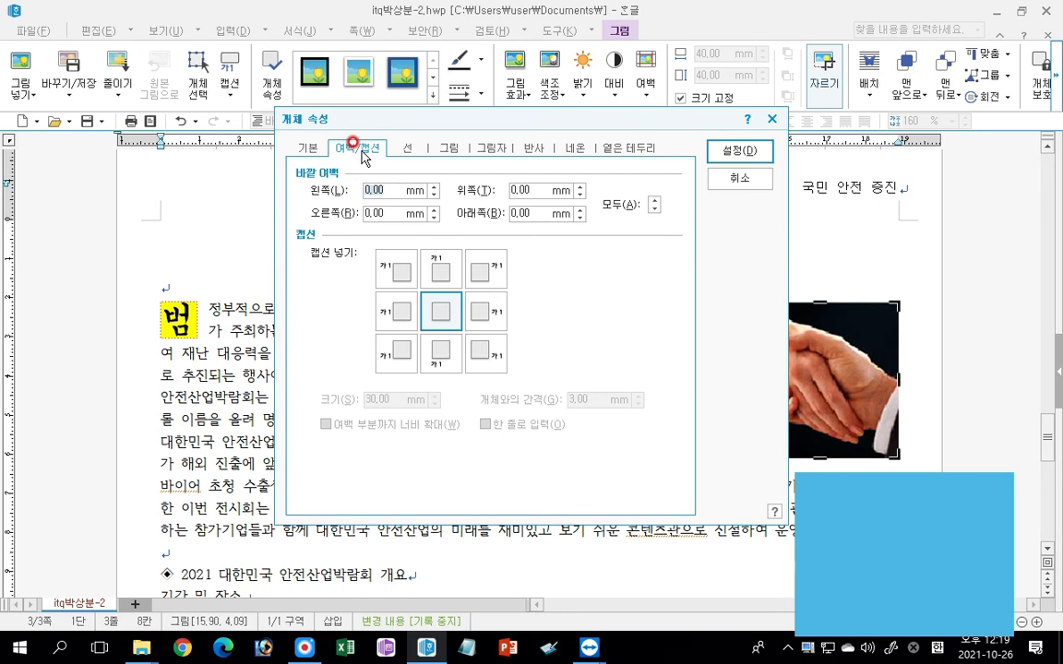
{"action": "left_click_drag", "start_coordinate": [435, 114], "coordinate": [302, 121]}
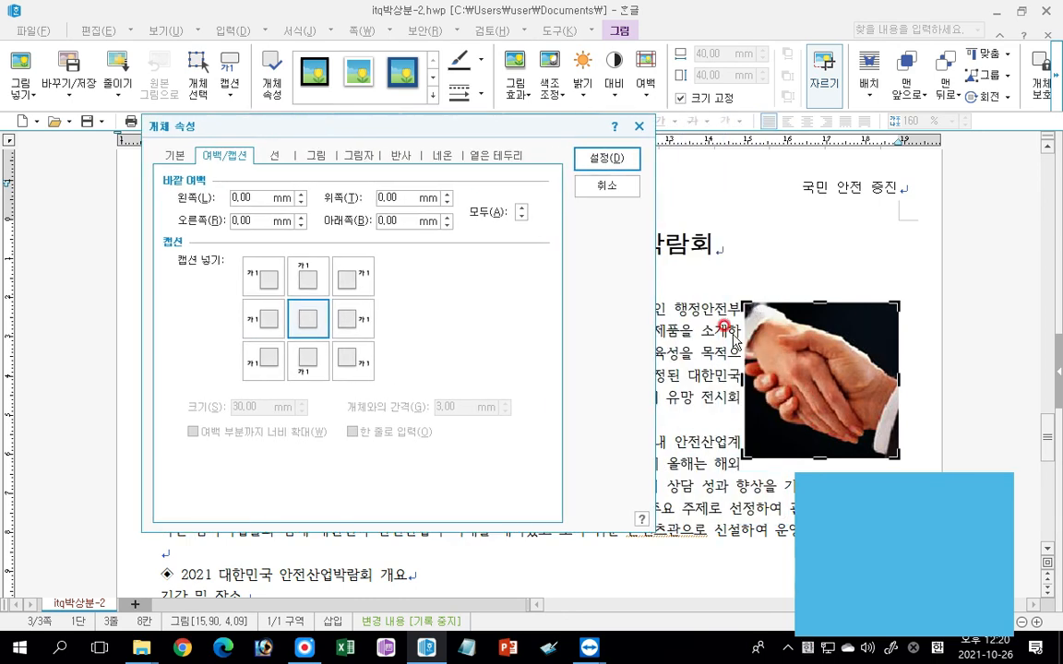
{"action": "left_click", "coordinate": [189, 200]}
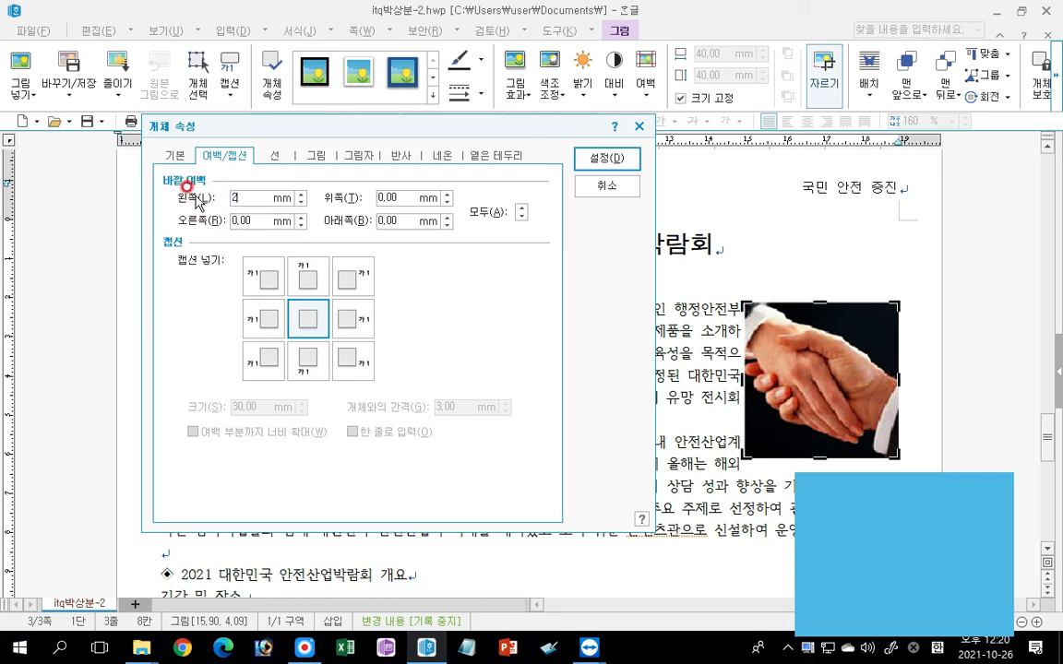
{"action": "type", "text": "2"}
{"action": "left_click", "coordinate": [604, 158]}
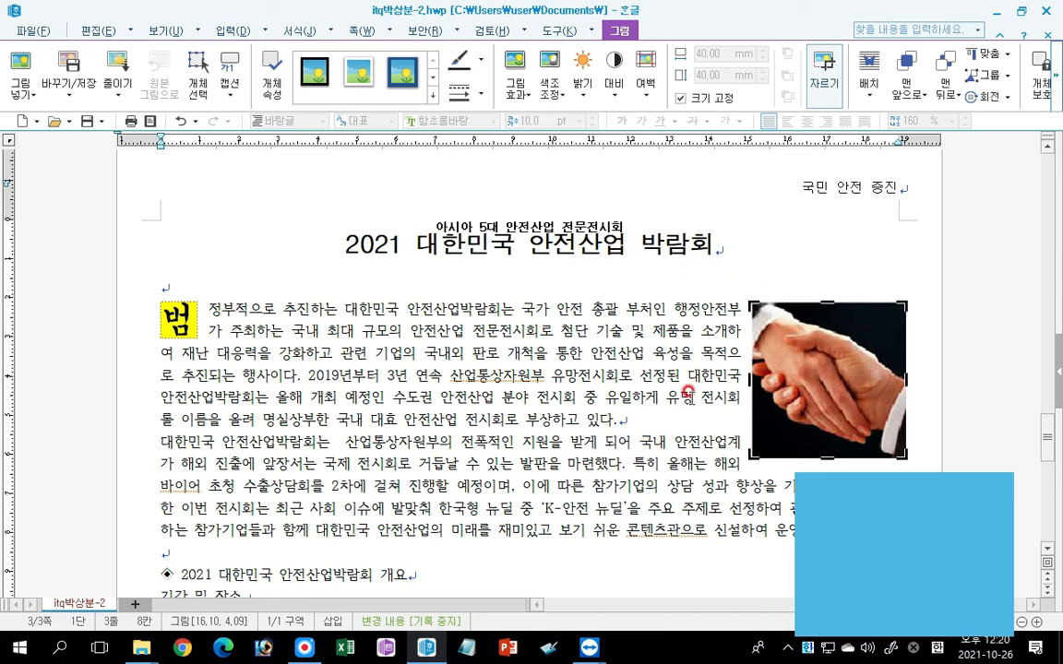
Realign the handshake picture with the right text margin and nudge it horizontally to fine-tune its position.
{"action": "left_click_drag", "start_coordinate": [836, 396], "coordinate": [822, 400]}
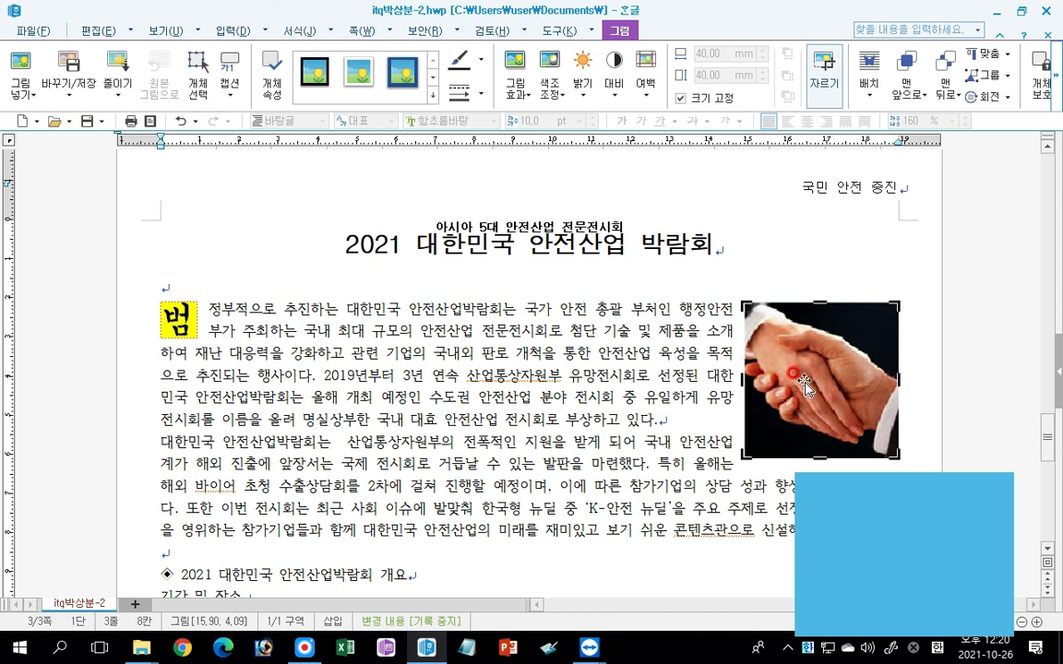
{"action": "key", "text": "Left"}
{"action": "key", "text": "Left"}
{"action": "key", "text": "Left"}
{"action": "key", "text": "Left"}
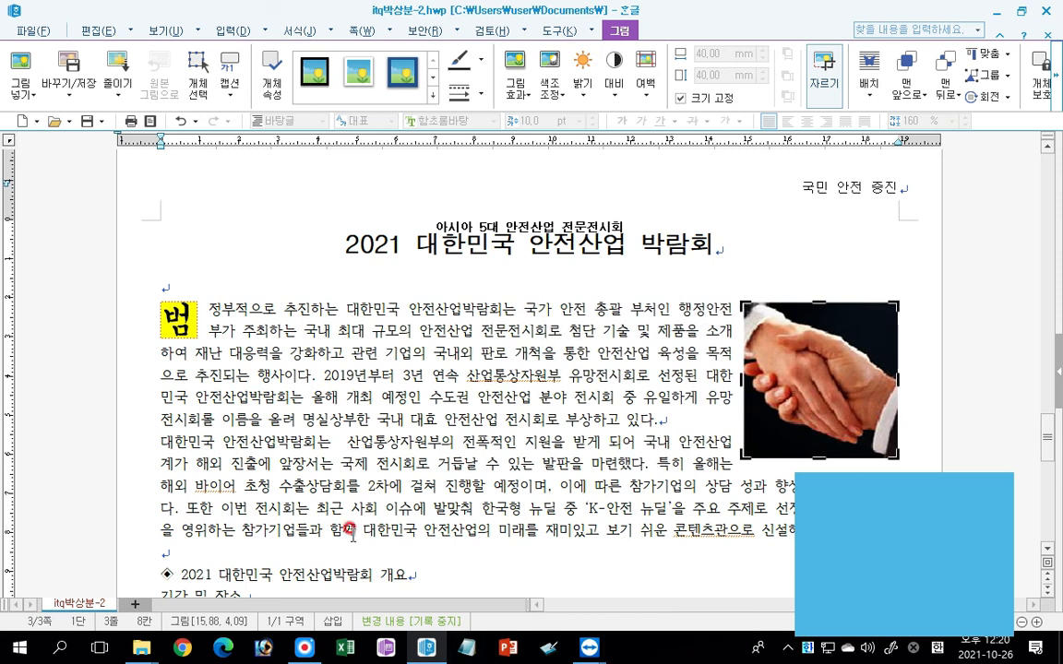
{"action": "key", "text": "Right"}
{"action": "key", "text": "Right"}
{"action": "key", "text": "Right"}
{"action": "key", "text": "Right"}
{"action": "key", "text": "Right"}
{"action": "key", "text": "Right"}
{"action": "key", "text": "Right"}
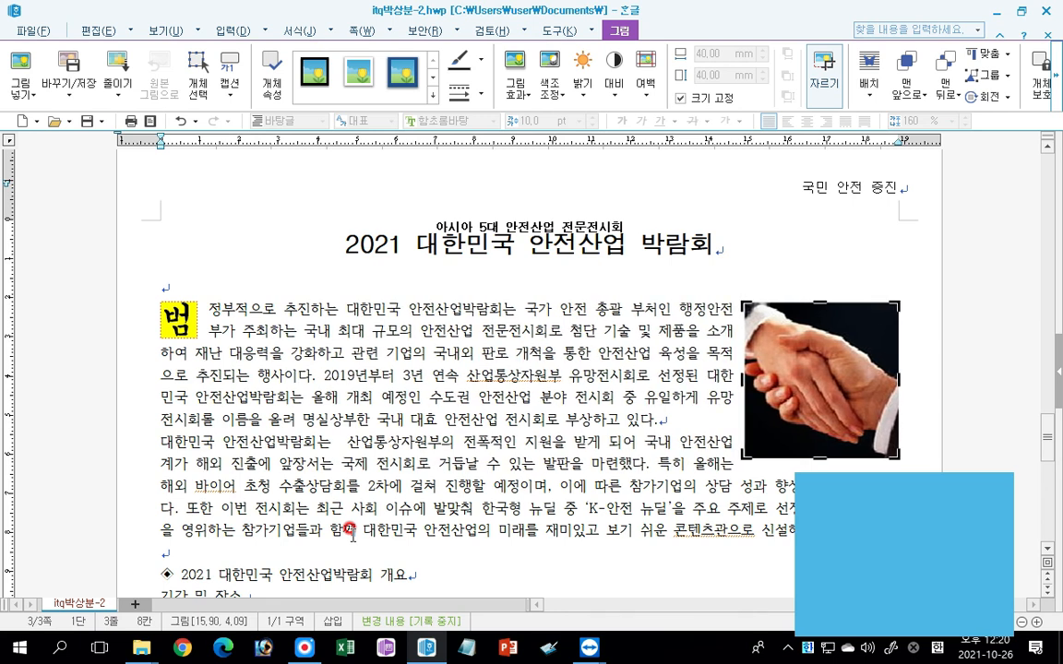
{"action": "key", "text": "Left"}
{"action": "key", "text": "Left"}
{"action": "key", "text": "Left"}
{"action": "key", "text": "Left"}
{"action": "key", "text": "Left"}
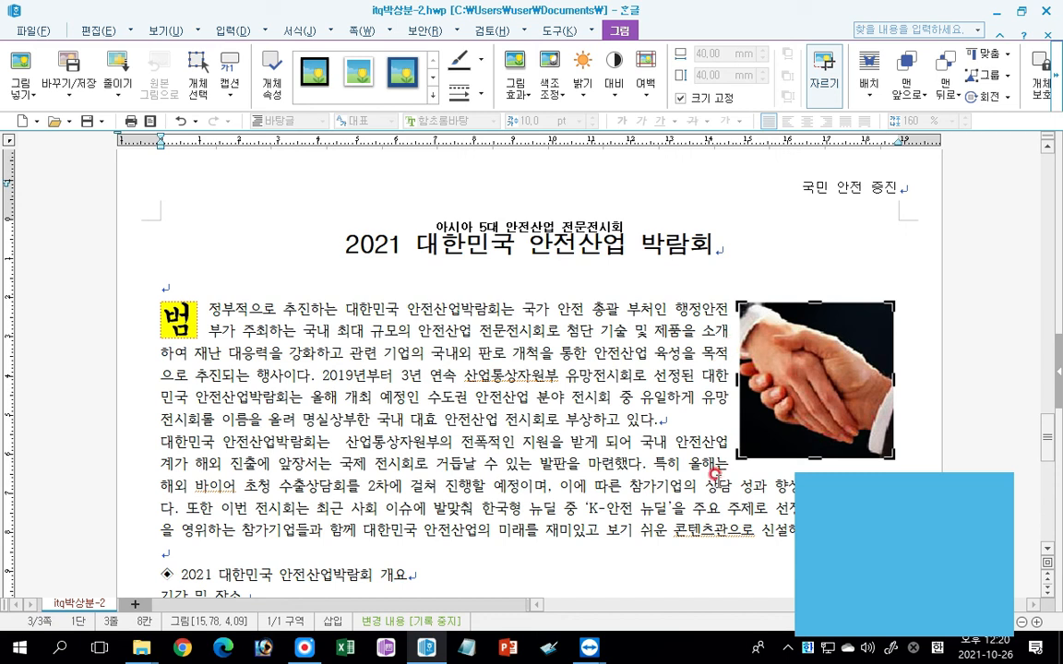
Set the whole heading line "2021 대한민국 안전산업박람회 개요", including its diamond symbol, to 18 pt.
{"action": "left_click", "coordinate": [595, 480]}
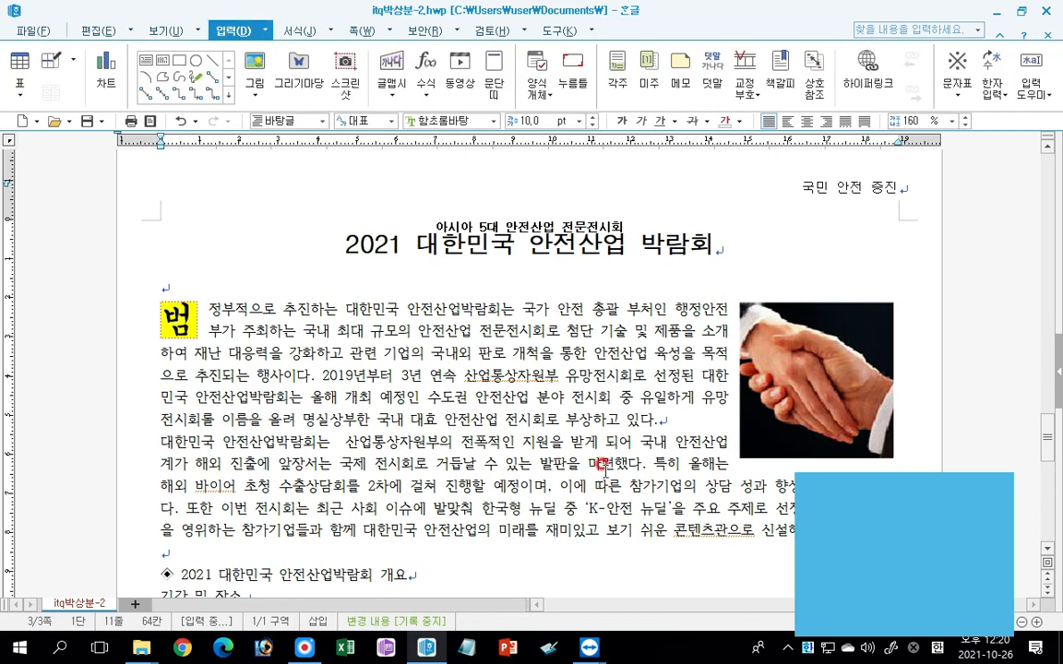
{"action": "scroll", "coordinate": [480, 510], "scroll_direction": "down", "scroll_amount": 5}
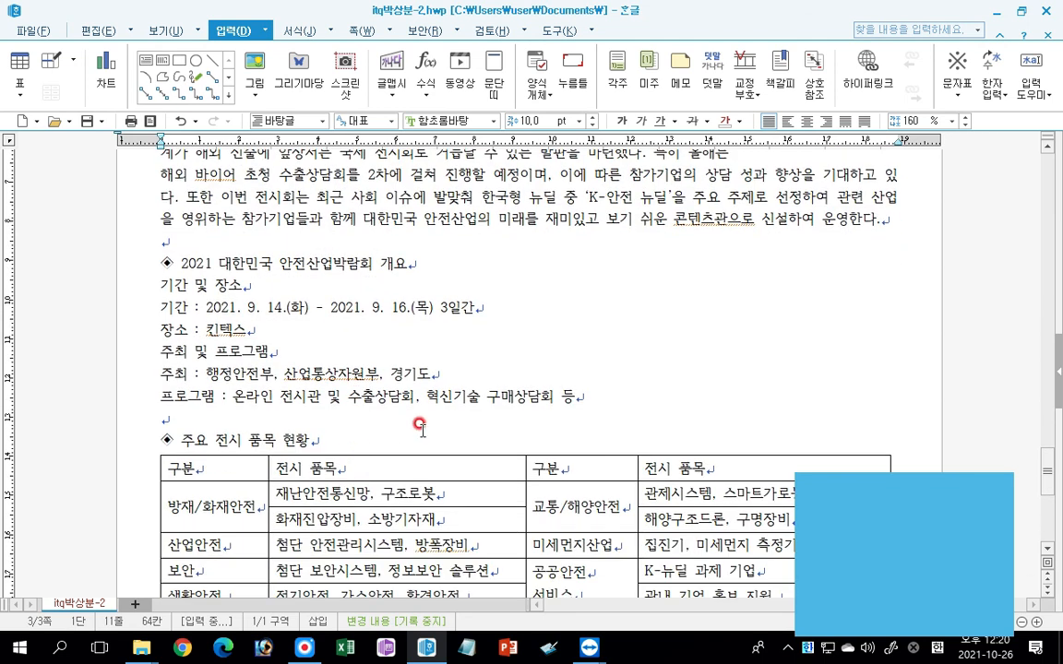
{"action": "left_click", "coordinate": [106, 266]}
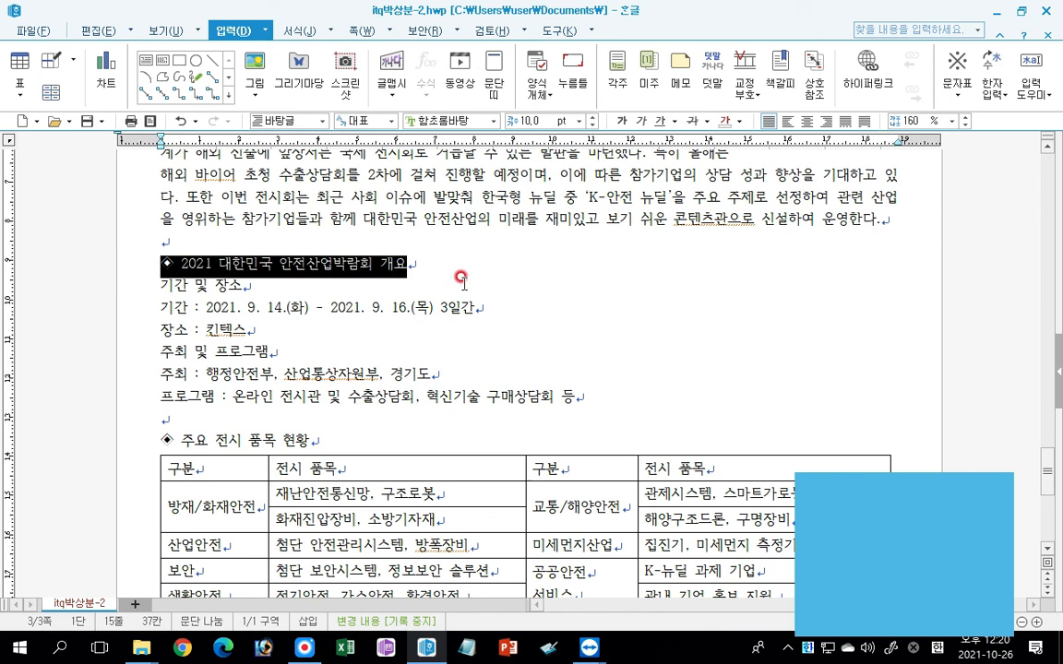
{"action": "left_click", "coordinate": [580, 121]}
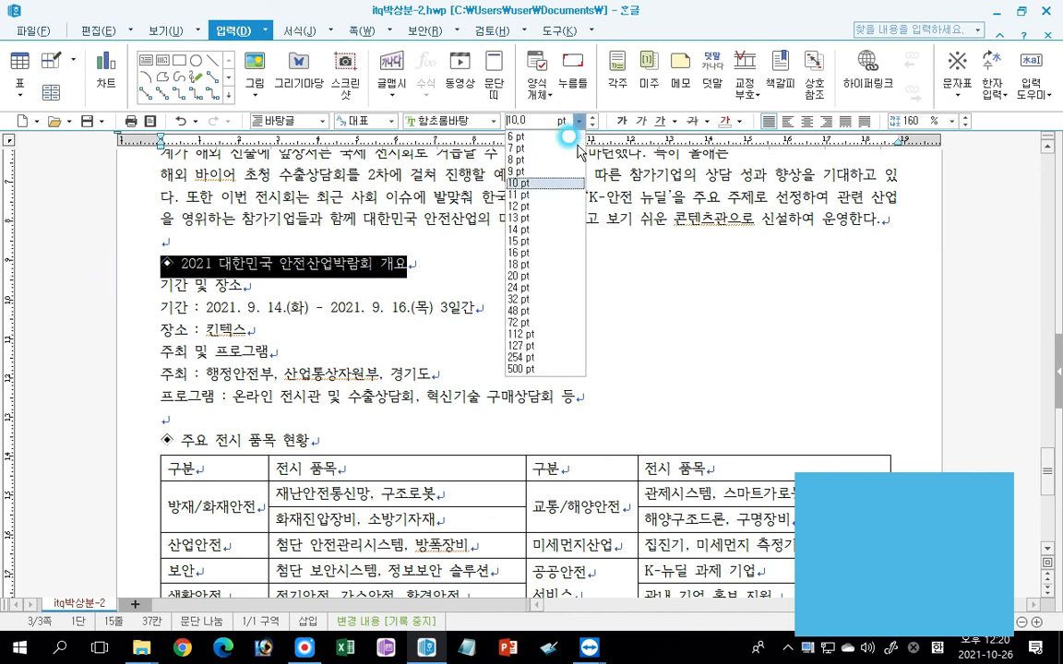
{"action": "left_click", "coordinate": [532, 251]}
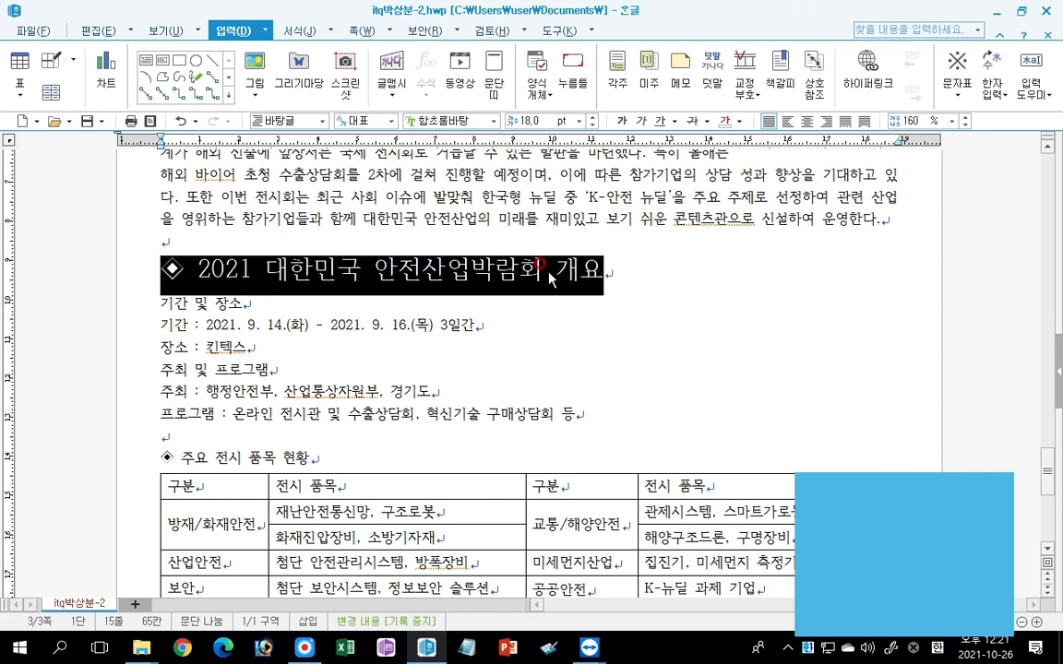
{"action": "left_click", "coordinate": [428, 304]}
Change the font of the heading text "2021 대한민국 안전산업박람회 개요" to 궁서, leaving out the diamond symbol.
{"action": "left_click", "coordinate": [202, 267]}
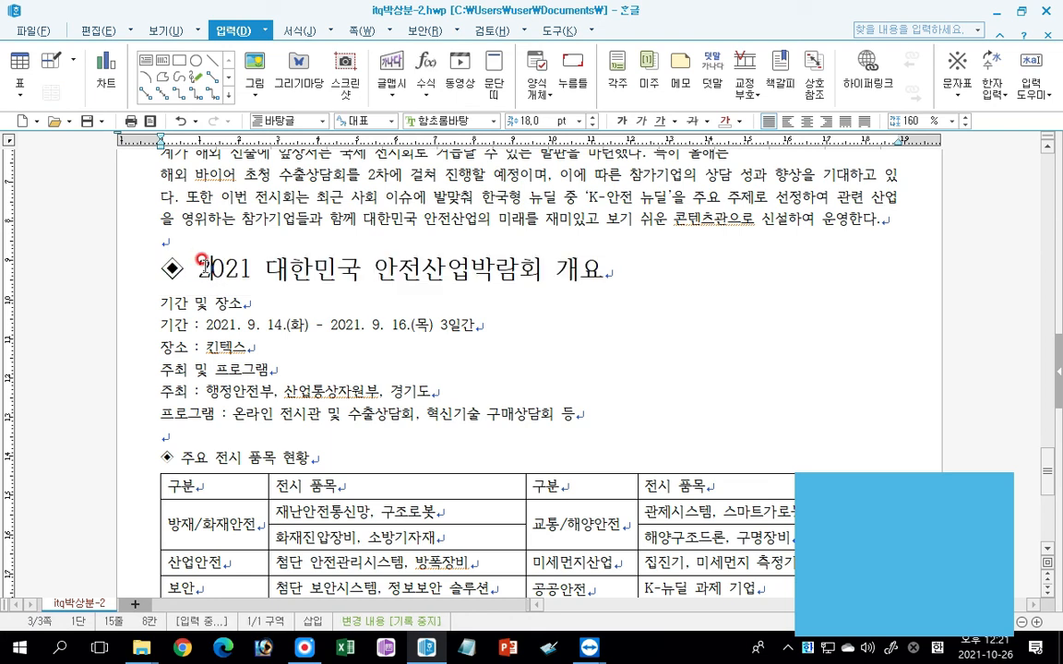
{"action": "left_click_drag", "start_coordinate": [198, 262], "coordinate": [634, 268]}
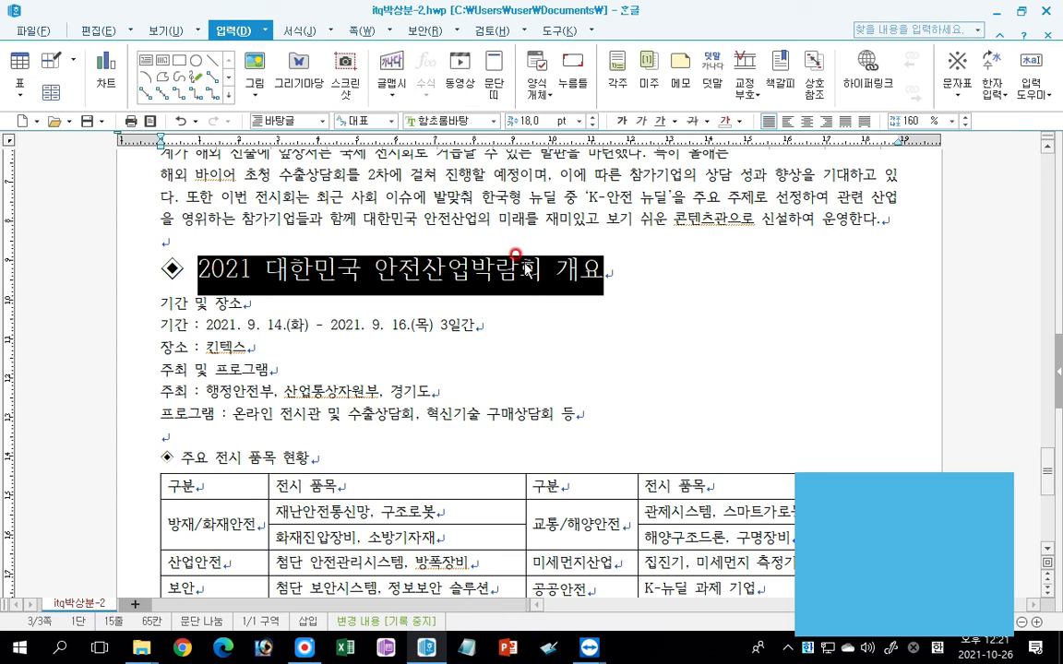
{"action": "left_click", "coordinate": [493, 120]}
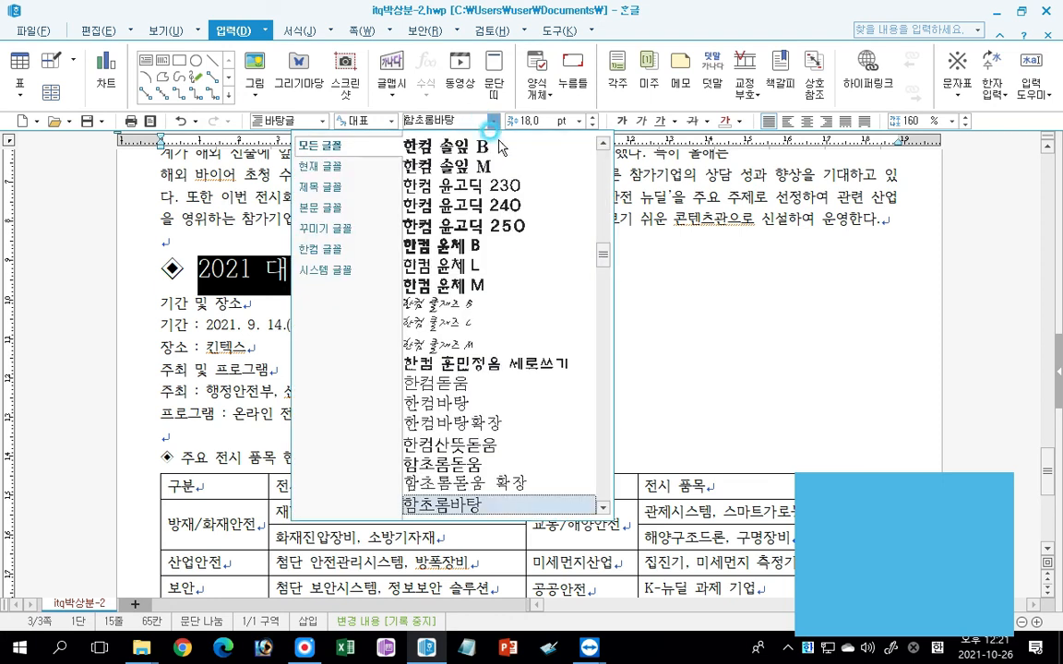
{"action": "left_click_drag", "start_coordinate": [602, 252], "coordinate": [597, 169]}
{"action": "left_click", "coordinate": [420, 222]}
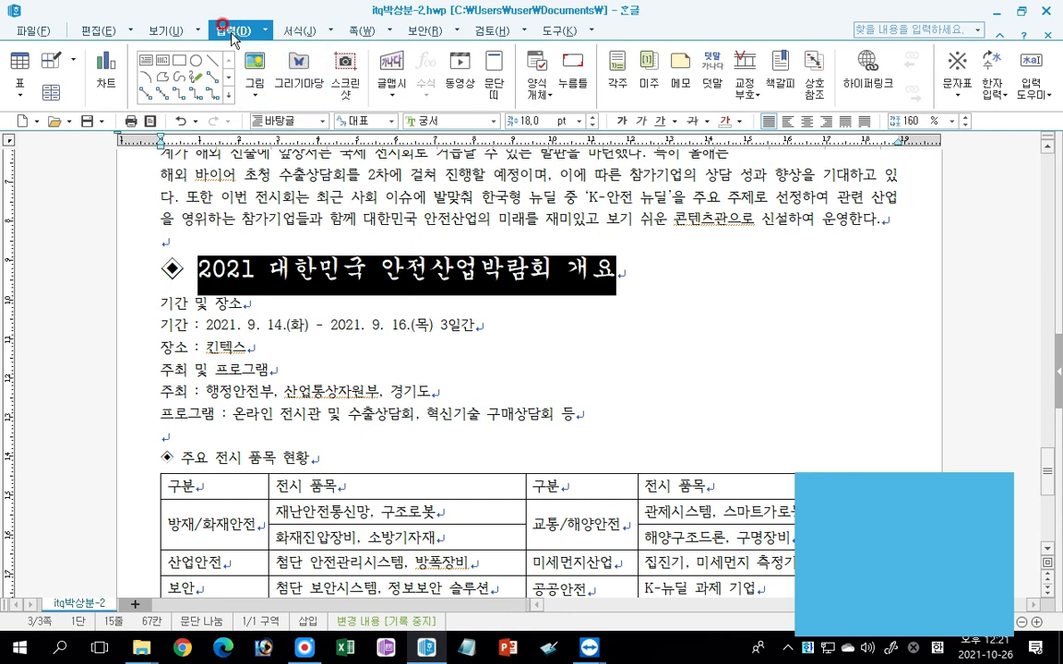
Give the heading text "2021 대한민국 안전산업박람회 개요" a white 글자 색 and a red 음영 색.
{"action": "left_click", "coordinate": [302, 31]}
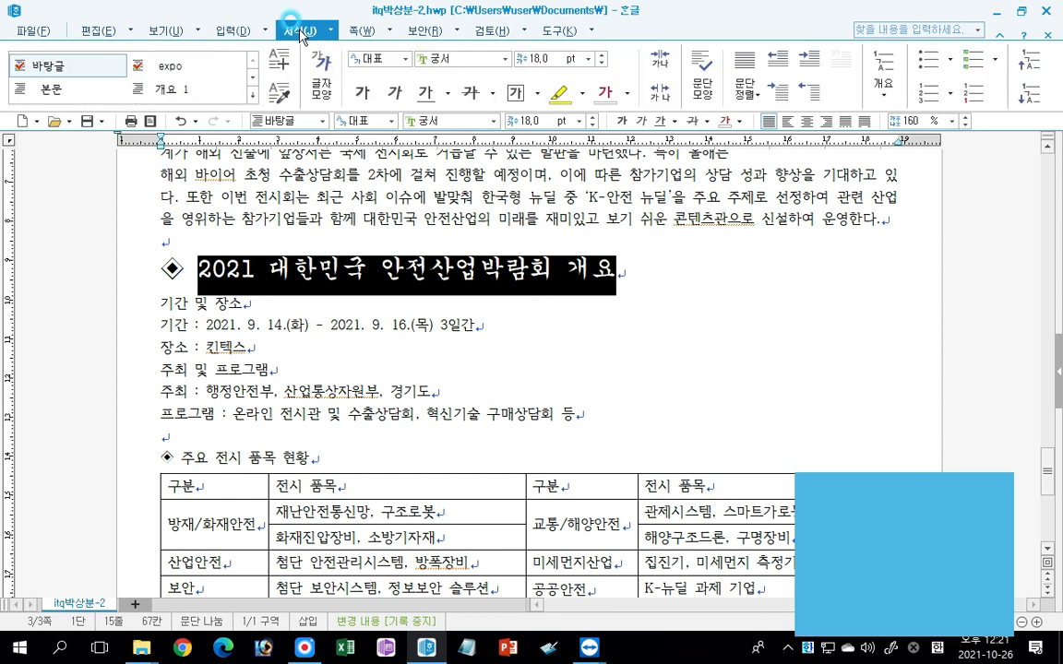
{"action": "left_click", "coordinate": [318, 69]}
{"action": "left_click", "coordinate": [320, 74]}
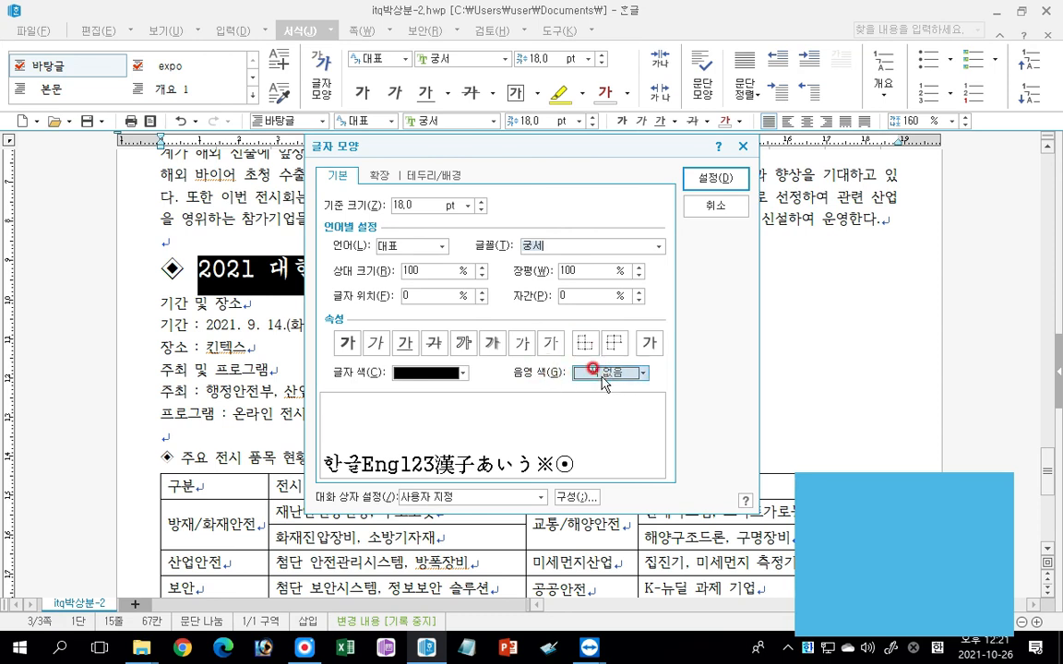
{"action": "left_click", "coordinate": [462, 373]}
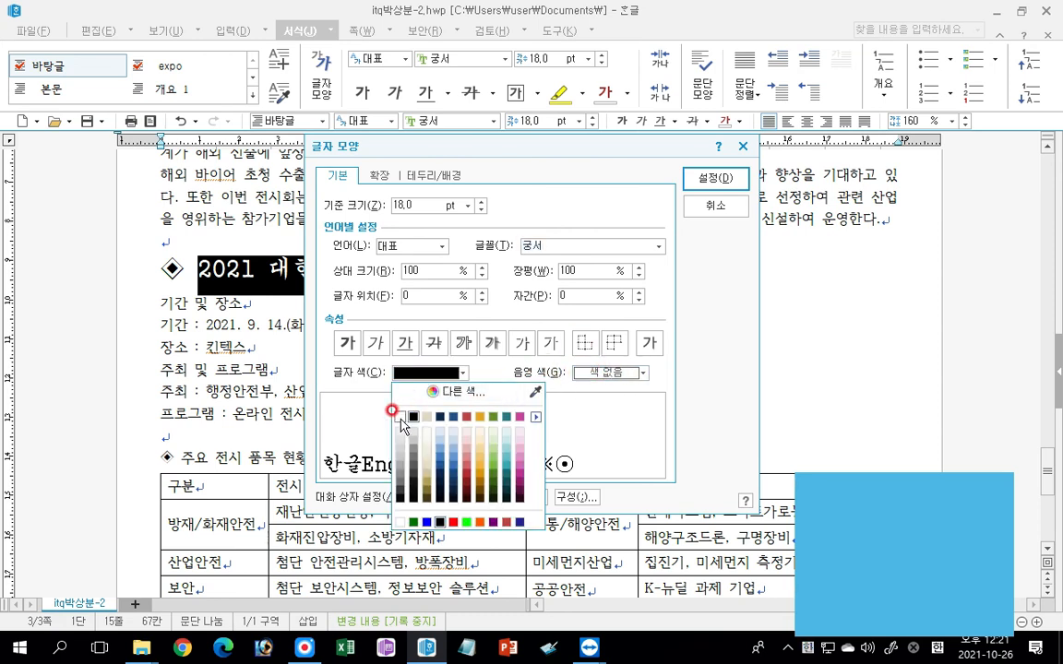
{"action": "left_click", "coordinate": [392, 412]}
{"action": "left_click", "coordinate": [609, 372]}
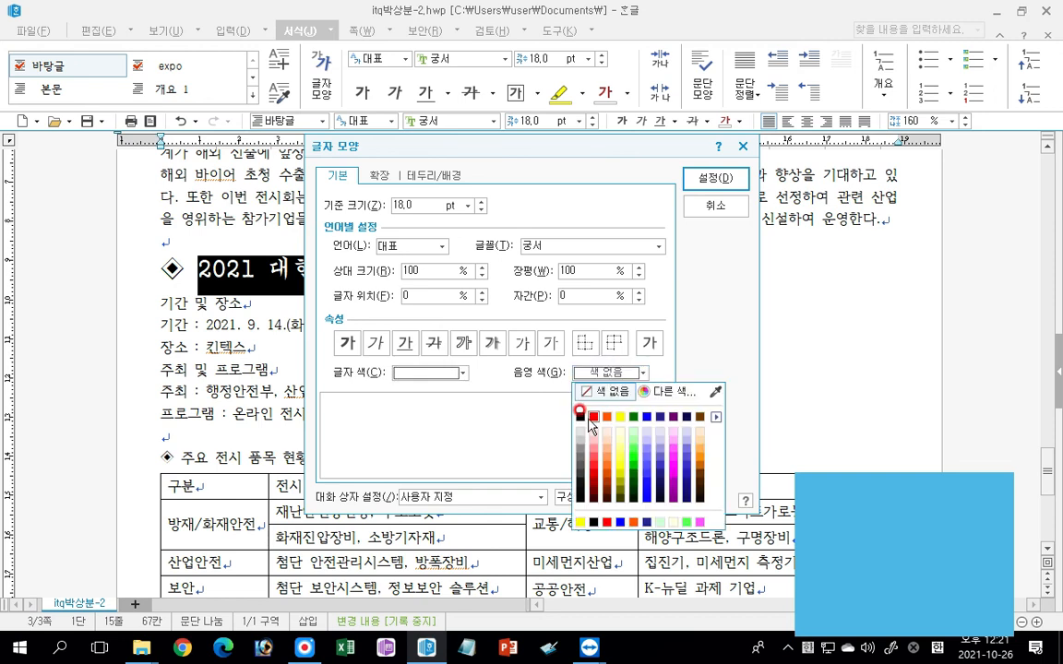
{"action": "left_click", "coordinate": [593, 417]}
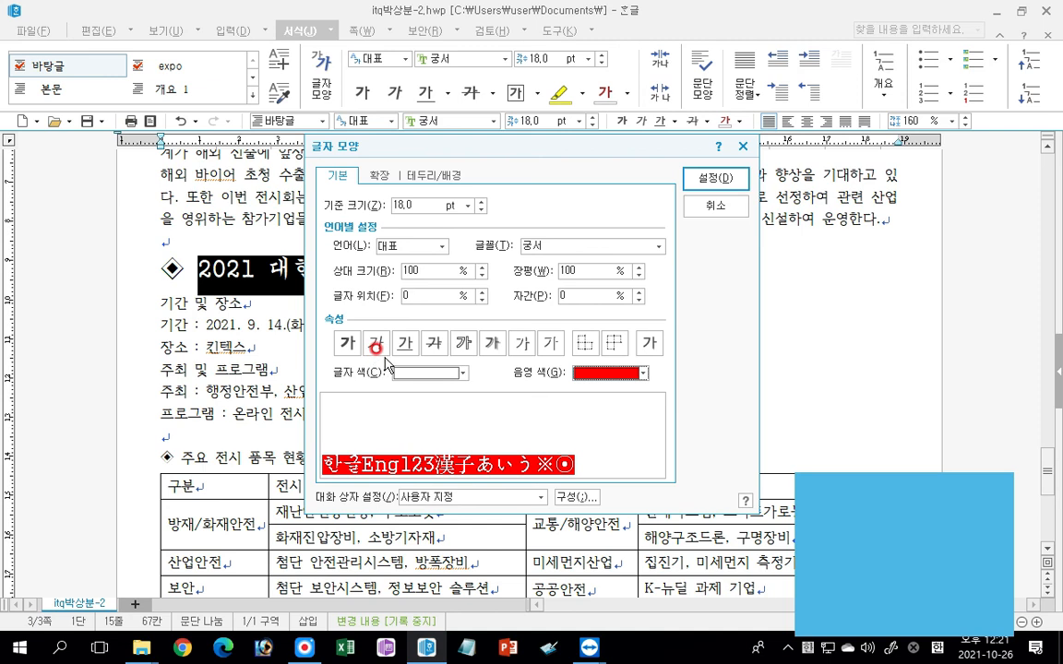
{"action": "left_click", "coordinate": [607, 373]}
{"action": "left_click", "coordinate": [405, 370]}
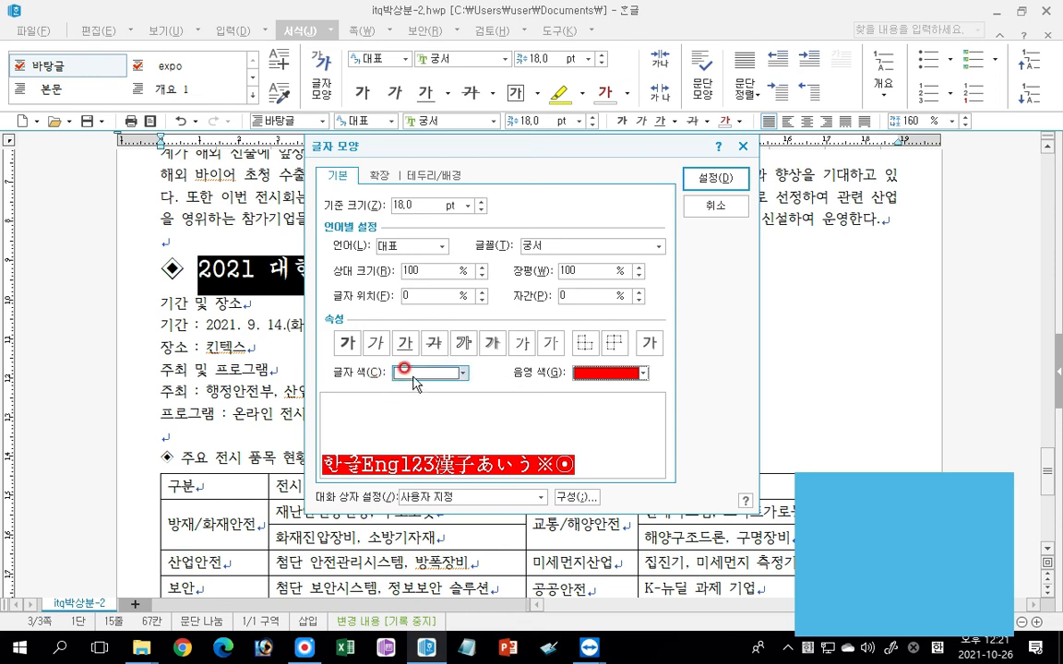
{"action": "left_click", "coordinate": [590, 369]}
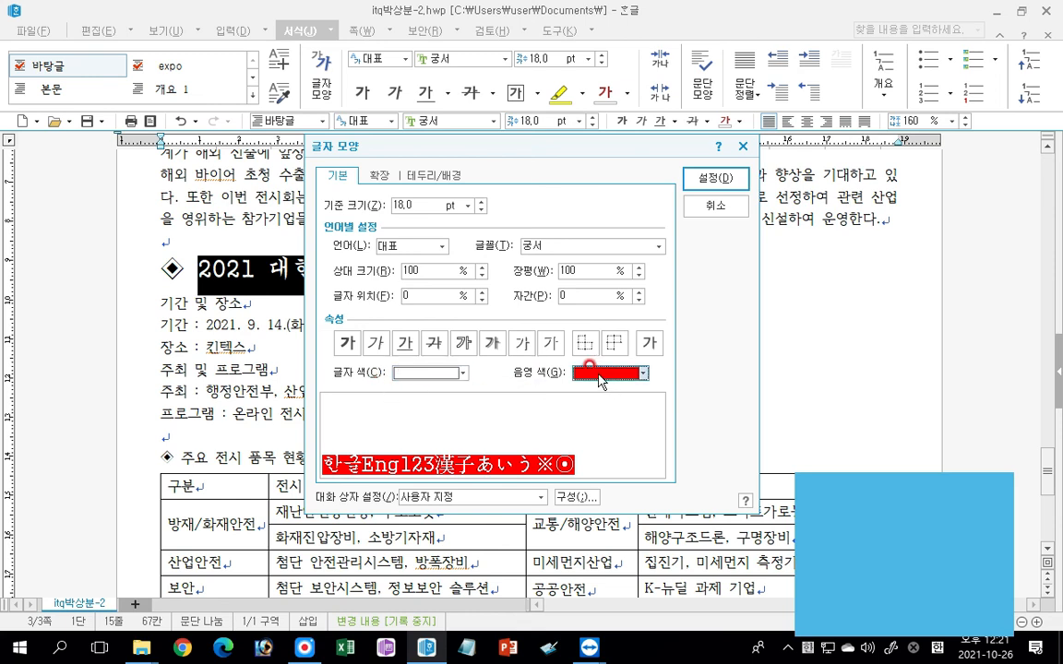
{"action": "left_click", "coordinate": [709, 180]}
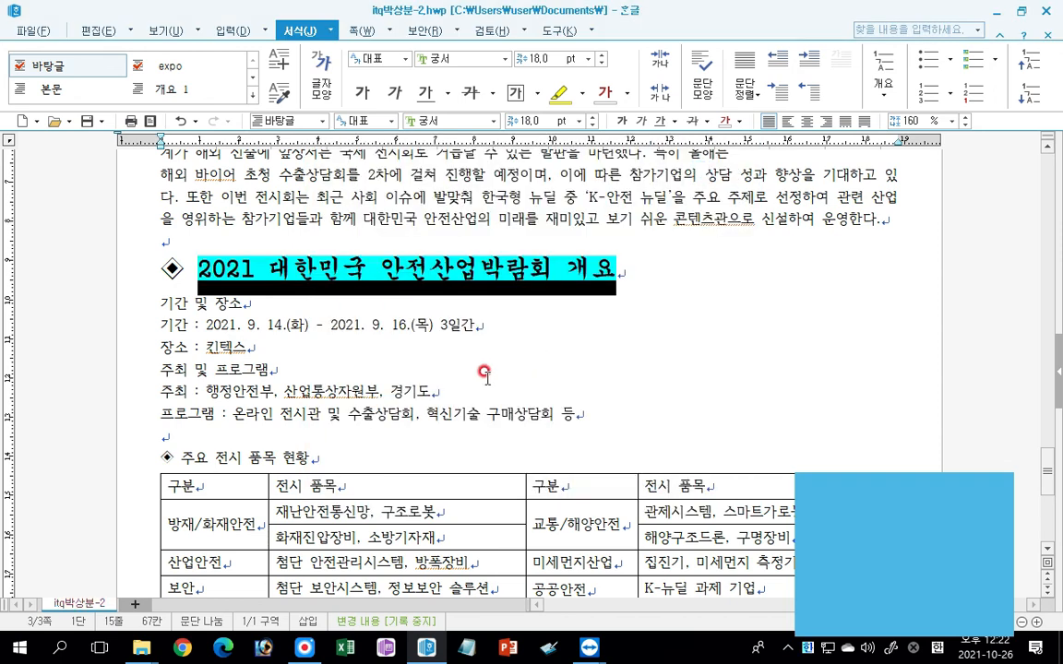
{"action": "left_click", "coordinate": [262, 420]}
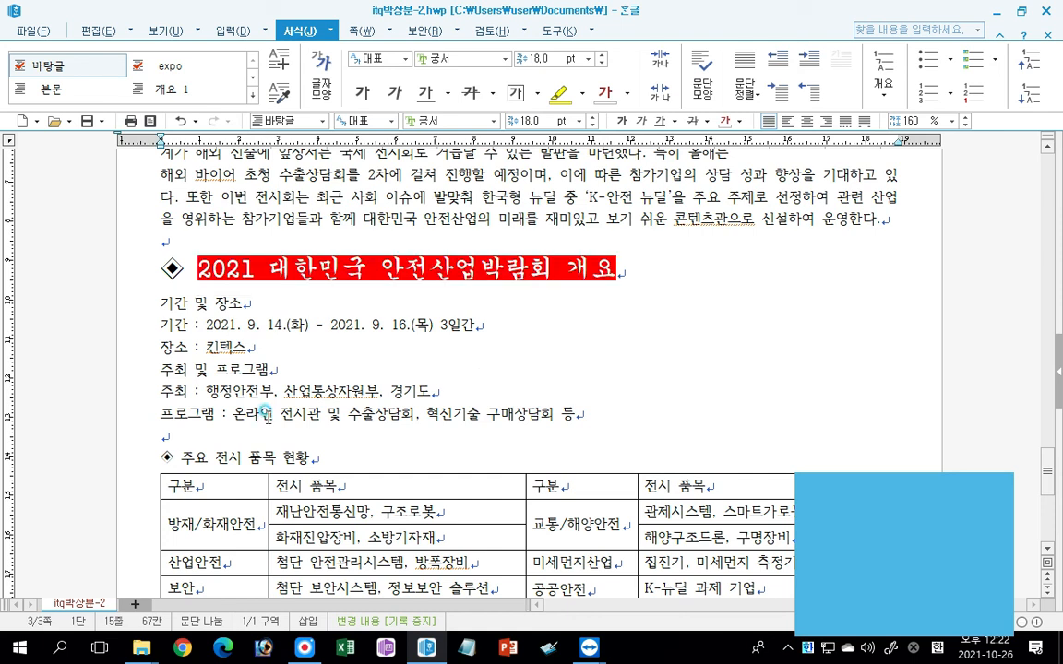
Set the whole heading line "주요 전시 품목 현황" above the table, including its diamond symbol, to 18 pt.
{"action": "scroll", "coordinate": [222, 369], "scroll_direction": "down", "scroll_amount": 1}
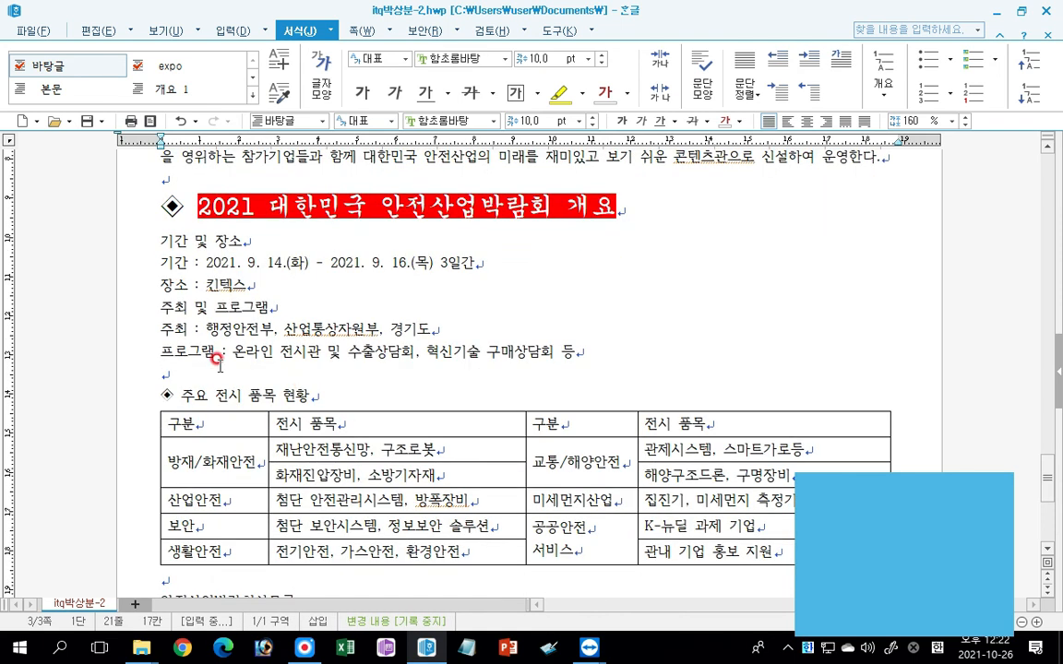
{"action": "left_click", "coordinate": [120, 399]}
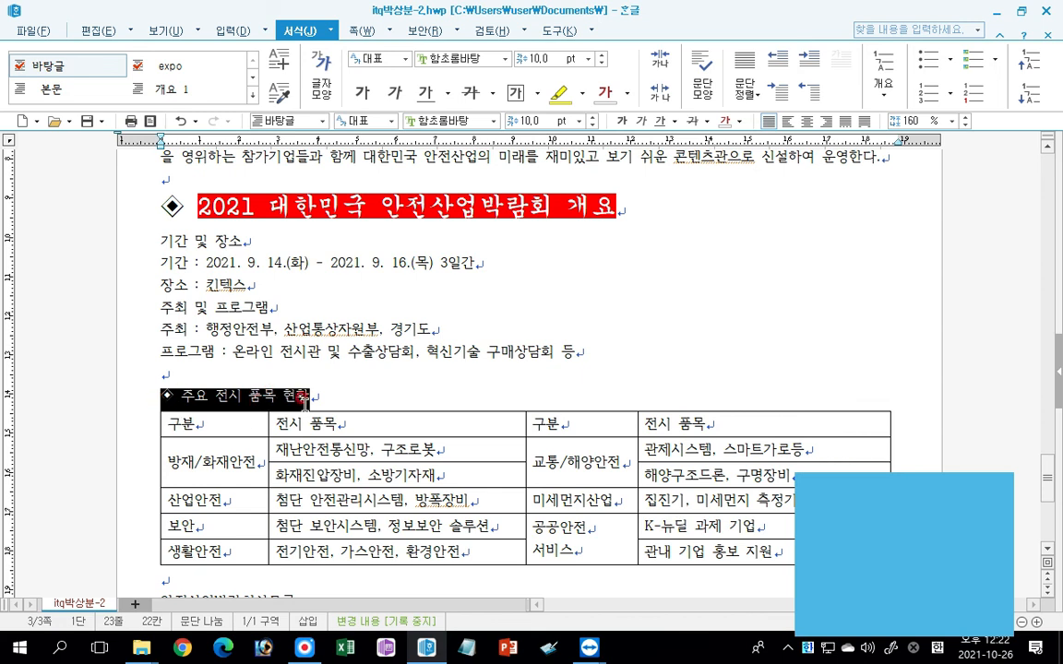
{"action": "left_click", "coordinate": [577, 121]}
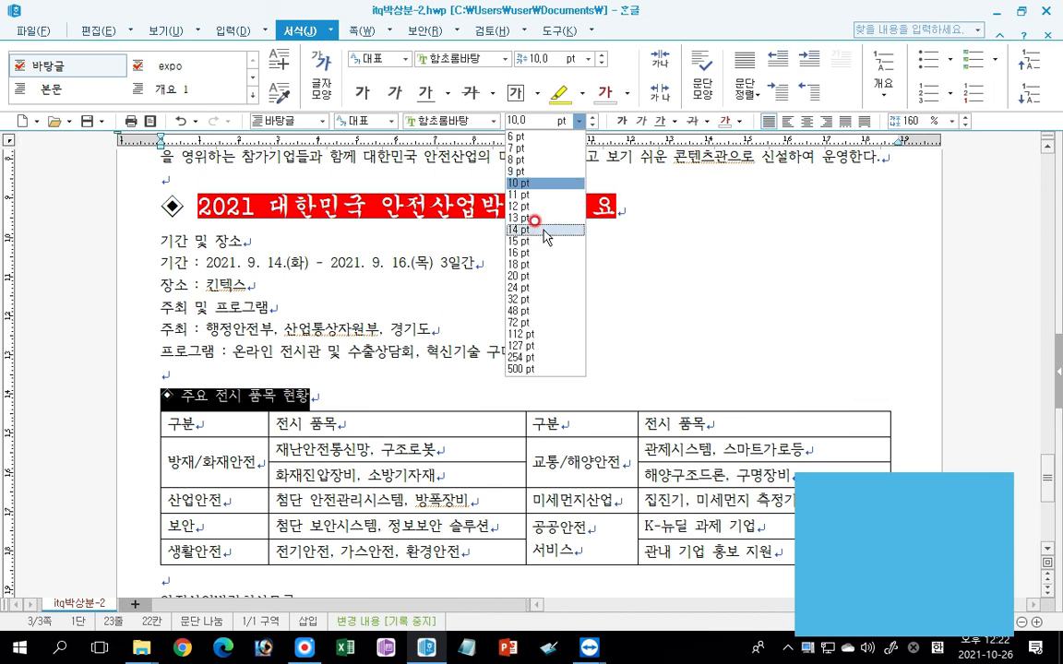
{"action": "left_click", "coordinate": [526, 265]}
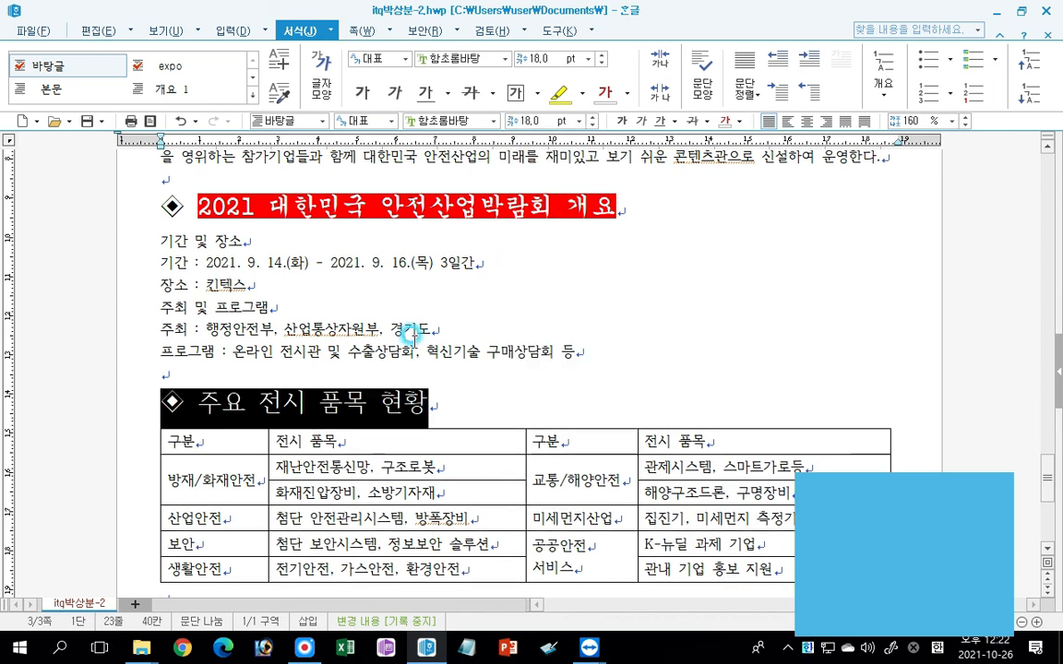
{"action": "left_click", "coordinate": [437, 414]}
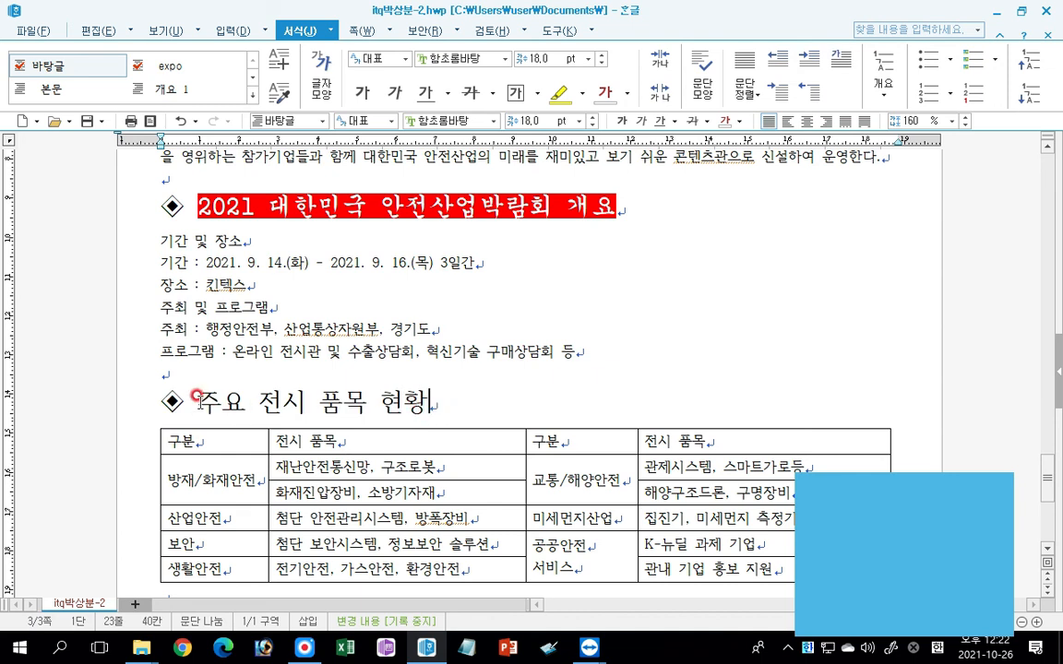
Change the font of the heading text "주요 전시 품목 현황" to 궁서, leaving out the diamond symbol.
{"action": "left_click_drag", "start_coordinate": [198, 402], "coordinate": [439, 406]}
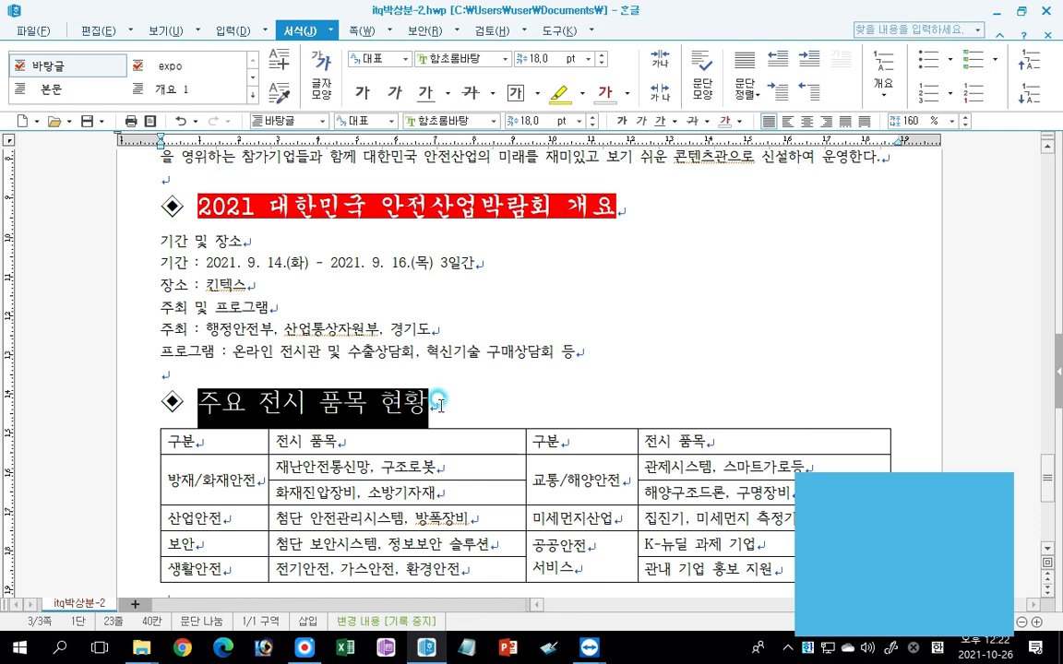
{"action": "left_click", "coordinate": [494, 121]}
{"action": "left_click_drag", "start_coordinate": [600, 248], "coordinate": [587, 140]}
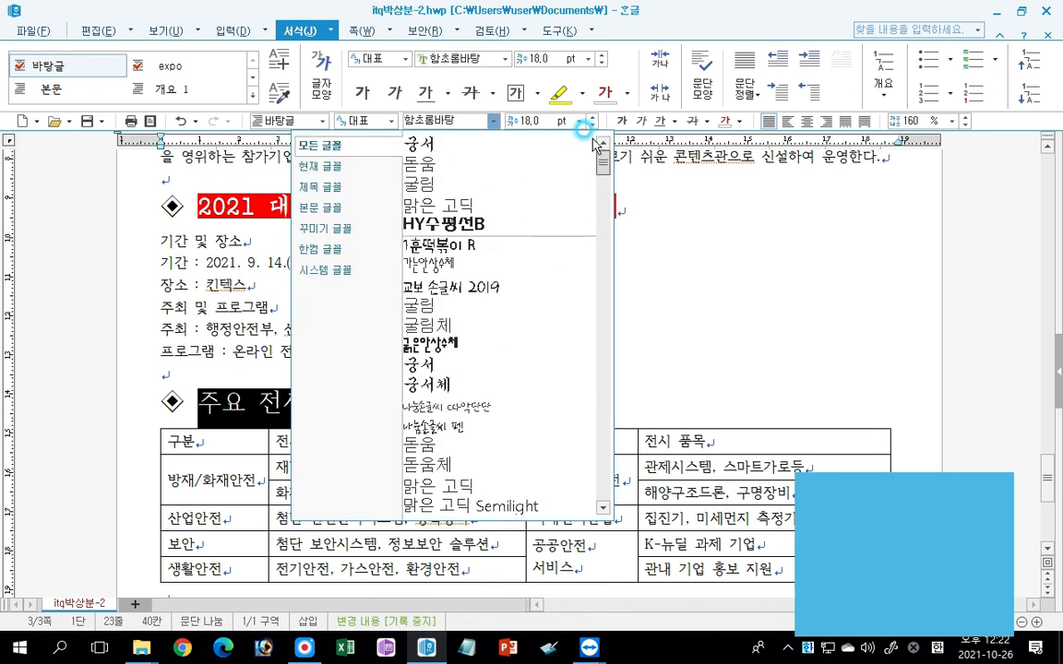
{"action": "left_click", "coordinate": [452, 366]}
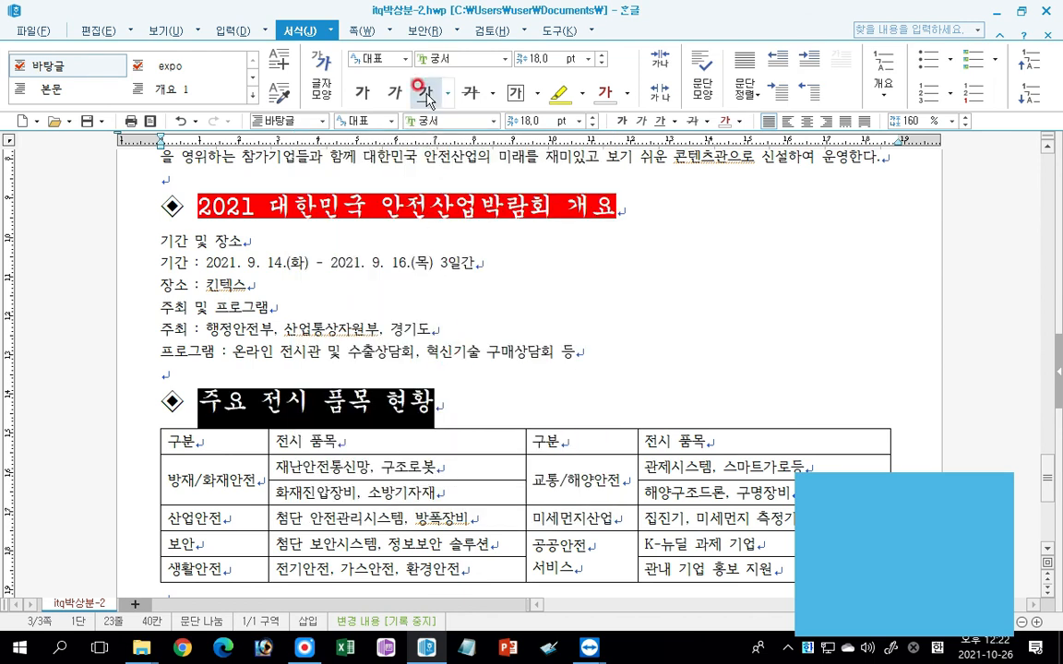
Underline the heading text "주요 전시 품목 현황" with a single solid line.
{"action": "left_click", "coordinate": [661, 120]}
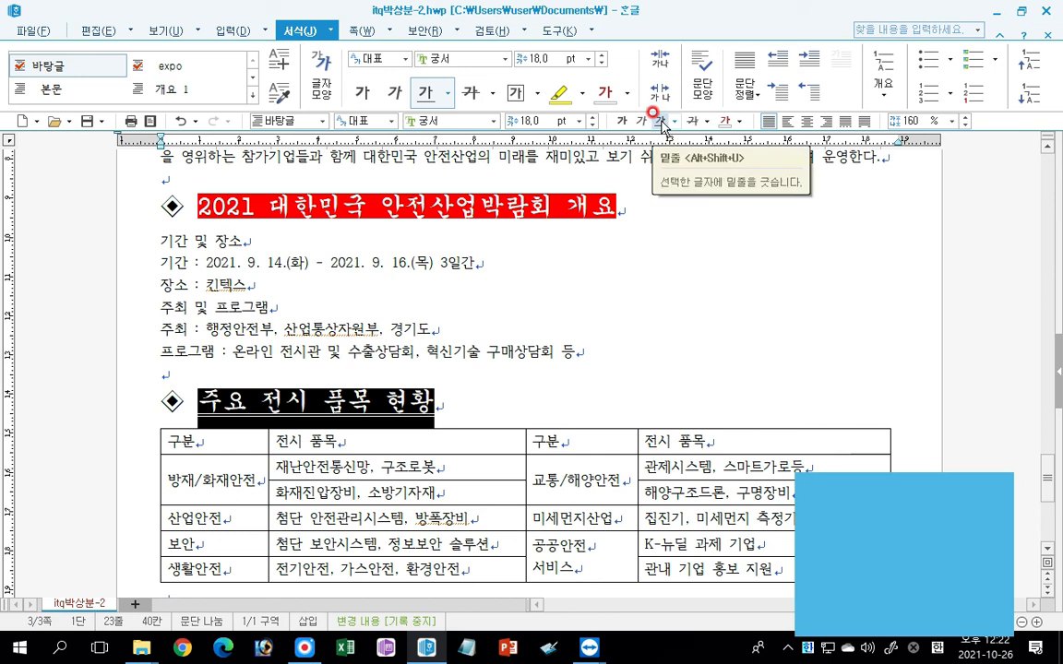
{"action": "left_click", "coordinate": [675, 120]}
{"action": "left_click", "coordinate": [680, 136]}
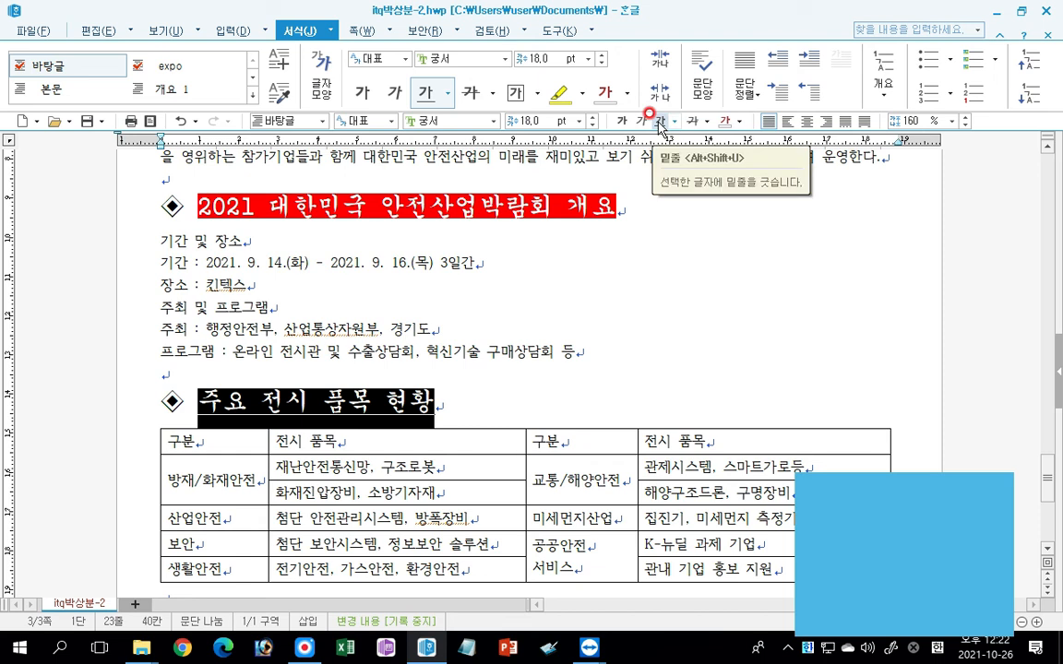
{"action": "left_click", "coordinate": [675, 120]}
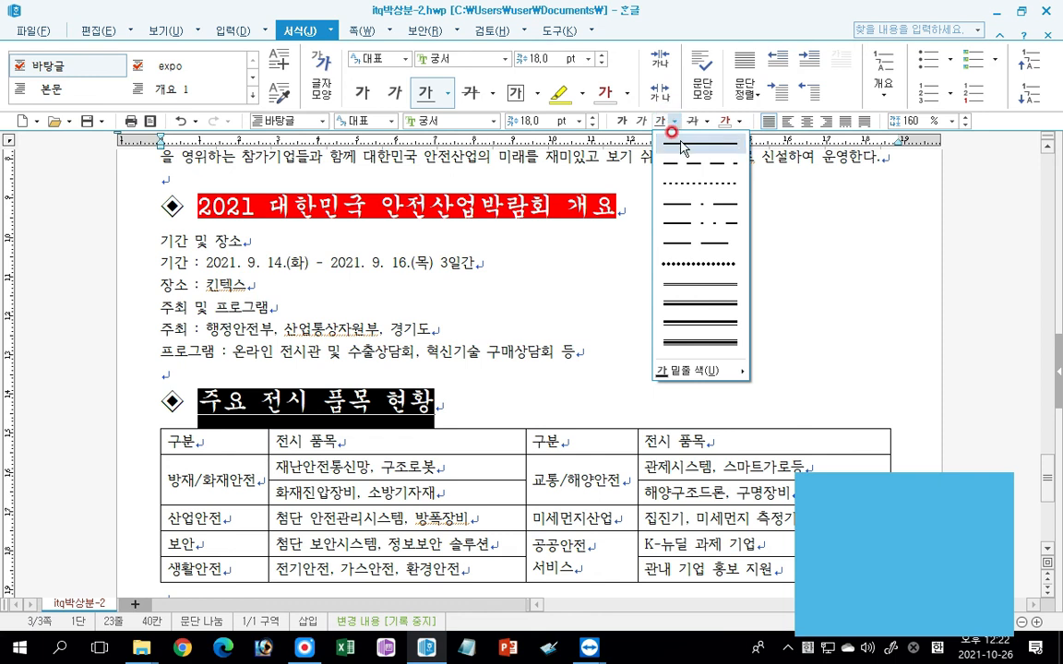
{"action": "left_click", "coordinate": [680, 144]}
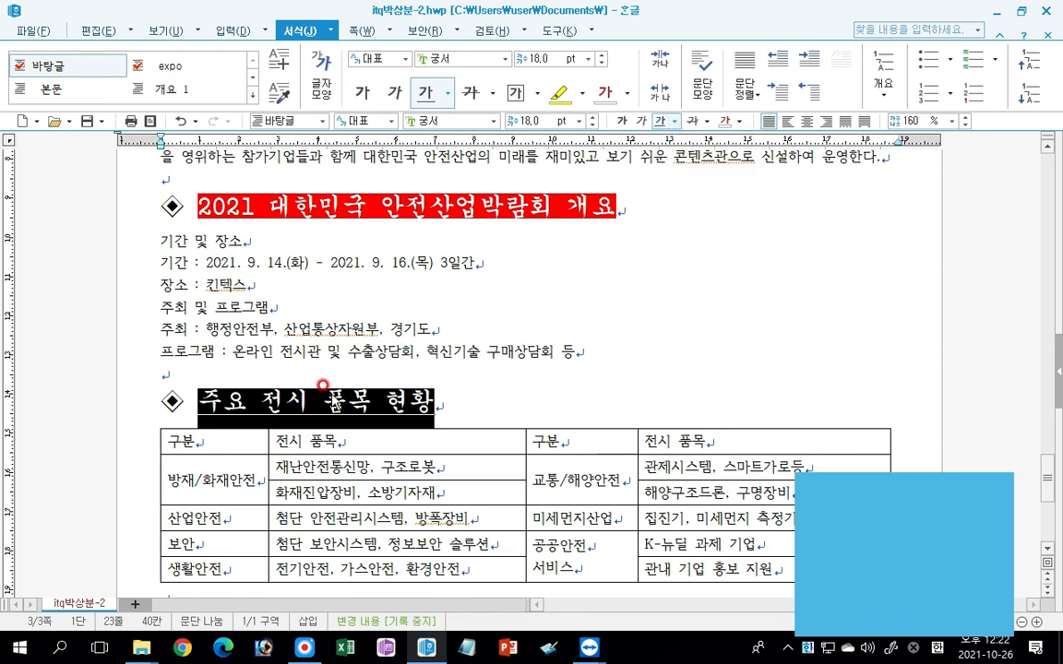
Add the hollow-circle 강조점 above the characters of "전시" in the heading "주요 전시 품목 현황".
{"action": "left_click", "coordinate": [265, 380]}
{"action": "left_click_drag", "start_coordinate": [261, 401], "coordinate": [297, 402]}
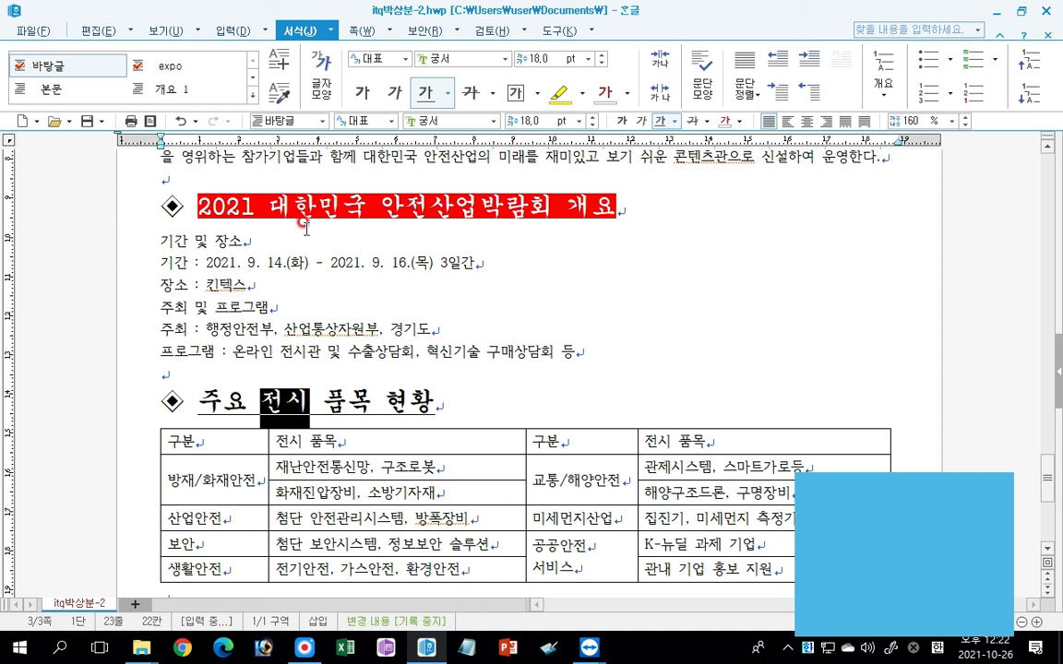
{"action": "left_click", "coordinate": [323, 84]}
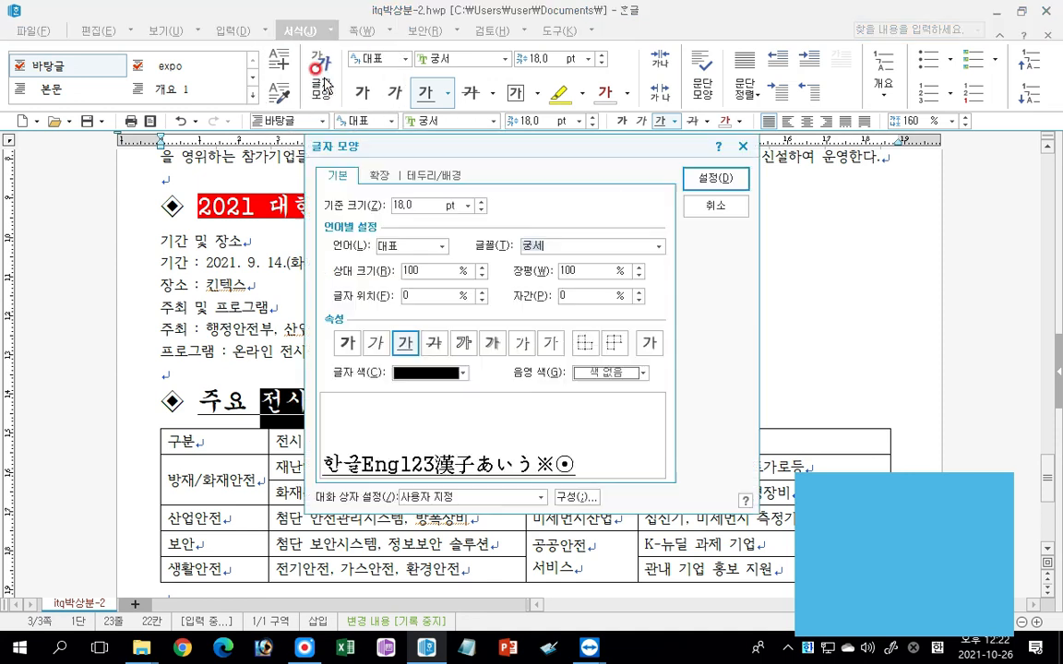
{"action": "left_click", "coordinate": [380, 175]}
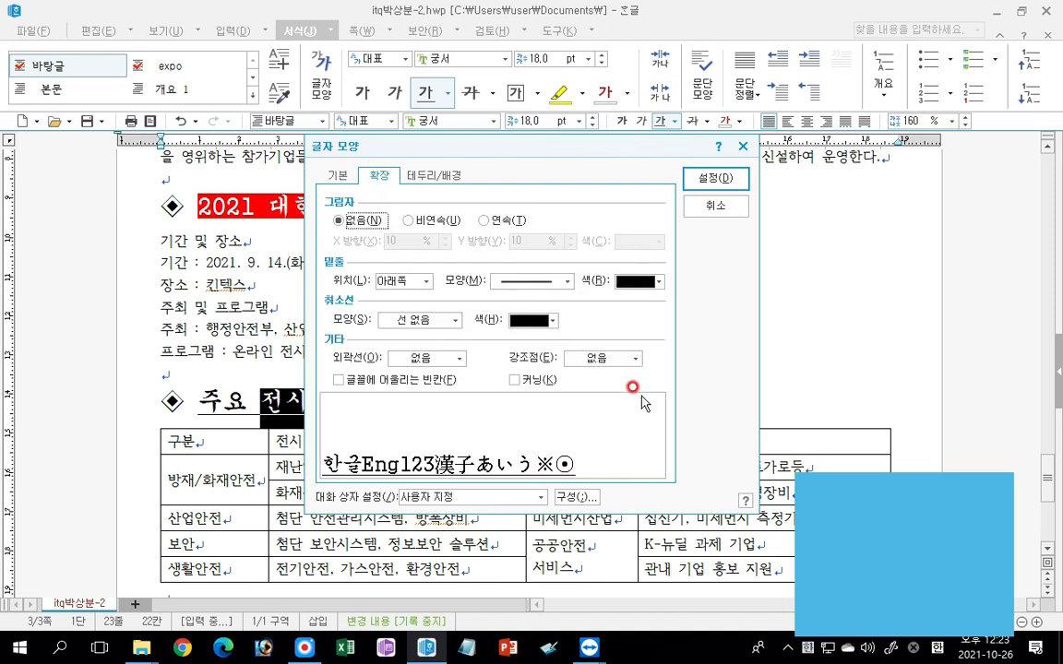
{"action": "left_click", "coordinate": [608, 359]}
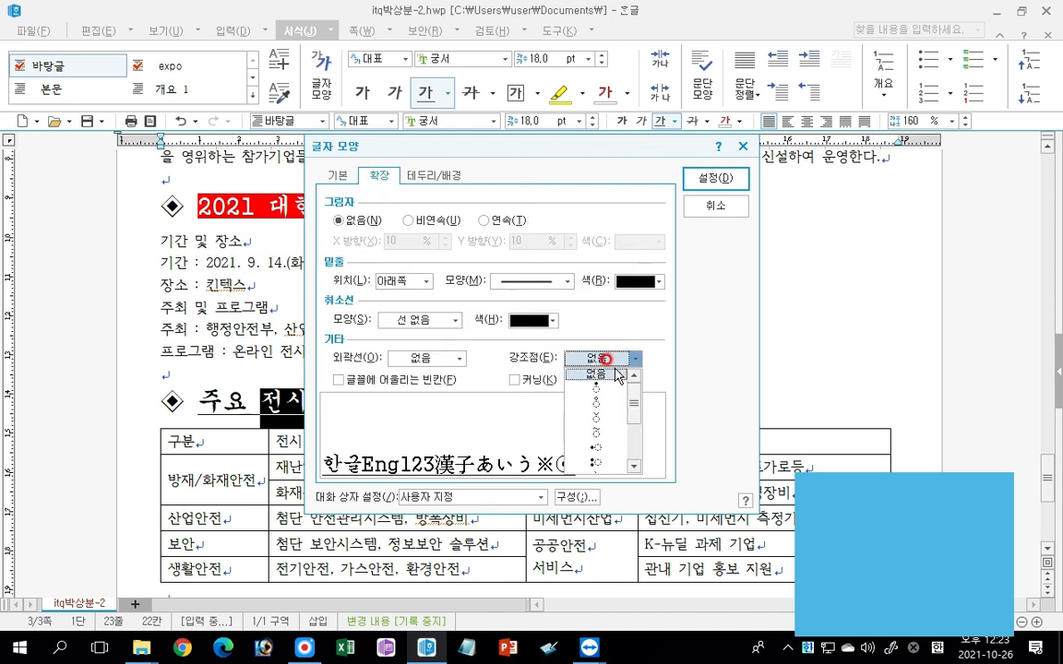
{"action": "left_click", "coordinate": [598, 389]}
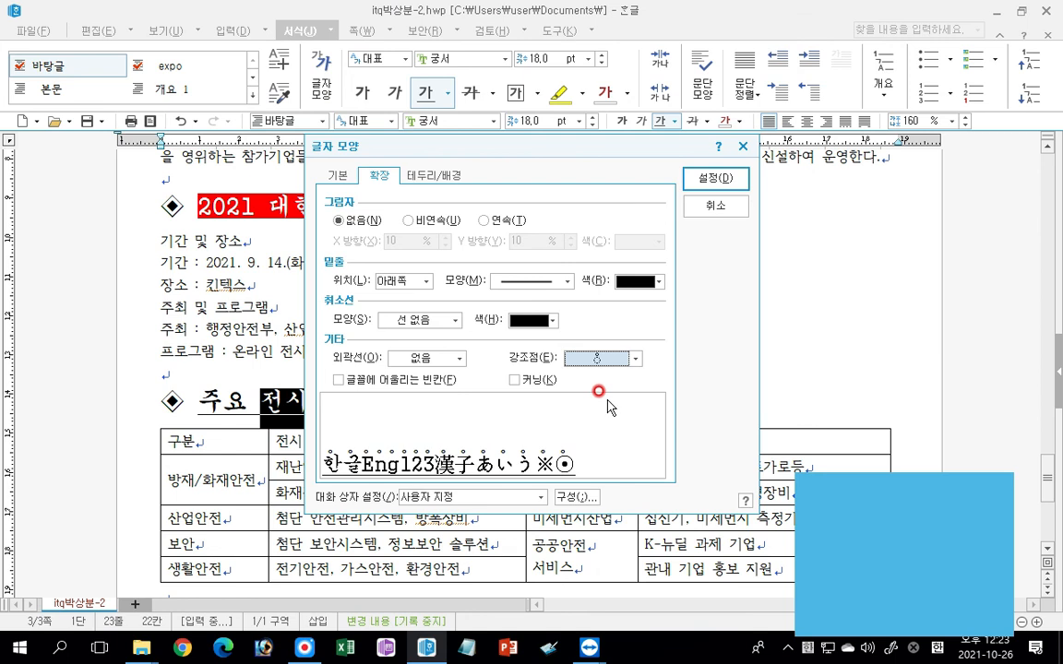
{"action": "key", "text": "ctrl"}
{"action": "key", "text": "ctrl"}
{"action": "key", "text": "ctrl"}
{"action": "key", "text": "ctrl"}
{"action": "left_click", "coordinate": [692, 174]}
Put the same hollow-circle 강조점 above the word "현황" in the heading above the table.
{"action": "left_click_drag", "start_coordinate": [386, 402], "coordinate": [422, 398]}
{"action": "left_click", "coordinate": [322, 72]}
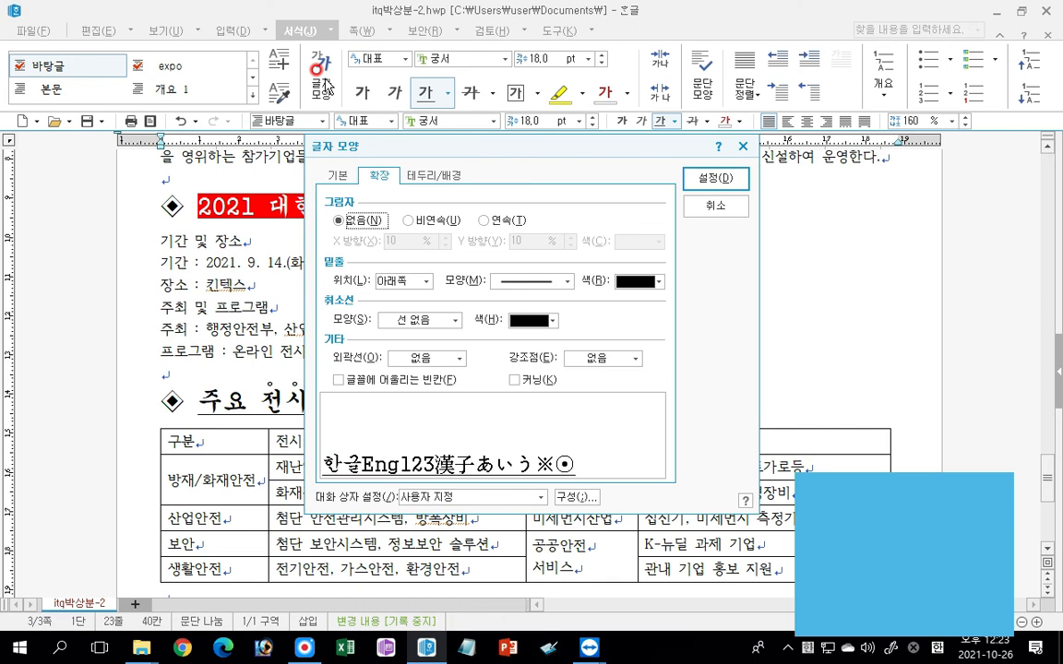
{"action": "left_click", "coordinate": [614, 357]}
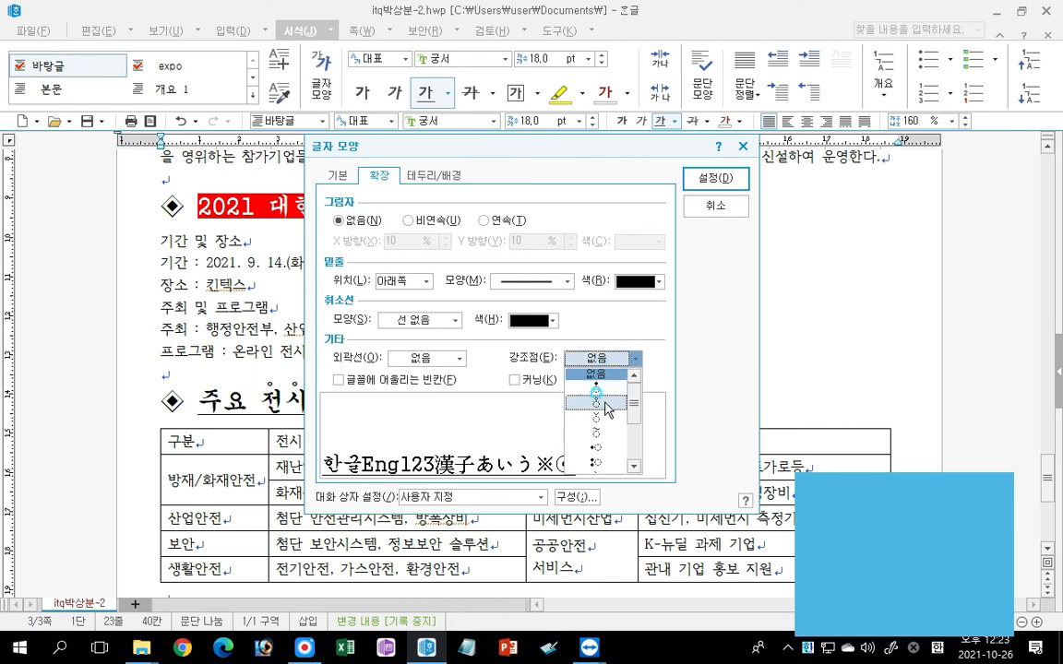
{"action": "left_click", "coordinate": [605, 406]}
{"action": "left_click", "coordinate": [738, 178]}
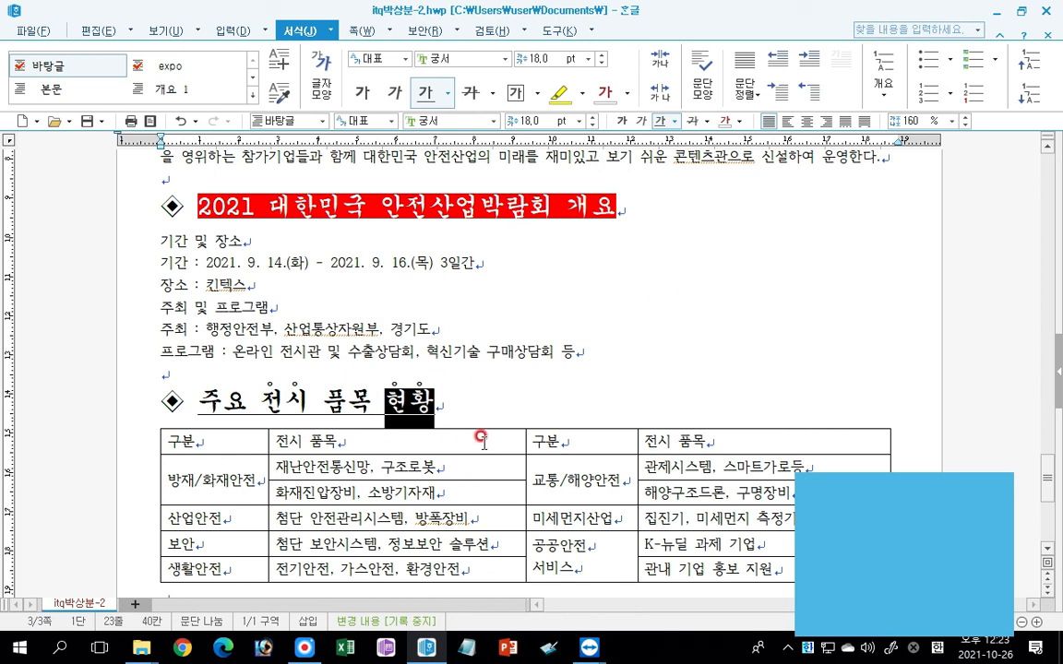
Set the line spacing of the six lines from "기간 및 장소" through "프로그램" to 180 %.
{"action": "left_click", "coordinate": [97, 245]}
{"action": "left_click_drag", "start_coordinate": [97, 250], "coordinate": [93, 347]}
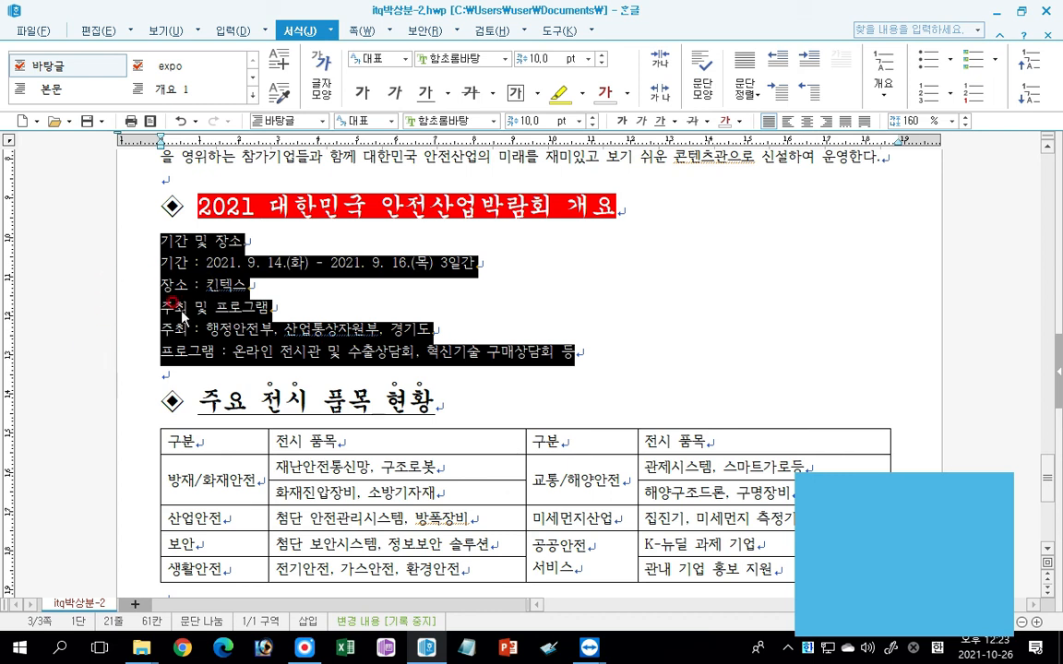
{"action": "left_click", "coordinate": [951, 121]}
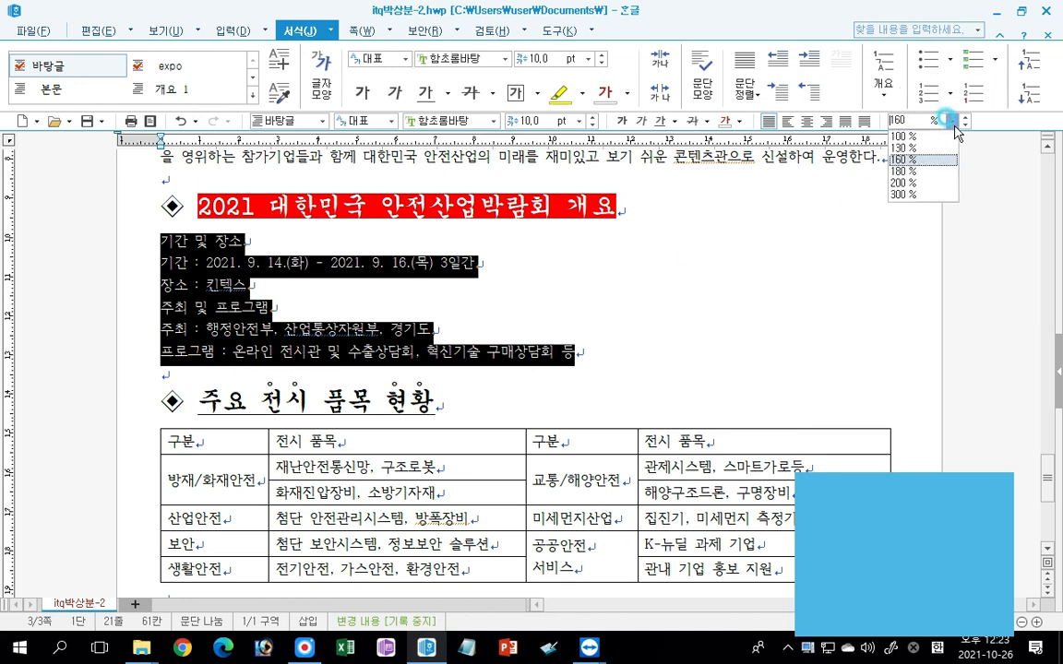
{"action": "left_click", "coordinate": [923, 172]}
{"action": "left_click", "coordinate": [923, 173]}
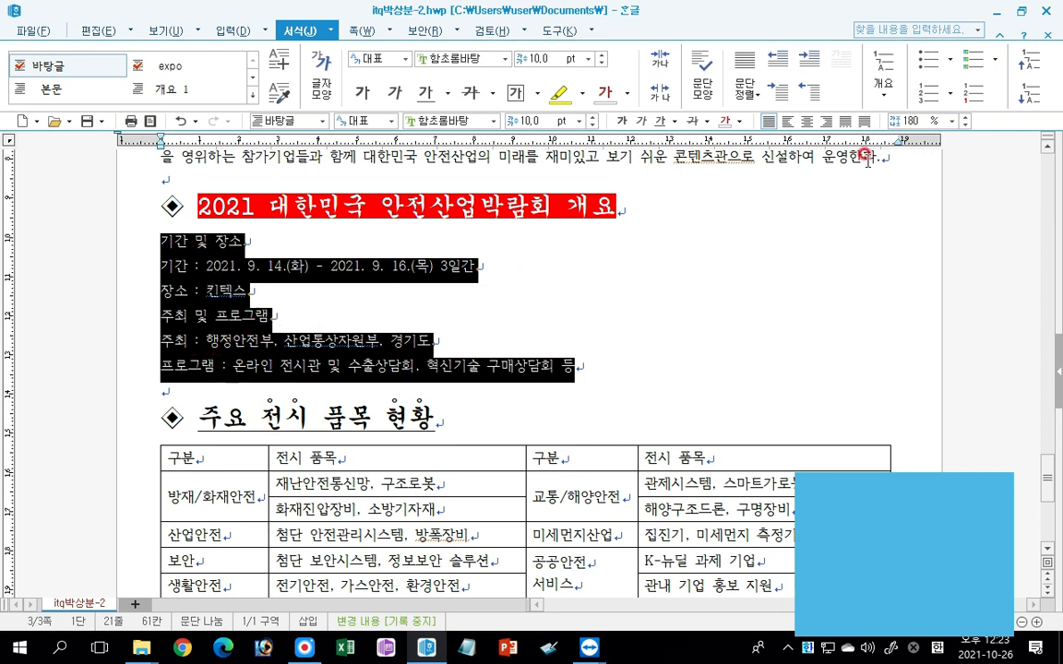
Customise the A. 1. 가. (a) paragraph numbering for the six selected lines, giving level 1 a 20 pt 너비 조정 and 오른쪽 alignment.
{"action": "left_click", "coordinate": [951, 94]}
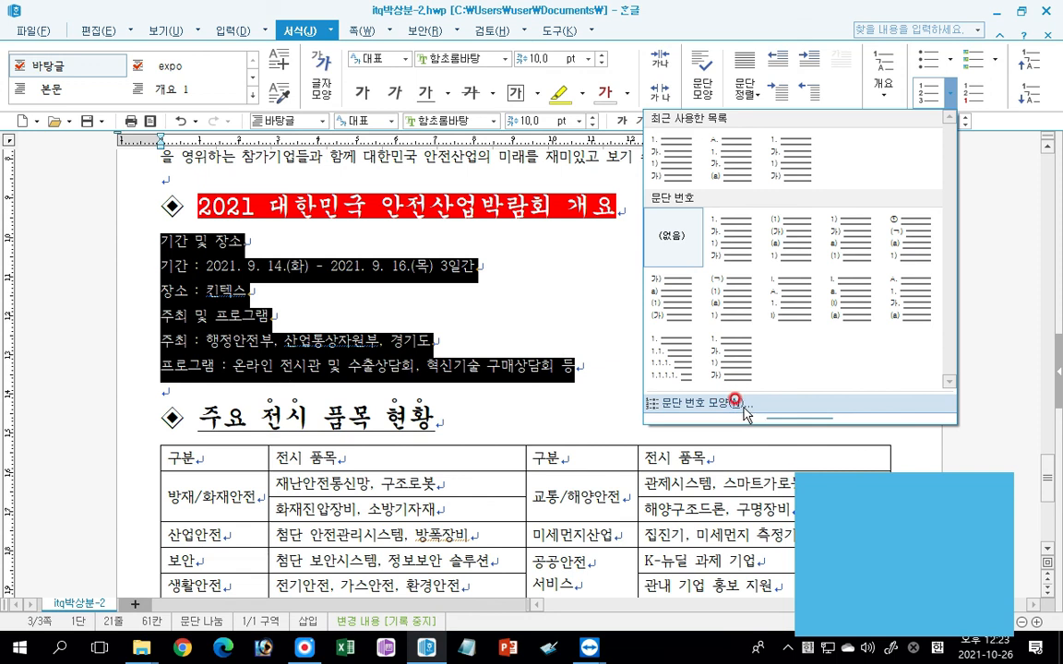
{"action": "left_click", "coordinate": [743, 407]}
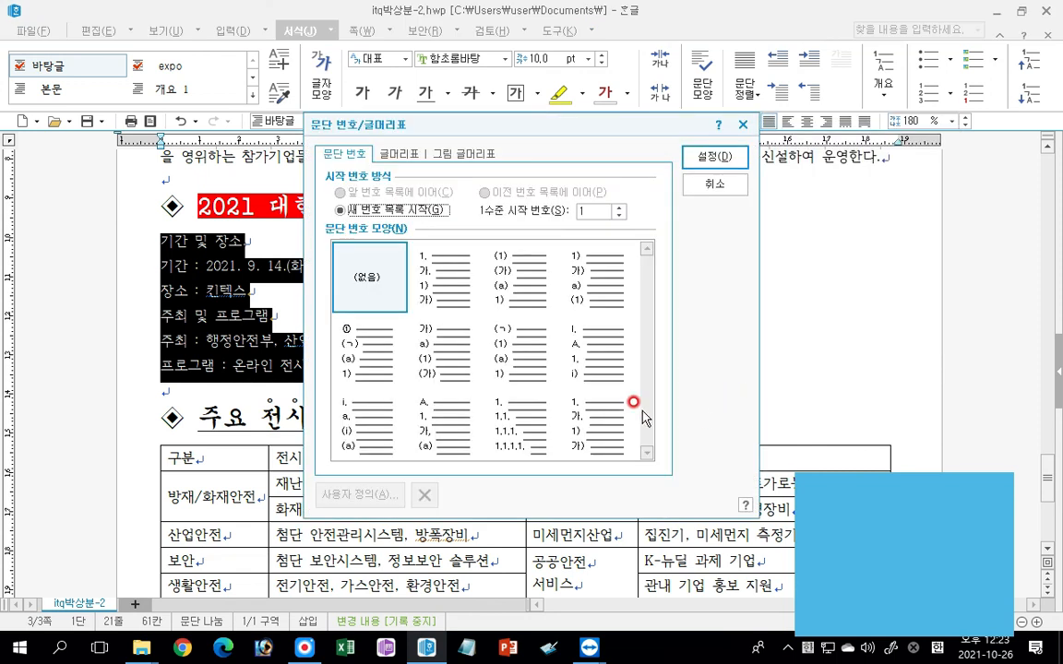
{"action": "left_click_drag", "start_coordinate": [532, 148], "coordinate": [747, 97]}
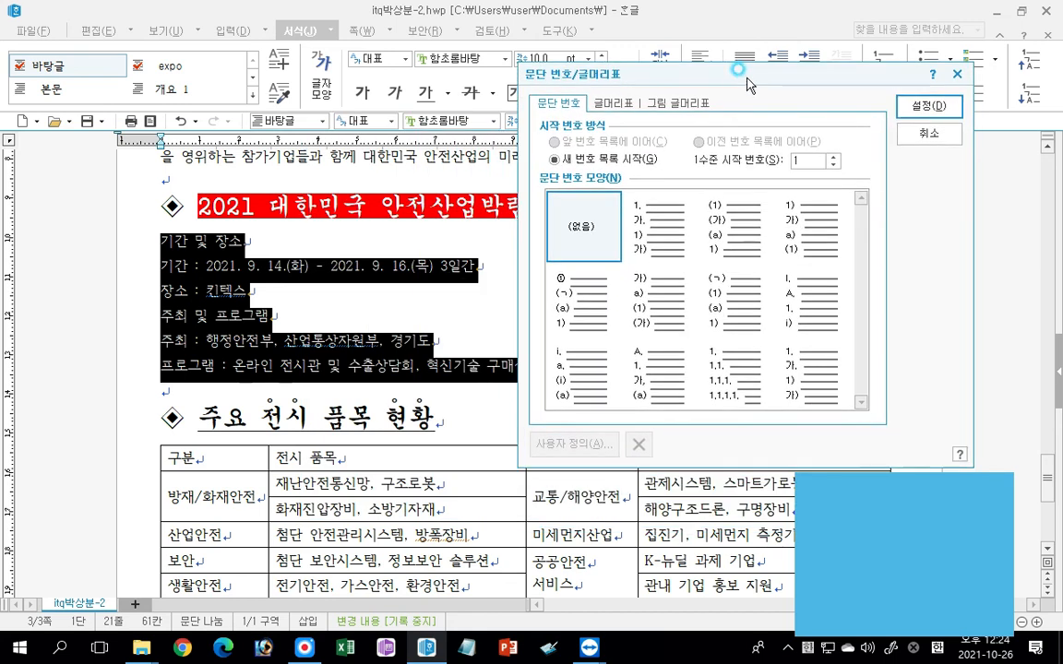
{"action": "left_click", "coordinate": [633, 217]}
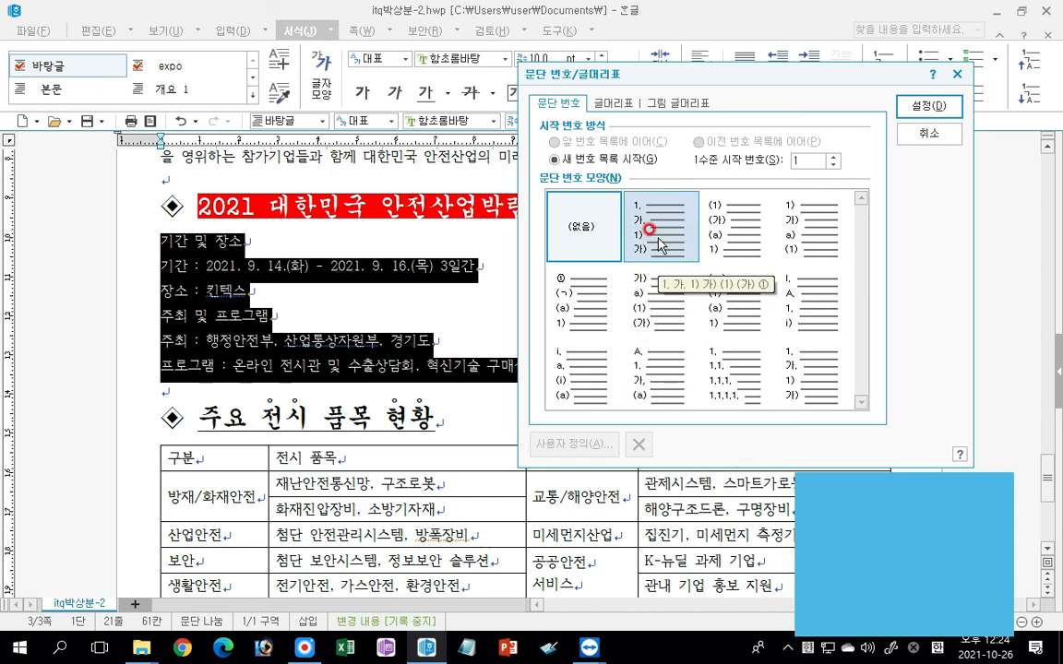
{"action": "left_click", "coordinate": [643, 370]}
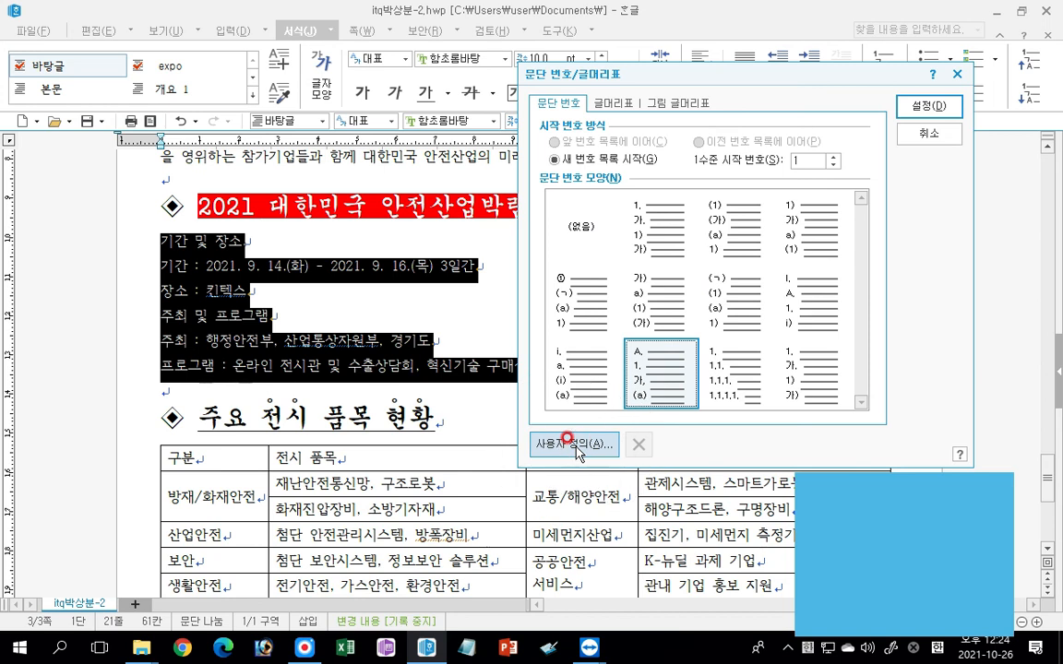
{"action": "left_click", "coordinate": [578, 451]}
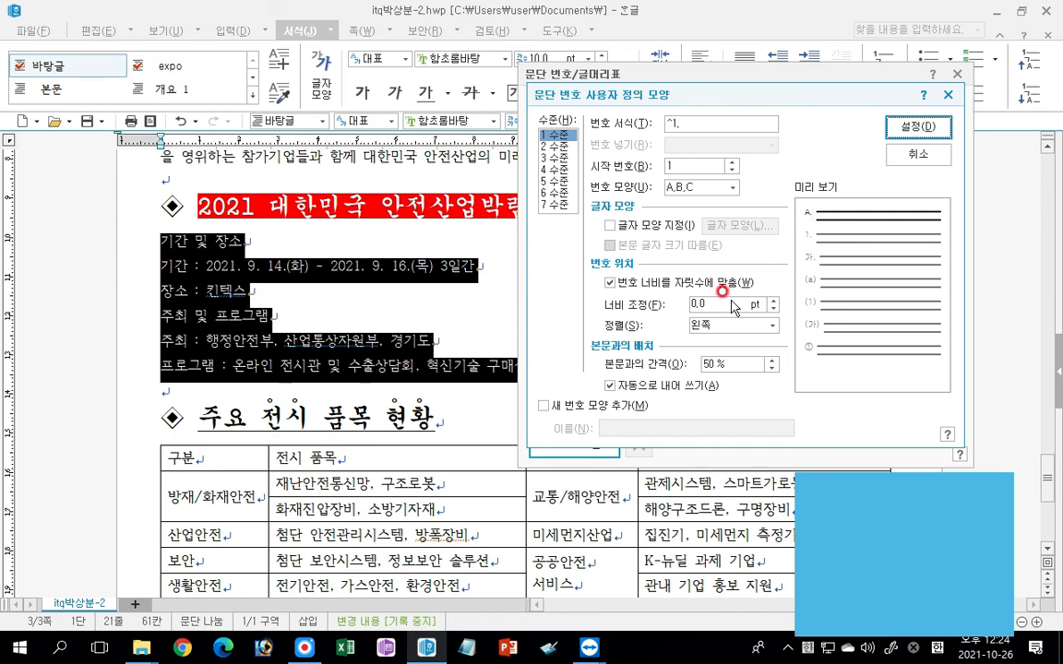
{"action": "left_click", "coordinate": [657, 304]}
{"action": "type", "text": "20"}
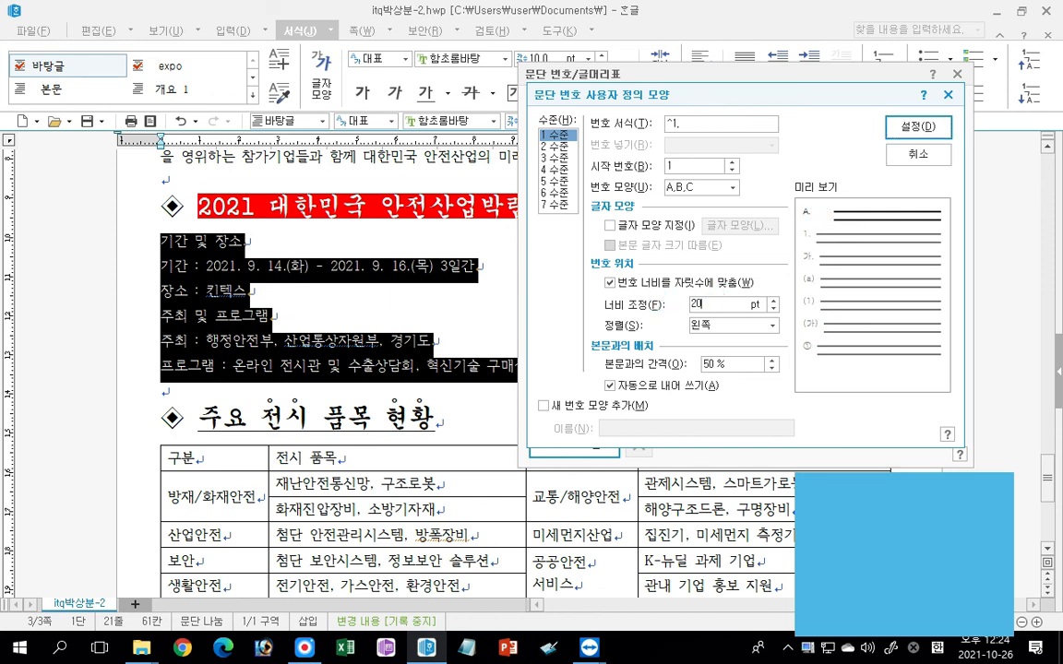
{"action": "left_click", "coordinate": [727, 326]}
{"action": "left_click", "coordinate": [709, 363]}
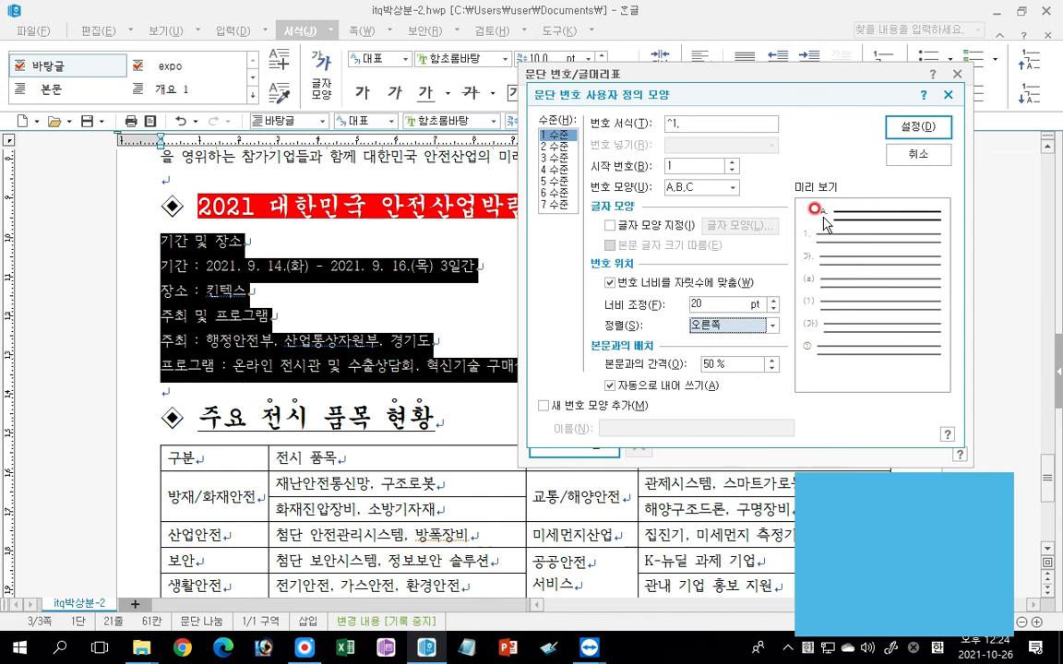
Set level 2 to the ⓐ,ⓑ,ⓒ shape without a period, 30 pt 너비 조정 and 오른쪽 alignment, and apply the numbering.
{"action": "left_click", "coordinate": [558, 146]}
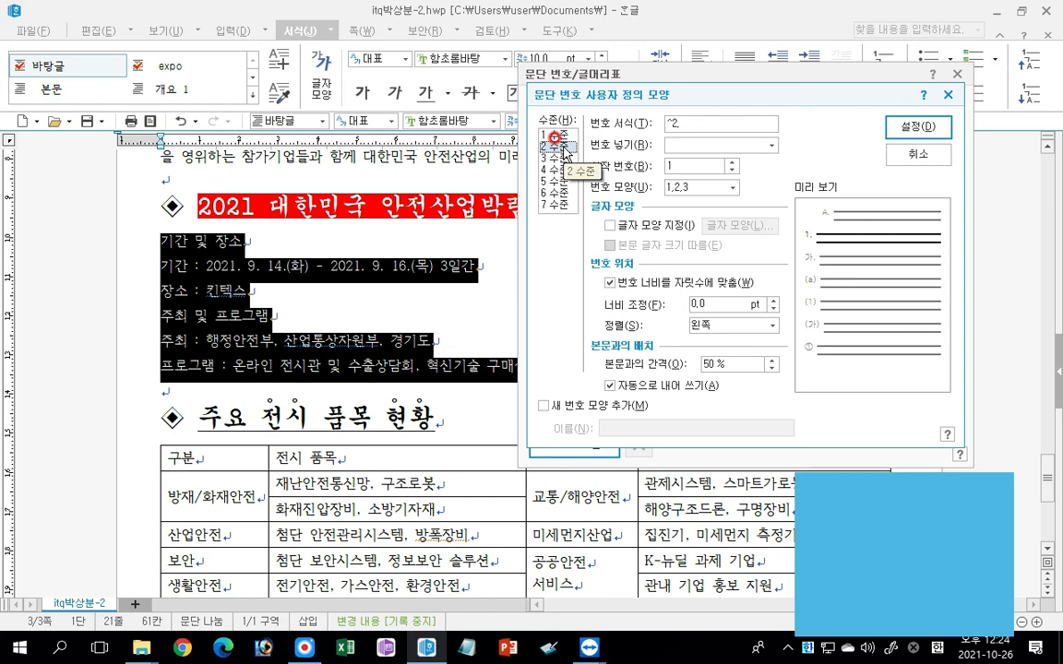
{"action": "left_click", "coordinate": [713, 189]}
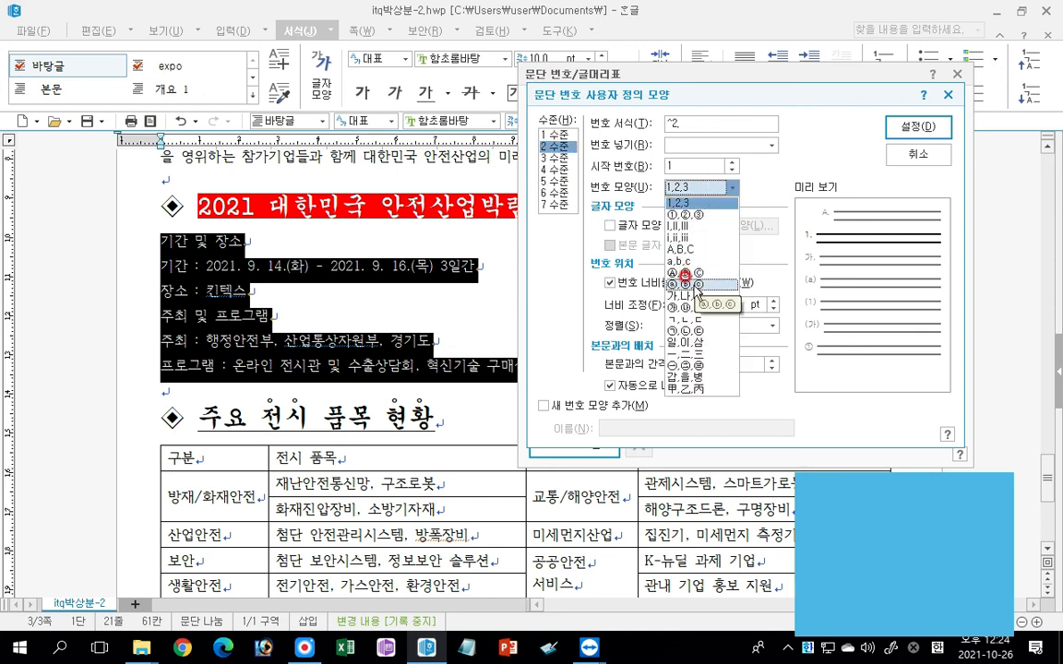
{"action": "left_click", "coordinate": [699, 288]}
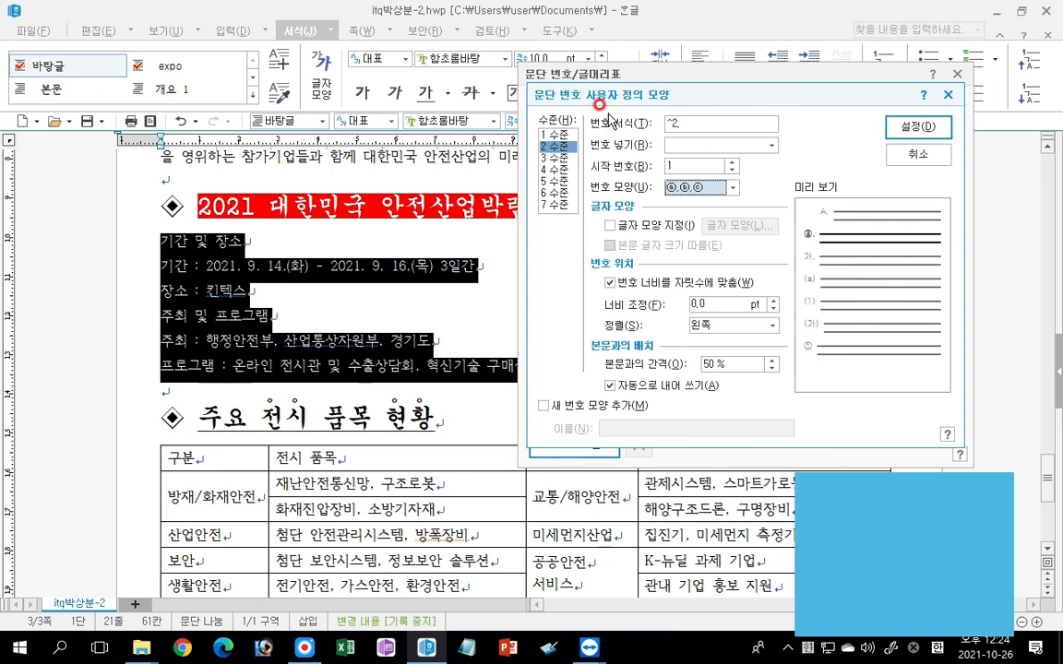
{"action": "left_click", "coordinate": [711, 125]}
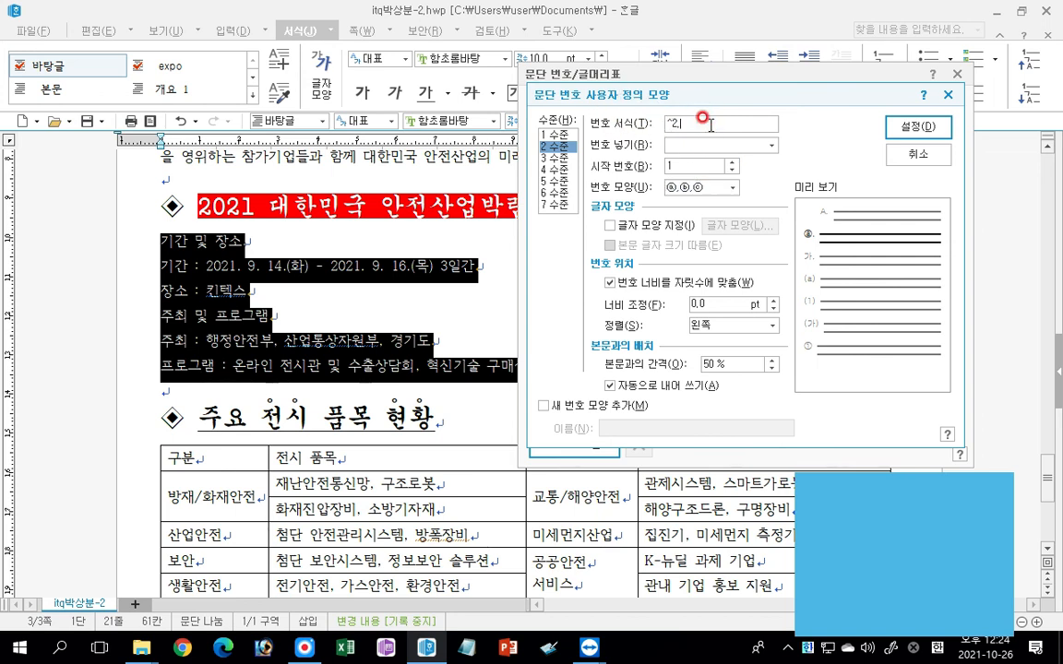
{"action": "key", "text": "BackSpace"}
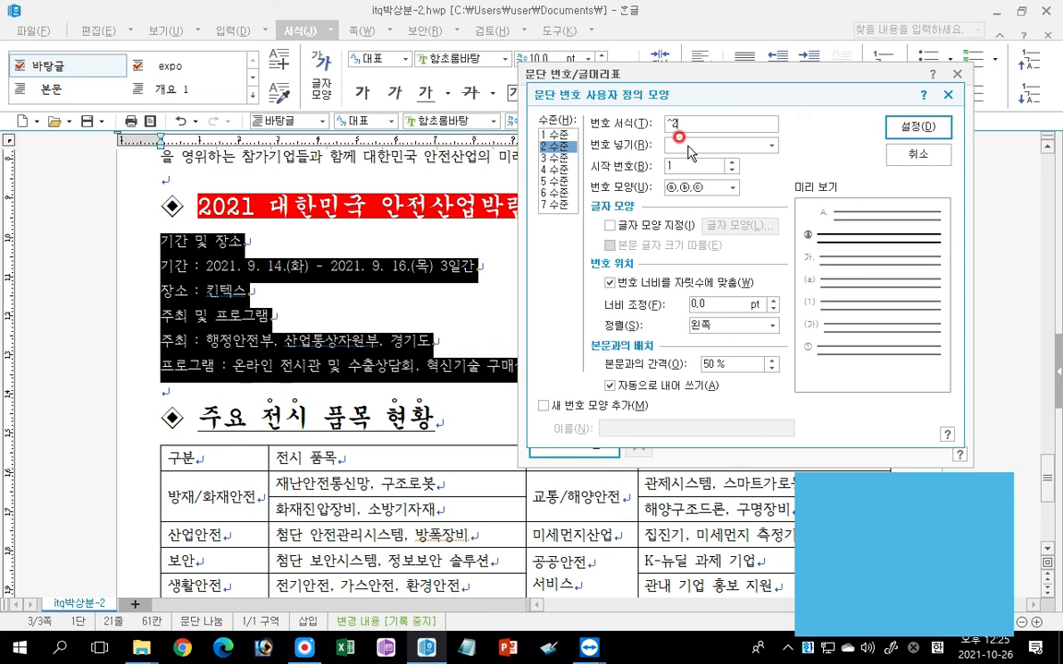
{"action": "type", "text": "30"}
{"action": "left_click", "coordinate": [734, 325]}
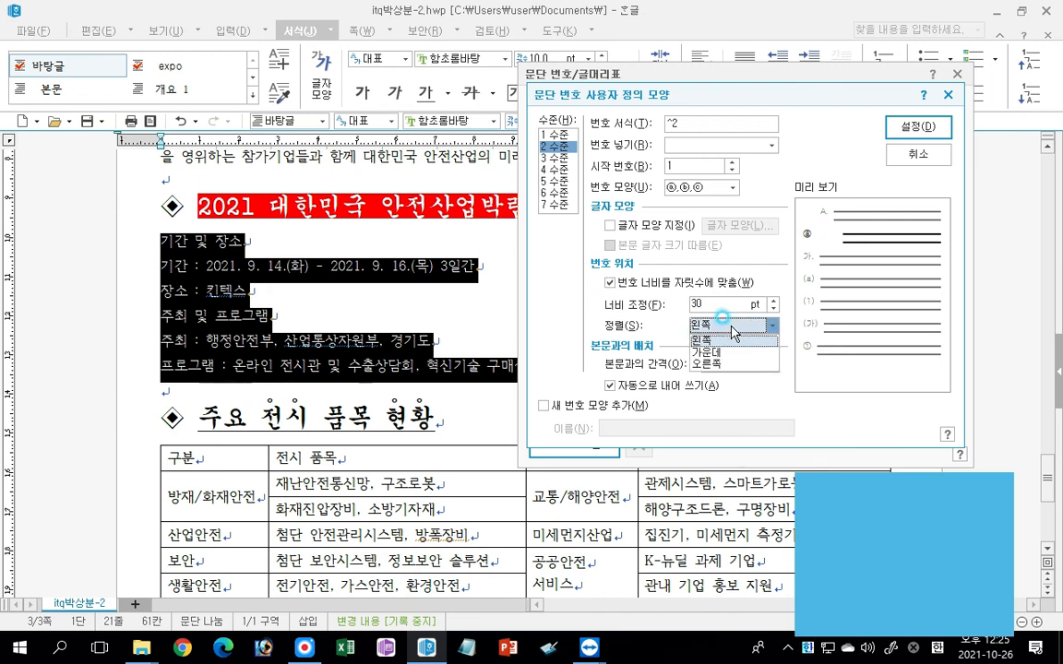
{"action": "left_click", "coordinate": [722, 360]}
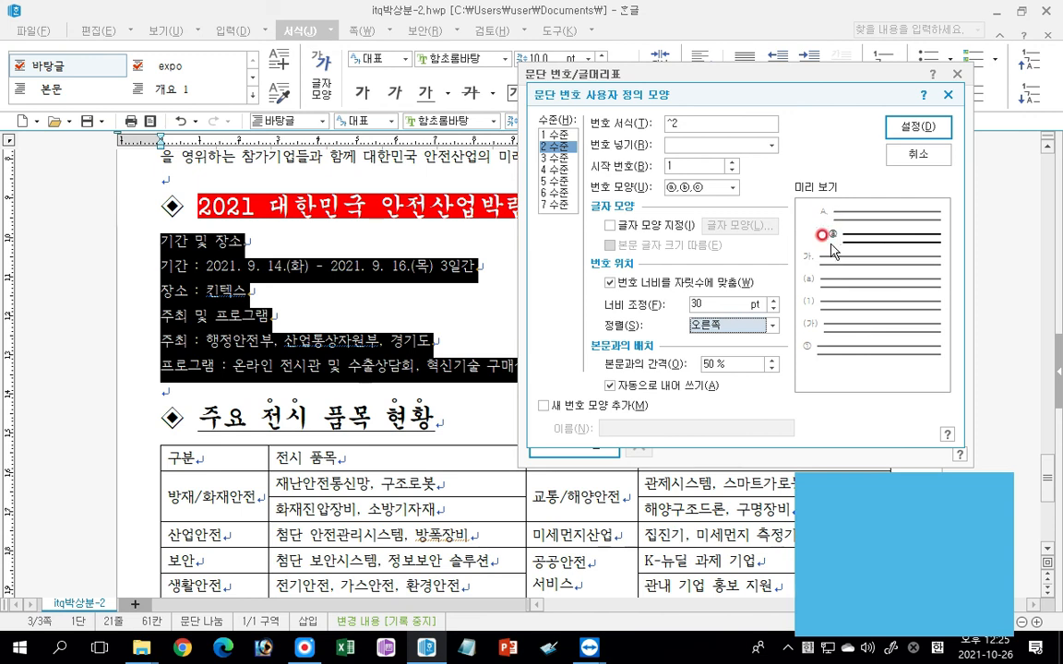
{"action": "left_click", "coordinate": [919, 126]}
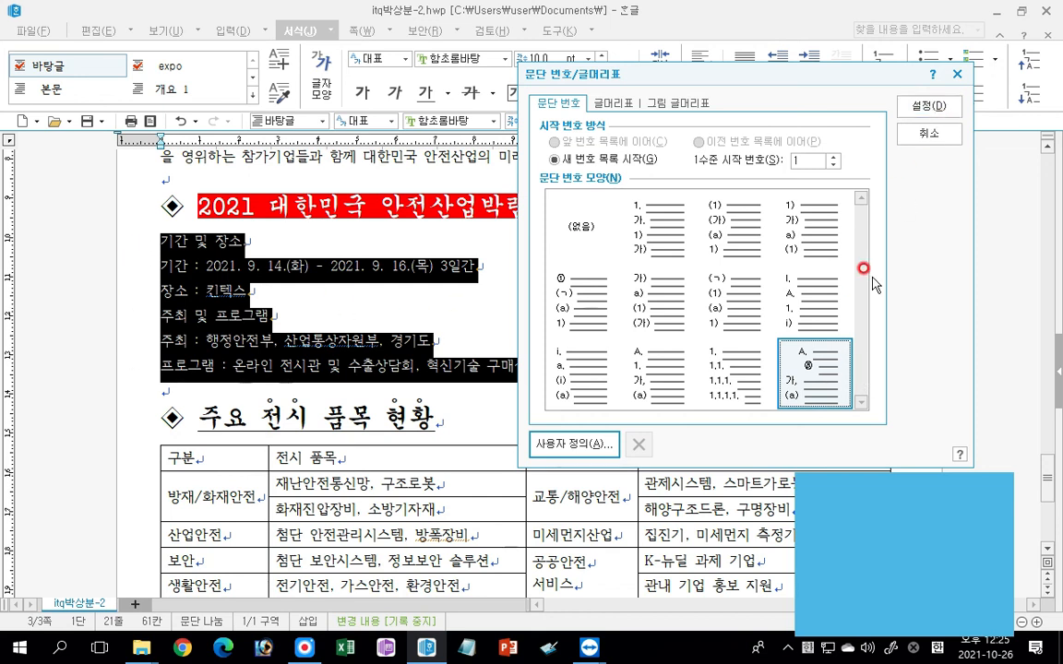
{"action": "left_click", "coordinate": [926, 105]}
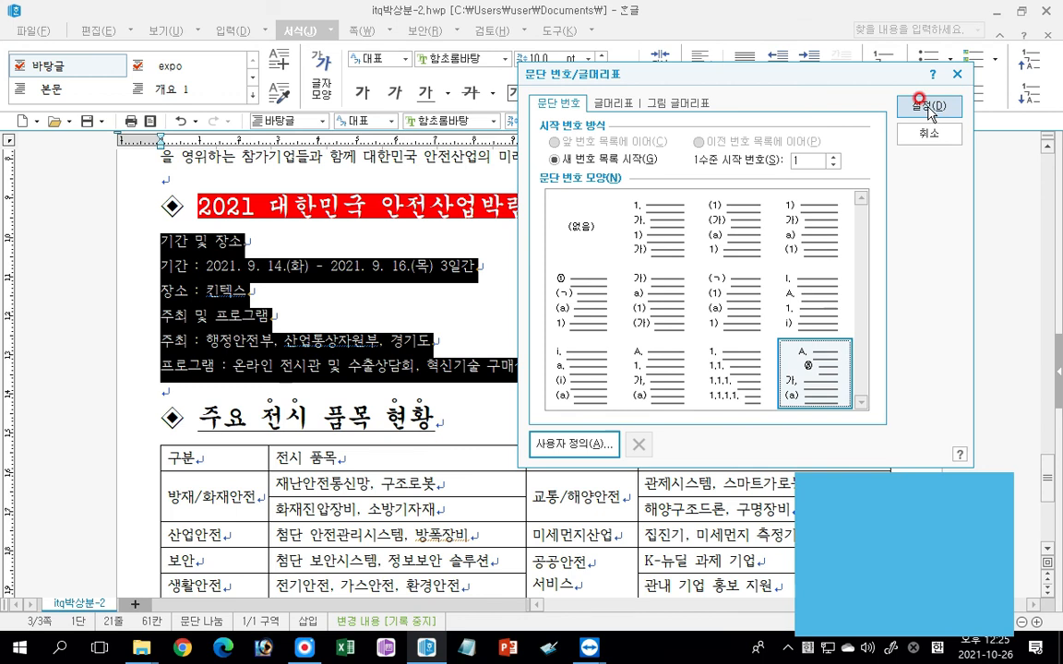
{"action": "left_click", "coordinate": [929, 109]}
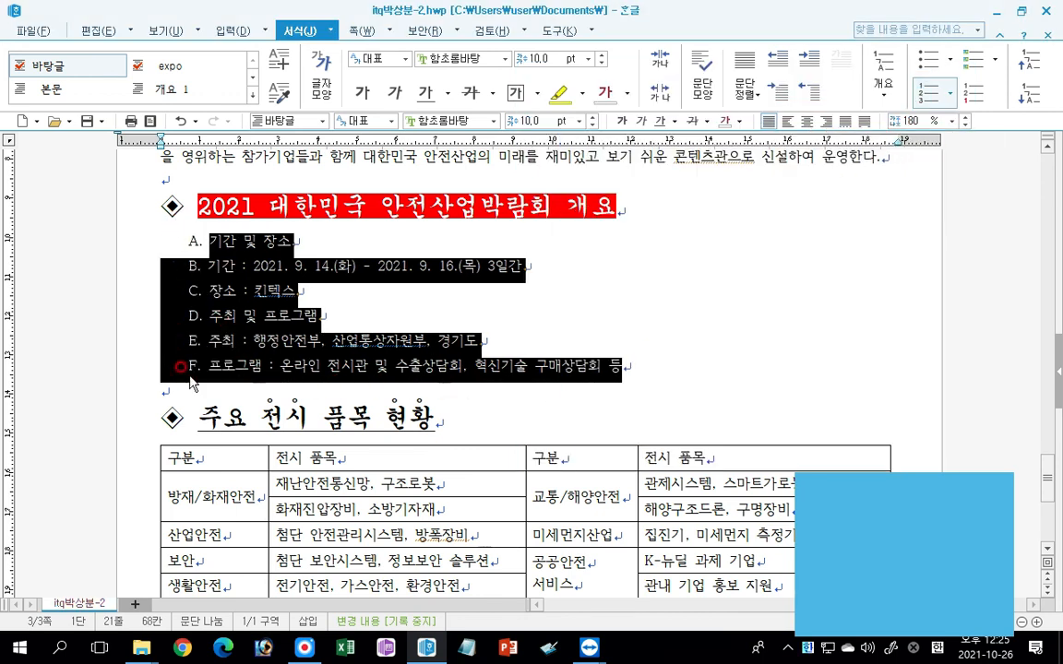
Lower the 기간 and 장소 lines and the 주최 and 프로그램 lines by one numbering level.
{"action": "left_click_drag", "start_coordinate": [123, 268], "coordinate": [117, 291]}
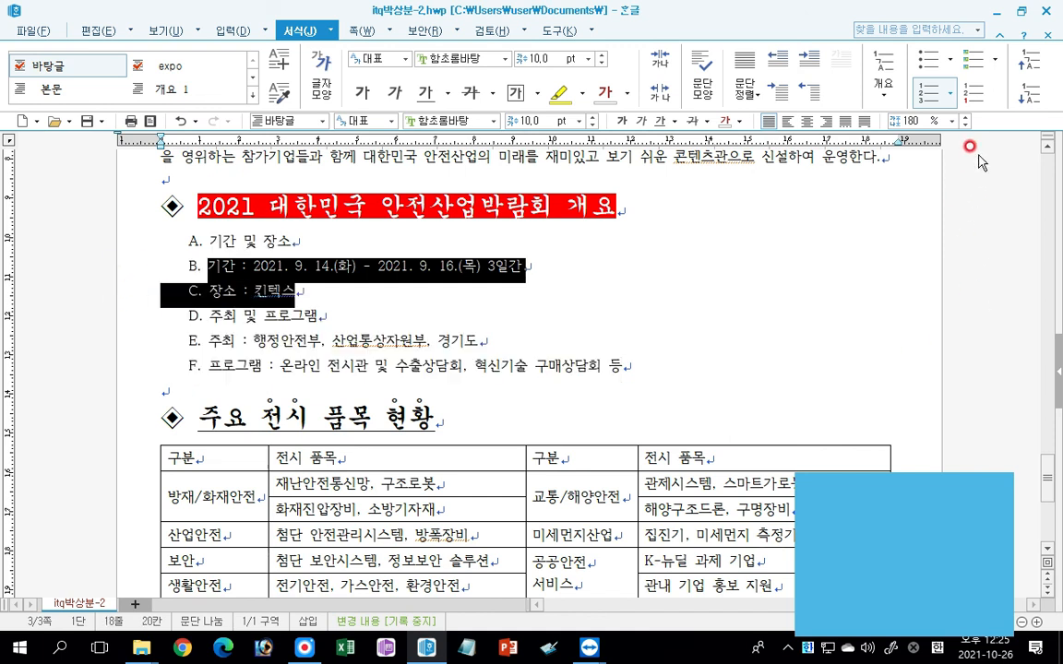
{"action": "left_click", "coordinate": [1029, 96]}
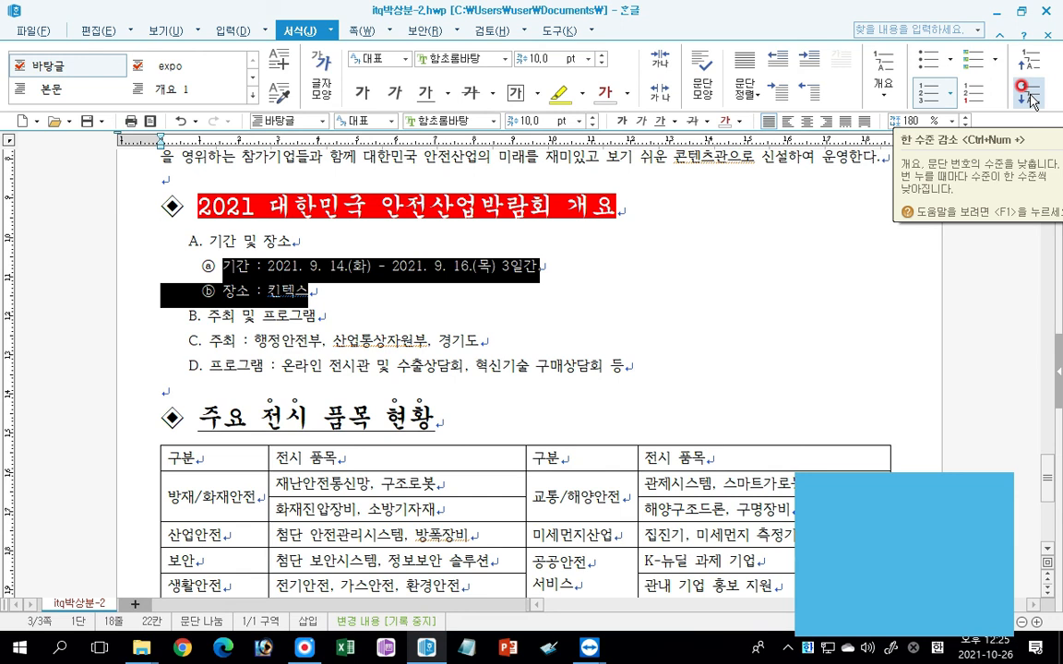
{"action": "left_click_drag", "start_coordinate": [116, 343], "coordinate": [134, 374]}
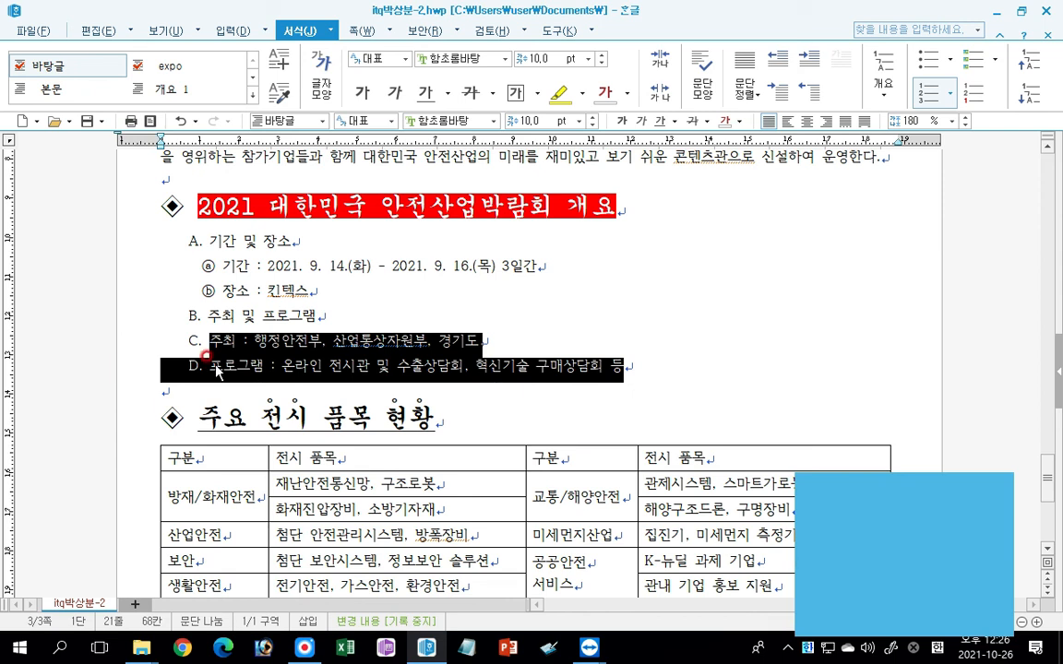
{"action": "left_click", "coordinate": [1026, 96]}
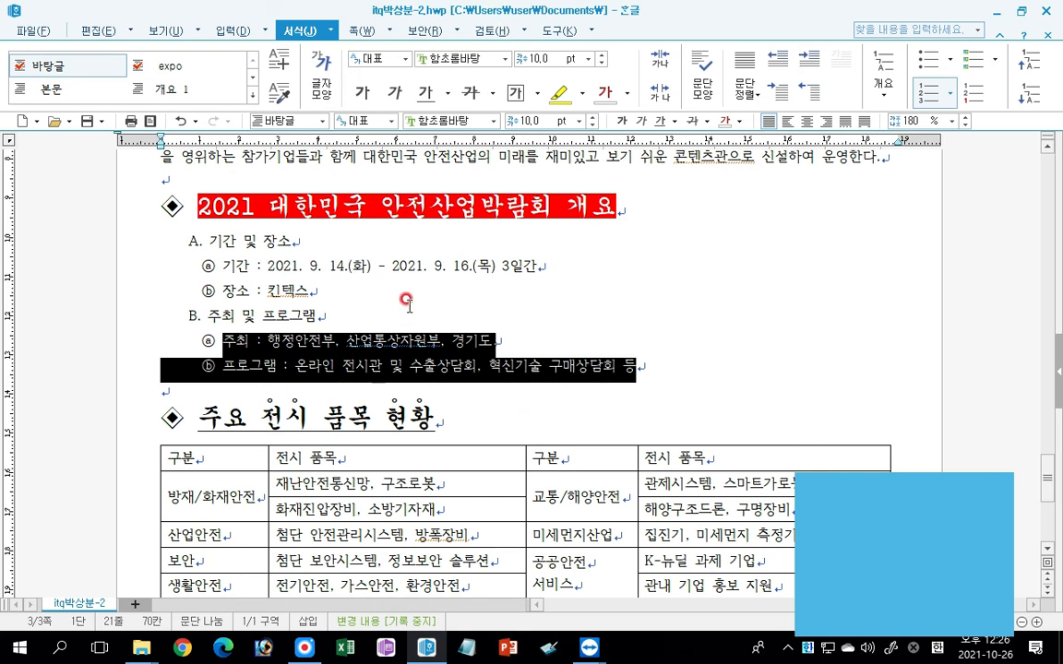
Set all text in the table under "주요 전시 품목 현황" to the 굴림 font and centre it.
{"action": "scroll", "coordinate": [369, 277], "scroll_direction": "down", "scroll_amount": 3}
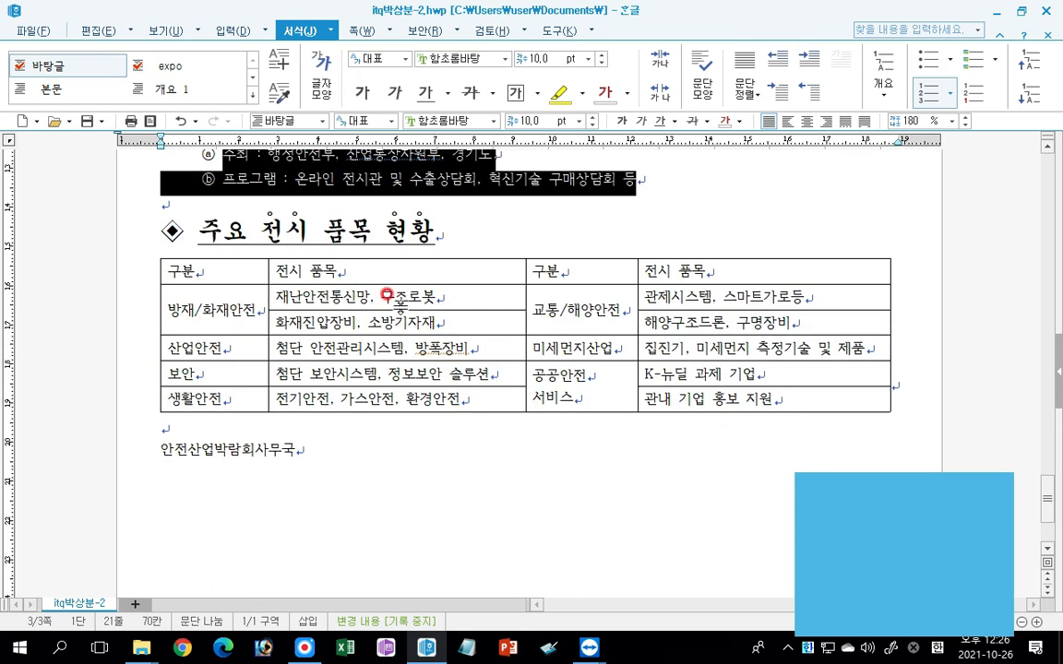
{"action": "left_click_drag", "start_coordinate": [189, 270], "coordinate": [766, 399]}
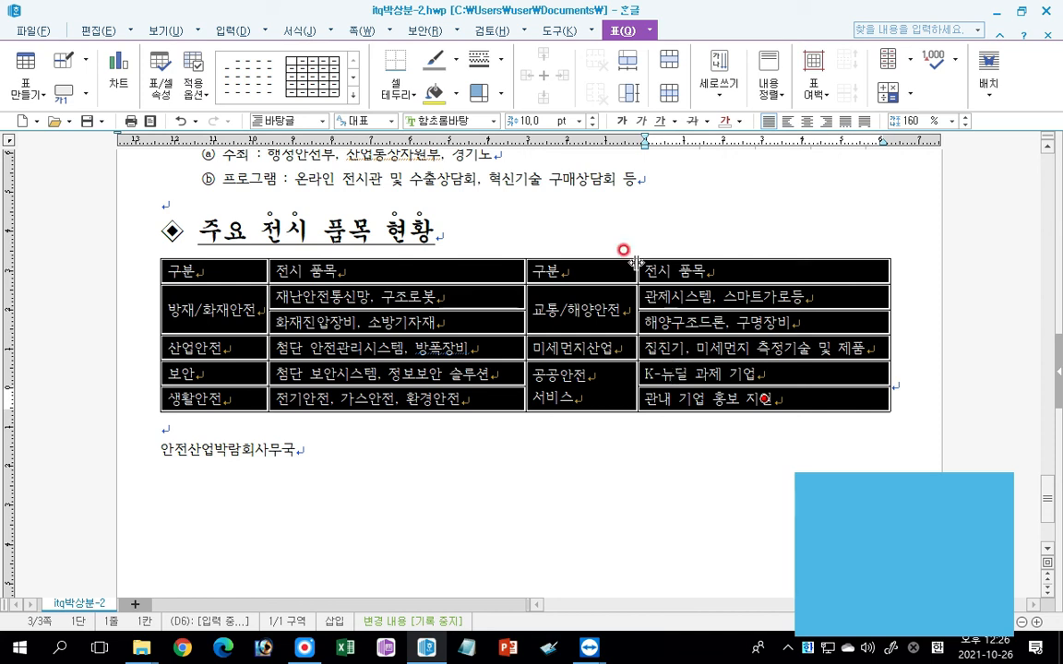
{"action": "left_click", "coordinate": [494, 121]}
{"action": "left_click_drag", "start_coordinate": [598, 247], "coordinate": [593, 162]}
{"action": "left_click", "coordinate": [451, 161]}
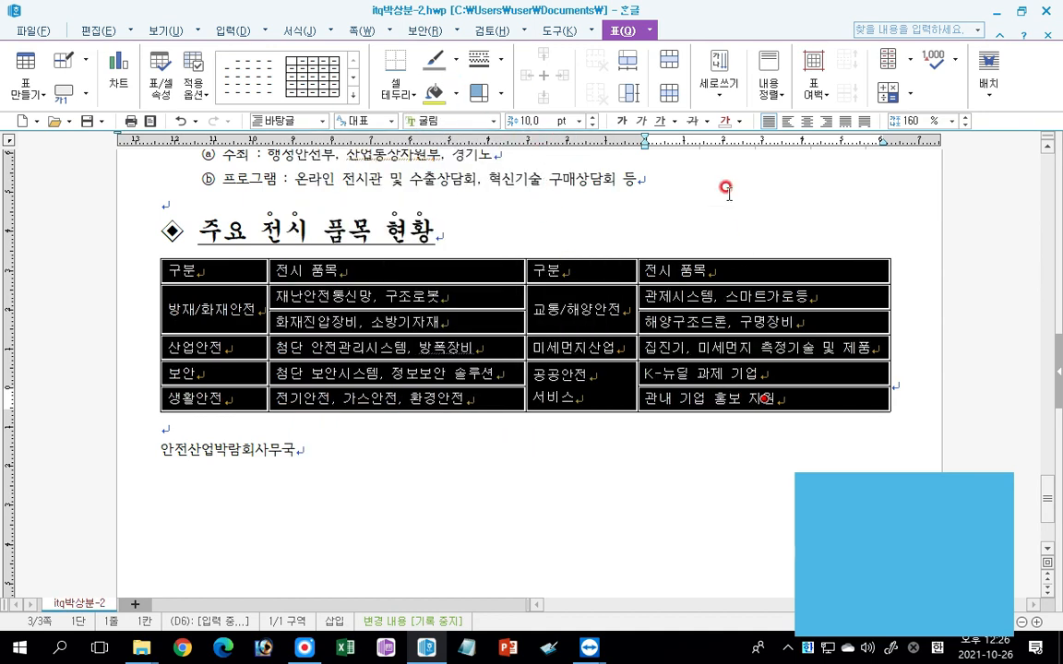
{"action": "left_click", "coordinate": [806, 121]}
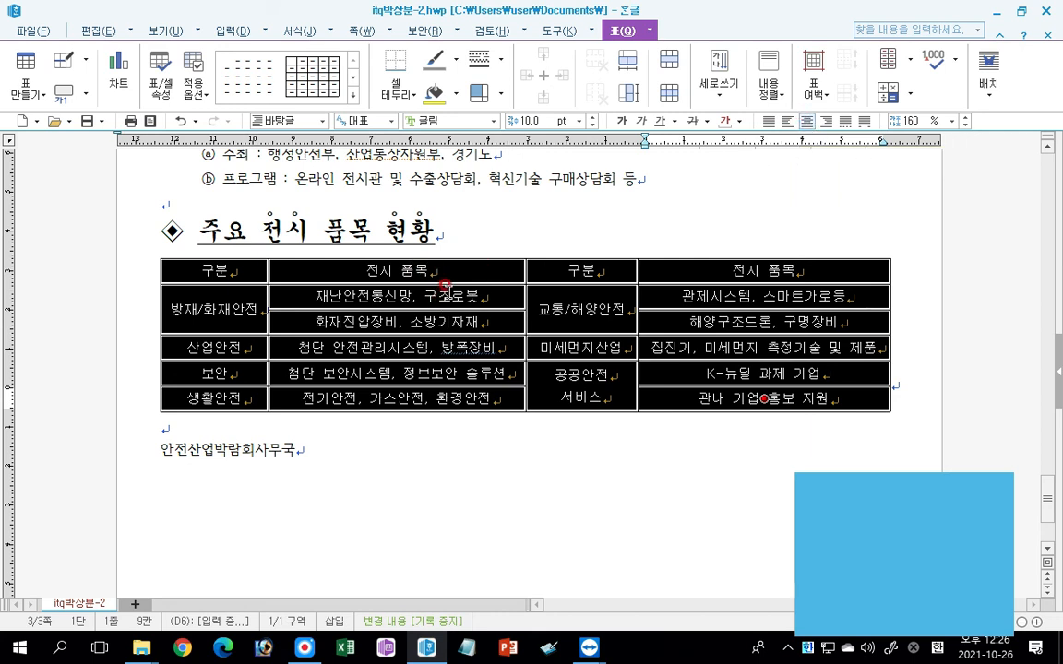
Remove the table's left and right outer borders by applying the 선 없음 line style to them.
{"action": "left_click", "coordinate": [487, 58]}
{"action": "left_click", "coordinate": [496, 83]}
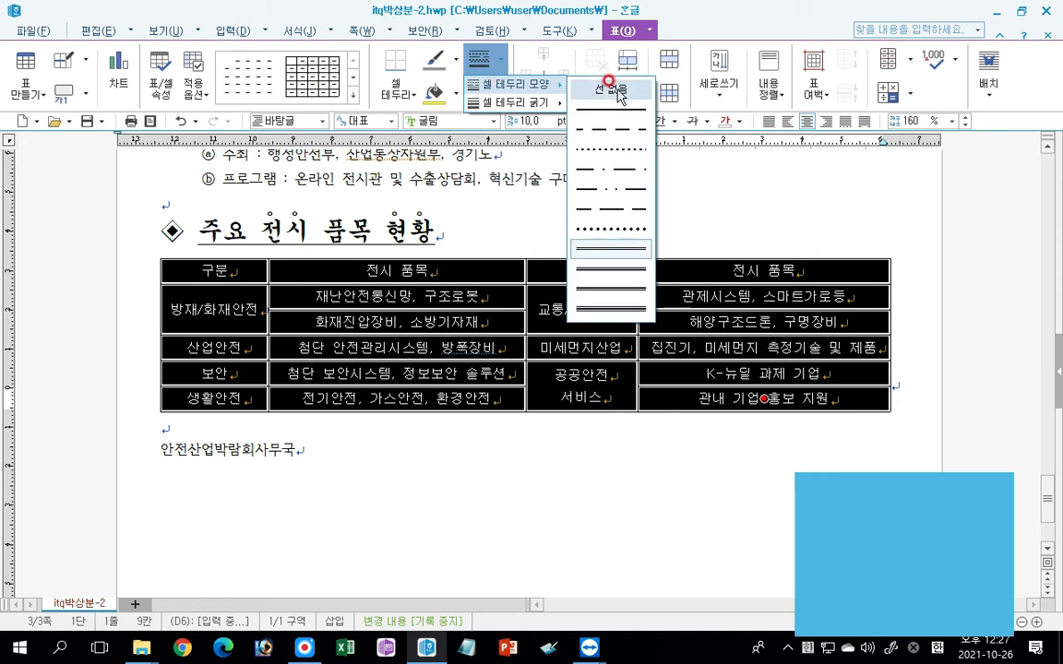
{"action": "left_click", "coordinate": [609, 88]}
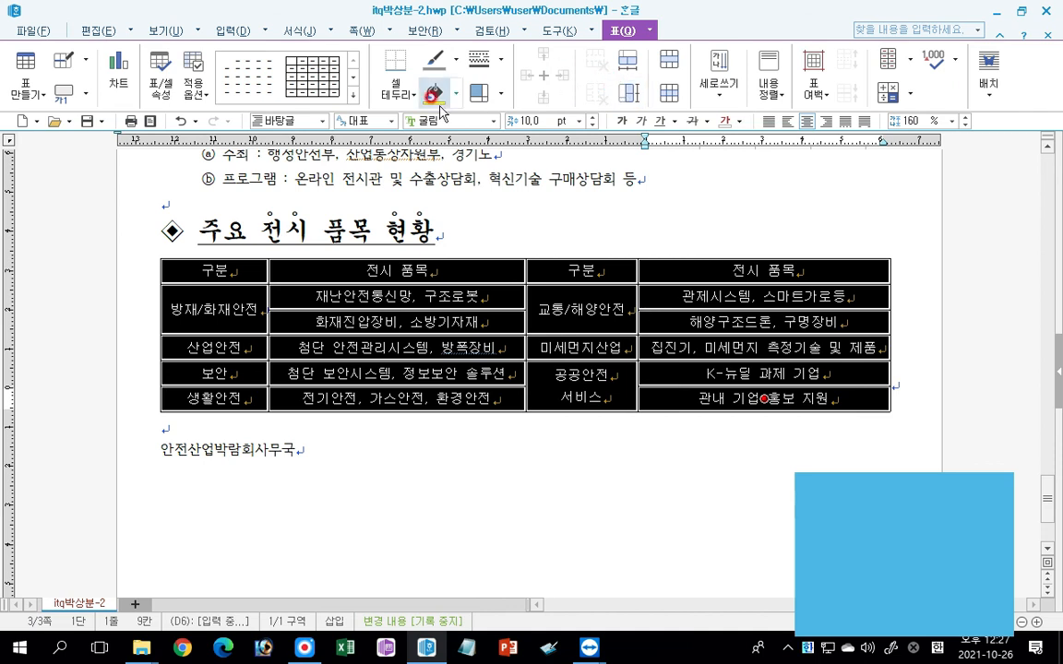
{"action": "left_click", "coordinate": [395, 92]}
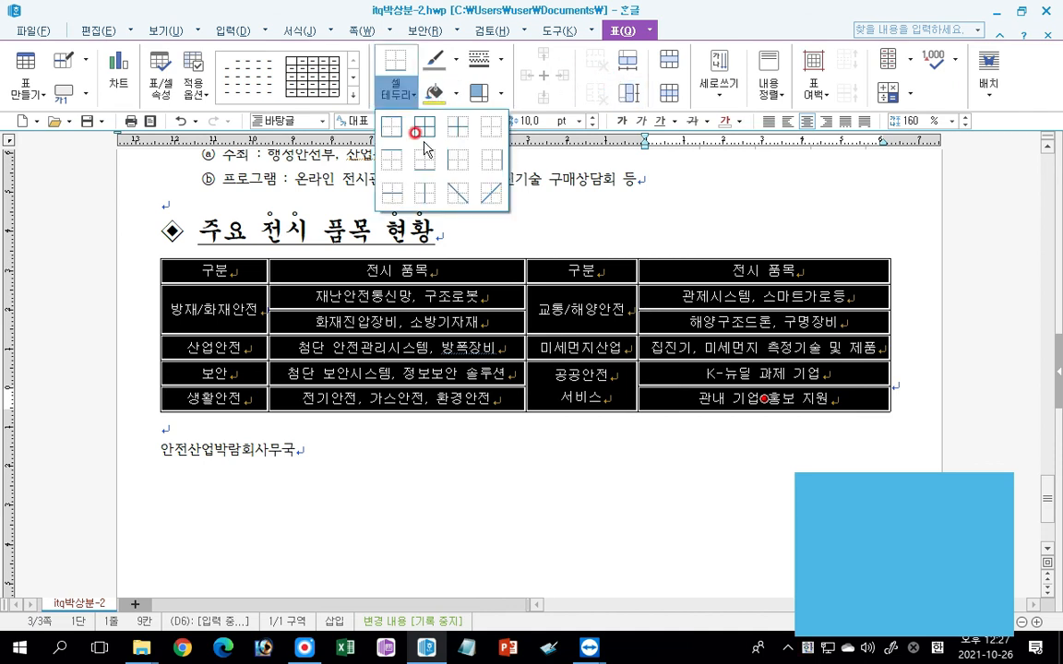
{"action": "left_click", "coordinate": [452, 165]}
{"action": "left_click", "coordinate": [396, 89]}
{"action": "left_click", "coordinate": [498, 162]}
{"action": "left_click", "coordinate": [490, 154]}
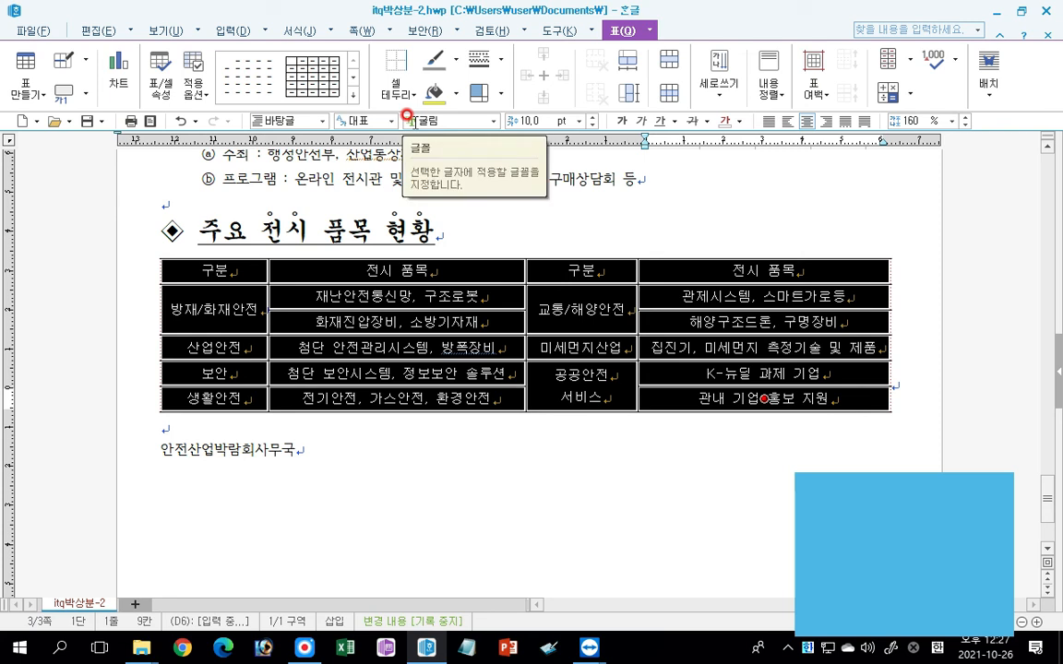
Apply a double line to the top and bottom outer borders of the whole table.
{"action": "left_click", "coordinate": [399, 92]}
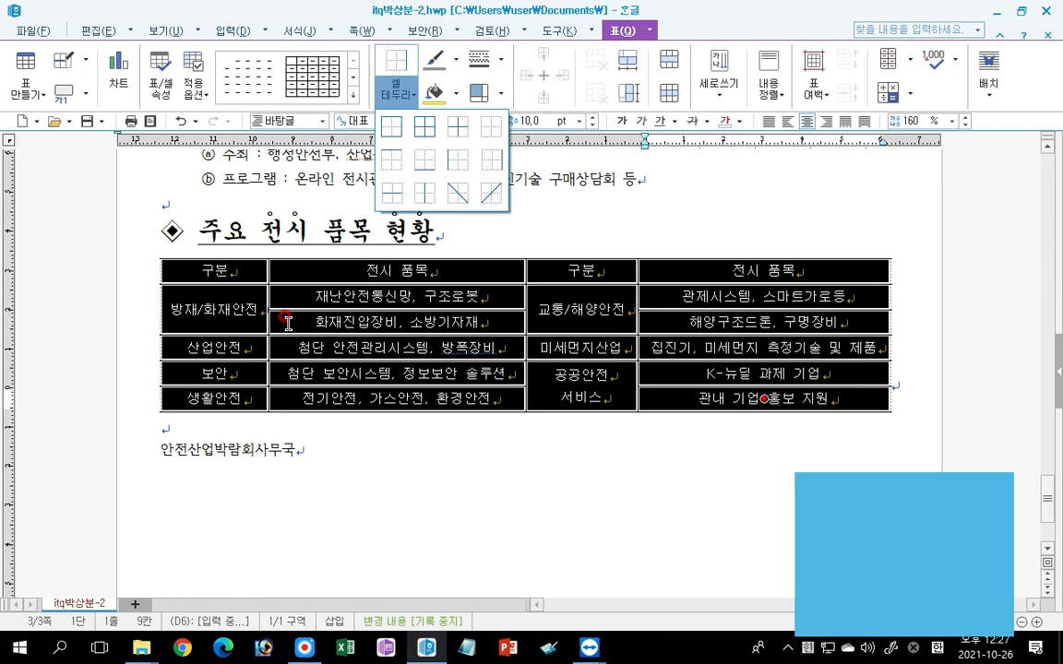
{"action": "left_click", "coordinate": [475, 68]}
{"action": "left_click", "coordinate": [475, 68]}
{"action": "mouse_move", "coordinate": [492, 86]}
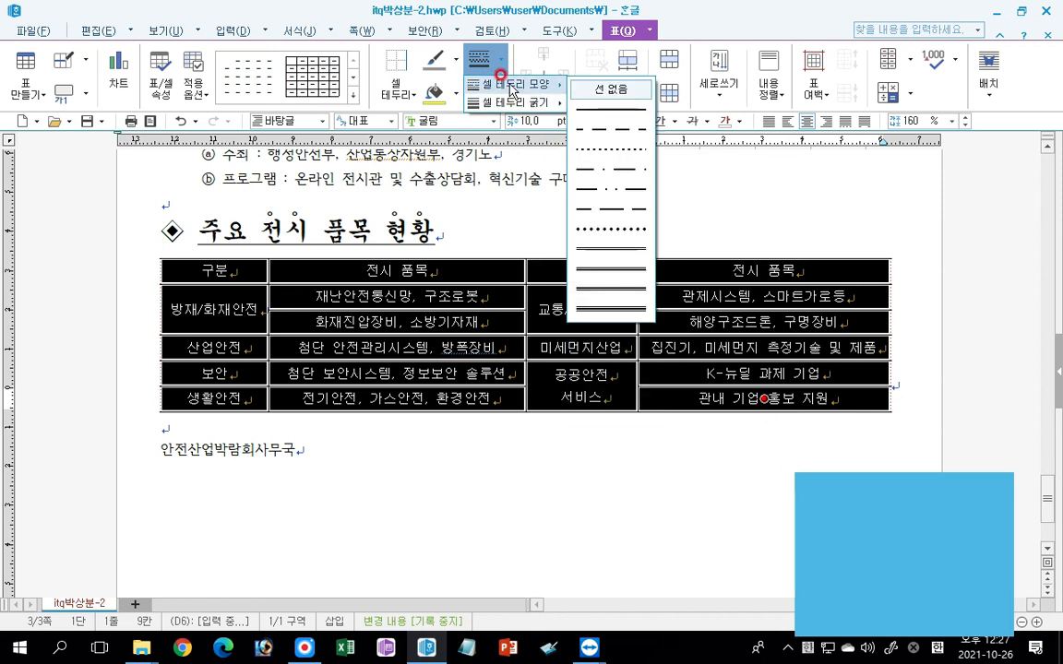
{"action": "left_click", "coordinate": [598, 242]}
{"action": "left_click", "coordinate": [386, 86]}
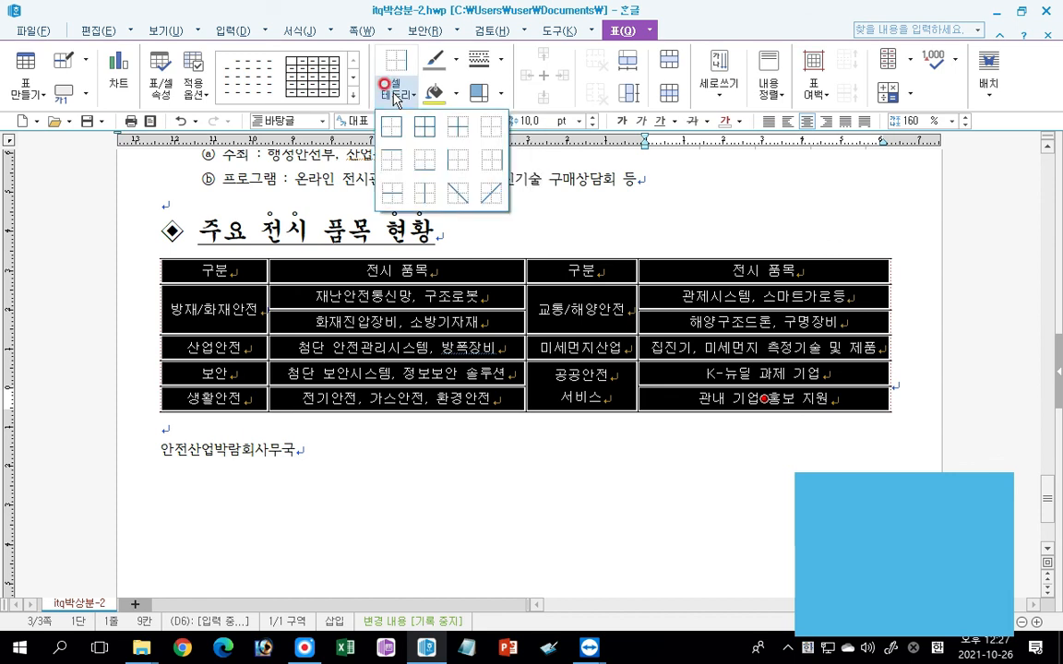
{"action": "left_click", "coordinate": [394, 158]}
{"action": "left_click", "coordinate": [393, 98]}
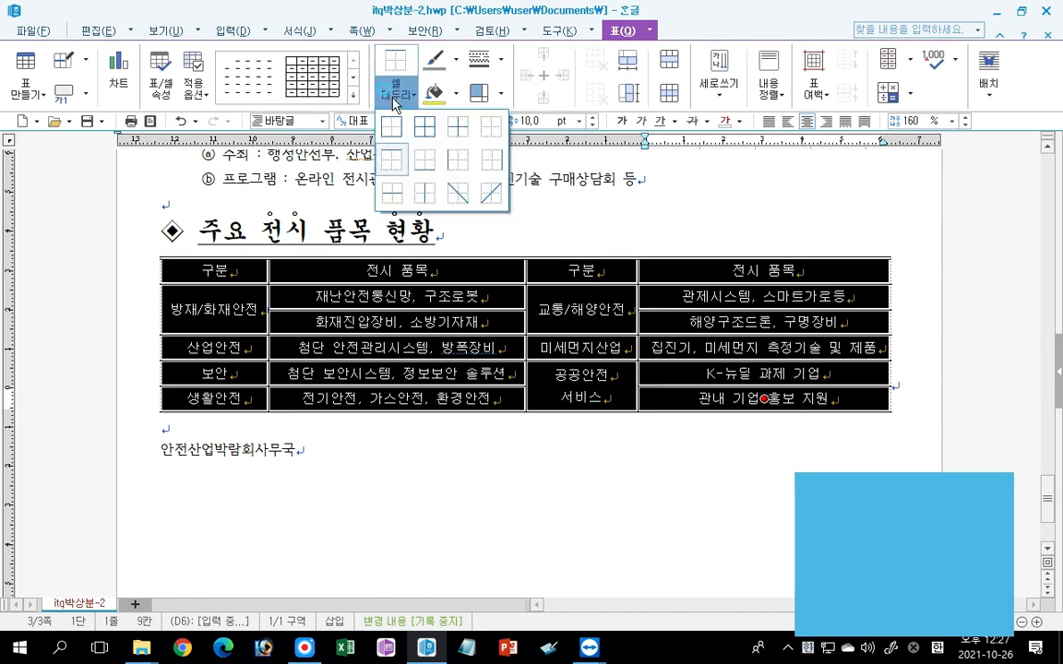
{"action": "left_click", "coordinate": [421, 159]}
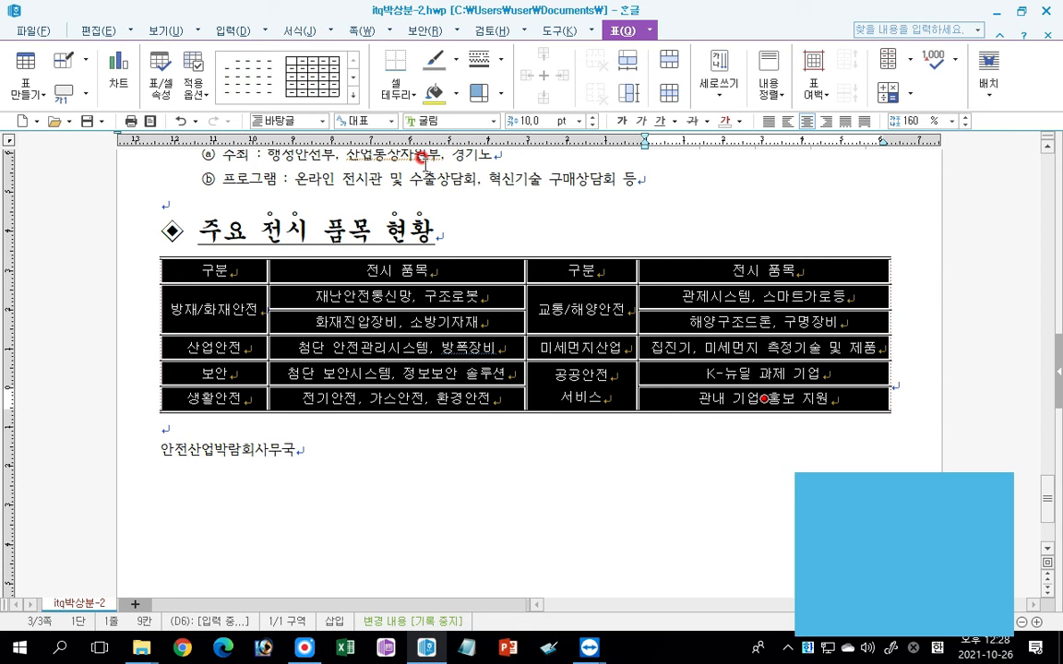
Fill the table's header row with a 가운데에서 gradient from white to yellow.
{"action": "left_click_drag", "start_coordinate": [220, 271], "coordinate": [805, 270]}
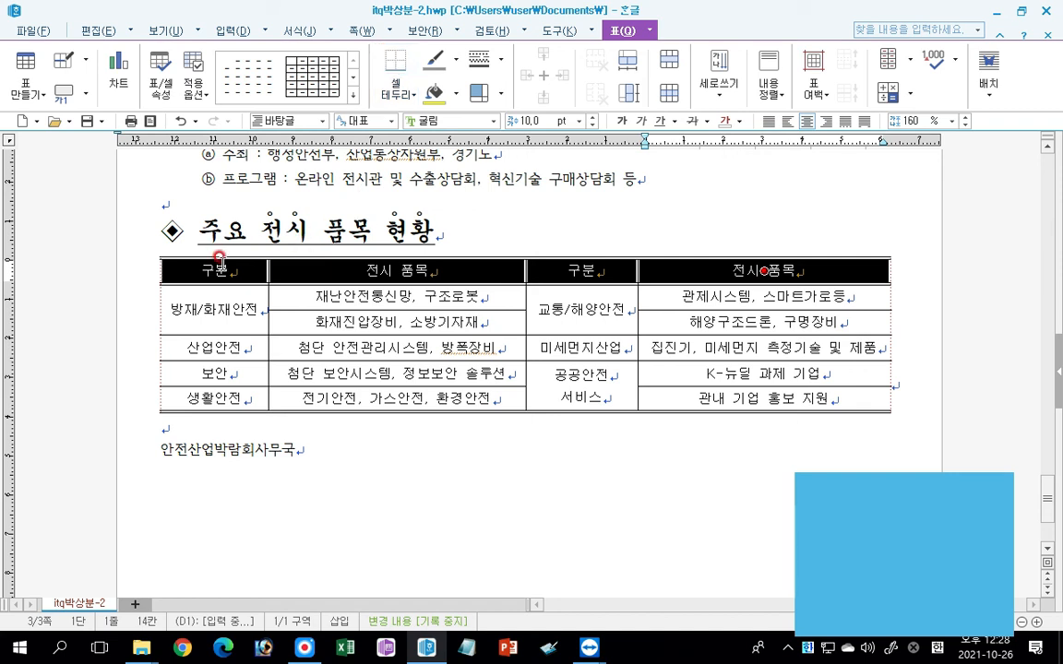
{"action": "left_click", "coordinate": [454, 92]}
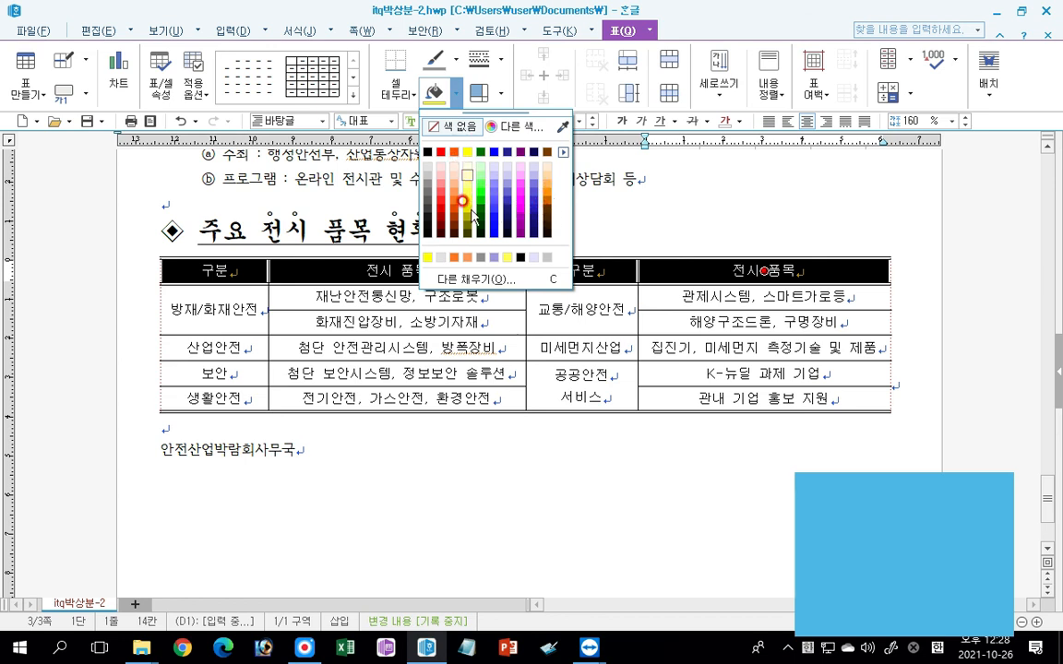
{"action": "left_click", "coordinate": [486, 280]}
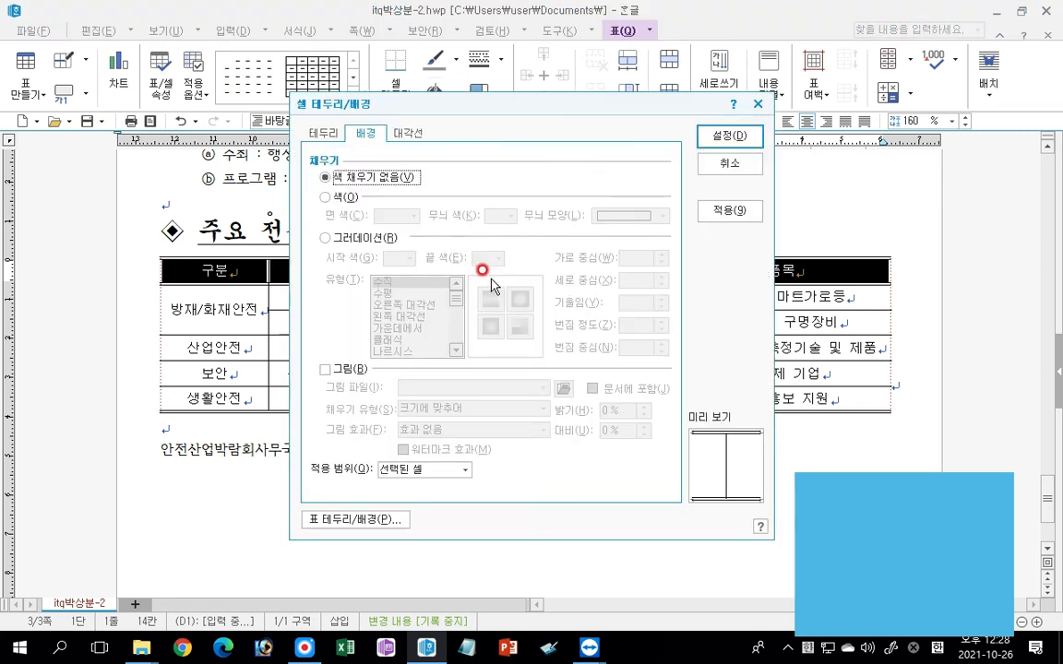
{"action": "left_click", "coordinate": [324, 238]}
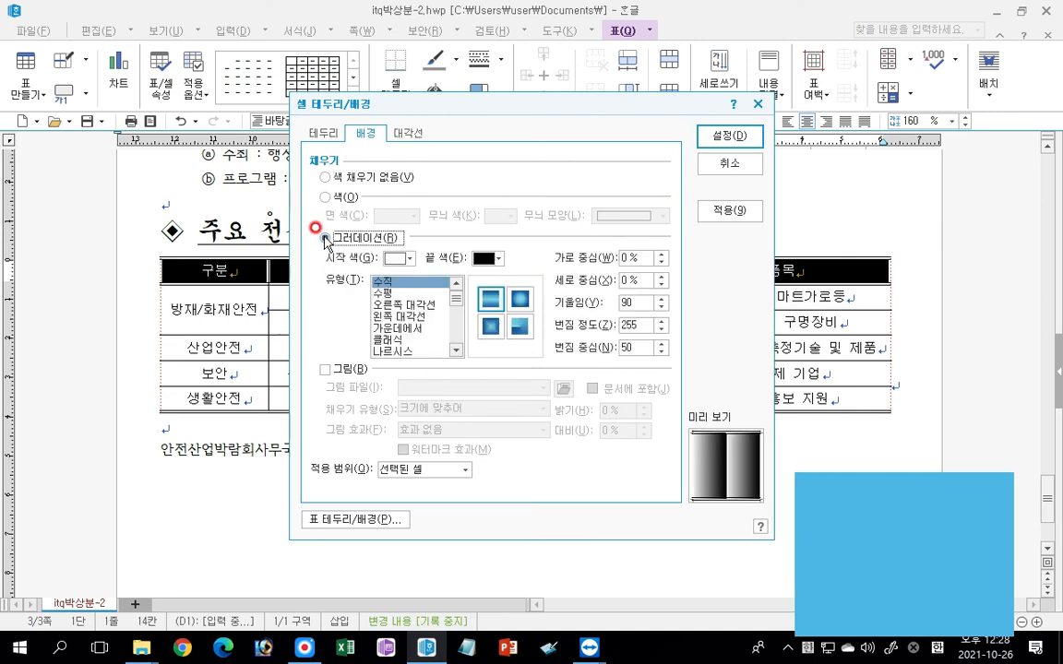
{"action": "left_click", "coordinate": [406, 329]}
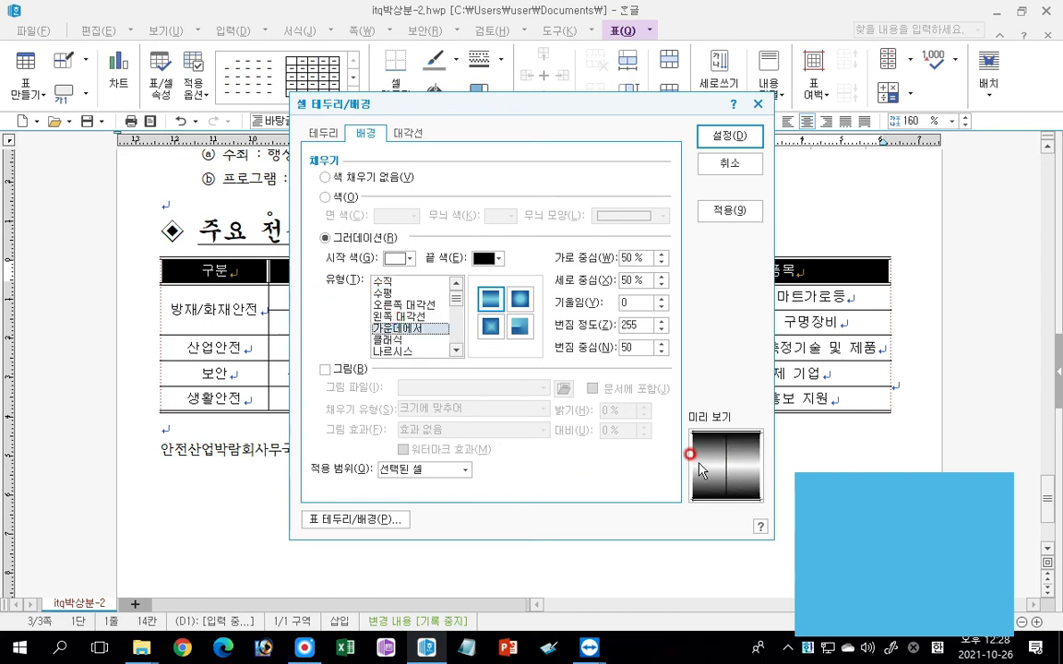
{"action": "left_click", "coordinate": [498, 258]}
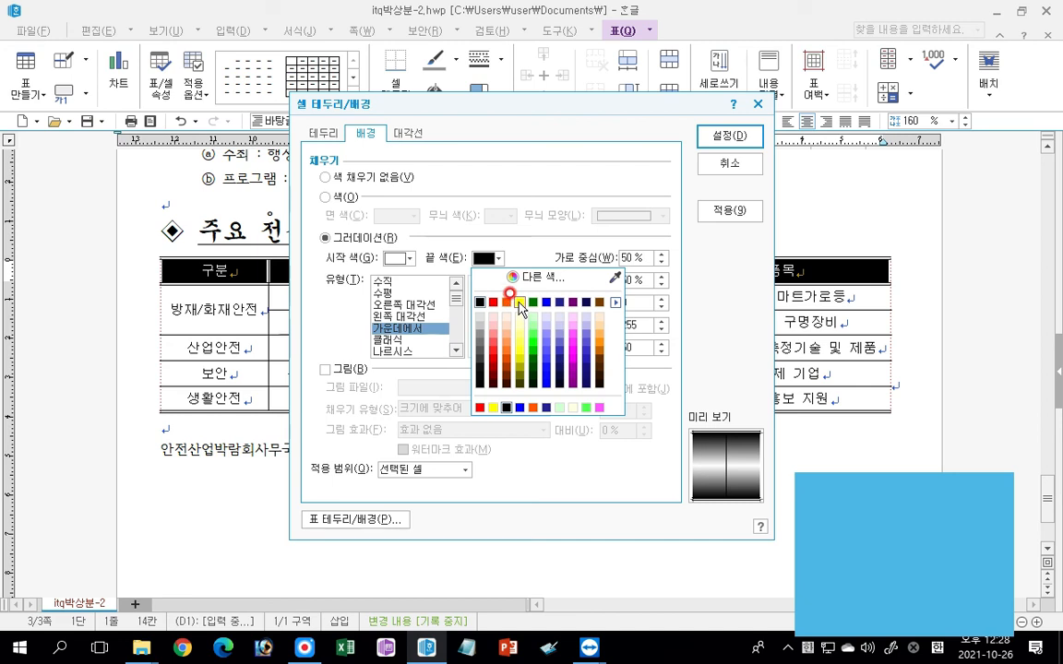
{"action": "left_click", "coordinate": [520, 302]}
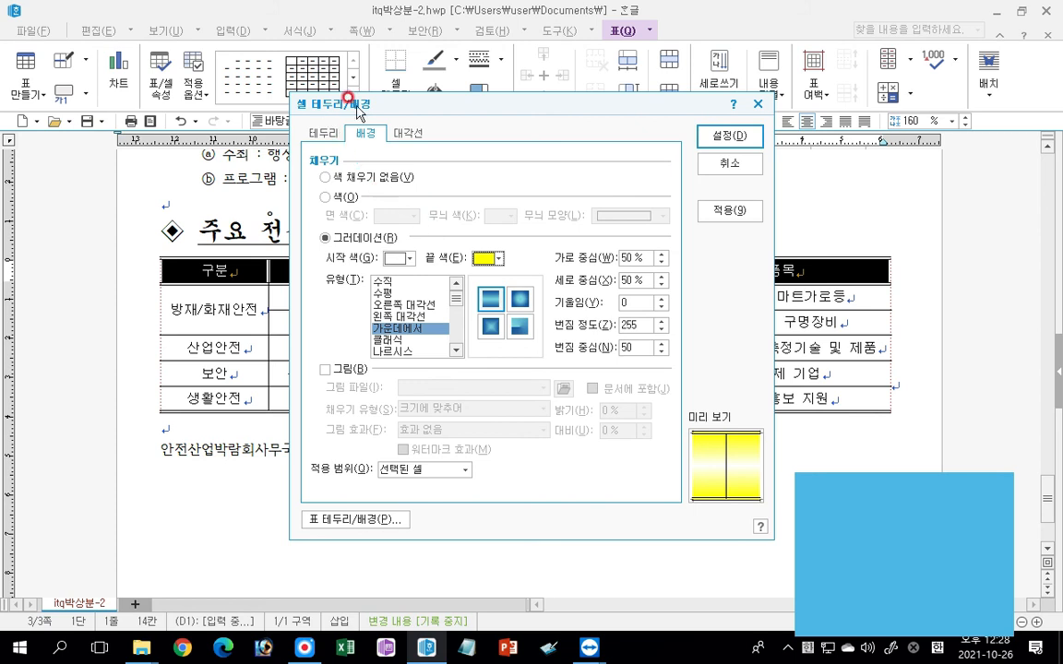
{"action": "left_click", "coordinate": [744, 139]}
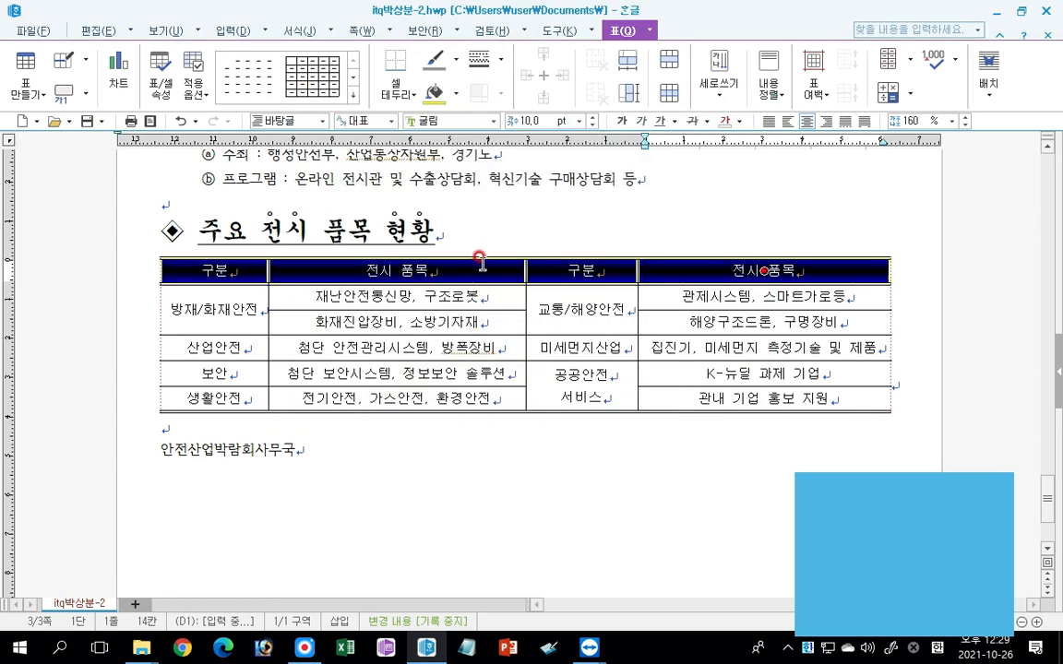
Review the header row's gradient fill settings without applying changes, and deselect the table.
{"action": "left_click", "coordinate": [454, 98]}
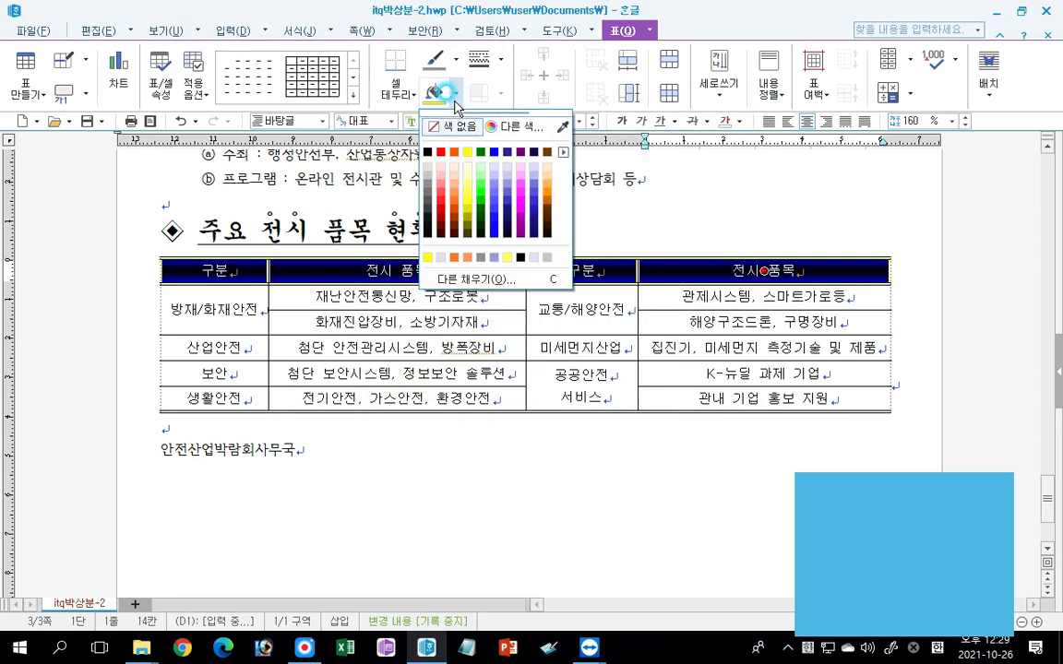
{"action": "left_click", "coordinate": [469, 280]}
{"action": "left_click", "coordinate": [343, 240]}
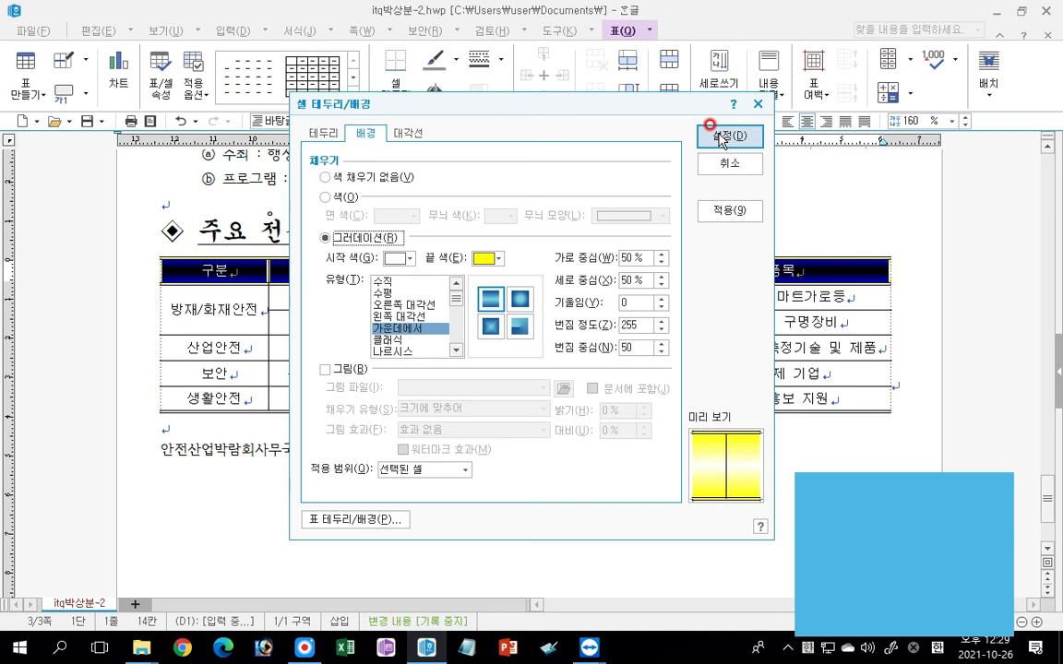
{"action": "left_click", "coordinate": [730, 164]}
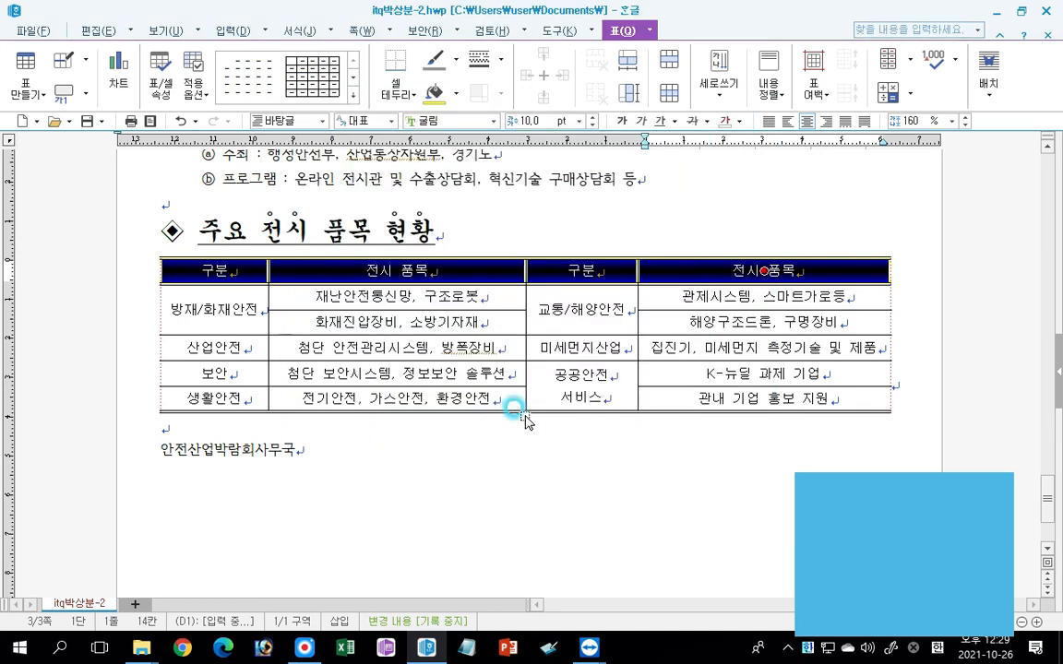
{"action": "left_click", "coordinate": [437, 449]}
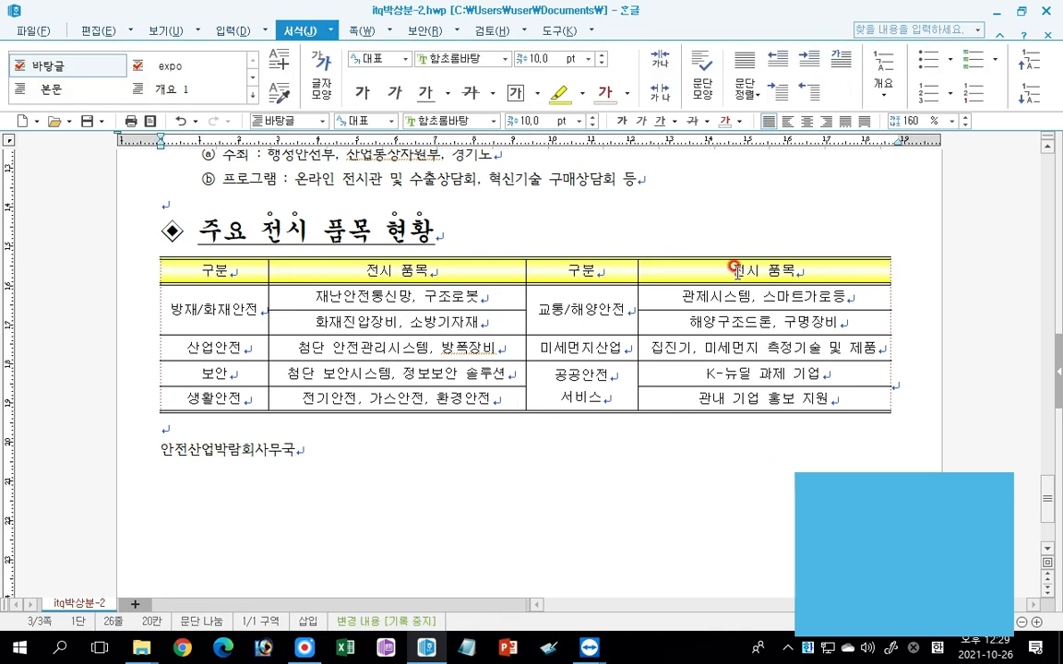
Format the closing line "안전산업박람회사무국" in bold 24 pt 돋움 and align it to the right.
{"action": "left_click", "coordinate": [166, 450]}
{"action": "left_click_drag", "start_coordinate": [166, 449], "coordinate": [295, 449]}
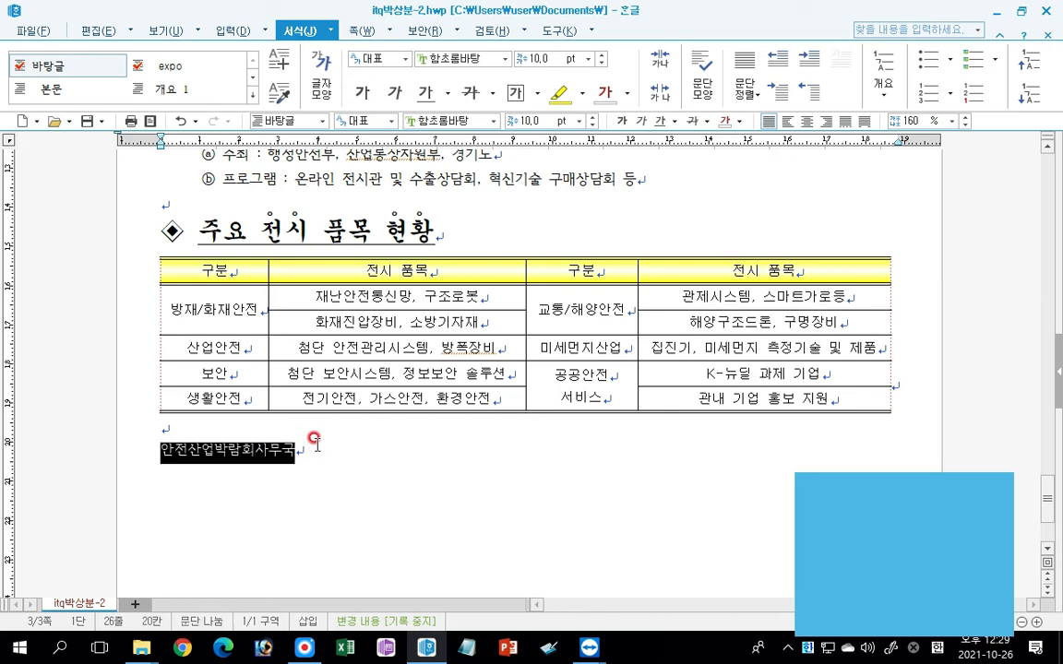
{"action": "left_click", "coordinate": [494, 121]}
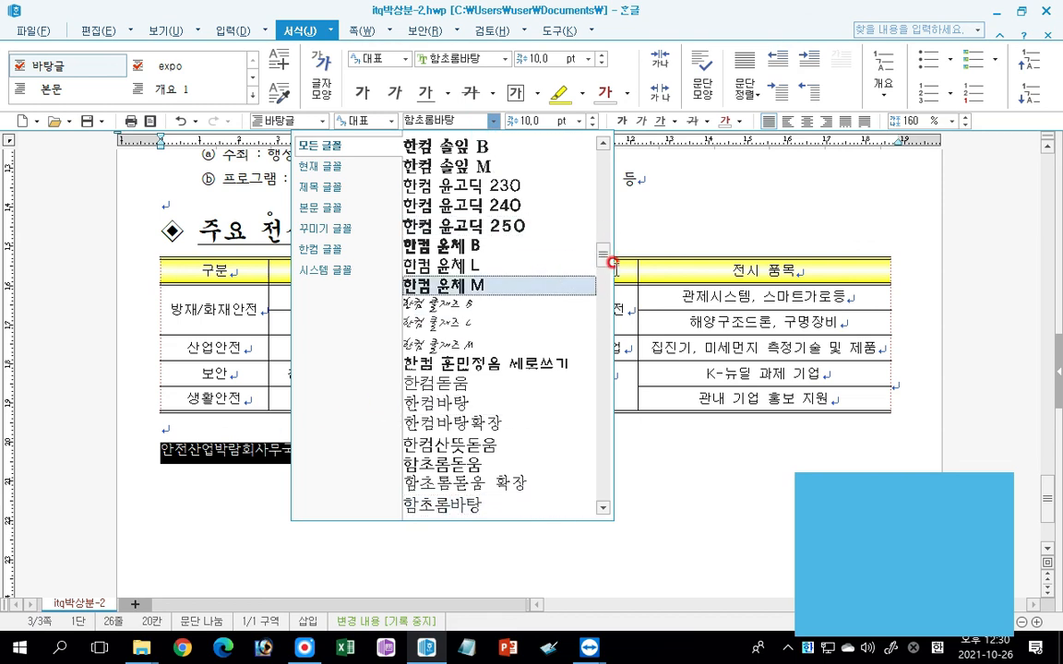
{"action": "left_click_drag", "start_coordinate": [600, 247], "coordinate": [600, 157]}
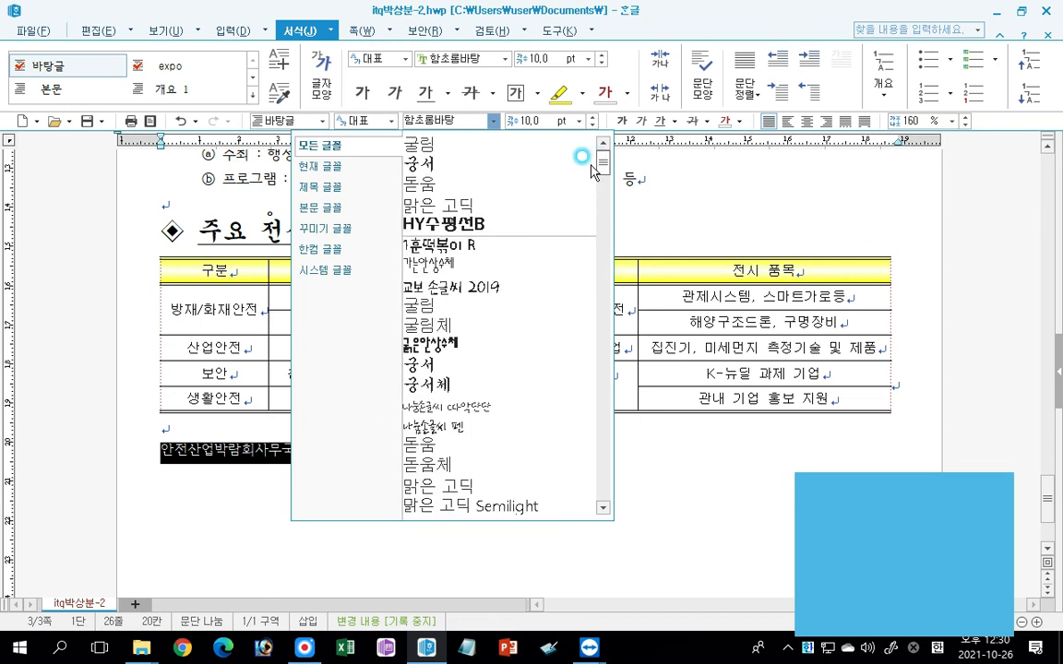
{"action": "left_click", "coordinate": [422, 185]}
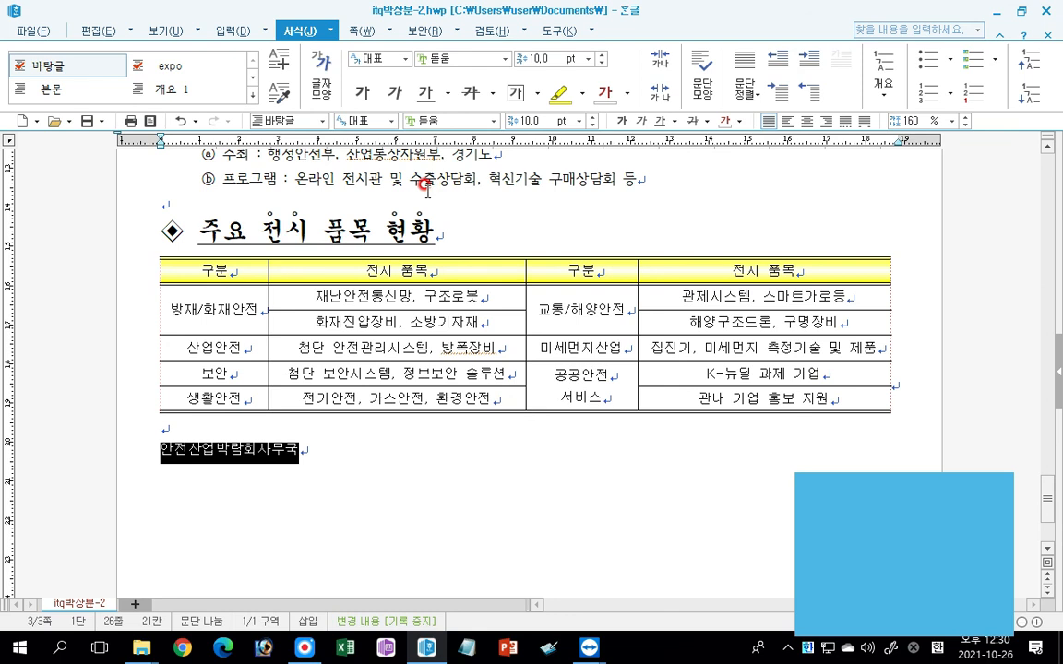
{"action": "left_click", "coordinate": [578, 121]}
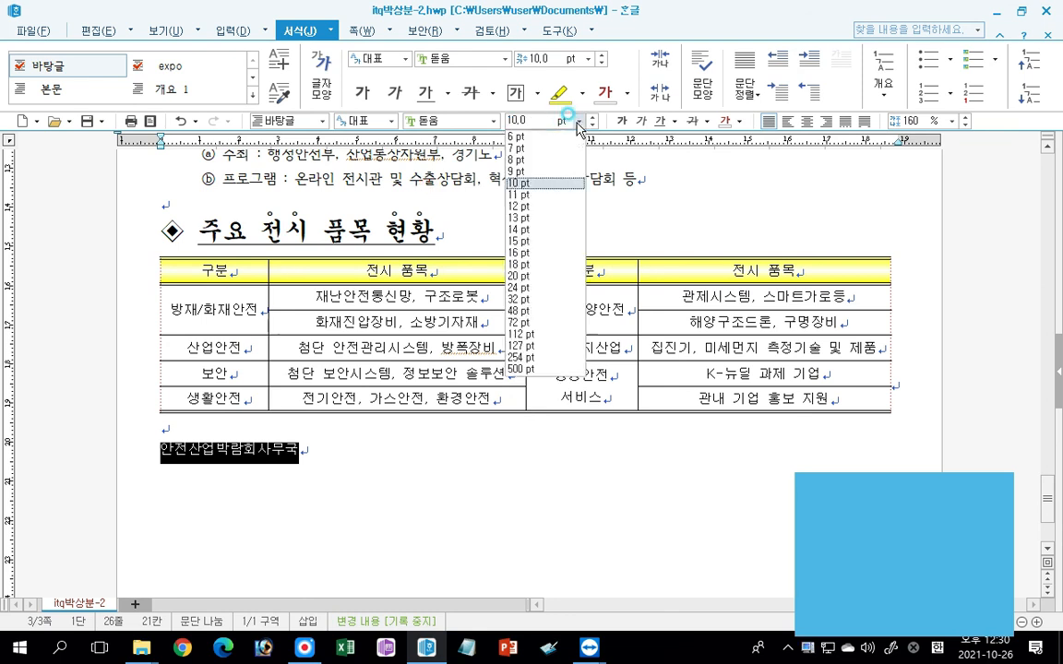
{"action": "left_click", "coordinate": [524, 287]}
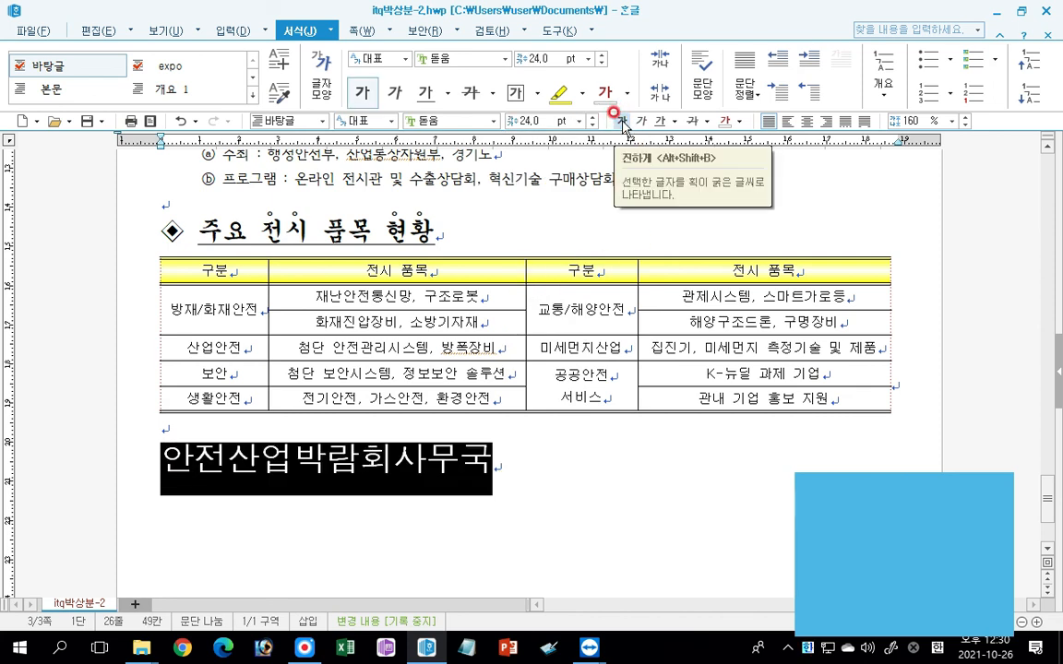
{"action": "left_click", "coordinate": [826, 121]}
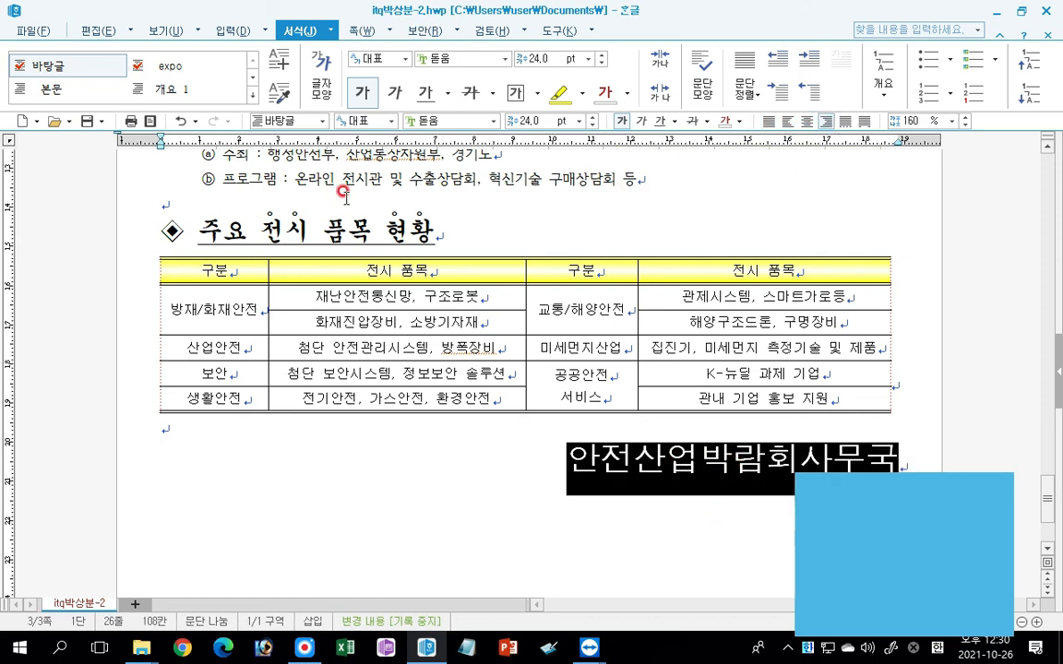
Set the 장평 of the "안전산업박람회사무국" line to 105 %.
{"action": "left_click", "coordinate": [320, 79]}
{"action": "left_click", "coordinate": [331, 173]}
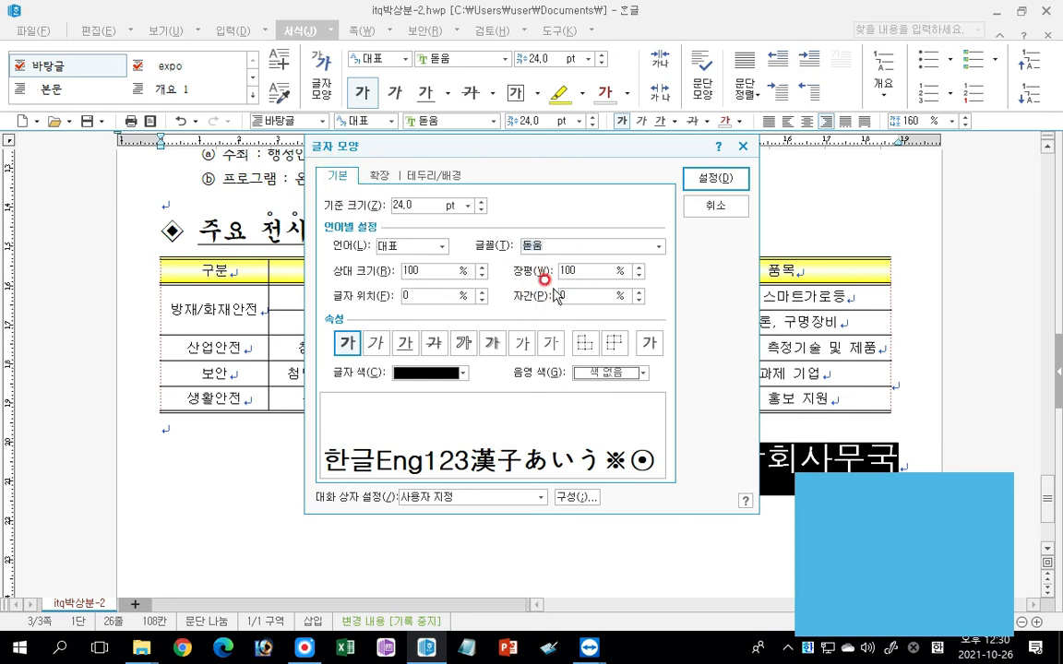
{"action": "left_click", "coordinate": [638, 266]}
{"action": "left_click", "coordinate": [639, 266]}
{"action": "left_click", "coordinate": [639, 266]}
{"action": "left_click", "coordinate": [638, 268]}
{"action": "left_click", "coordinate": [639, 268]}
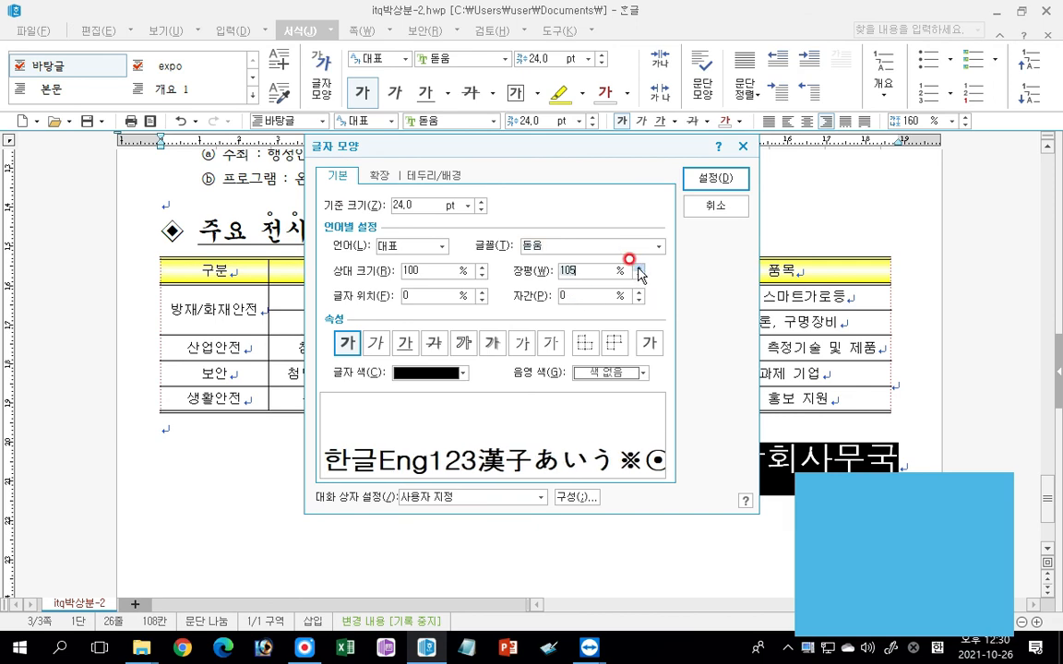
{"action": "left_click", "coordinate": [713, 178]}
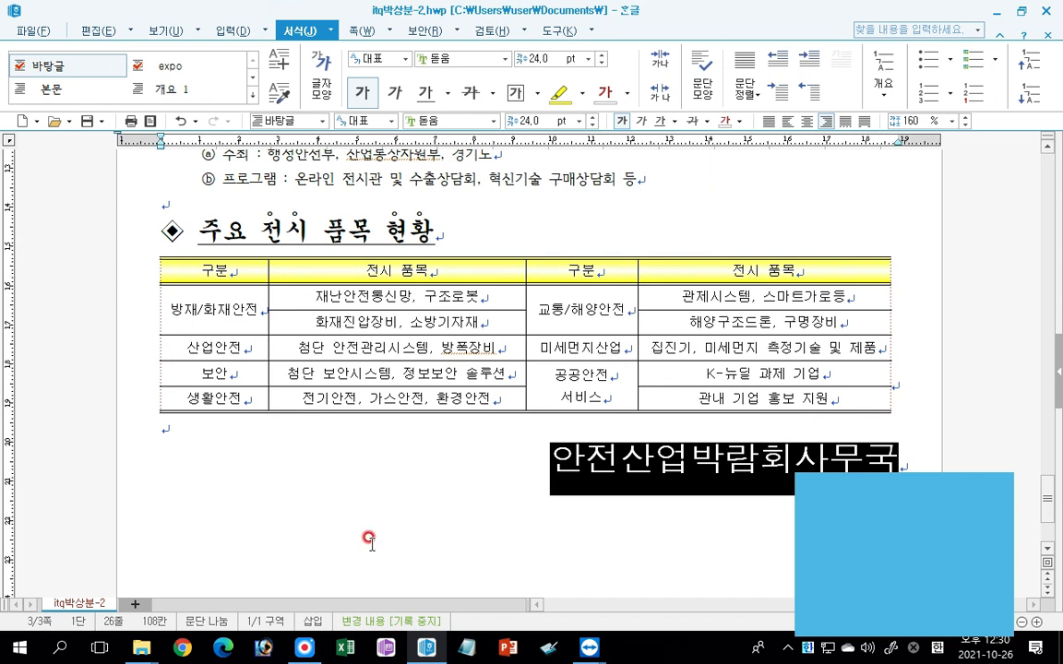
Insert a footnote after "뉴딜" in the phrase "한국형 뉴딜" of the article's second paragraph.
{"action": "scroll", "coordinate": [366, 531], "scroll_direction": "up", "scroll_amount": 6}
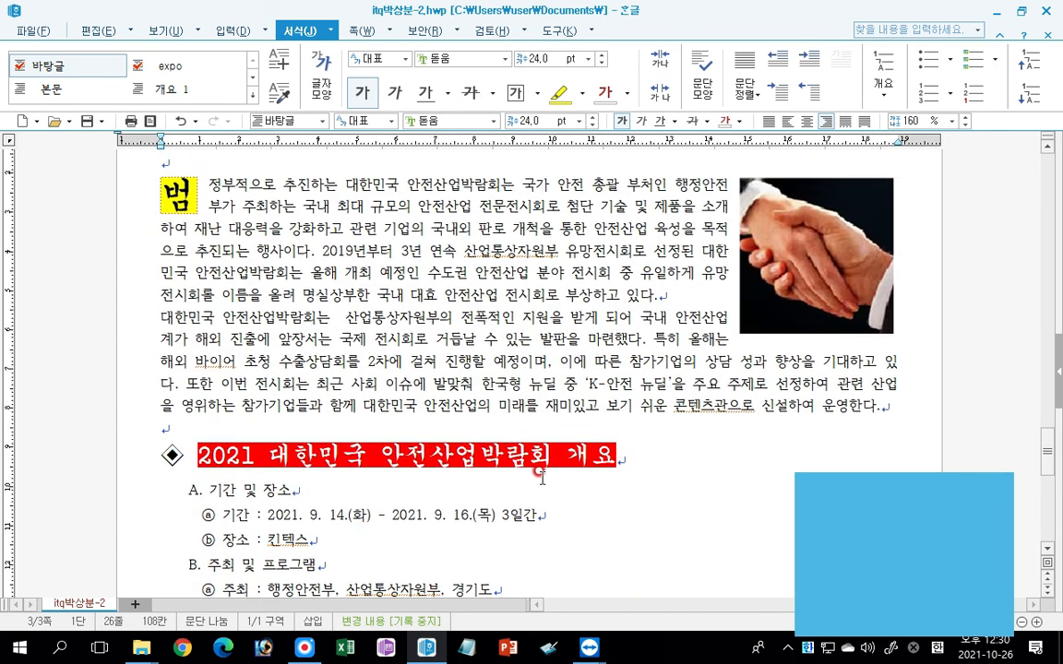
{"action": "left_click", "coordinate": [550, 390]}
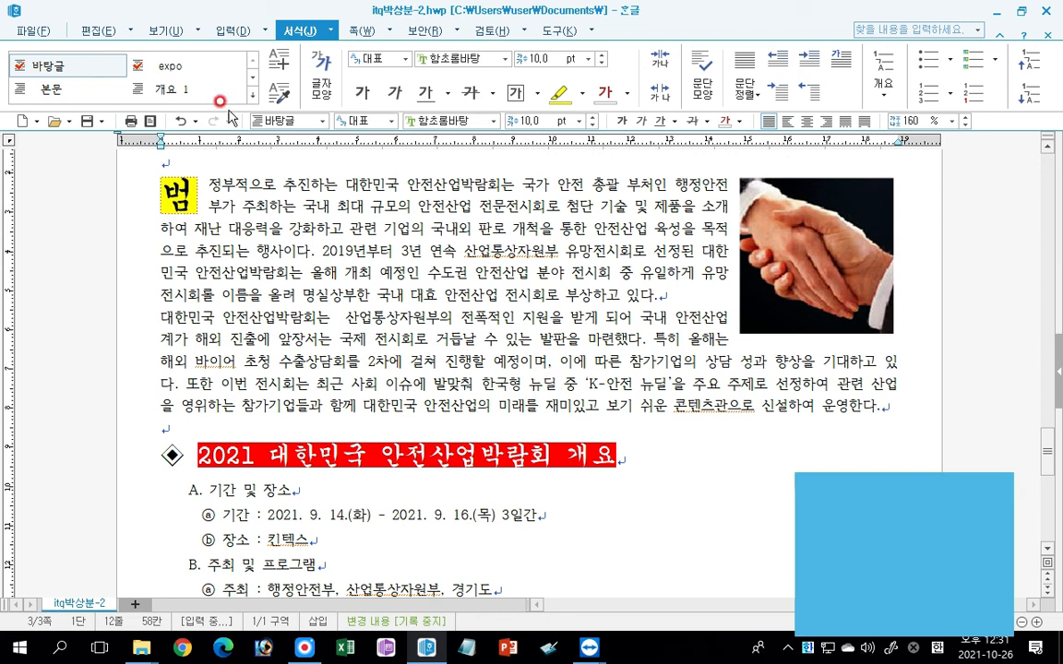
{"action": "left_click", "coordinate": [232, 32]}
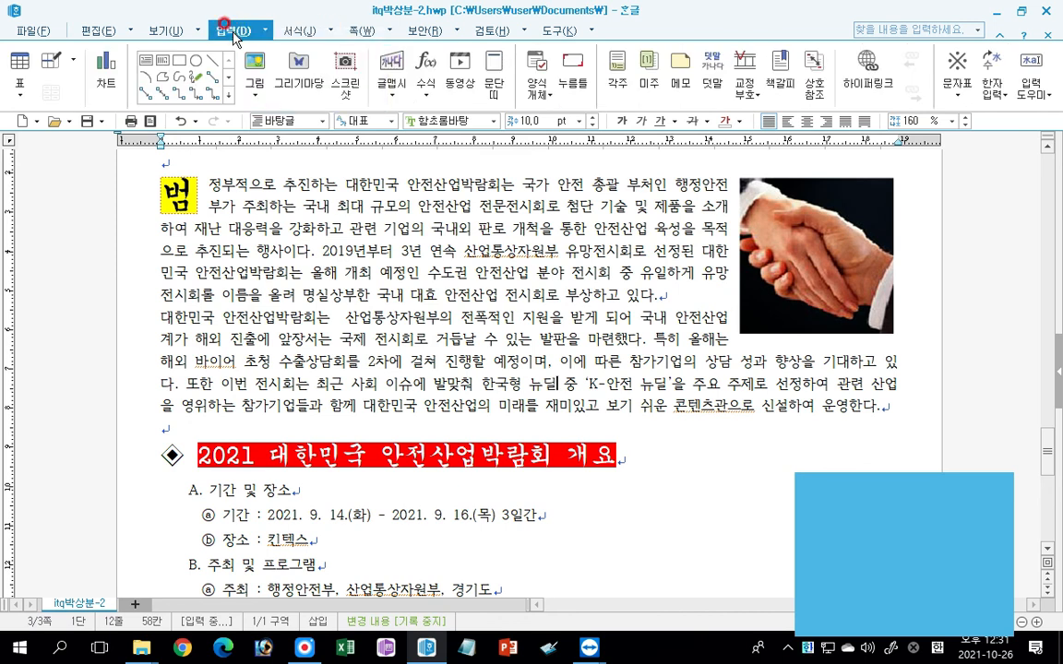
{"action": "left_click", "coordinate": [625, 83]}
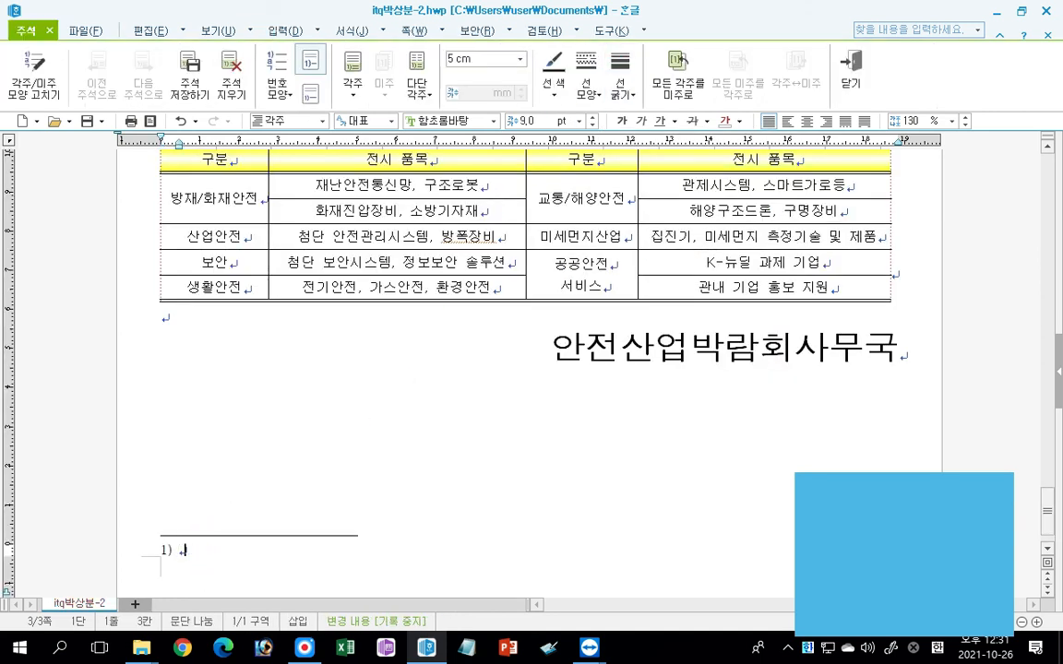
Enter the footnote text "1933년에 미국의 대통령 루스벨트가 경제 공황에 대처하기 위하여 시행한 경제 부흥 정책".
{"action": "type", "text": "1933년에 미"}
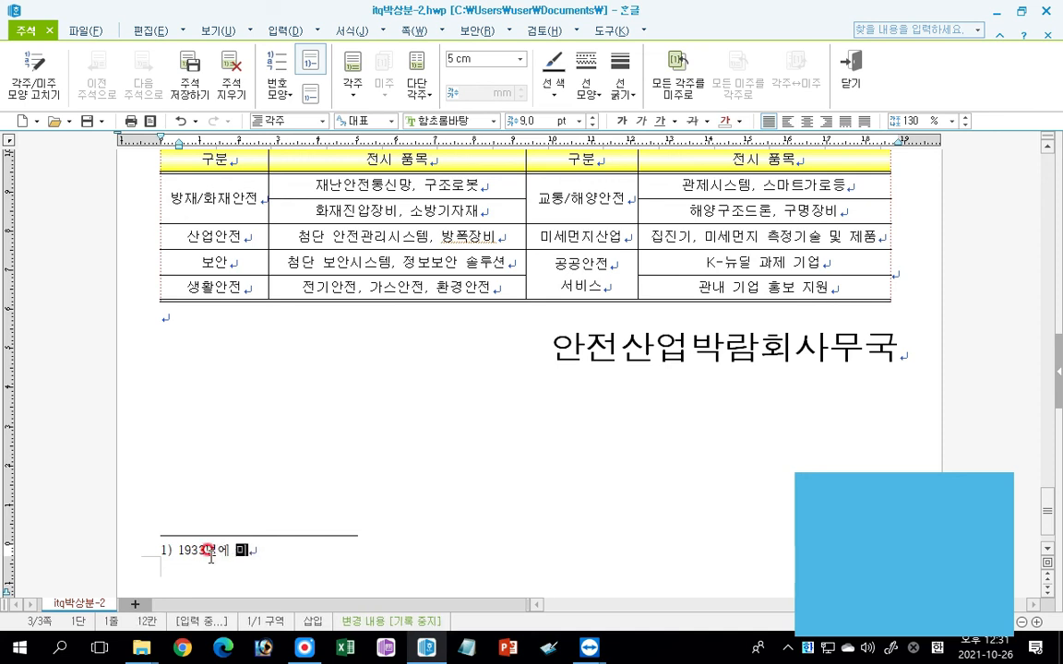
{"action": "type", "text": "국의 대토"}
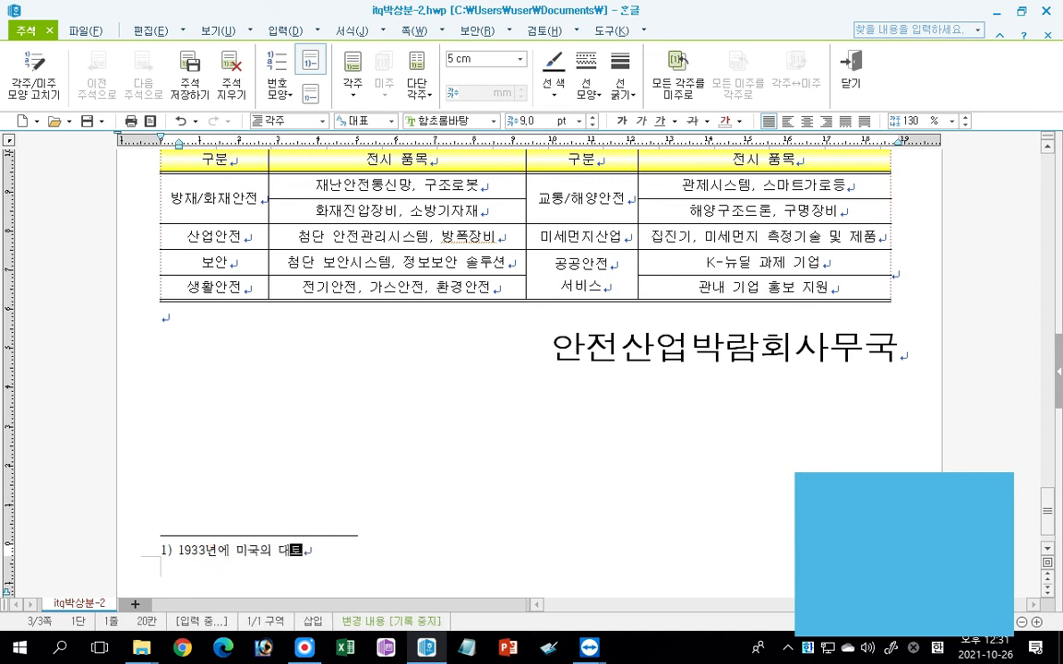
{"action": "type", "text": "령 루스벨트가 "}
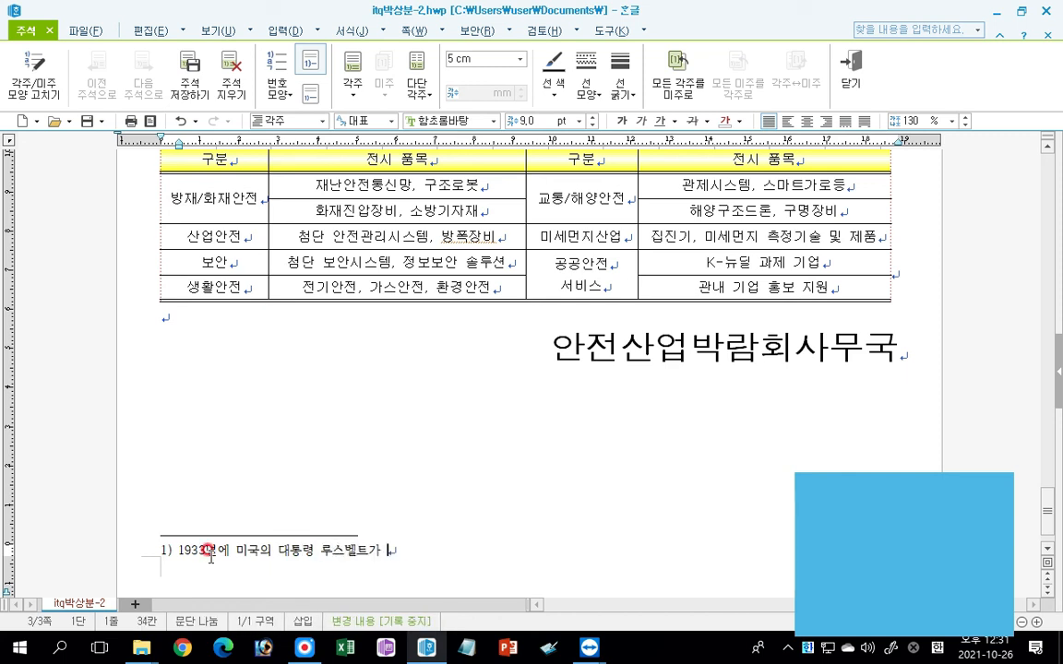
{"action": "type", "text": "경제 공황"}
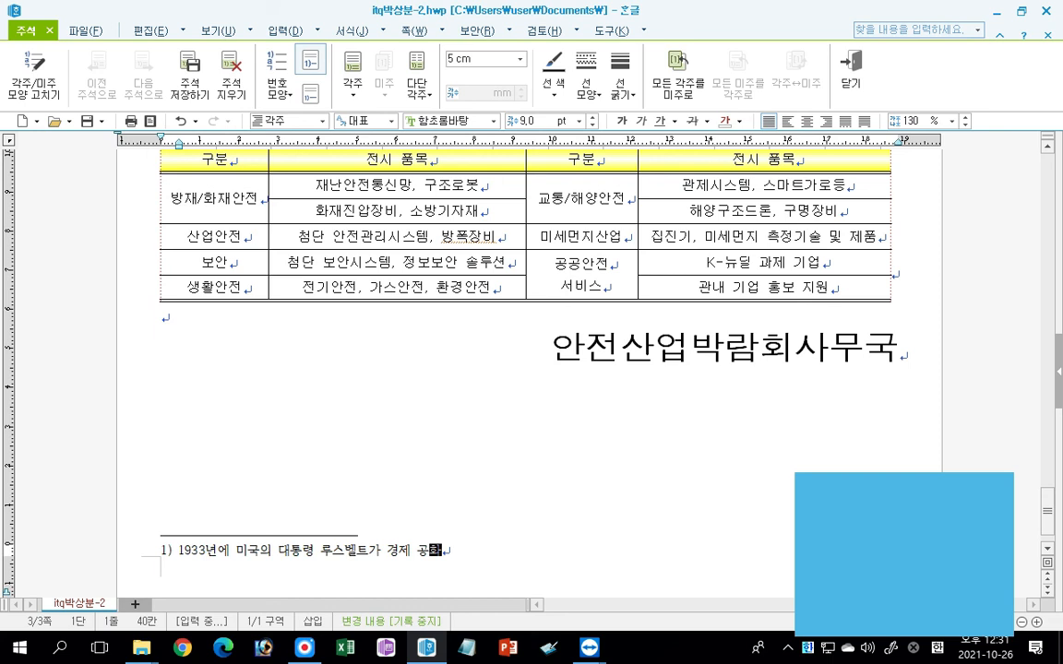
{"action": "type", "text": "에 대처하기 위하여 시행한 경제"}
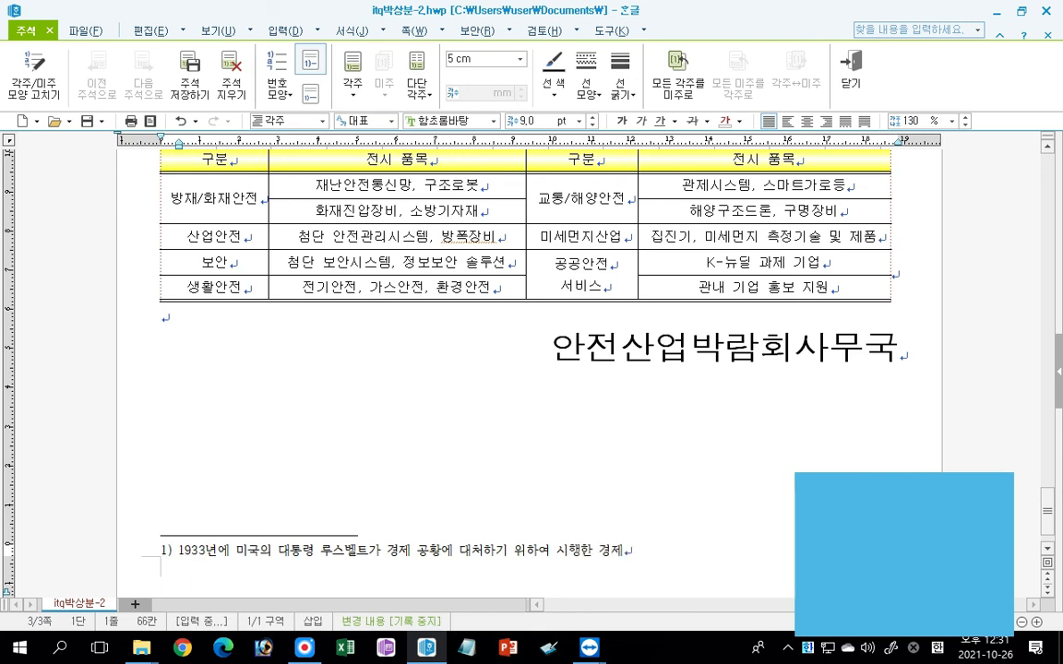
{"action": "type", "text": " 부흥"}
{"action": "type", "text": "정책"}
{"action": "type", "text": "ㄱ"}
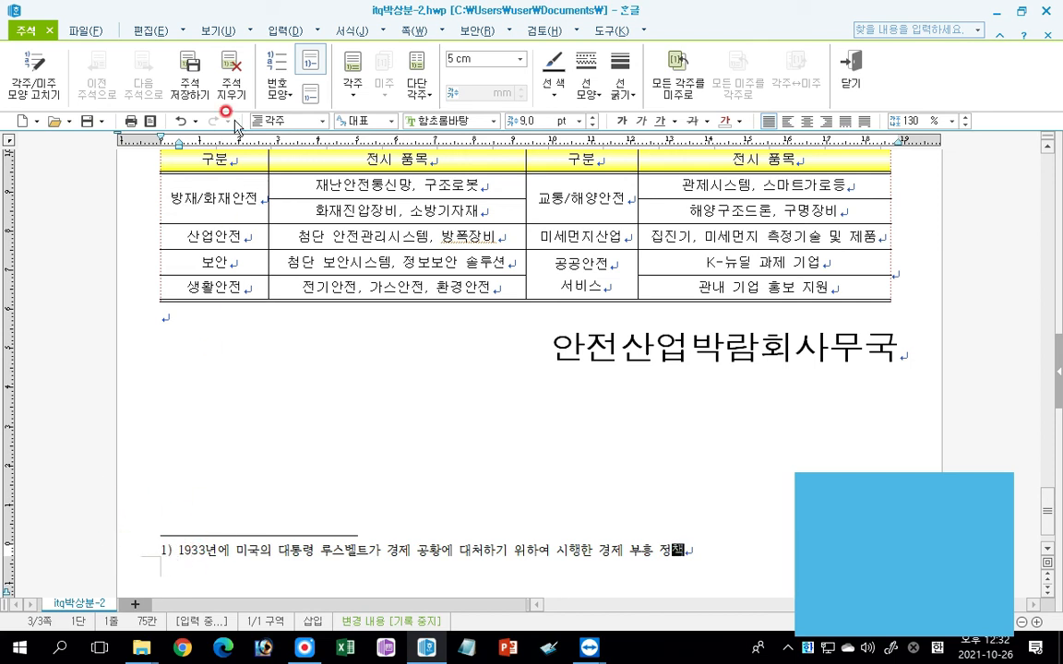
Change the footnote's number format to ㉠,㉡,㉢.
{"action": "left_click", "coordinate": [276, 88]}
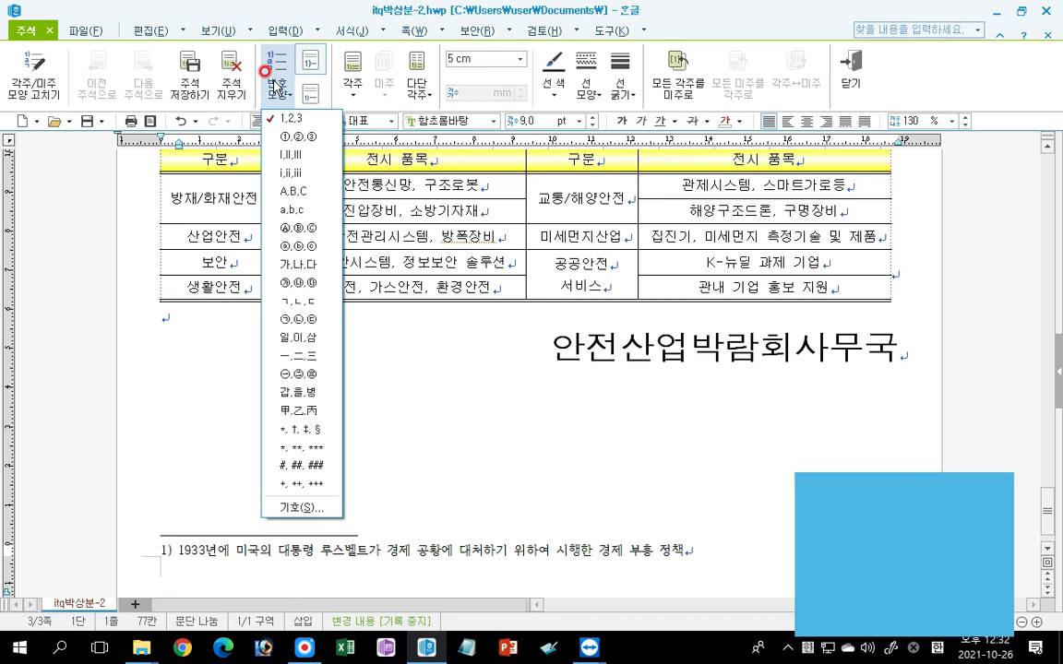
{"action": "left_click", "coordinate": [294, 319]}
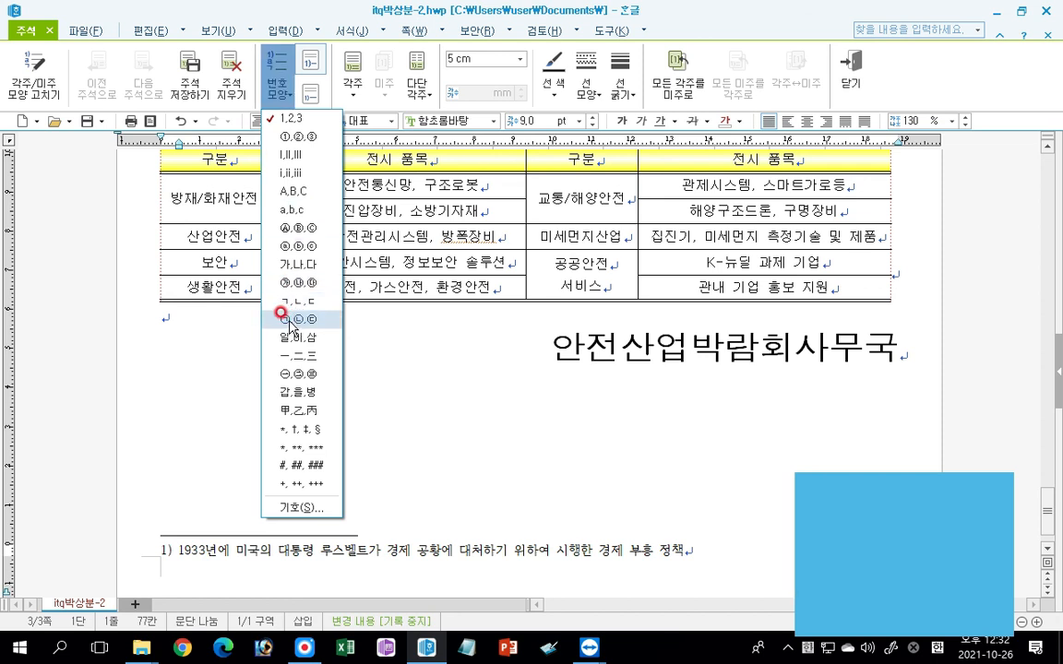
{"action": "left_click", "coordinate": [288, 321]}
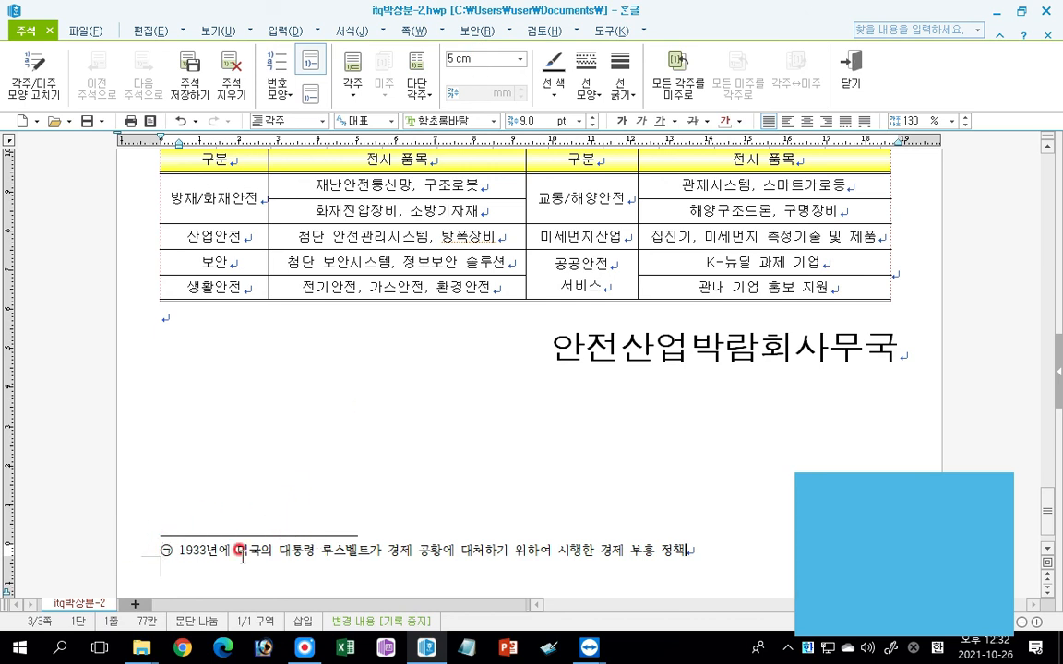
Convert "부상" in the first paragraph's last line to 부상(浮上), using the 한글(漢字) input format.
{"action": "scroll", "coordinate": [396, 486], "scroll_direction": "up", "scroll_amount": 3}
{"action": "scroll", "coordinate": [397, 486], "scroll_direction": "up", "scroll_amount": 9}
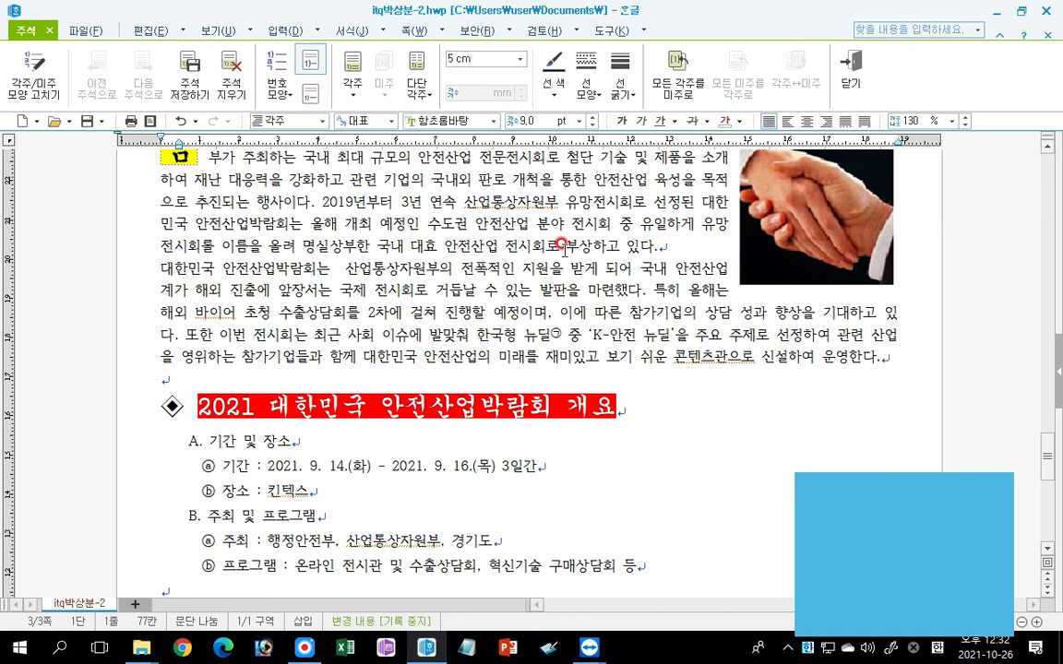
{"action": "left_click", "coordinate": [601, 245]}
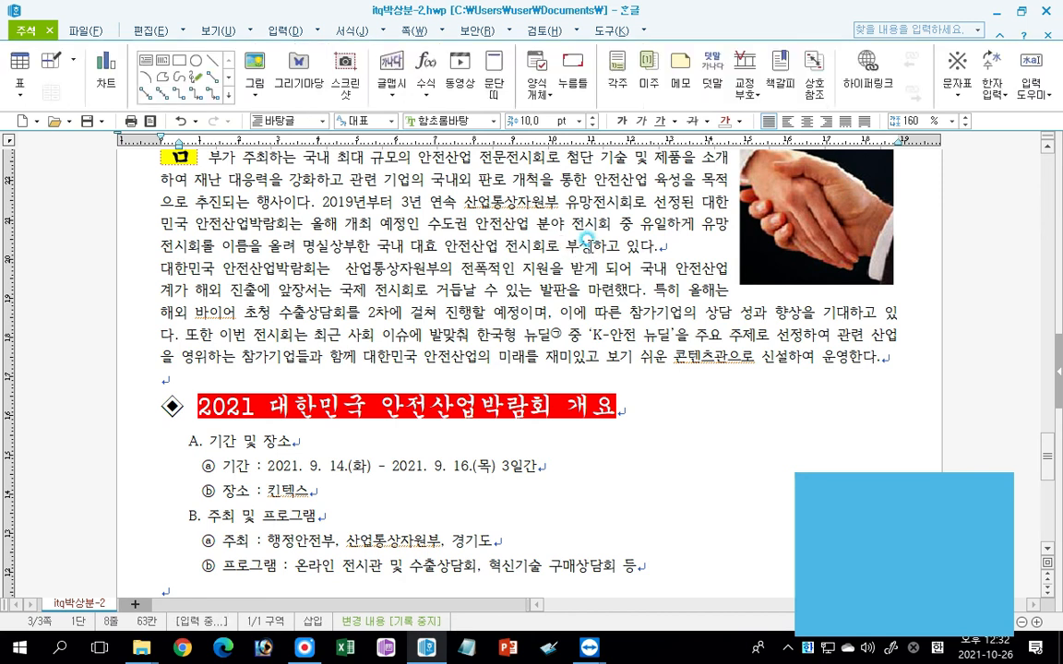
{"action": "key", "text": "F9"}
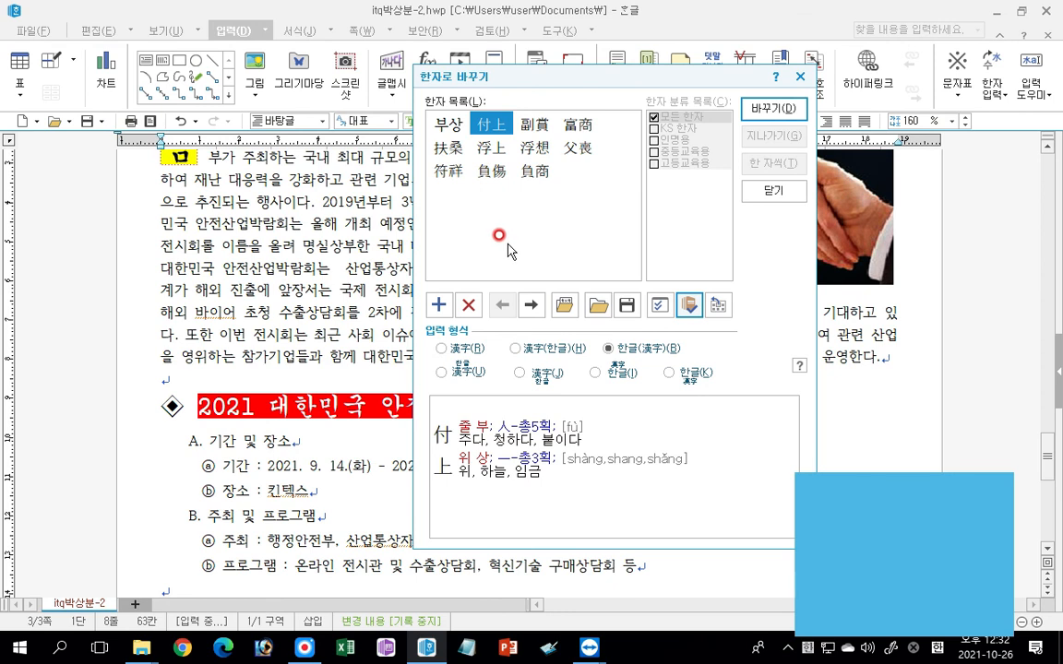
{"action": "left_click", "coordinate": [492, 147]}
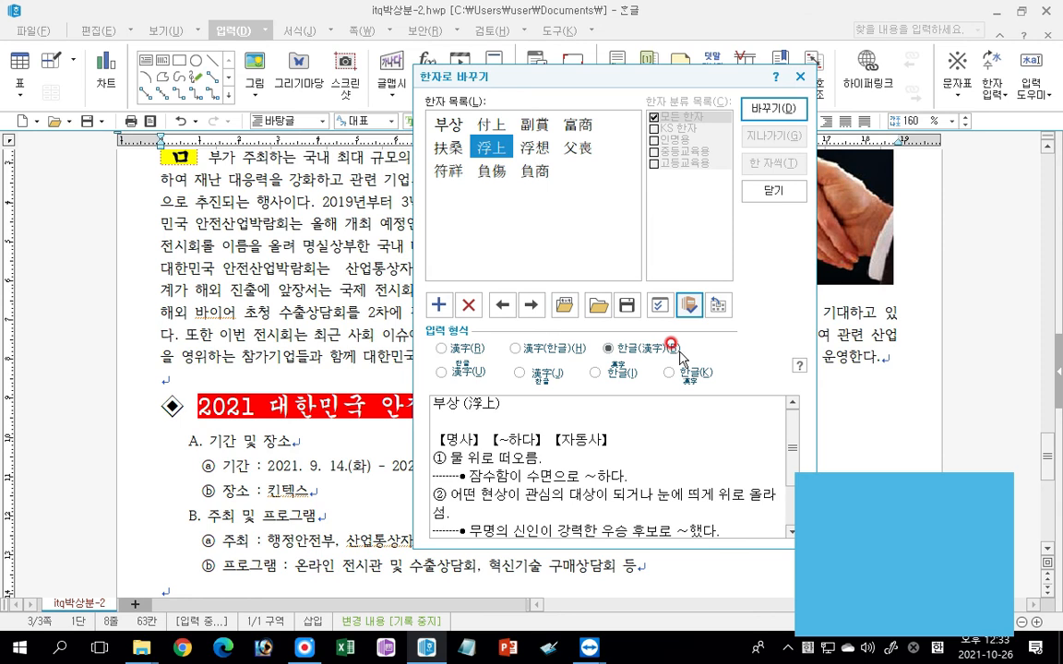
{"action": "left_click", "coordinate": [769, 109]}
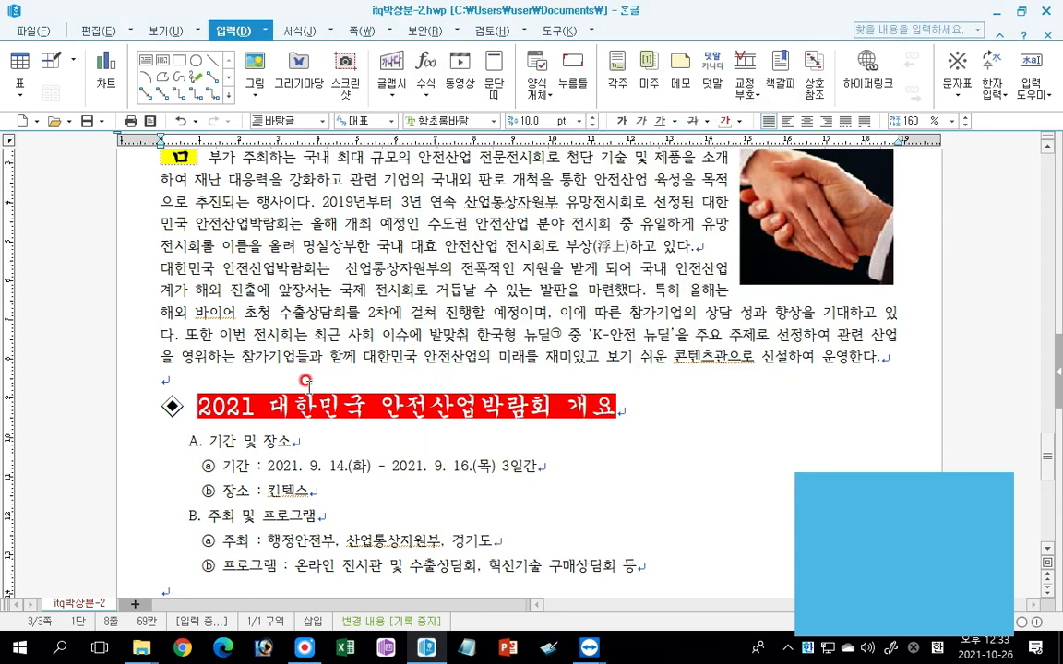
Convert "영위" in the second paragraph to 영위(營爲), using the 한글(漢字) input format.
{"action": "left_click", "coordinate": [211, 356]}
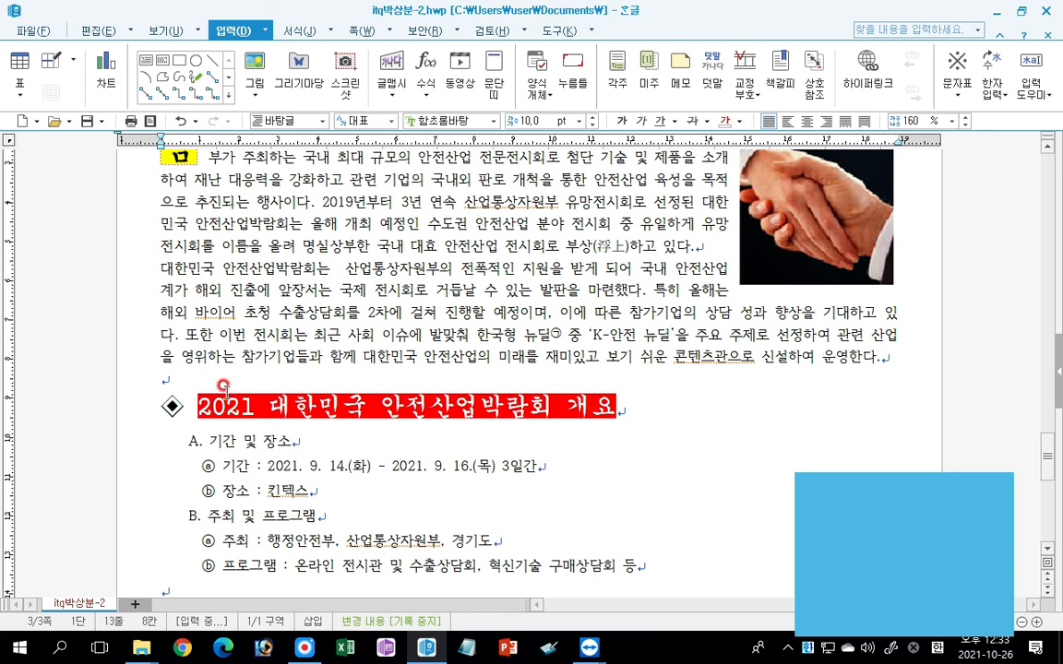
{"action": "key", "text": "F9"}
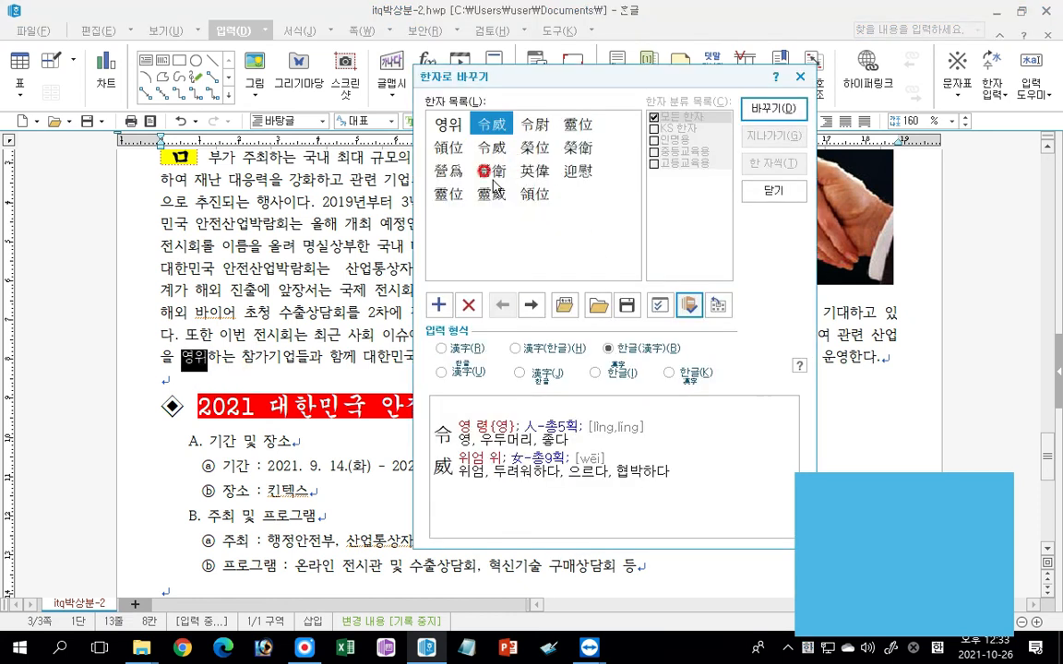
{"action": "left_click", "coordinate": [450, 177]}
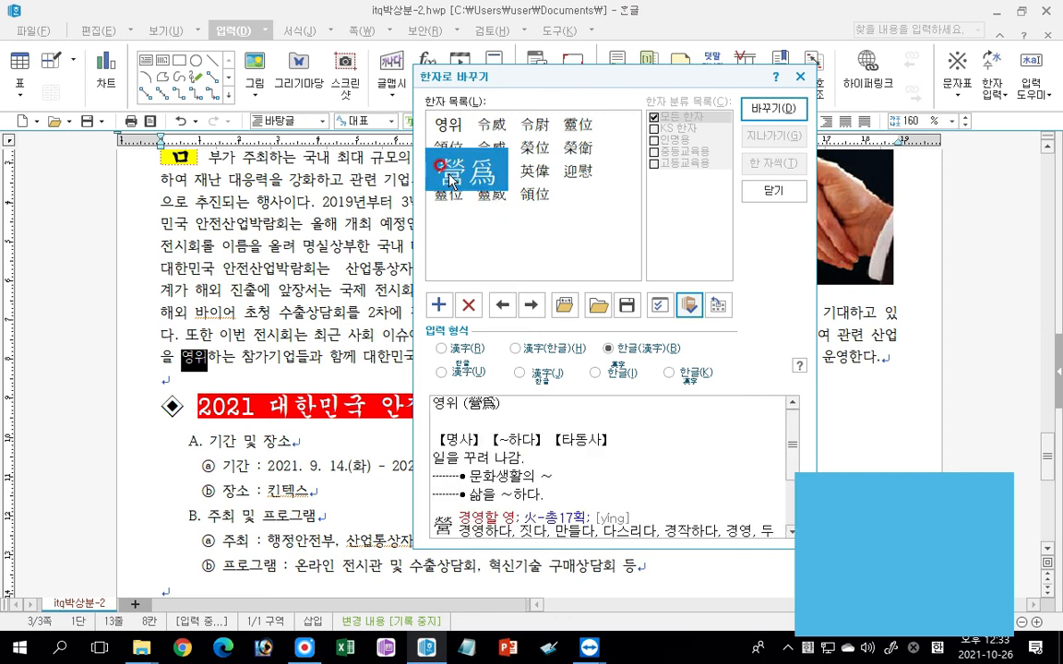
{"action": "left_click", "coordinate": [774, 108]}
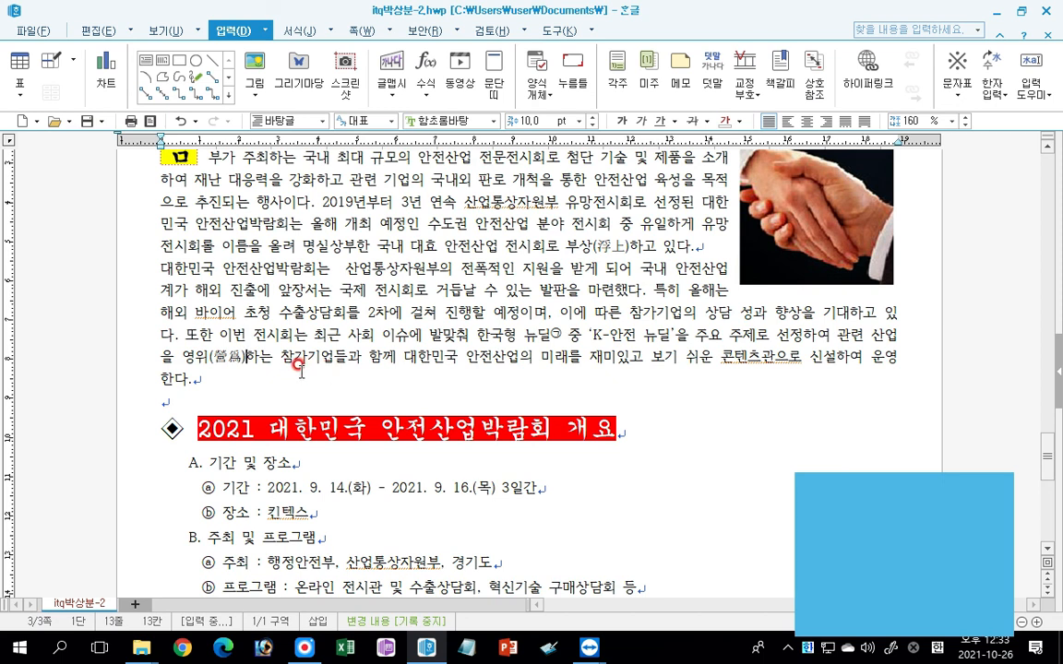
Set up page numbering at the page's 오른쪽 아래 with the ①,②,③ number shape and without dashes.
{"action": "scroll", "coordinate": [513, 450], "scroll_direction": "down", "scroll_amount": 5}
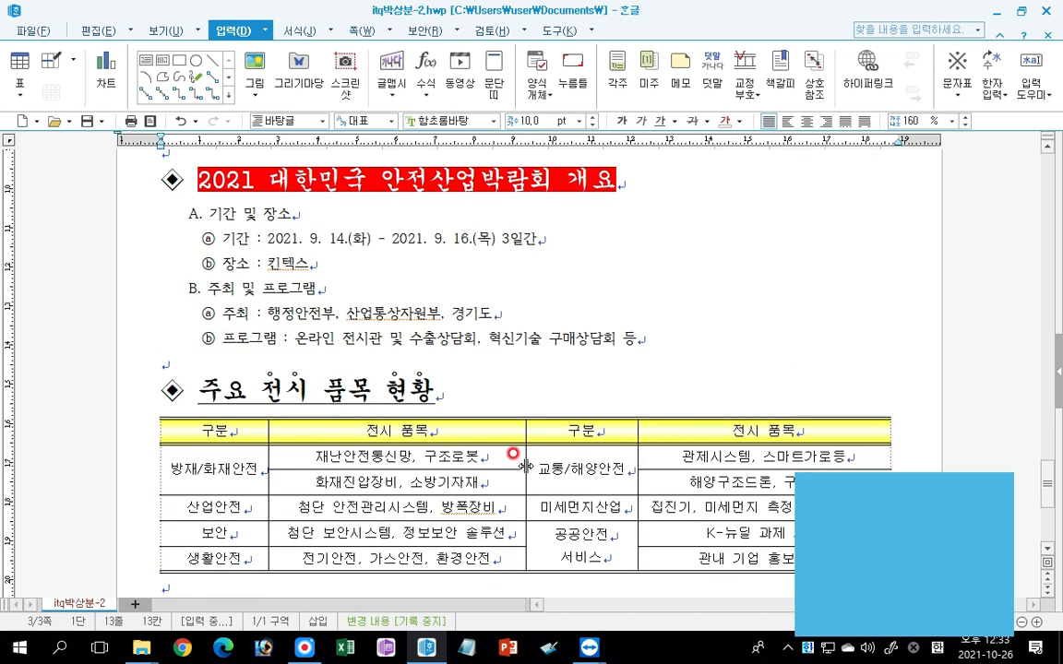
{"action": "left_click", "coordinate": [517, 489]}
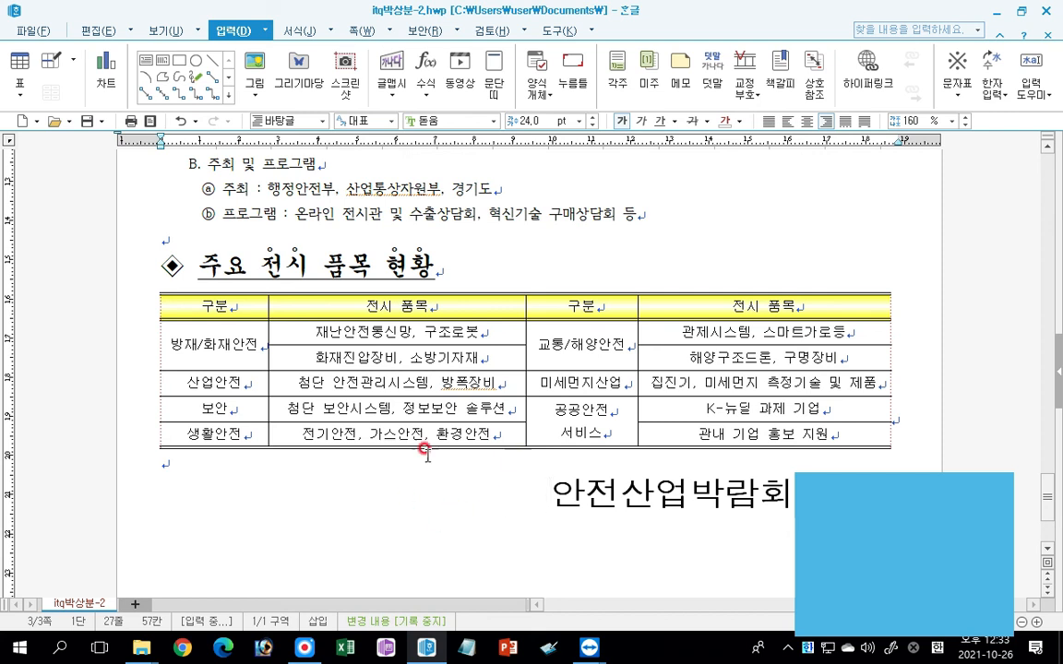
{"action": "left_click", "coordinate": [363, 32]}
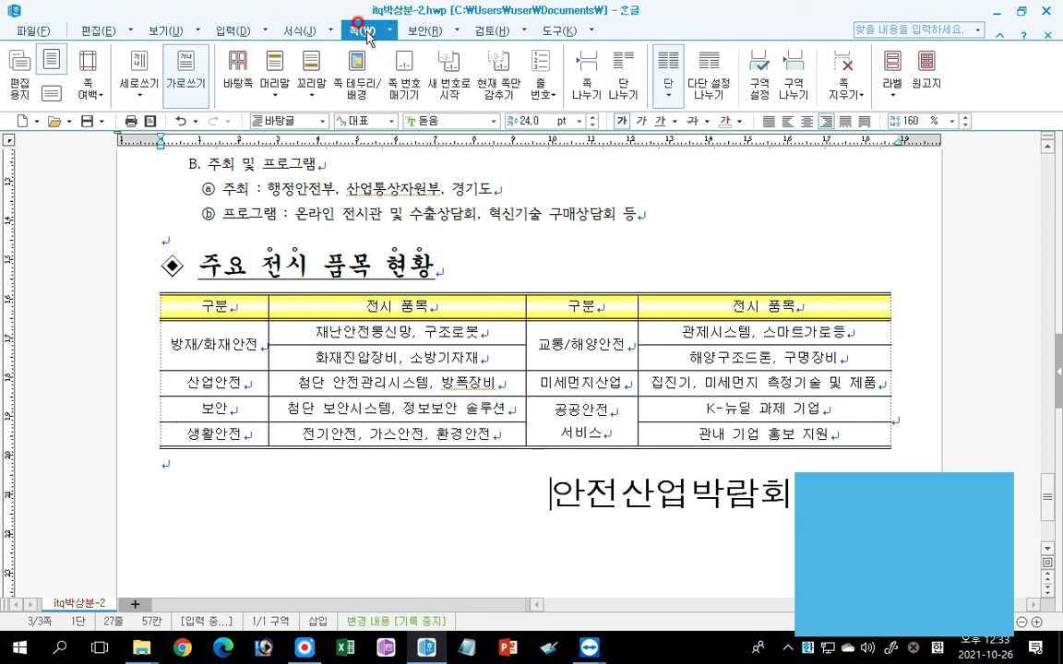
{"action": "left_click", "coordinate": [405, 91]}
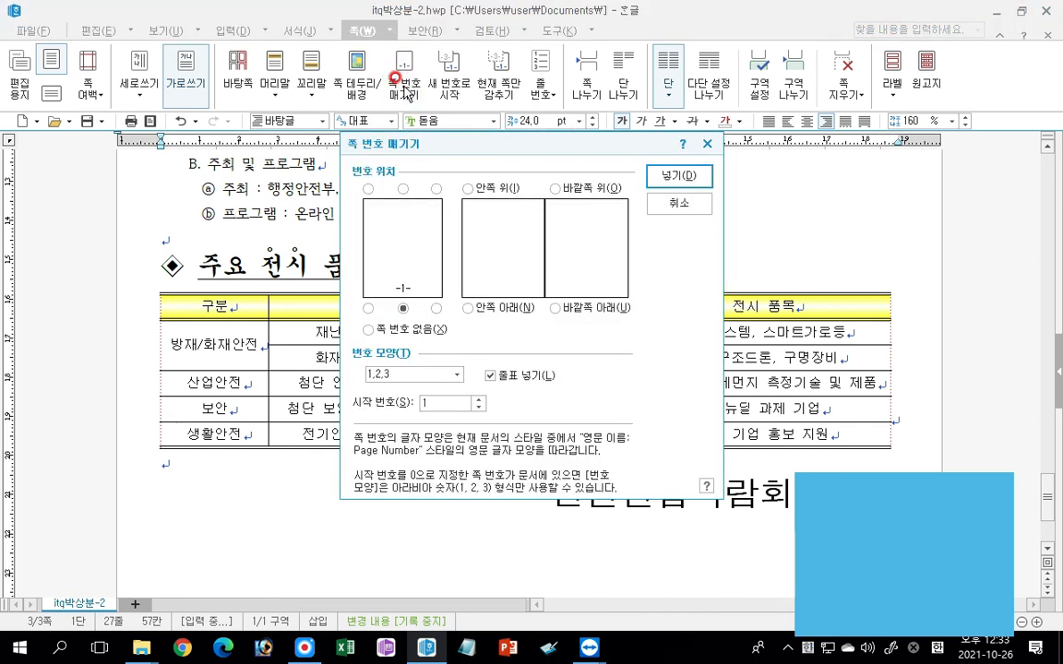
{"action": "left_click", "coordinate": [437, 308]}
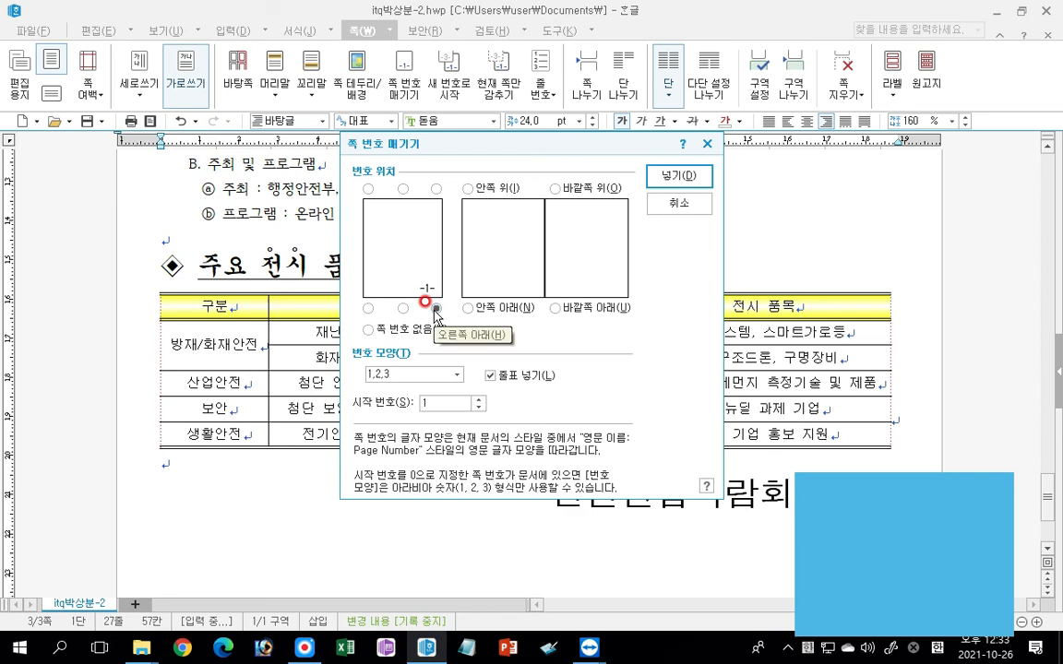
{"action": "left_click", "coordinate": [417, 374]}
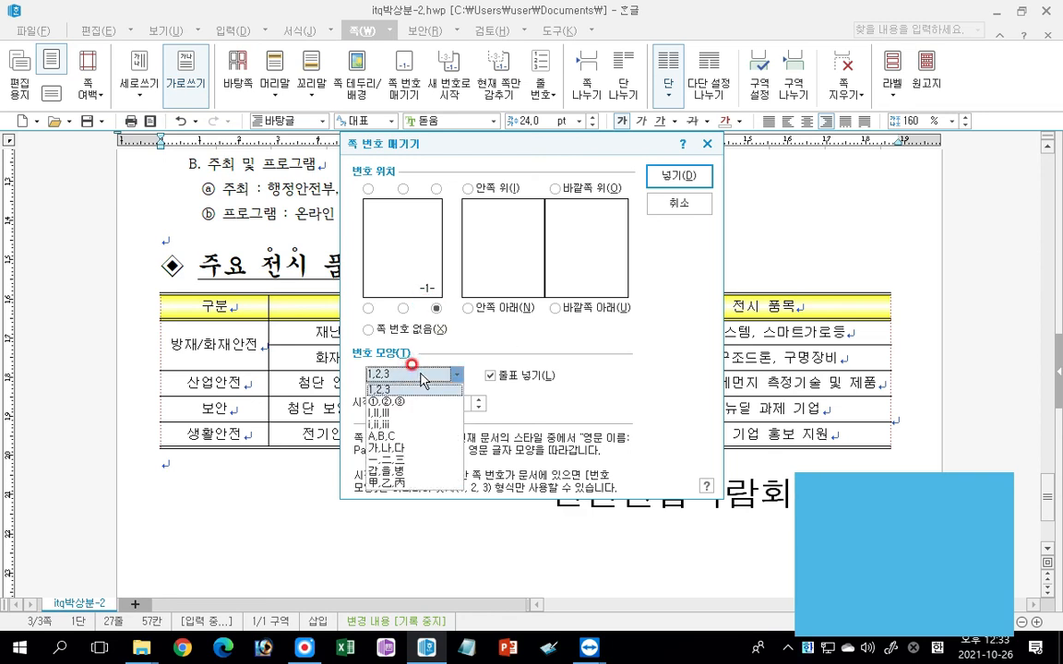
{"action": "left_click", "coordinate": [399, 402]}
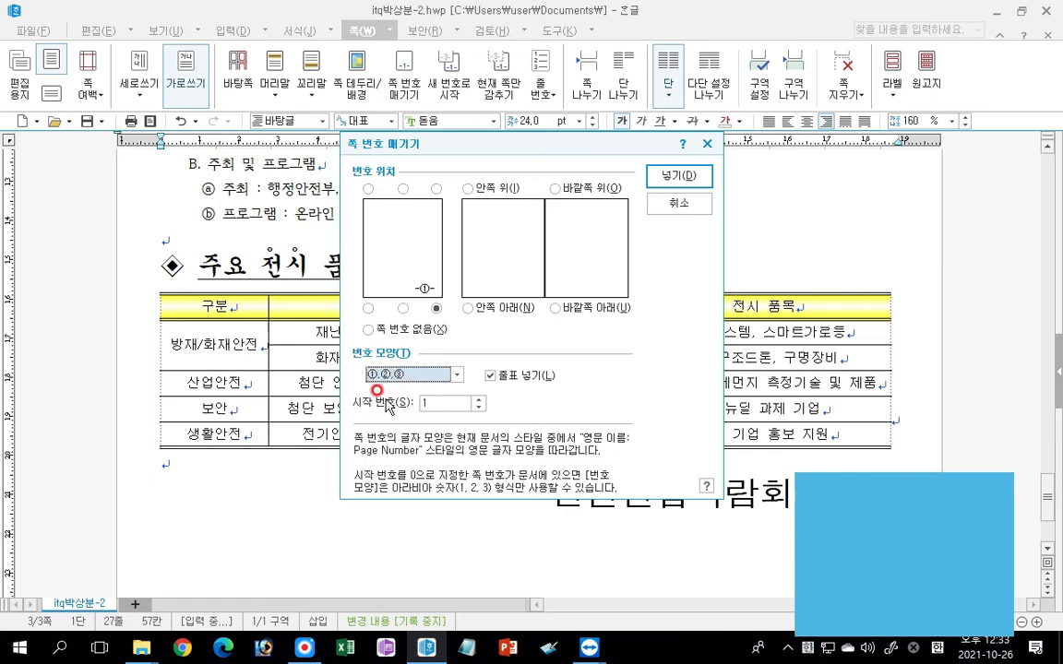
{"action": "left_click", "coordinate": [490, 376]}
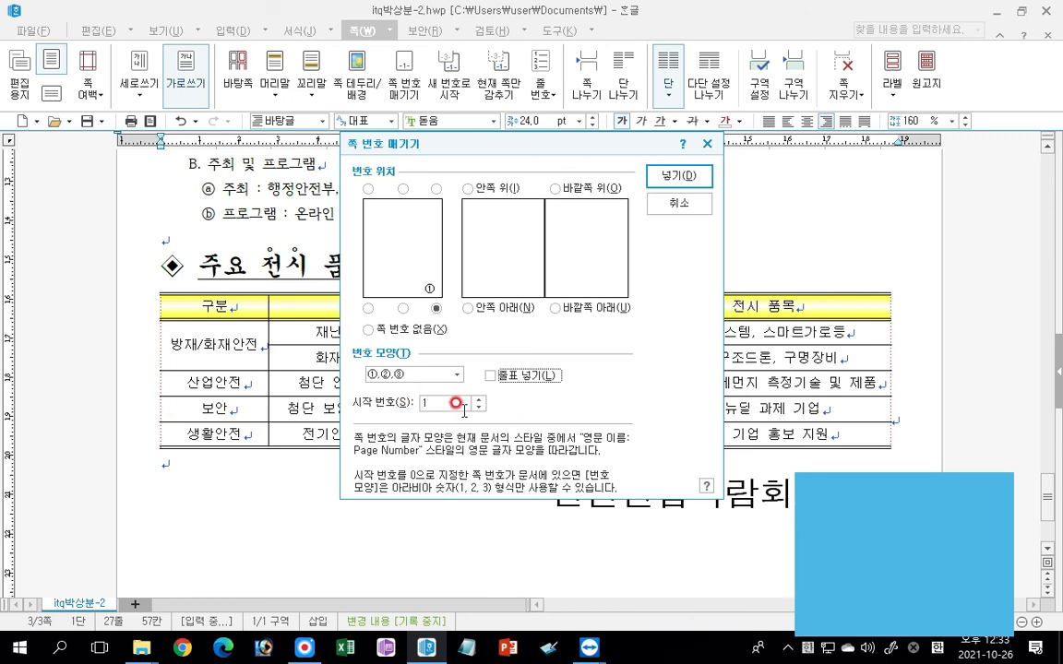
Set the page numbering's starting number to 3, insert it, and check the numbers on the pages.
{"action": "double_click", "coordinate": [466, 406]}
{"action": "type", "text": "3"}
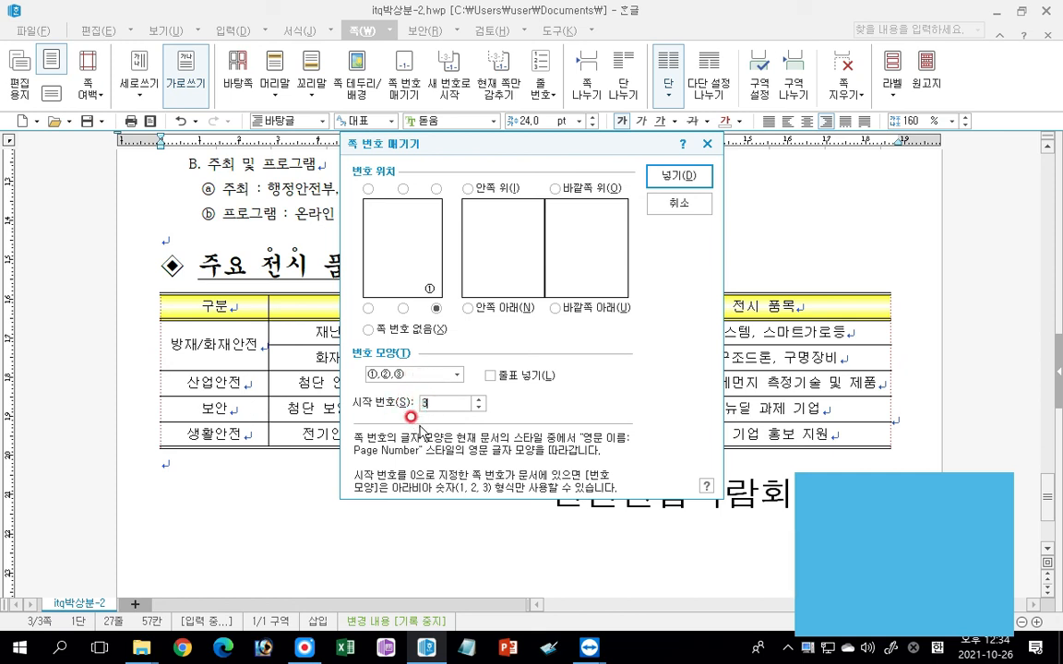
{"action": "left_click", "coordinate": [688, 173]}
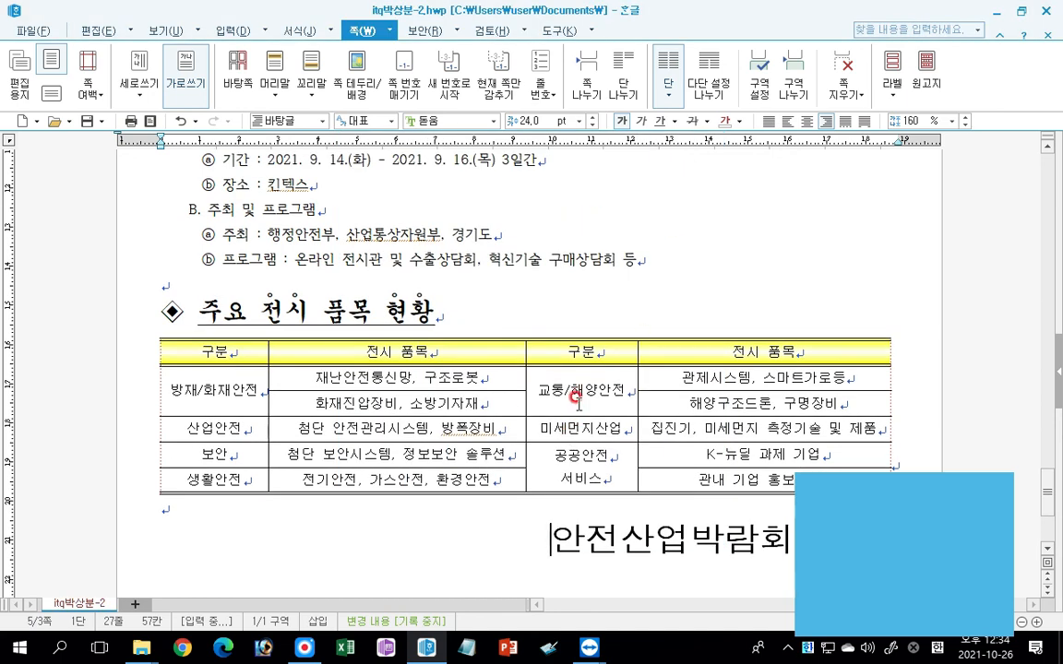
{"action": "scroll", "coordinate": [634, 381], "scroll_direction": "down", "scroll_amount": 3}
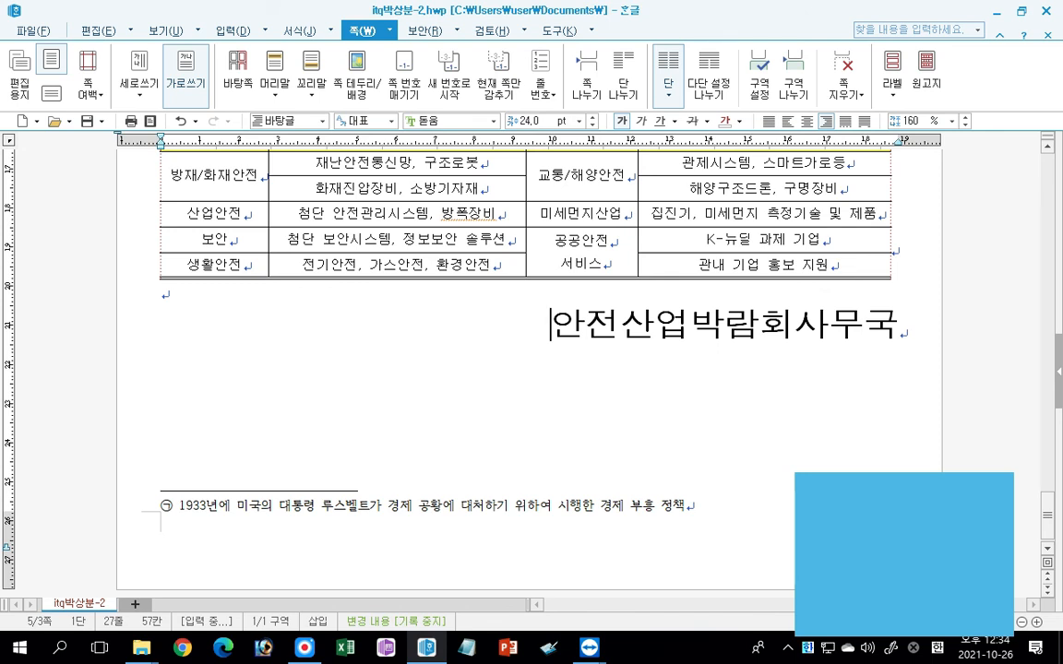
{"action": "scroll", "coordinate": [653, 386], "scroll_direction": "up", "scroll_amount": 14}
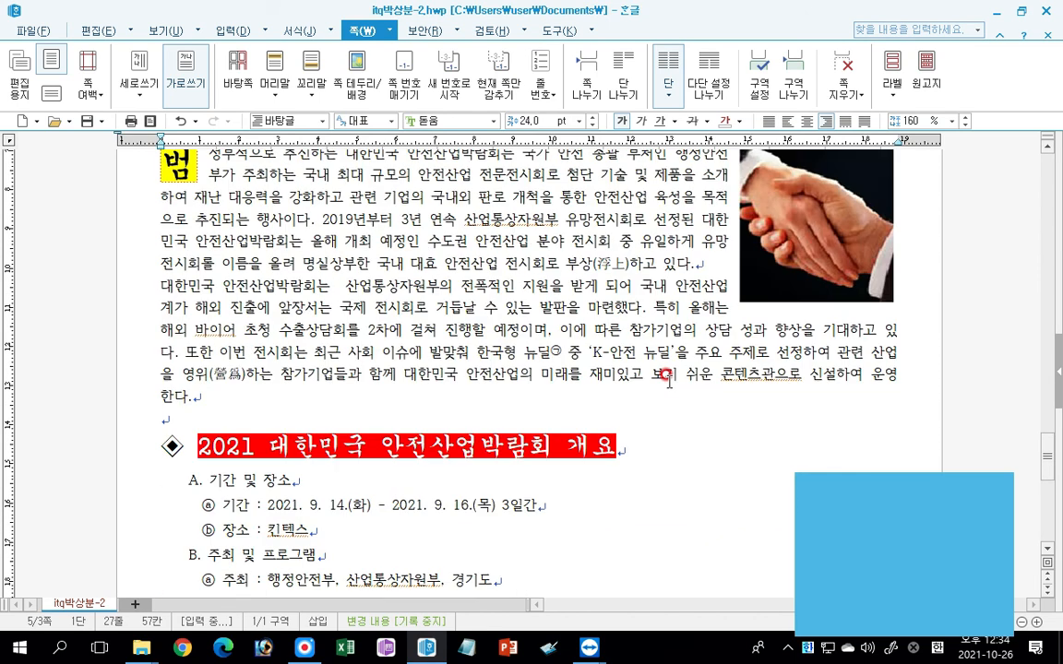
{"action": "scroll", "coordinate": [675, 380], "scroll_direction": "up", "scroll_amount": 2}
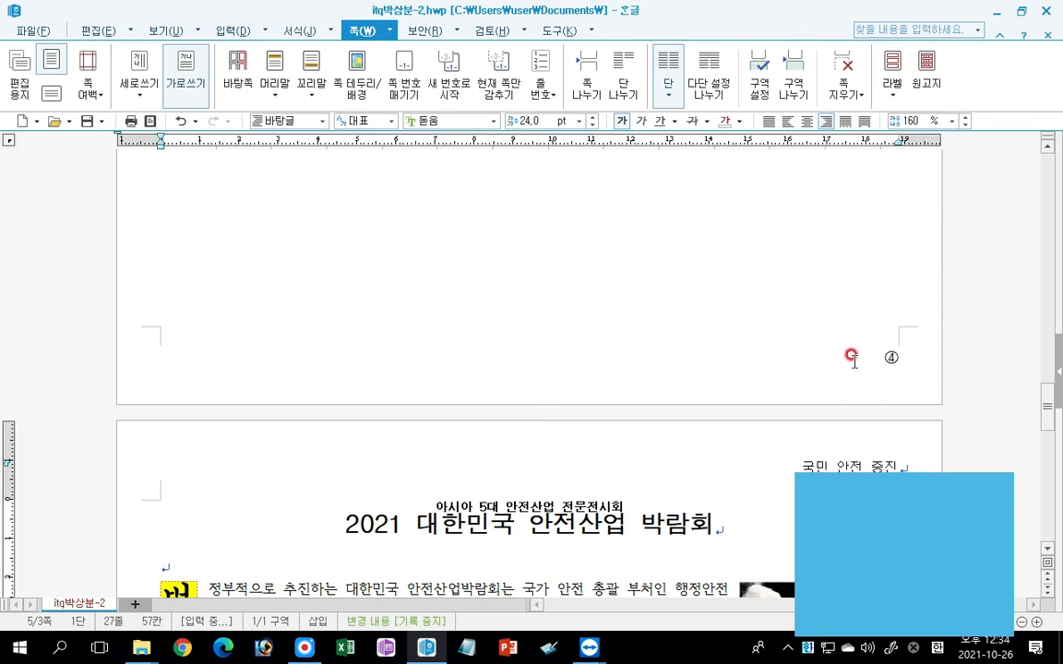
Hide the page number (쪽 번호) on the page with the equations and shapes only, and check the page bottoms.
{"action": "scroll", "coordinate": [525, 310], "scroll_direction": "up", "scroll_amount": 15}
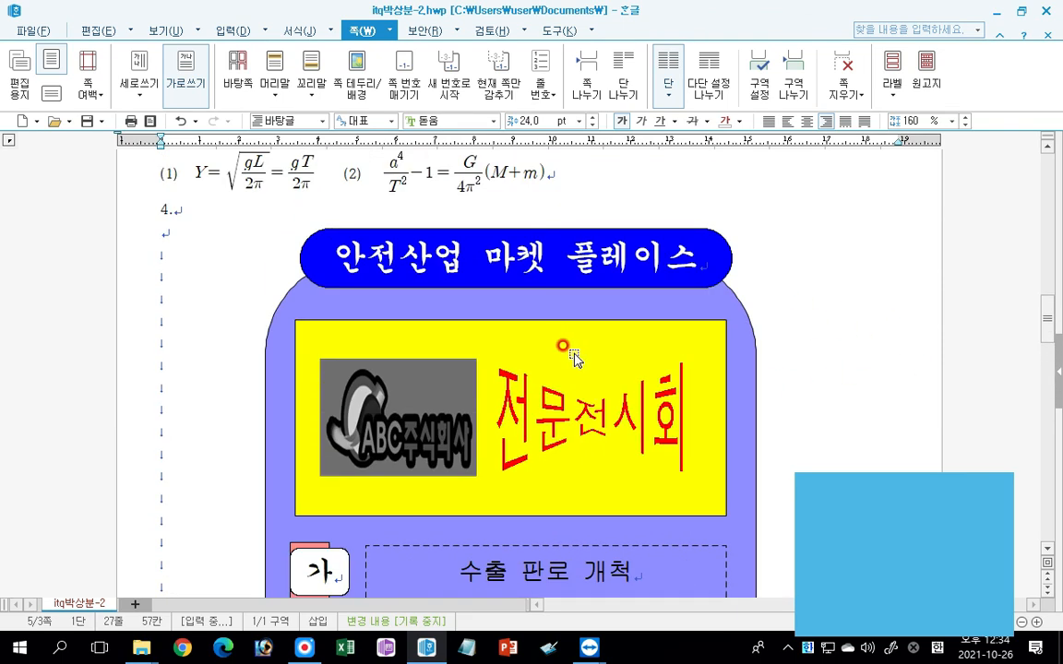
{"action": "left_click", "coordinate": [230, 227]}
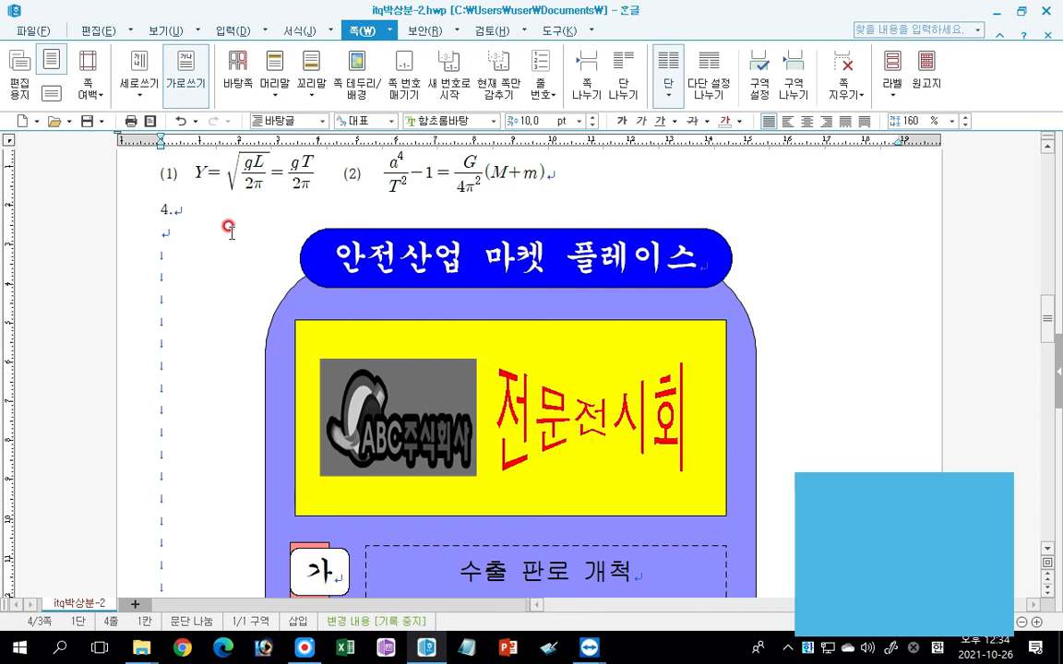
{"action": "left_click", "coordinate": [494, 73]}
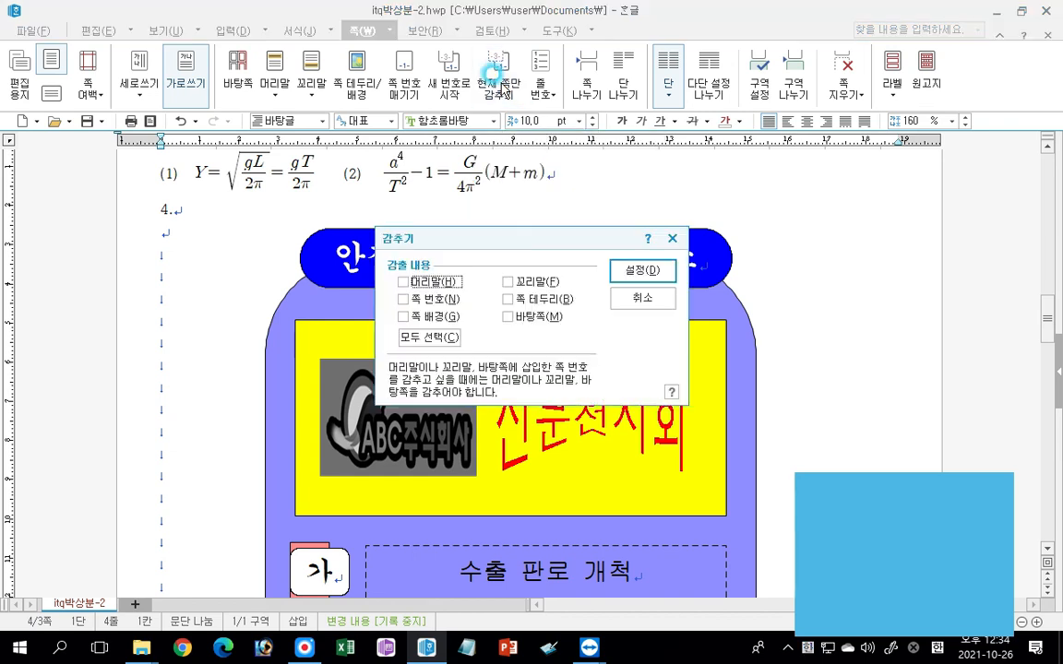
{"action": "left_click", "coordinate": [403, 299]}
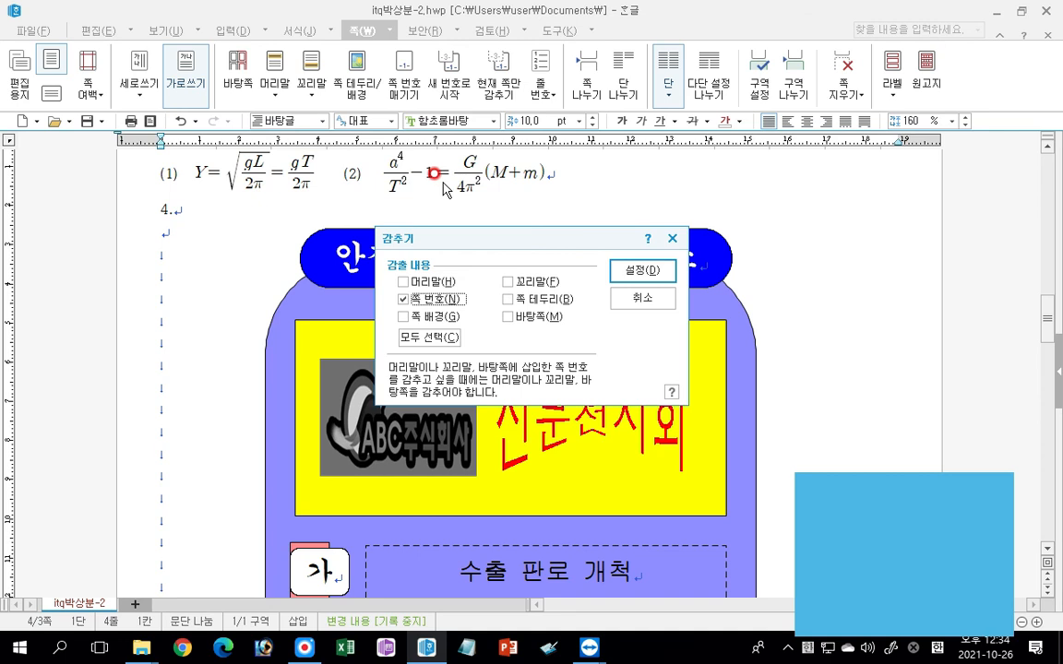
{"action": "left_click", "coordinate": [657, 274]}
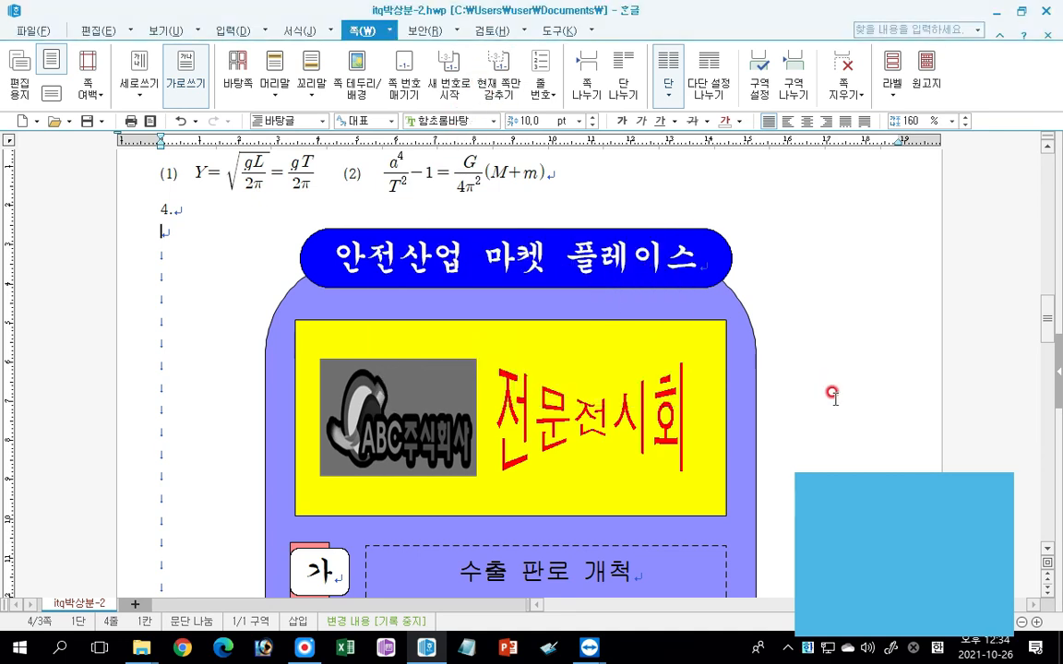
{"action": "scroll", "coordinate": [831, 395], "scroll_direction": "down", "scroll_amount": 10}
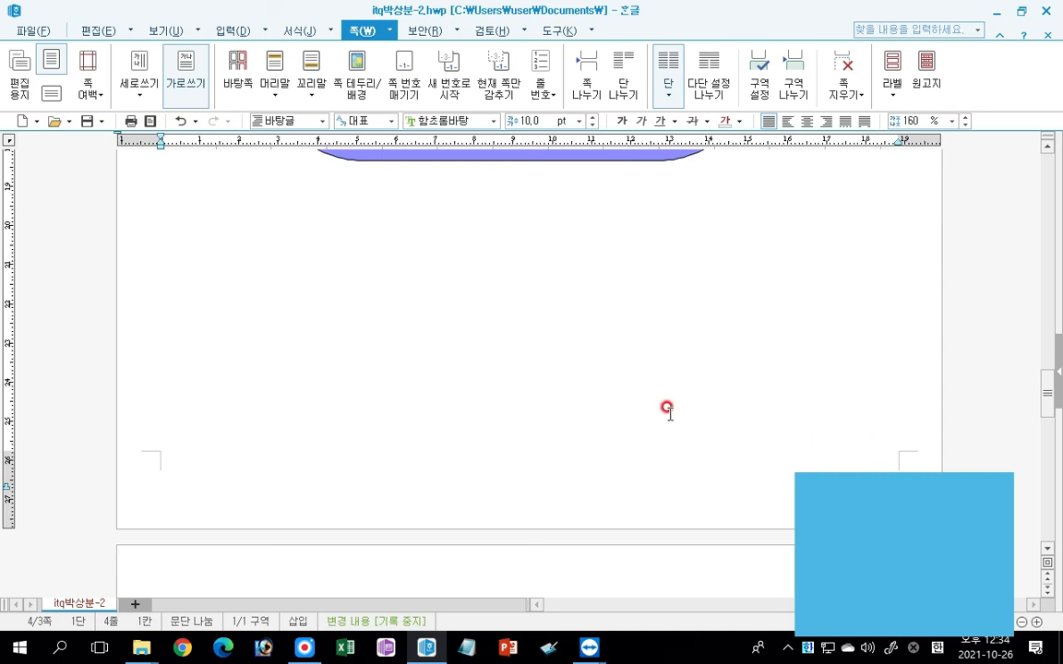
{"action": "scroll", "coordinate": [666, 407], "scroll_direction": "up", "scroll_amount": 20}
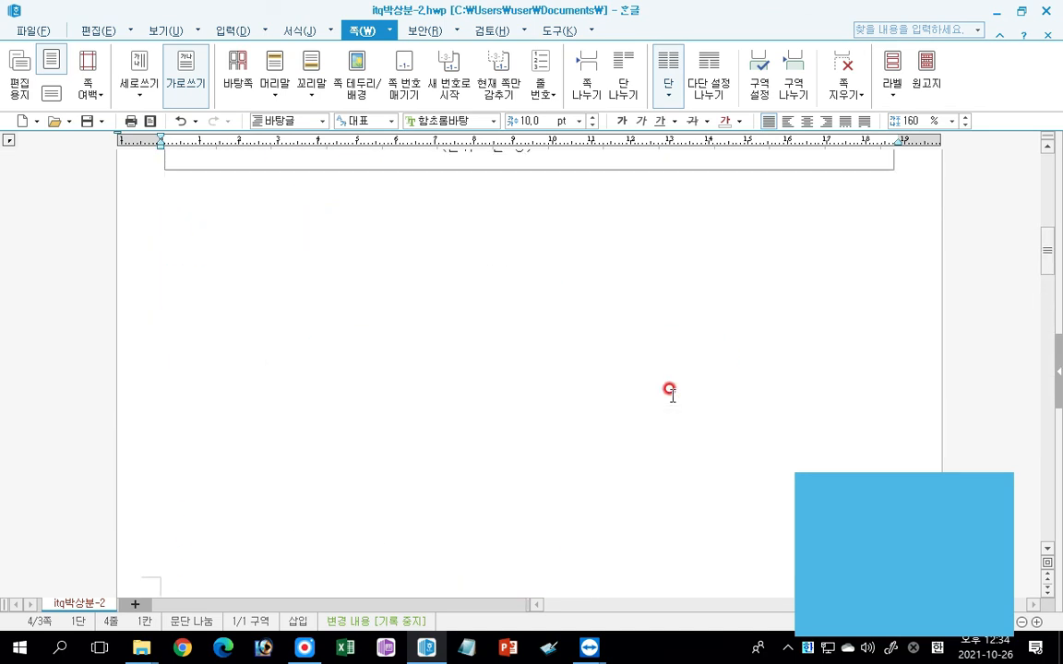
{"action": "scroll", "coordinate": [672, 391], "scroll_direction": "down", "scroll_amount": 5}
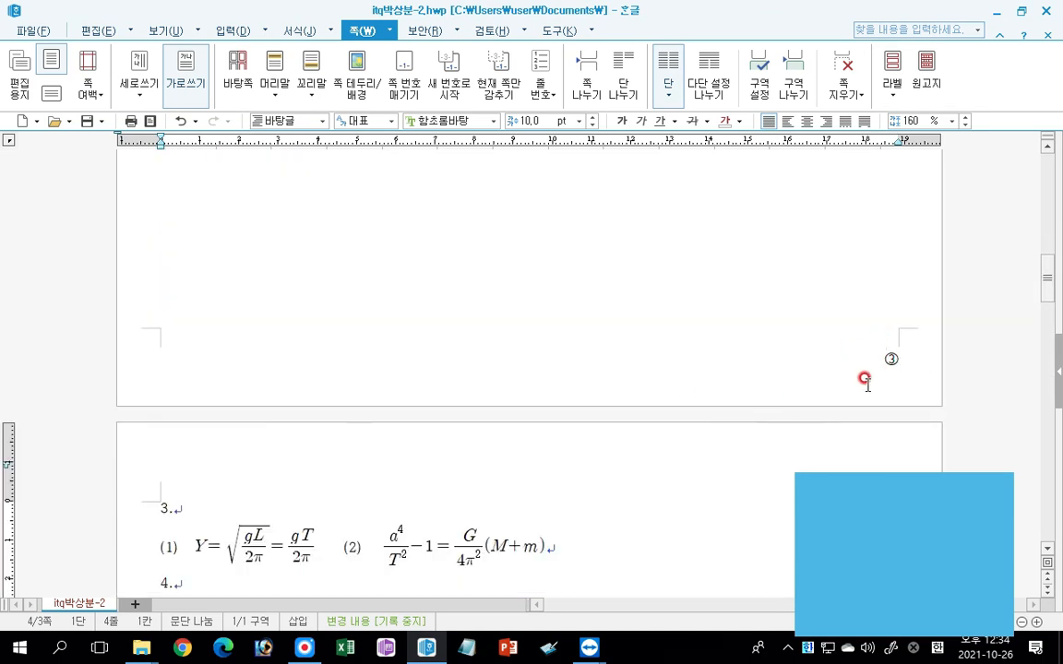
Hide the page number (쪽 번호) on the first page with the table and chart only, and check the page bottoms.
{"action": "scroll", "coordinate": [545, 332], "scroll_direction": "up", "scroll_amount": 10}
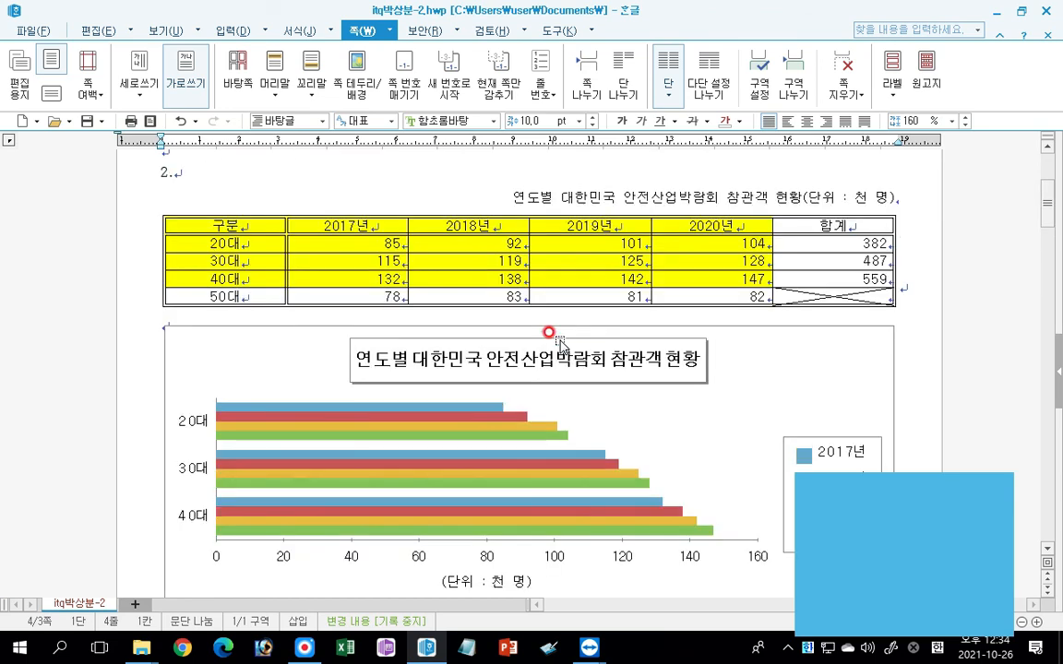
{"action": "left_click", "coordinate": [264, 228]}
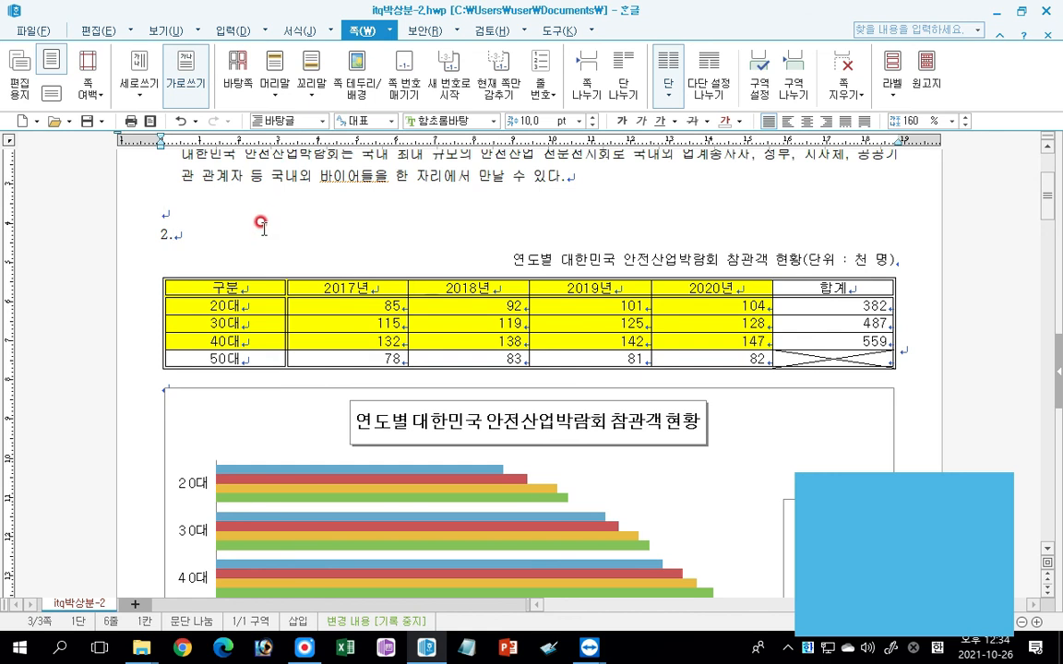
{"action": "left_click", "coordinate": [496, 87]}
{"action": "left_click", "coordinate": [403, 298]}
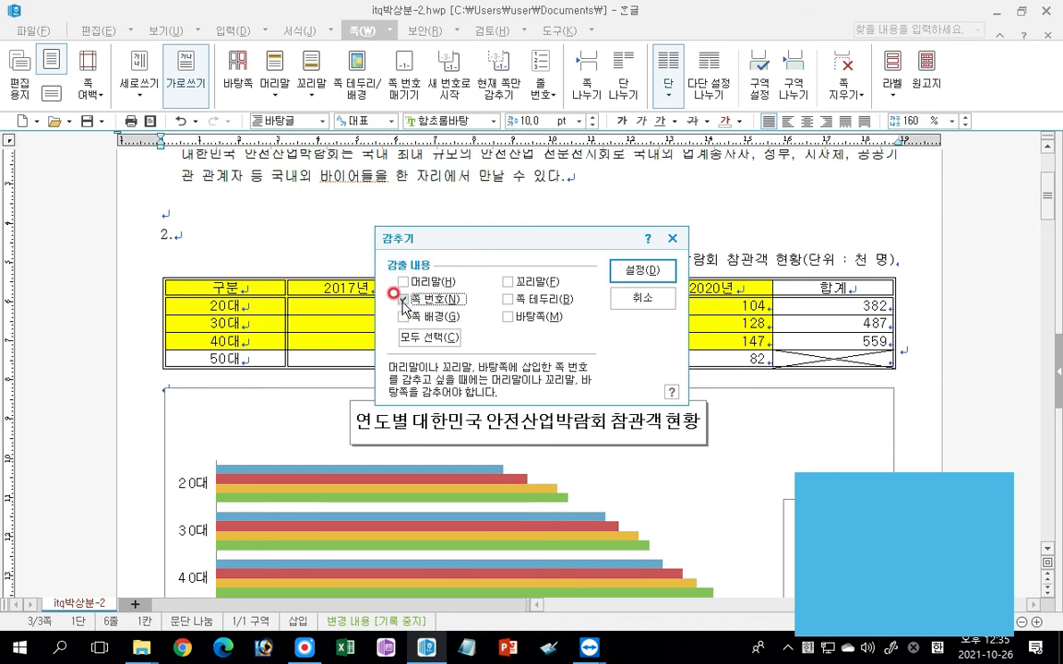
{"action": "left_click", "coordinate": [643, 269]}
{"action": "scroll", "coordinate": [747, 300], "scroll_direction": "down", "scroll_amount": 10}
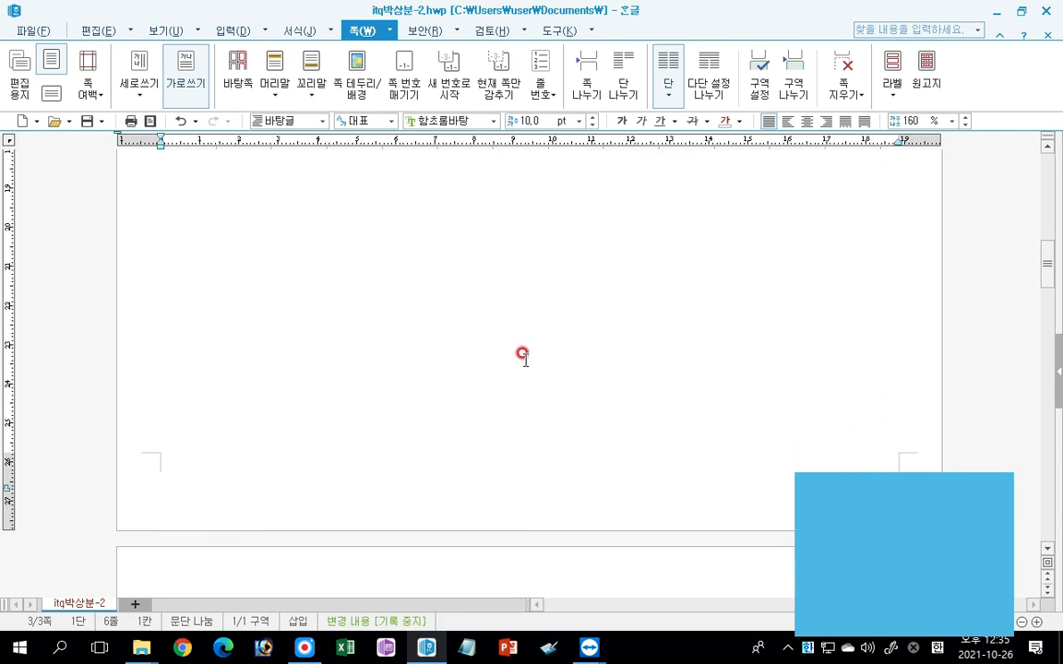
{"action": "scroll", "coordinate": [527, 363], "scroll_direction": "down", "scroll_amount": 6}
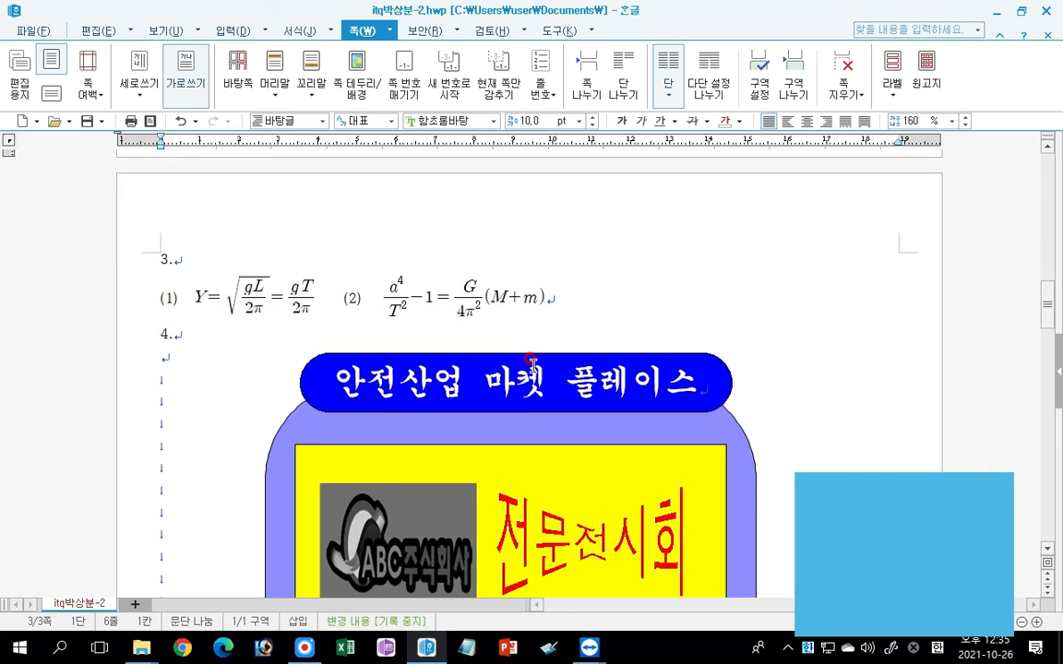
{"action": "scroll", "coordinate": [529, 360], "scroll_direction": "up", "scroll_amount": 4}
{"action": "scroll", "coordinate": [529, 360], "scroll_direction": "up", "scroll_amount": 5}
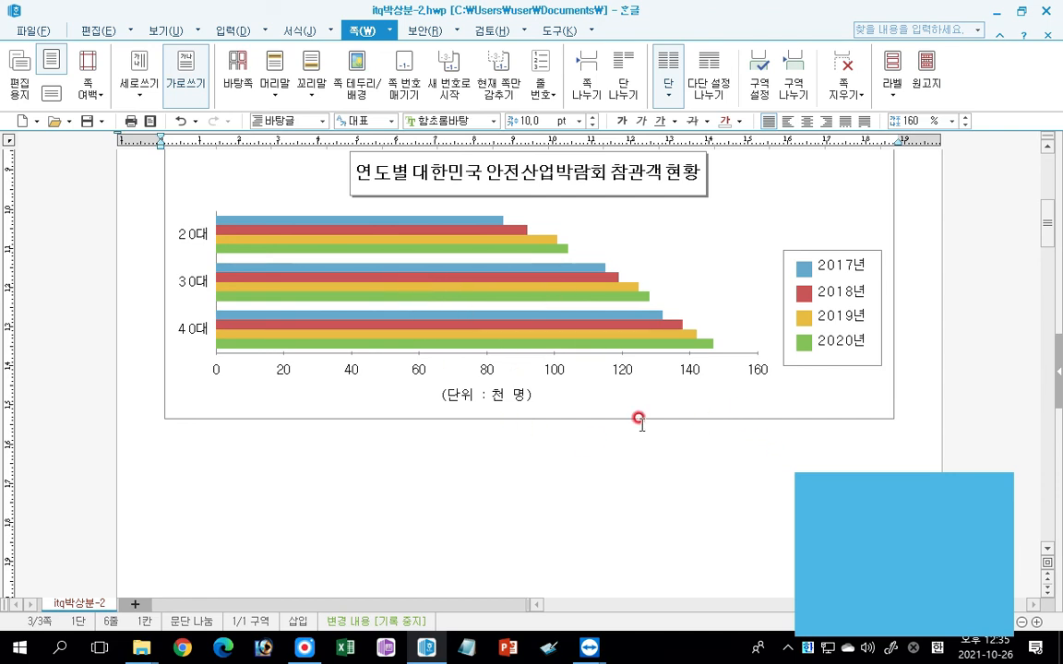
Save the finished exercise document and close the word processor.
{"action": "left_click", "coordinate": [86, 121]}
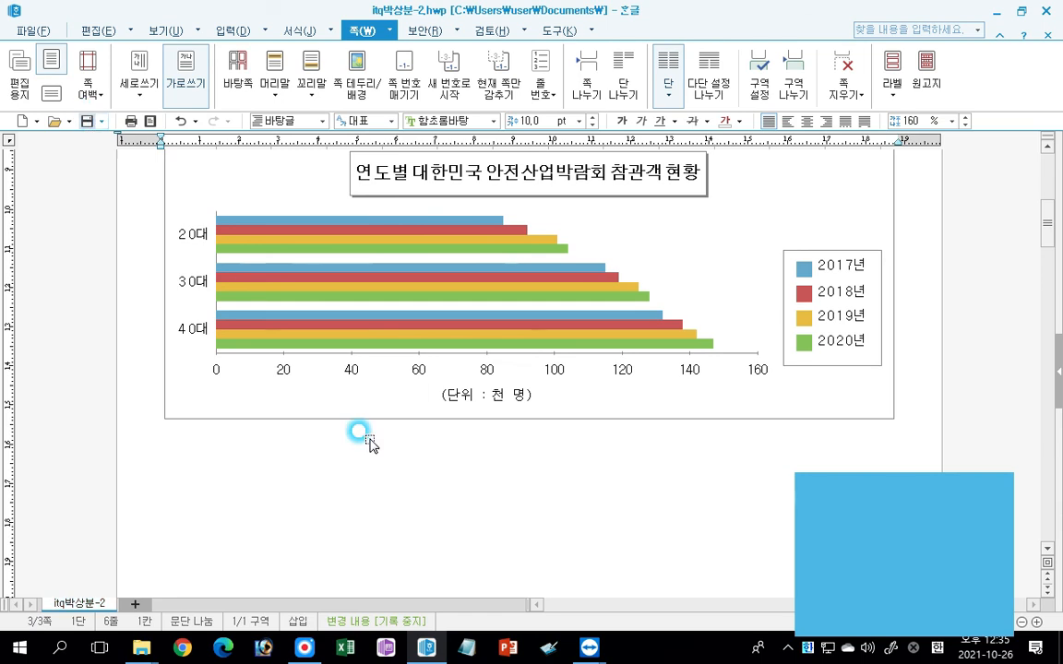
{"action": "left_click", "coordinate": [1048, 11]}
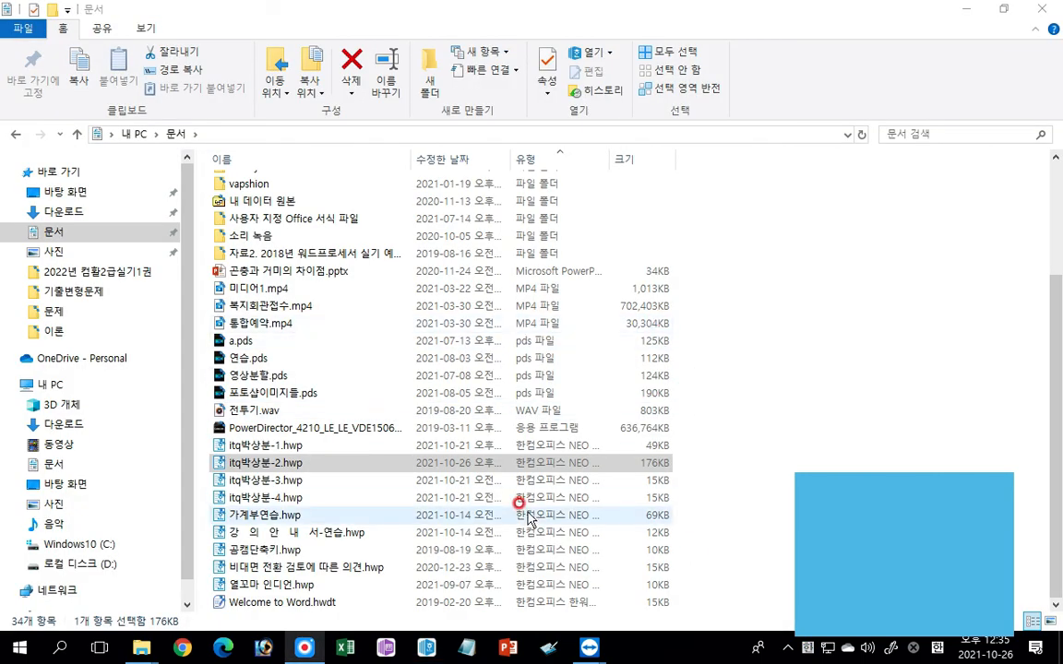
{"action": "mouse_move", "coordinate": [303, 646]}
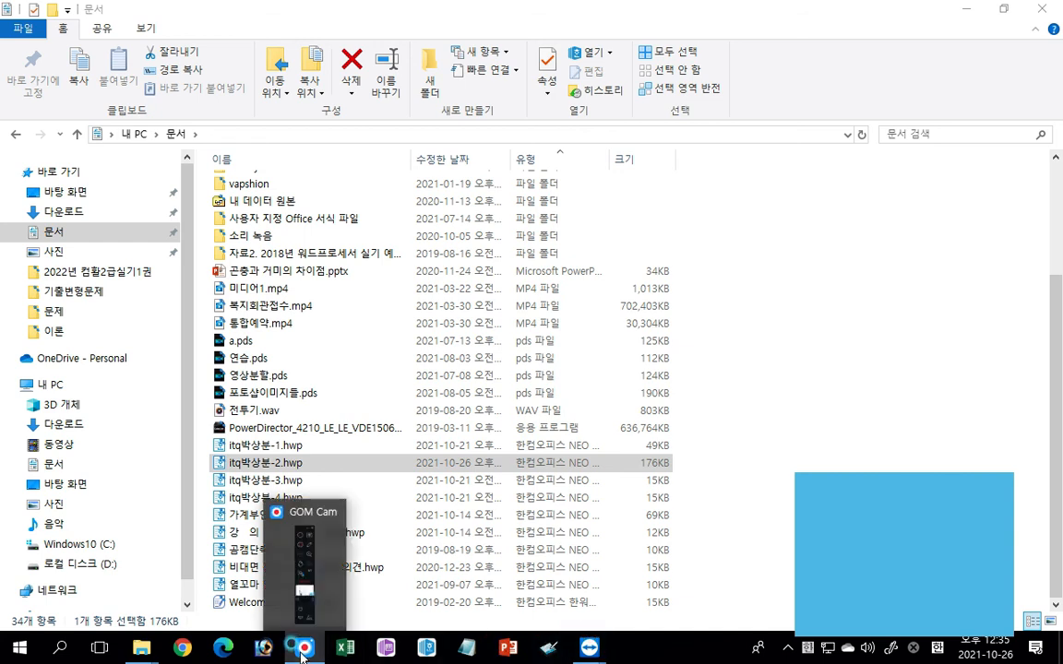